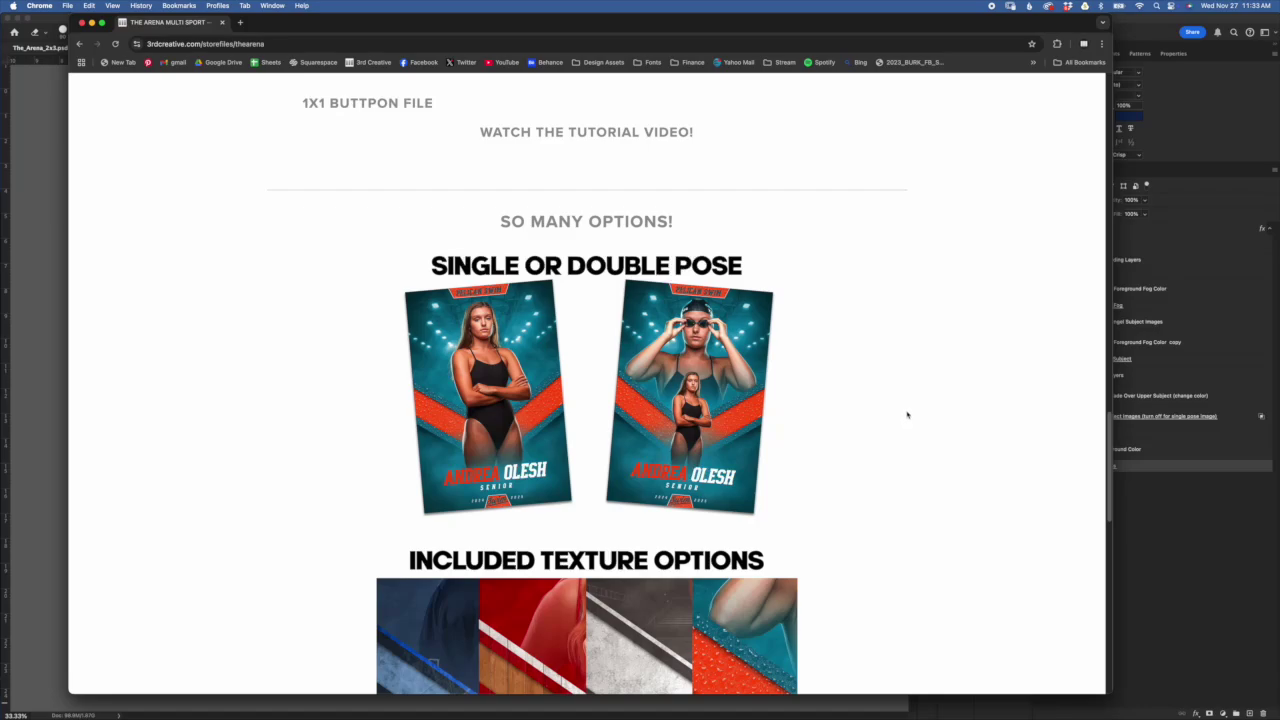
Browse The Arena template page's four textures and six sample athlete posters, then return to Photoshop
scroll(904, 413, "down", 5)
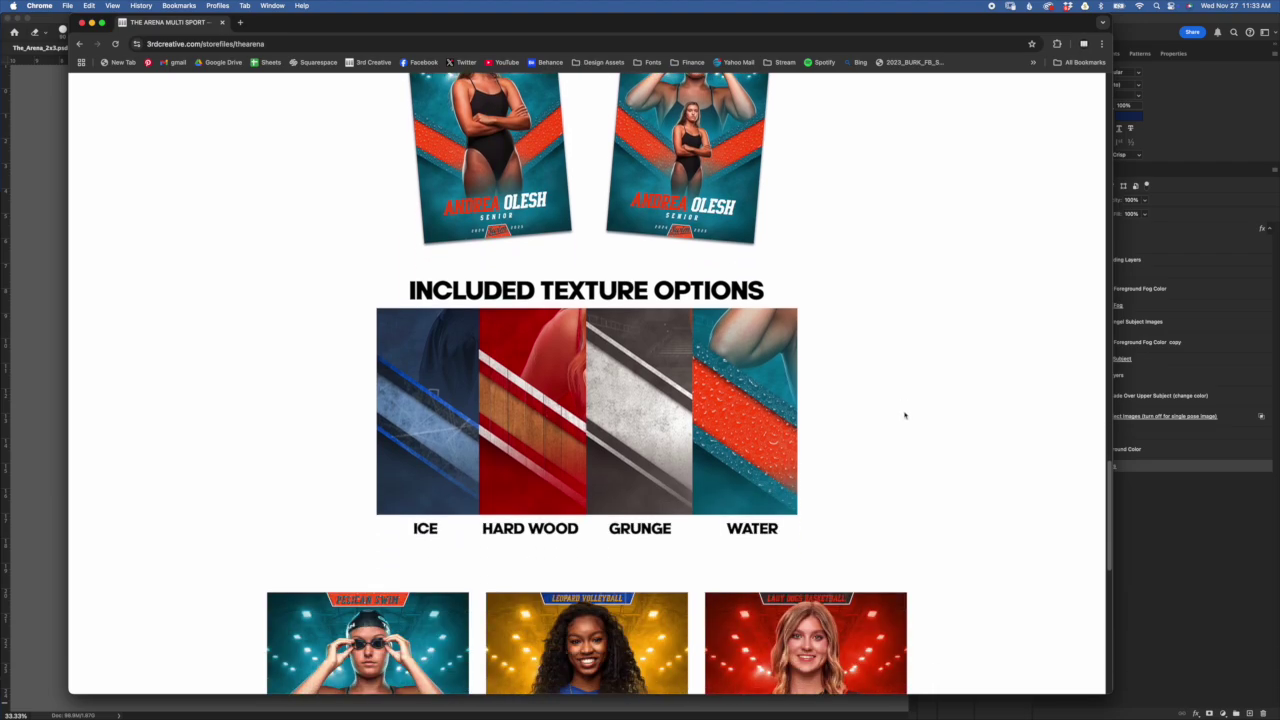
scroll(904, 415, "down", 2)
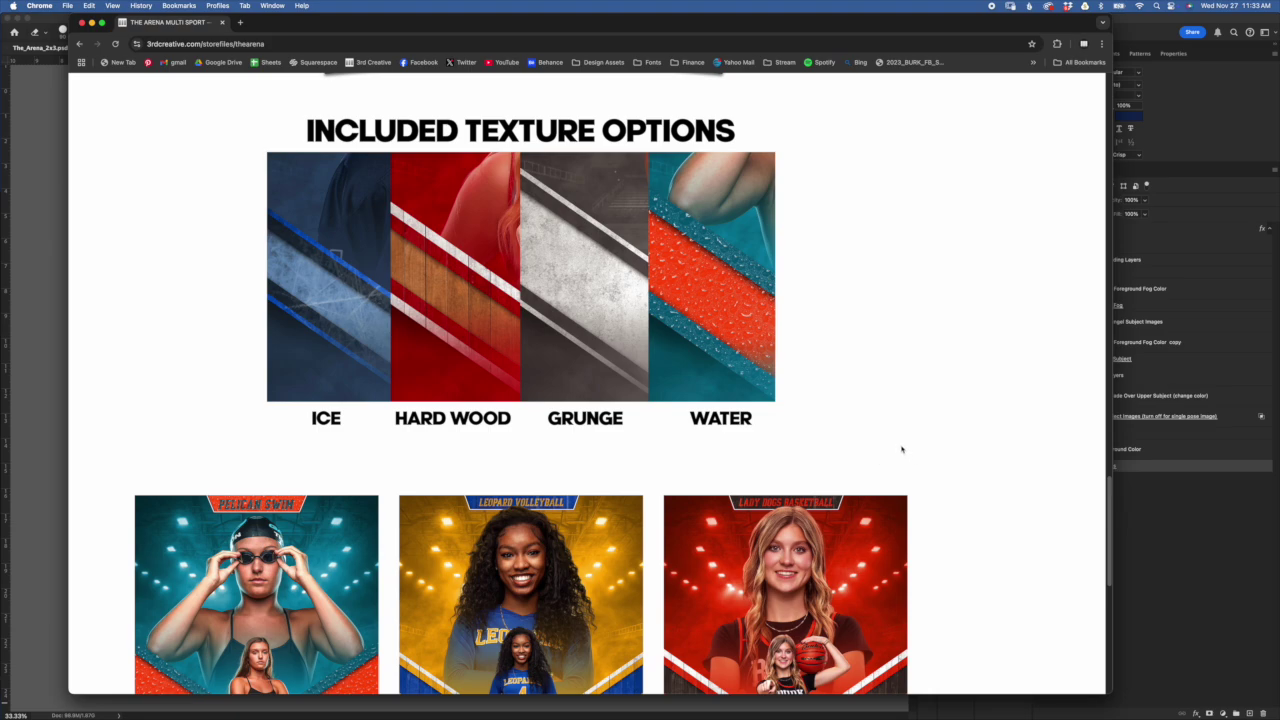
scroll(901, 449, "left", 2)
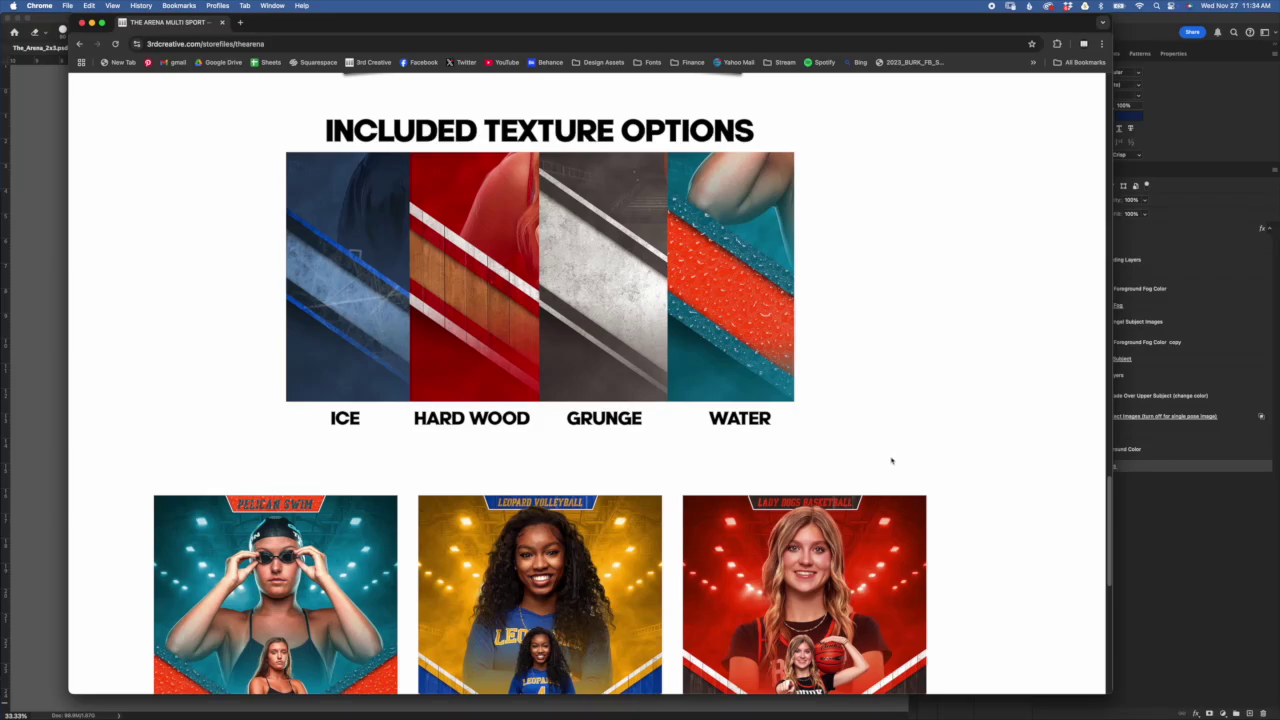
scroll(358, 317, "up", 3)
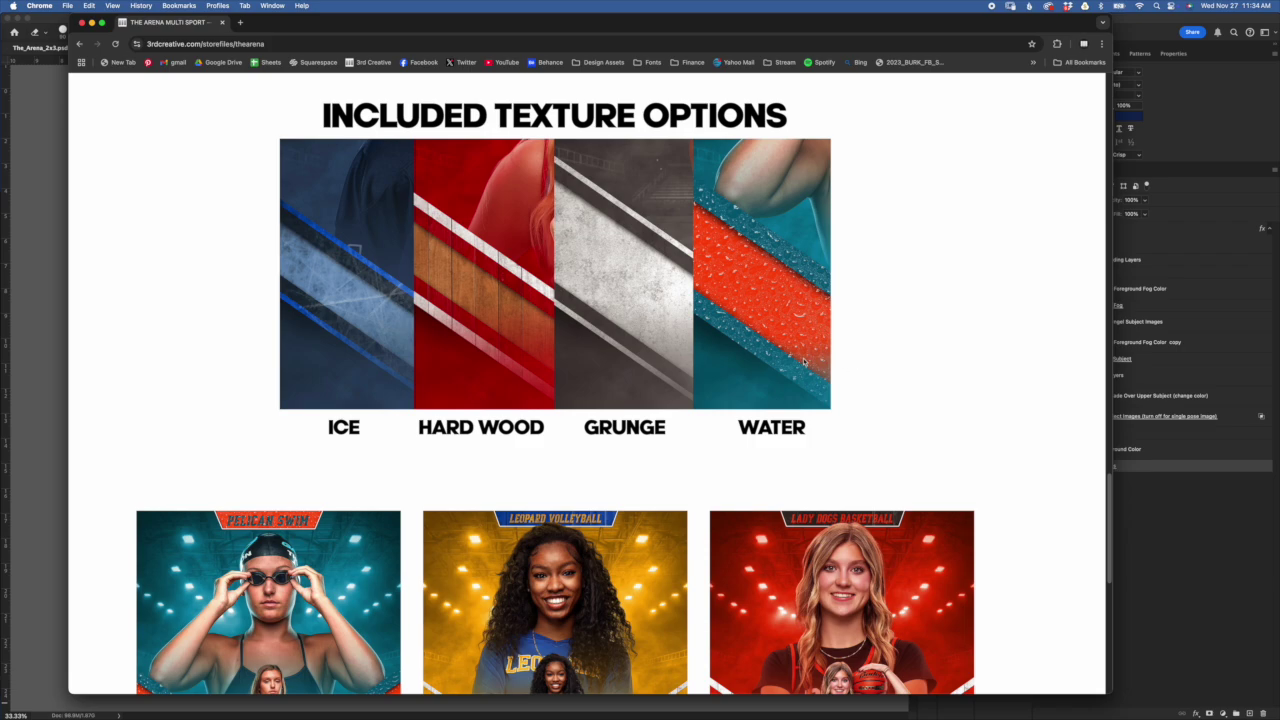
scroll(806, 369, "up", 1)
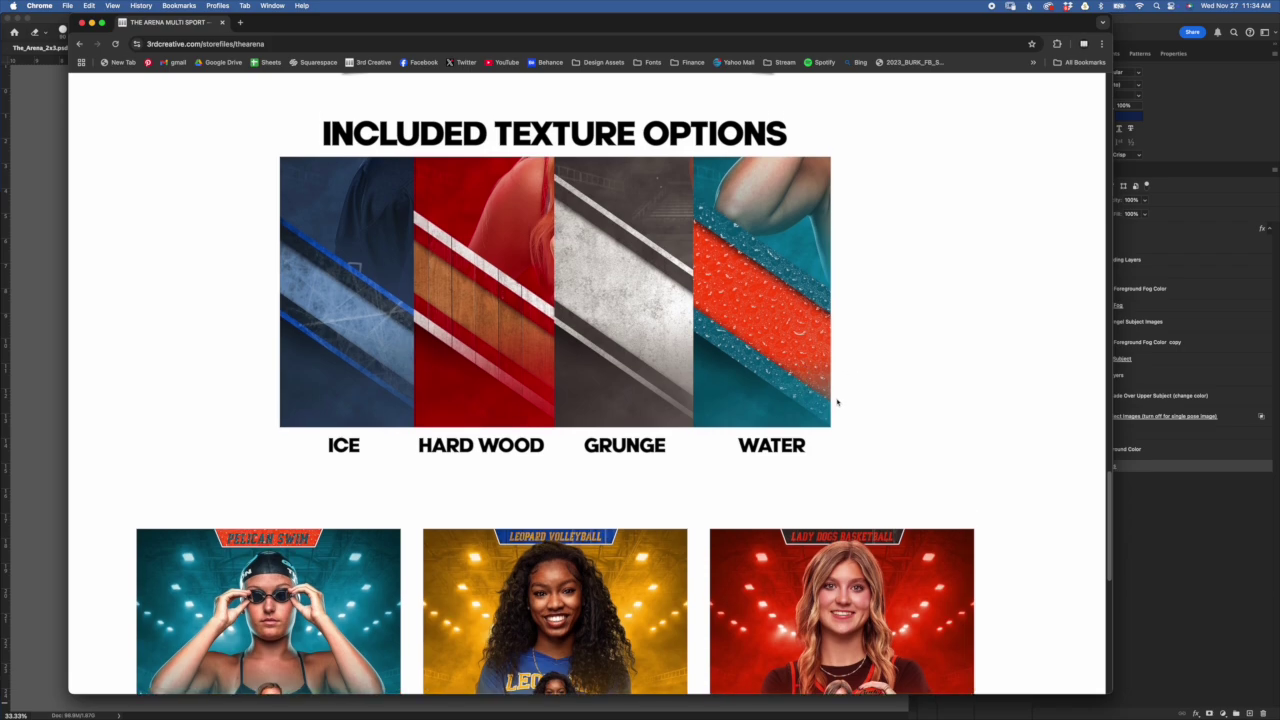
scroll(876, 449, "down", 5)
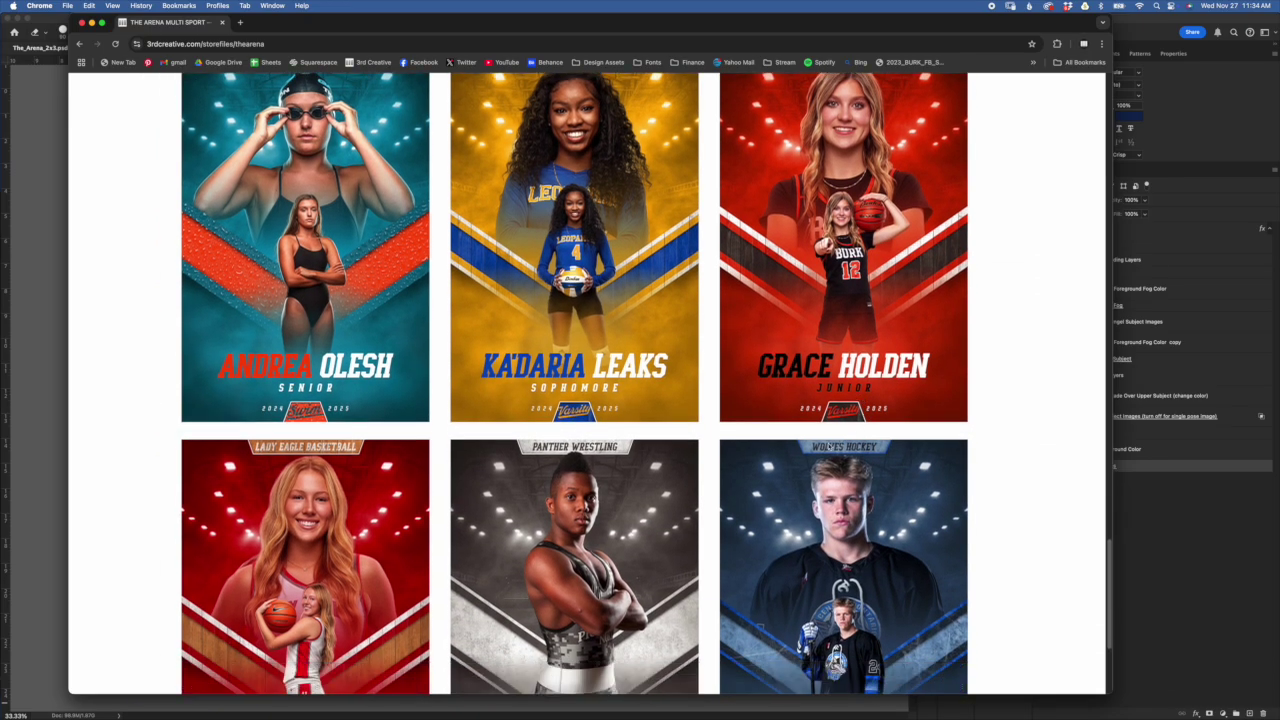
scroll(830, 448, "down", 1)
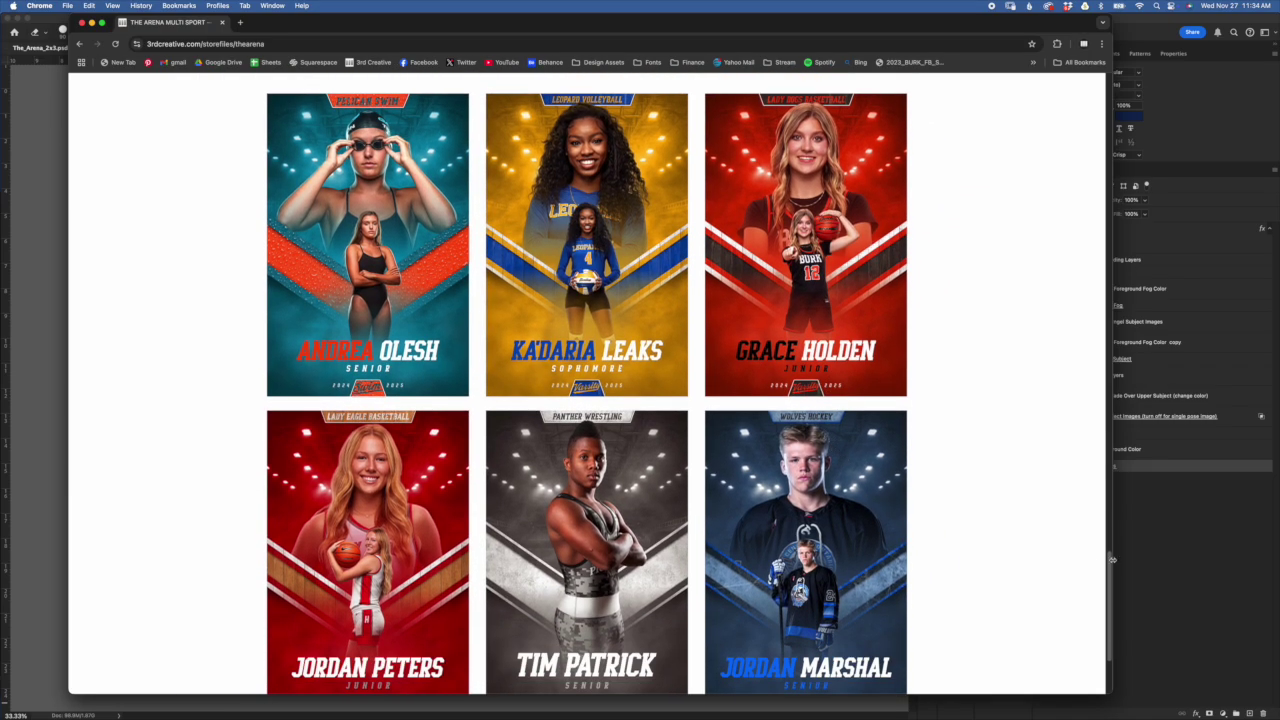
left_click(1172, 568)
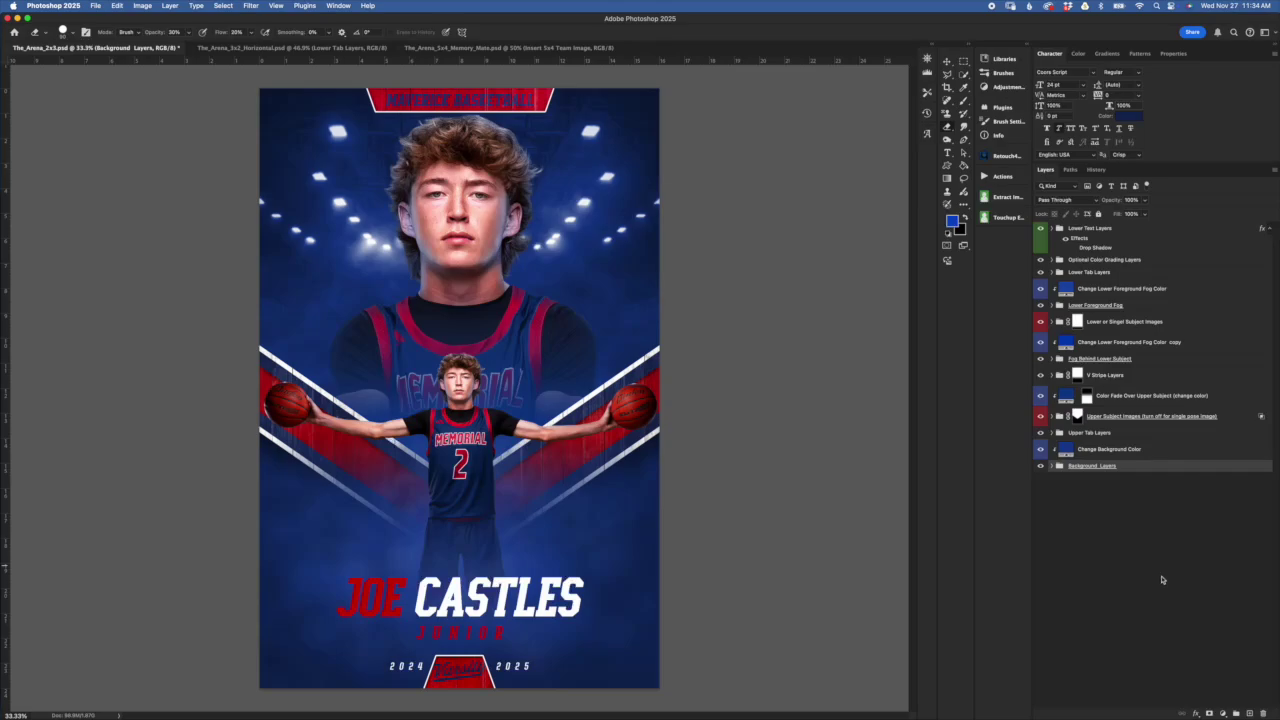
Preview the arena background, upper tab banner, V stripes and lower fog by toggling their visibility
left_click(1107, 489)
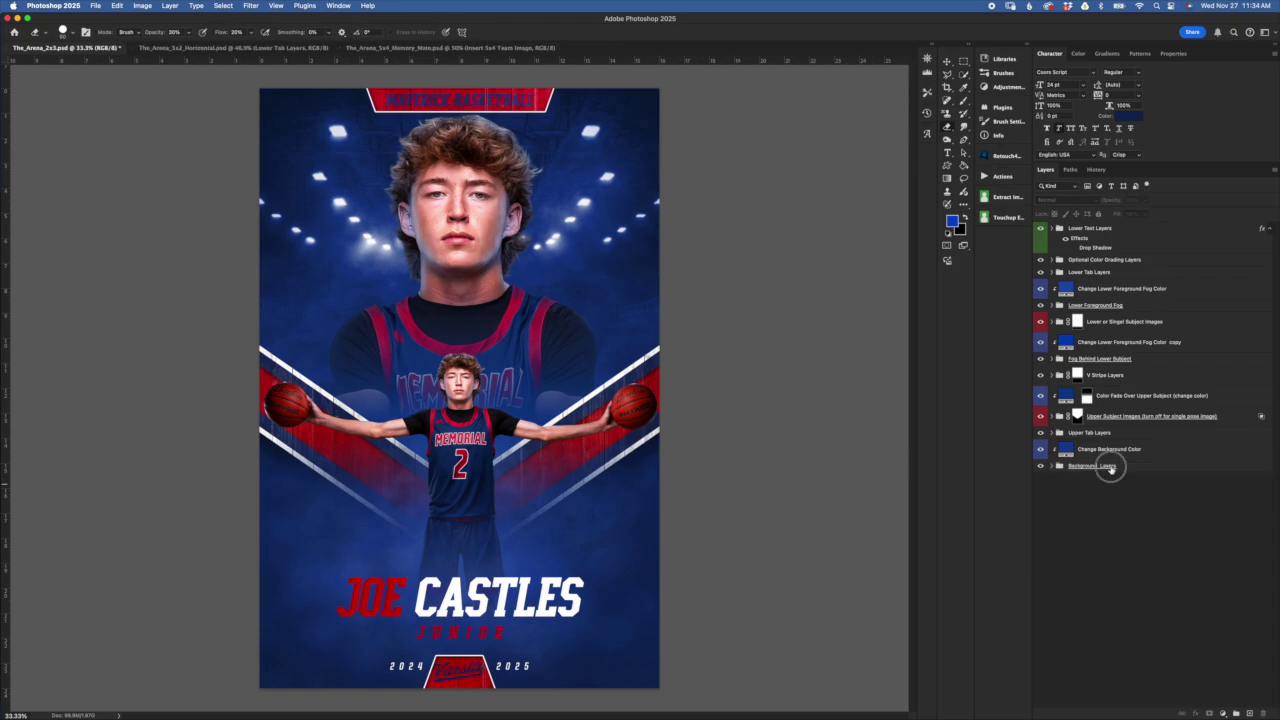
left_click(1110, 469)
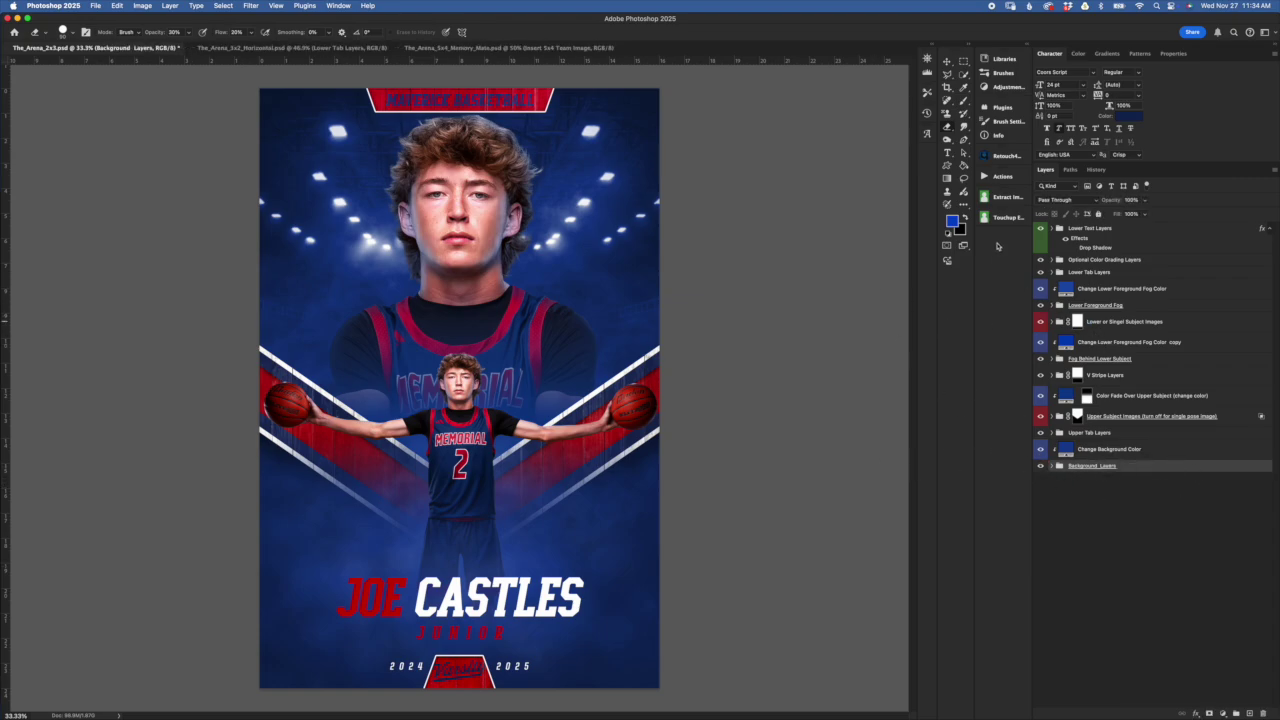
left_click(1040, 466)
left_click(1040, 466)
left_click(1040, 433)
left_click(1041, 376)
left_click(1041, 376)
left_click(1042, 359)
left_click(1042, 359)
Expand Background Layers and inspect Lower Background Color, Indoor Upper Background and the fog layers
left_click(1053, 466)
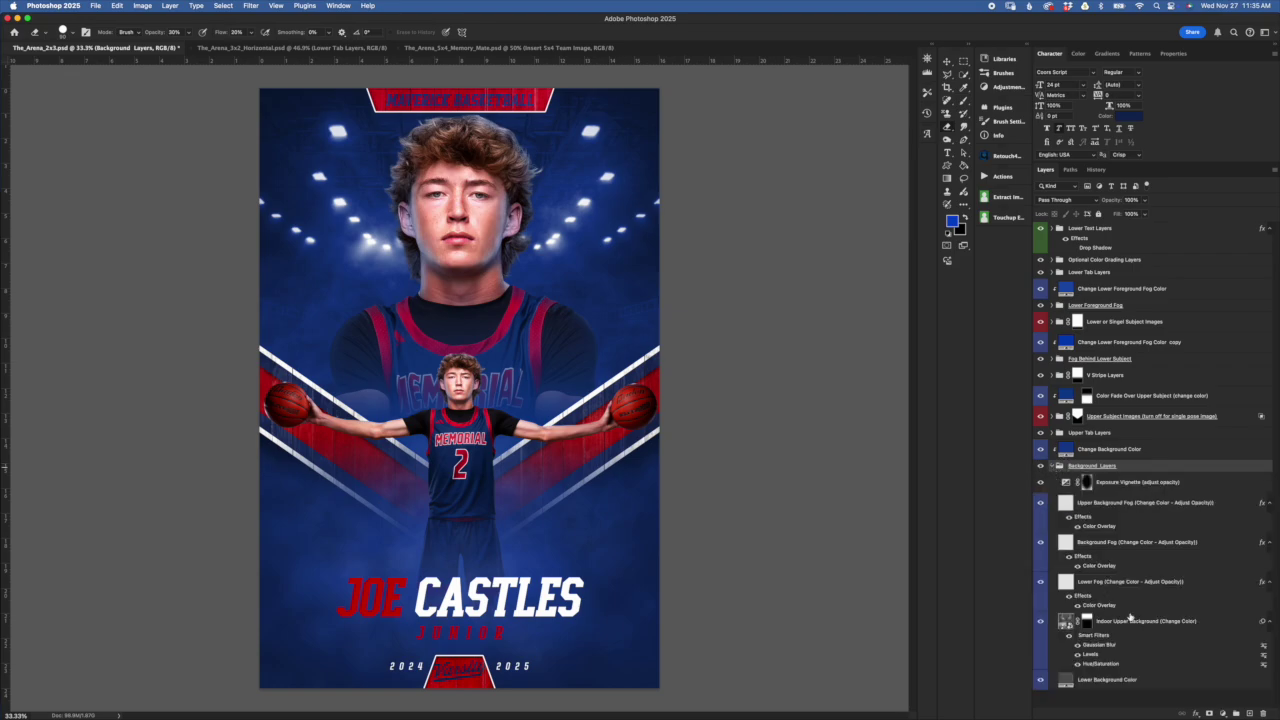
left_click(1192, 681)
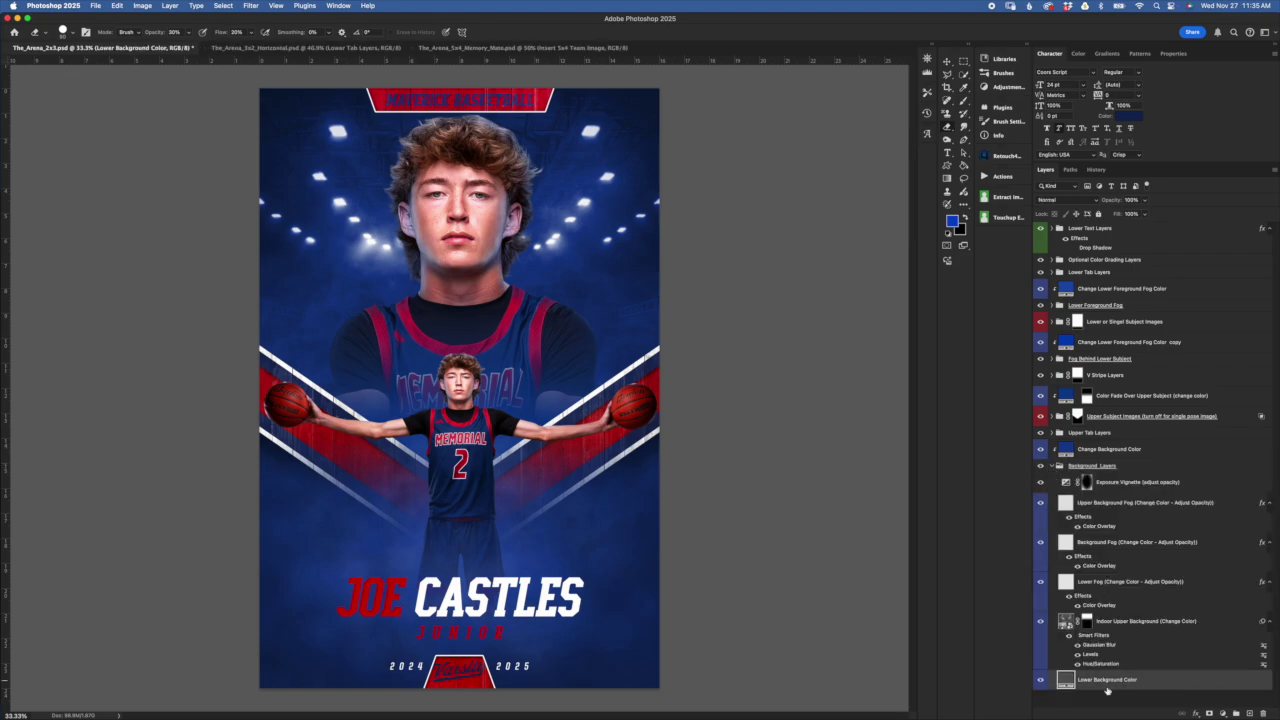
left_click(1147, 634)
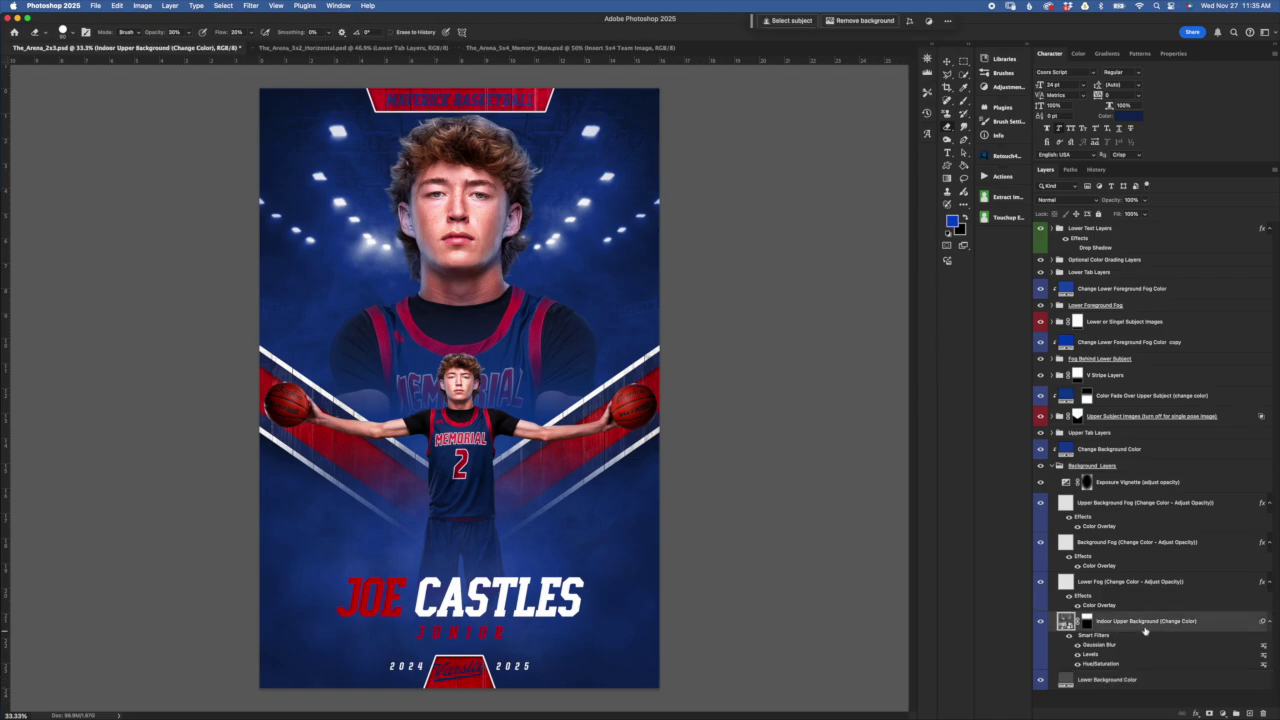
left_click(1041, 622)
left_click(1041, 622)
left_click(1163, 592)
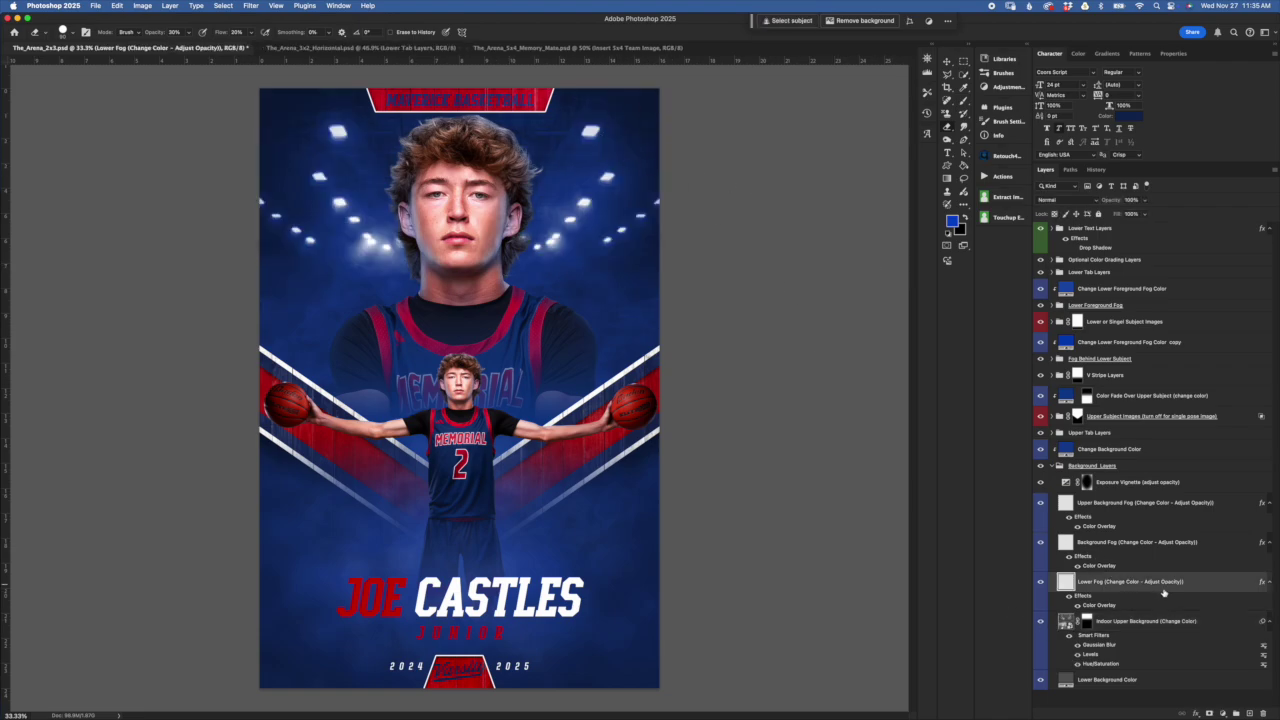
left_click(1133, 547)
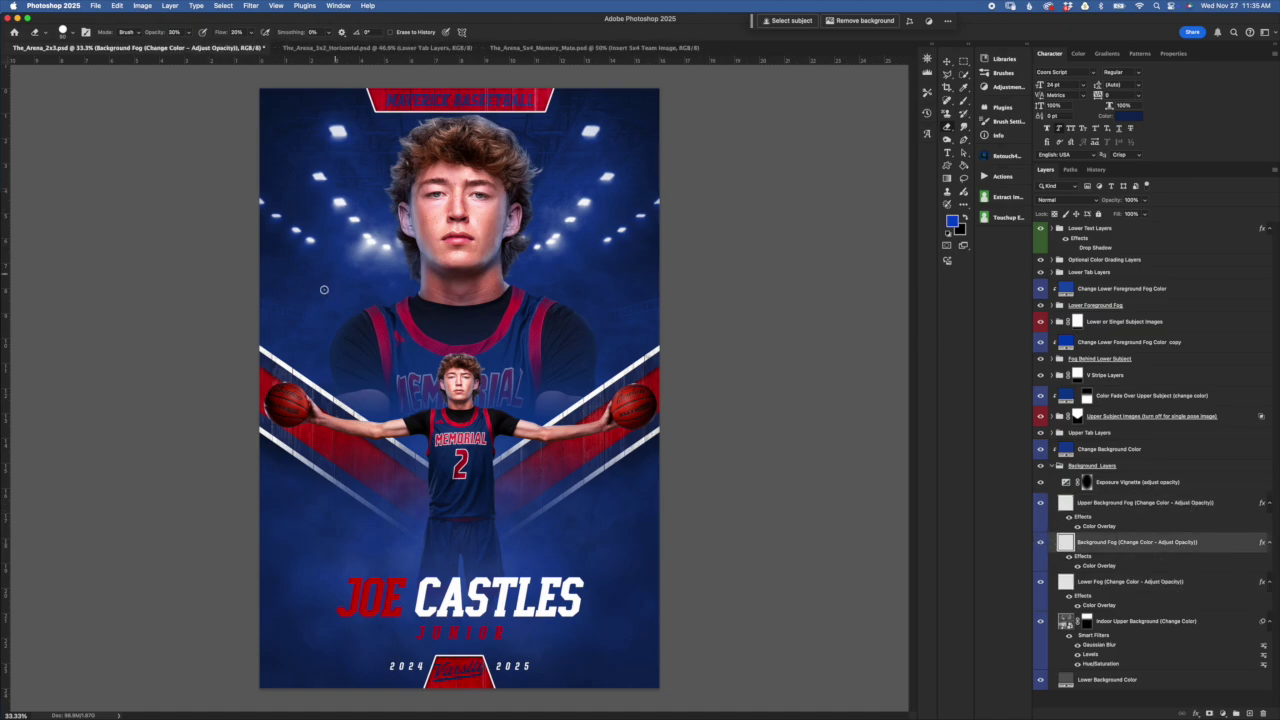
left_click(1121, 511)
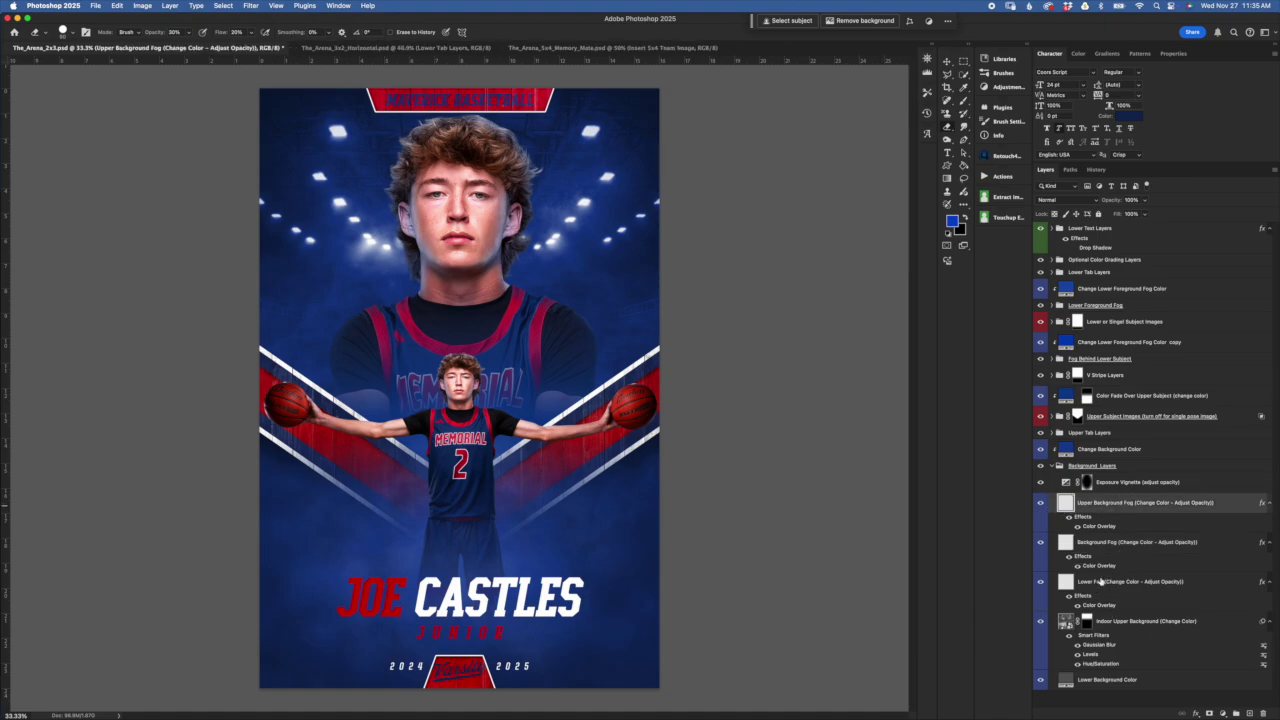
double_click(1108, 528)
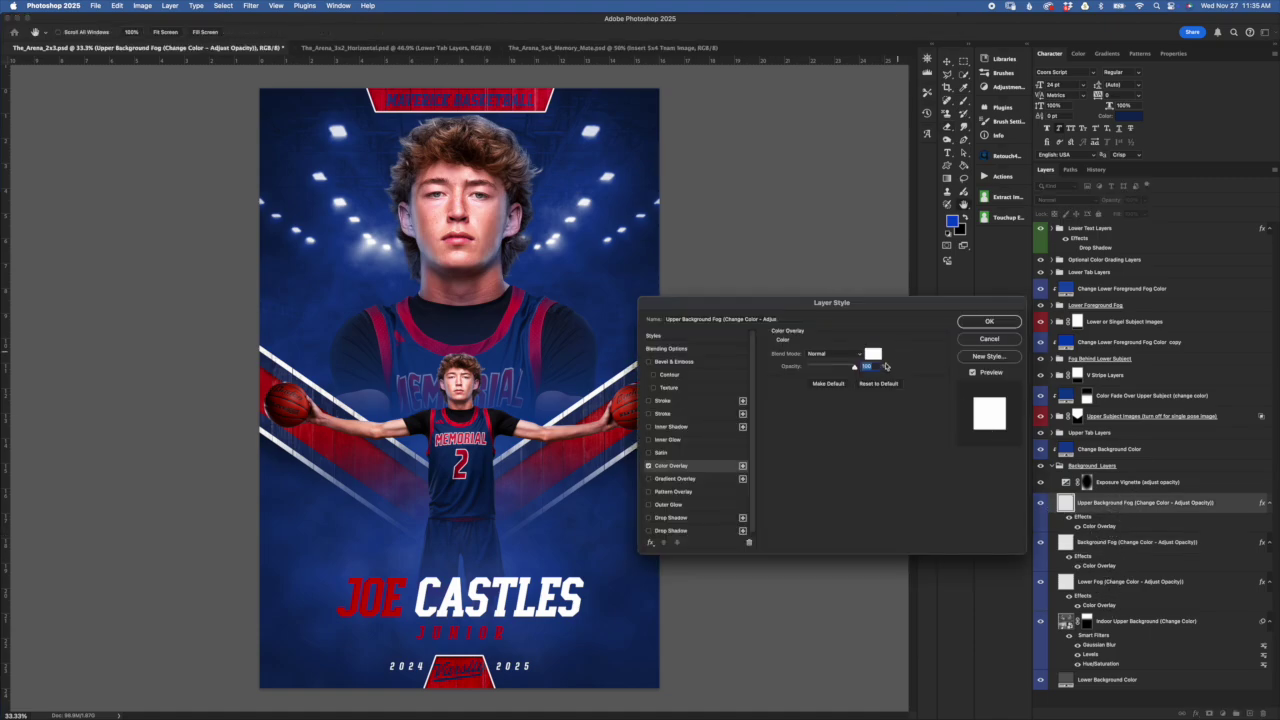
left_click(1004, 342)
left_click(1118, 555)
double_click(1099, 566)
left_click(1008, 340)
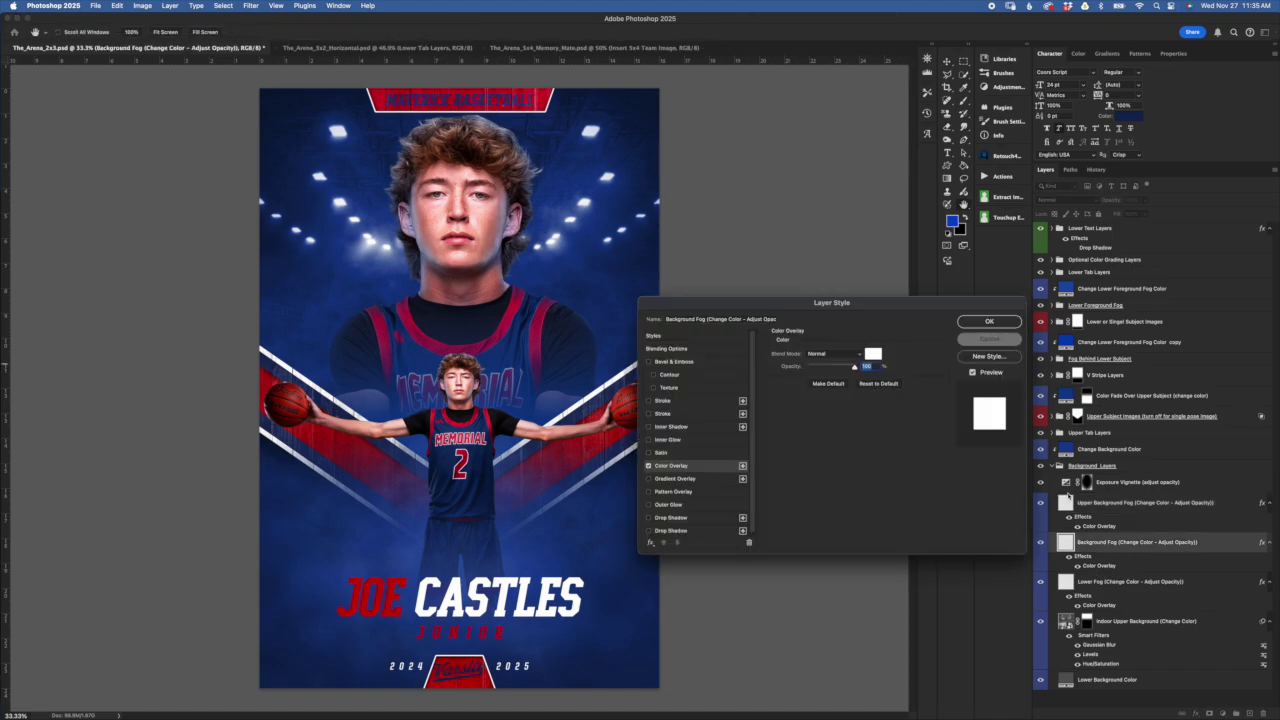
left_click(1124, 584)
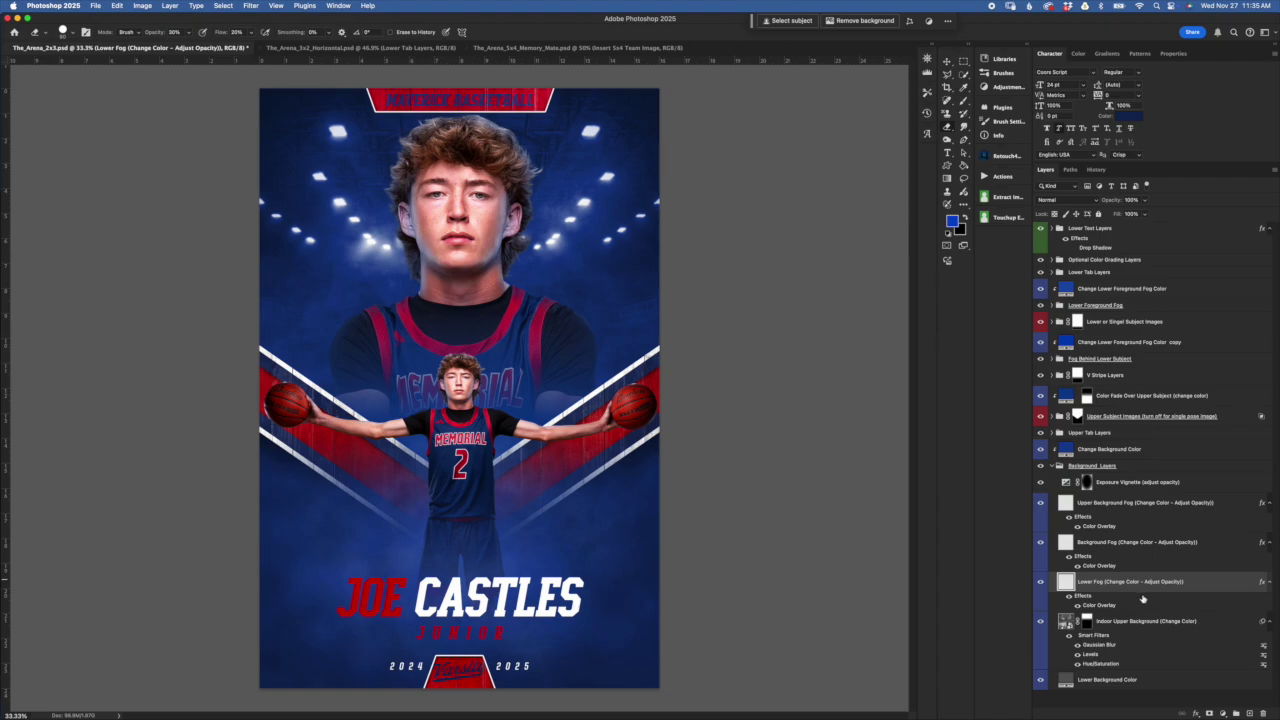
double_click(1099, 605)
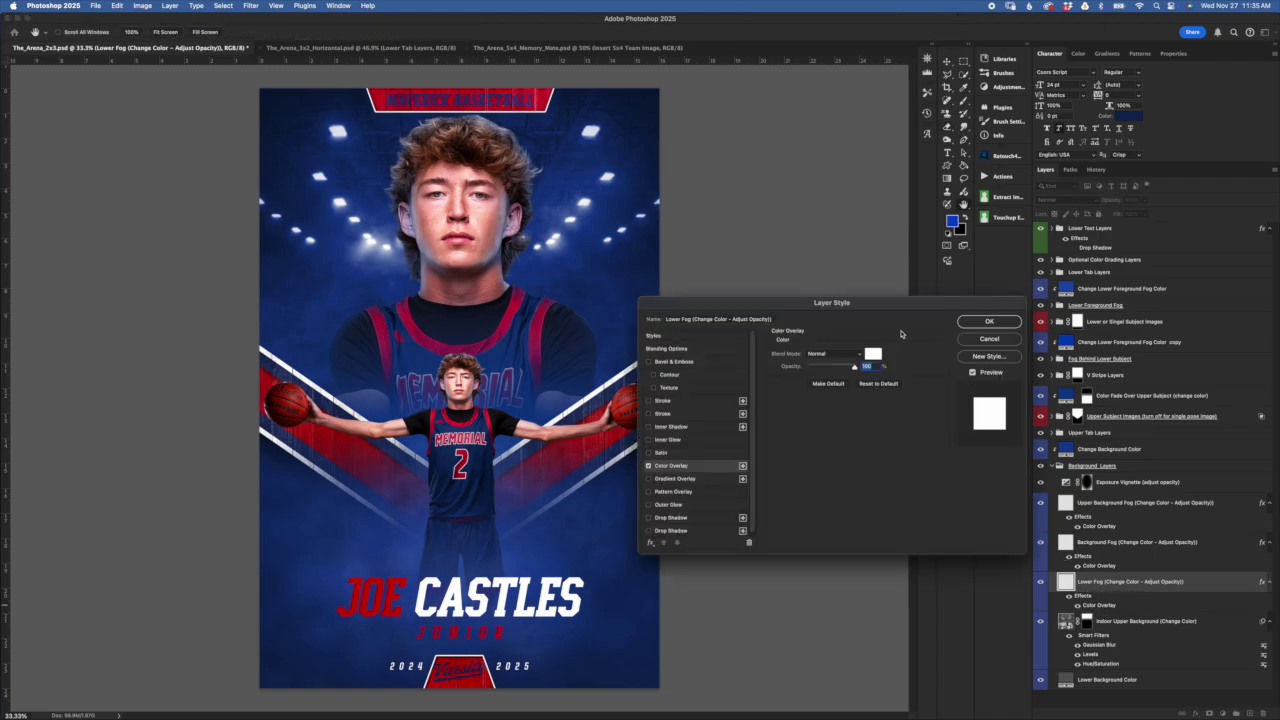
left_click(1008, 341)
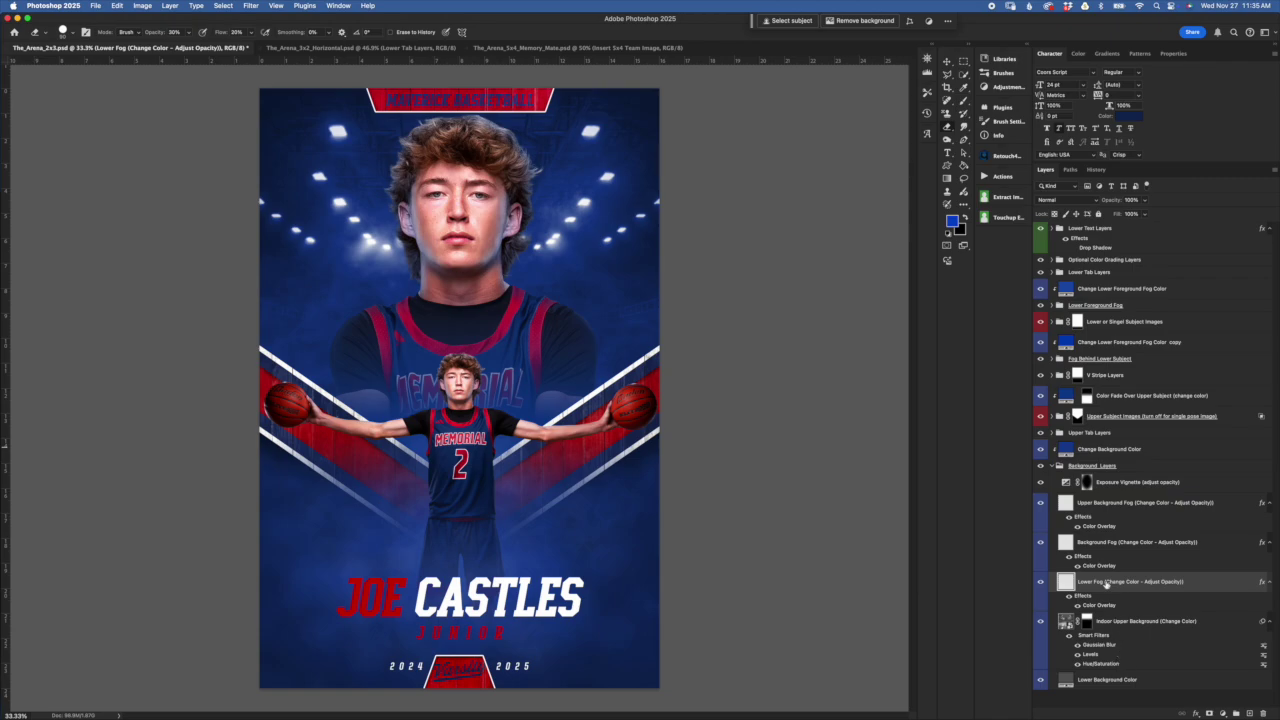
left_click(1095, 450)
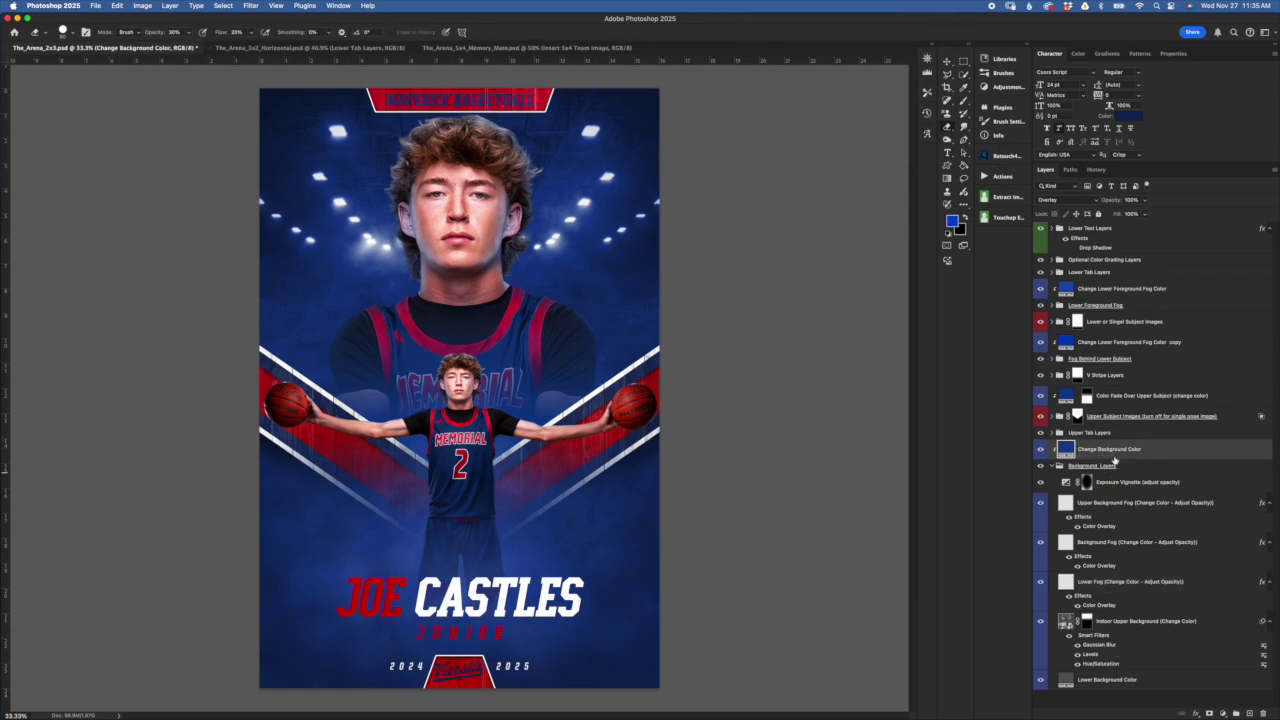
left_click(1115, 467)
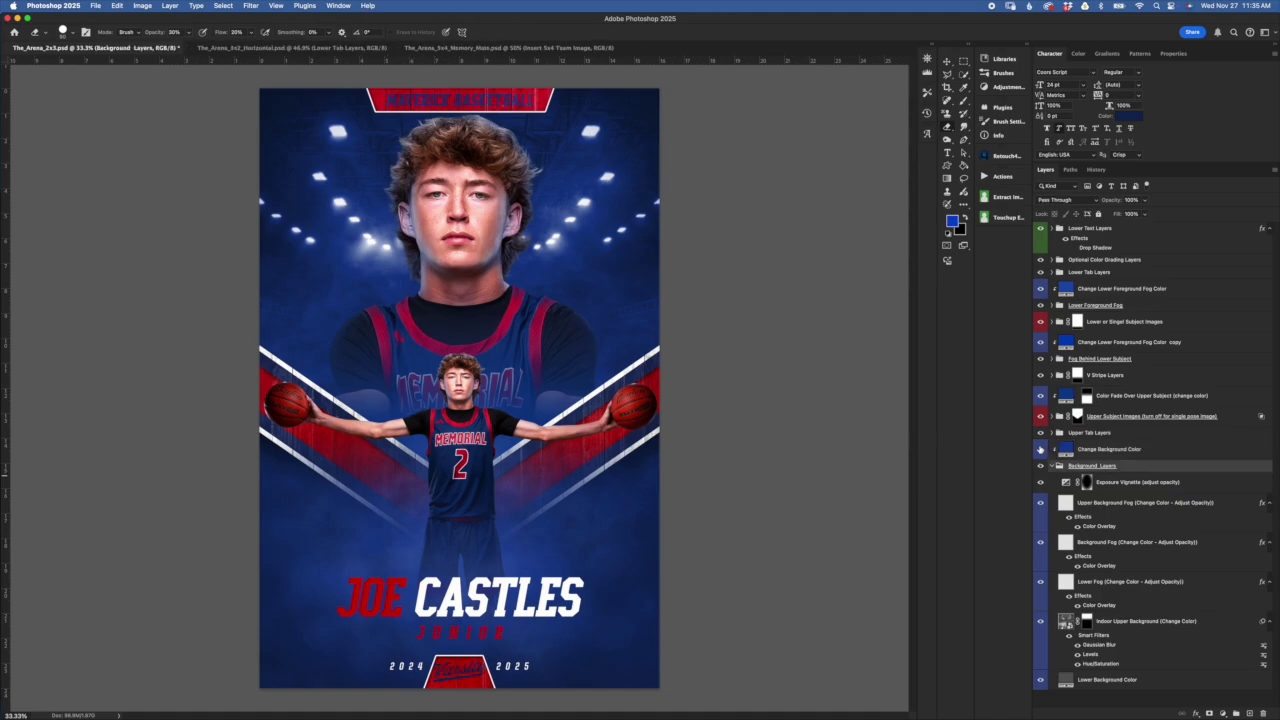
left_click(1040, 450)
left_click(1108, 446)
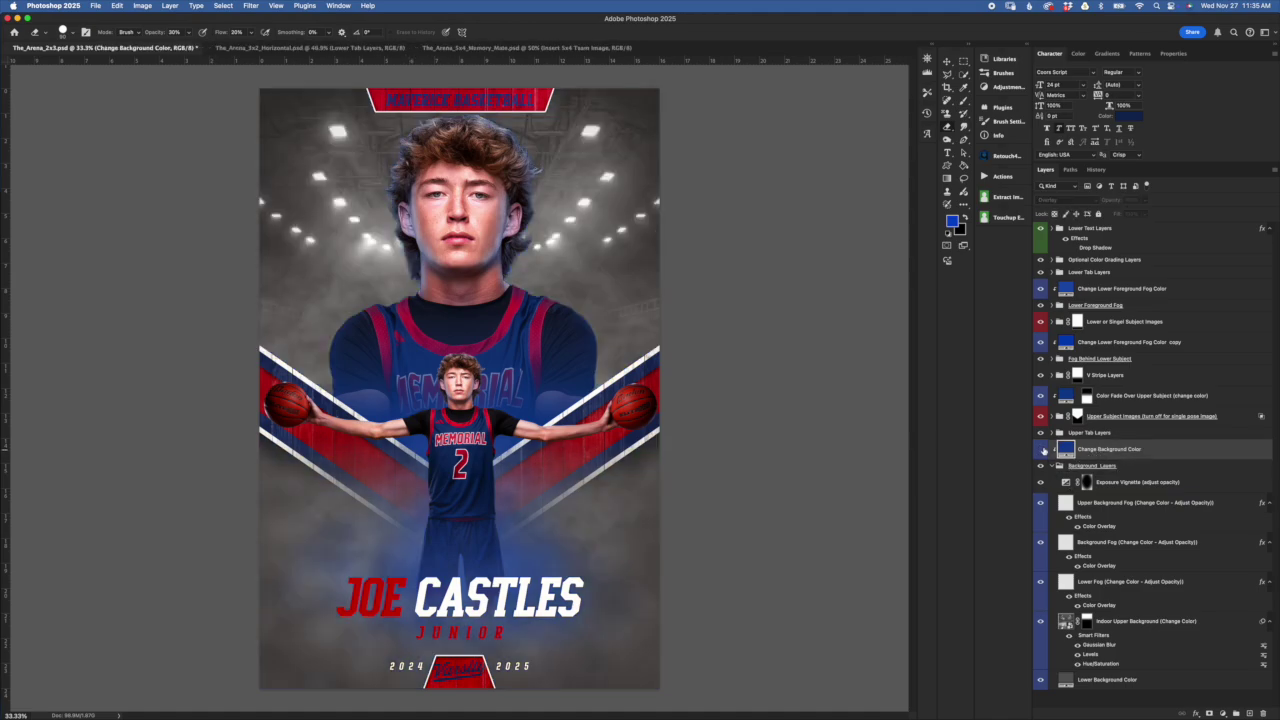
left_click(1040, 450)
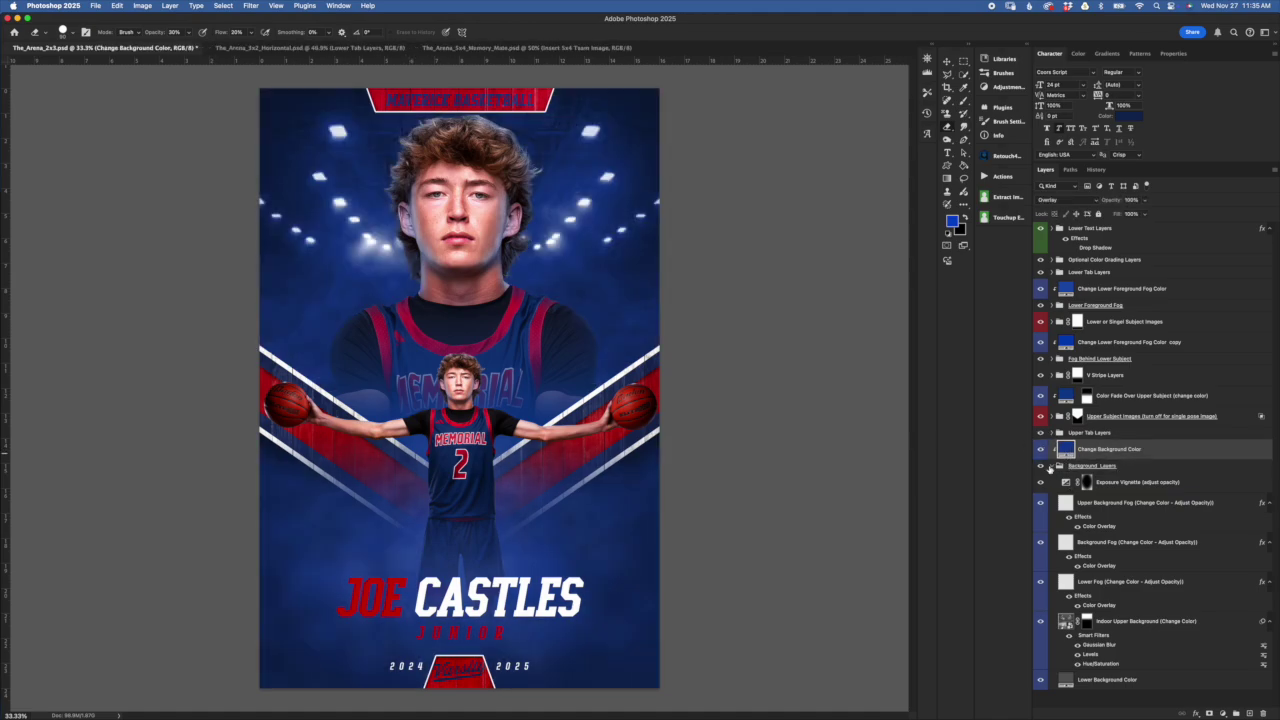
left_click(1041, 451)
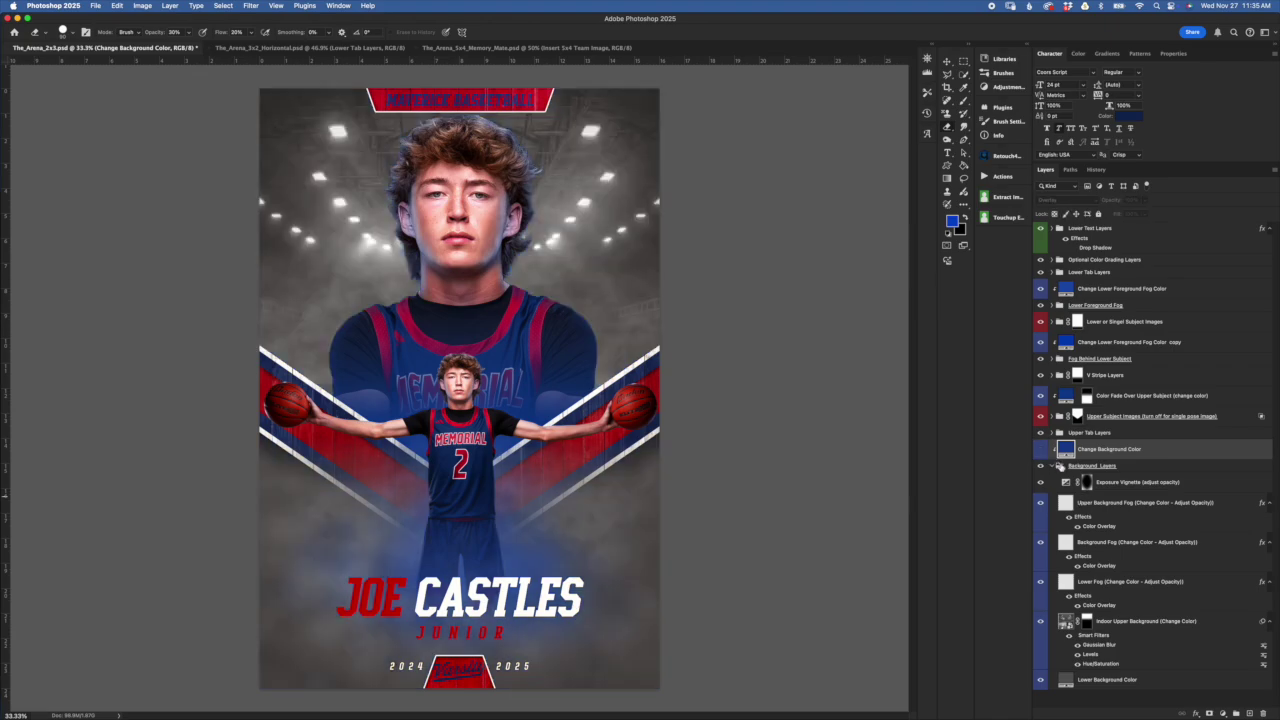
left_click(1040, 450)
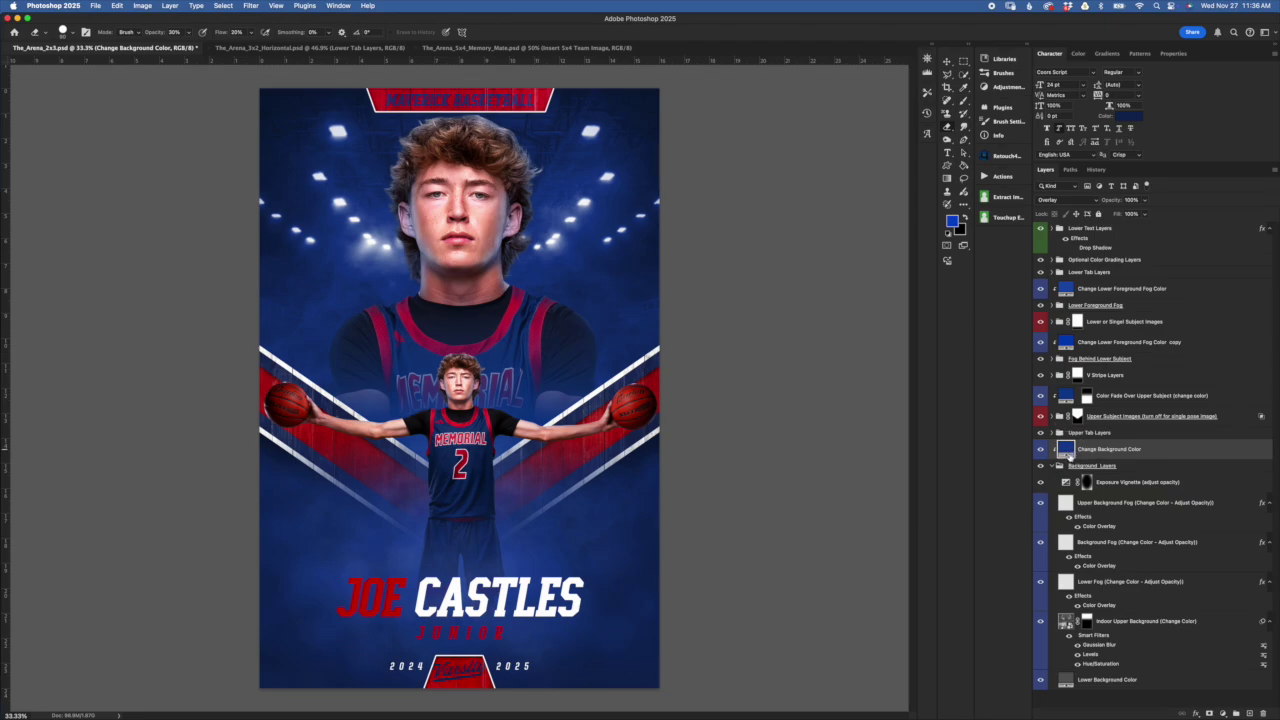
double_click(1068, 453)
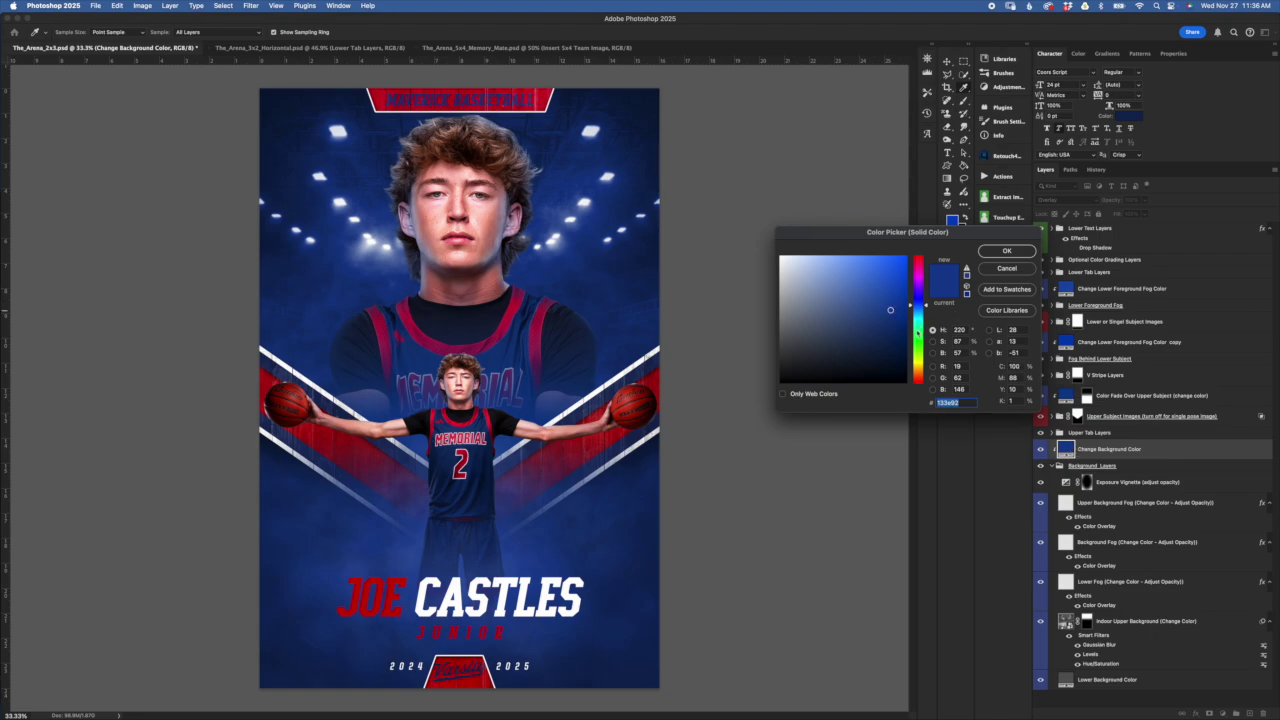
left_click(917, 330)
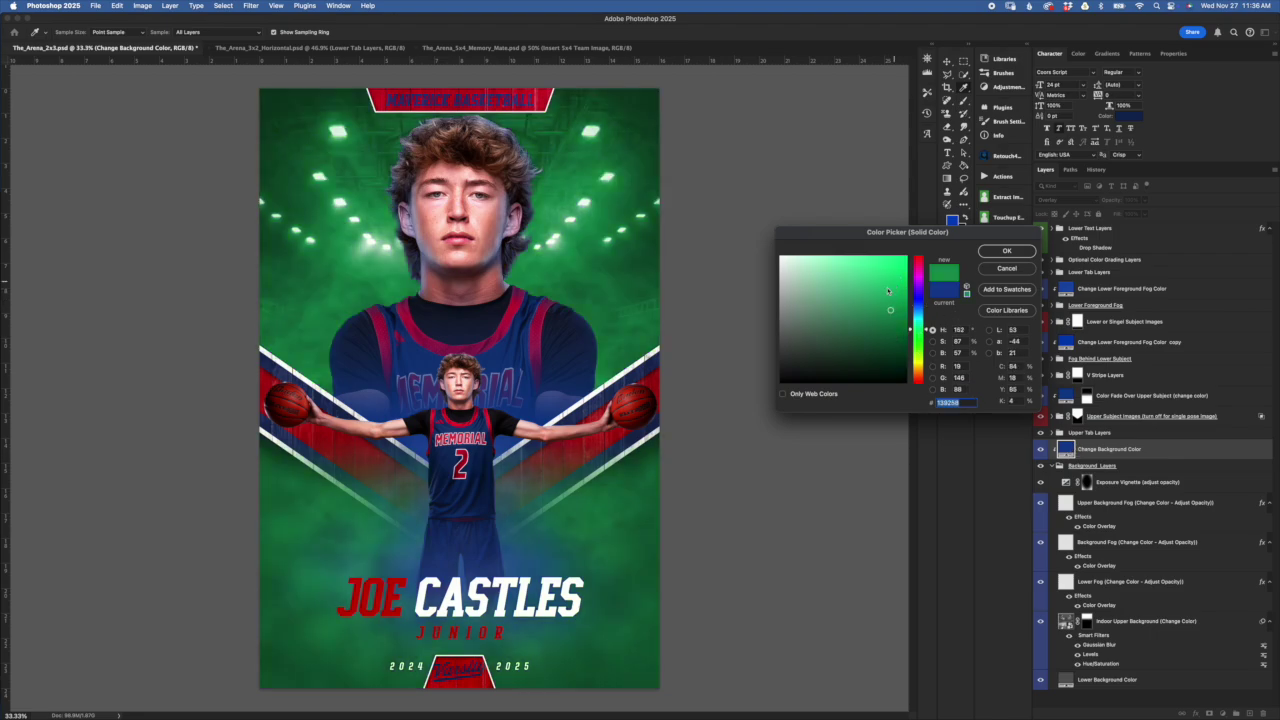
left_click(896, 290)
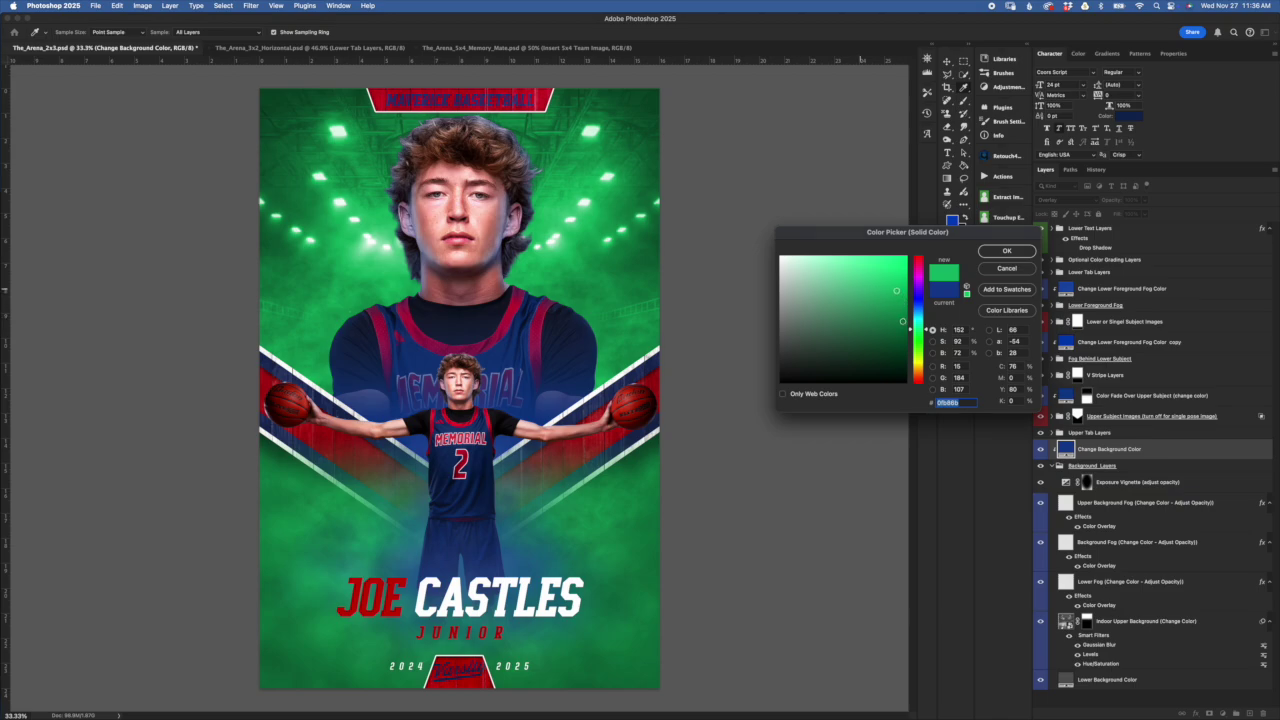
left_click(1006, 268)
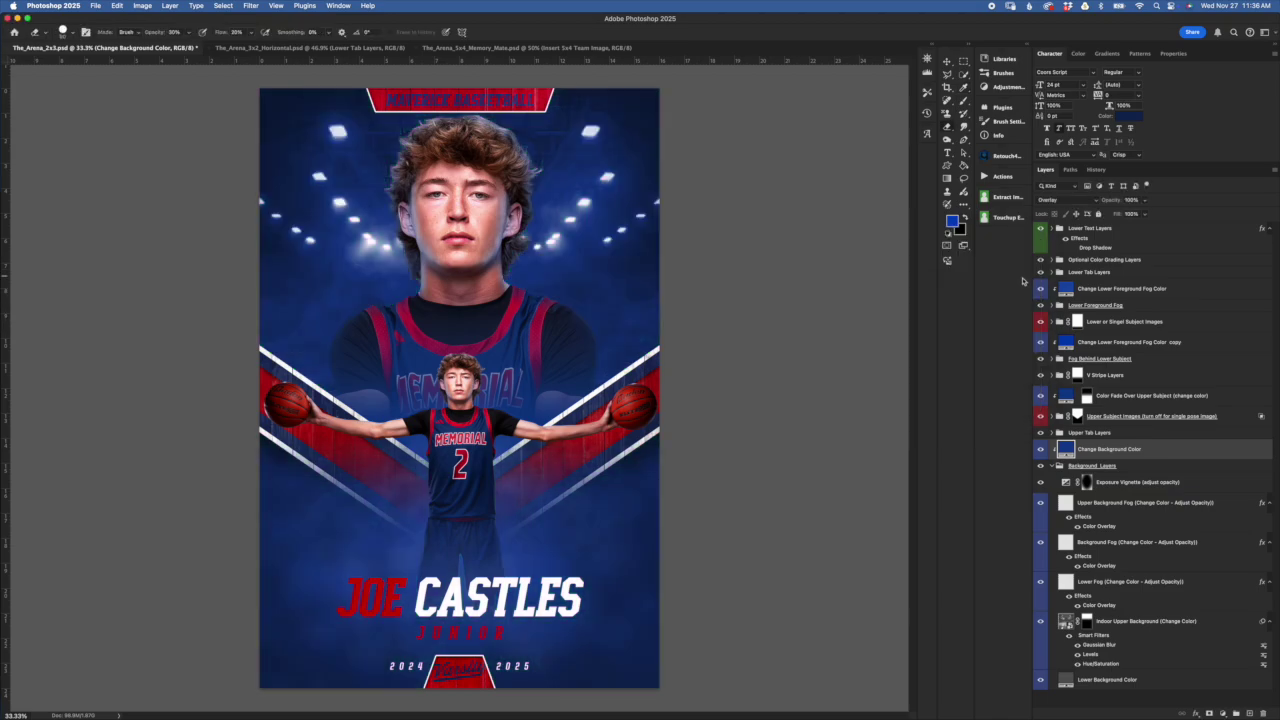
left_click(1138, 484)
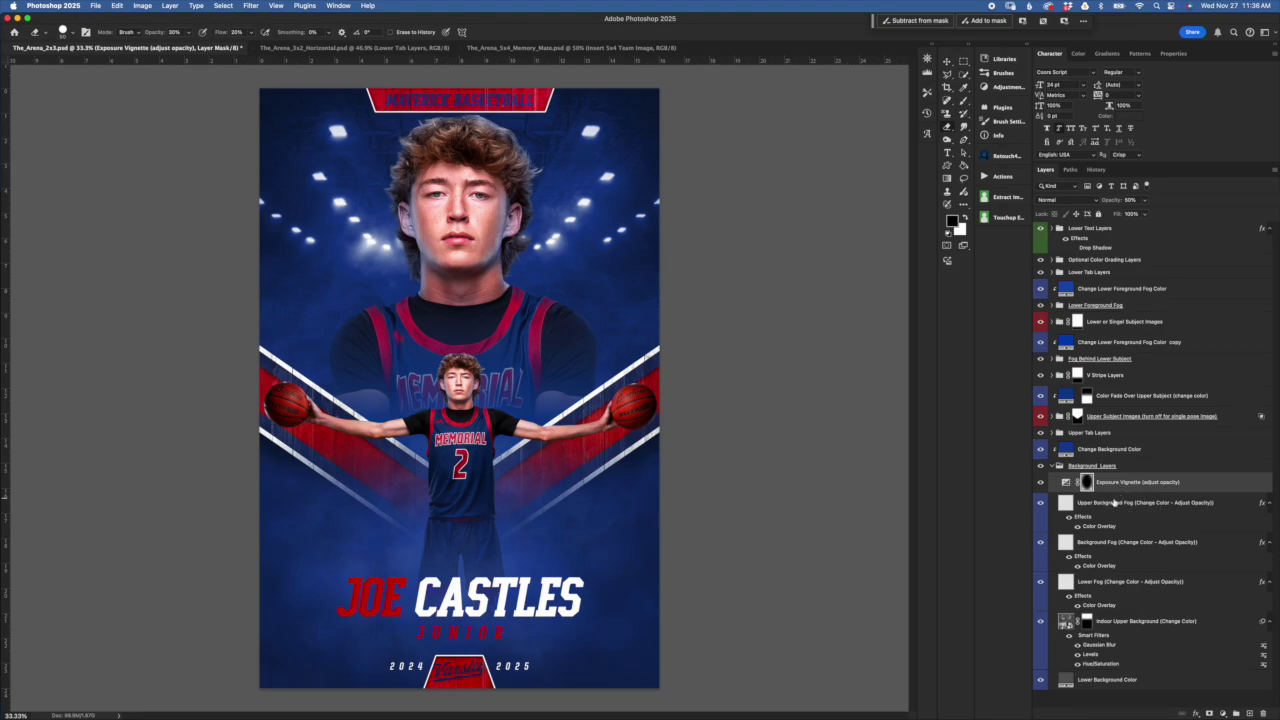
Toggle the Exposure Vignette adjustment off and on to compare the poster edges
left_click(1067, 482)
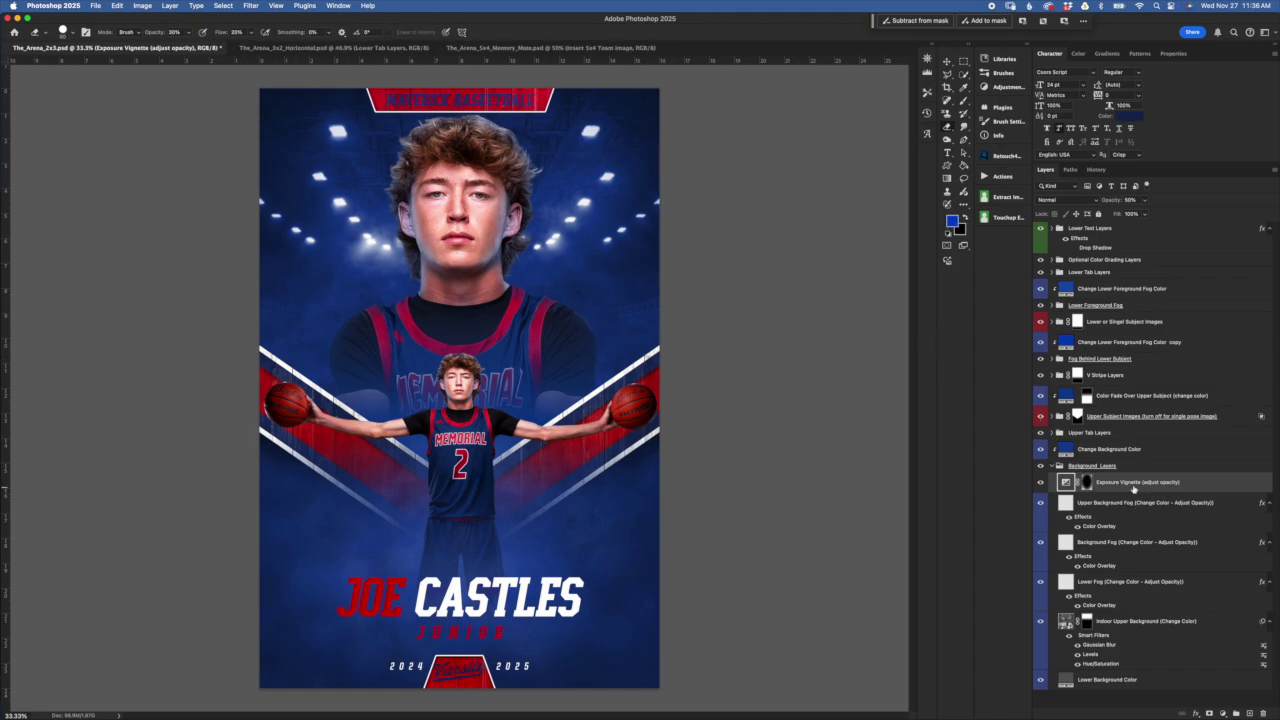
left_click(1041, 483)
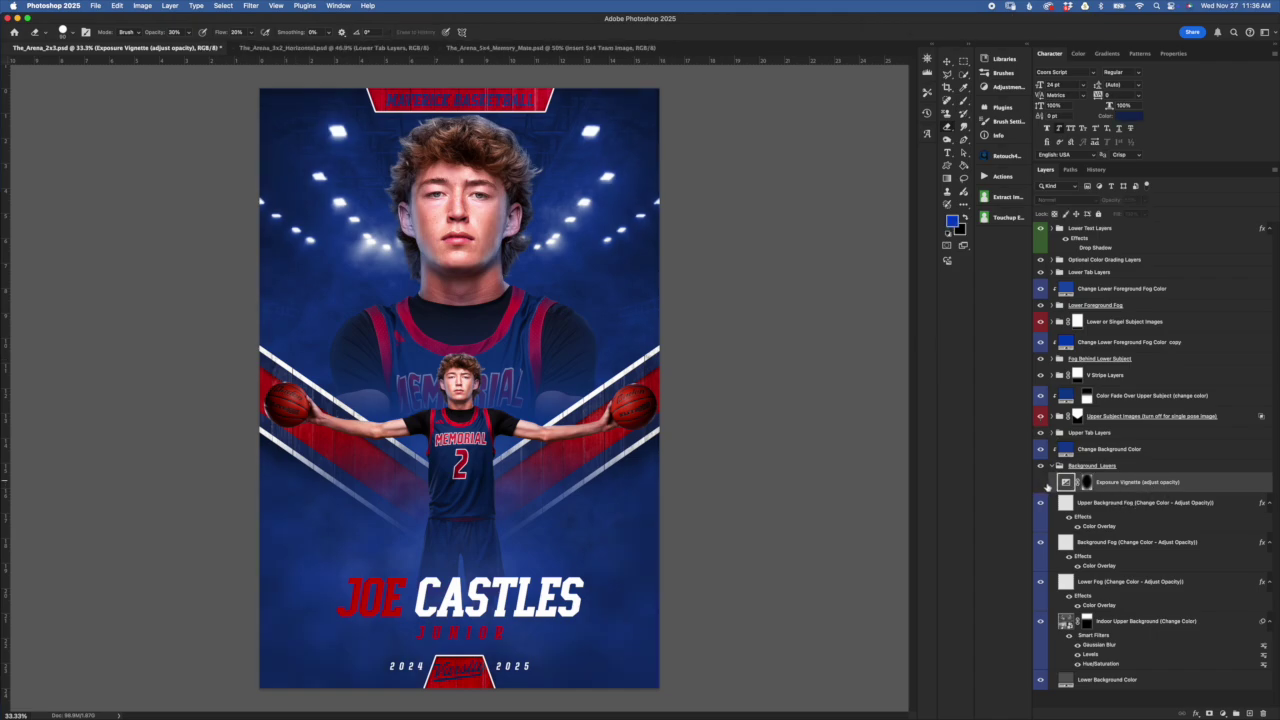
left_click(1041, 483)
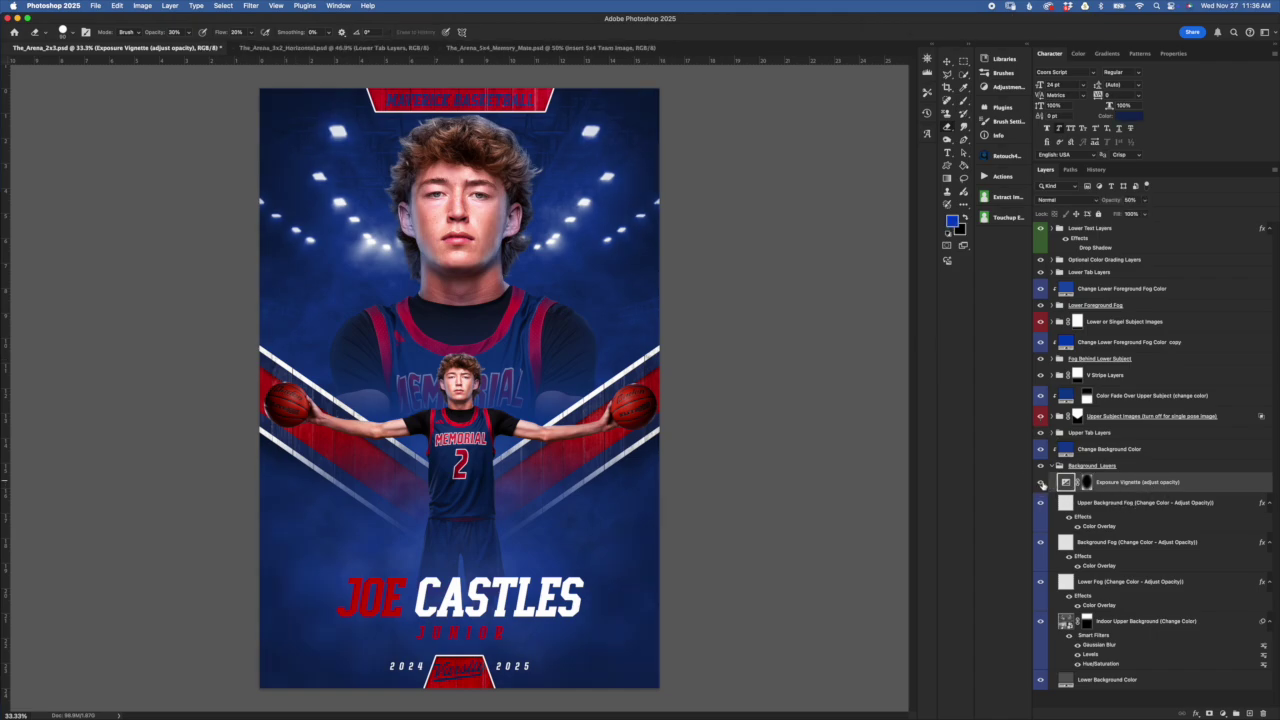
left_click(1042, 484)
left_click(1041, 484)
Try vignette exposure -4.84, return it to -2.00, then revert to the opening History snapshot
double_click(1066, 486)
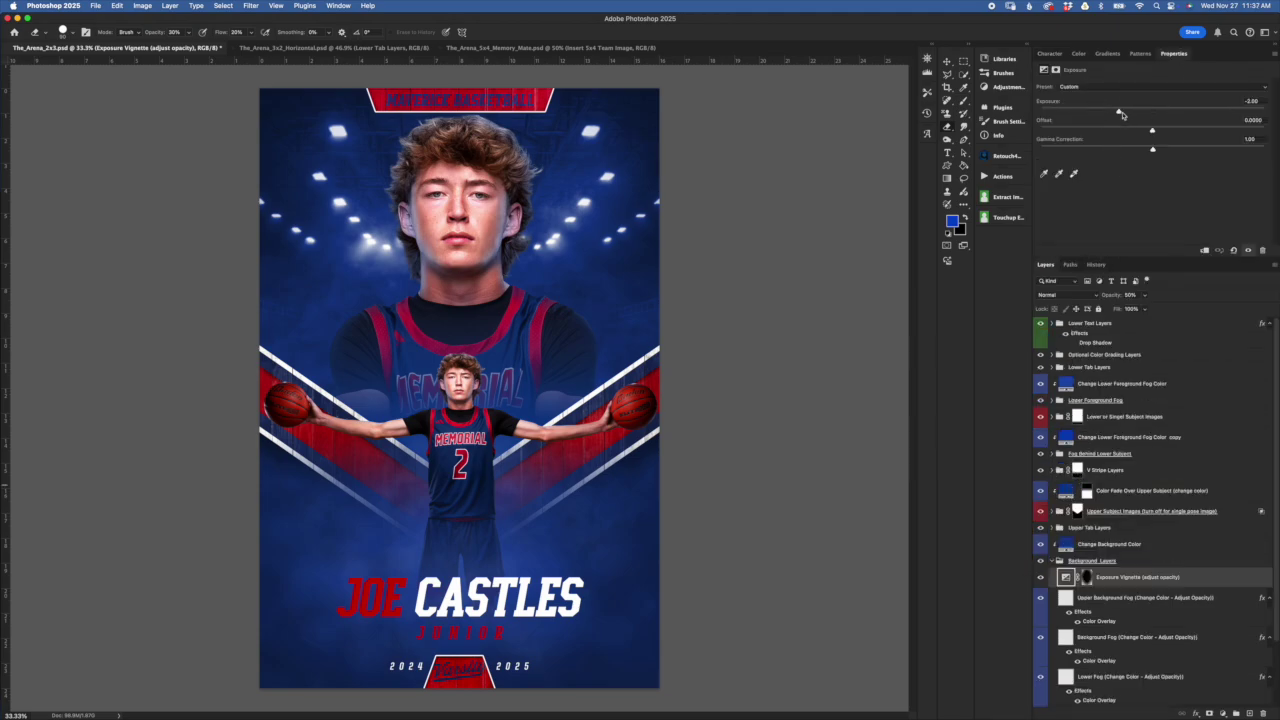
left_click(1119, 112)
mouse_move(1119, 112)
left_mouse_down()
mouse_move(1064, 115)
mouse_move(1206, 110)
mouse_move(1118, 110)
left_mouse_up()
left_click_drag(1123, 113, 1119, 113)
left_click(1097, 264)
left_click(1100, 284)
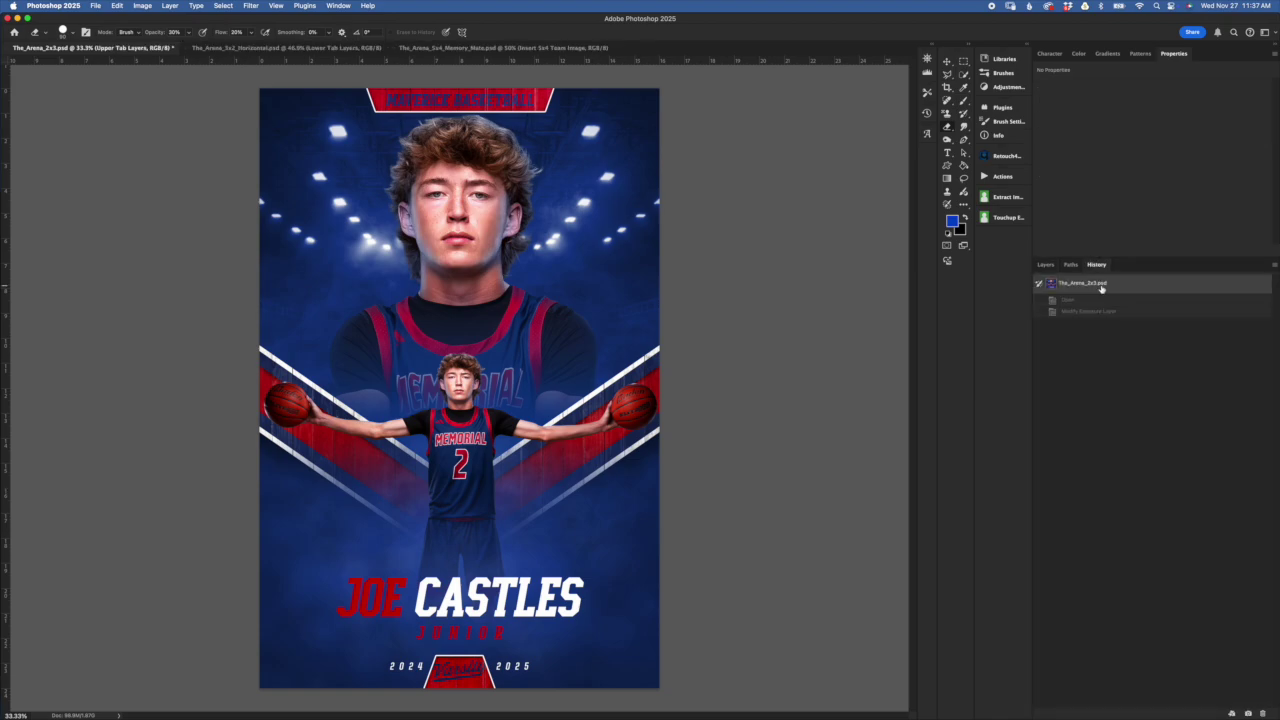
Select the Indoor Upper Background layer and hide the Upper Subject Images group
left_click(1046, 264)
left_click(1099, 561)
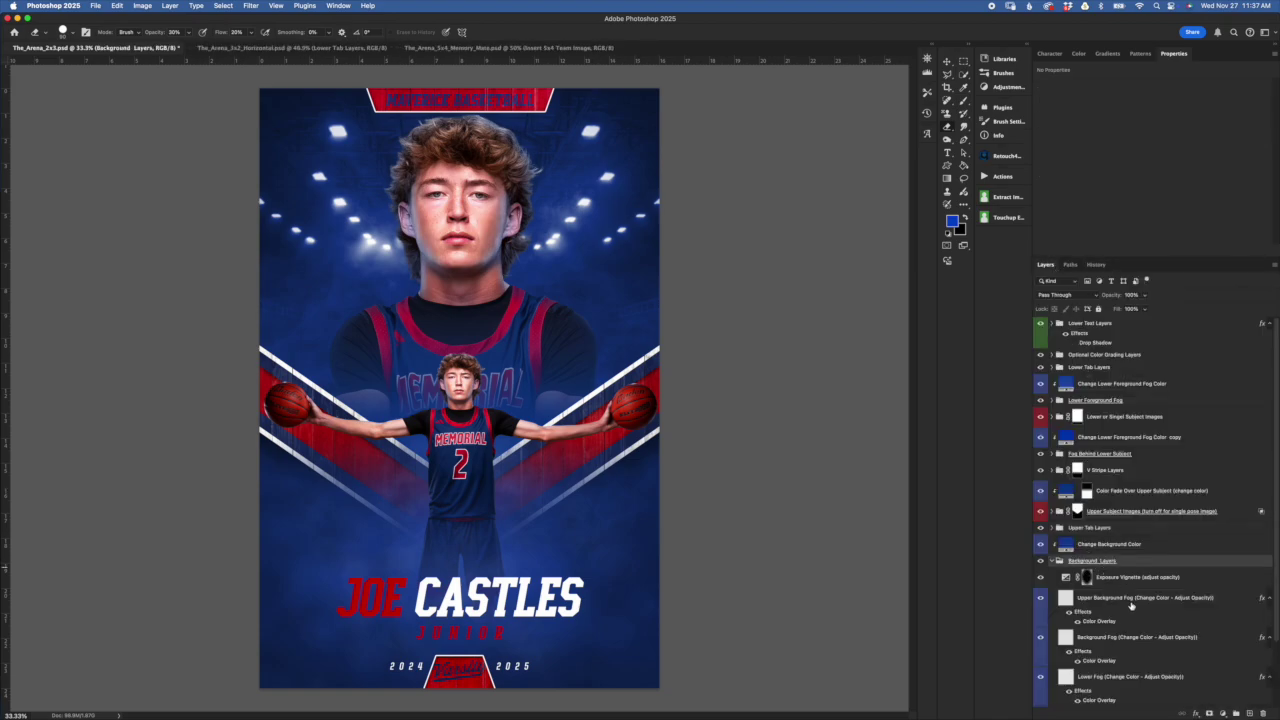
scroll(1136, 605, "down", 3)
left_click(1080, 644)
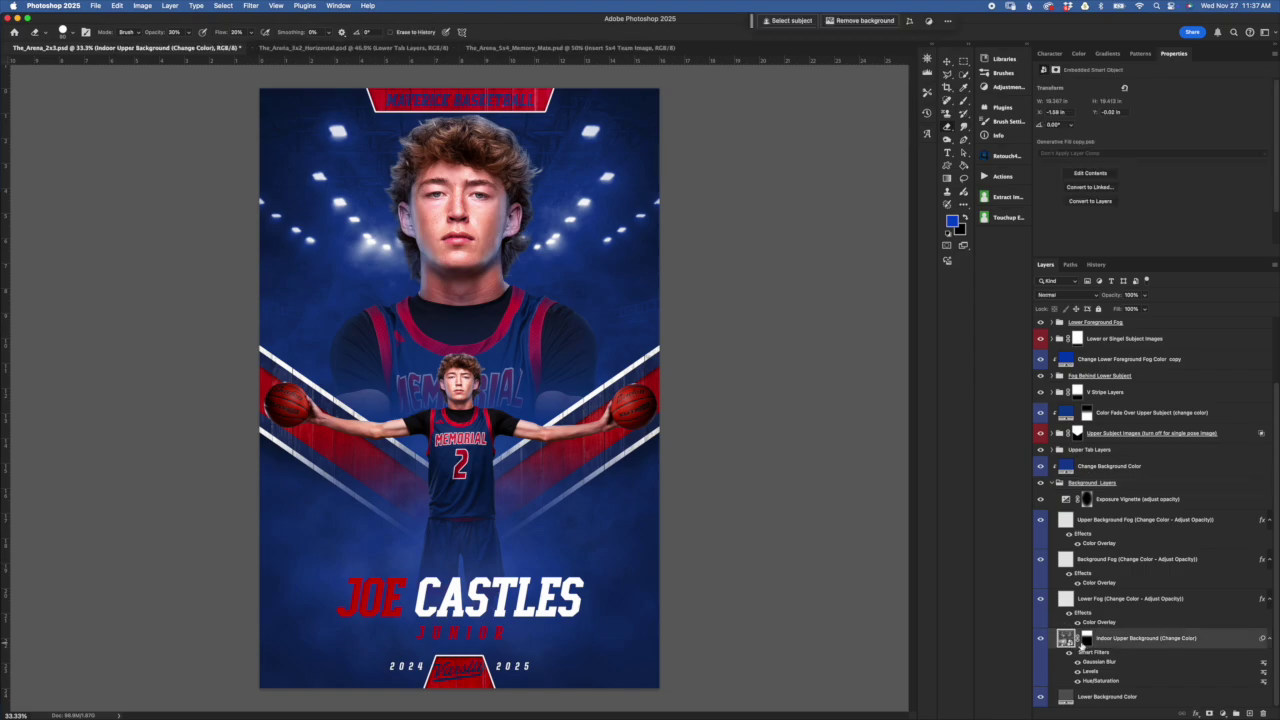
left_click(1040, 432)
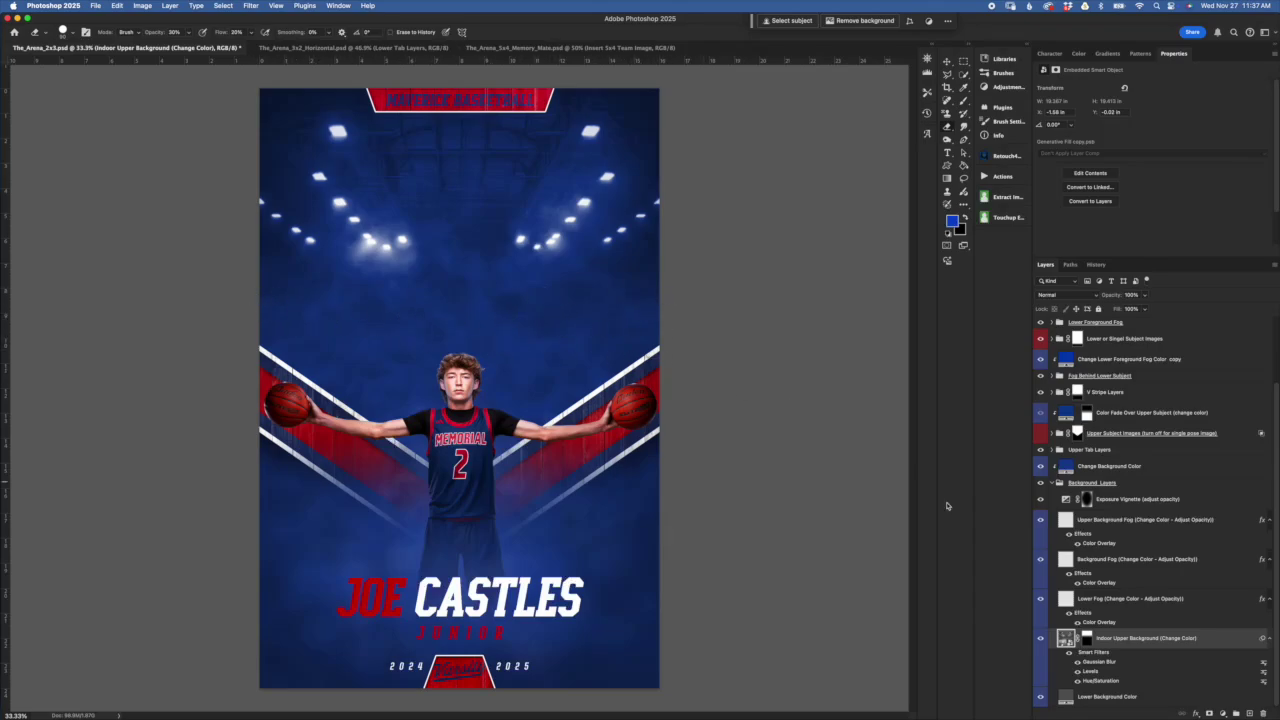
Free Transform the Indoor Upper Background mask, shift it slightly, then cancel
left_click(1087, 640)
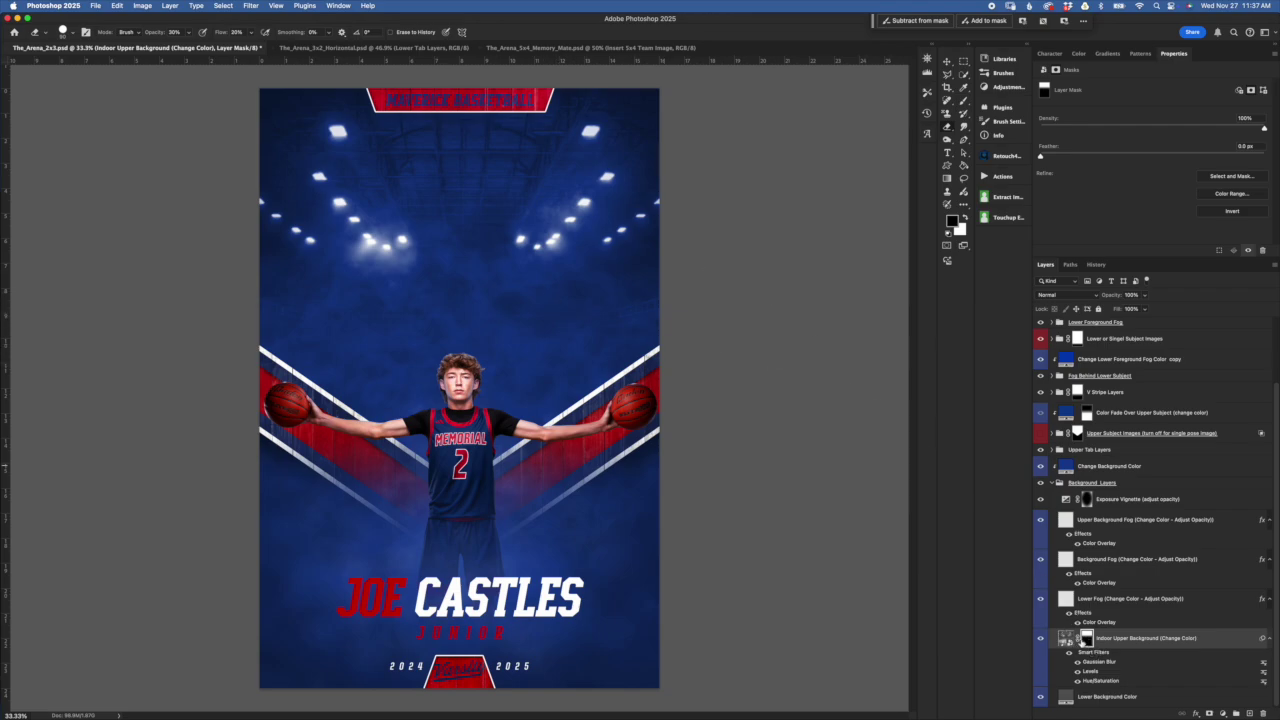
left_click(1077, 640)
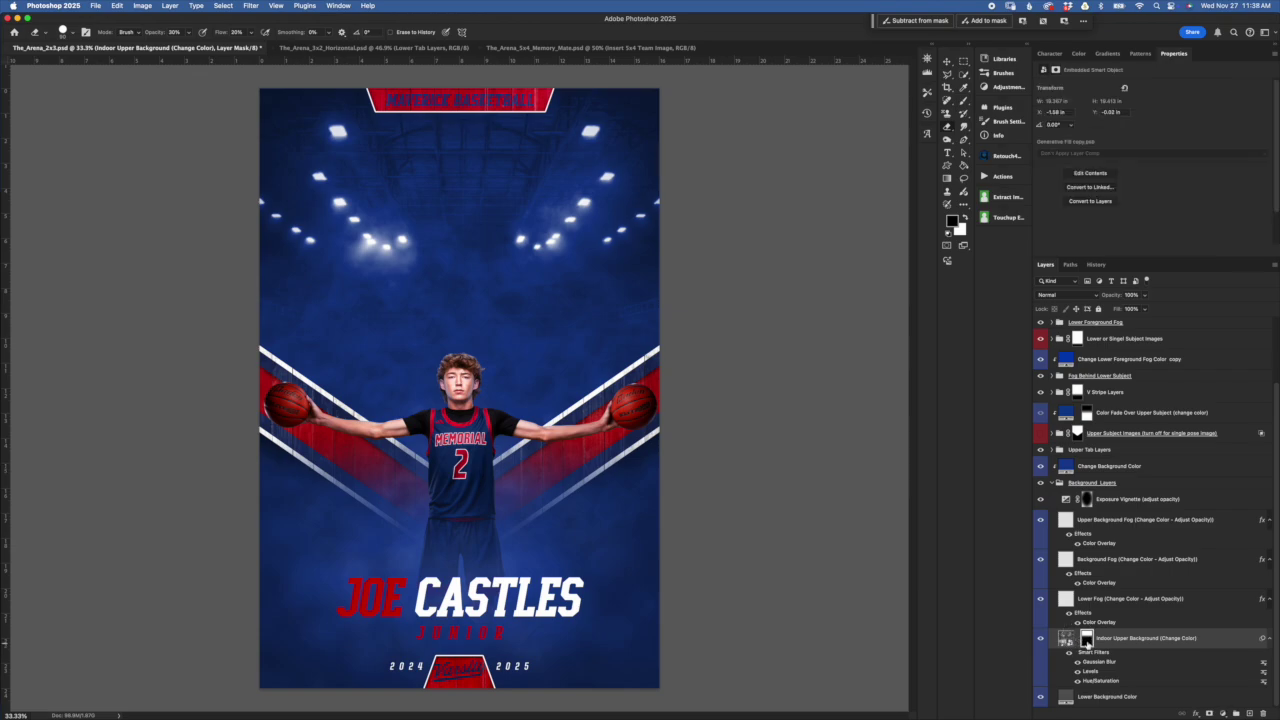
left_click(1087, 637)
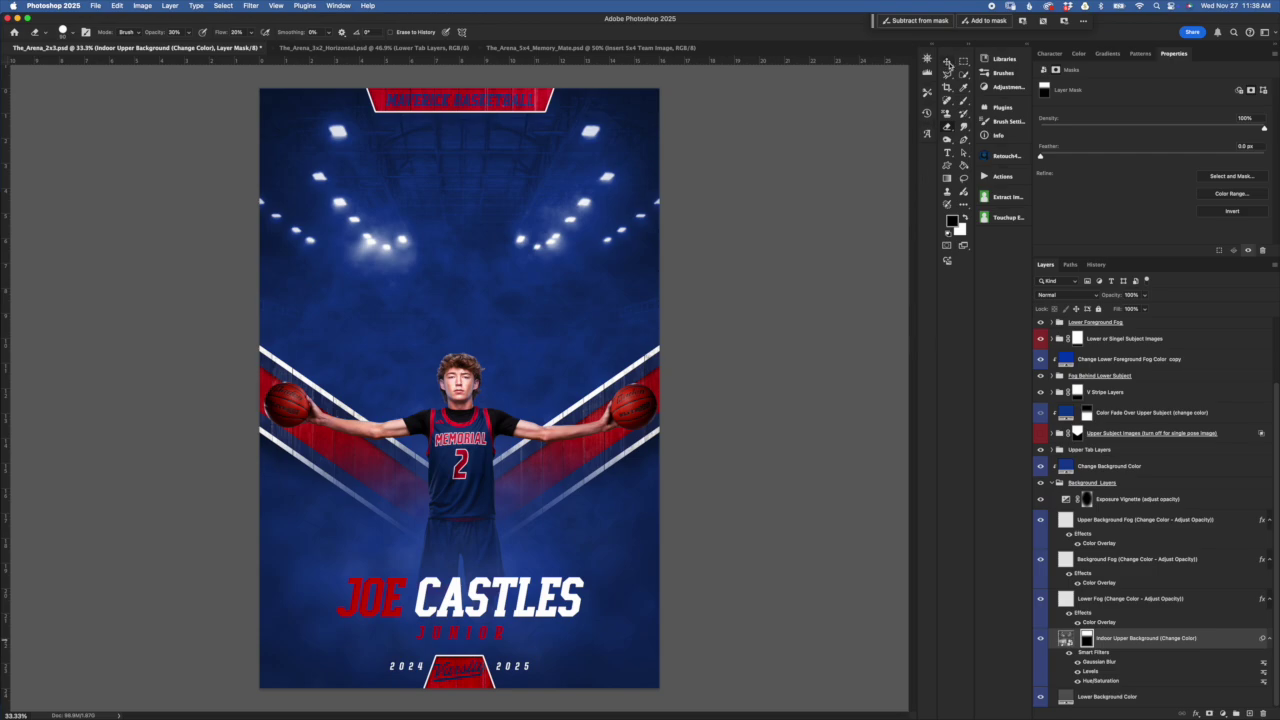
left_click(947, 62)
key("super+t")
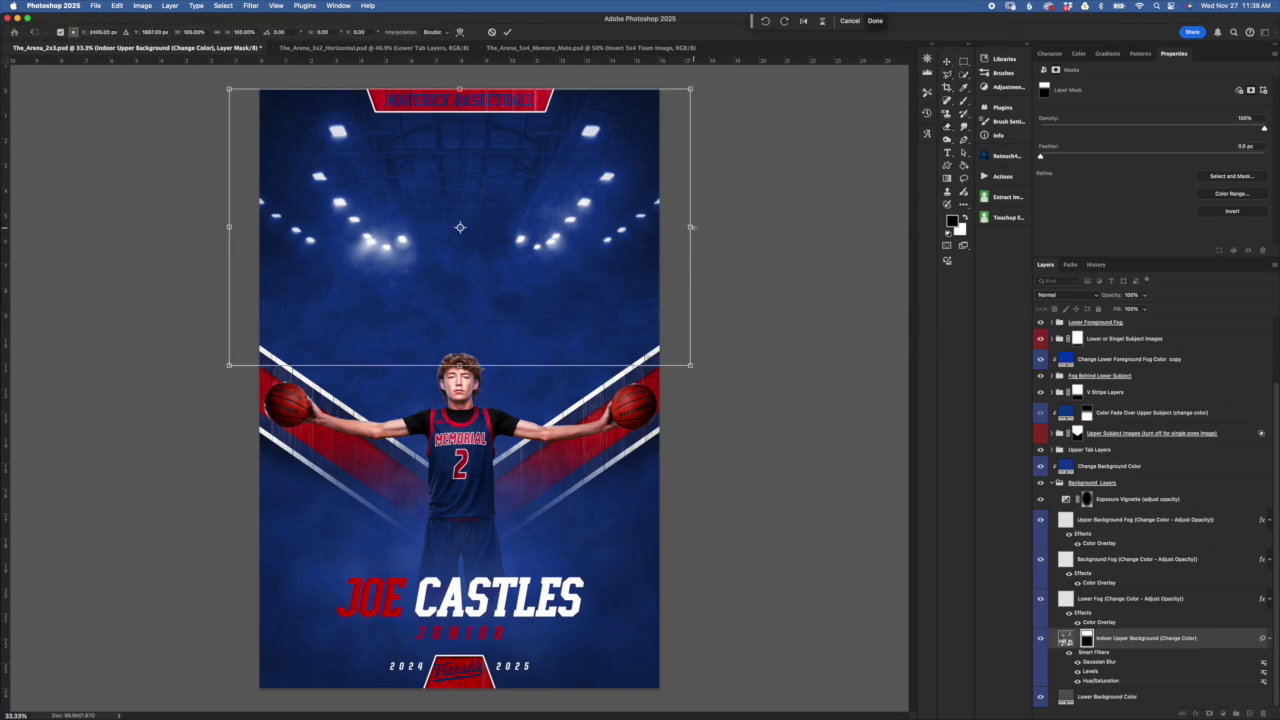
mouse_move(586, 209)
left_mouse_down()
mouse_move(574, 258)
mouse_move(581, 205)
left_mouse_up()
left_click(491, 33)
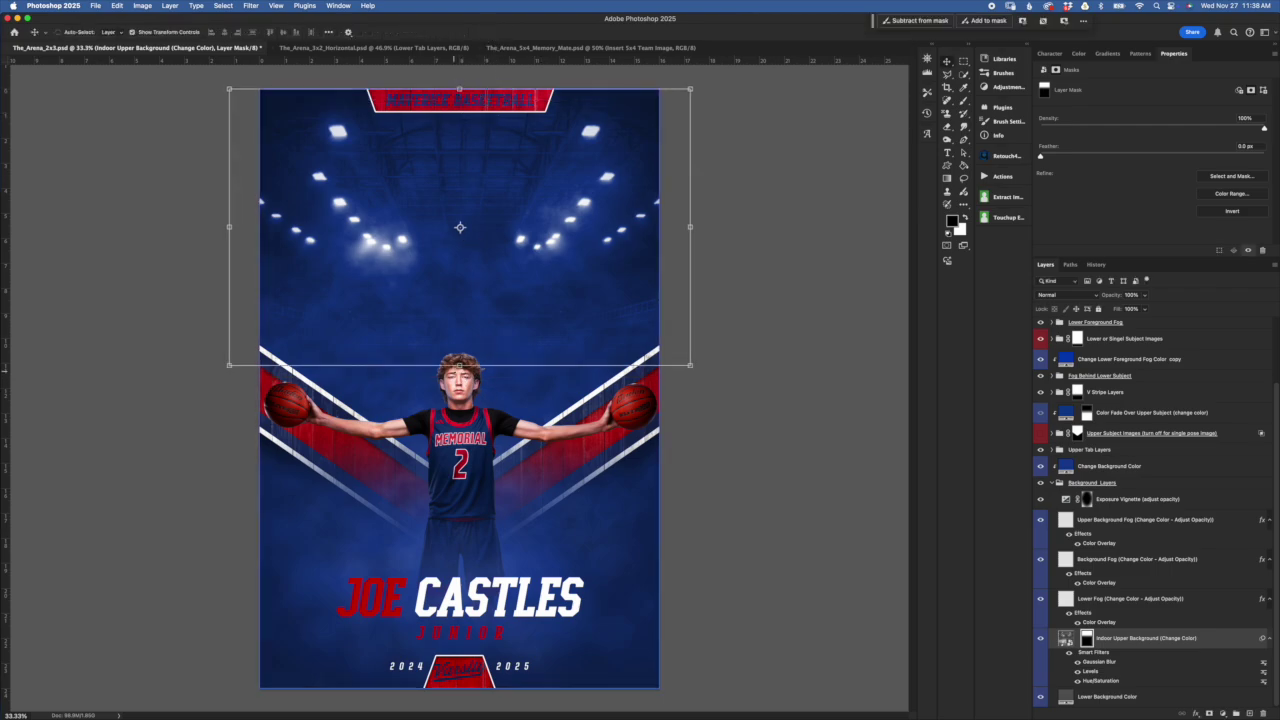
Stretch the mask's bottom edge down and back up, cancel, and target the background image
left_click_drag(459, 364, 459, 398)
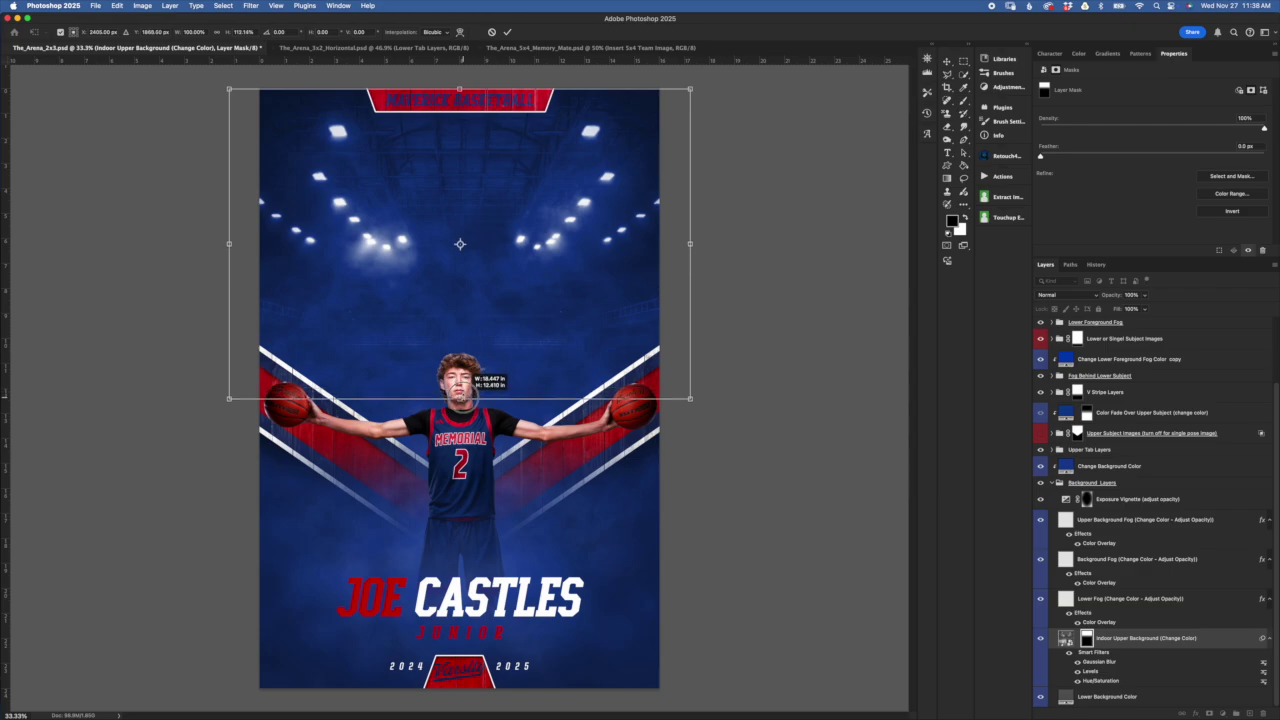
left_click_drag(459, 398, 459, 398)
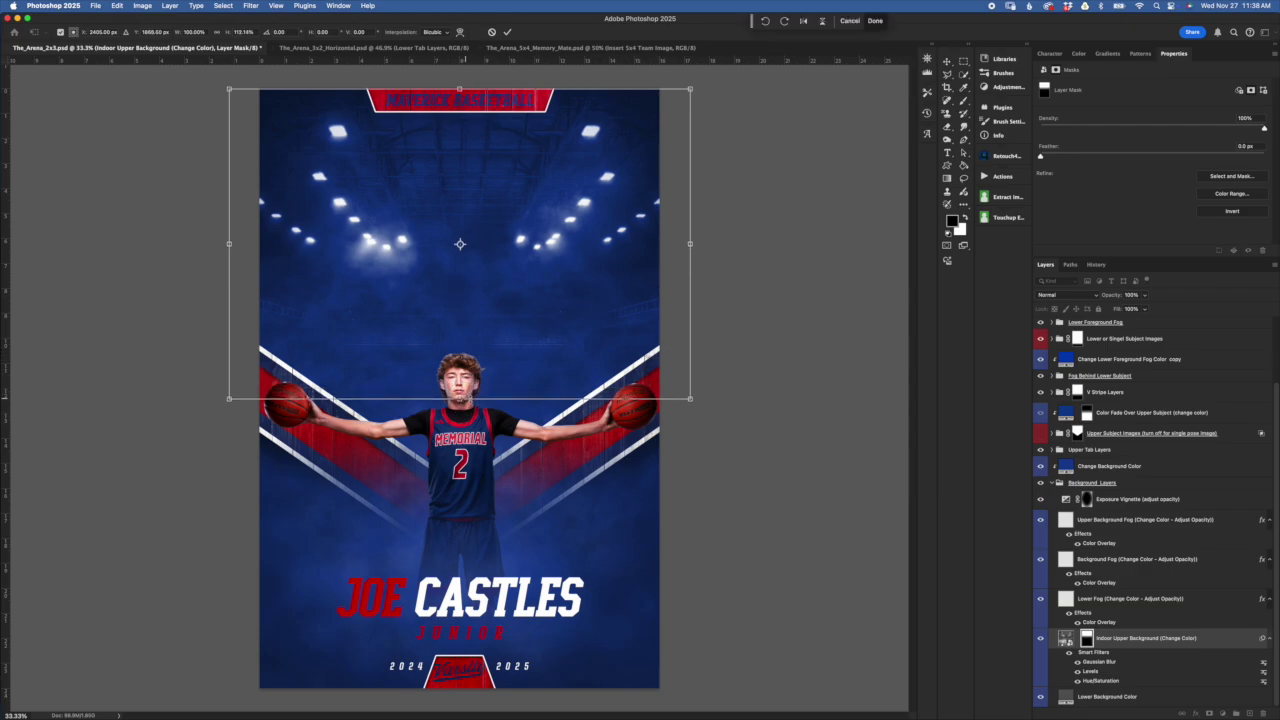
left_click_drag(459, 398, 459, 381)
left_click(492, 33)
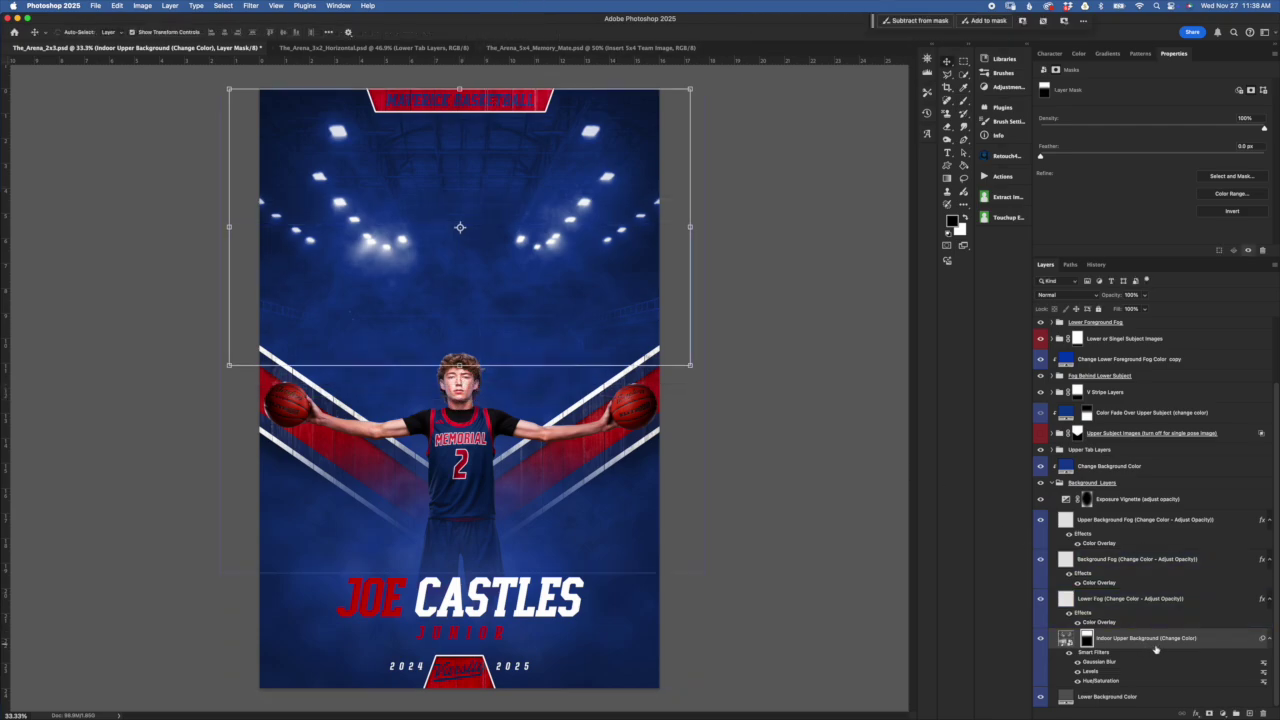
left_click_drag(1196, 645, 1065, 491)
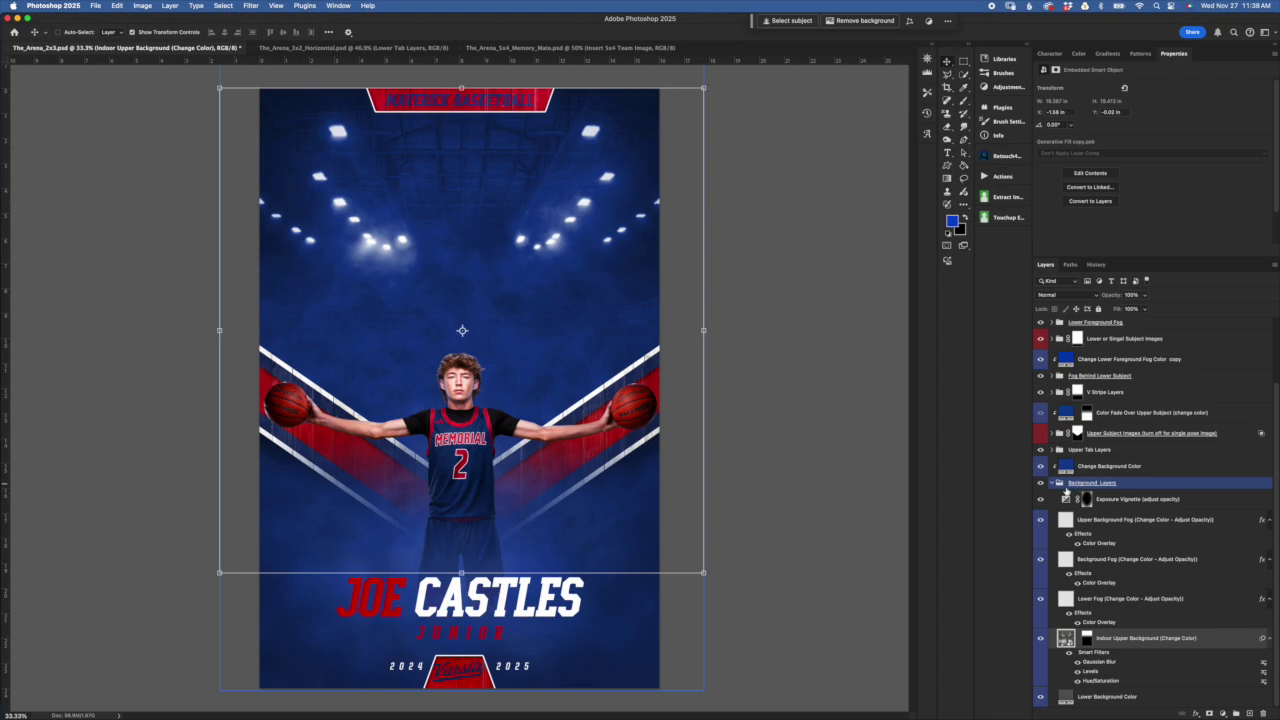
Collapse Background Layers, expand Upper Tab Layers and select the Hard Wood Floor Texture copy
left_click(1053, 484)
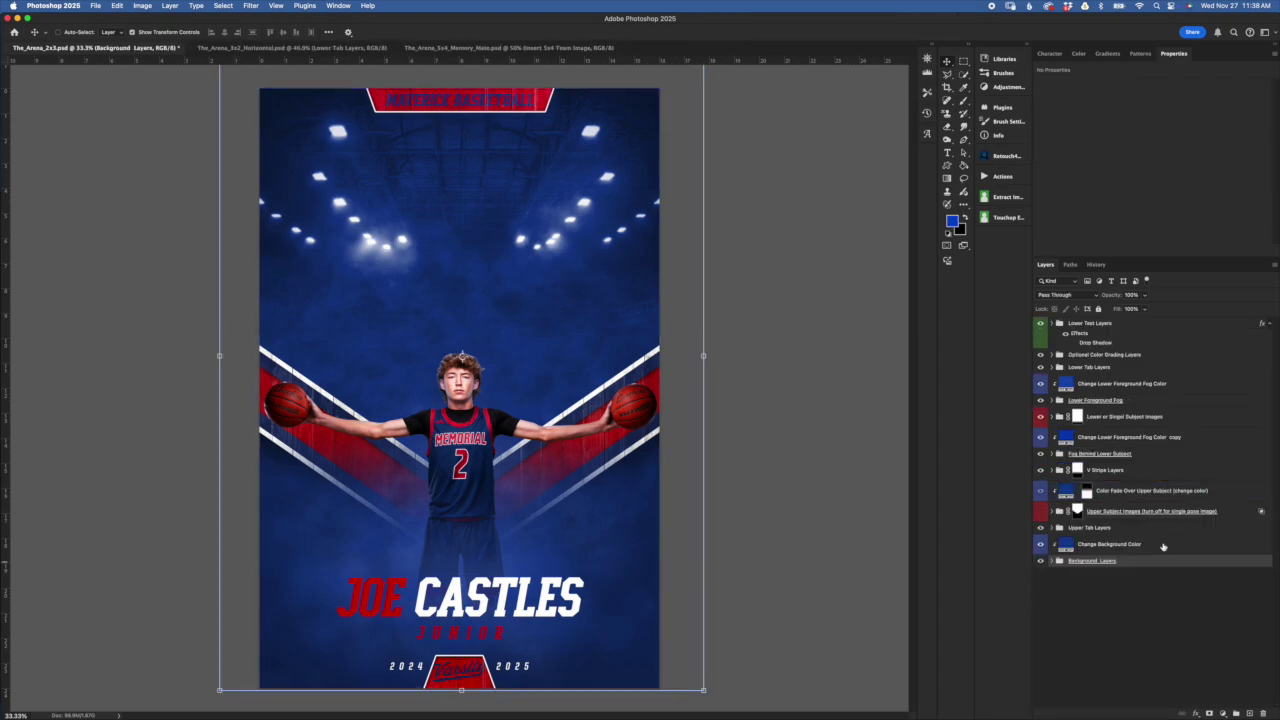
left_click(1170, 546)
mouse_move(1090, 540)
left_mouse_down()
mouse_move(1088, 495)
mouse_move(1090, 522)
mouse_move(1119, 538)
mouse_move(1108, 537)
left_mouse_up()
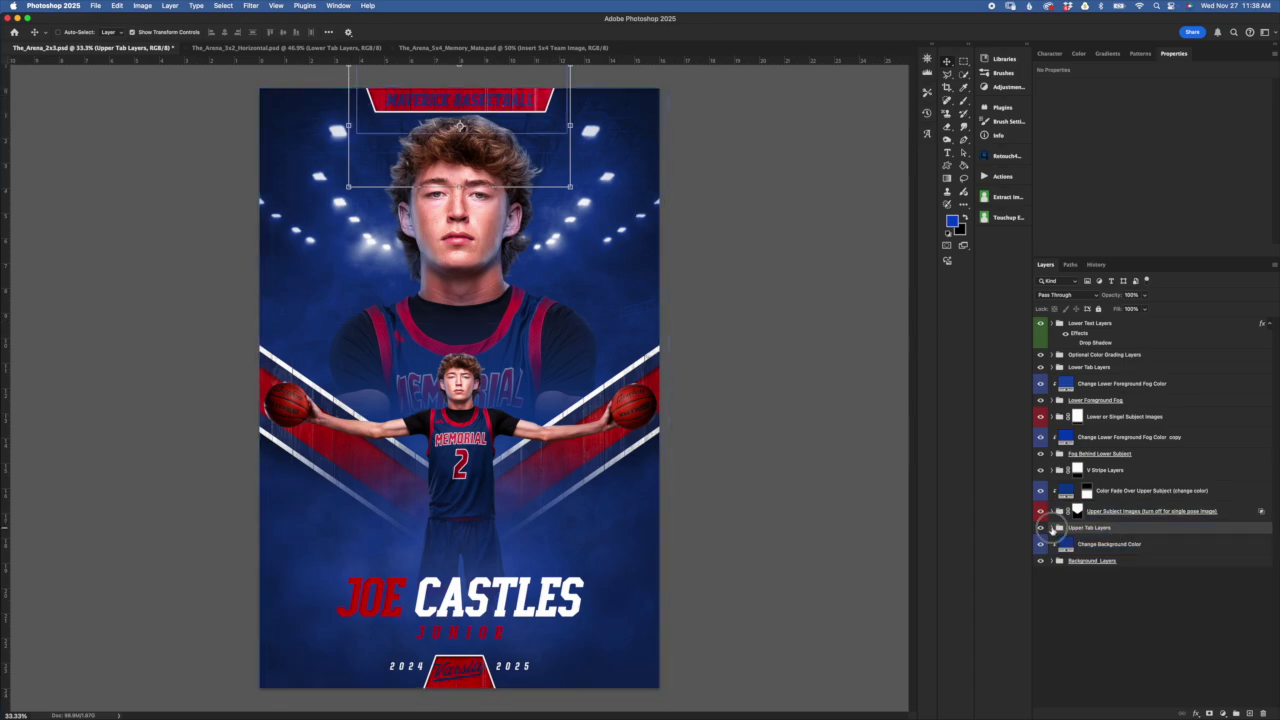
left_click(1052, 529)
scroll(1163, 573, "down", 3)
left_click(1153, 634)
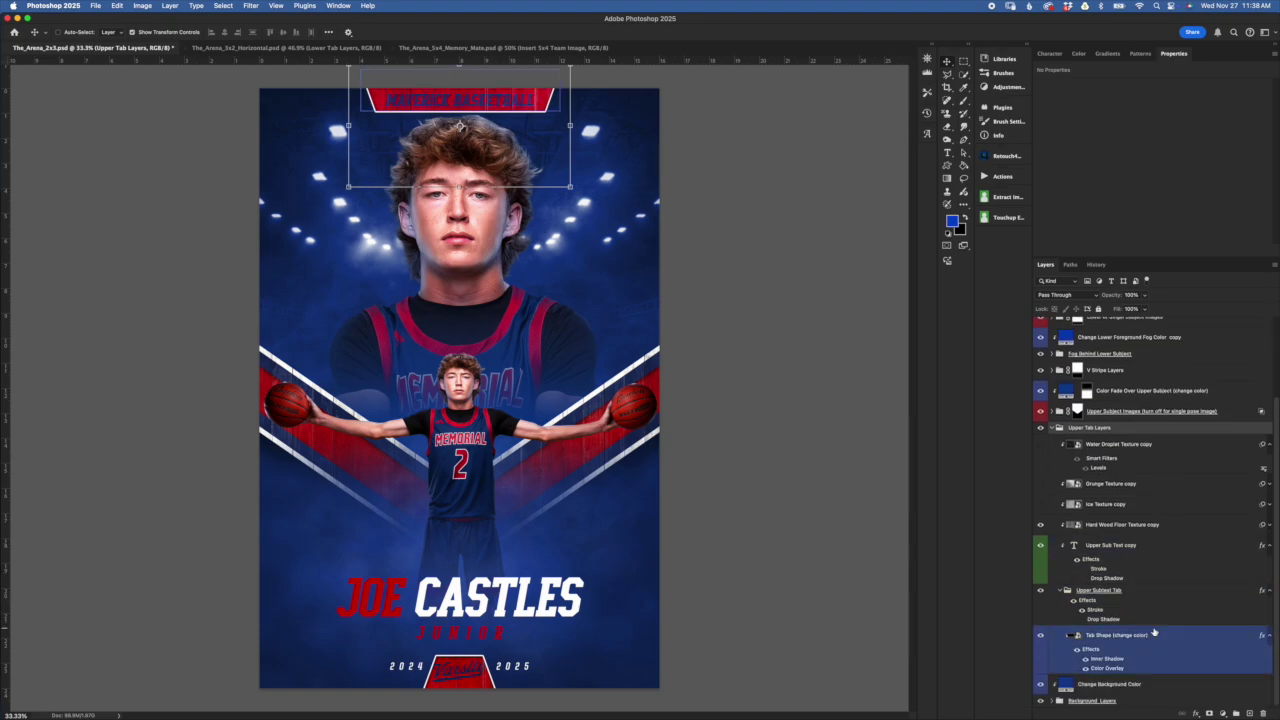
left_click_drag(1170, 660, 1130, 452)
left_click(1148, 523)
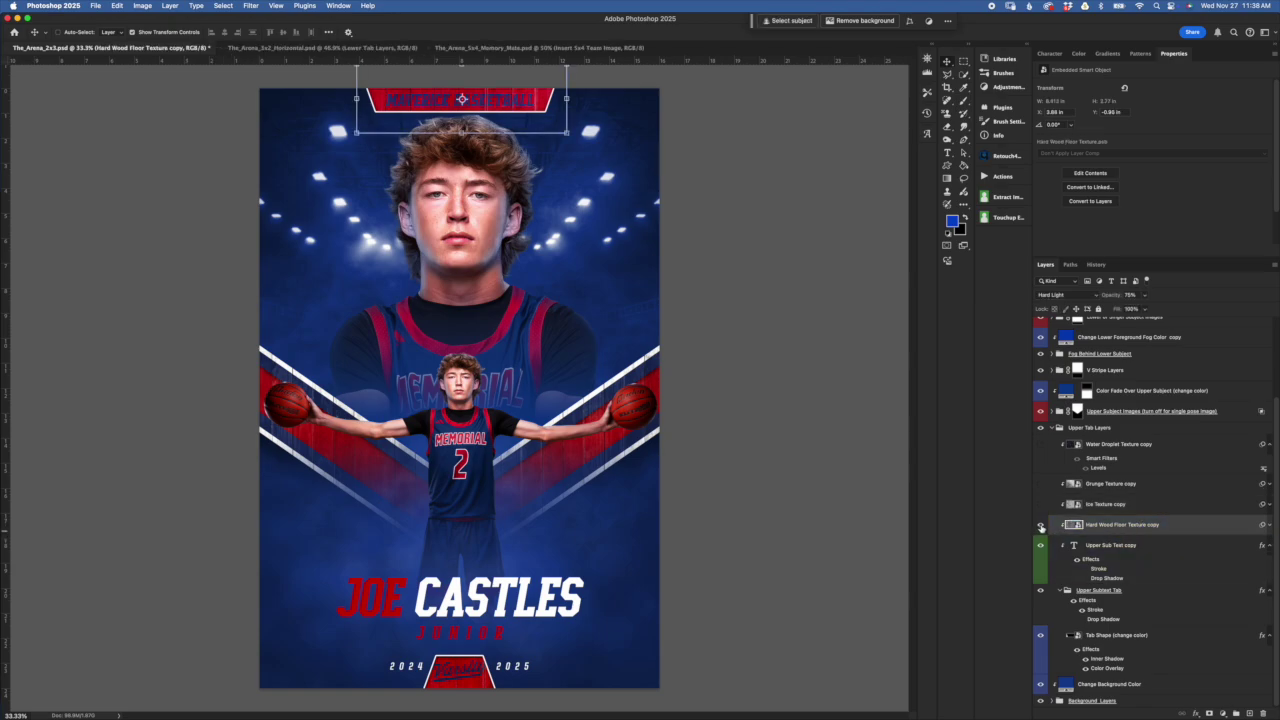
Compare the hardwood, ice, grunge and water droplet textures on the top tab
left_click(1040, 526)
left_click(1041, 525)
left_click(1041, 525)
left_click(1040, 505)
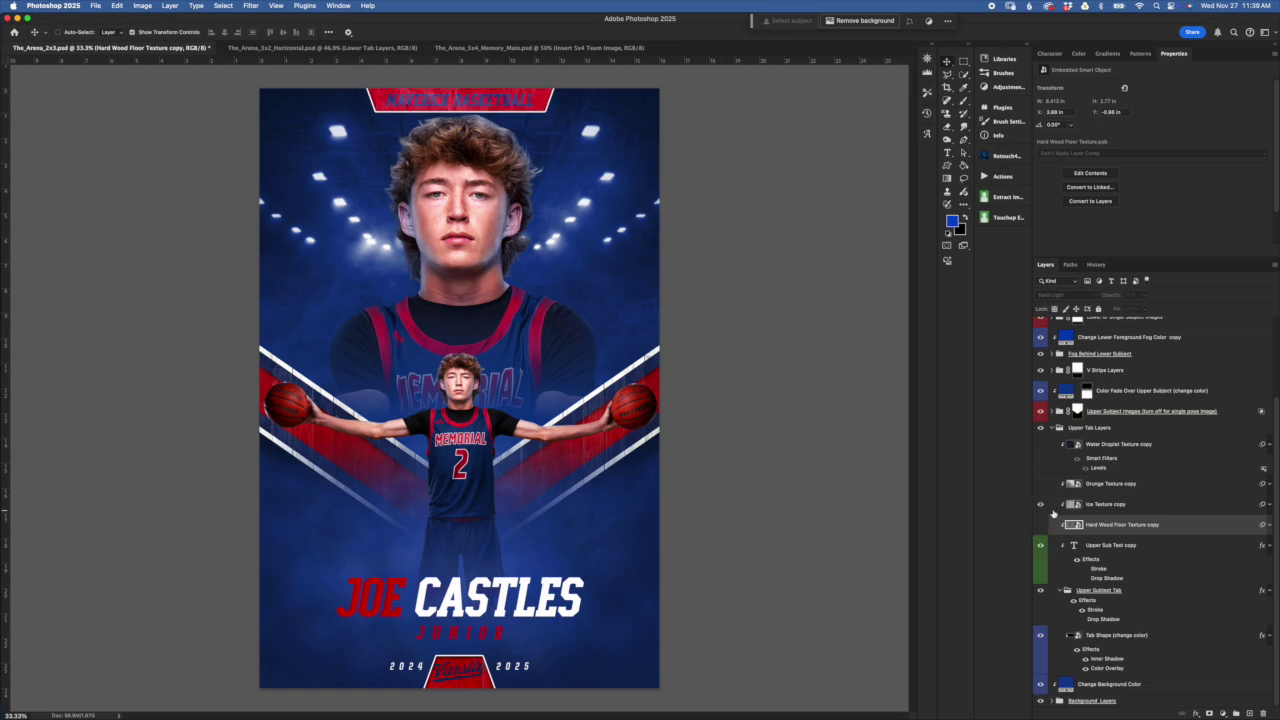
left_click(1050, 507)
left_click(1049, 516, "super")
left_click(1055, 520)
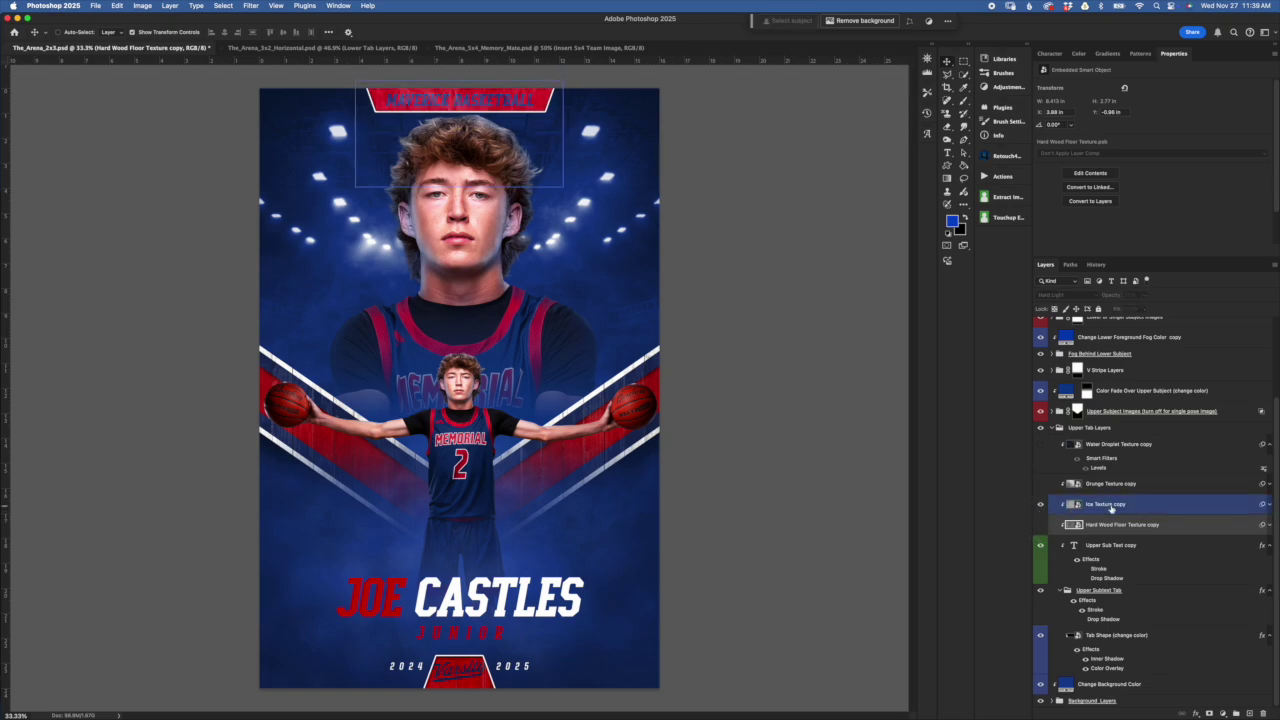
left_click(1041, 506)
left_click(1079, 489)
left_click(1042, 484)
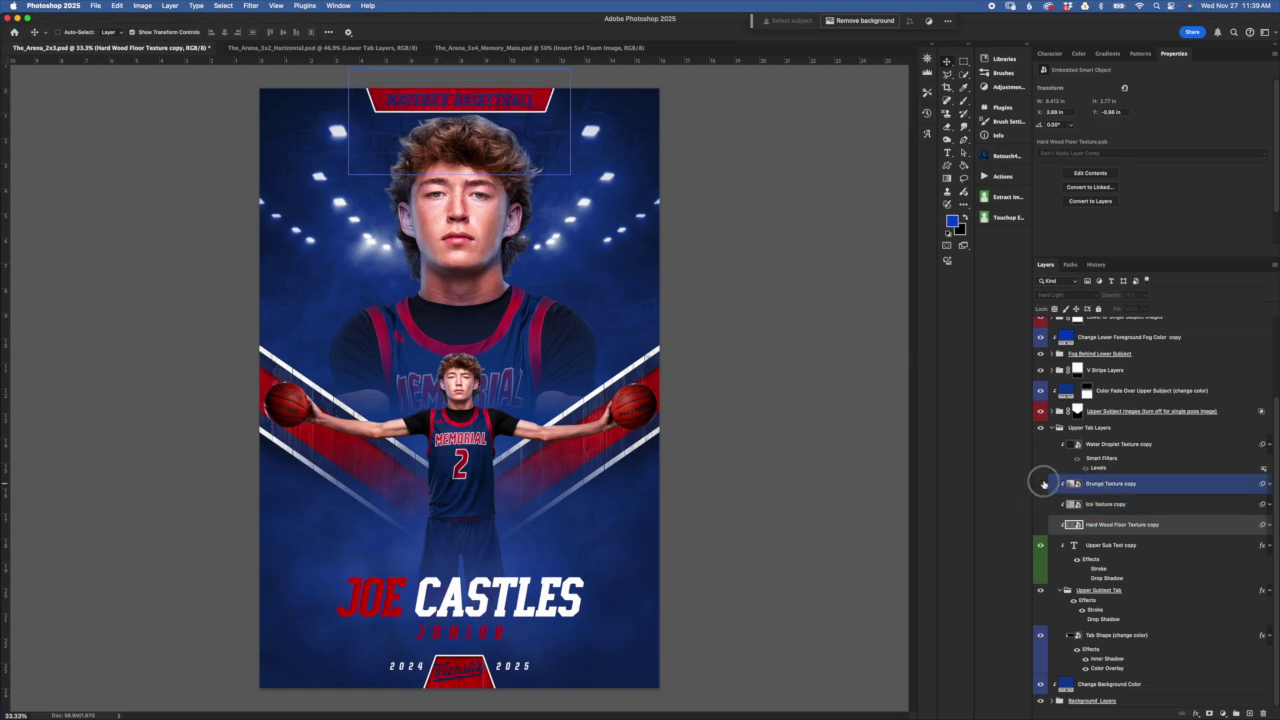
left_click(1041, 444)
left_click(1126, 451)
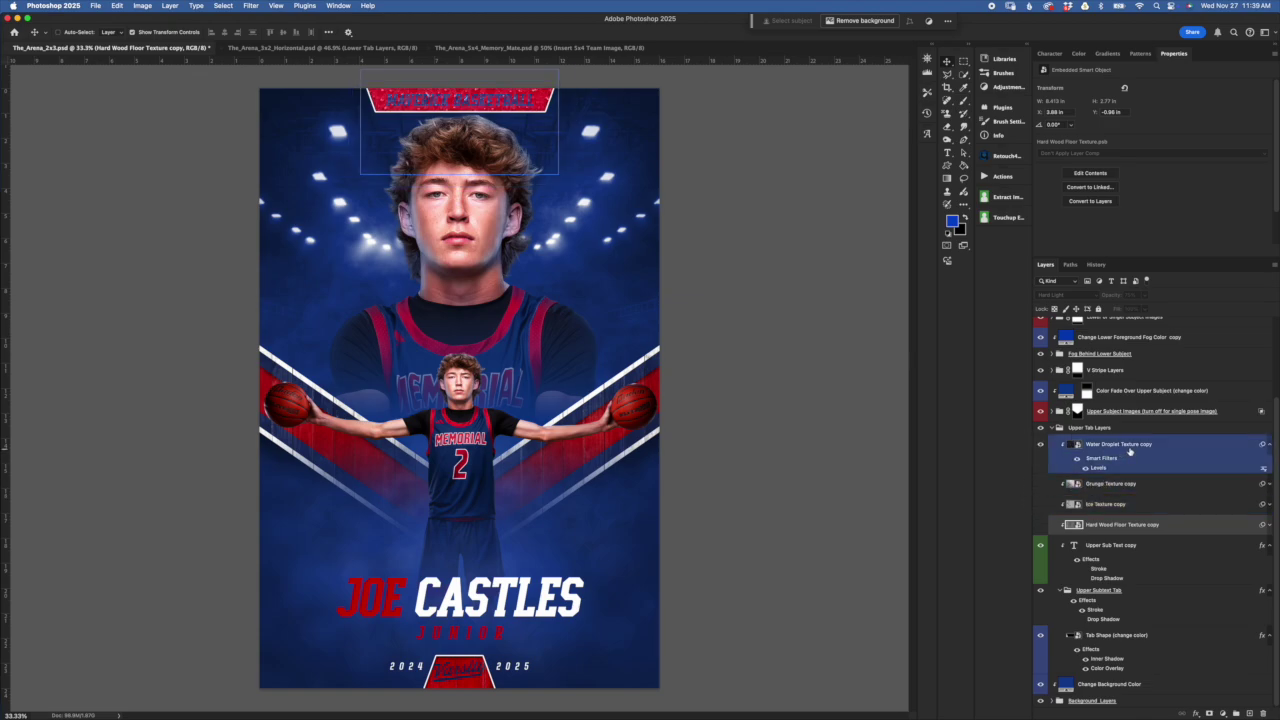
left_click(1157, 445)
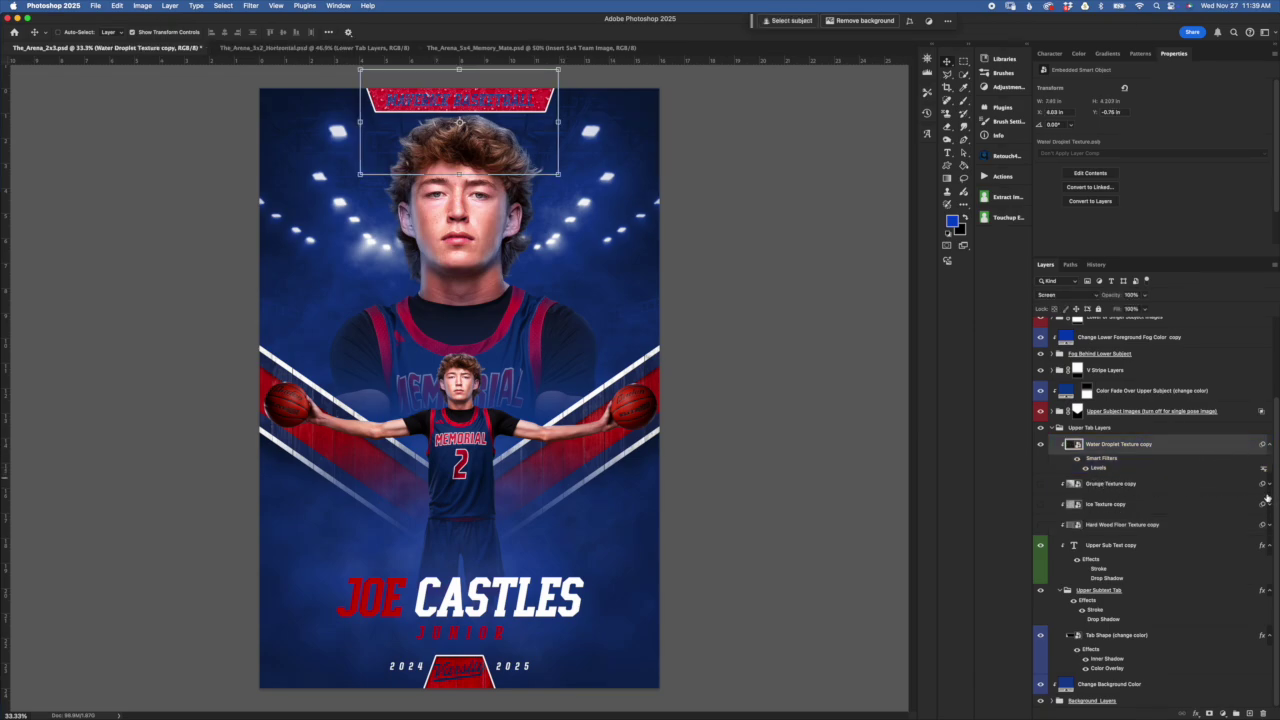
Reveal the textures' Levels filters, hide water droplets, and show the Ice Texture copy instead
left_click(1268, 485)
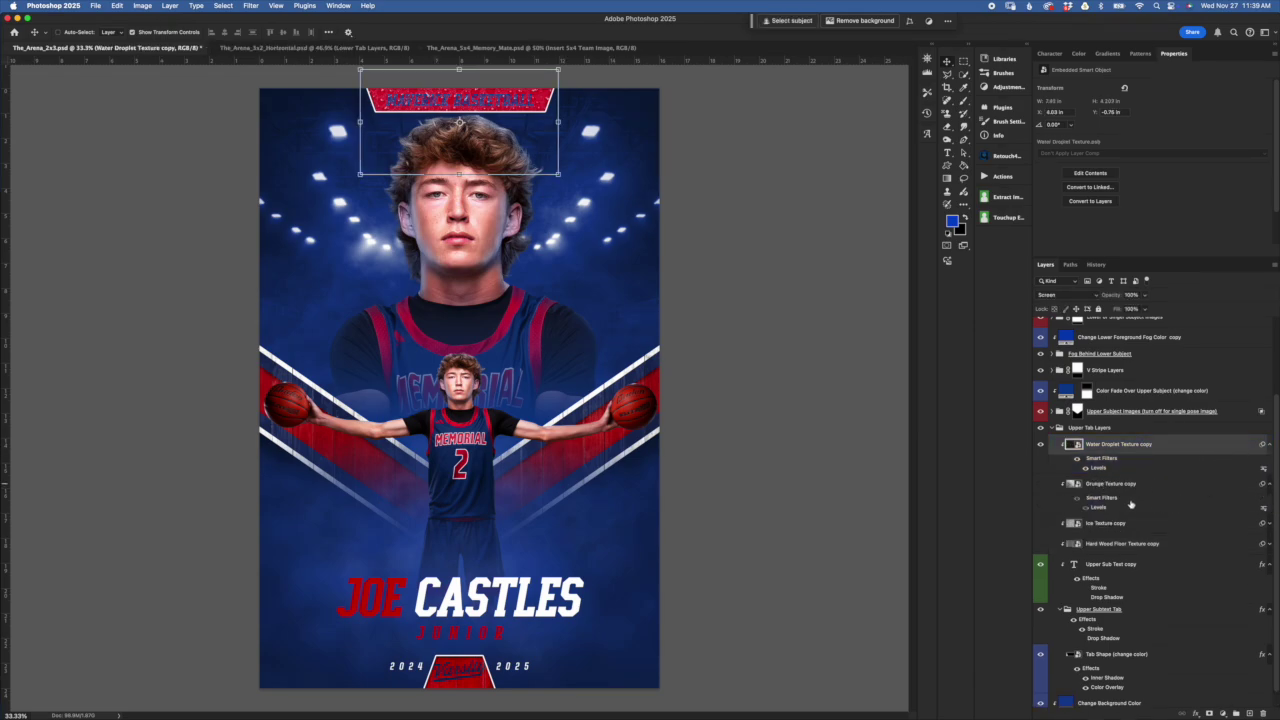
left_click(1269, 524)
left_click(1269, 564)
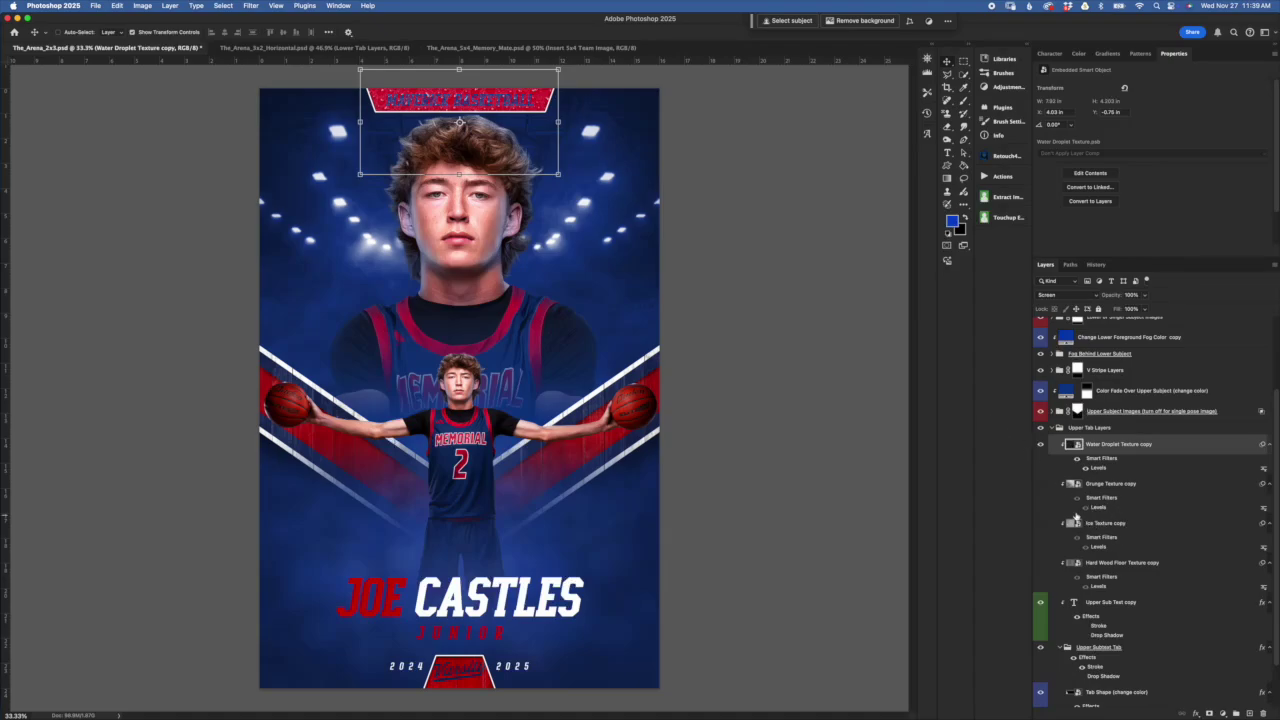
left_click(1040, 444)
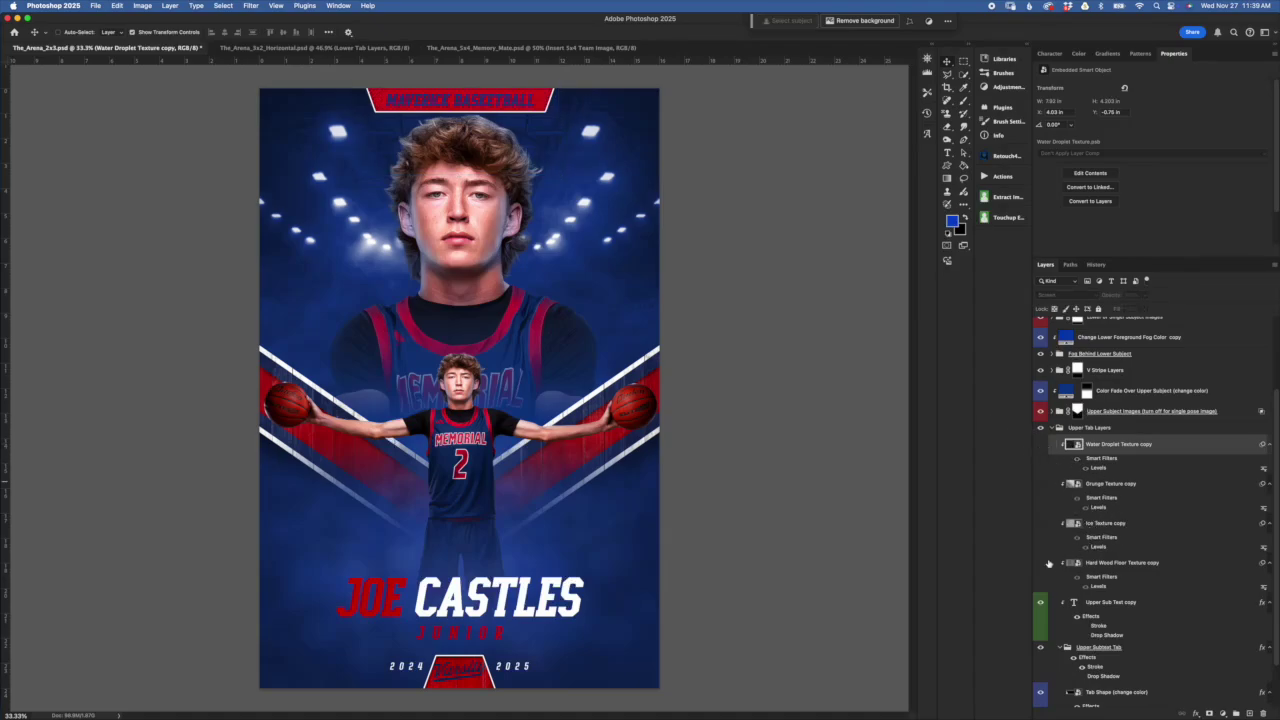
left_click(1040, 525)
left_click(1117, 540)
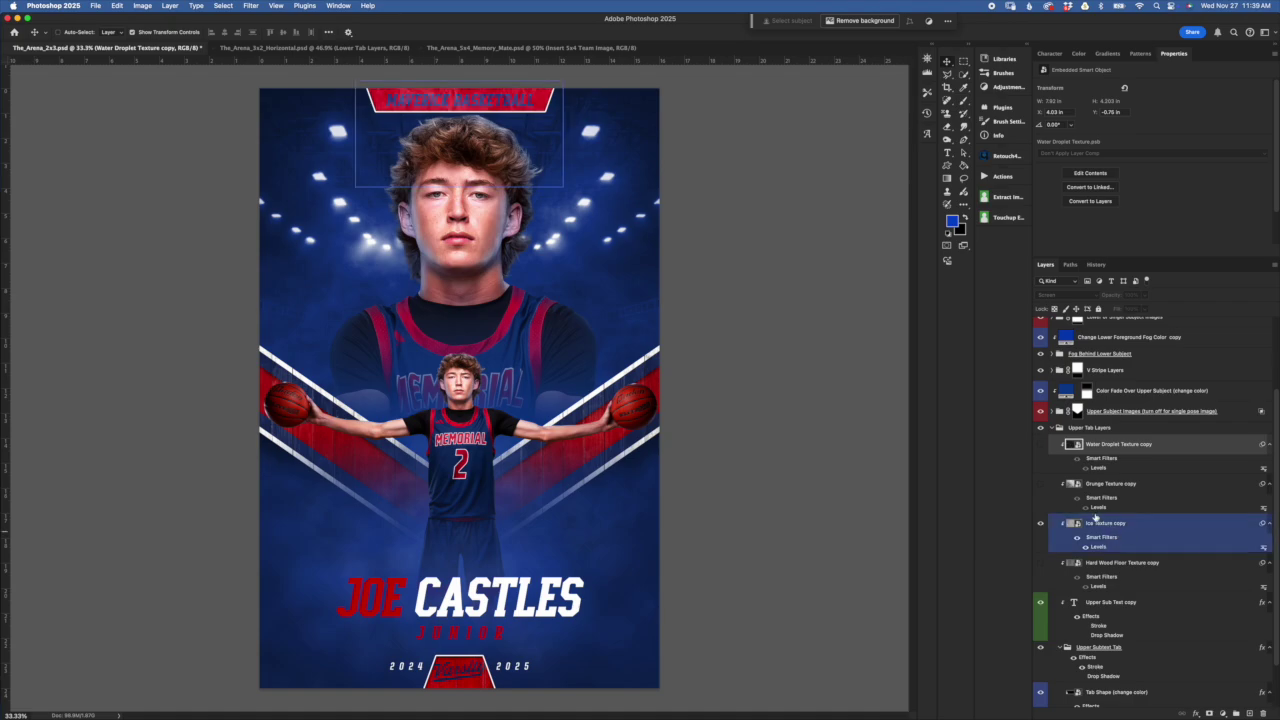
left_click(558, 112)
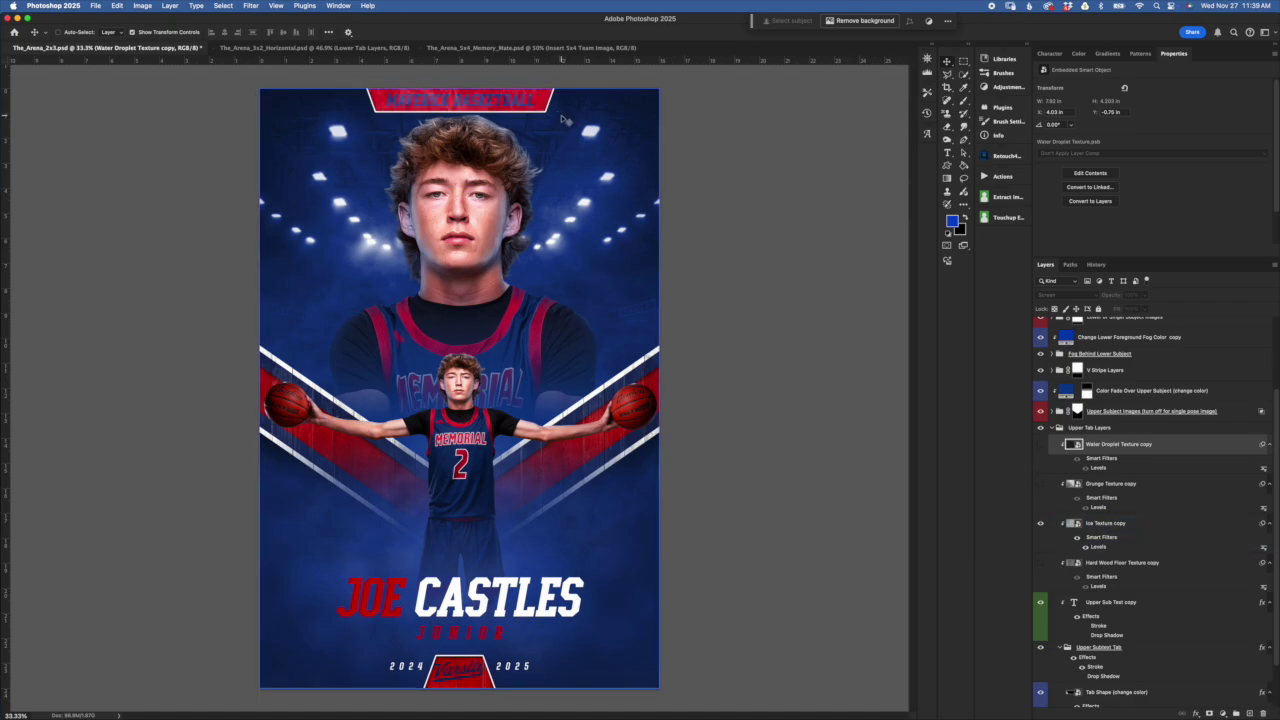
Select the Ice Texture copy and toggle it to compare the banner
scroll(563, 119, "up", 1)
scroll(640, 189, "up", 4)
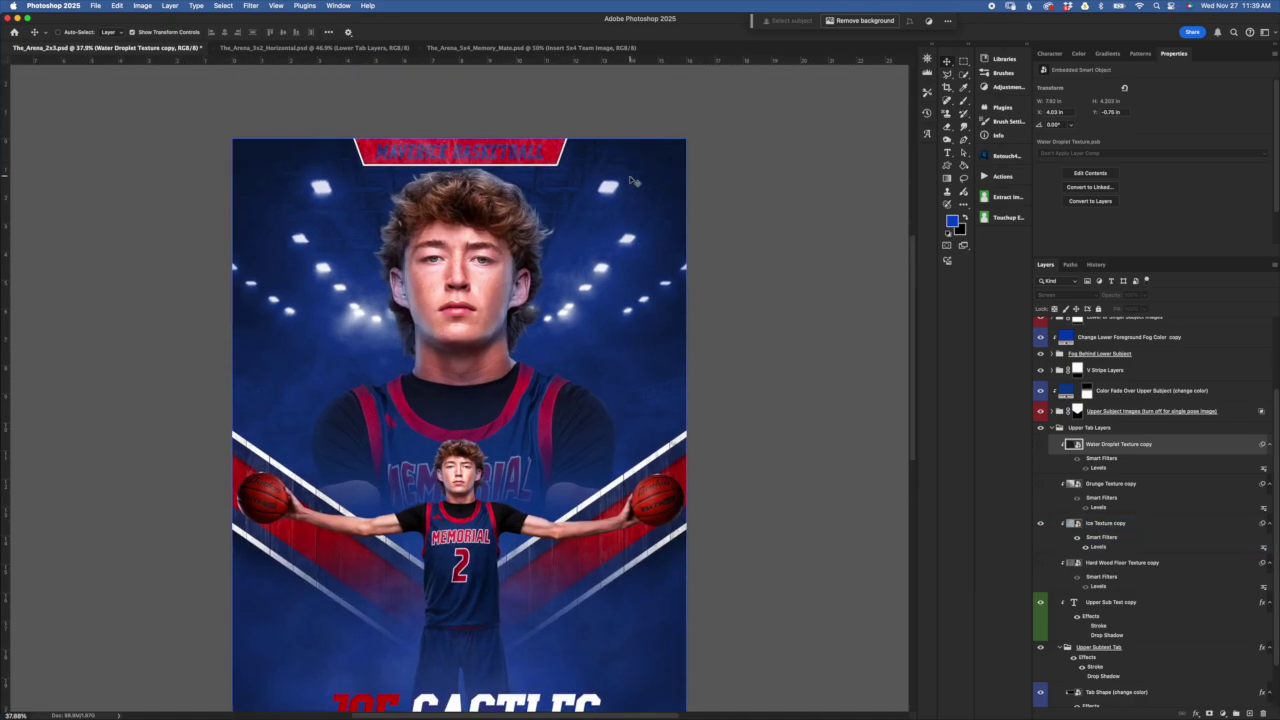
scroll(543, 192, "up", 1)
scroll(547, 199, "up", 2)
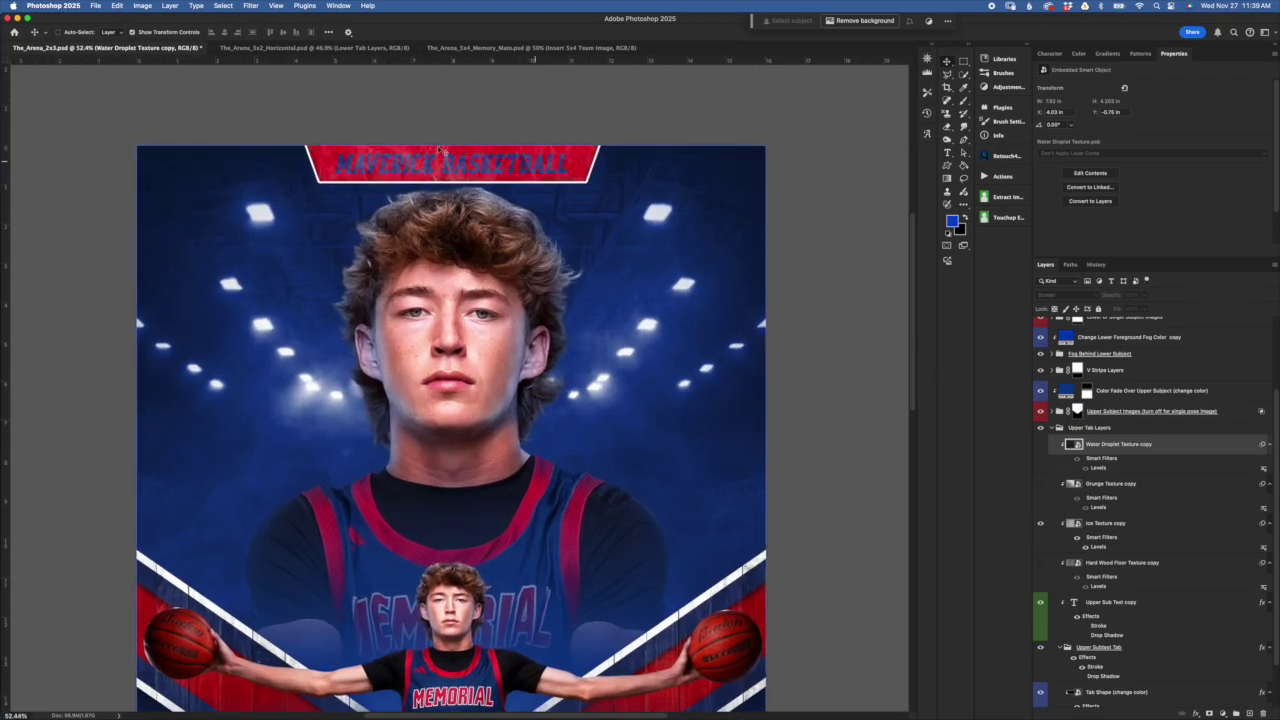
left_click(1062, 540)
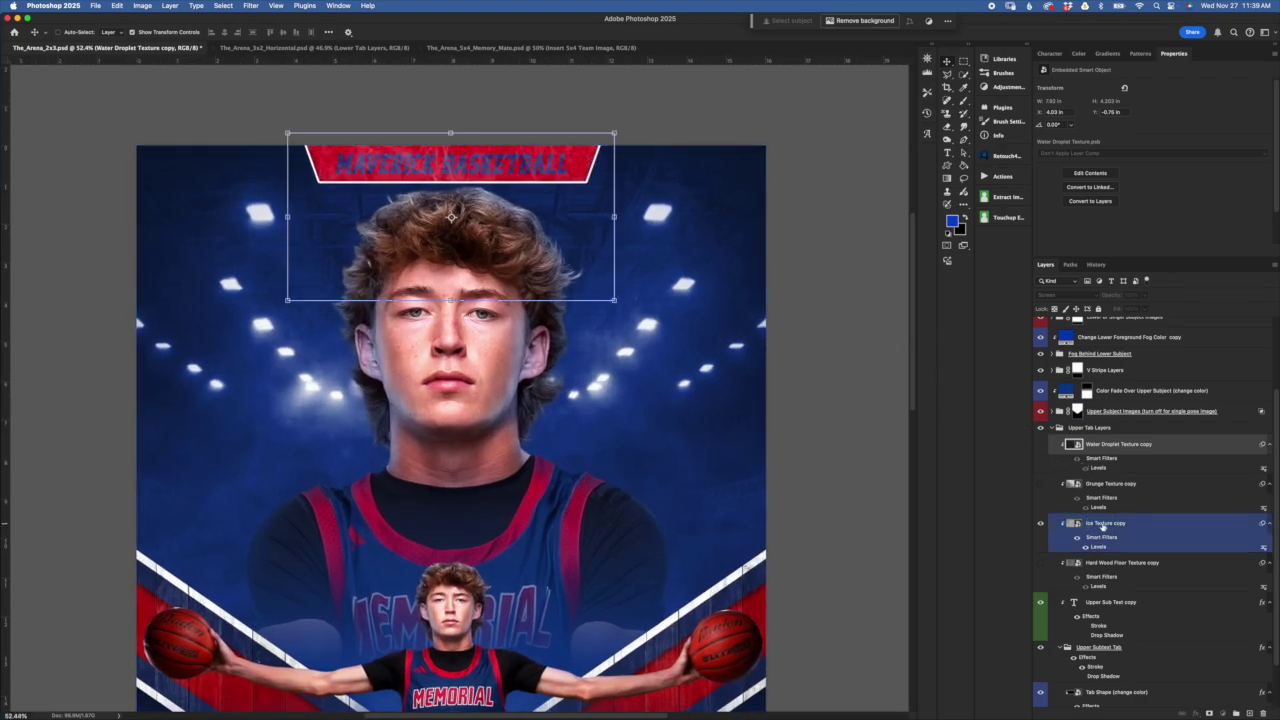
left_click(1041, 524)
left_click(1041, 524)
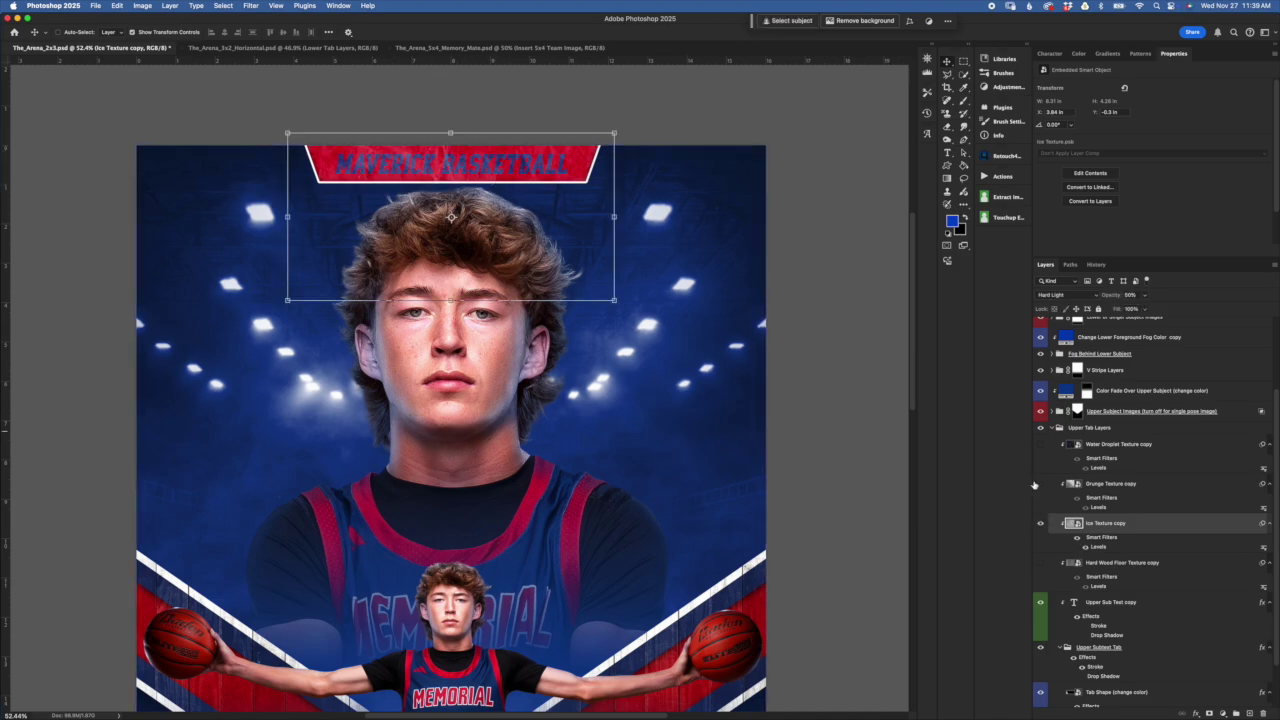
Enable the ice texture's Levels filter, try Levels tweaks, discard them, and set opacity to 50%
left_click(1087, 548)
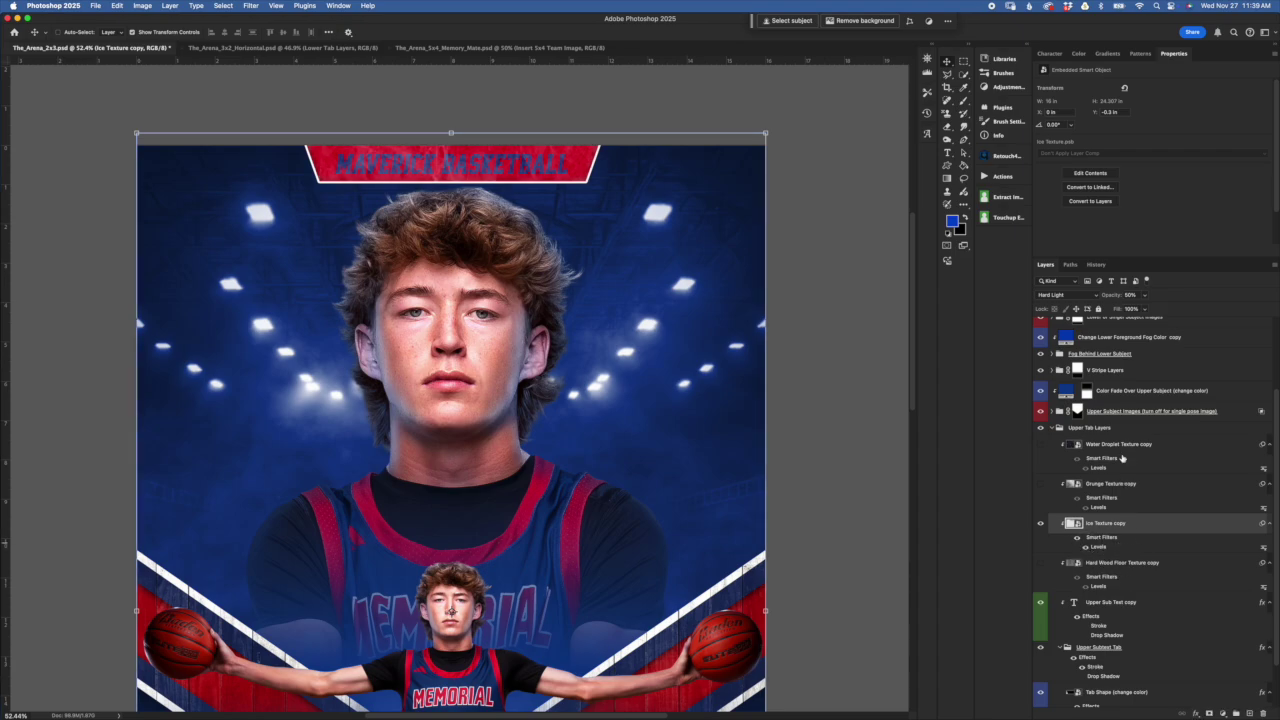
left_click_drag(1110, 297, 1132, 295)
double_click(1098, 547)
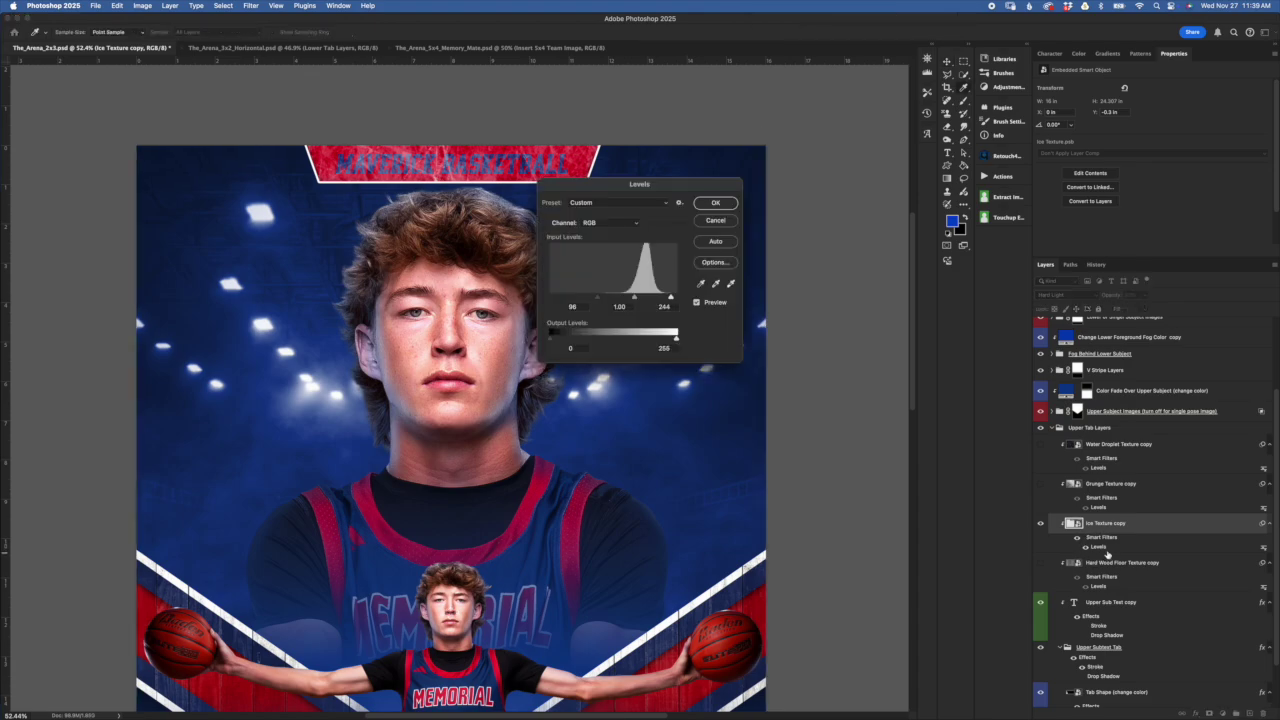
mouse_move(598, 298)
left_mouse_down()
mouse_move(685, 298)
mouse_move(669, 297)
left_mouse_up()
left_click(668, 298)
left_click_drag(607, 298, 604, 298)
left_click(729, 221)
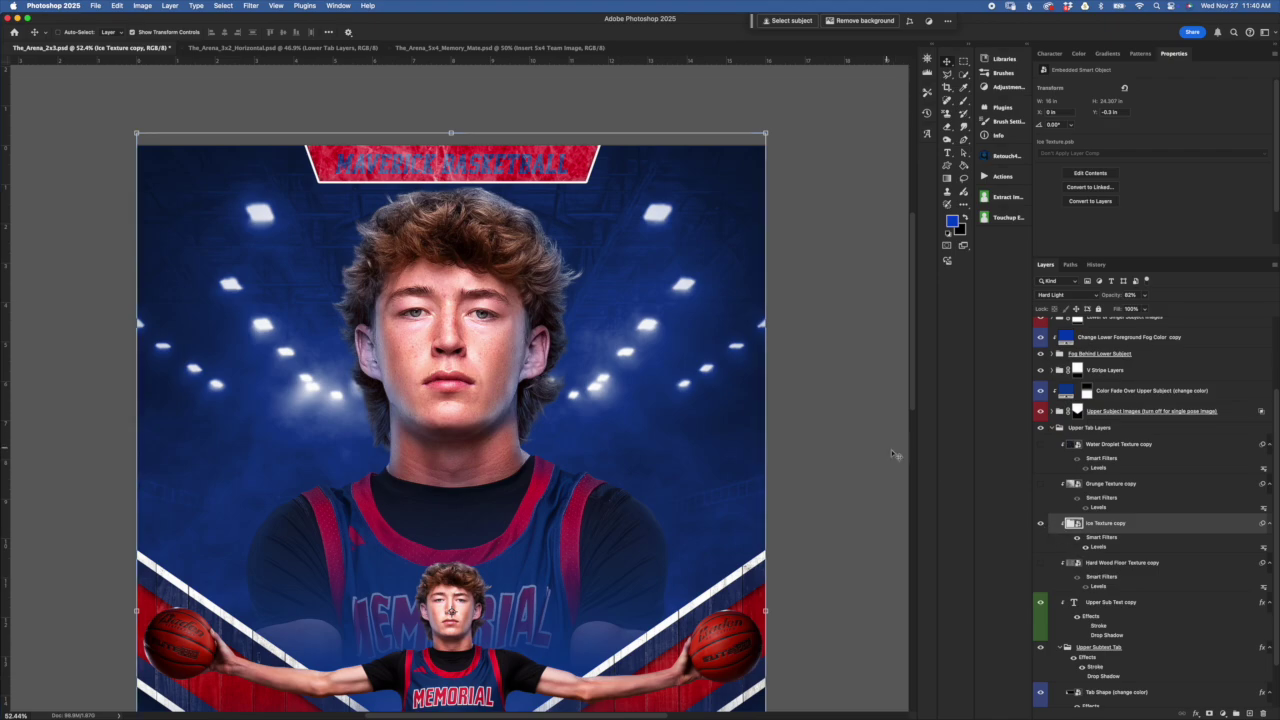
key("5")
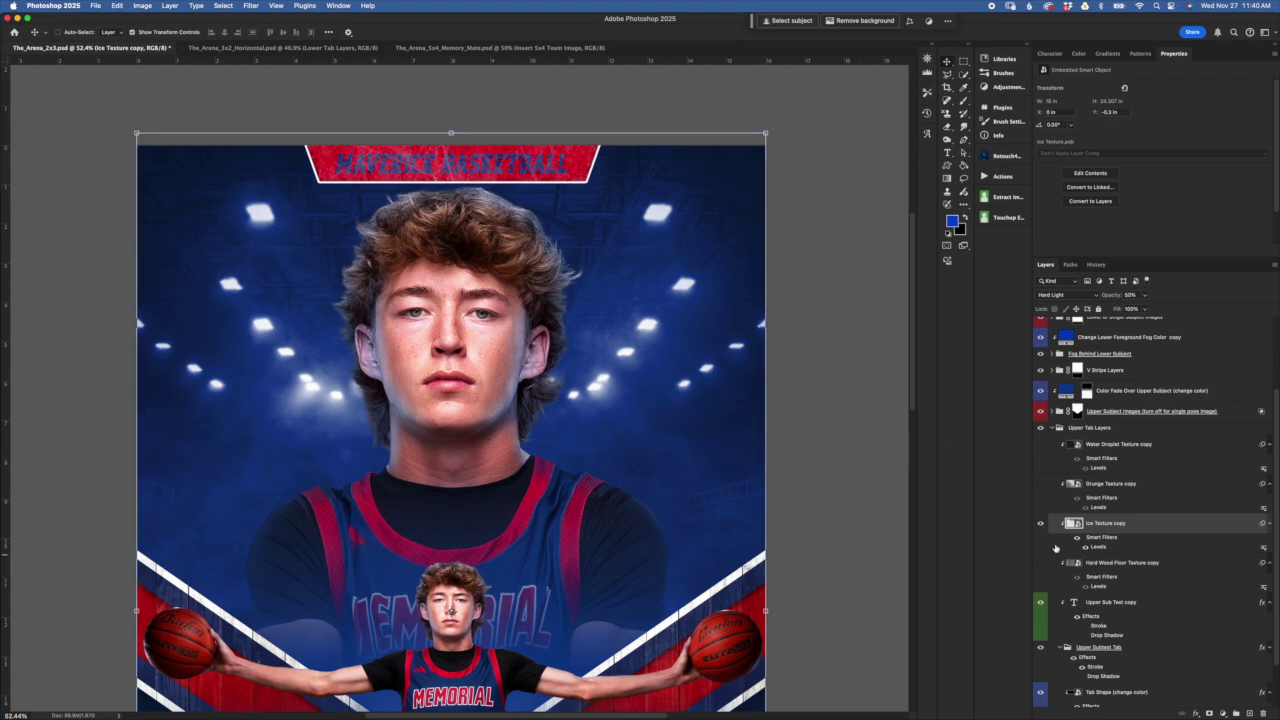
Hide the ice texture and show the Hard Wood Floor Texture copy on the banner
left_click(1039, 523)
left_click(1059, 563)
left_click(1040, 563)
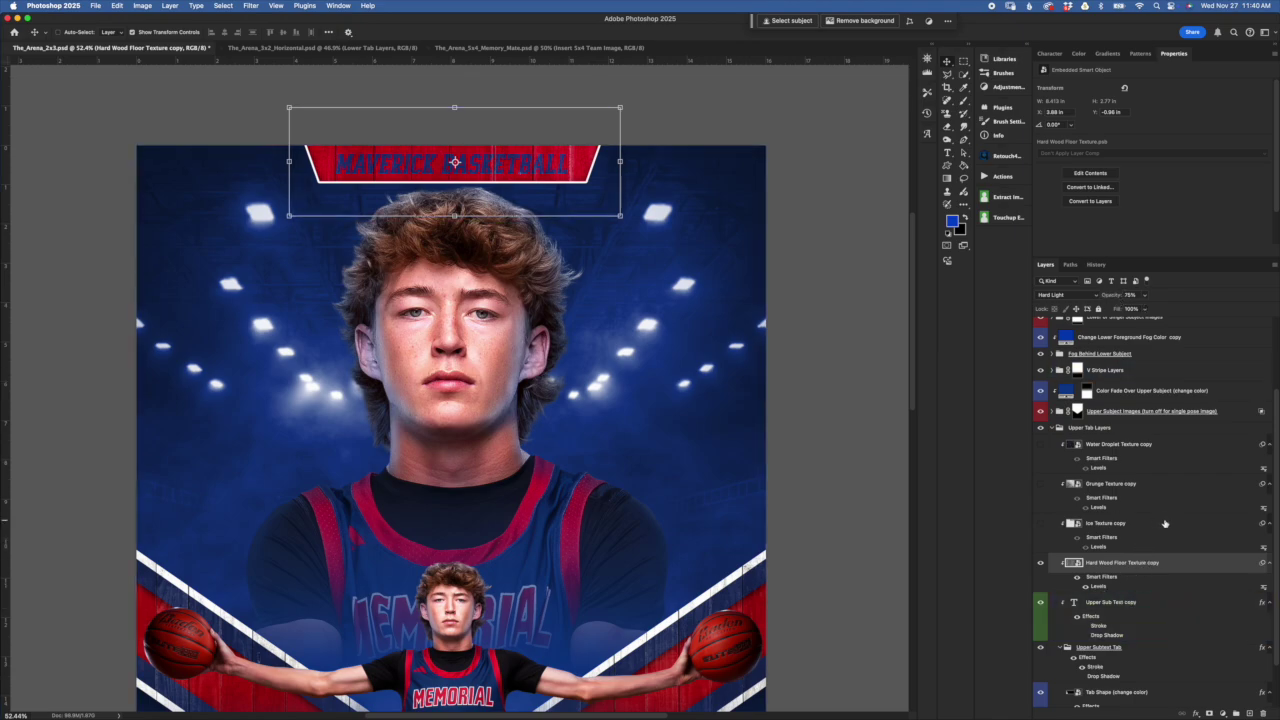
scroll(1134, 507, "down", 3)
left_click(1125, 547)
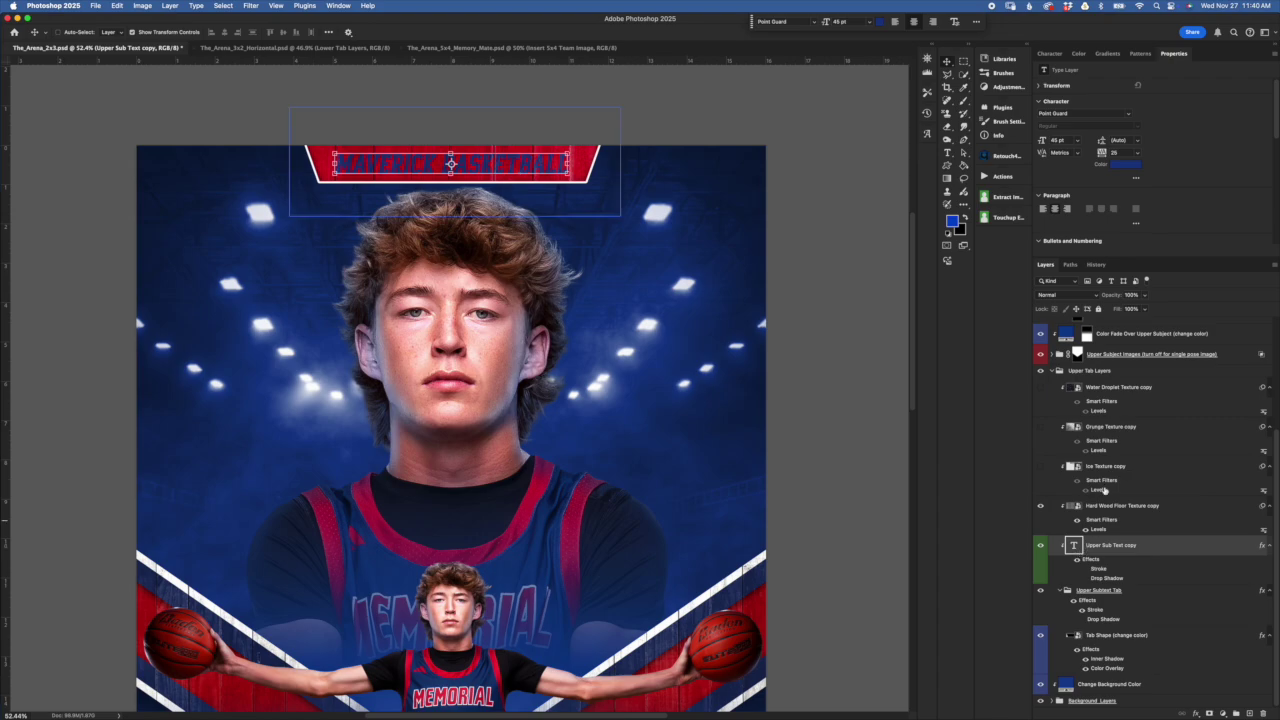
Try a purple colour on the MAVERICK BASKETBALL headline, then keep the original blue
double_click(1075, 547)
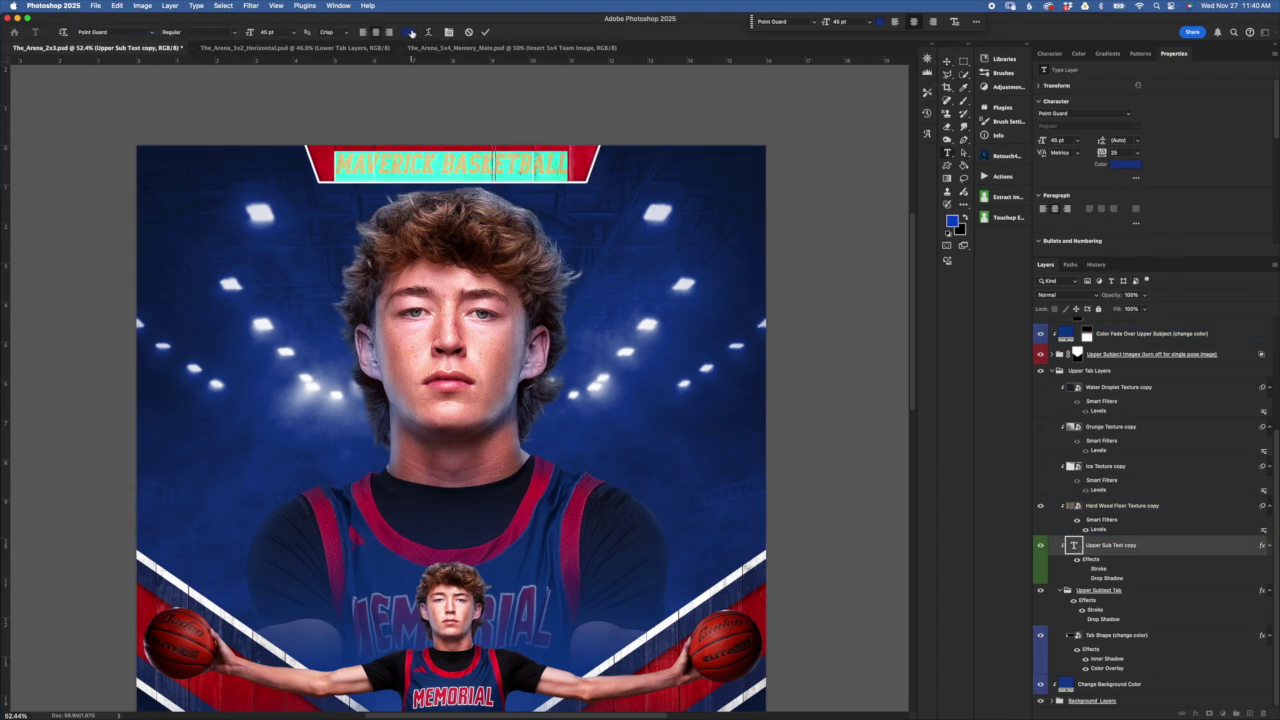
left_click(408, 33)
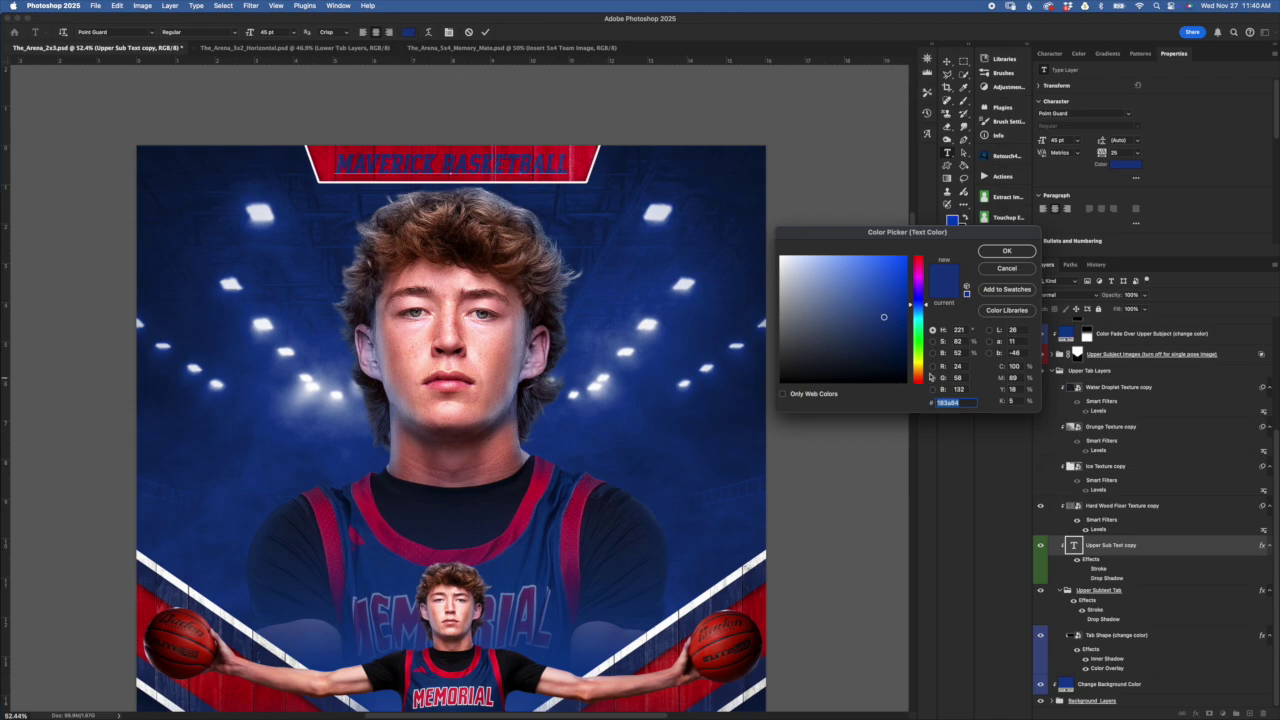
left_click(922, 285)
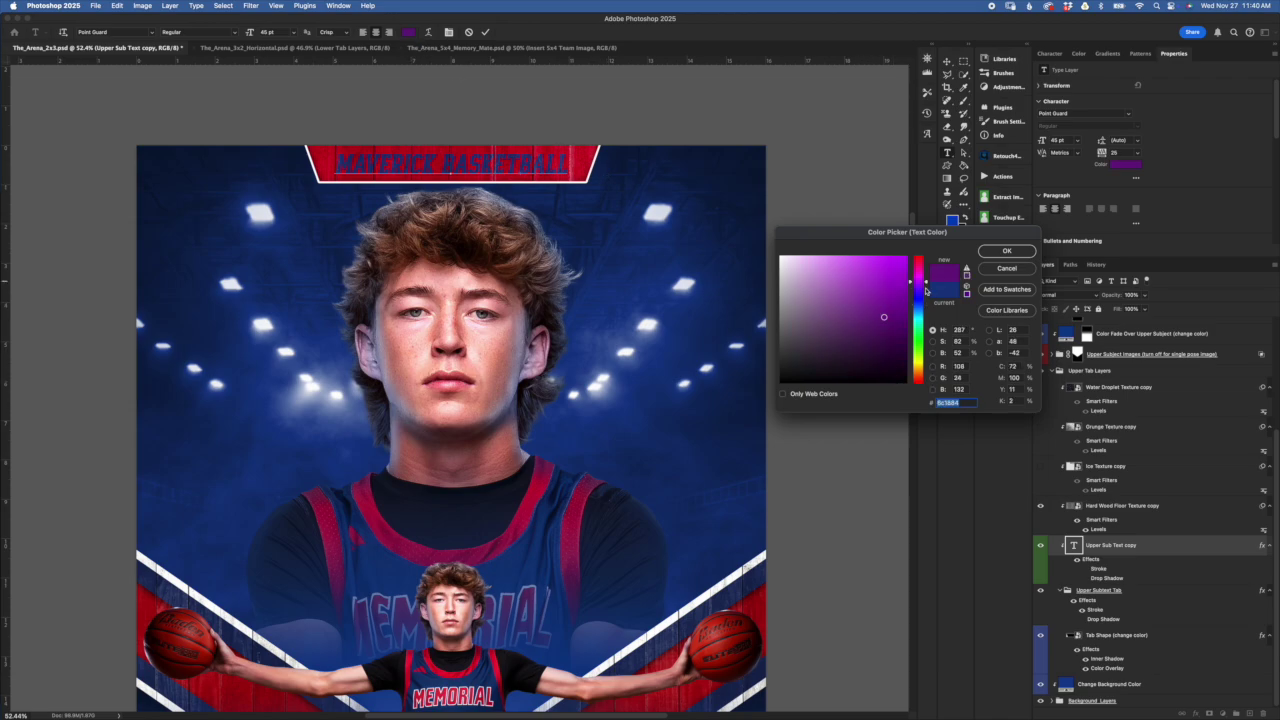
left_click(1007, 268)
key("Escape")
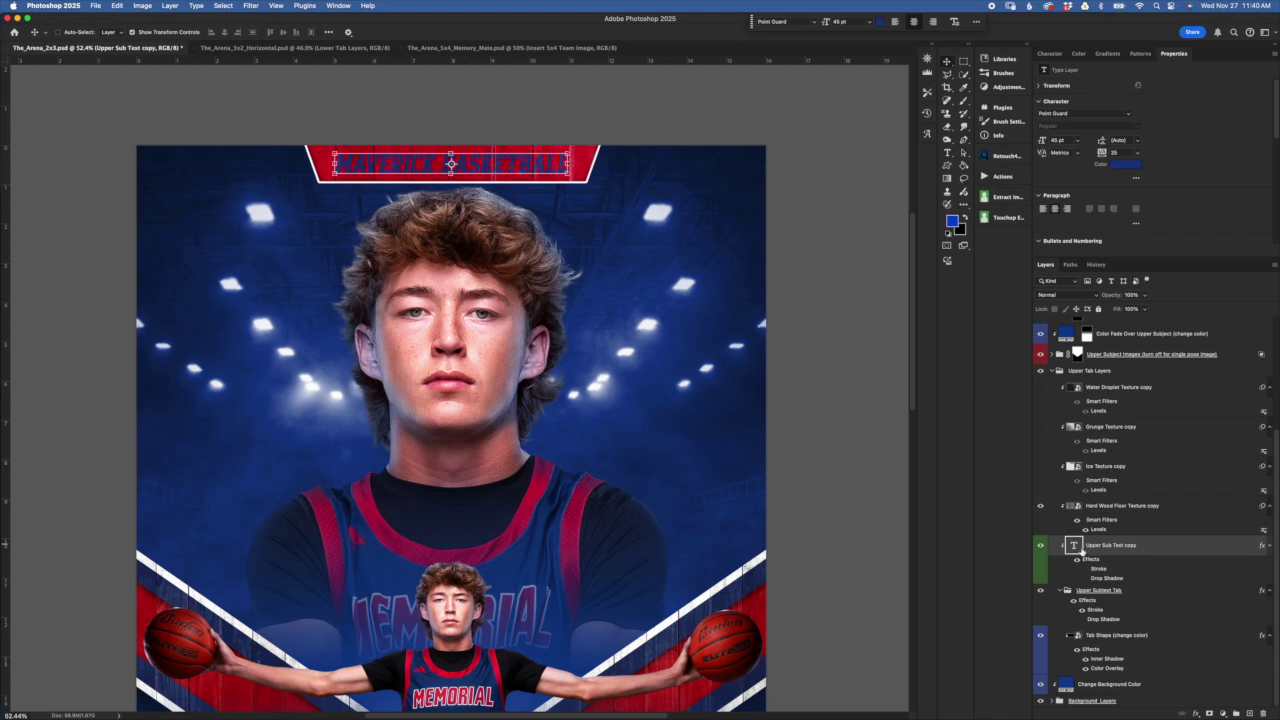
left_click(1122, 164)
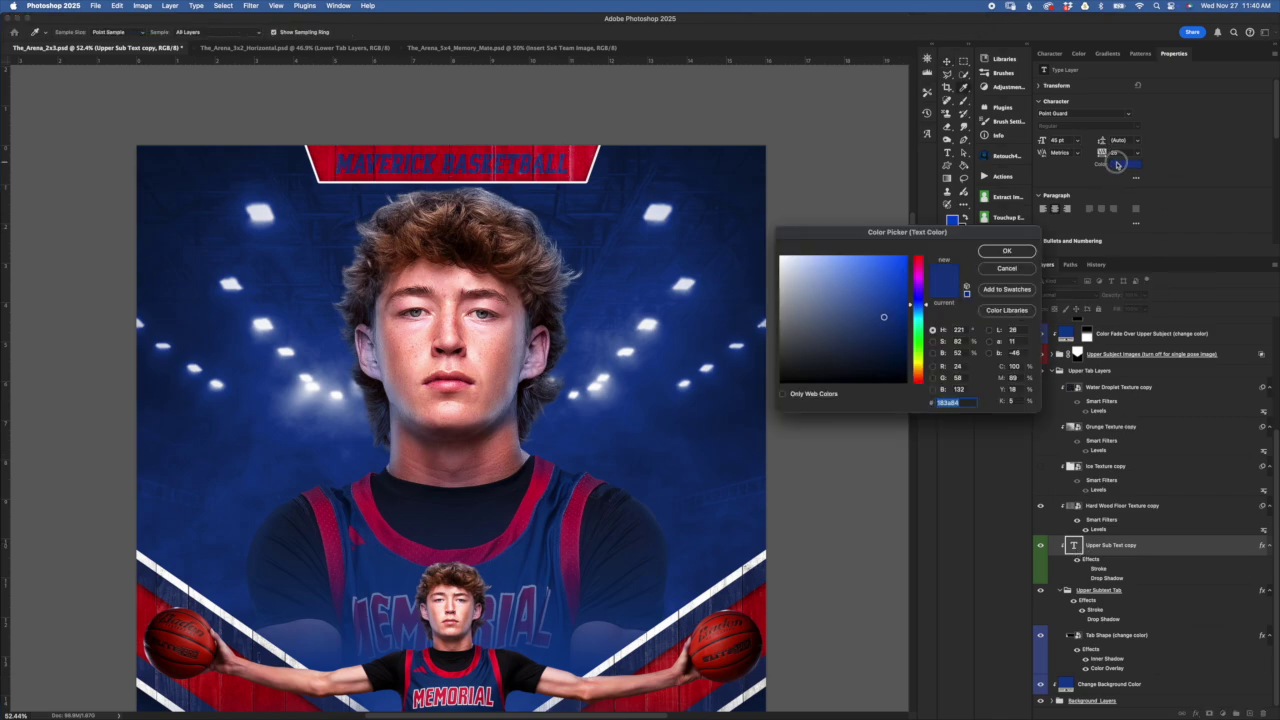
left_click(1024, 270)
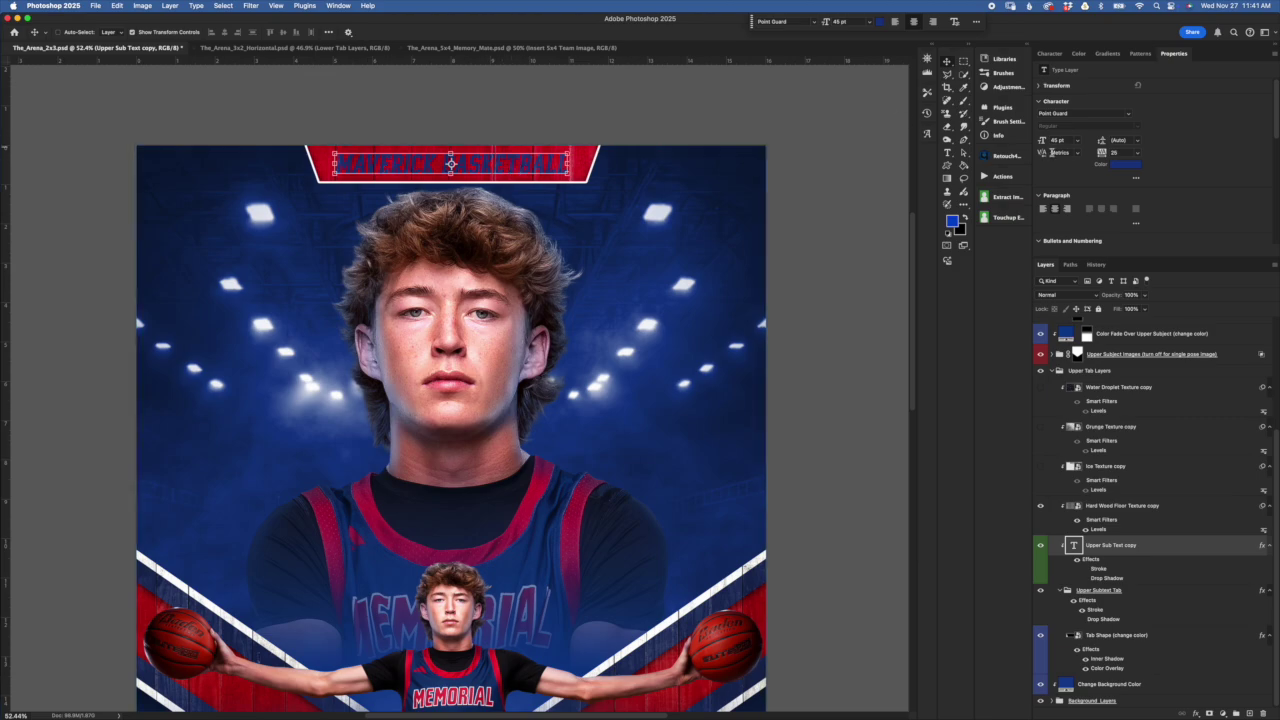
Change the headline's letter spacing and set its font size to 60 pt
left_click(1115, 152)
type("0")
key("Return")
key("Return")
left_click(1118, 153)
key("Return")
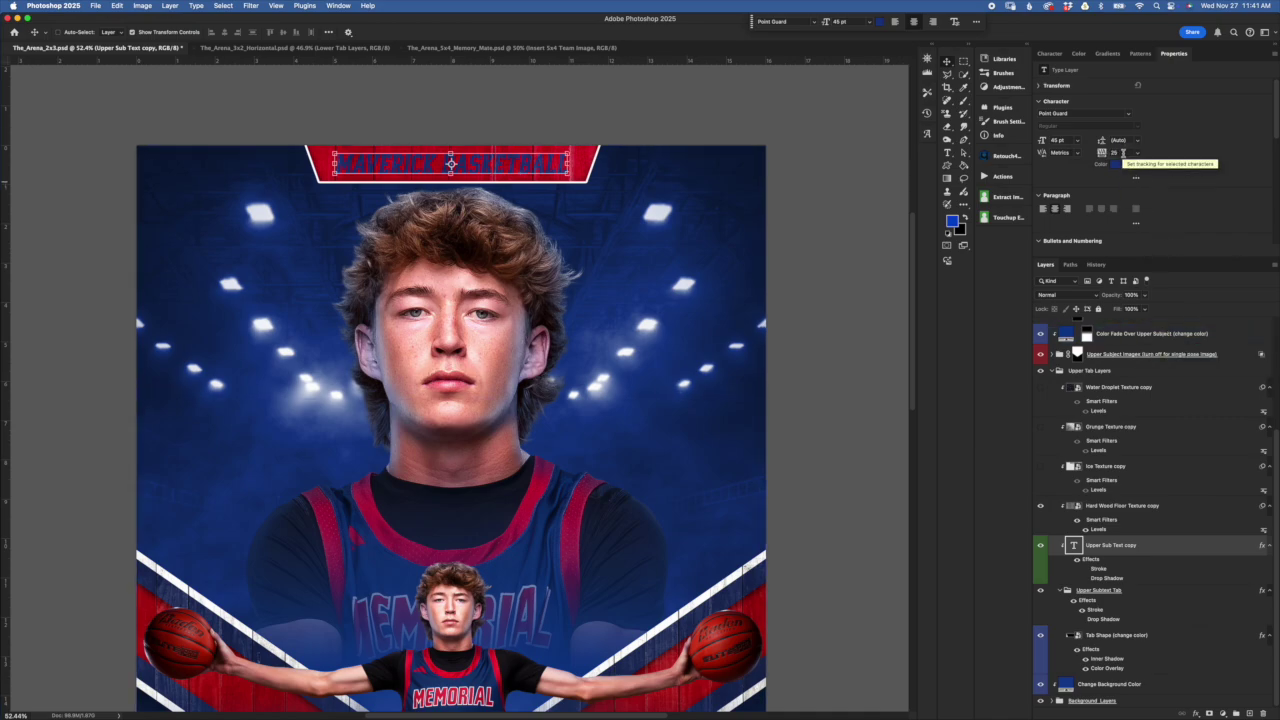
left_click(1058, 140)
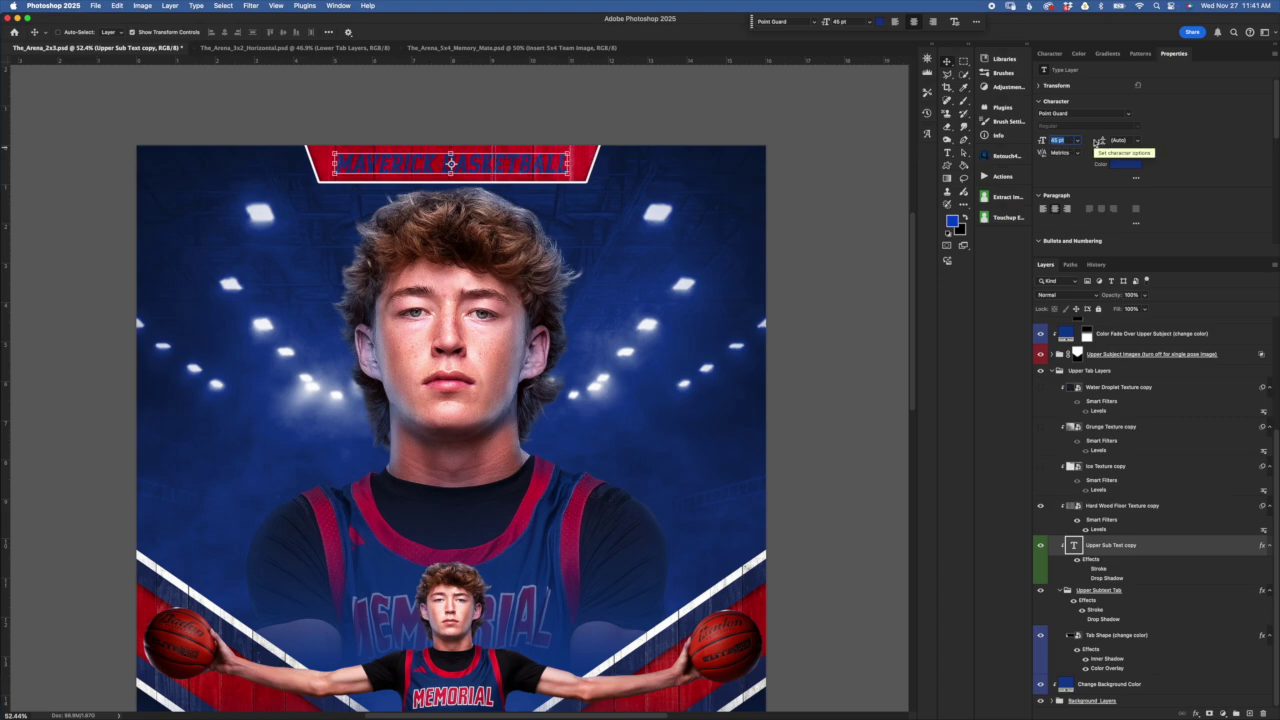
type("60")
key("Return")
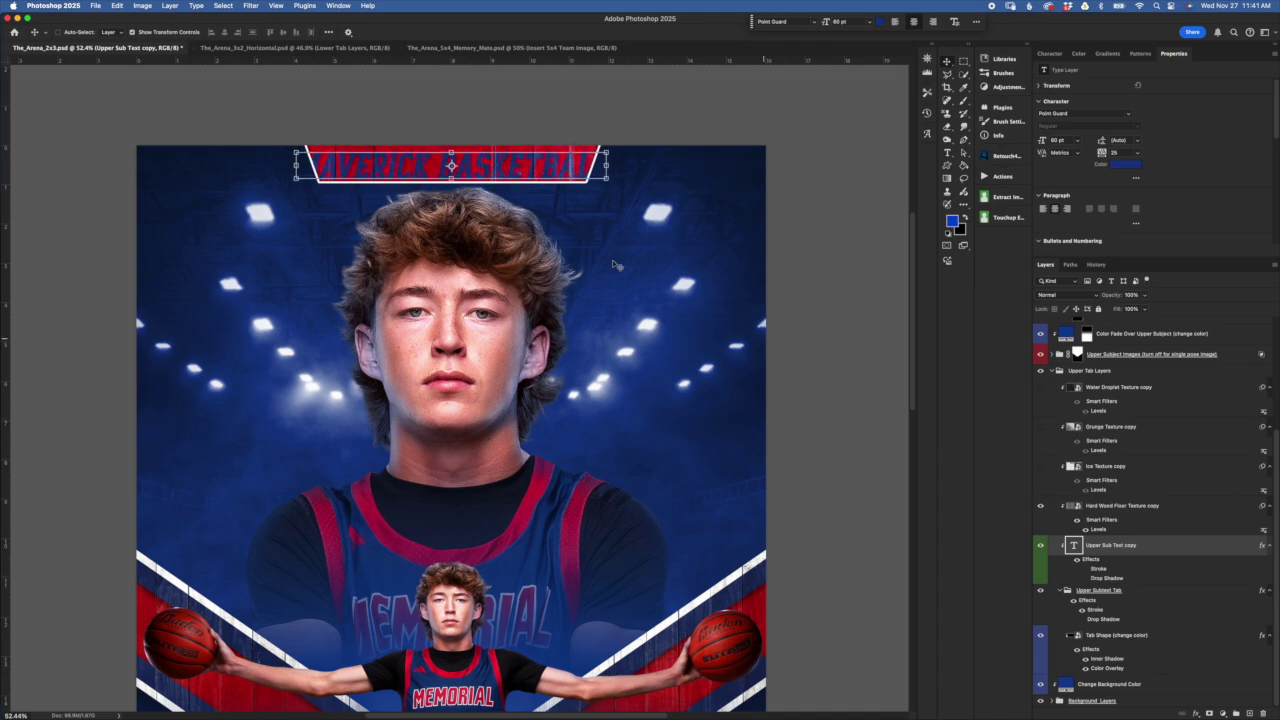
left_click(1162, 606)
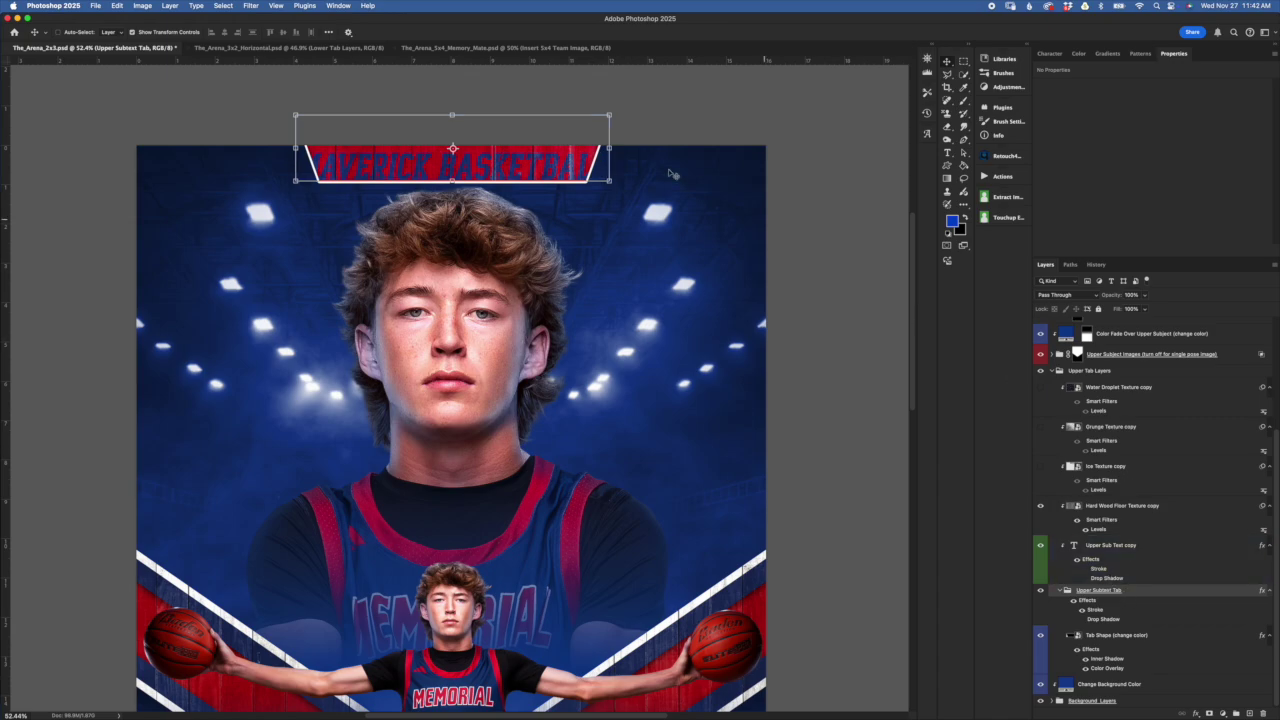
Reshape the Tab Shape (change color) layer into a trapezoid by narrowing its top edge
left_click(1152, 637)
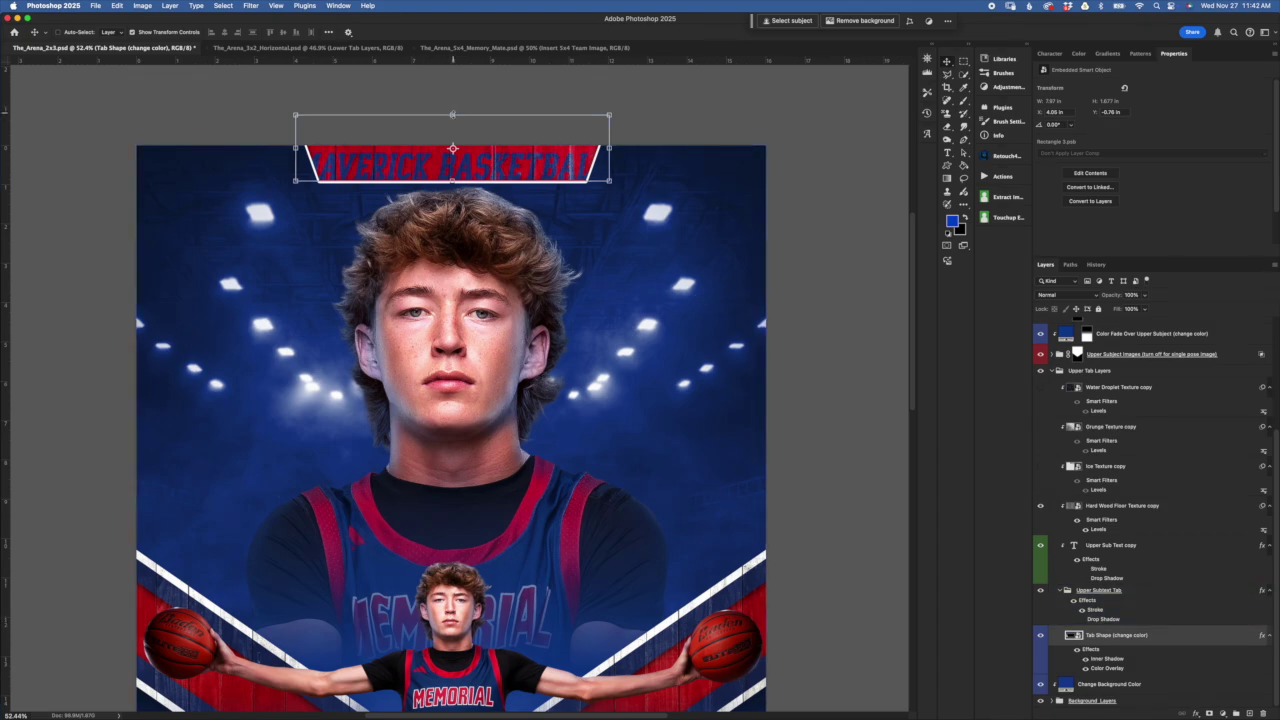
mouse_move(452, 116)
left_mouse_down()
mouse_move(448, 132)
mouse_move(452, 102)
left_mouse_up()
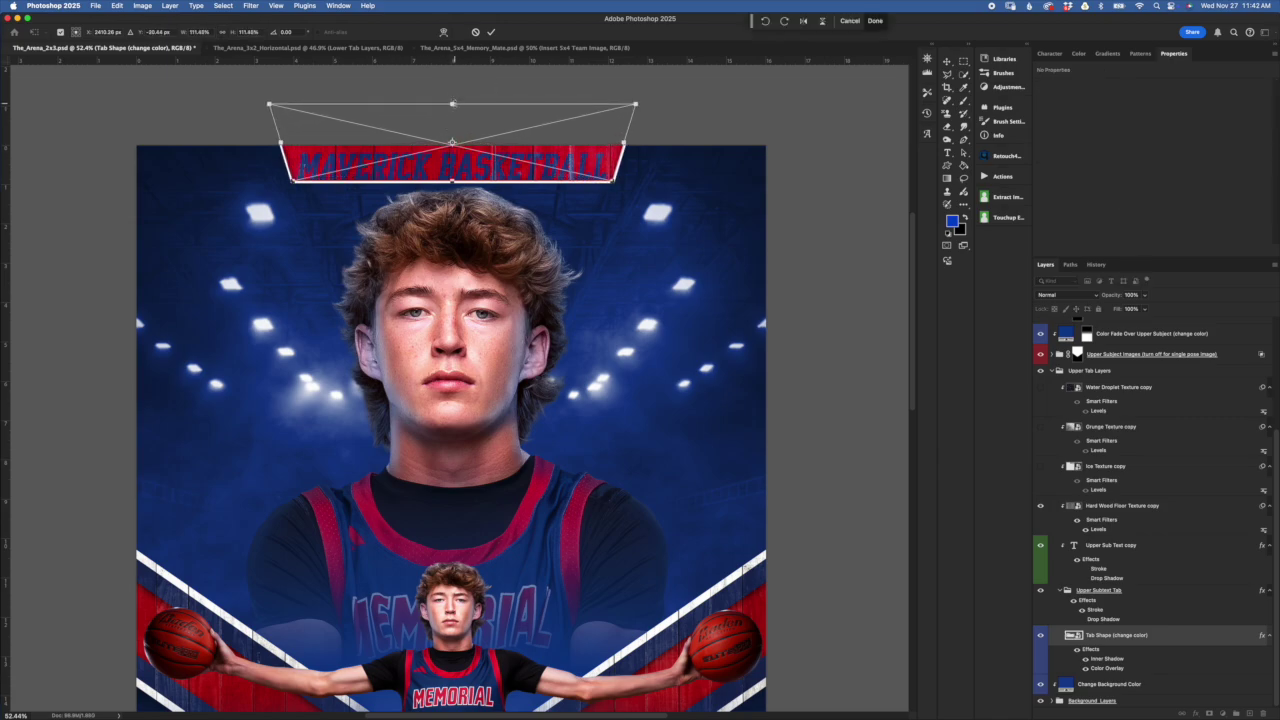
left_click(491, 32)
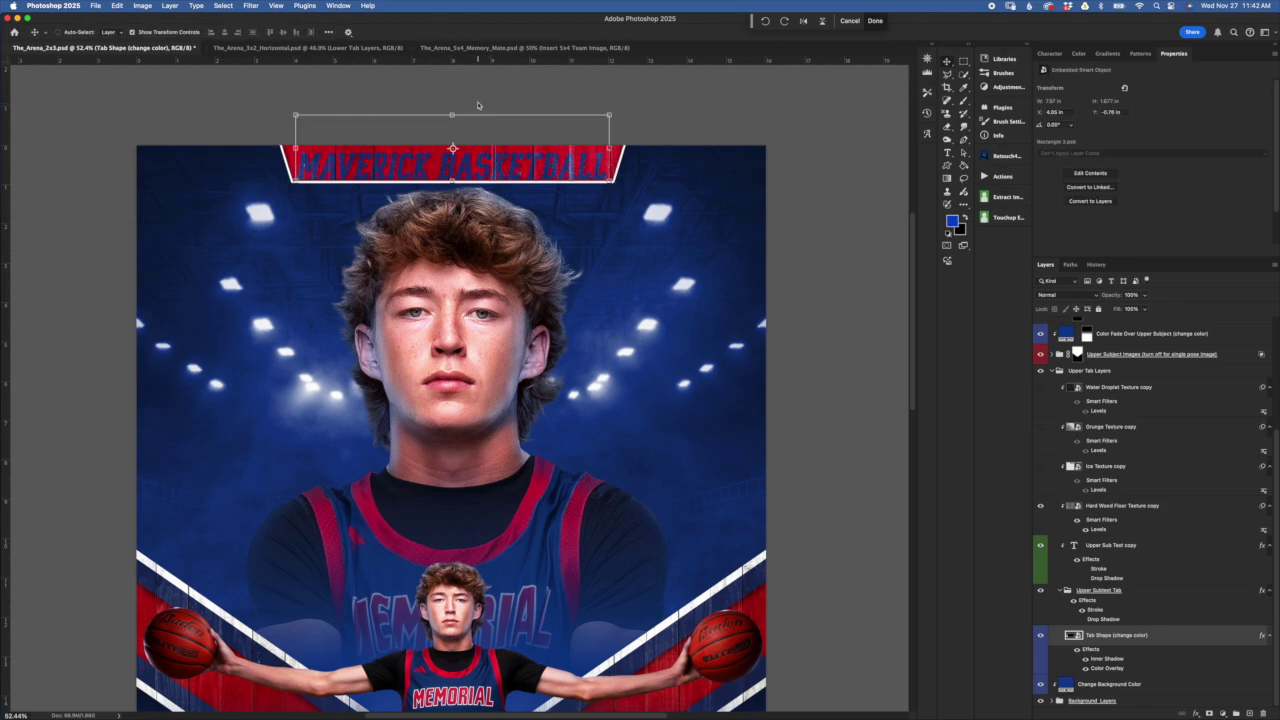
left_click(452, 113)
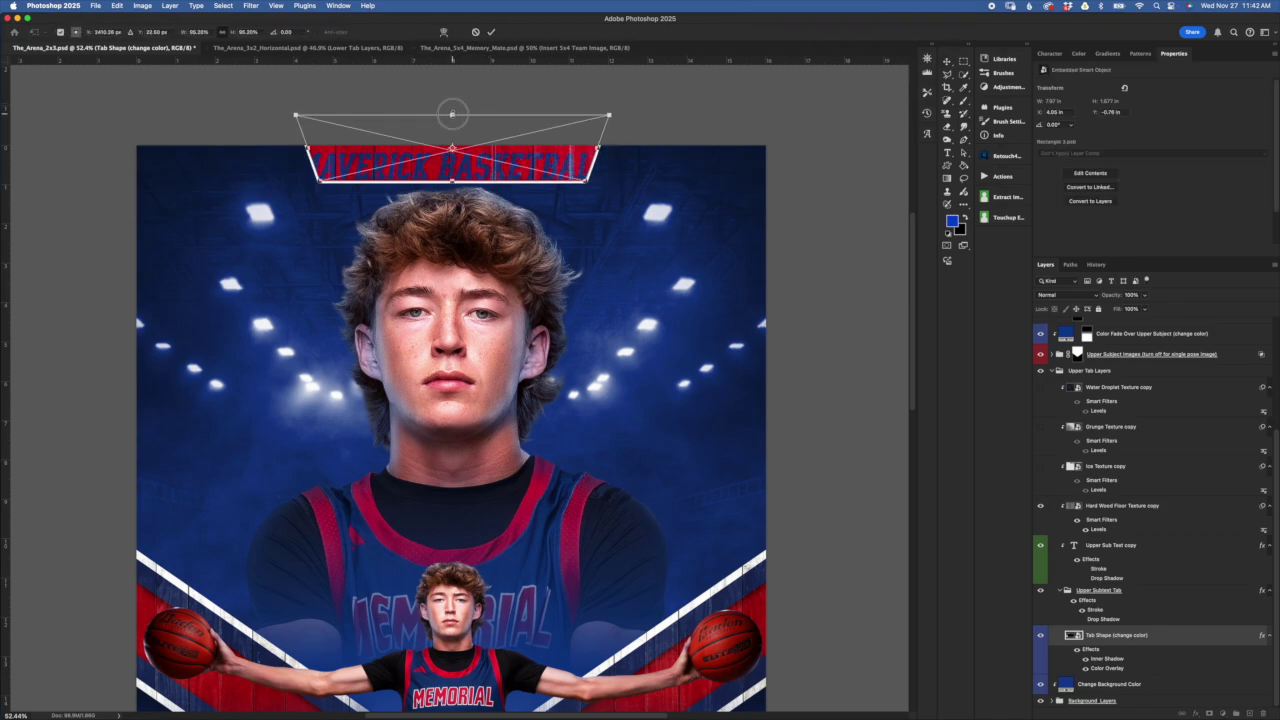
mouse_move(452, 113)
left_mouse_down()
mouse_move(454, 130)
mouse_move(454, 100)
left_mouse_up()
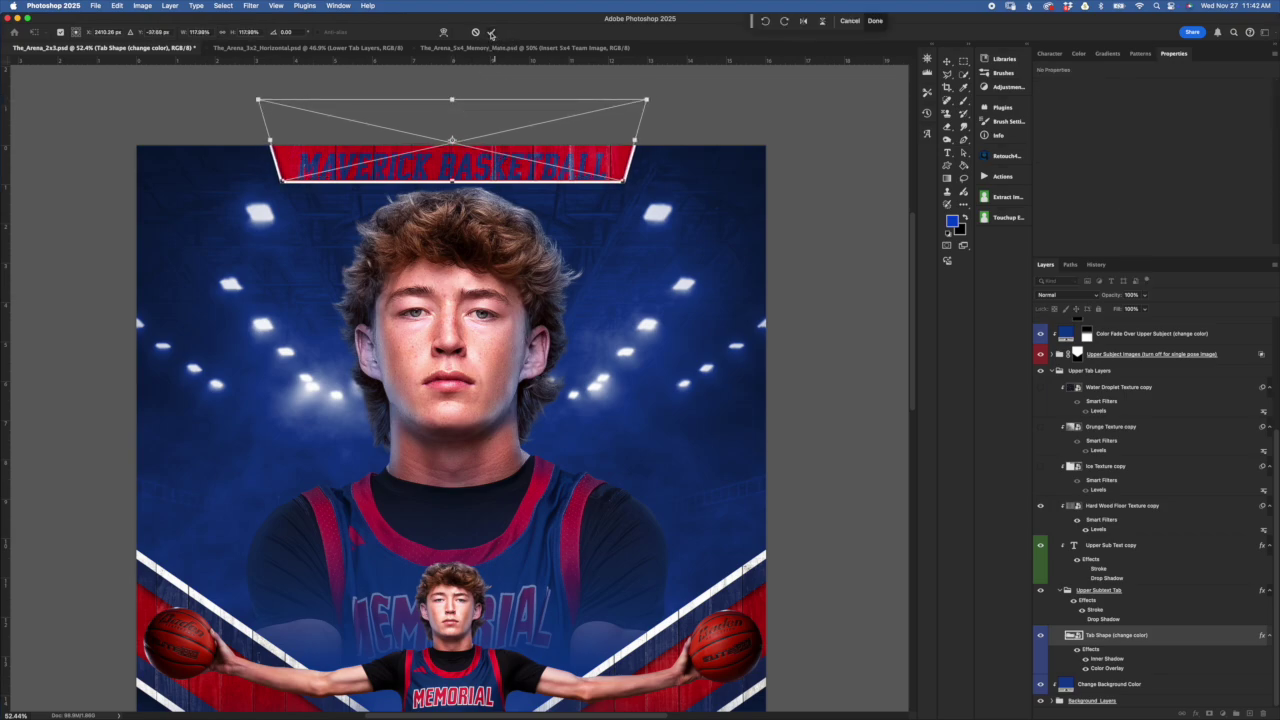
left_click(491, 33)
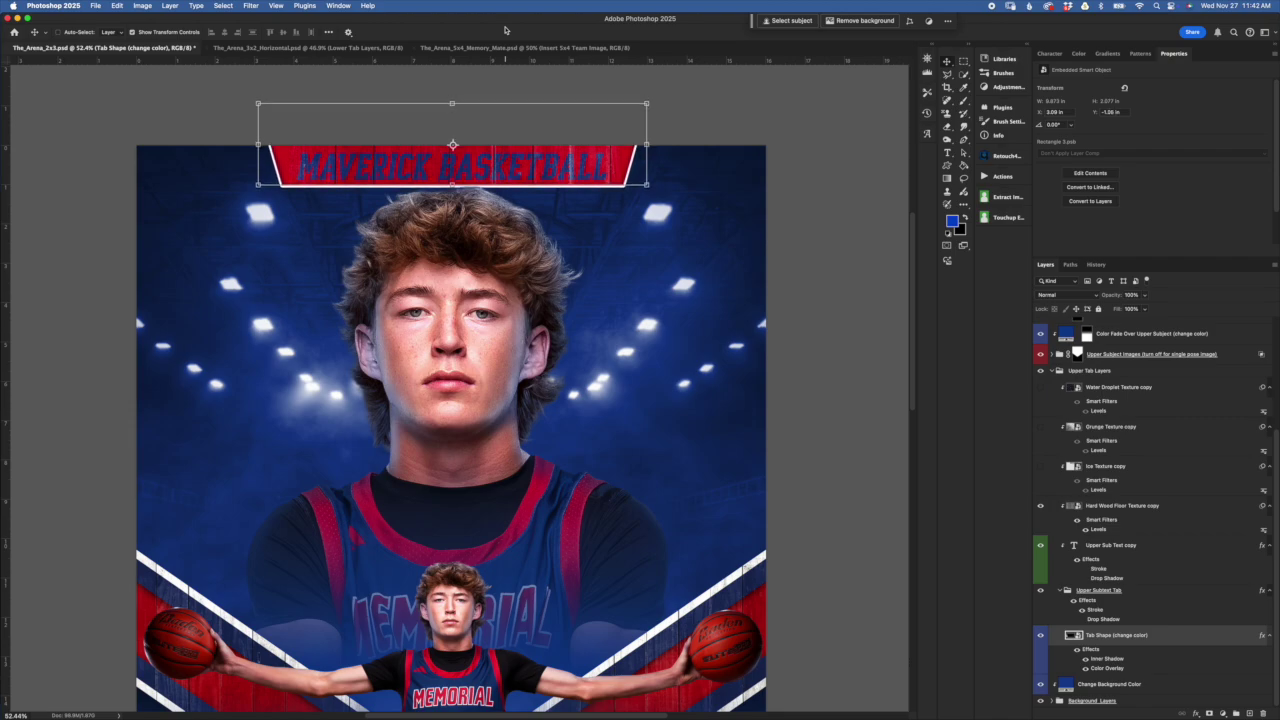
Revert the document to its saved History snapshot and reselect the Tab Shape (change color) layer
scroll(575, 335, "down", 1)
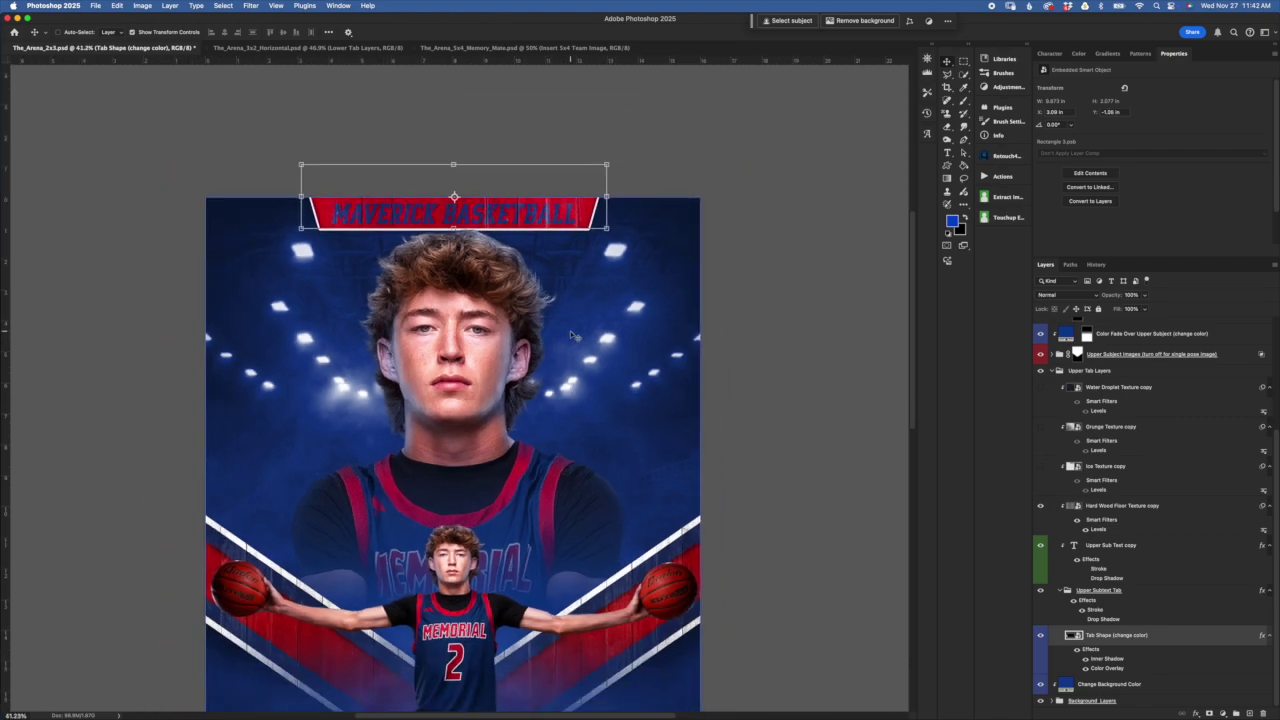
scroll(575, 335, "down", 1)
scroll(803, 467, "down", 2)
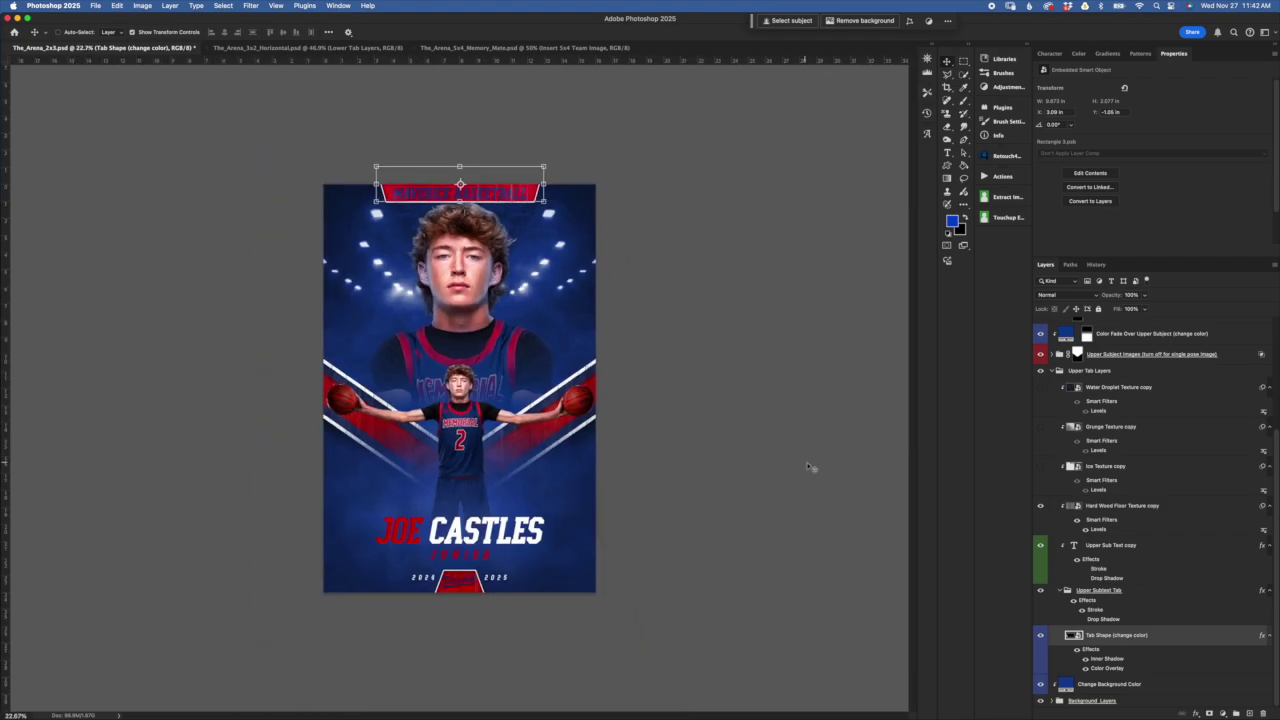
key("super+t")
left_click(1096, 265)
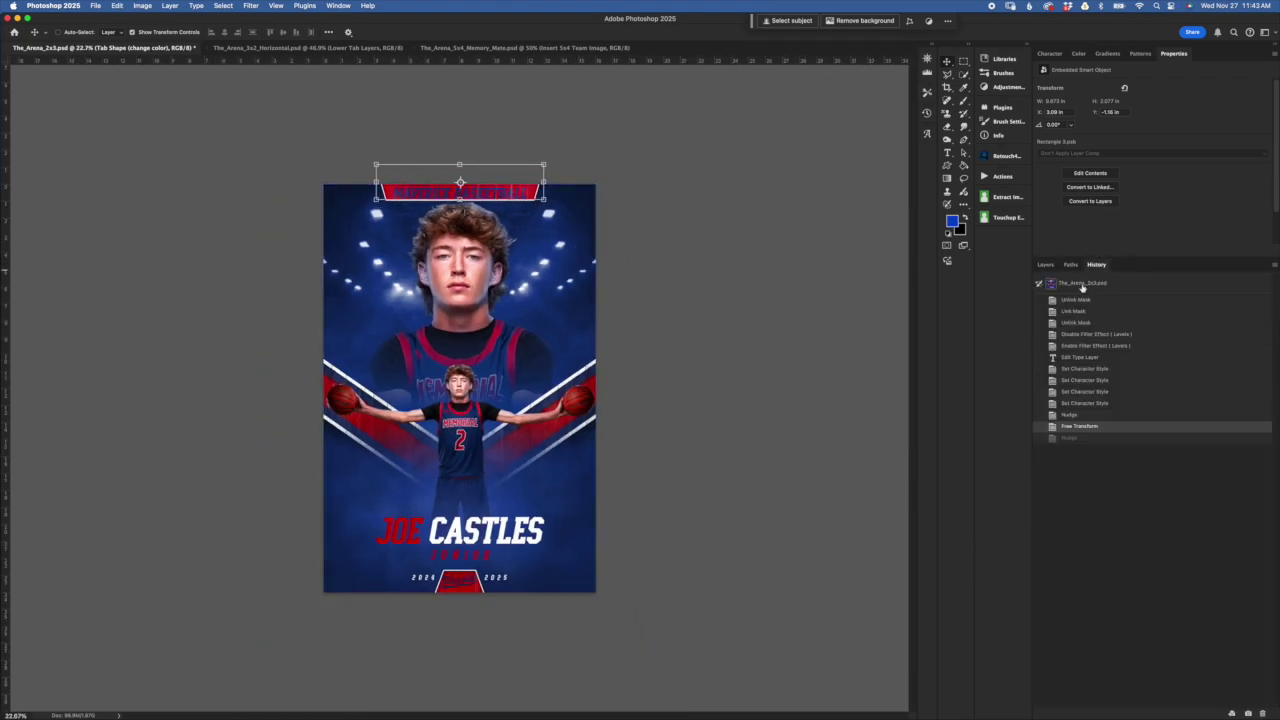
left_click(1084, 290)
left_click(1045, 265)
left_click(1145, 561)
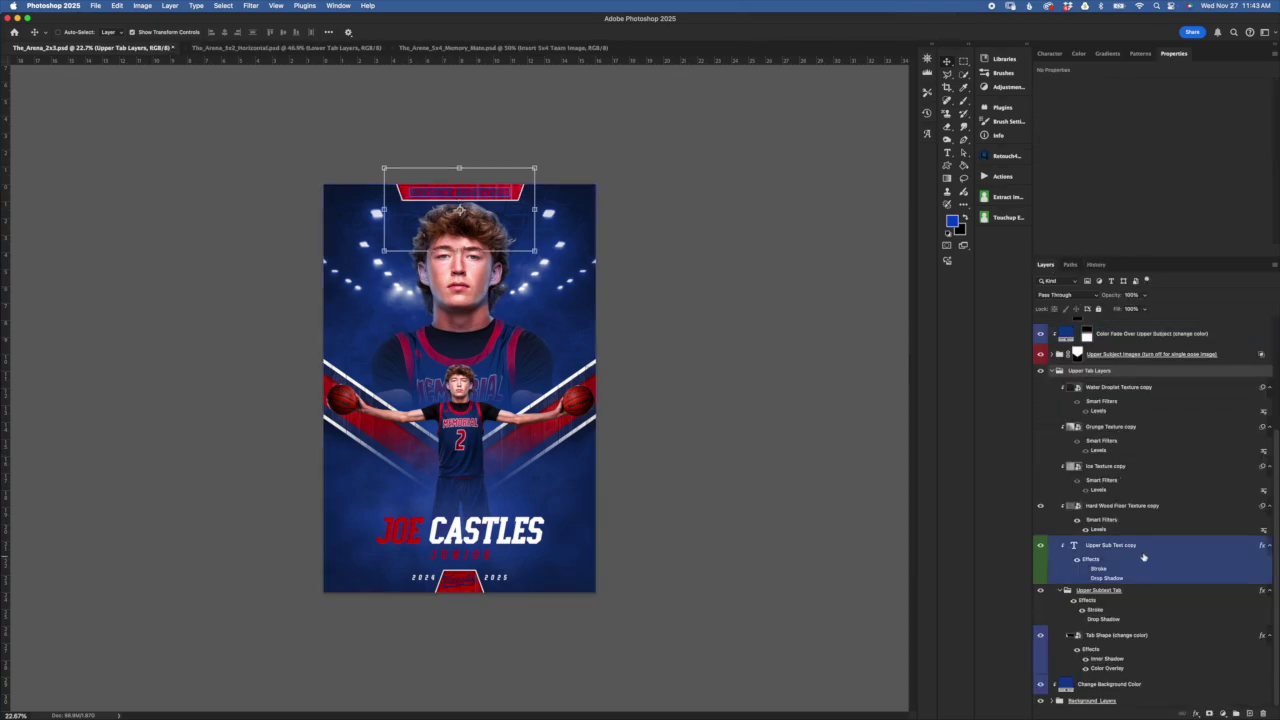
left_click(1154, 640)
left_click_drag(1110, 668, 1136, 660)
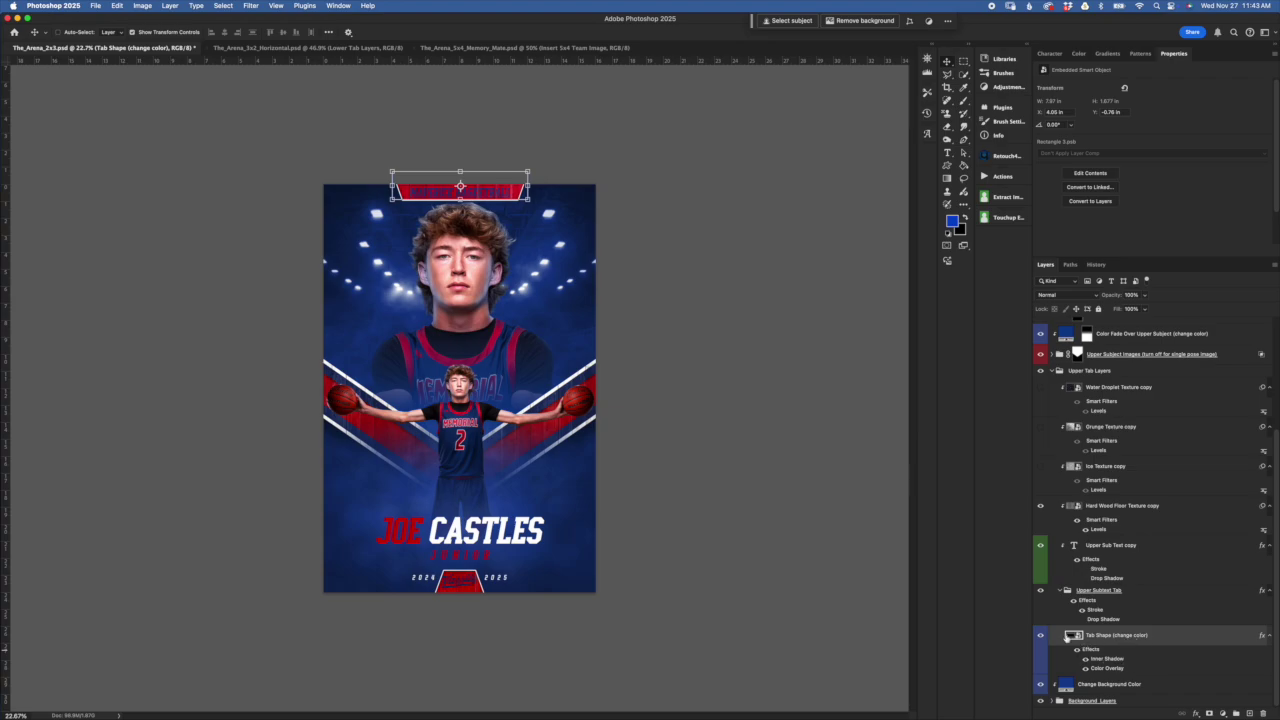
Preview a green Color Overlay on the top banner tab, then cancel to keep it red
double_click(1114, 669)
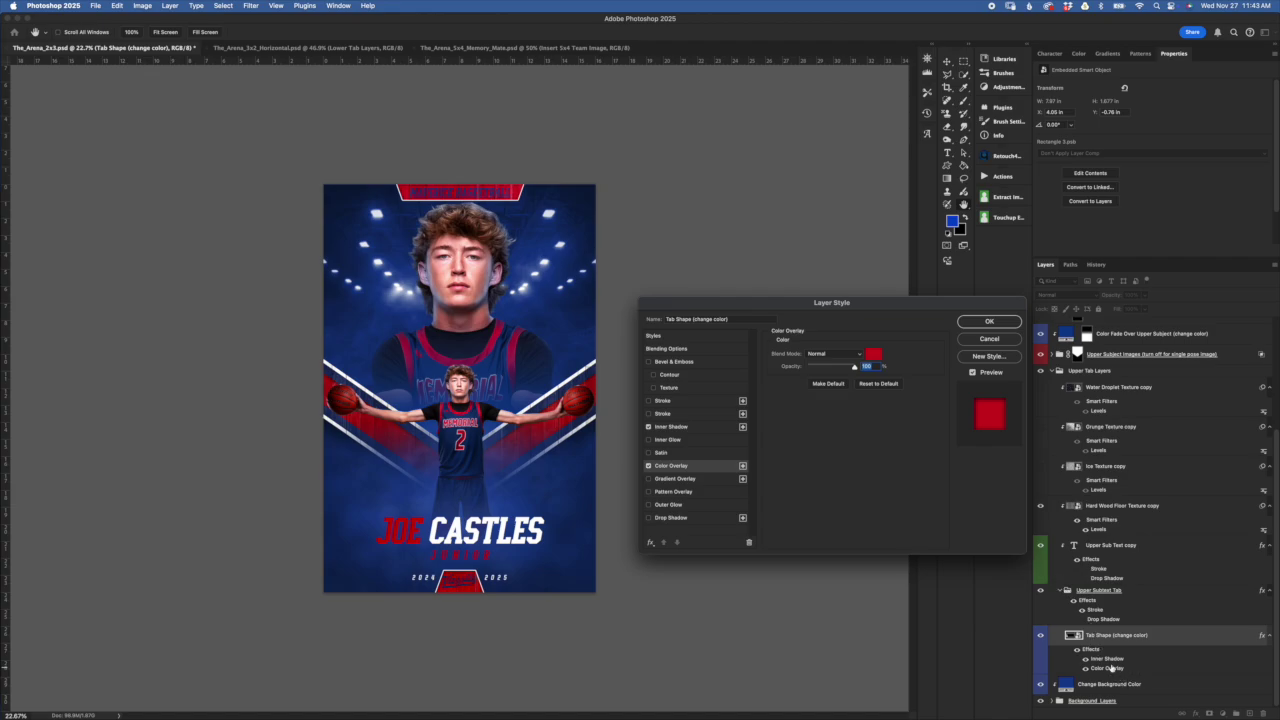
left_click(874, 354)
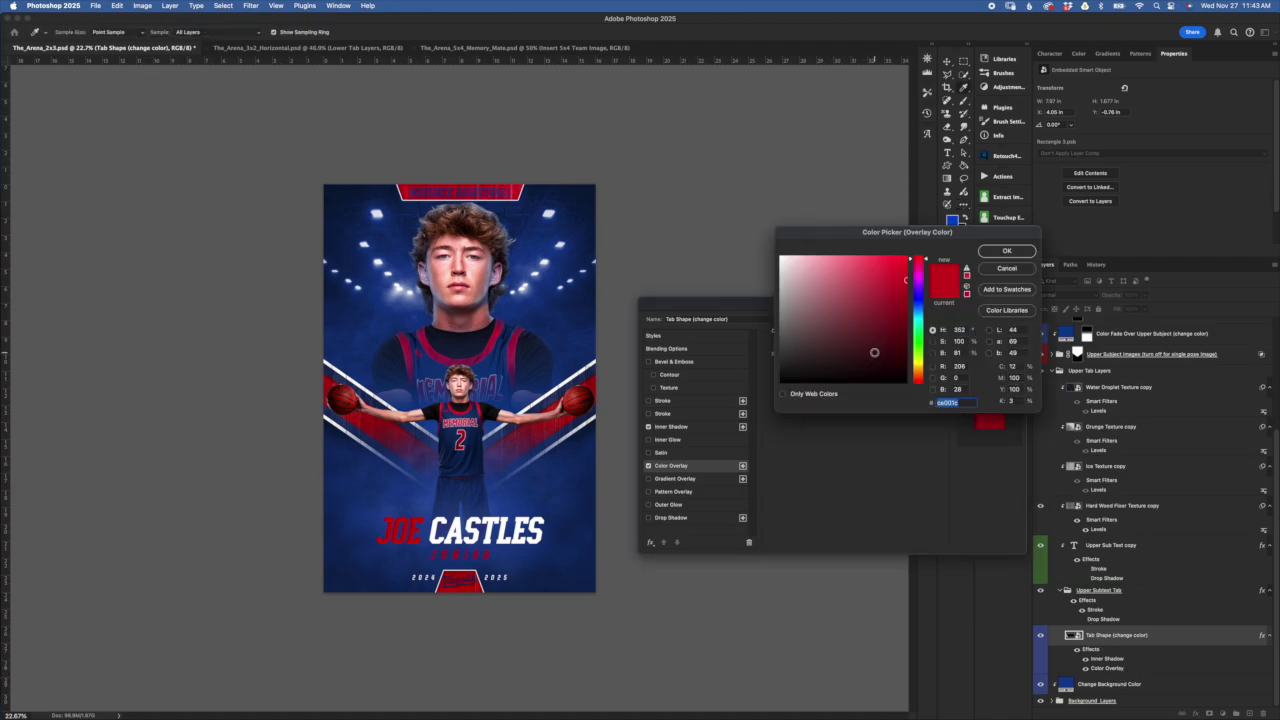
left_click_drag(887, 232, 875, 399)
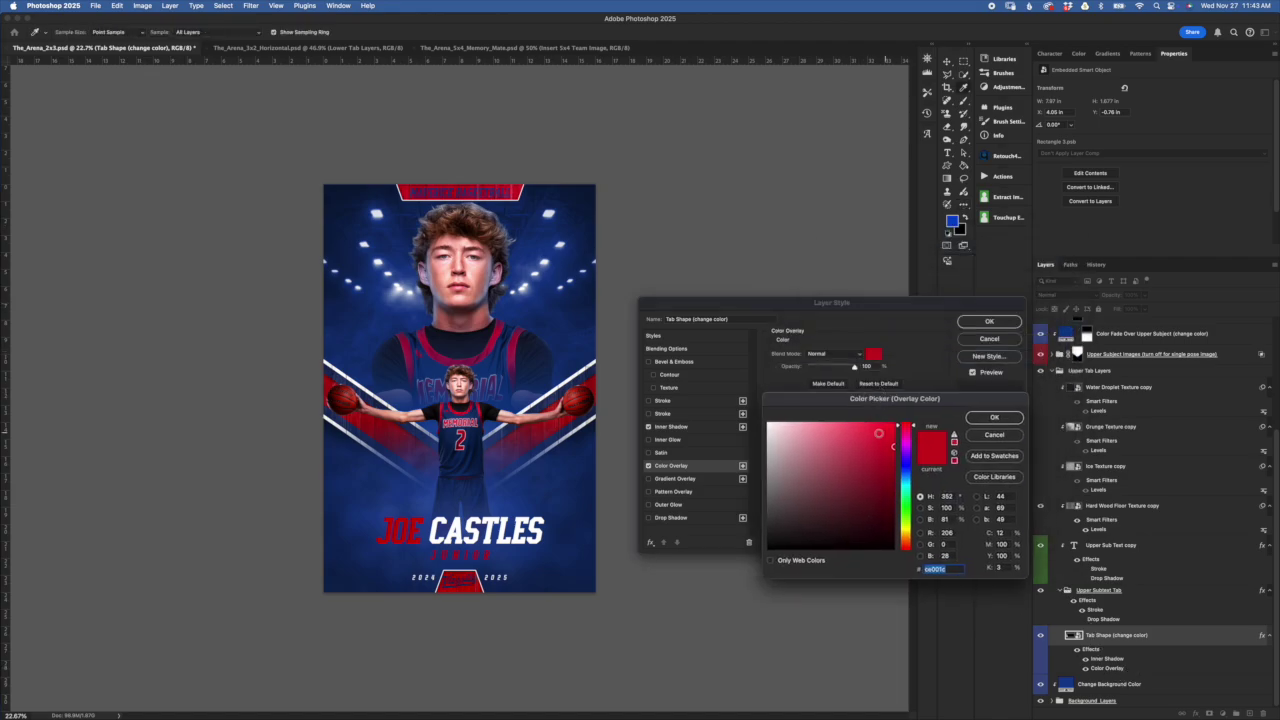
left_click(908, 507)
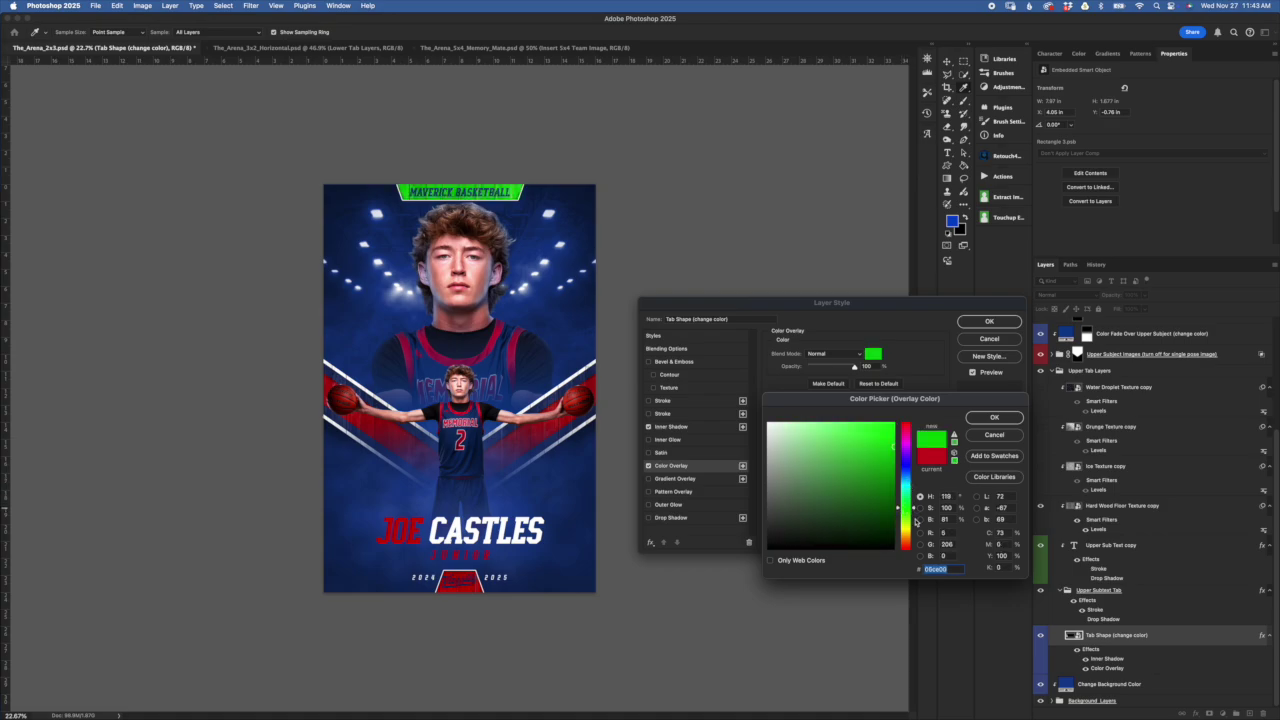
left_click(1007, 435)
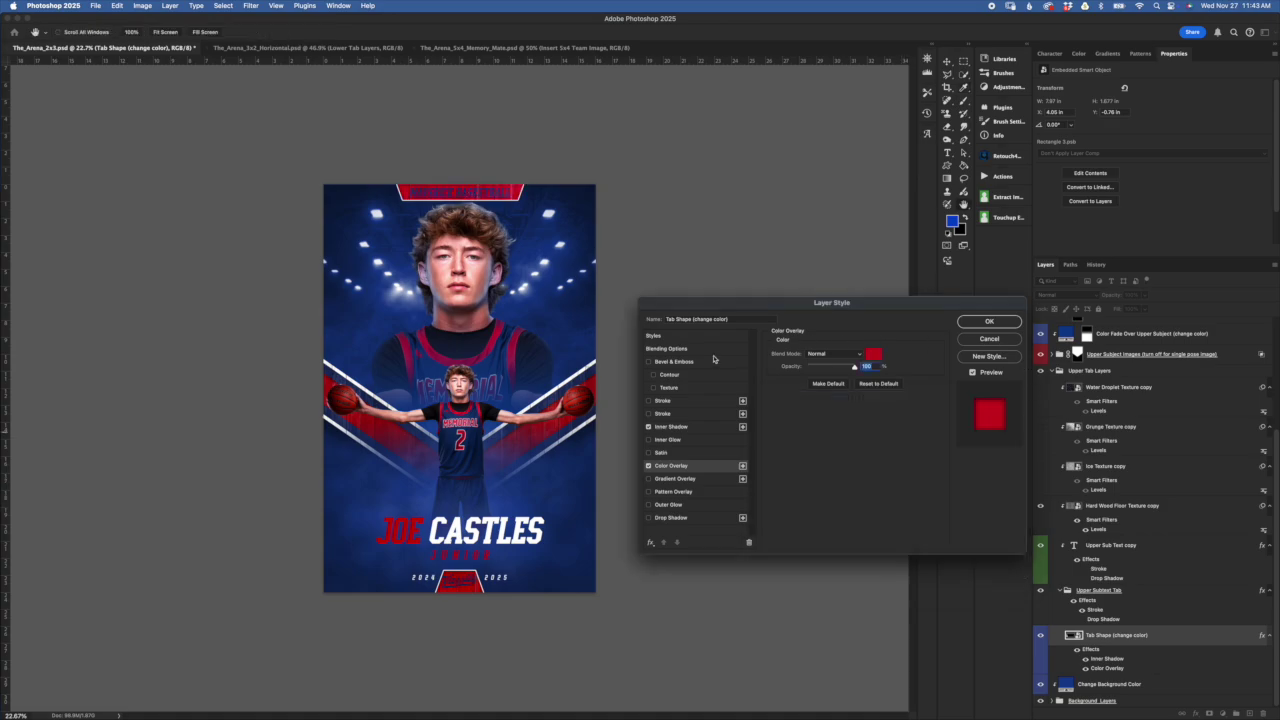
left_click(672, 427)
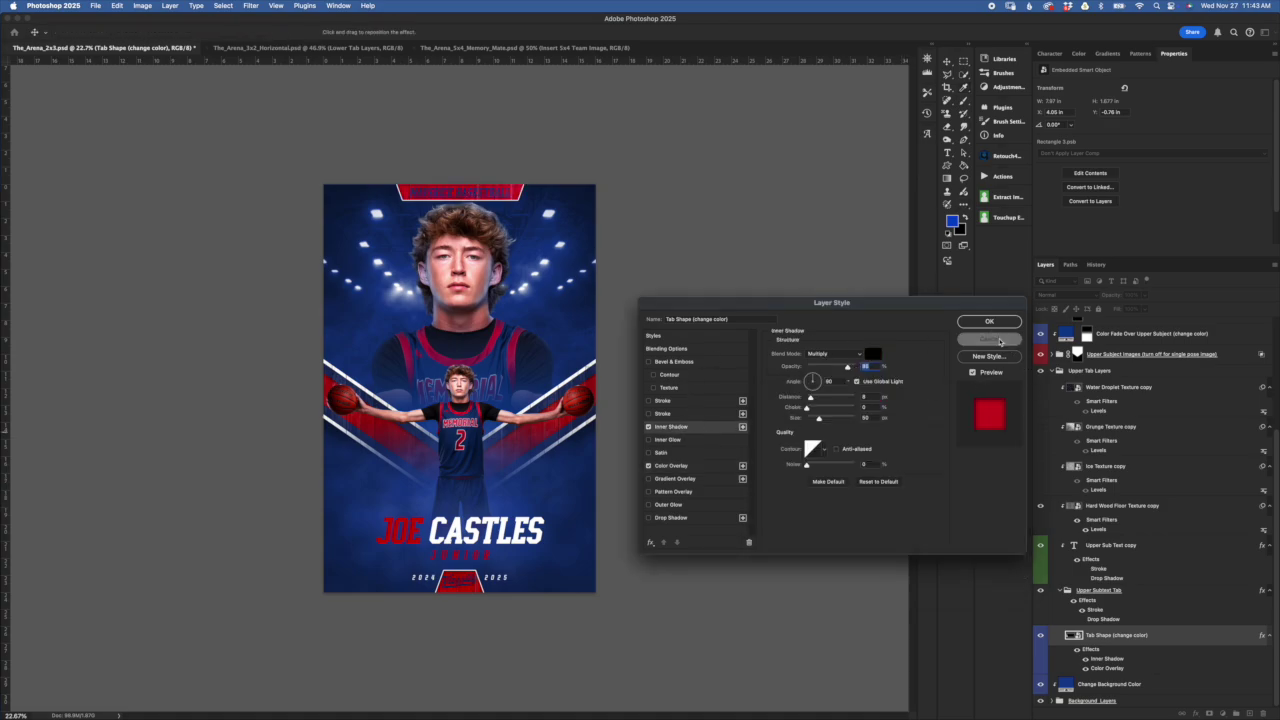
left_click(998, 340)
Zoom in and try a 100% opacity, larger, closer Inner Shadow on the tab, then discard it
key("super+equal")
scroll(533, 190, "up", 5)
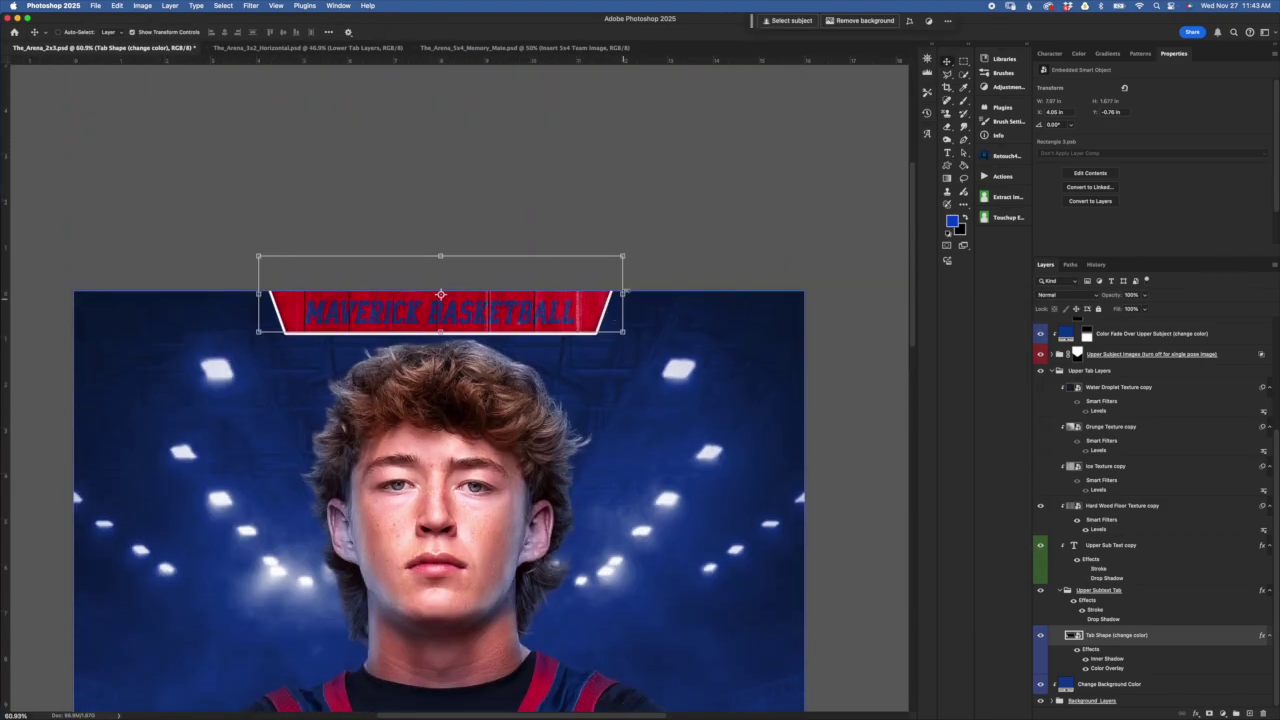
scroll(615, 310, "up", 2)
scroll(650, 253, "up", 1)
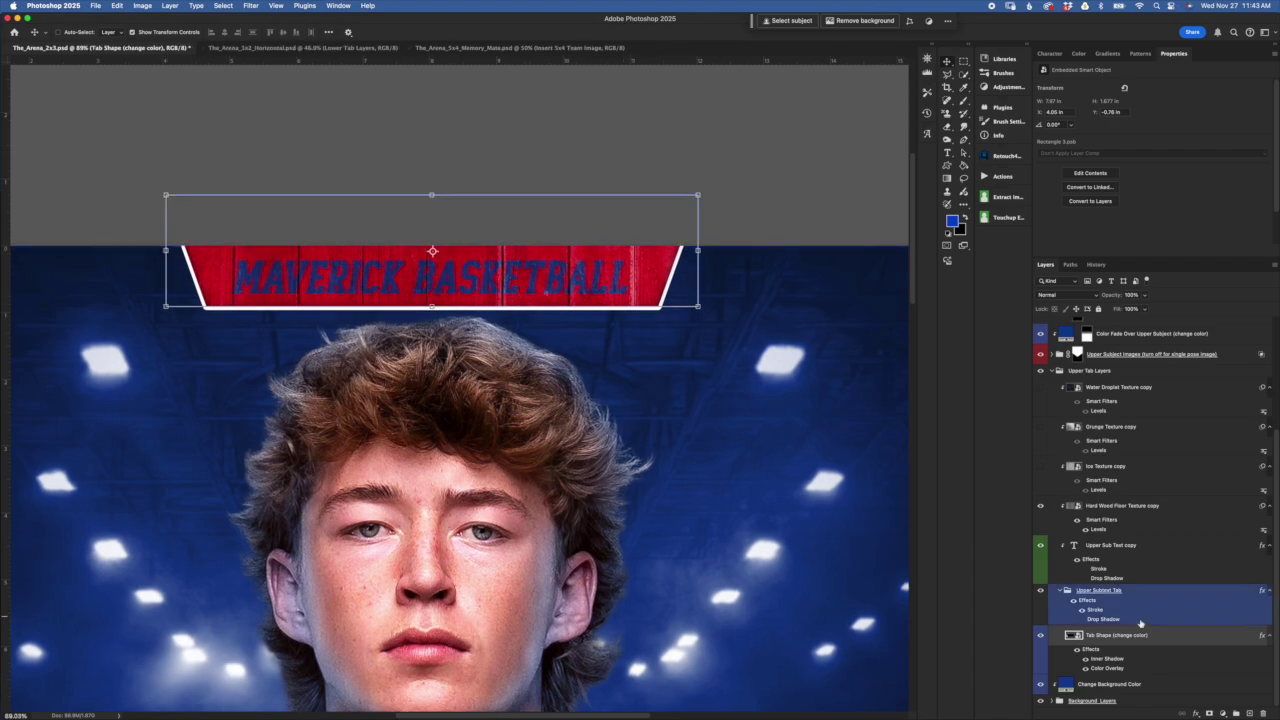
double_click(1107, 660)
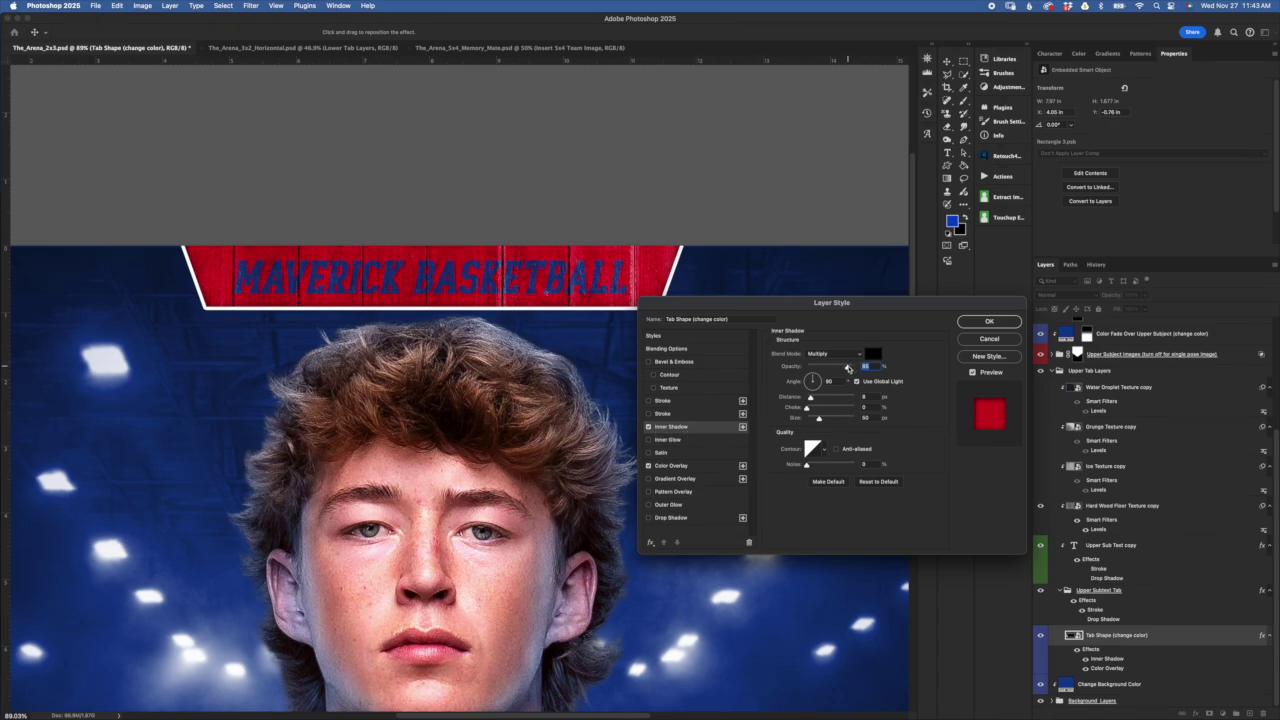
left_click_drag(849, 369, 891, 393)
left_click_drag(818, 414, 829, 424)
left_click_drag(810, 397, 806, 397)
left_click(1000, 341)
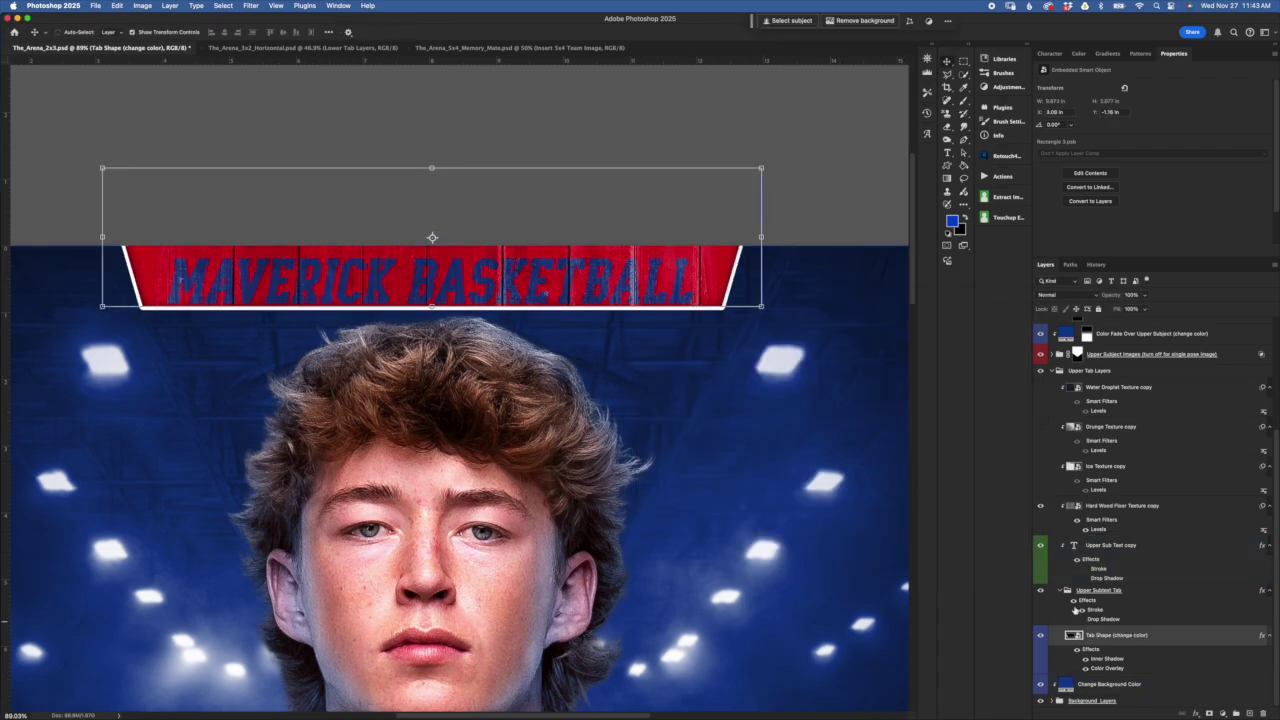
left_click_drag(1098, 641, 1100, 595)
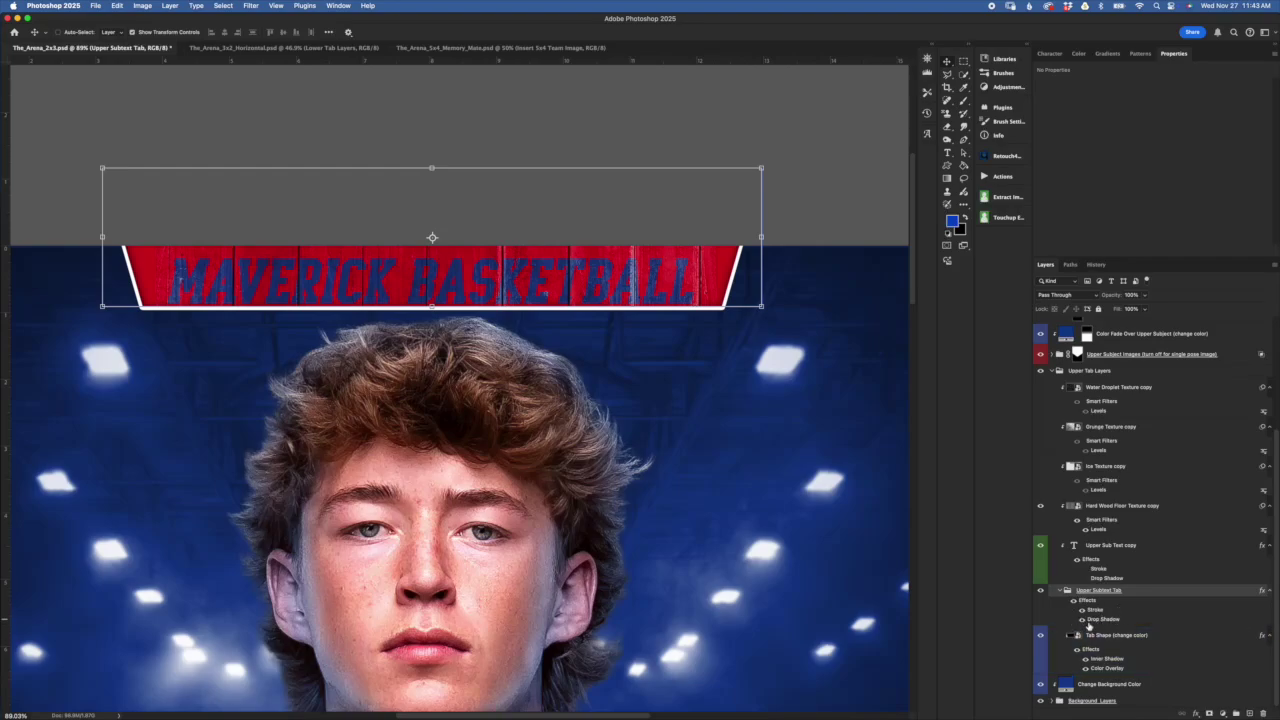
Preview a green, thicker Stroke on the Upper Subtext Tab group, then cancel to keep it white
left_click(1095, 632)
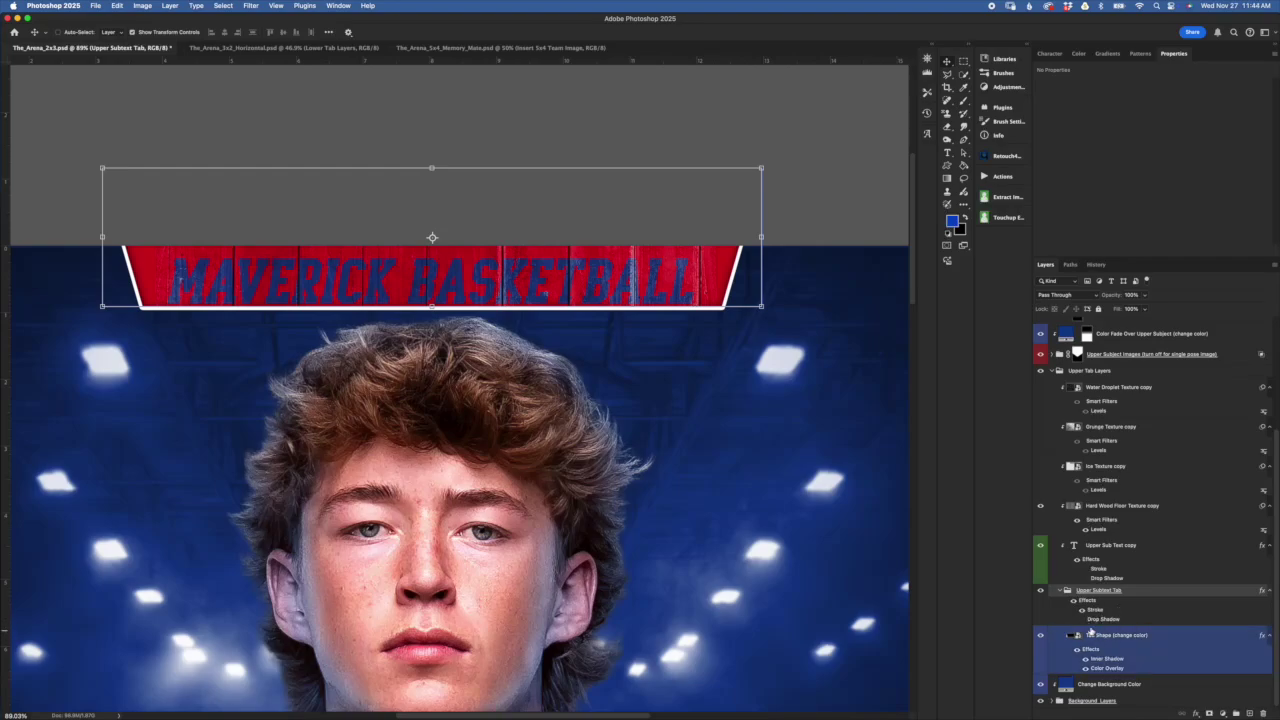
left_click(1094, 621)
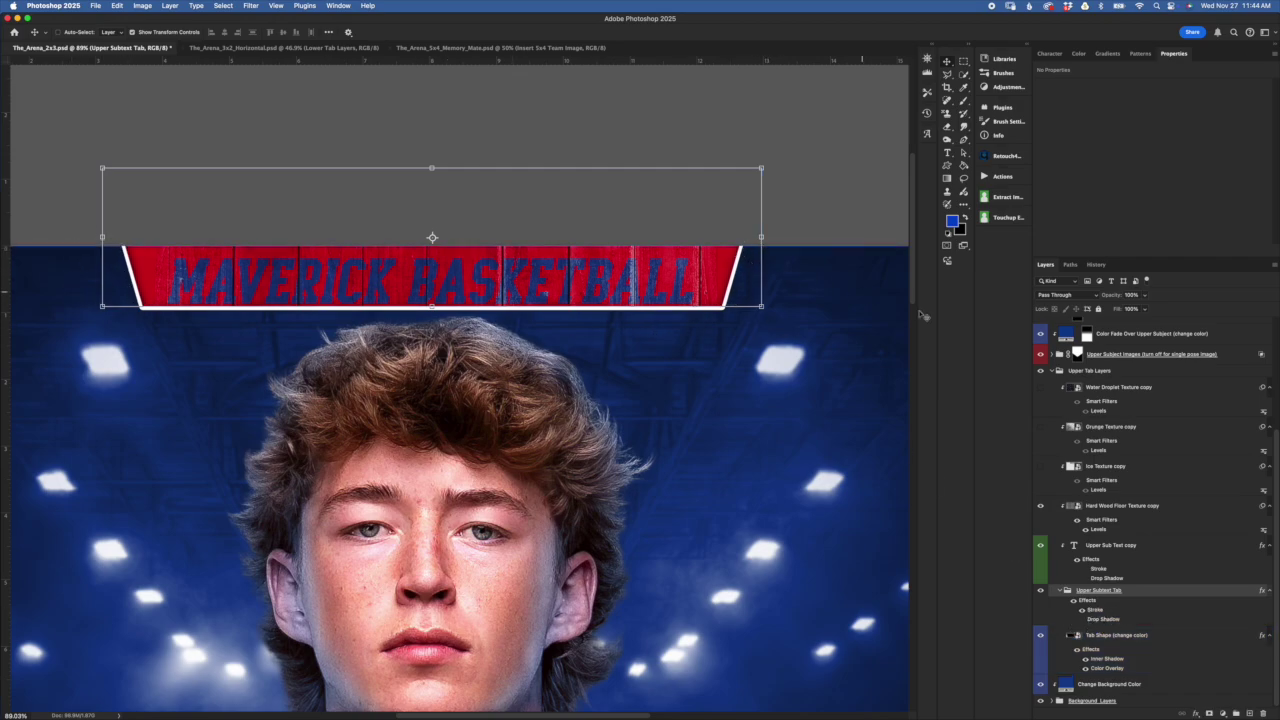
left_click(1102, 611)
double_click(1103, 611)
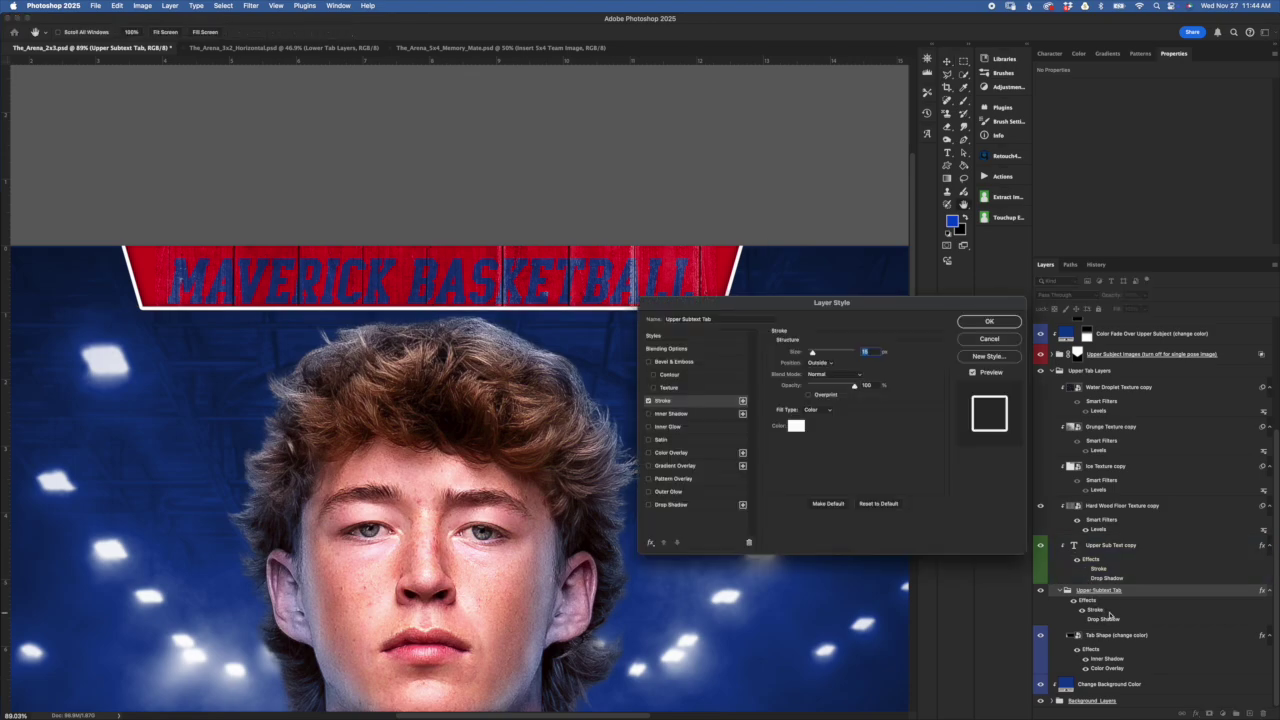
left_click_drag(832, 302, 851, 290)
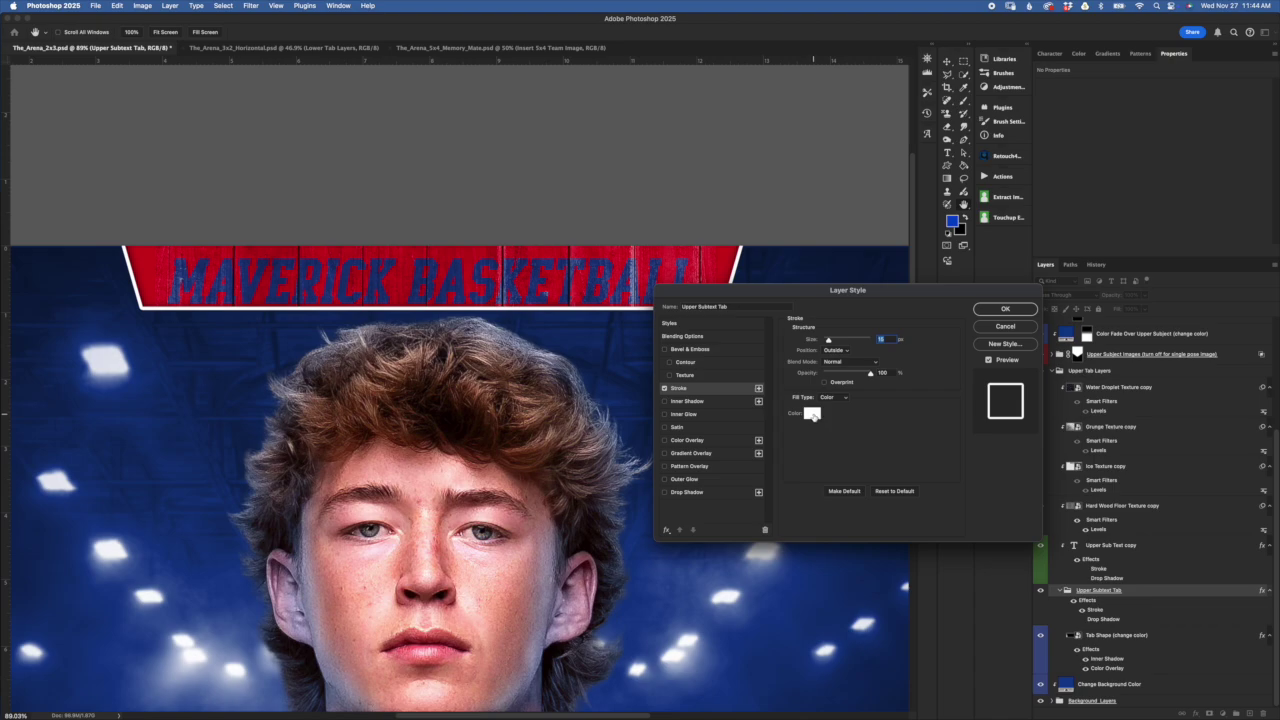
left_click(812, 414)
left_click_drag(826, 397, 859, 413)
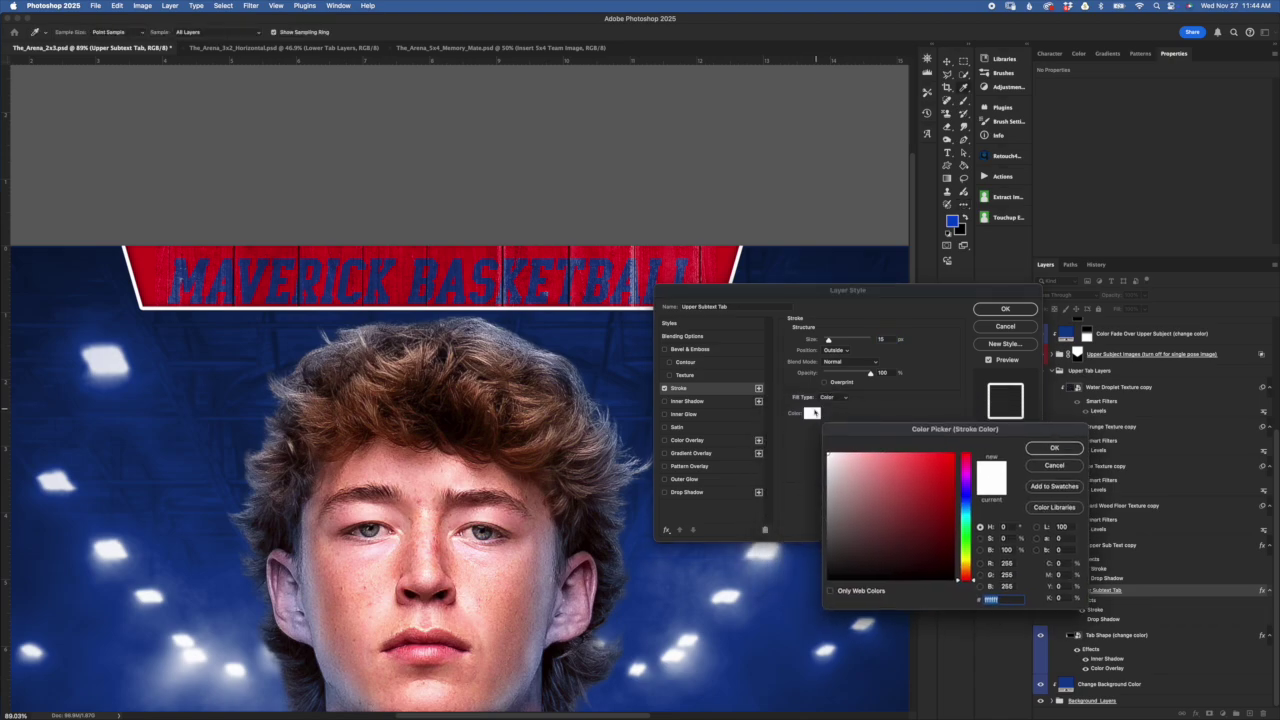
left_click(967, 534)
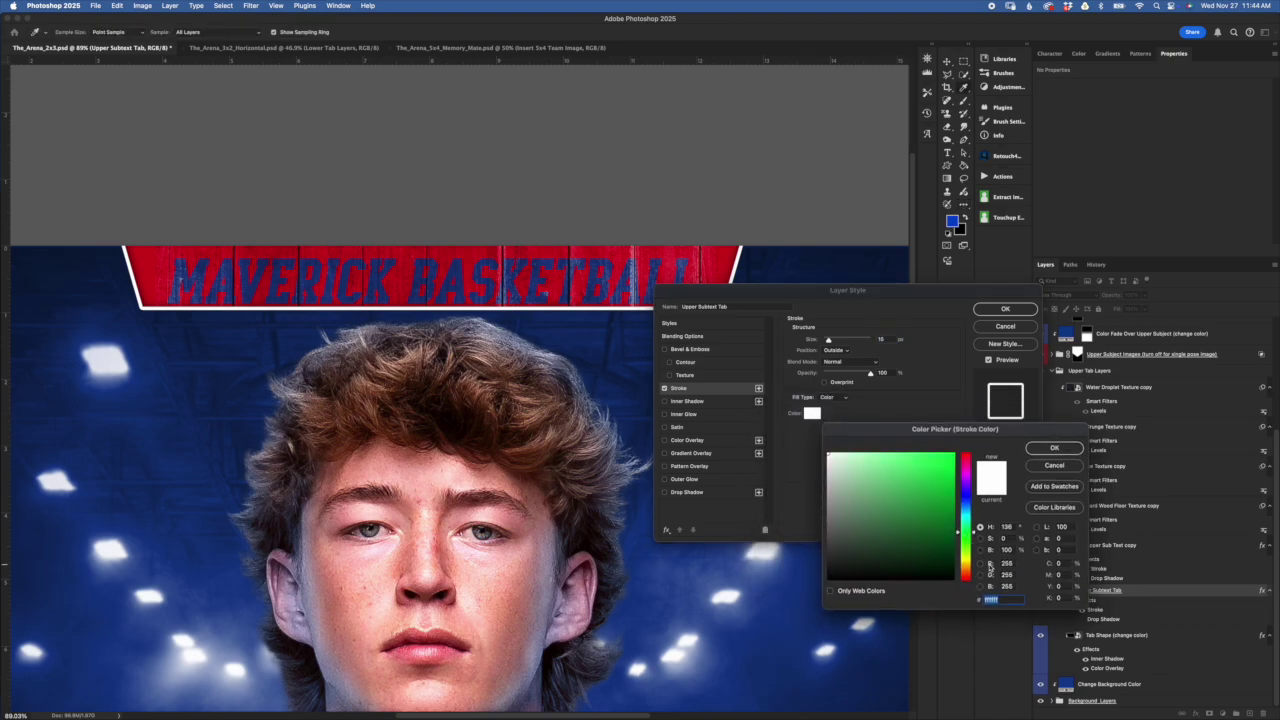
left_click(933, 503)
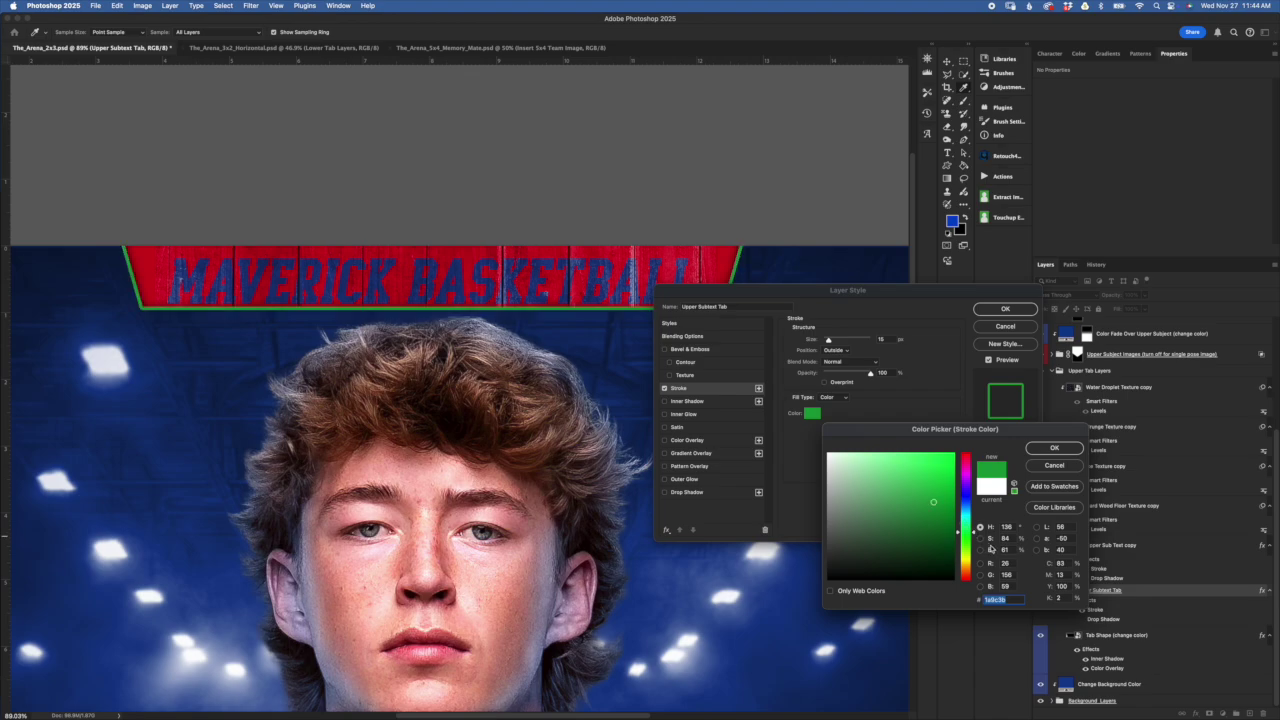
left_click(1066, 468)
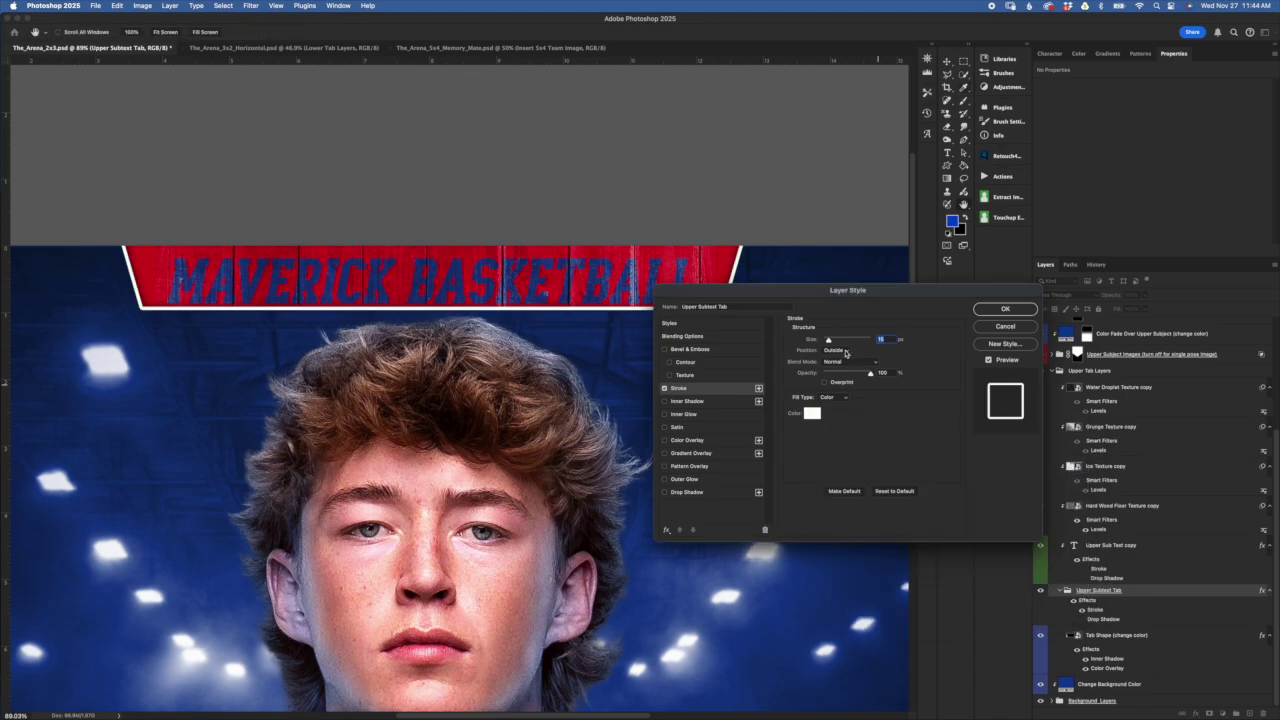
mouse_move(830, 342)
left_mouse_down()
mouse_move(842, 341)
mouse_move(829, 341)
left_mouse_up()
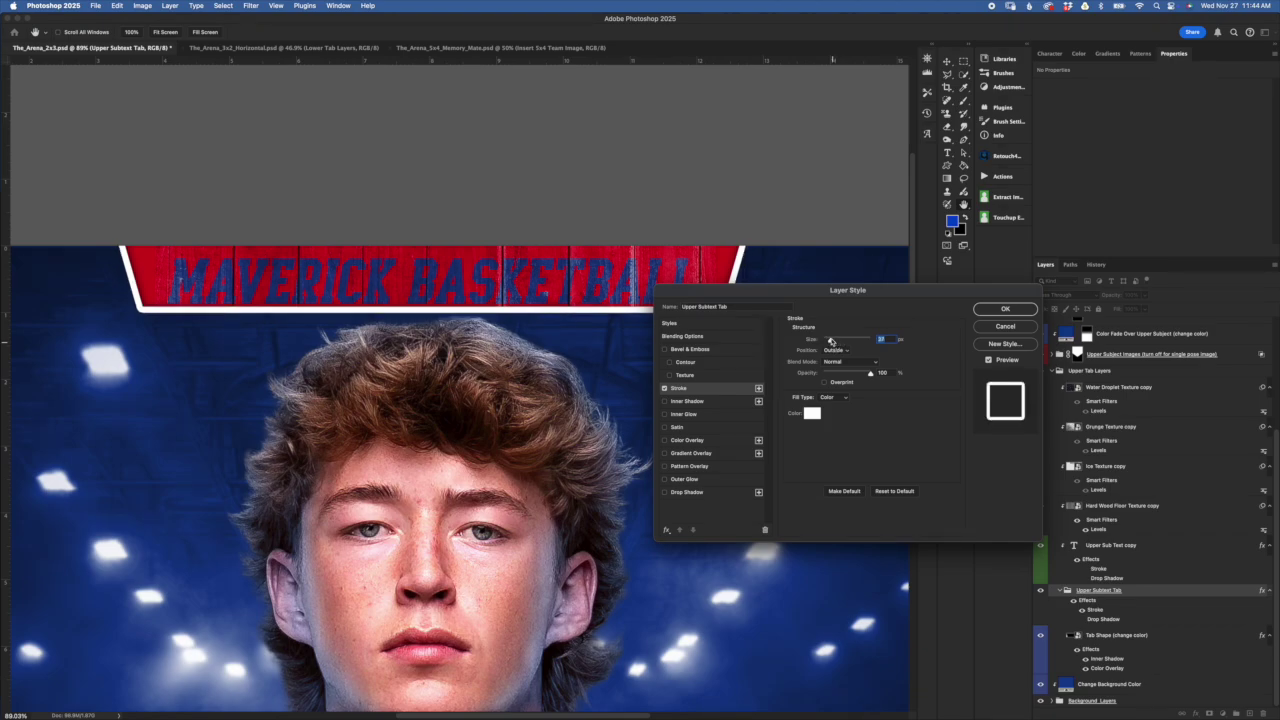
left_click(994, 328)
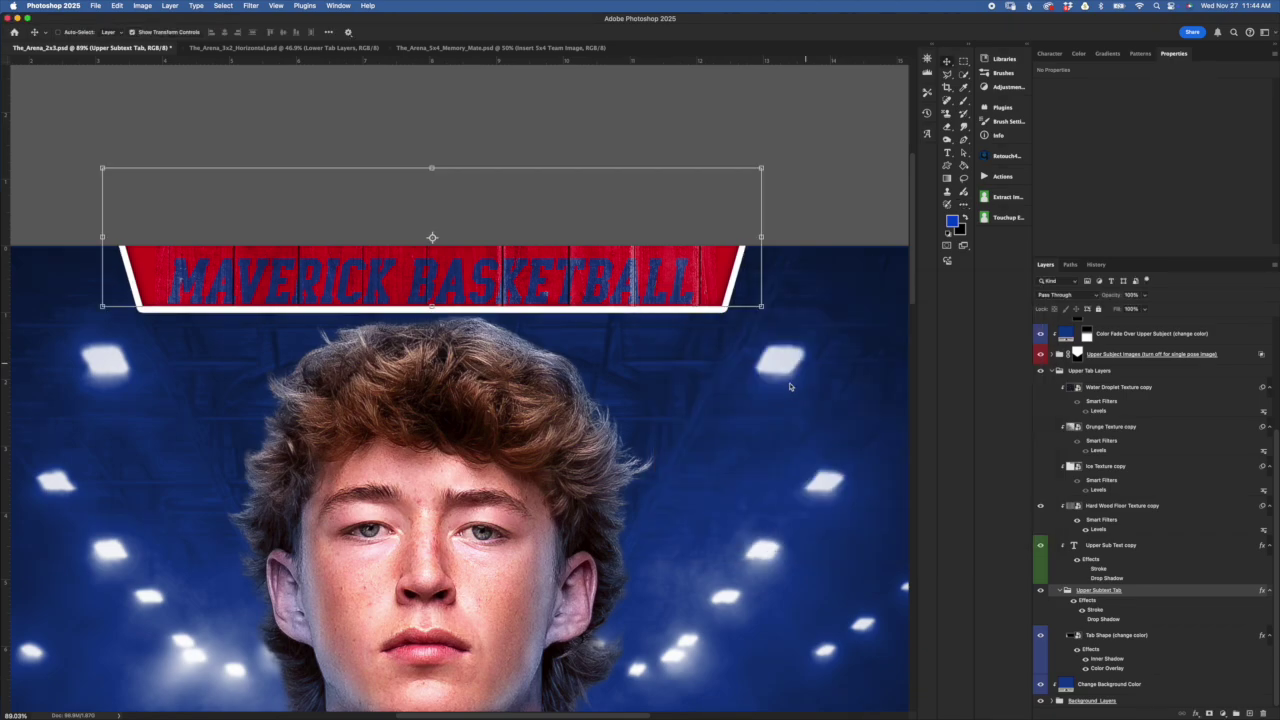
Revert the poster to its opening snapshot in the History panel and return to Layers
scroll(740, 418, "down", 3)
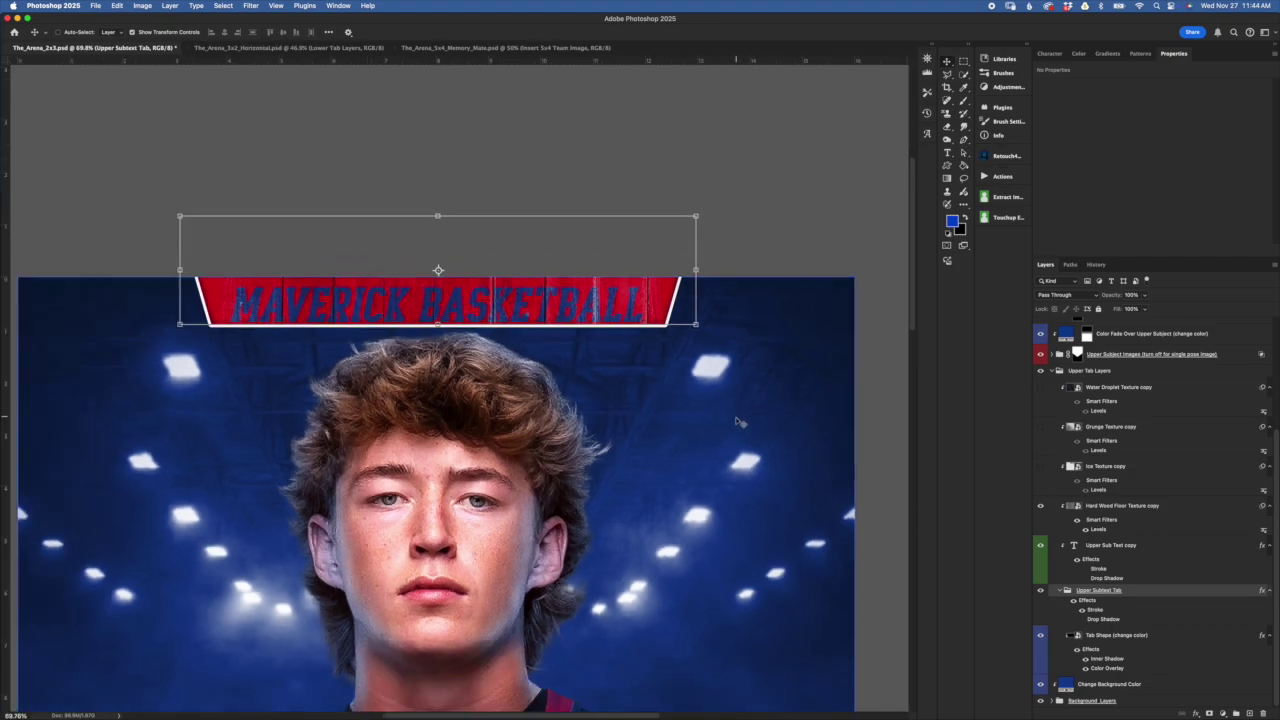
scroll(740, 420, "down", 10)
scroll(740, 426, "down", 1)
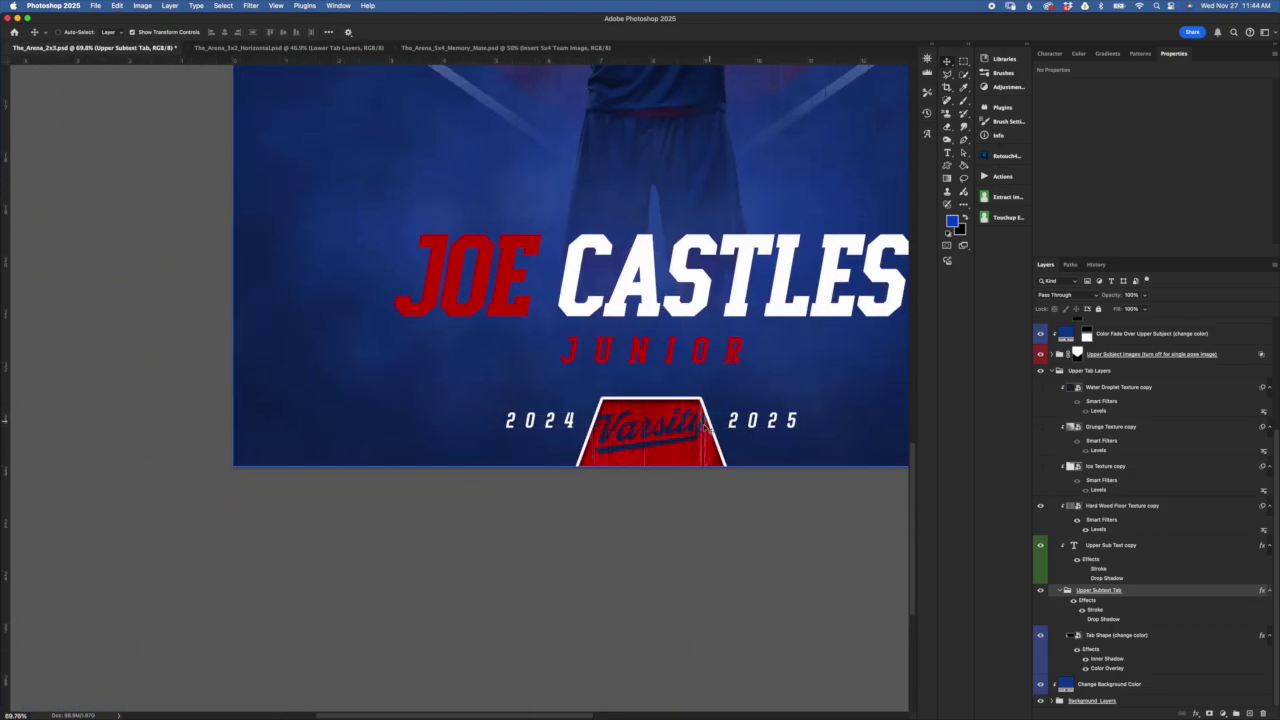
scroll(756, 480, "up", 10)
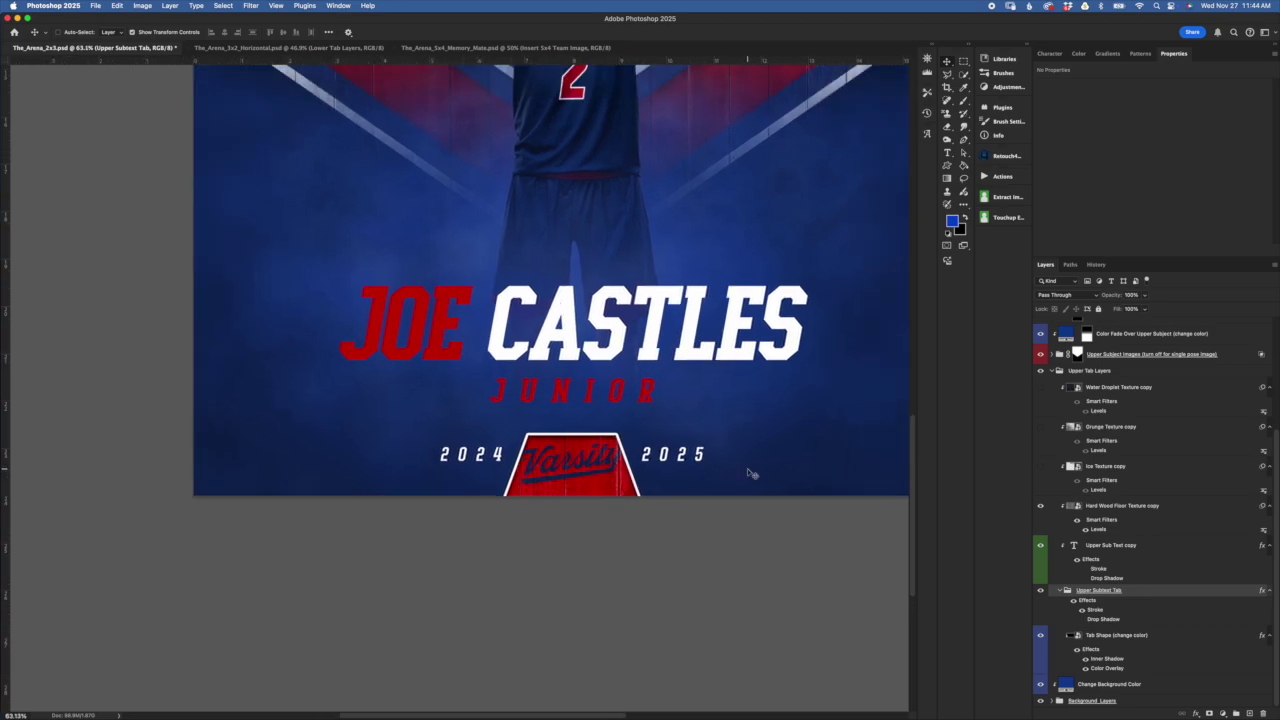
scroll(752, 475, "up", 2)
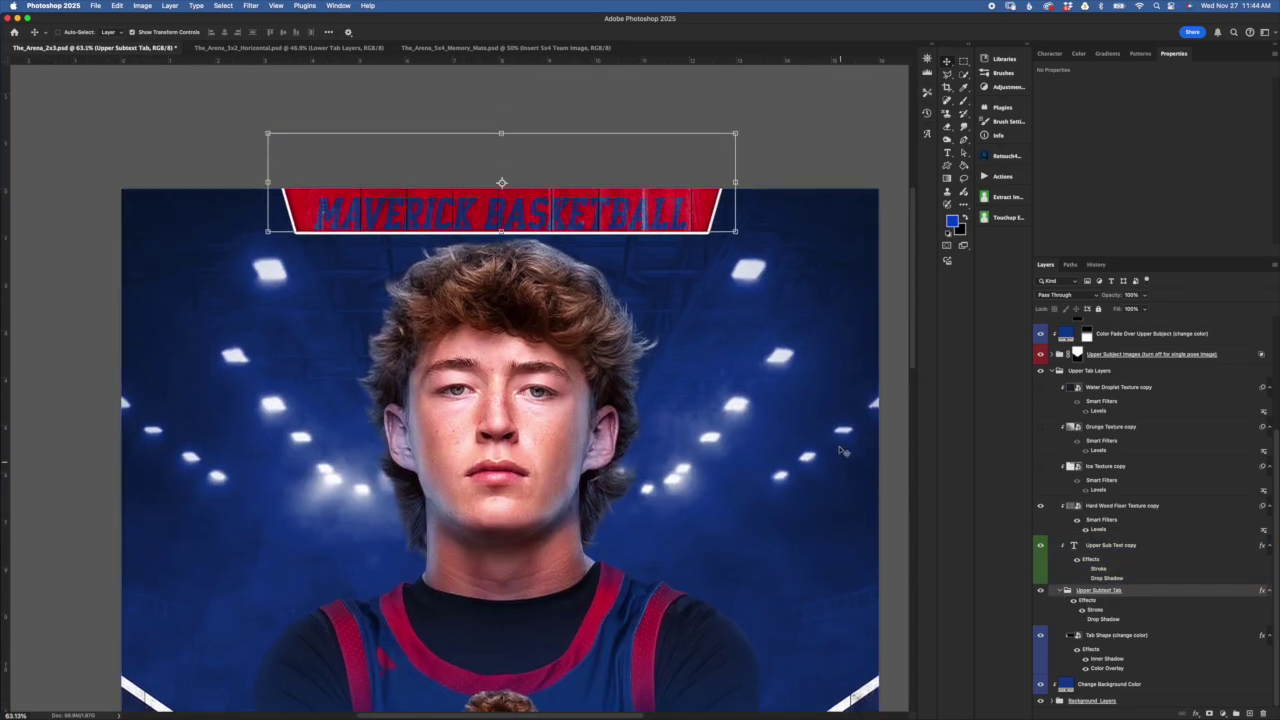
left_click(1096, 264)
left_click(1080, 284)
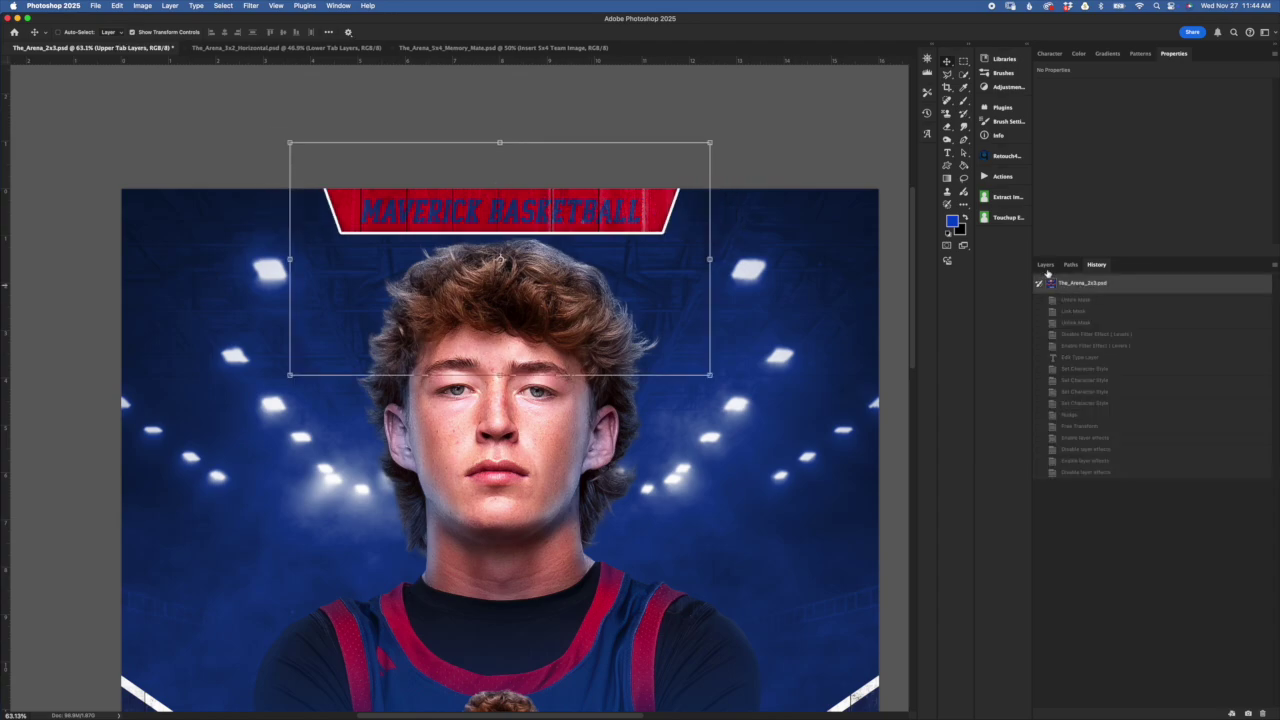
left_click(1045, 264)
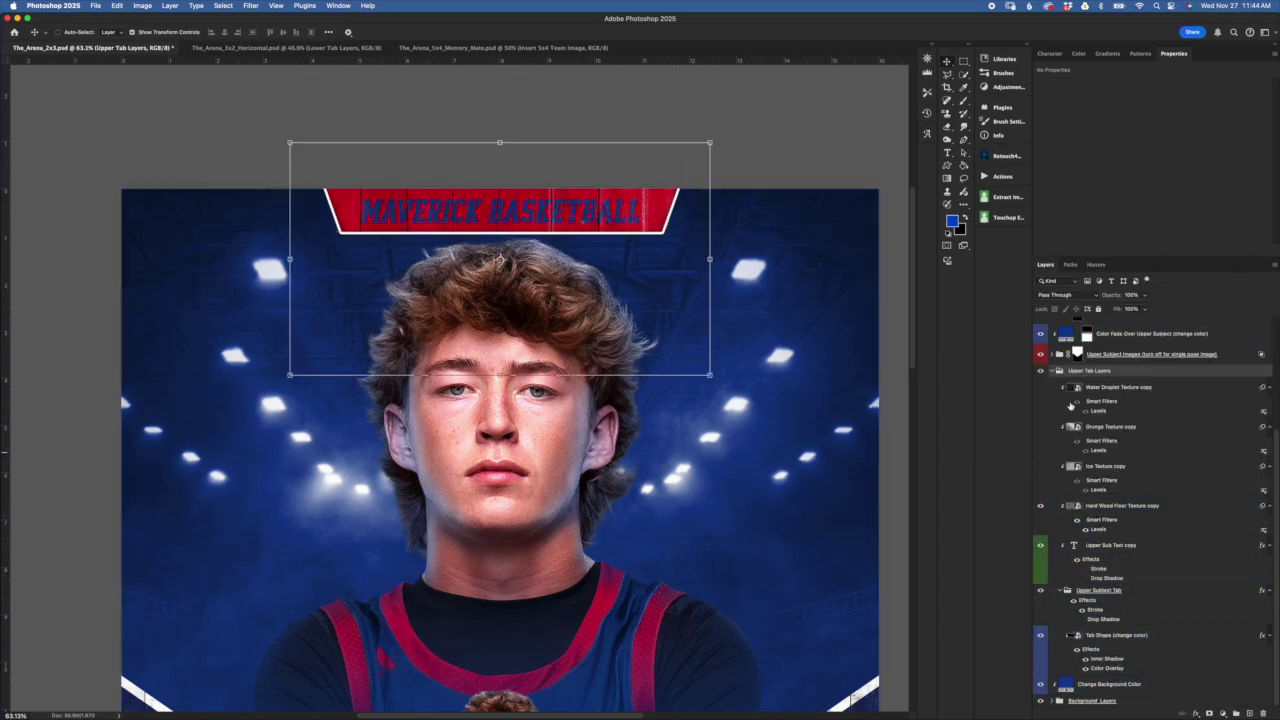
Collapse Upper Tab Layers, expand Upper Subject Images, and fit the whole poster on screen
left_click(1057, 371)
left_click_drag(1166, 525, 1057, 518)
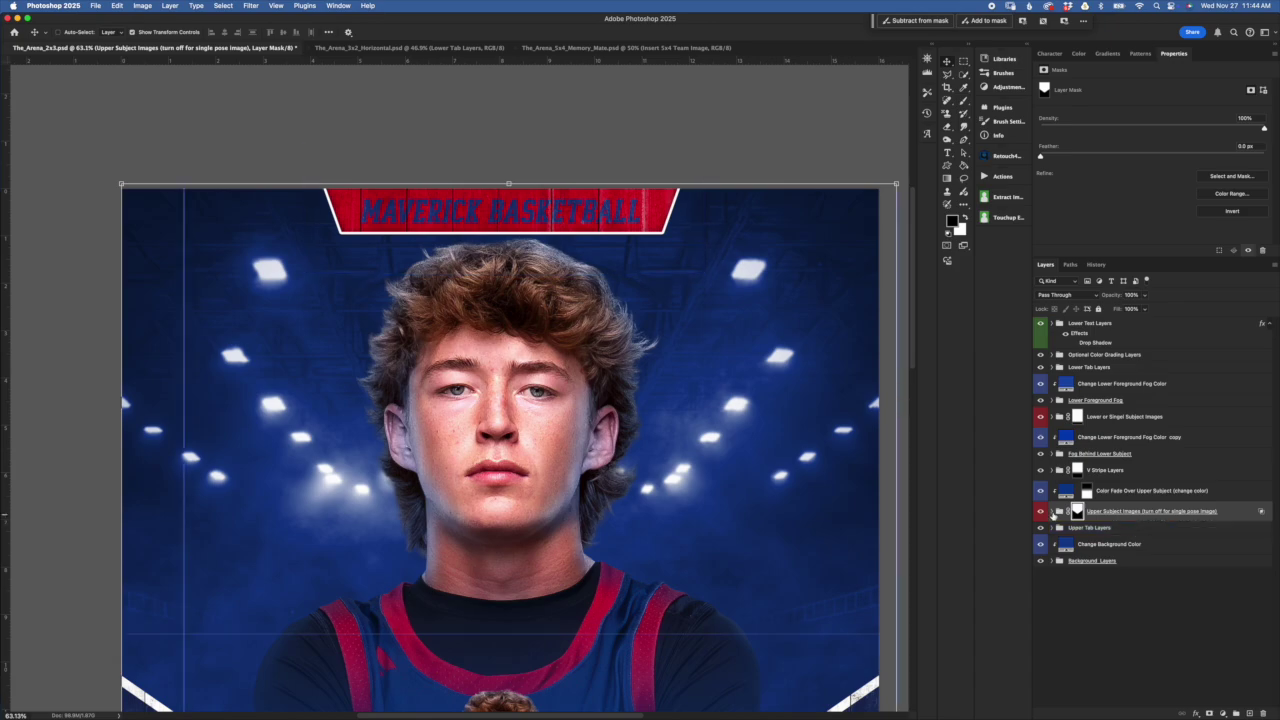
left_click(1058, 511)
left_click(1095, 572)
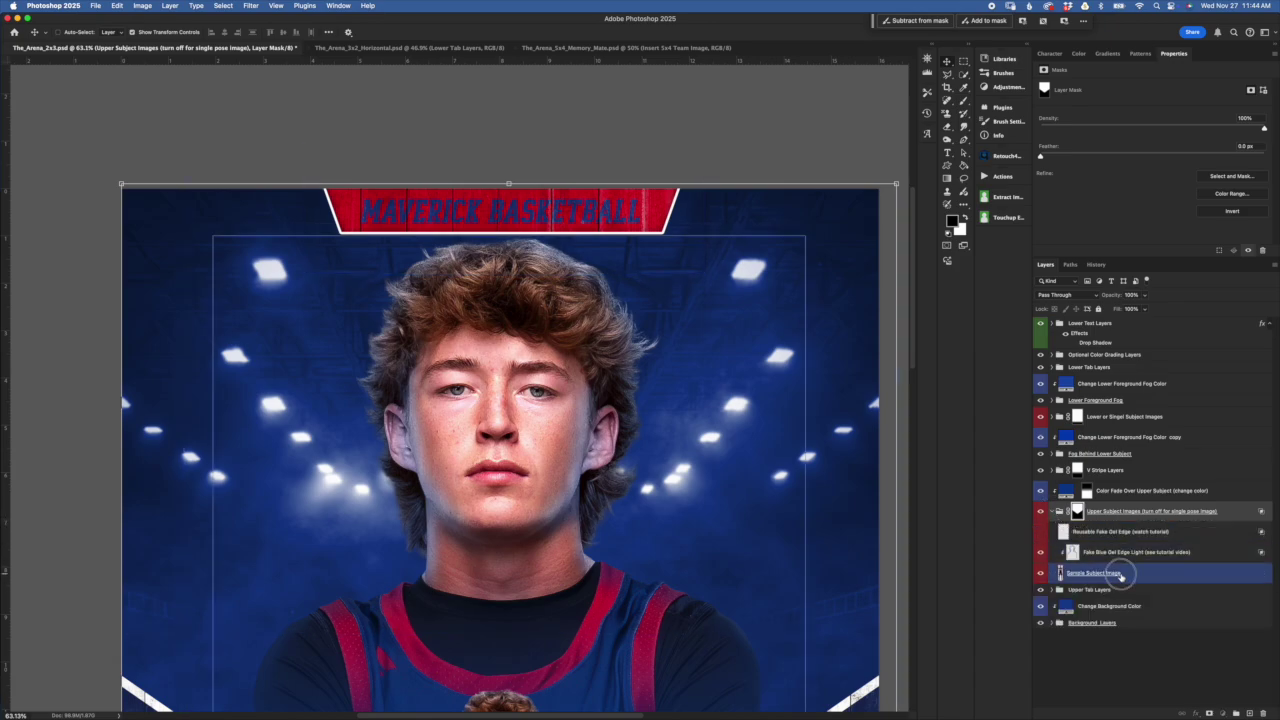
key("super+minus")
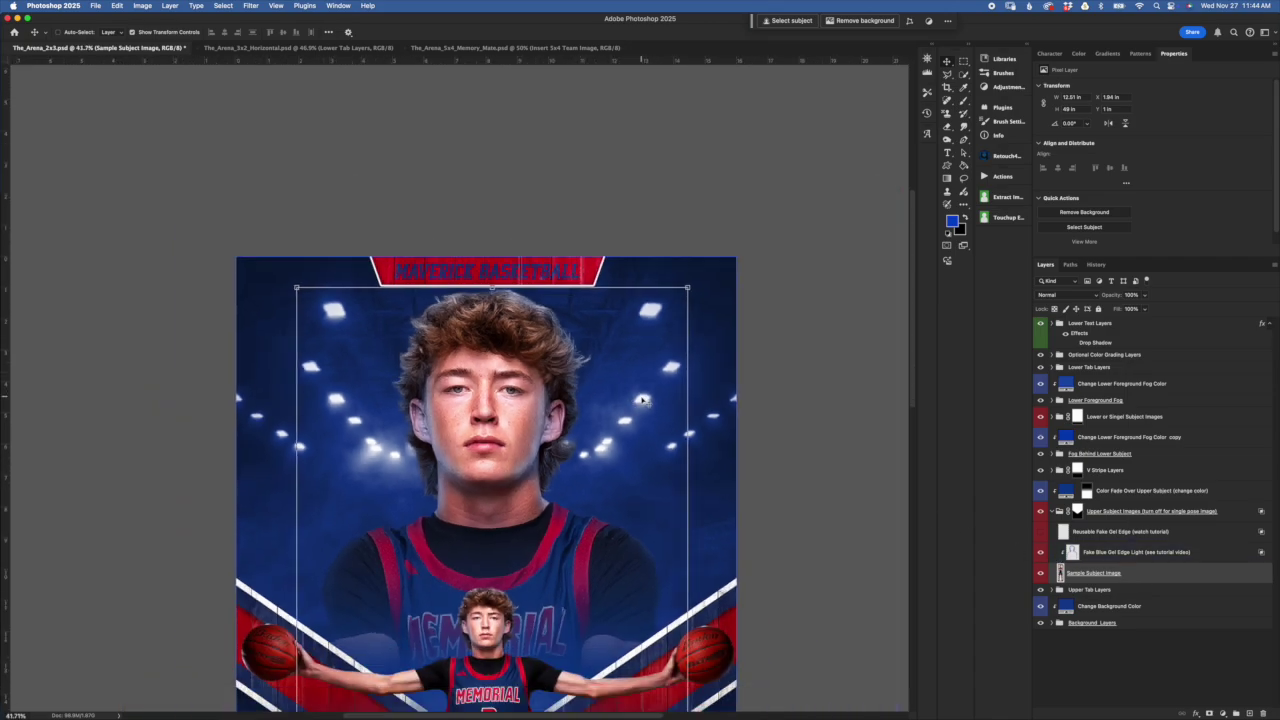
key("super+minus")
key("super+0")
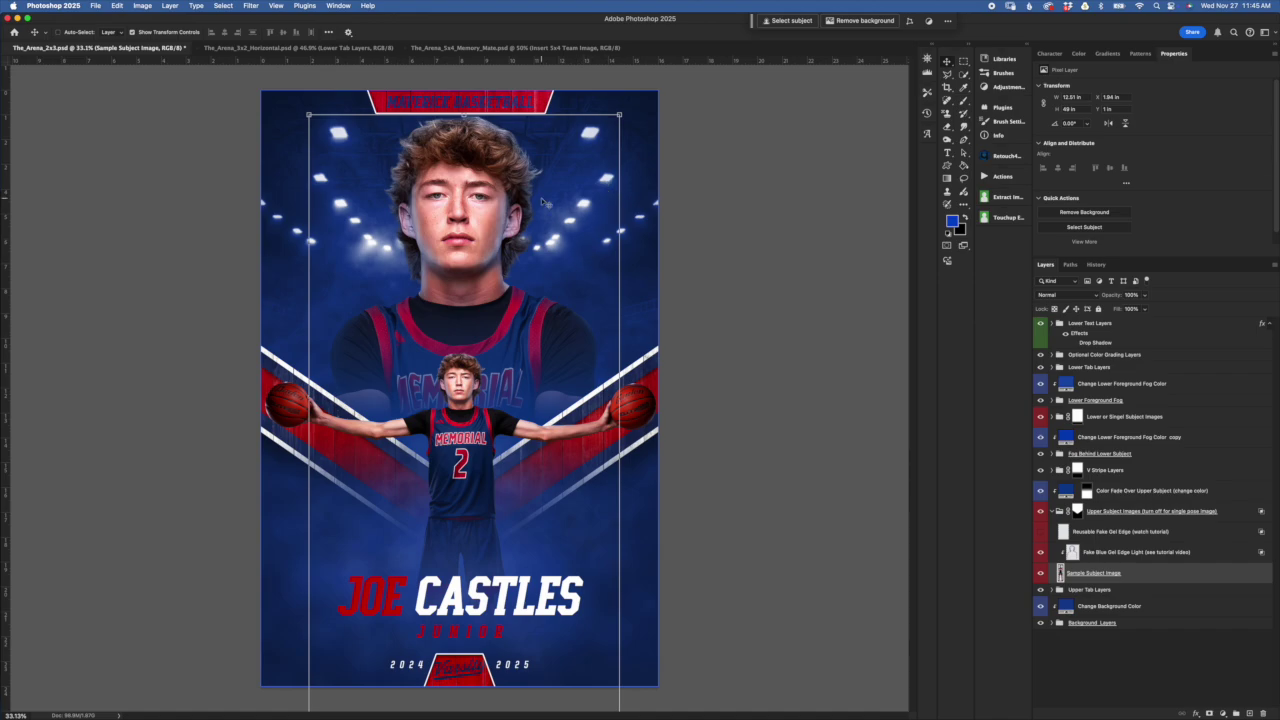
Toggle the Fake Blue Gel Edge Light visibility off and on repeatedly to compare
left_click(1137, 555)
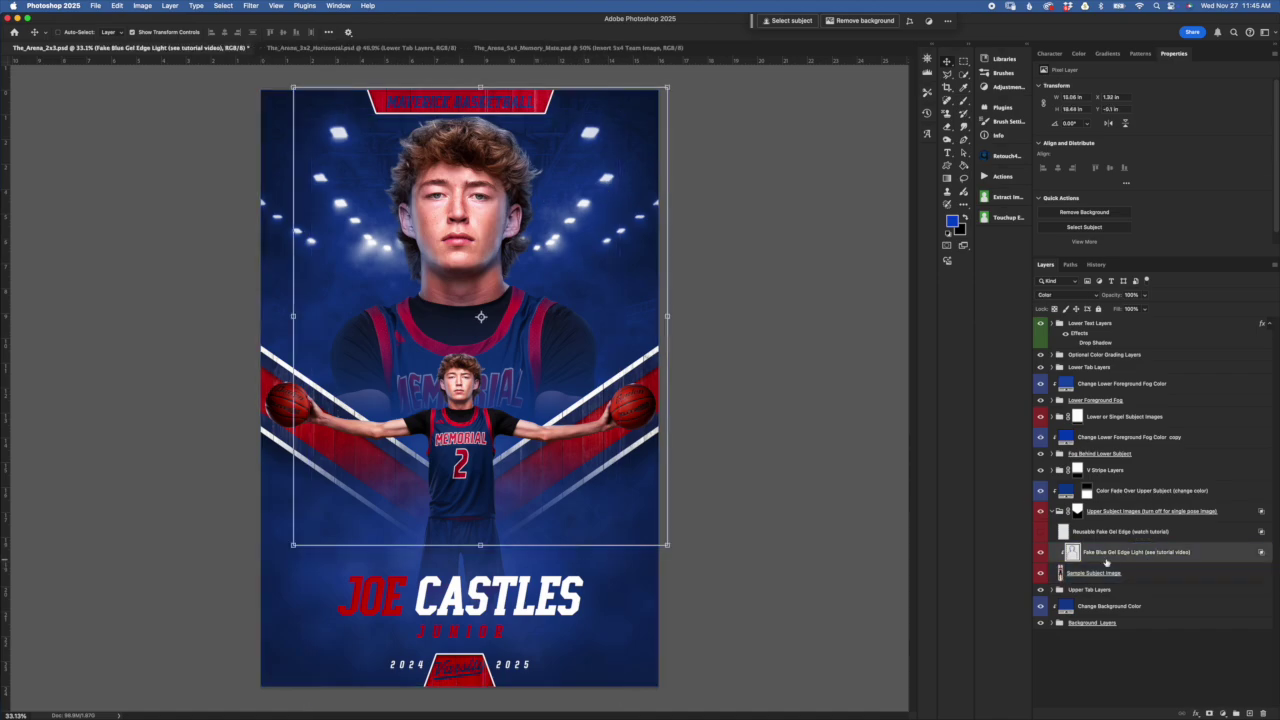
left_click(1142, 578)
left_click(1140, 558)
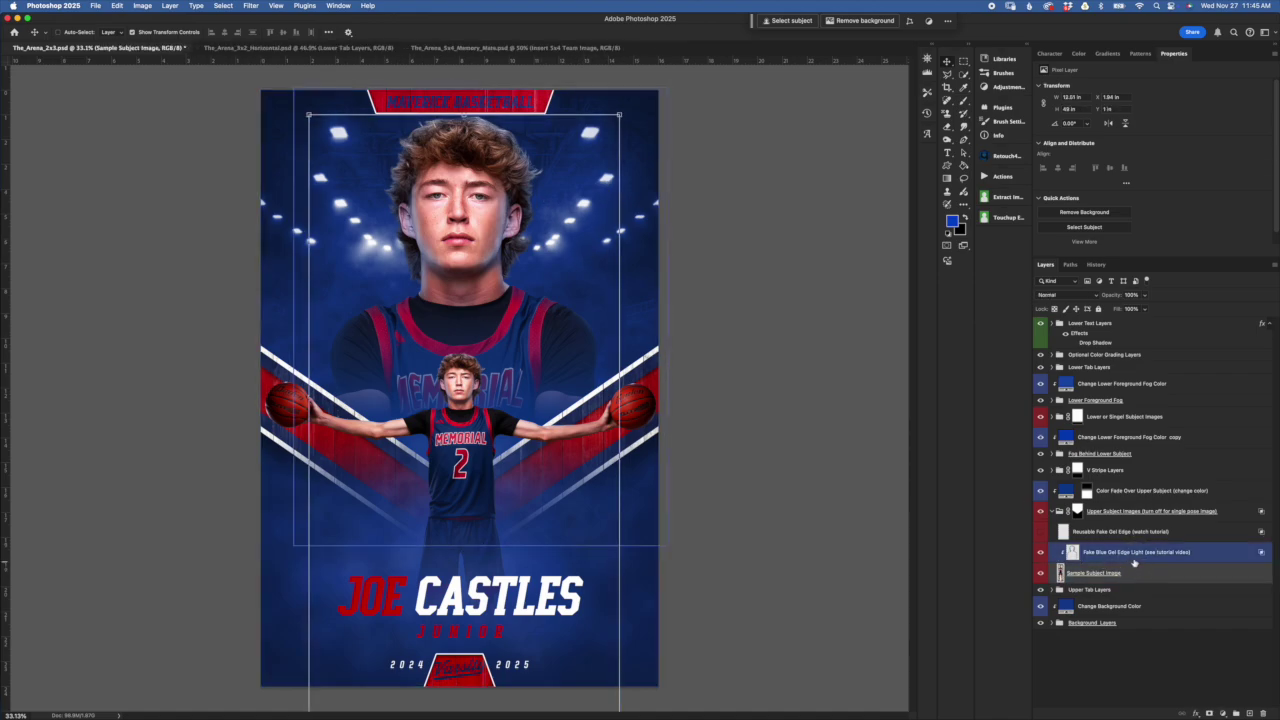
left_click(1040, 553)
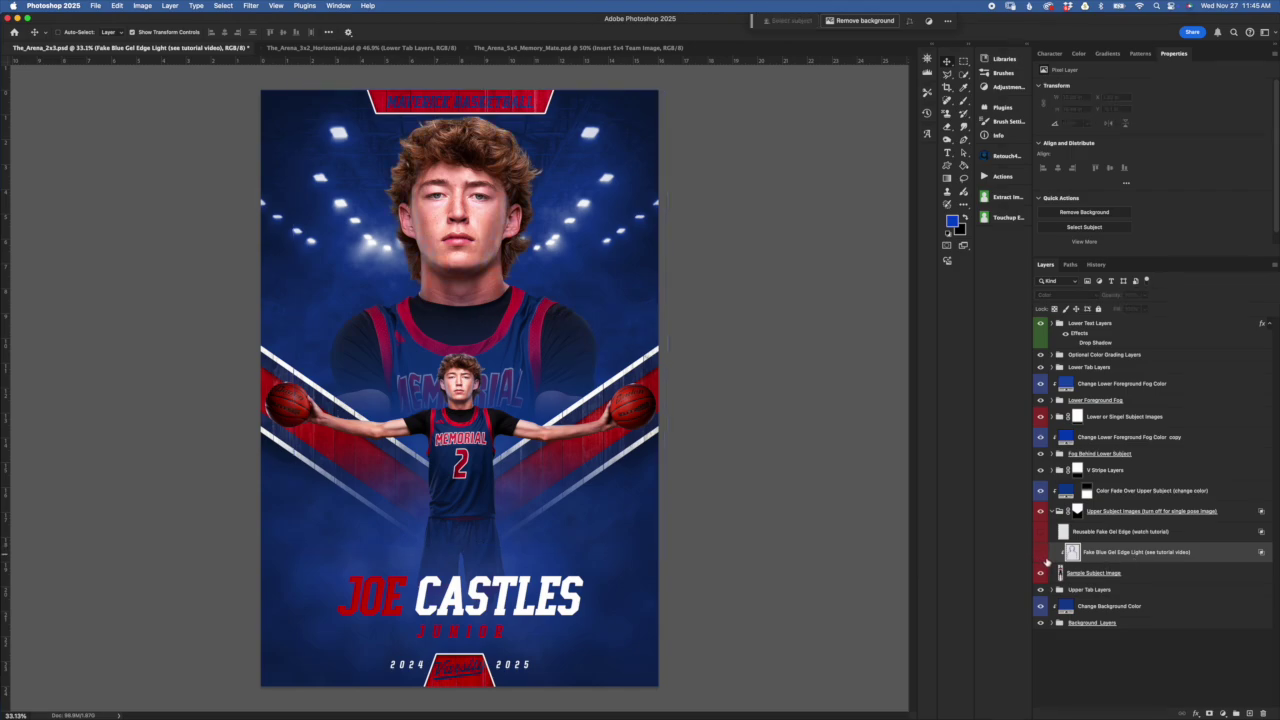
left_click(1040, 556)
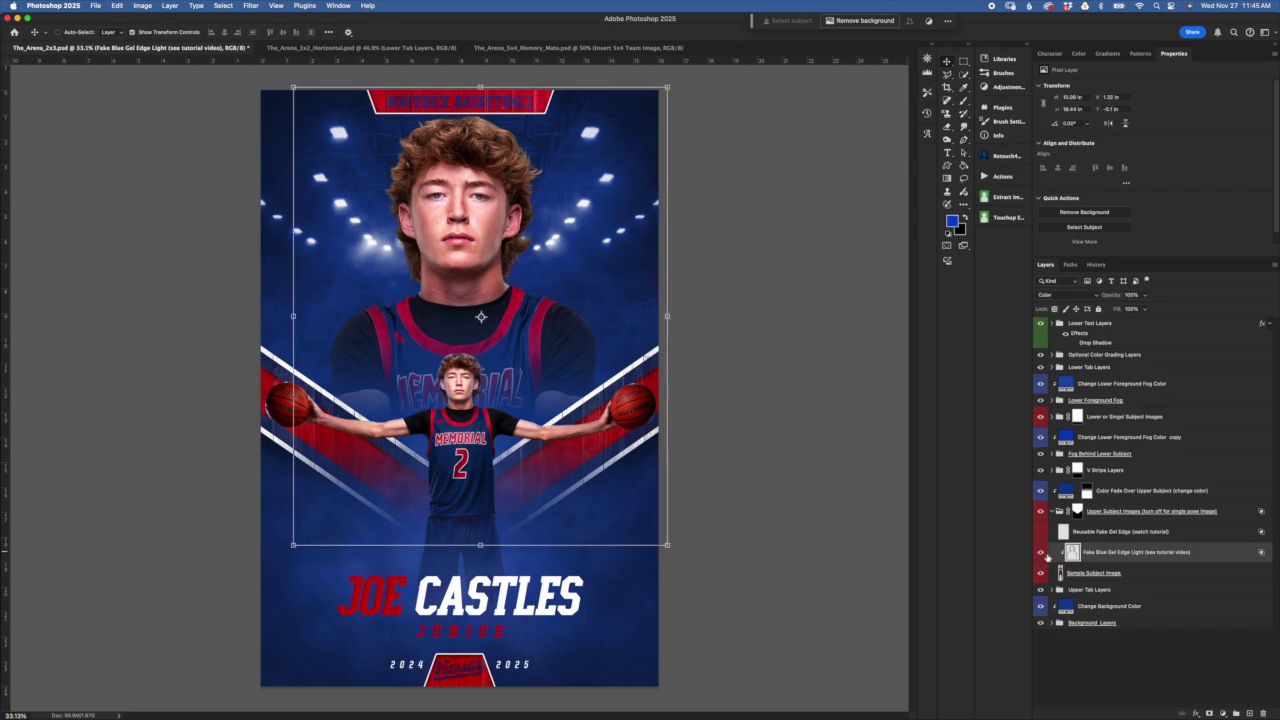
left_click(1041, 555)
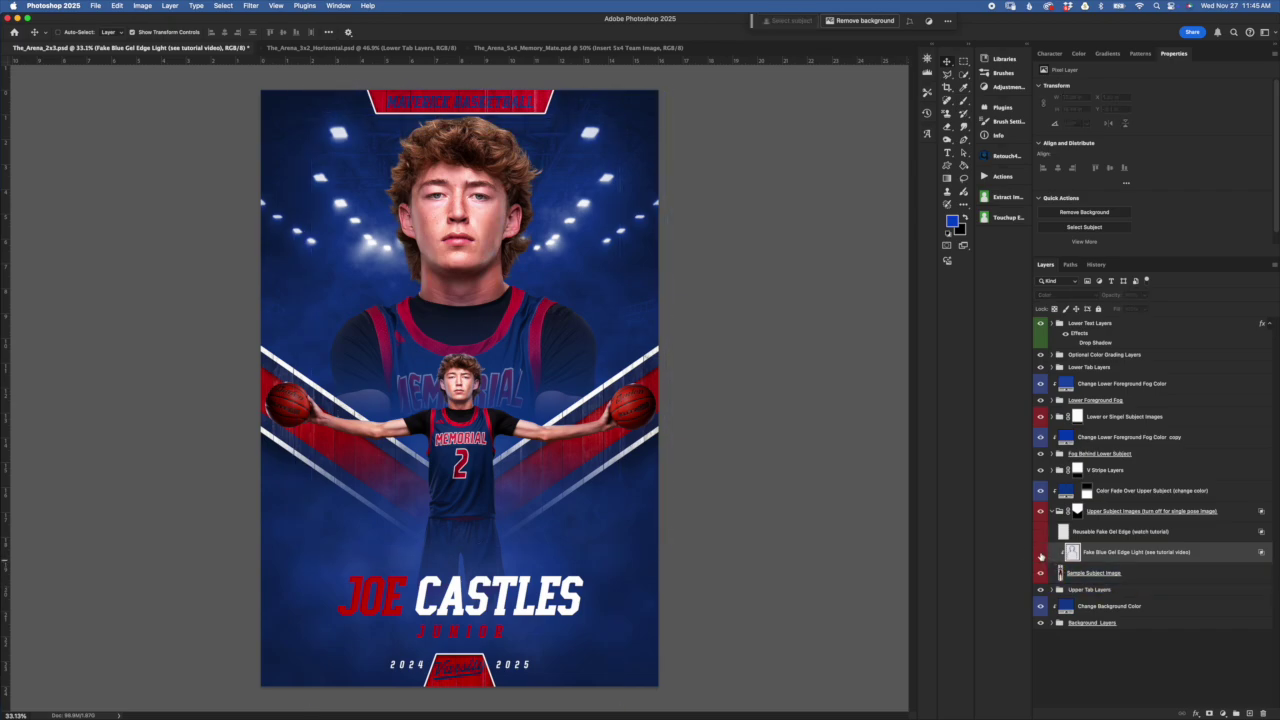
left_click(1041, 555)
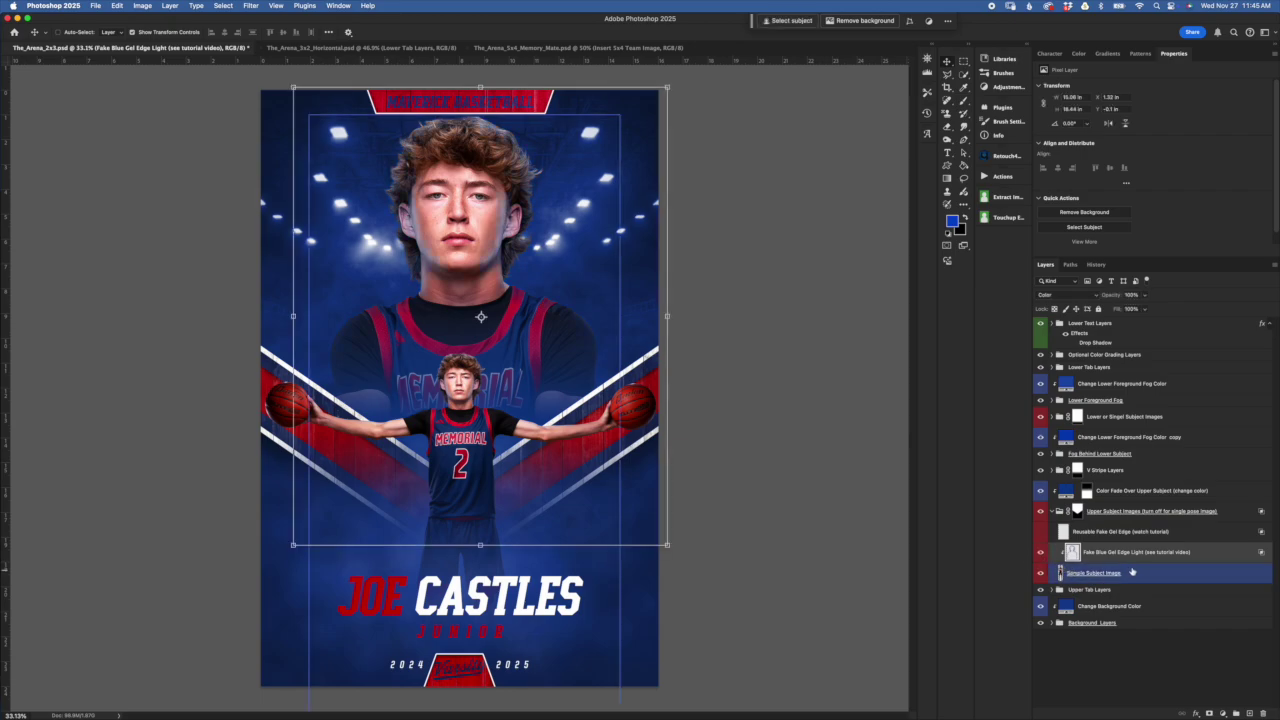
left_click(1086, 556)
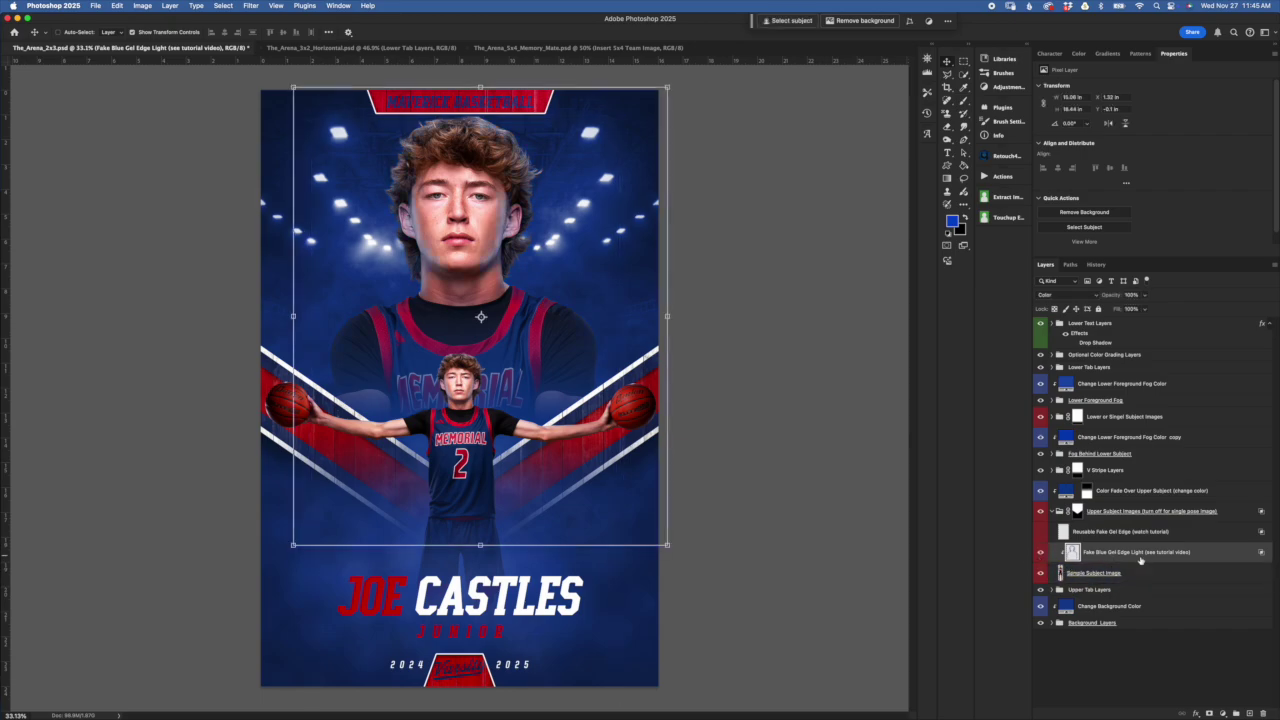
left_click(1041, 552)
left_click(1041, 552)
left_click(1040, 553)
left_click(1040, 553)
key("super+comma")
Make the Reusable Fake Gel Edge layer visible and review the group's layers
left_click(1110, 532)
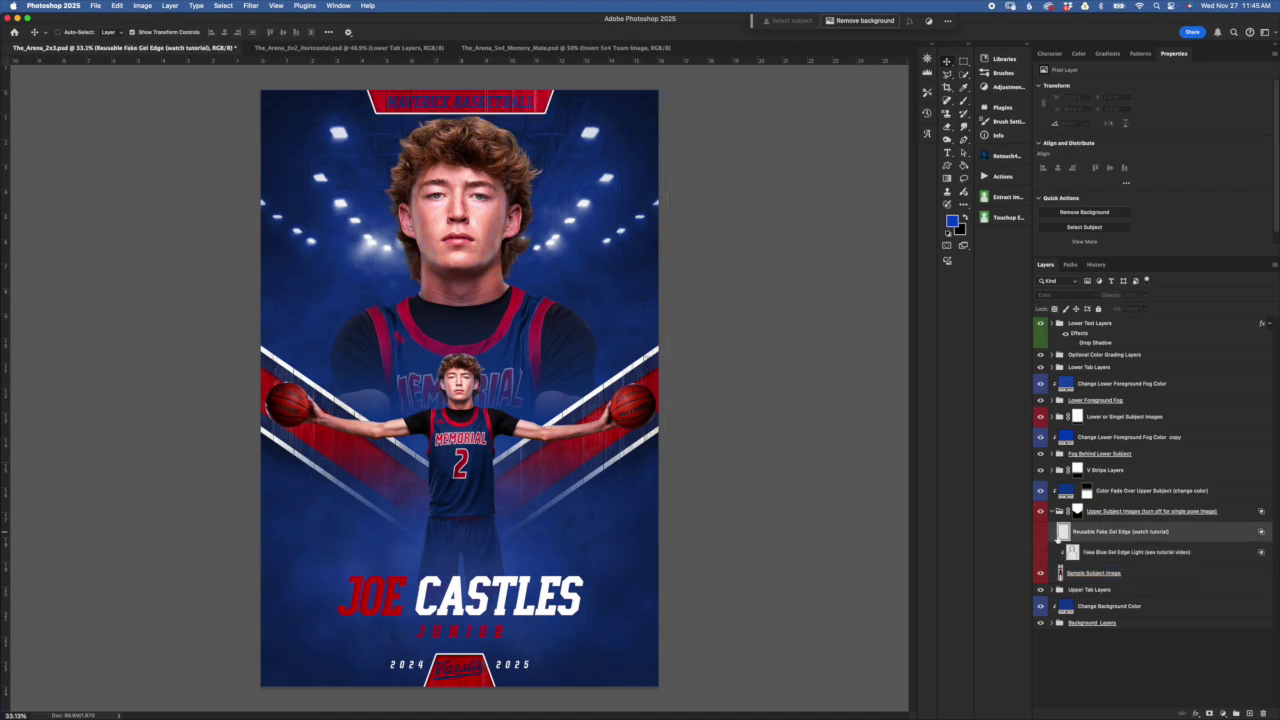
left_click(1041, 534)
left_click(1202, 575)
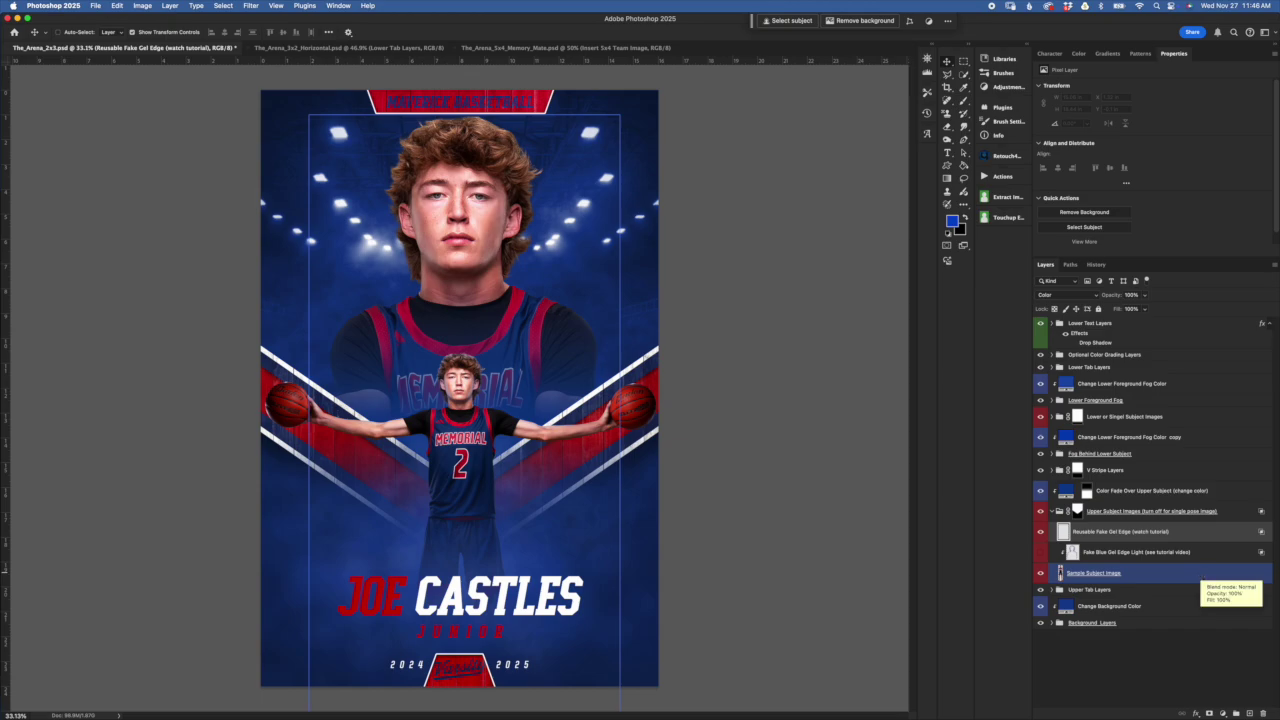
left_click(1092, 511)
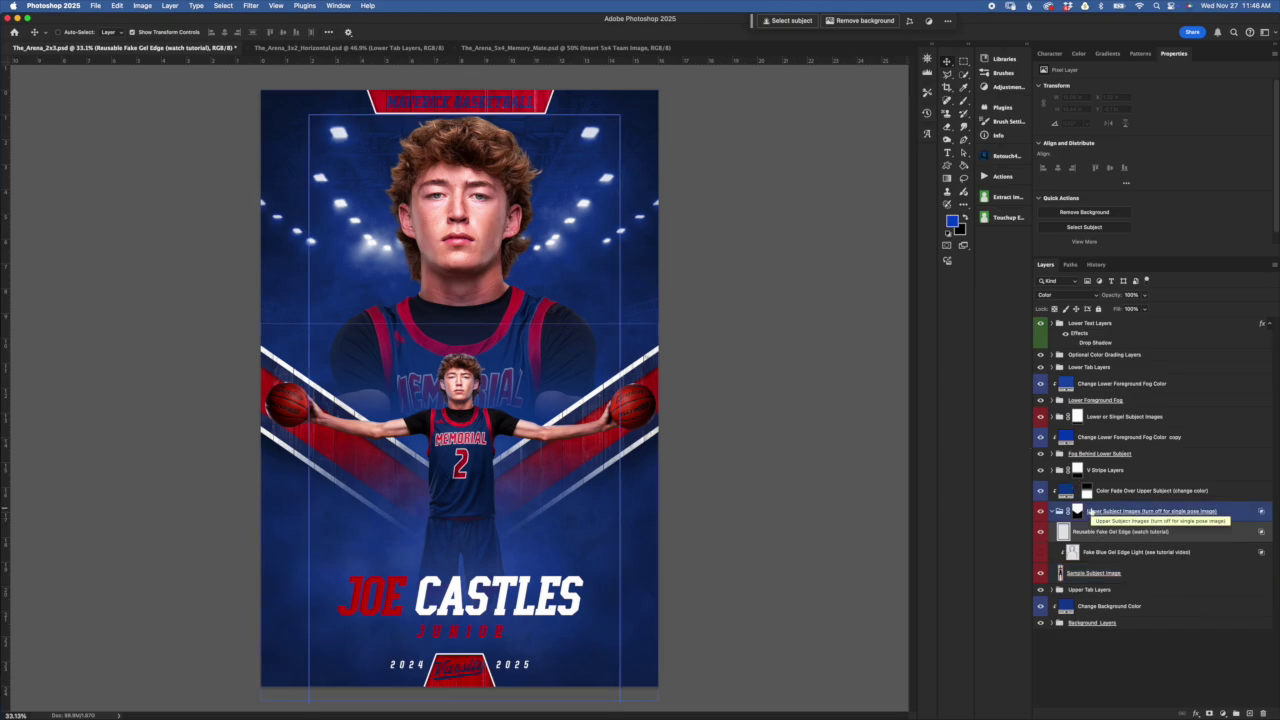
left_click(1076, 531)
left_click(1049, 555)
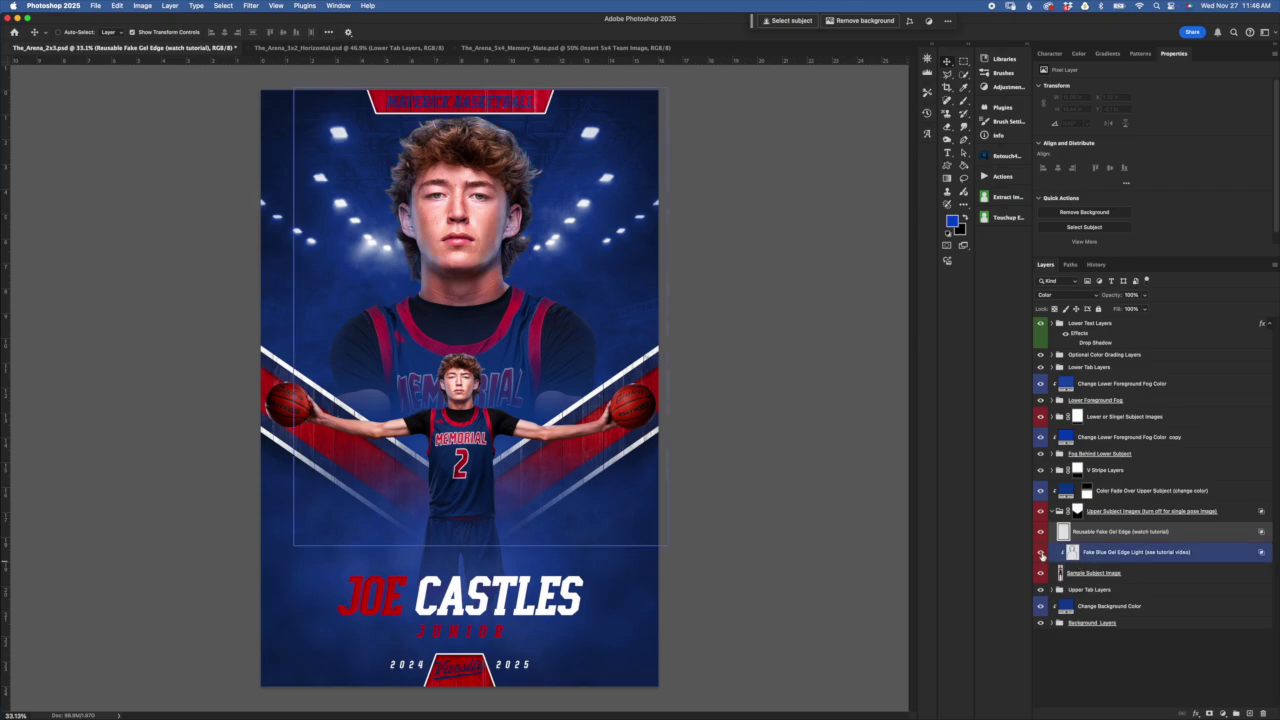
left_click(1101, 549, "super")
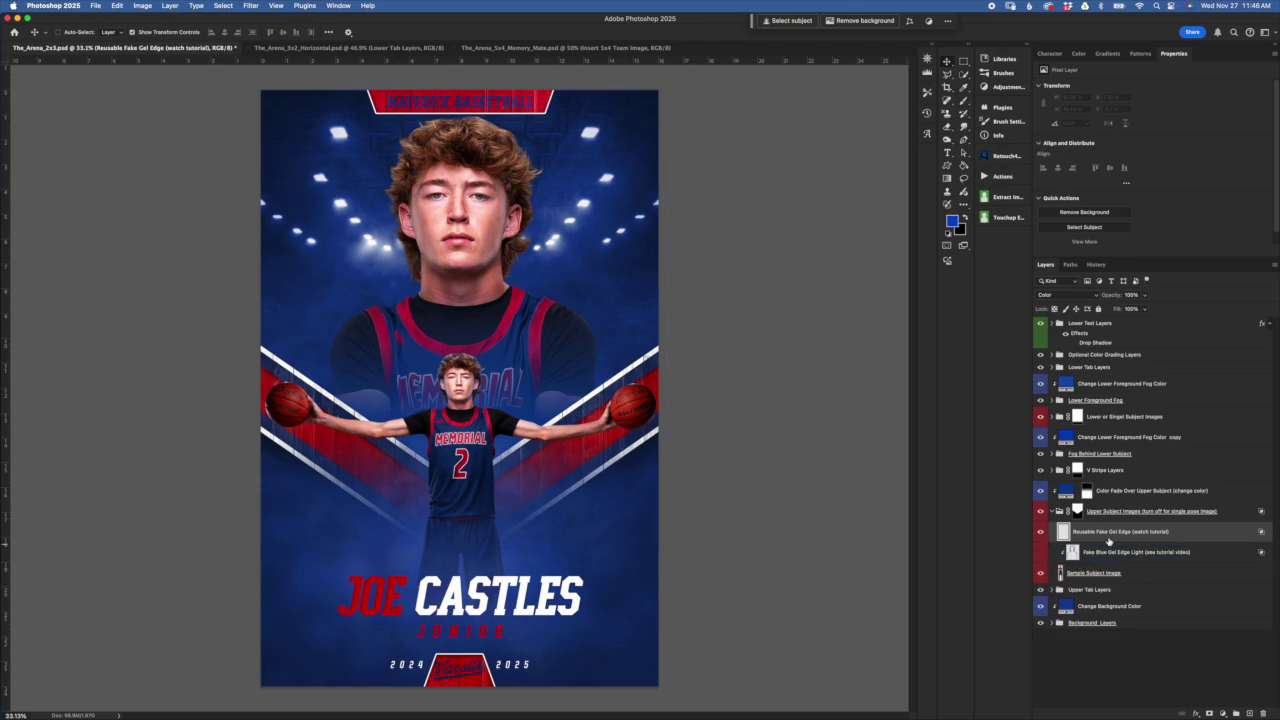
Duplicate the Reusable Fake Gel Edge layer
right_click(1178, 533)
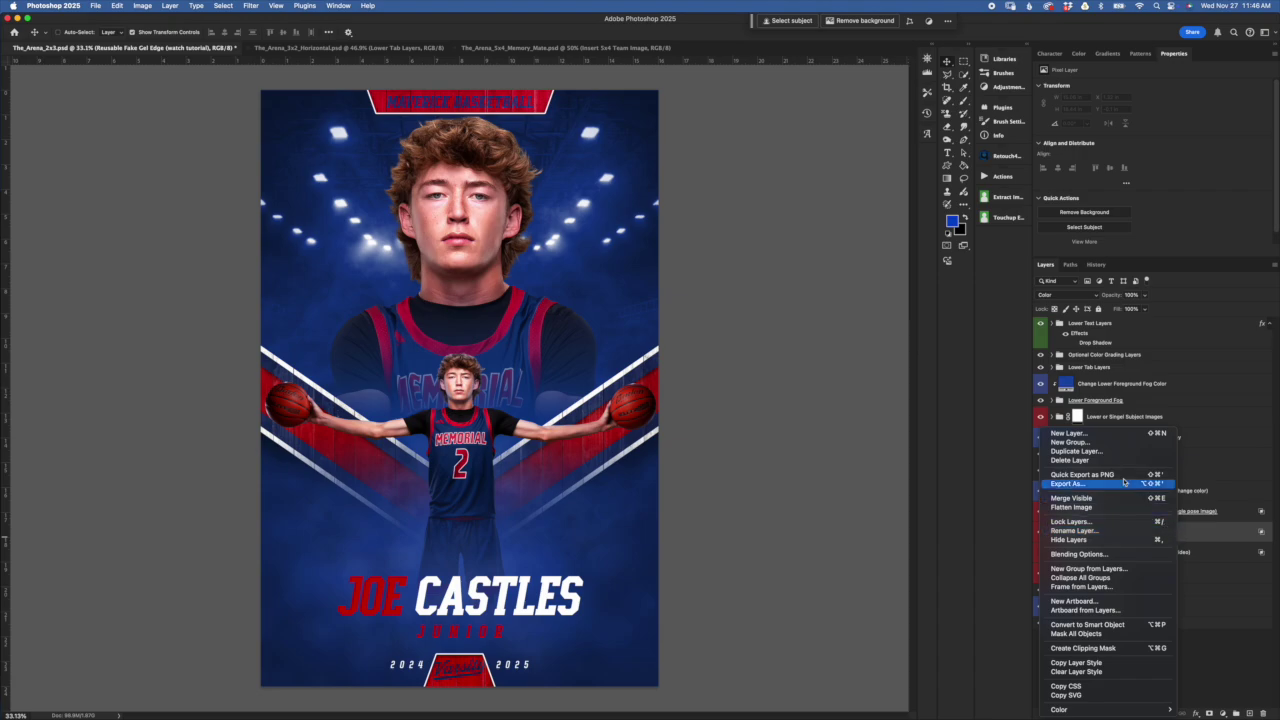
left_click(1100, 451)
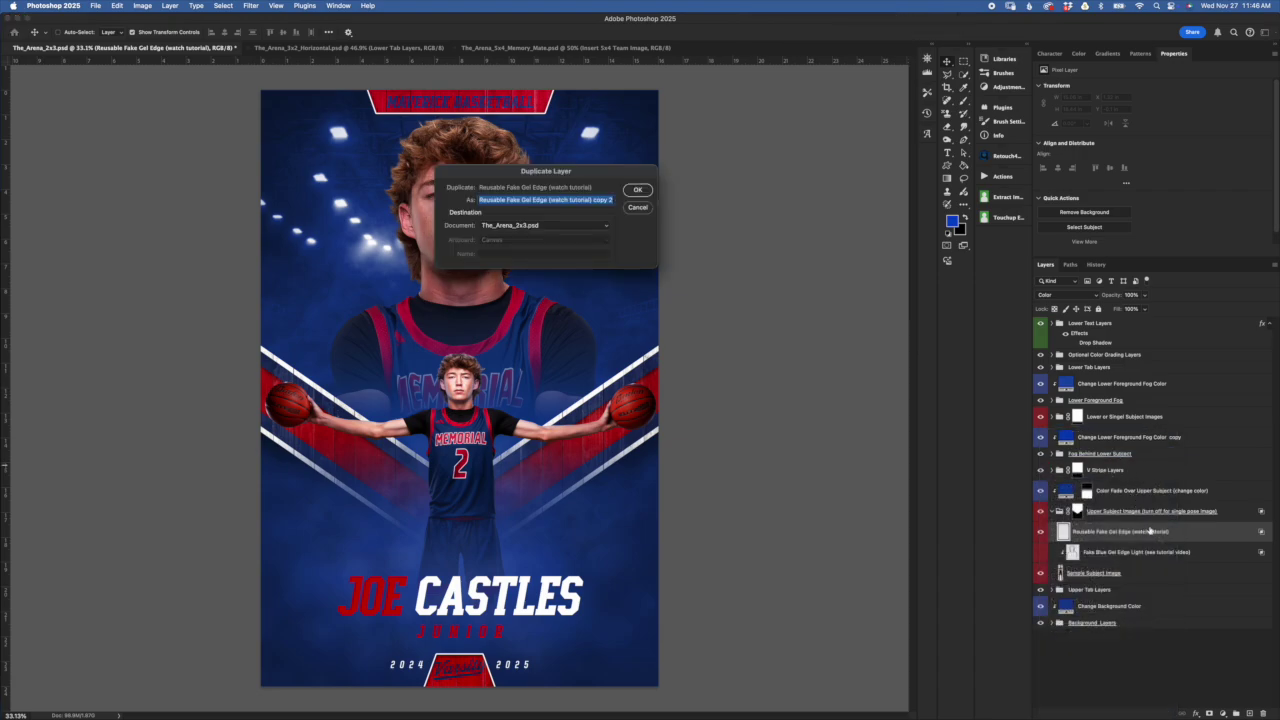
left_click(638, 190)
Drag the copy 2 gel edge layer to a lower position in the layer stack
left_click(1070, 532)
left_click(1123, 596)
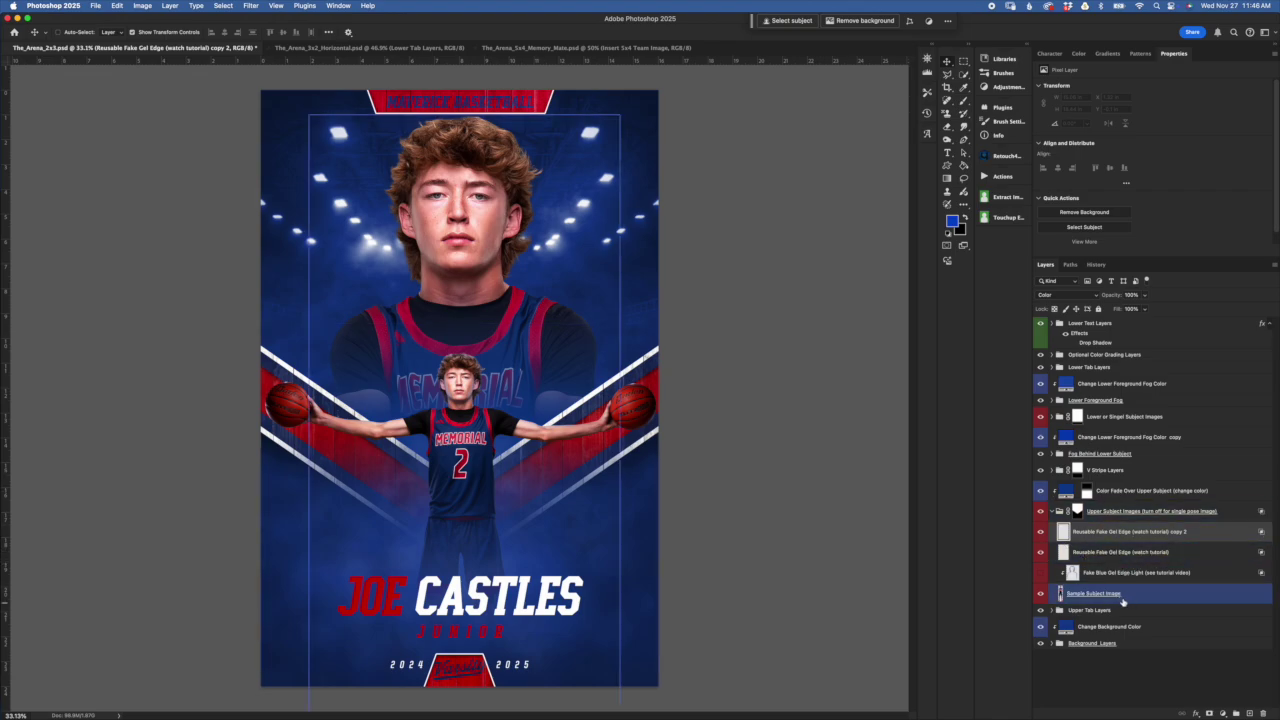
left_click(1124, 552)
left_click(1126, 568, "super")
left_click(1124, 566, "super")
left_click(1114, 568, "super")
left_click(1133, 592, "super")
left_click(1135, 578, "super")
left_click(1104, 552, "super")
left_click(1104, 550, "super")
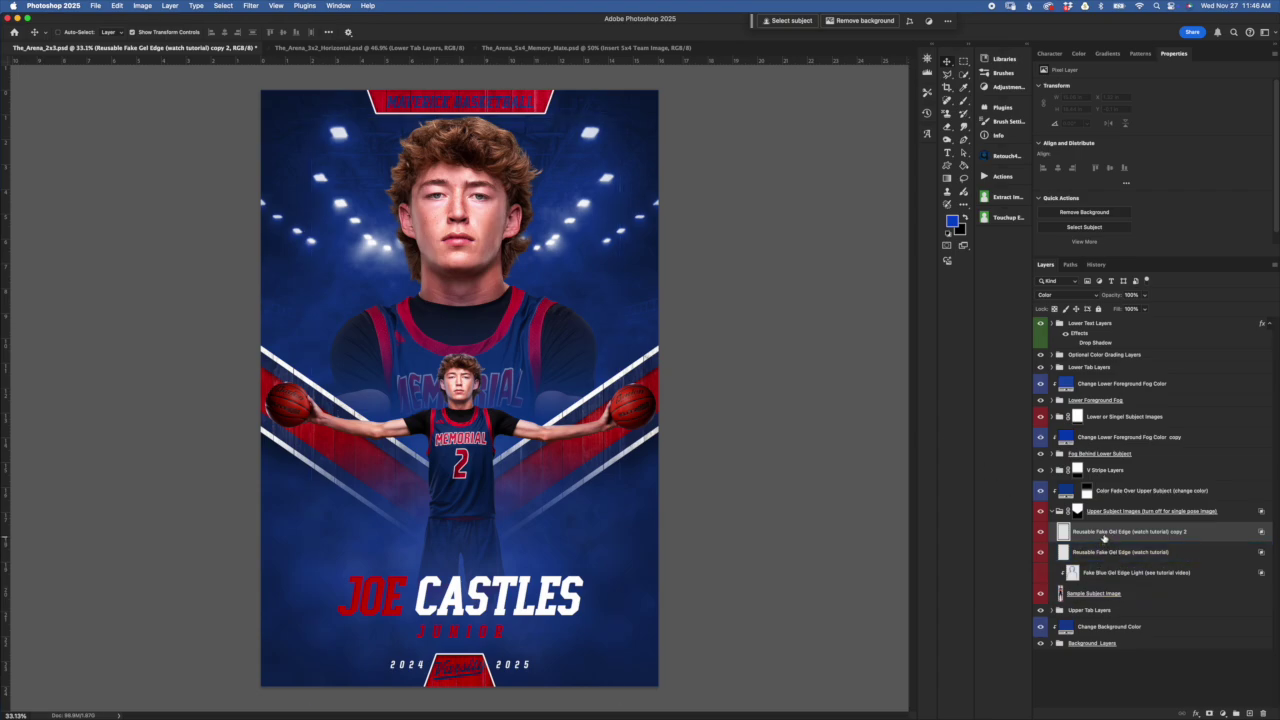
left_click(1107, 540)
left_click_drag(1108, 538, 1100, 598)
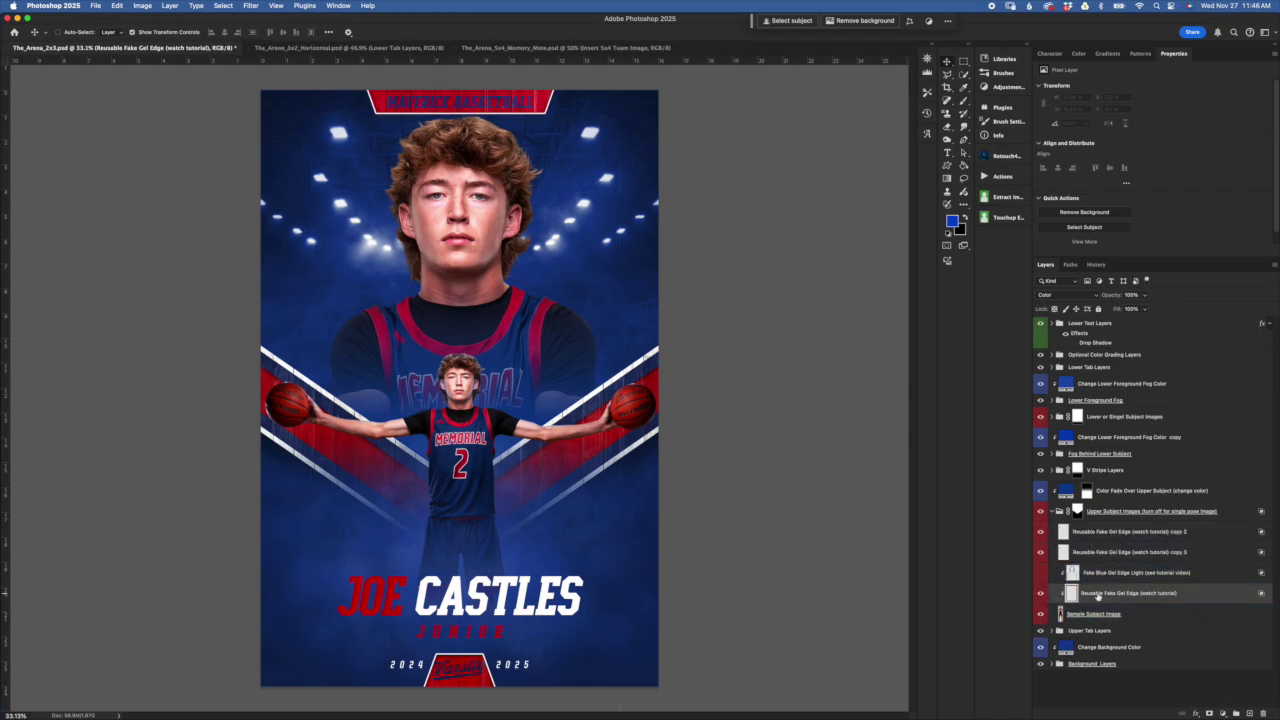
Create a clipping mask on Reusable Fake Gel Edge to the layer below
left_click(1108, 574)
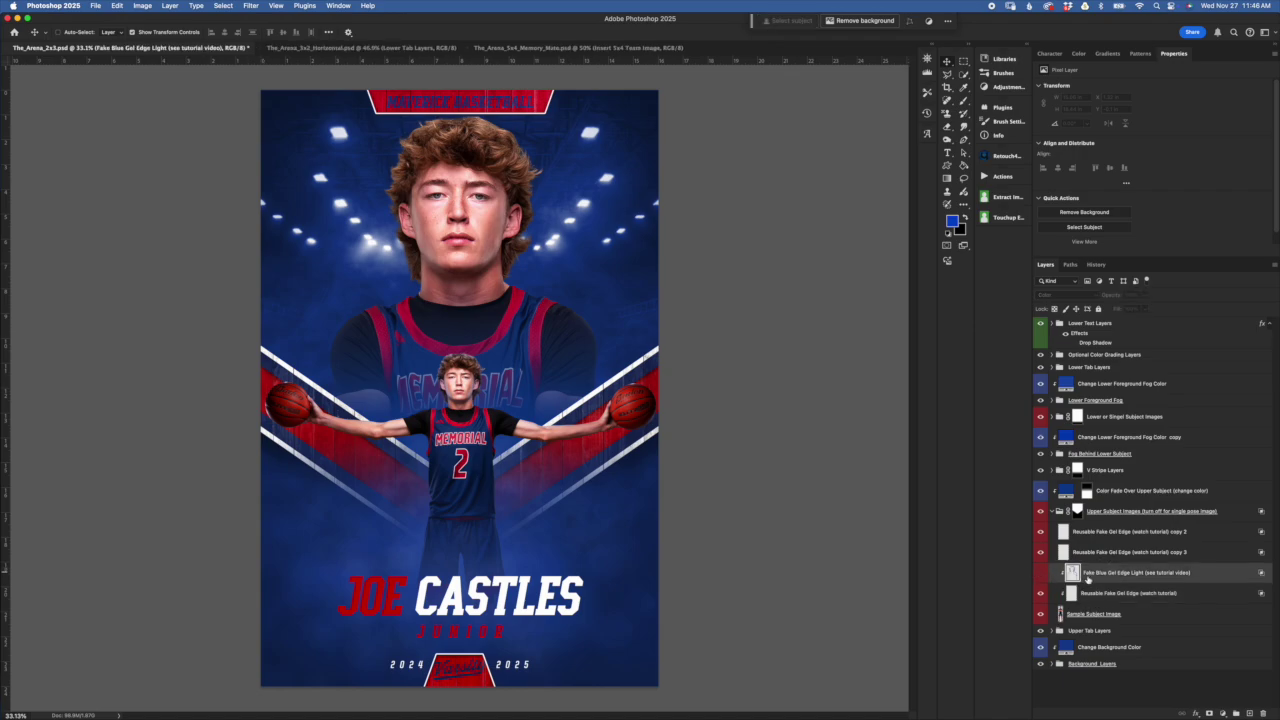
left_click(1113, 613)
left_click(1105, 595)
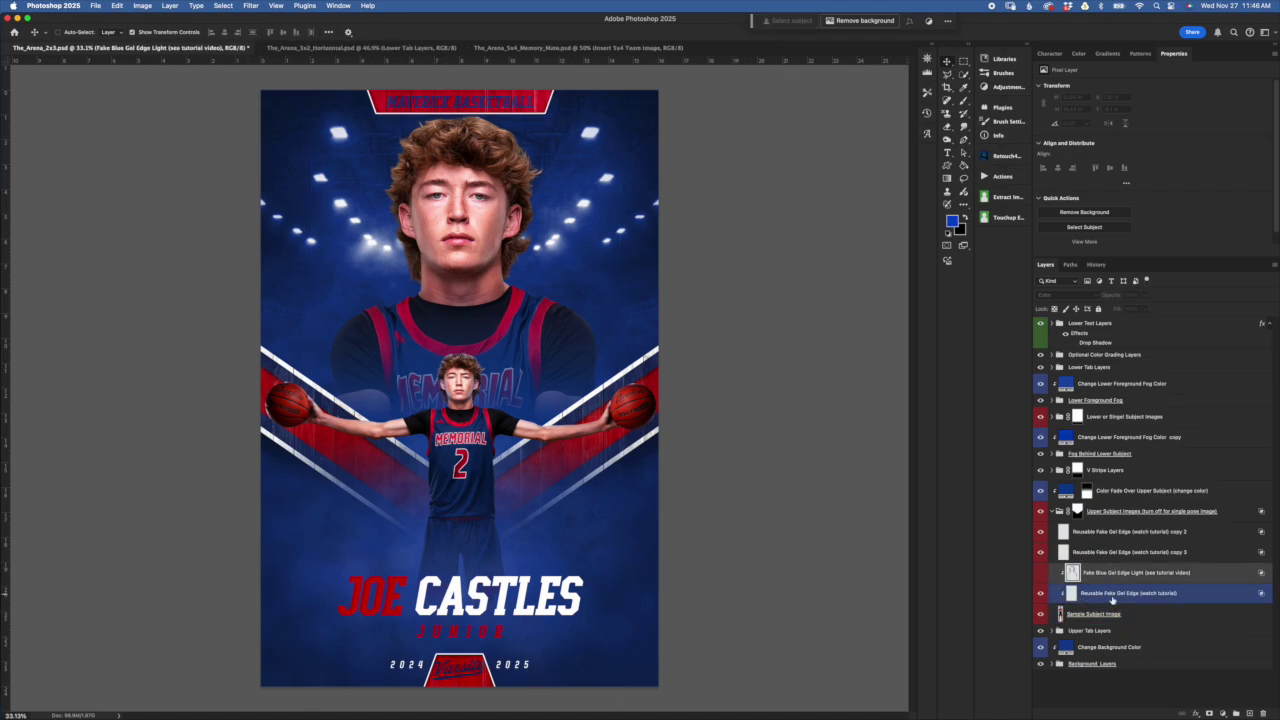
left_click(1120, 602, "alt")
left_click(1119, 607)
left_click(1085, 595)
right_click(1083, 594)
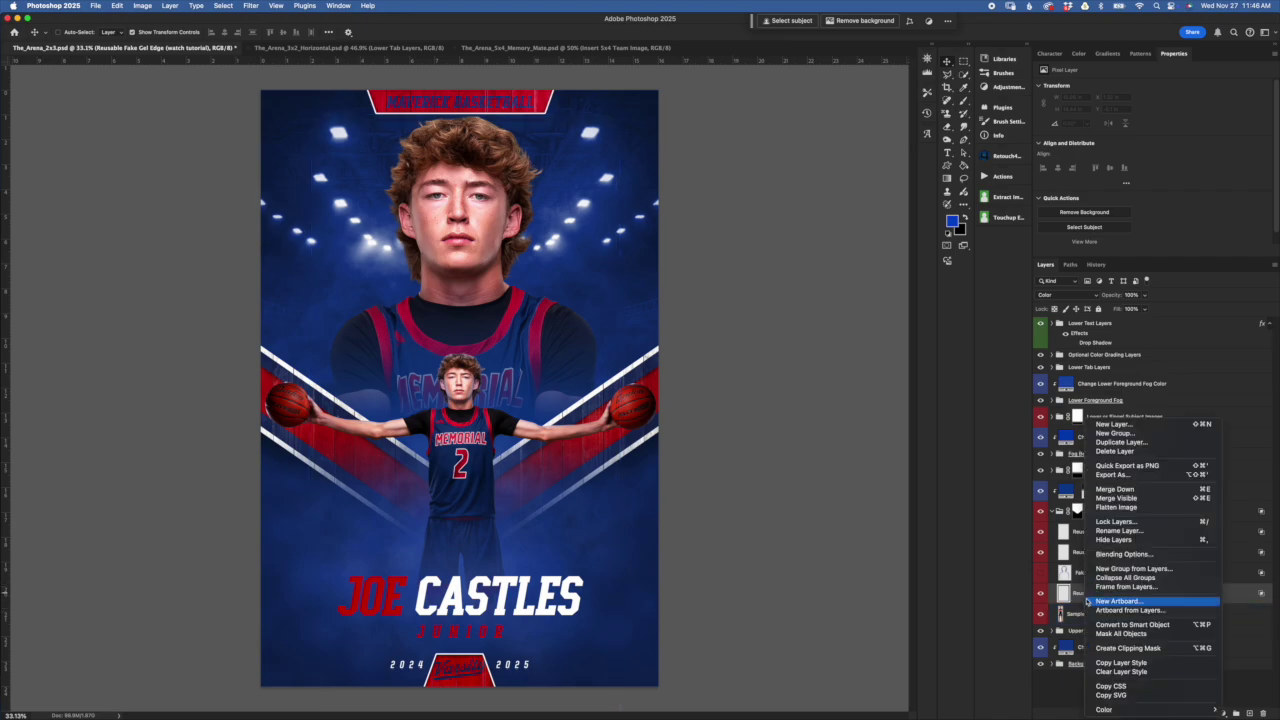
left_click(1128, 648)
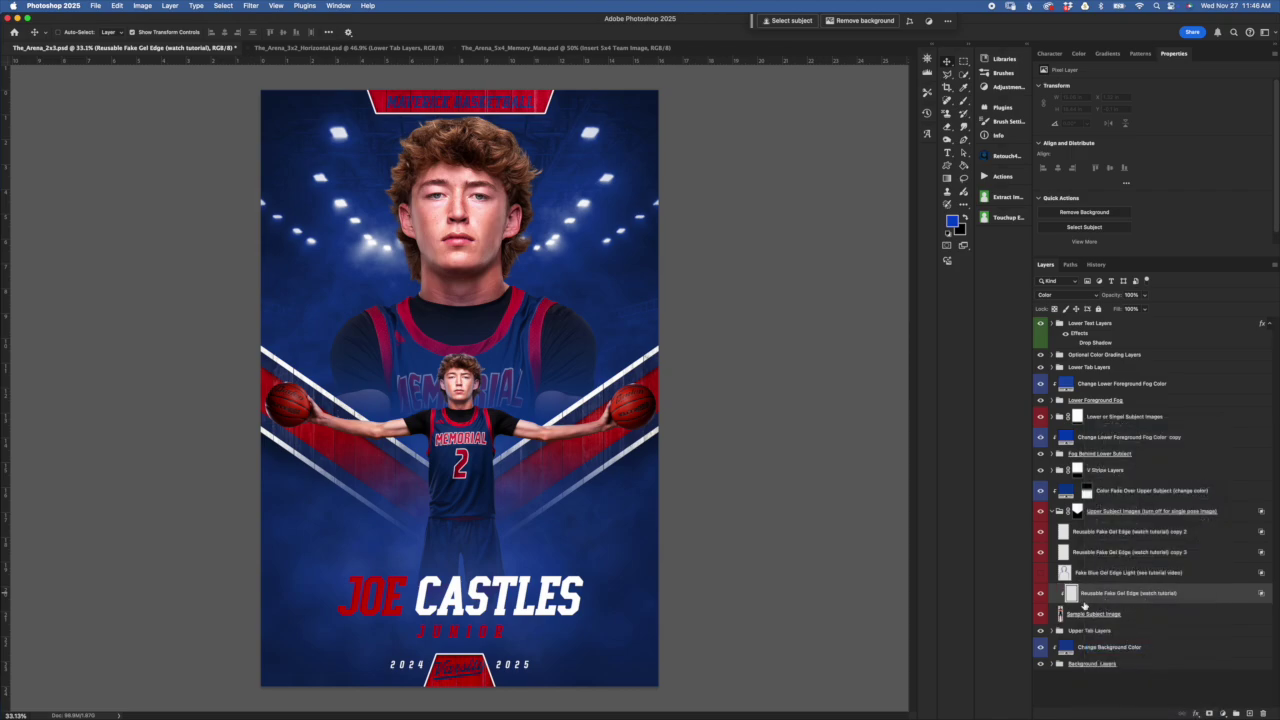
Undo the clipping mask and Alt-click clip Reusable Fake Gel Edge to Sample Subject Image
key("super+z")
left_click_drag(1099, 600, 1118, 601)
left_click(1118, 601, "alt")
left_click(1138, 615)
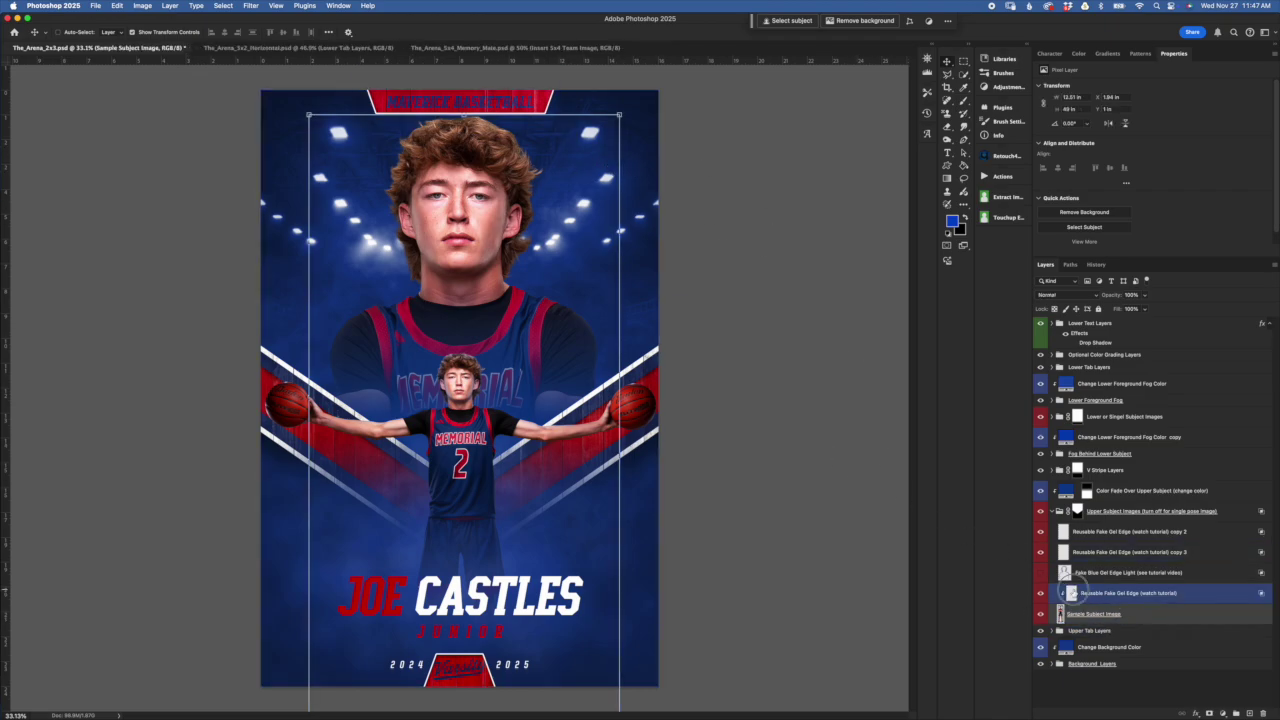
left_click(1073, 594)
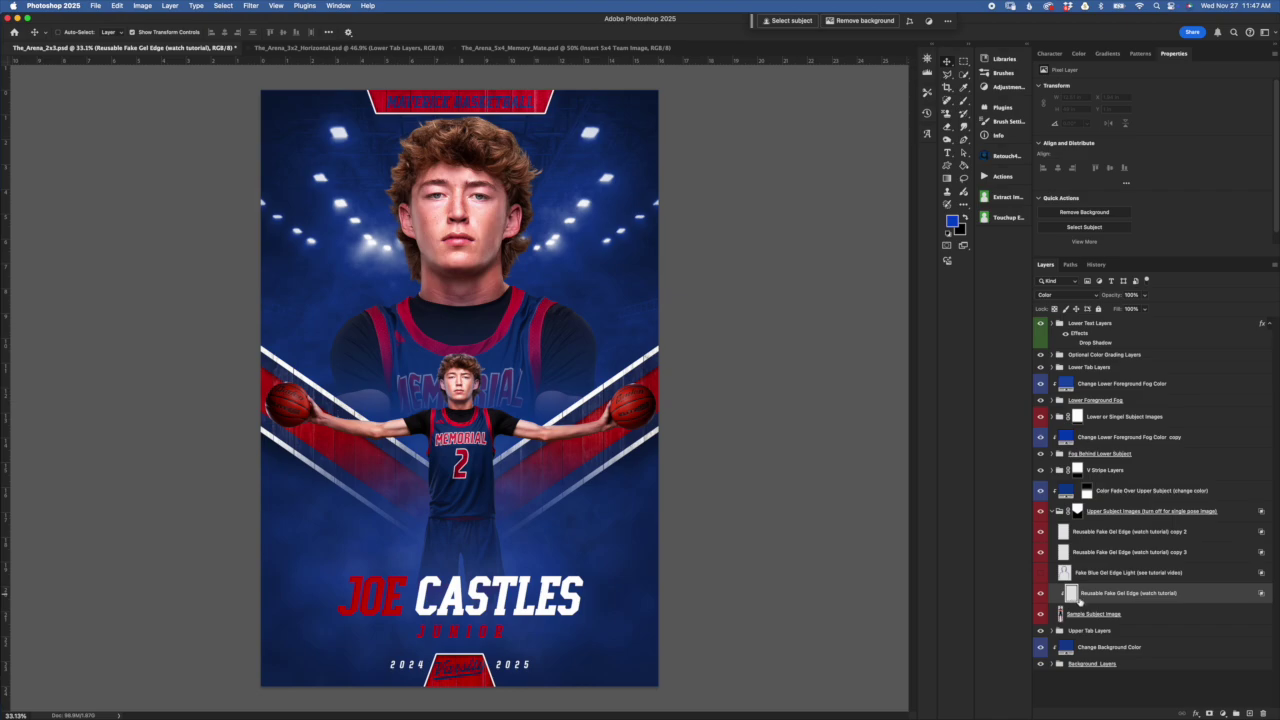
Inspect the gel edge layer's Blending Options and close them without changes
double_click(1195, 597)
left_click_drag(861, 291, 960, 283)
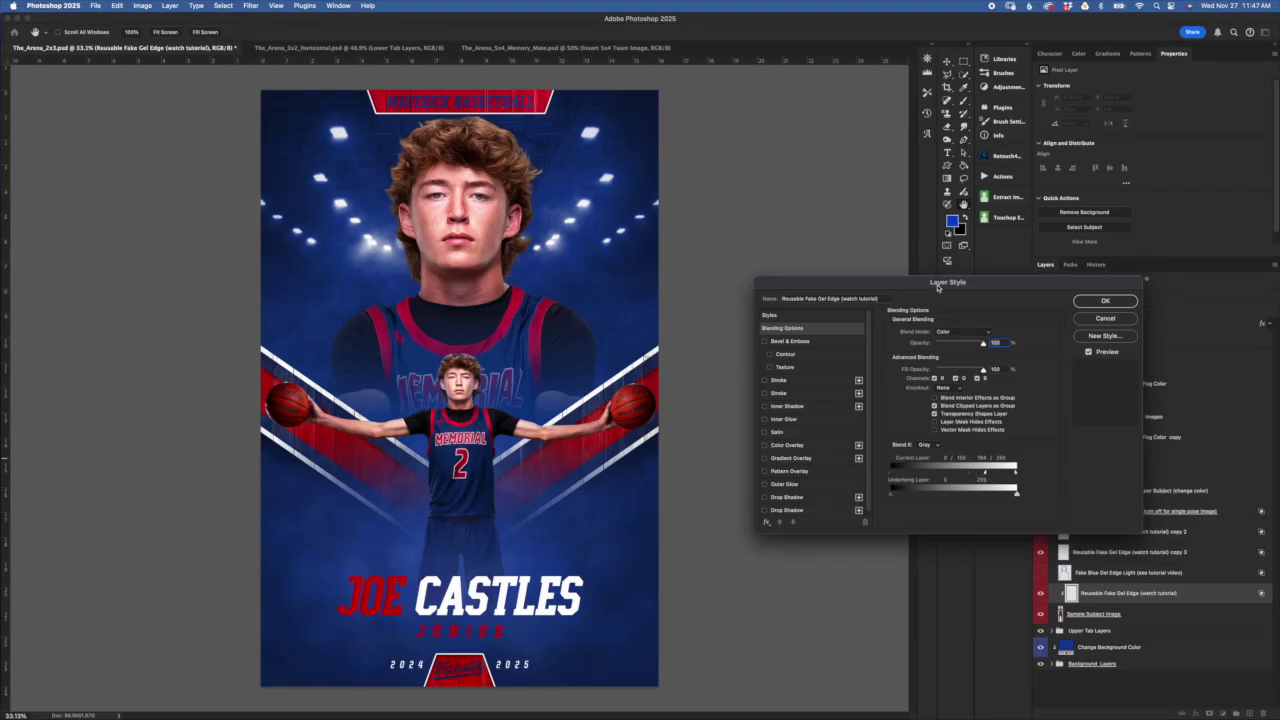
left_click_drag(938, 287, 934, 286)
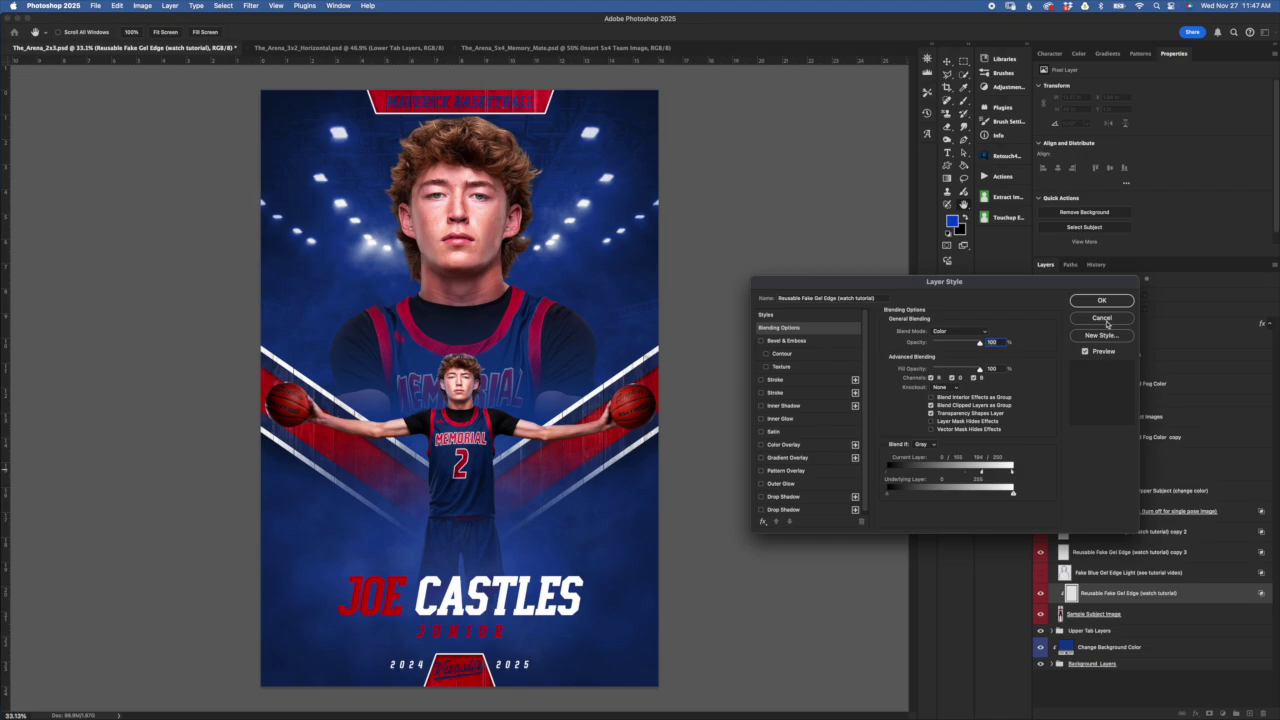
left_click(1102, 318)
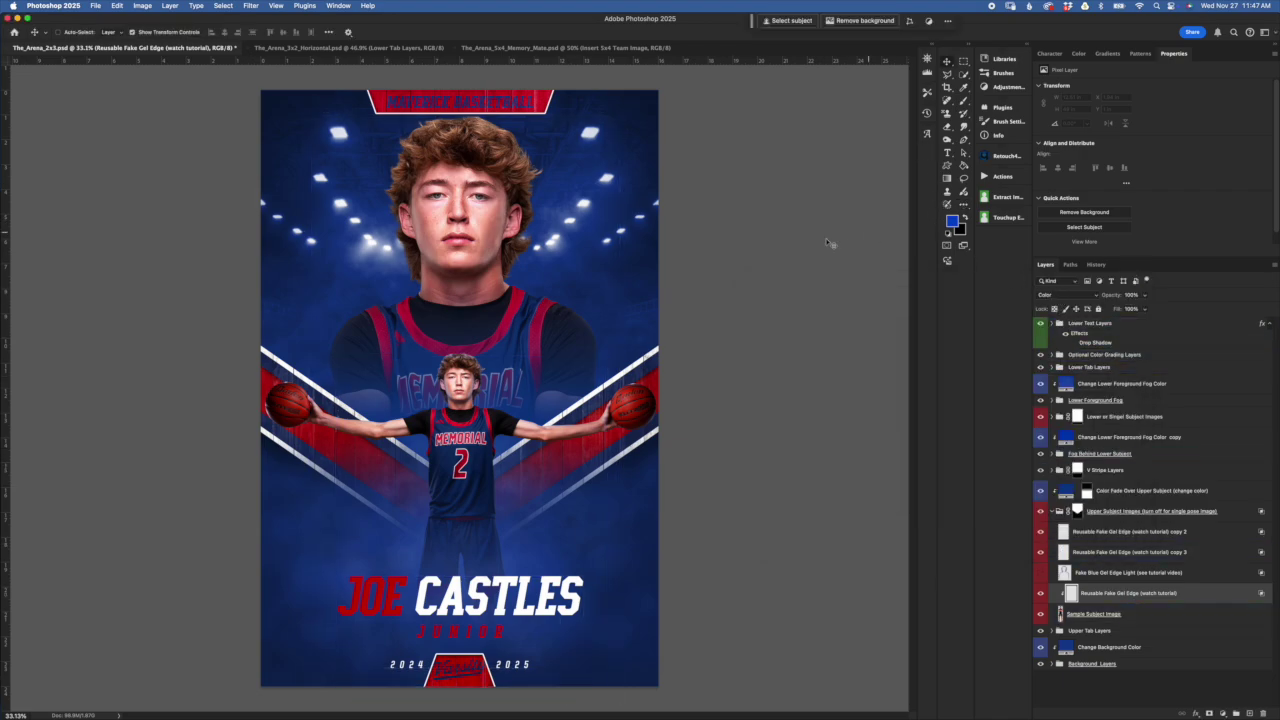
Set up the Brush with the DxB preset at 30% opacity and test a few soft dabs
left_click(963, 101)
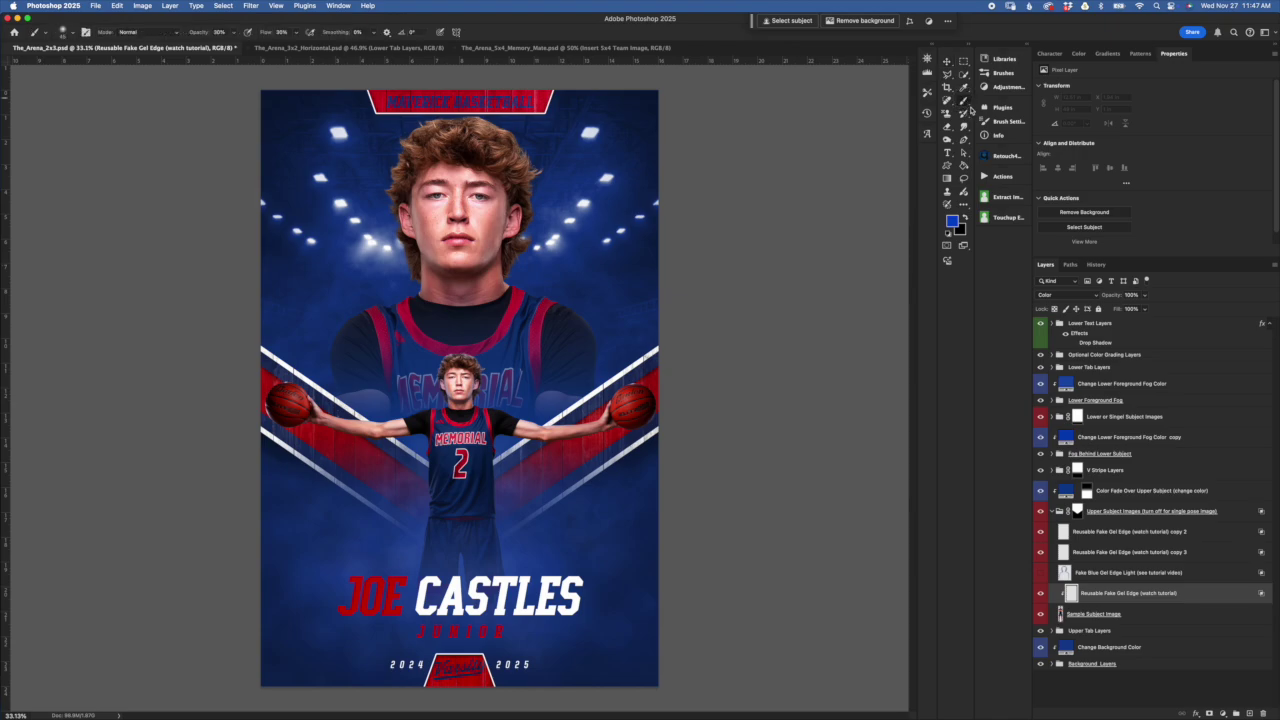
left_click(74, 34)
left_click(72, 225)
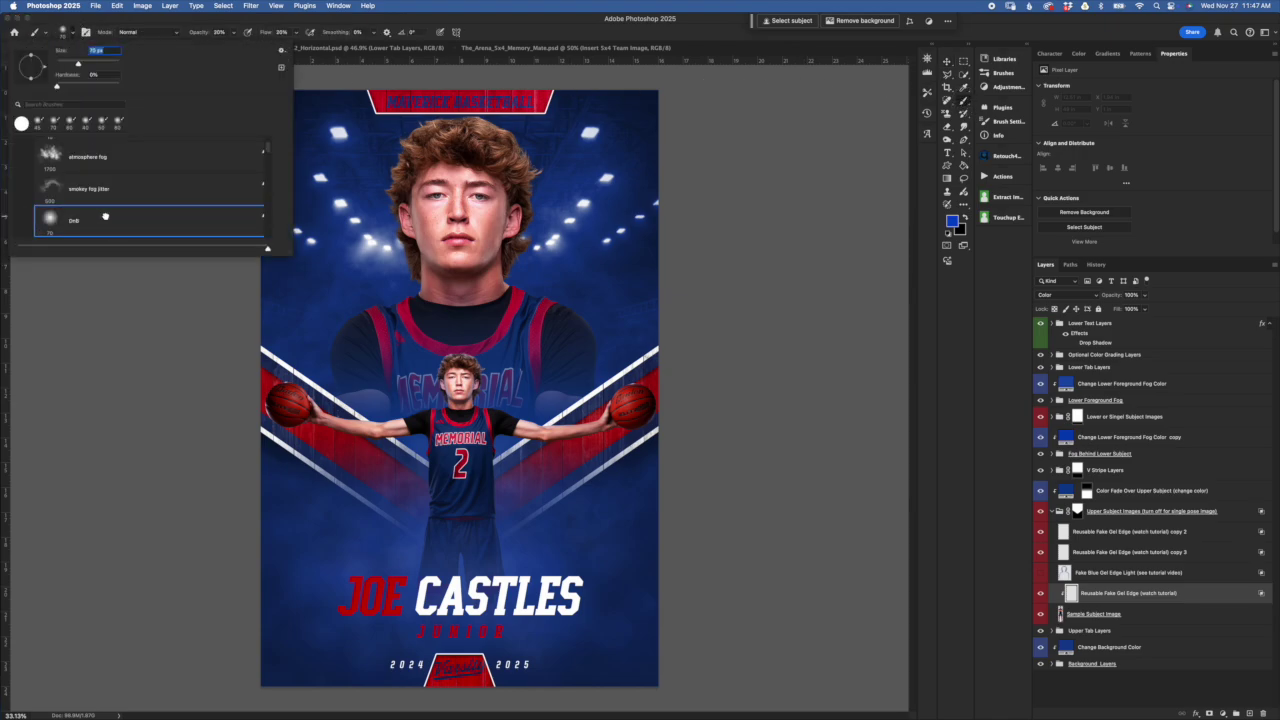
left_click(158, 17)
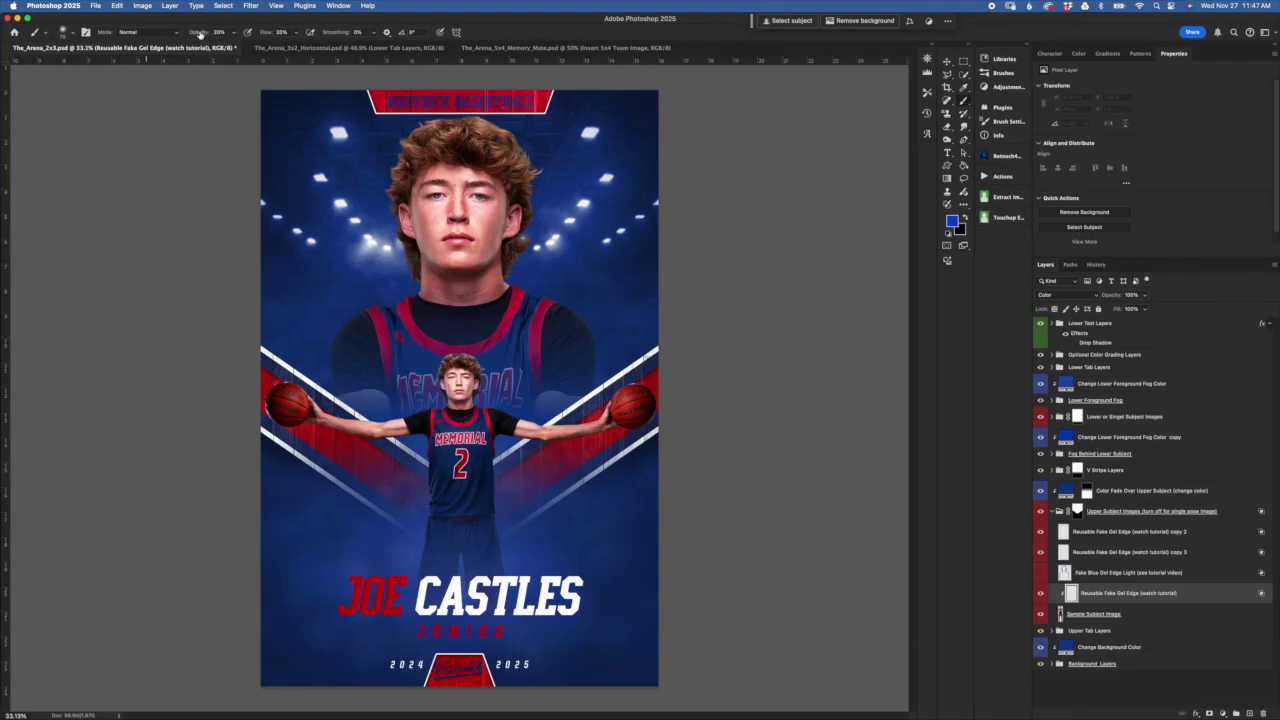
left_click(232, 36)
left_click(290, 32)
left_click_drag(504, 20, 506, 20)
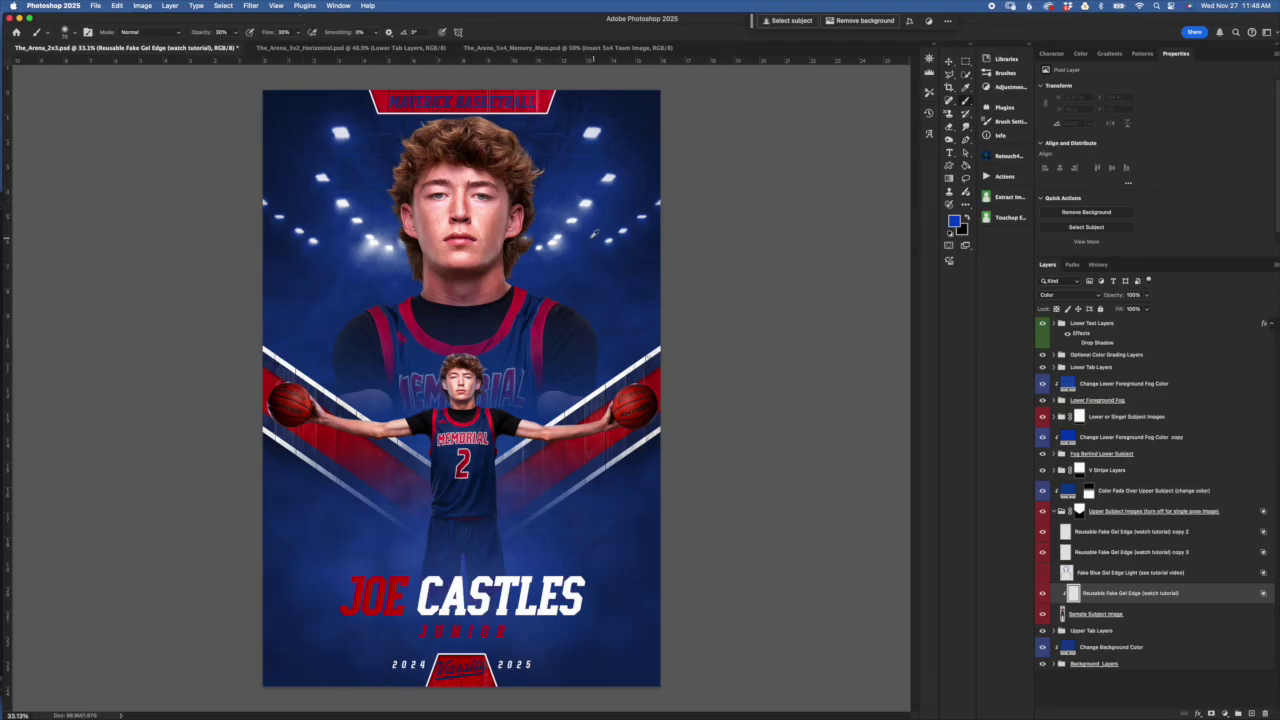
left_click(576, 240)
left_click(574, 250)
left_click(598, 195)
Set the foreground colour to bright blue 0042d0
left_click(956, 223)
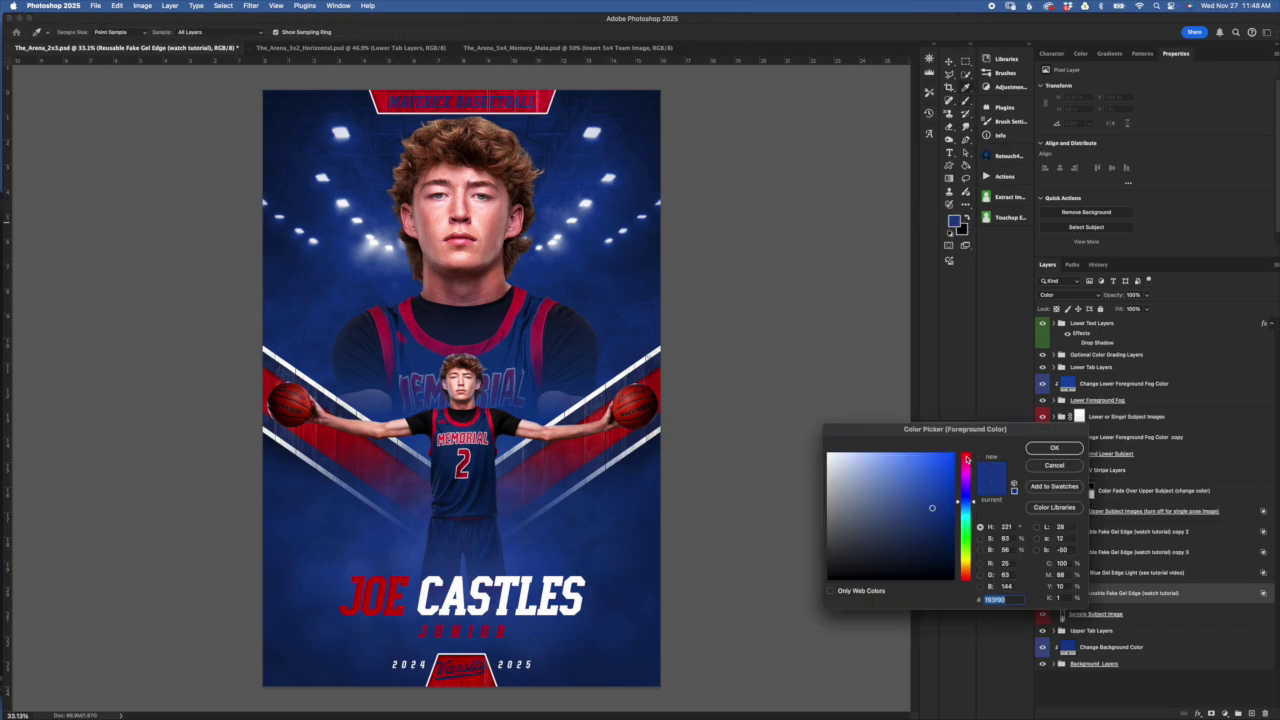
left_click_drag(888, 432, 874, 392)
left_click_drag(928, 452, 939, 437)
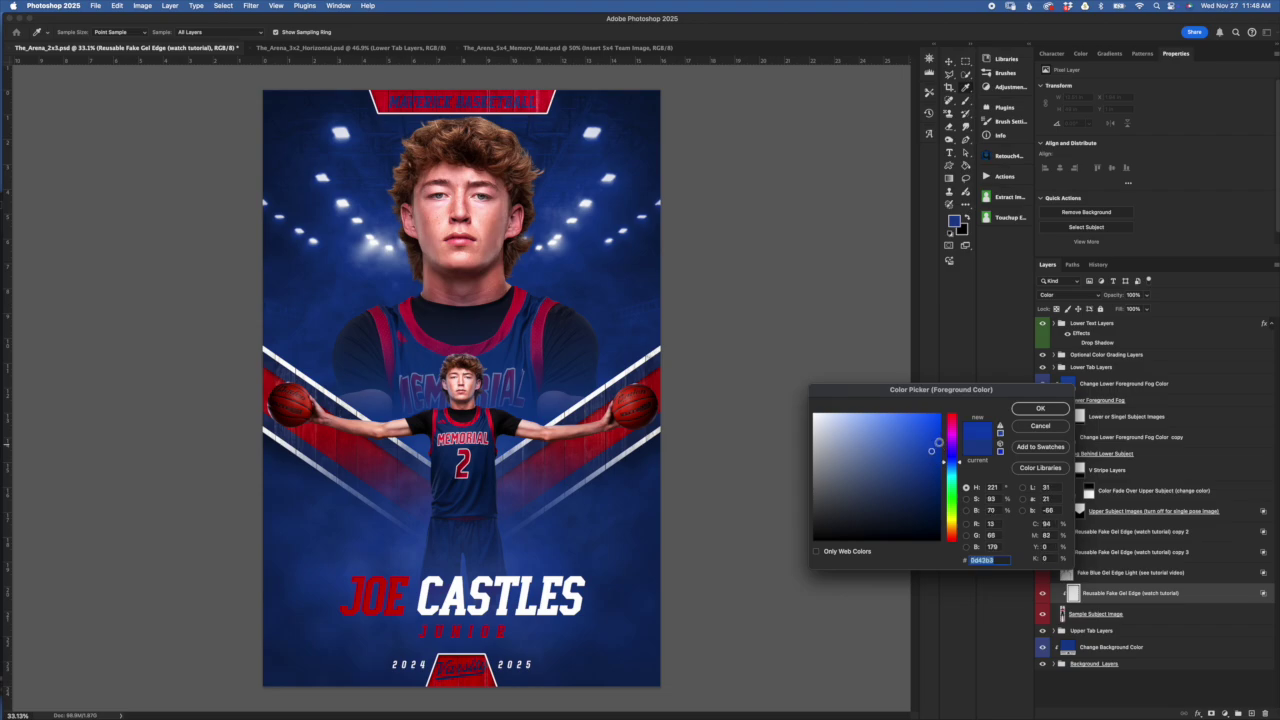
left_click(1040, 409)
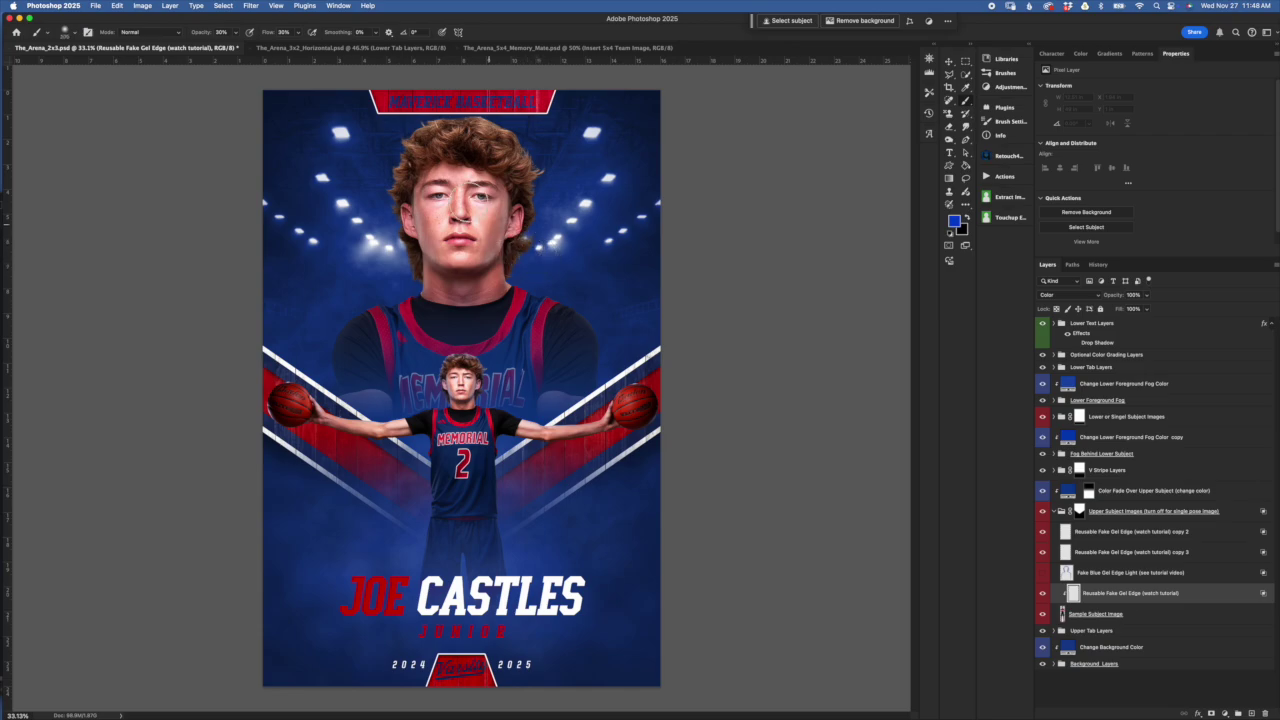
Check the brush size, then paint blue glow beside the face, across the hair, along the jaw and down both neck sides
left_click(76, 35)
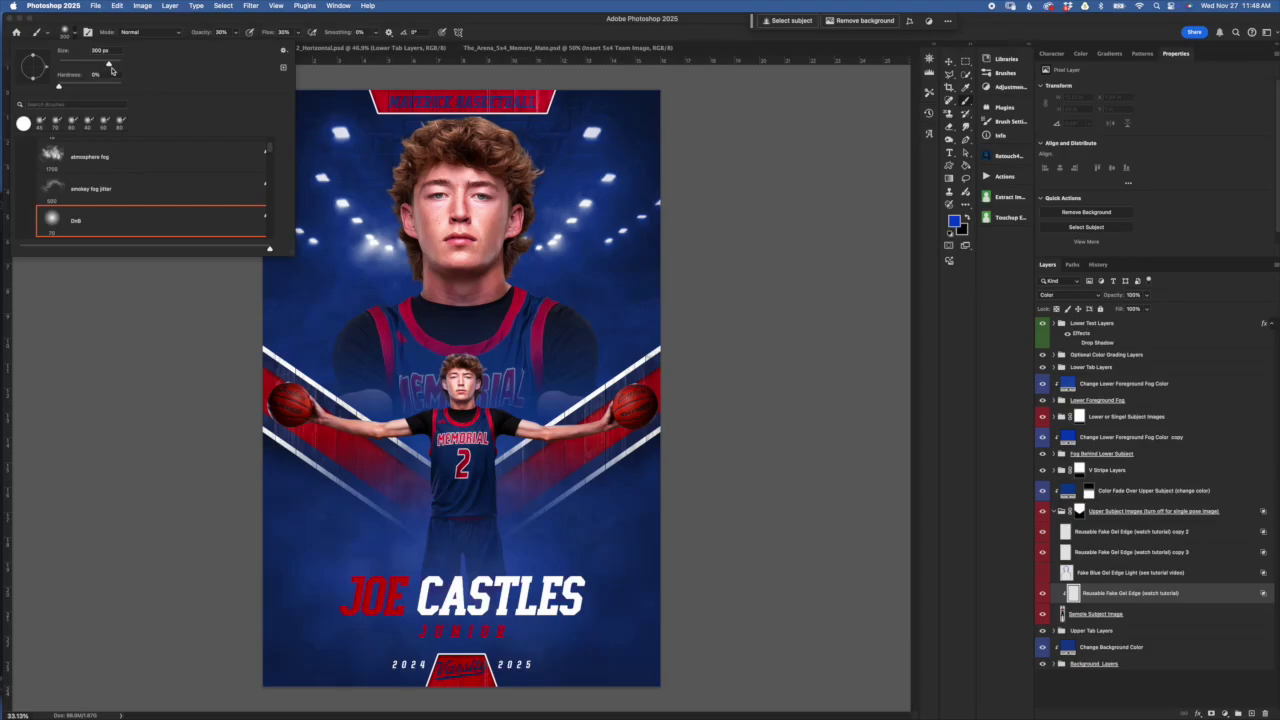
left_click(300, 95)
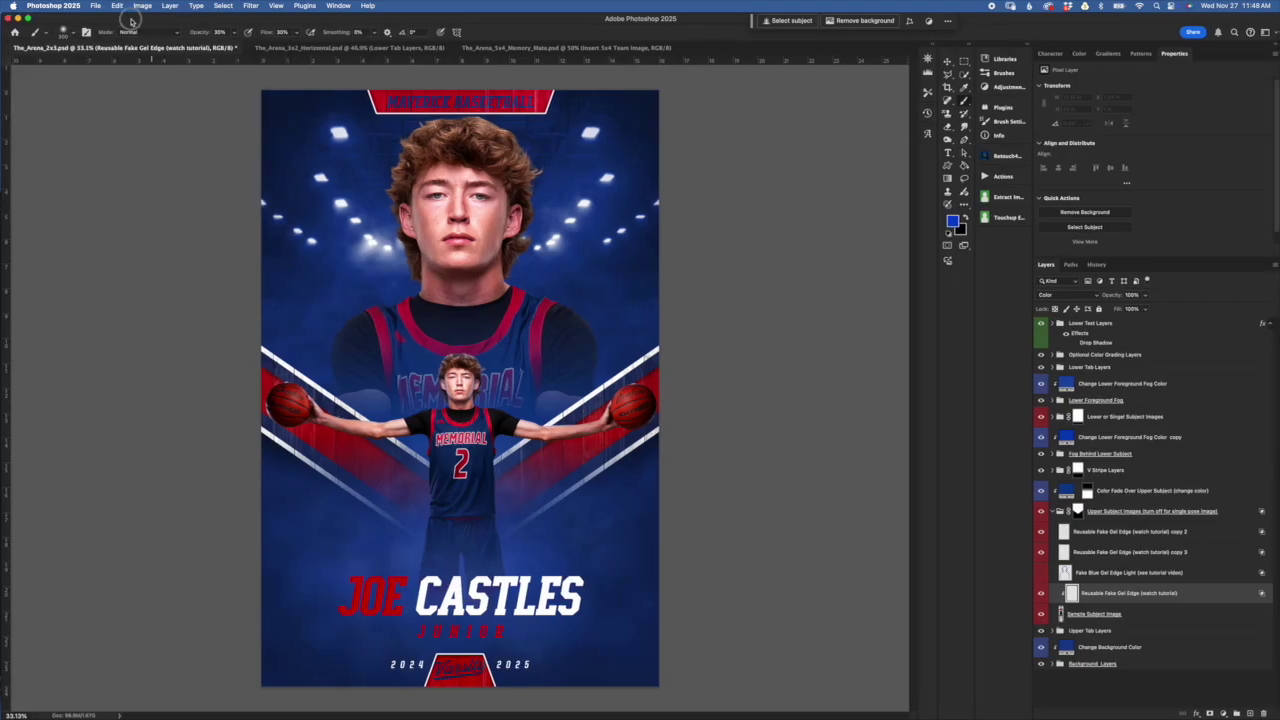
mouse_move(530, 248)
left_mouse_down()
mouse_move(537, 178)
mouse_move(491, 120)
mouse_move(548, 150)
mouse_move(524, 136)
mouse_move(519, 157)
mouse_move(539, 187)
mouse_move(519, 134)
mouse_move(531, 137)
mouse_move(520, 152)
mouse_move(539, 208)
mouse_move(532, 233)
mouse_move(542, 213)
mouse_move(527, 133)
mouse_move(465, 111)
mouse_move(462, 122)
mouse_move(536, 148)
mouse_move(535, 134)
mouse_move(480, 116)
mouse_move(490, 127)
mouse_move(398, 129)
mouse_move(395, 140)
mouse_move(432, 119)
mouse_move(385, 150)
mouse_move(421, 124)
mouse_move(374, 199)
mouse_move(393, 259)
left_mouse_up()
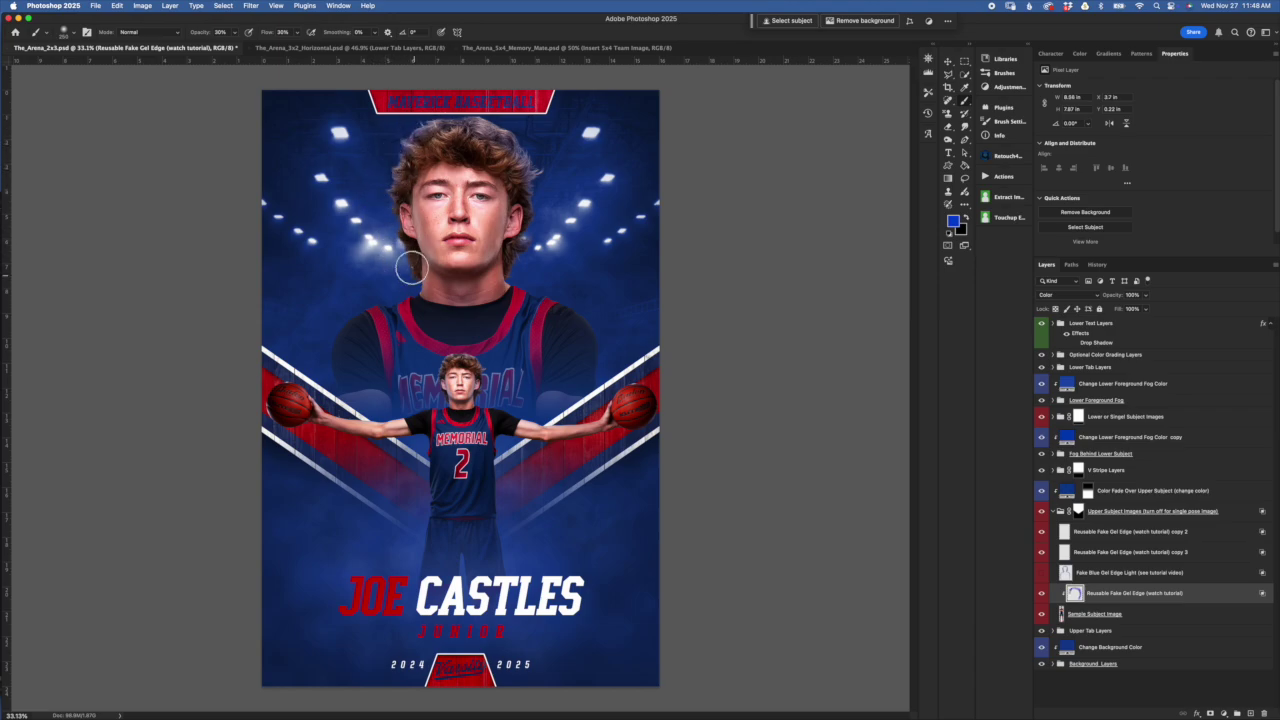
mouse_move(388, 172)
left_mouse_down()
mouse_move(534, 206)
mouse_move(516, 222)
mouse_move(521, 192)
left_mouse_up()
mouse_move(418, 266)
left_mouse_down()
mouse_move(420, 306)
mouse_move(397, 289)
left_mouse_up()
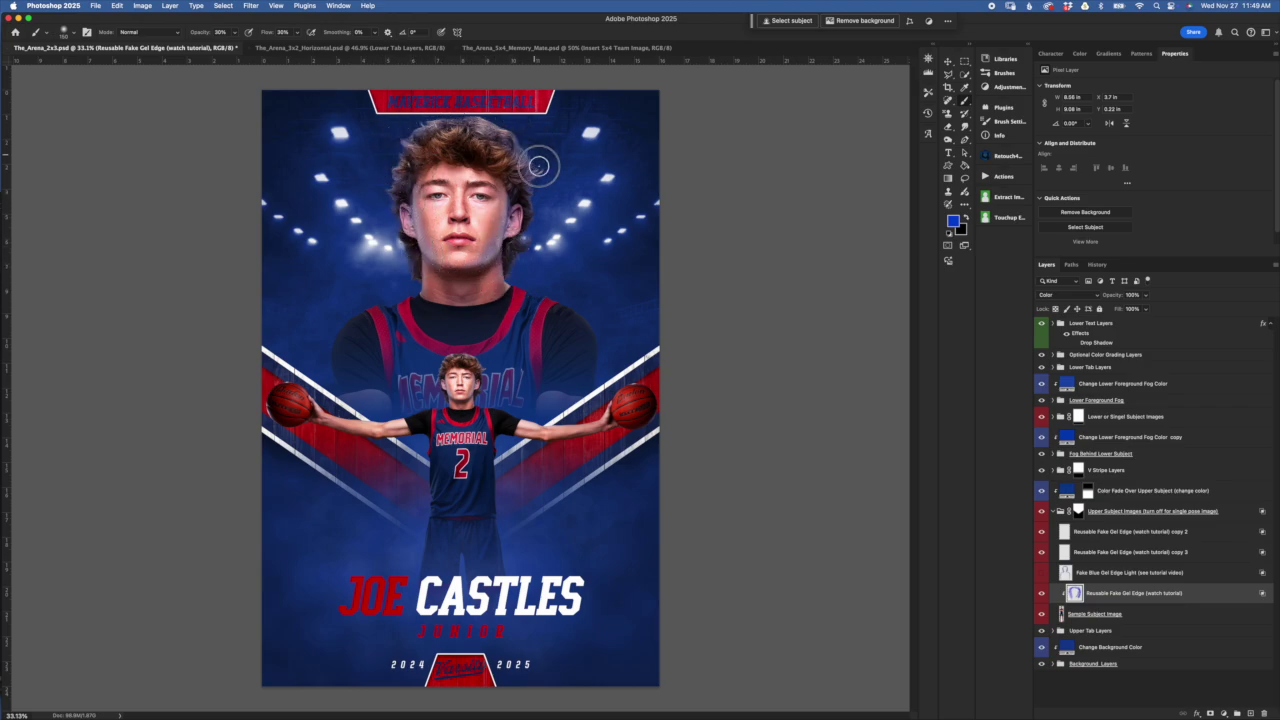
mouse_move(517, 284)
left_mouse_down()
mouse_move(591, 323)
mouse_move(593, 345)
left_mouse_up()
mouse_move(405, 295)
left_mouse_down()
mouse_move(380, 300)
mouse_move(339, 345)
left_mouse_up()
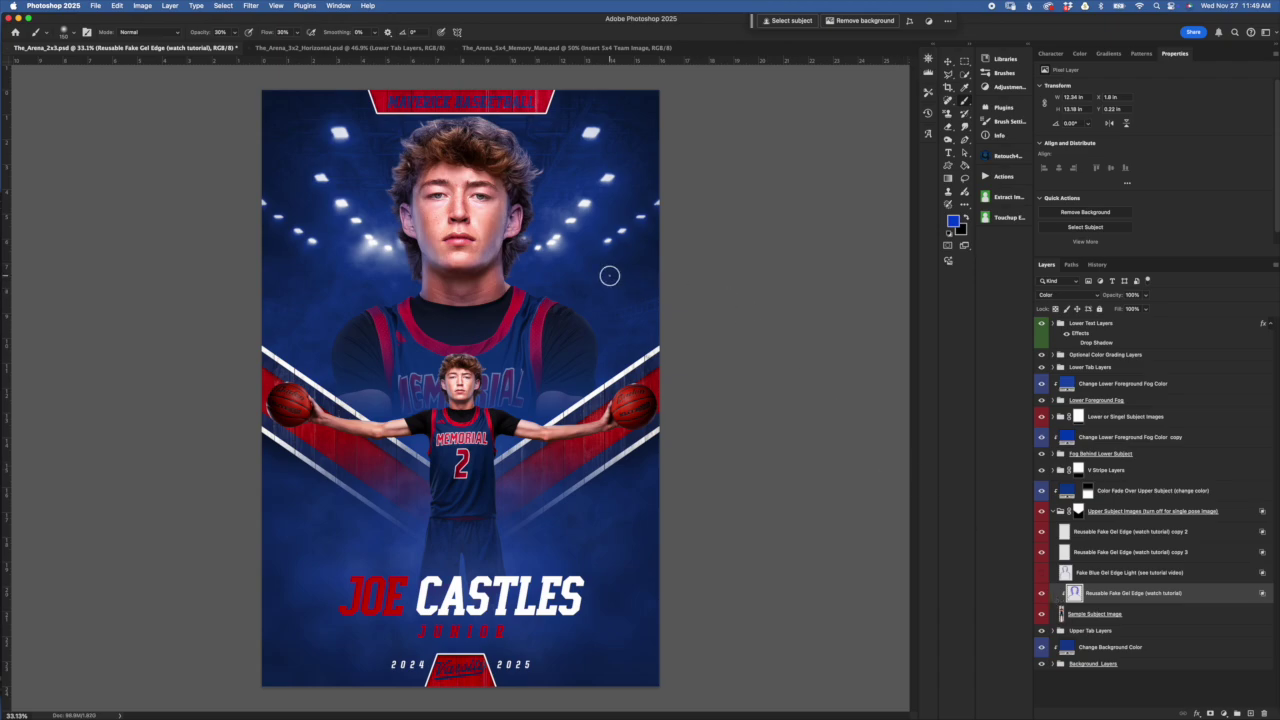
double_click(1199, 596)
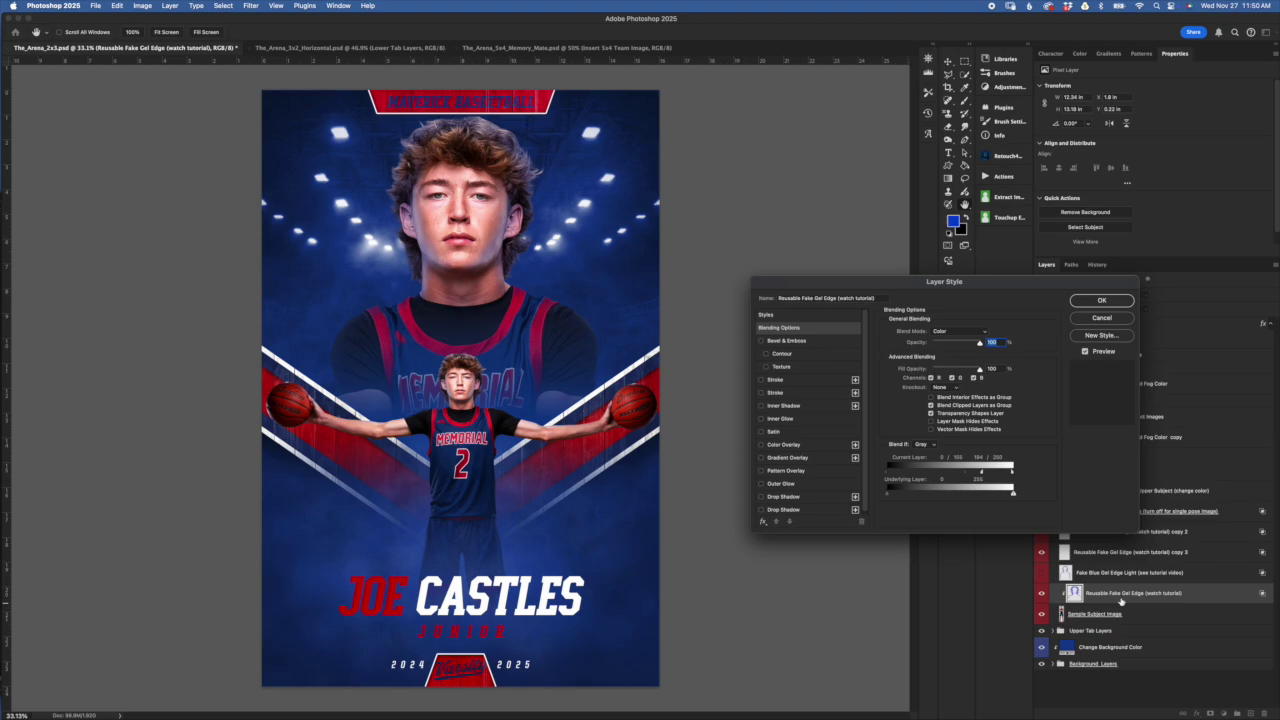
left_click_drag(870, 280, 864, 263)
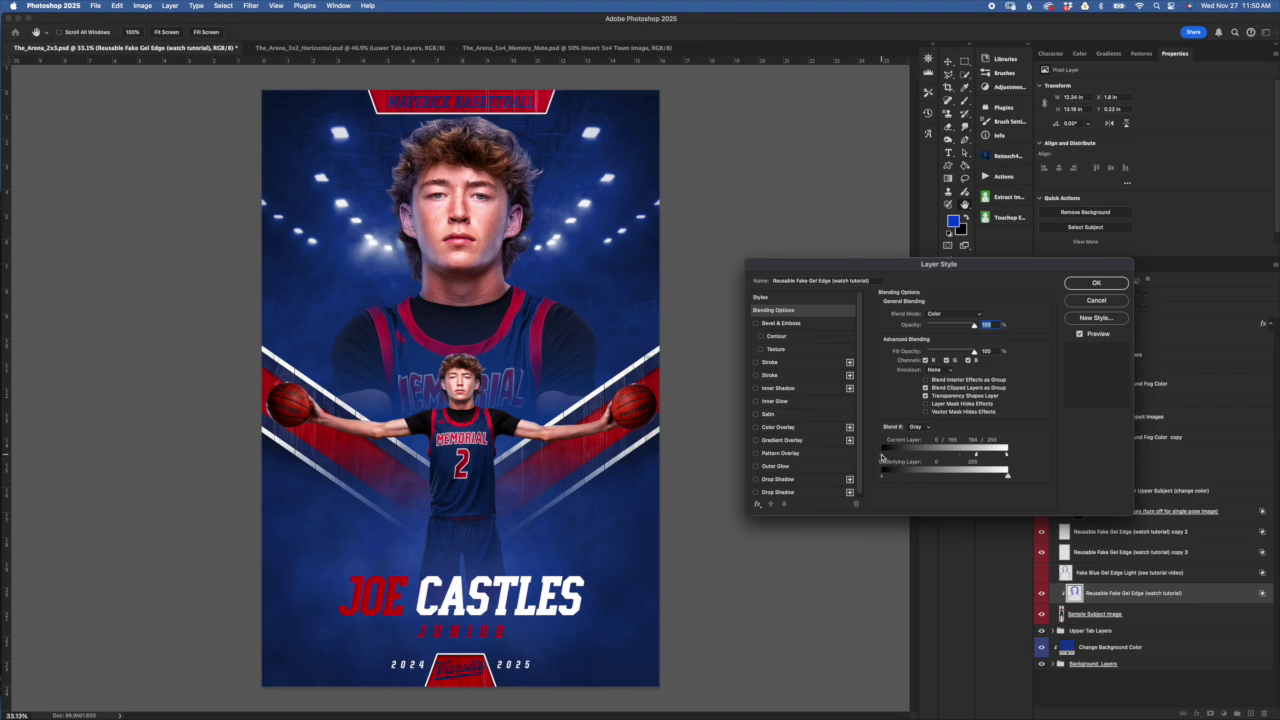
left_click_drag(962, 458, 923, 454)
left_click_drag(923, 455, 935, 454)
left_click_drag(883, 455, 852, 452)
left_click_drag(944, 458, 943, 457)
left_click_drag(978, 456, 910, 452)
left_click_drag(977, 263, 973, 256)
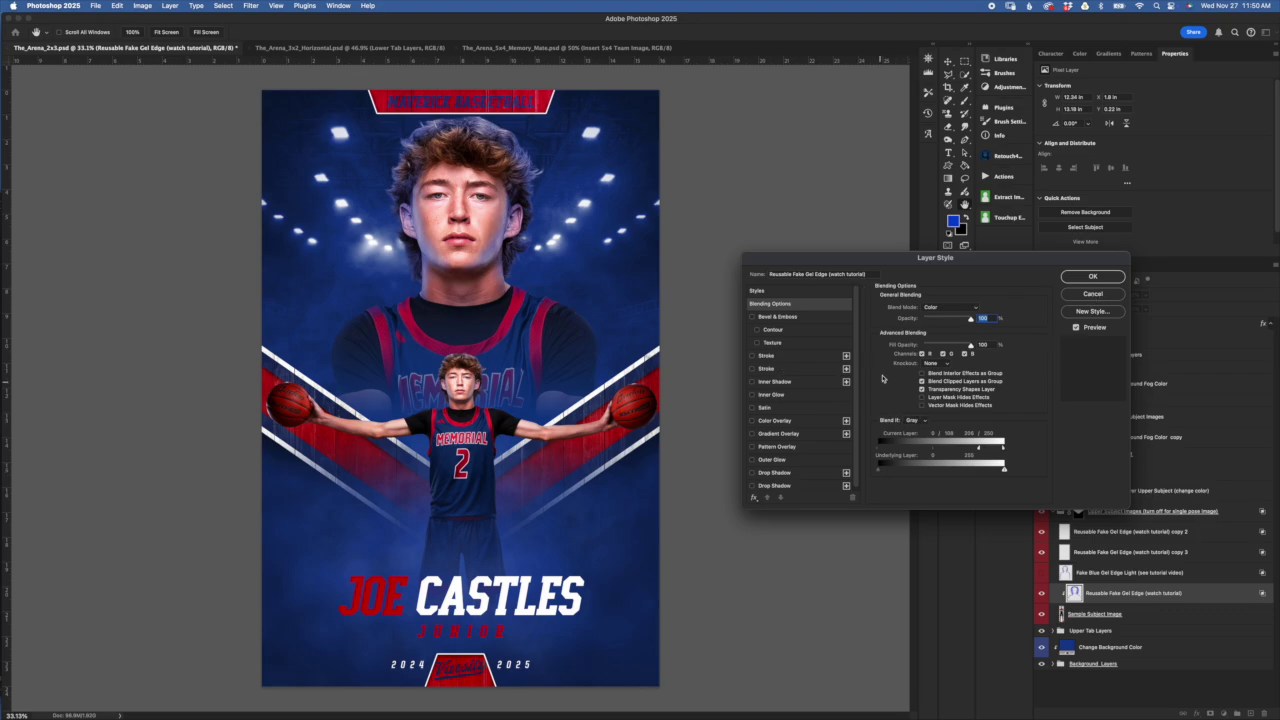
left_click(1099, 296)
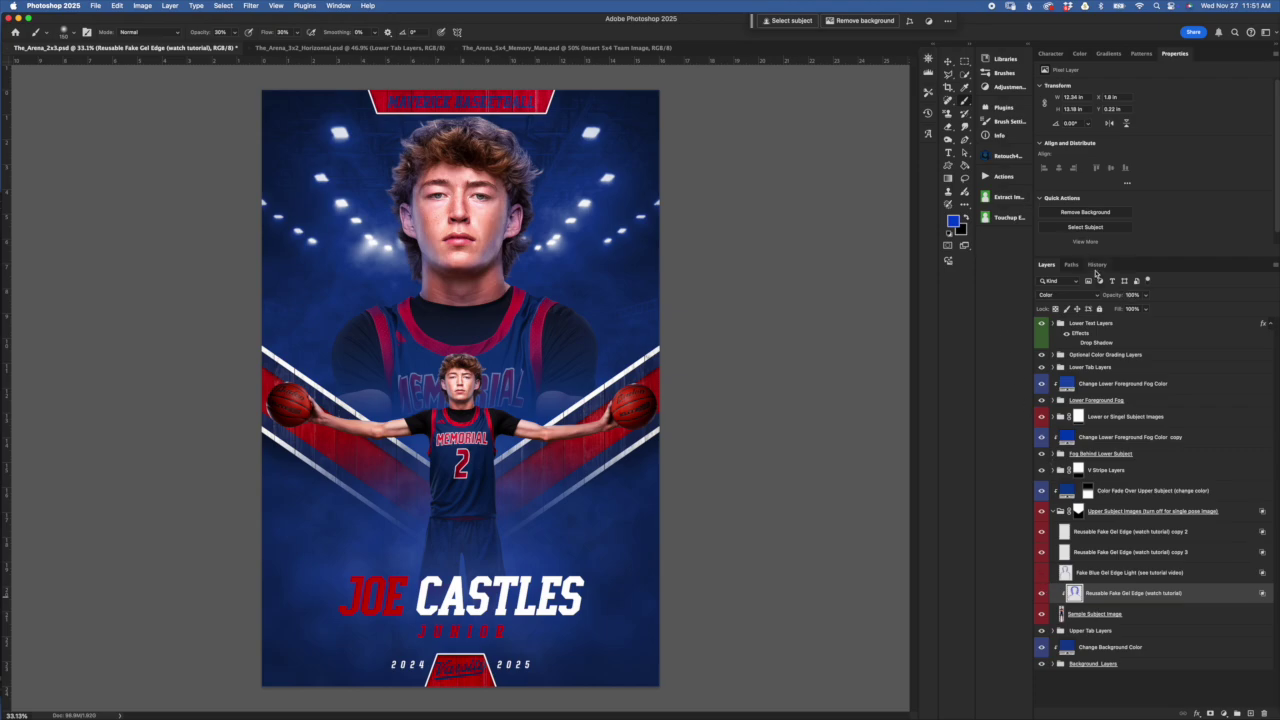
Revert the document to its top History snapshot and return to the Layers panel
left_click(1097, 265)
scroll(1121, 313, "up", 10)
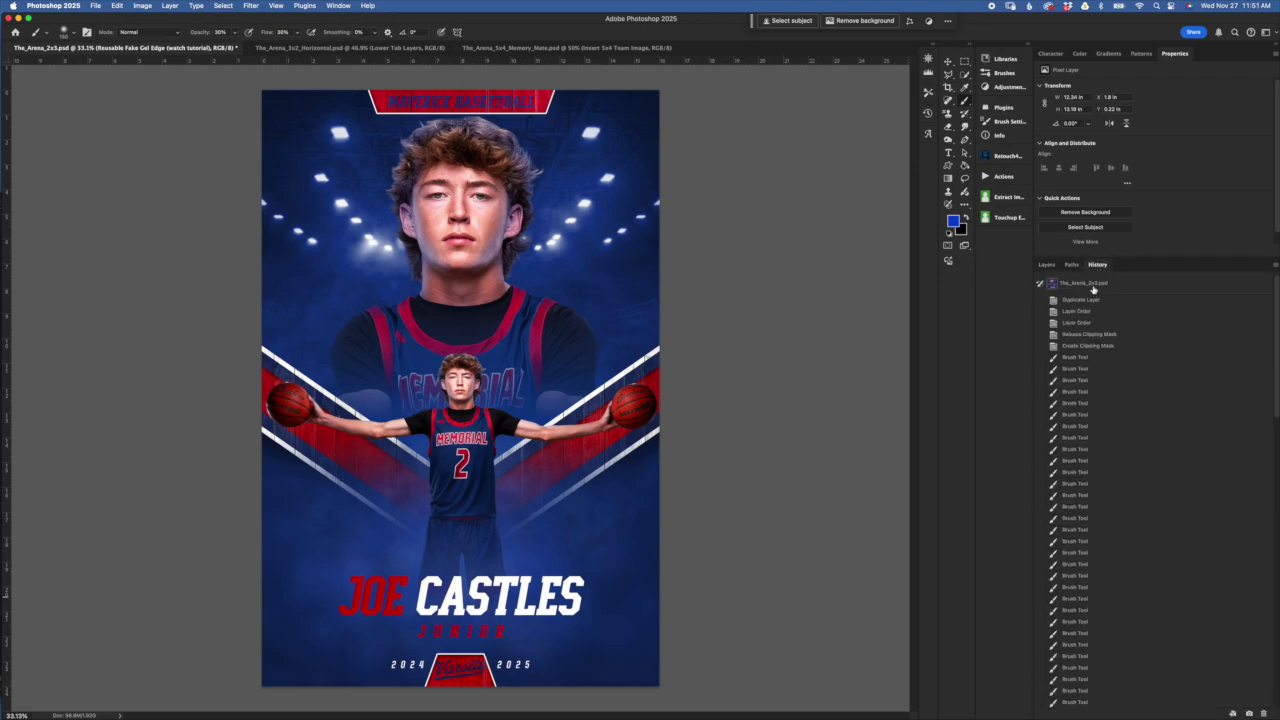
left_click(1078, 285)
left_click(1047, 266)
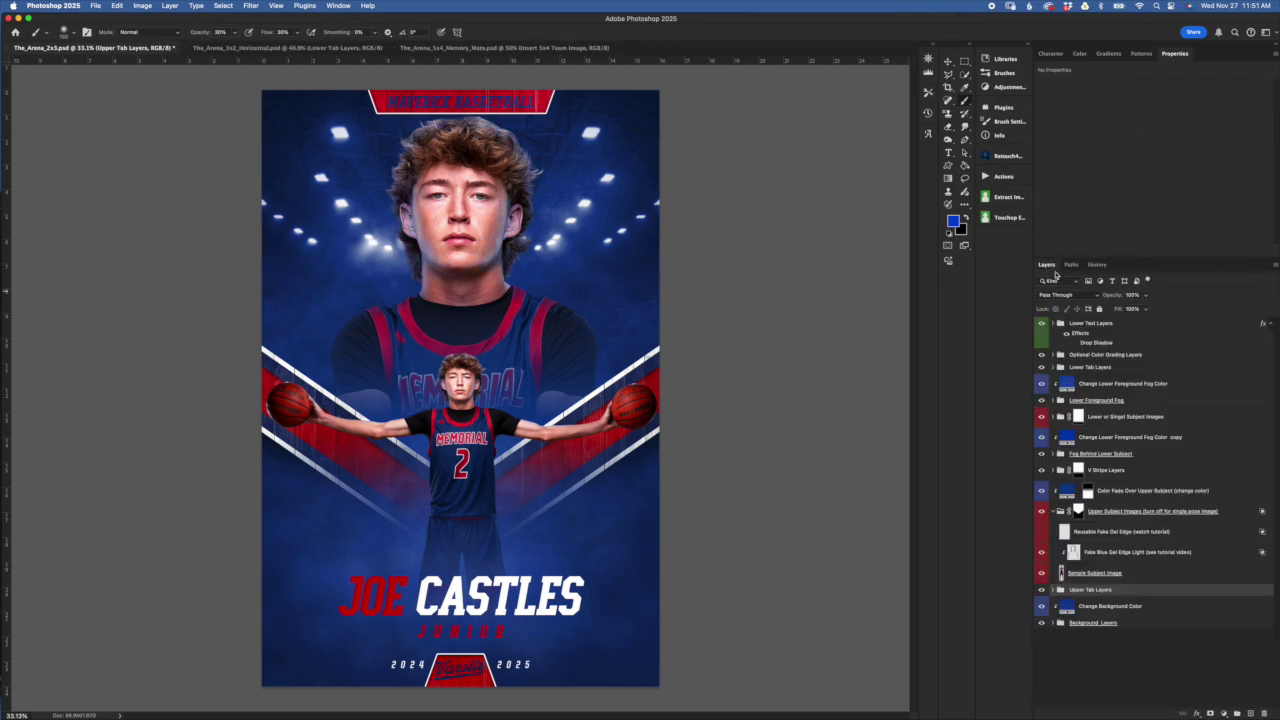
left_click(1090, 531)
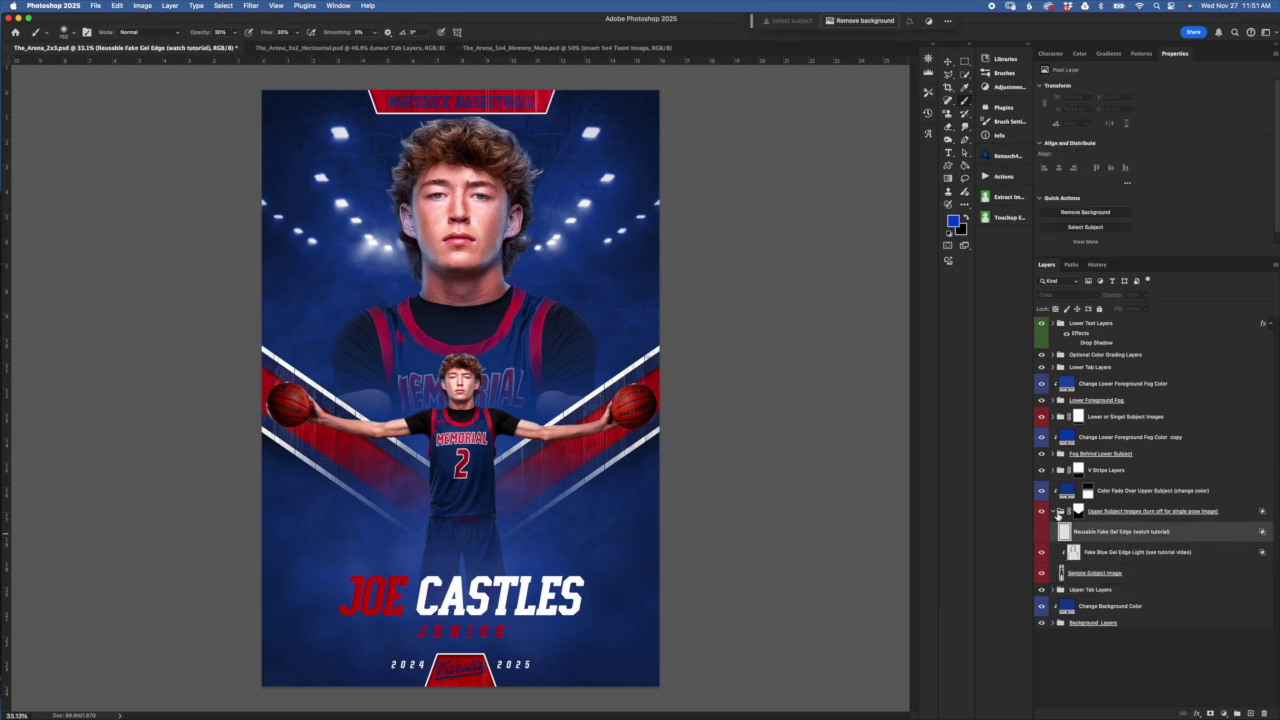
Collapse Upper Subject Images, select its mask, and hide the V Stripe Layers
left_click(1059, 512)
left_click(1080, 513)
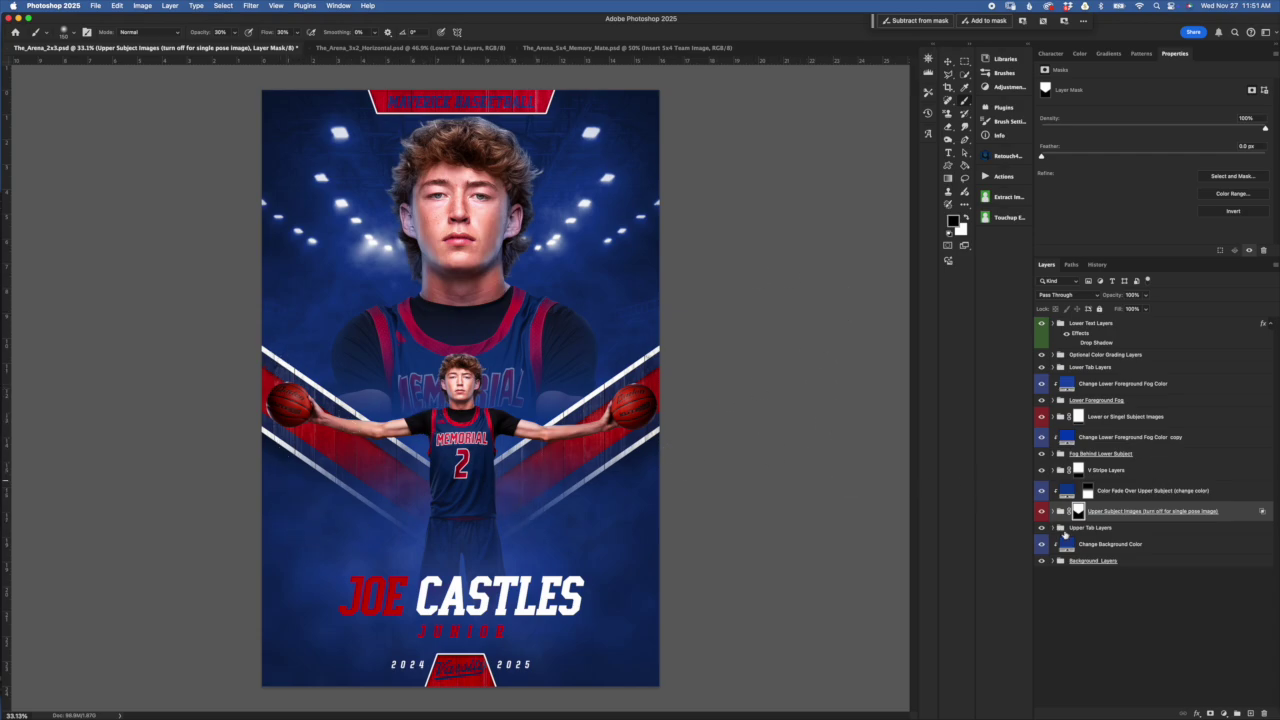
left_click(1043, 471)
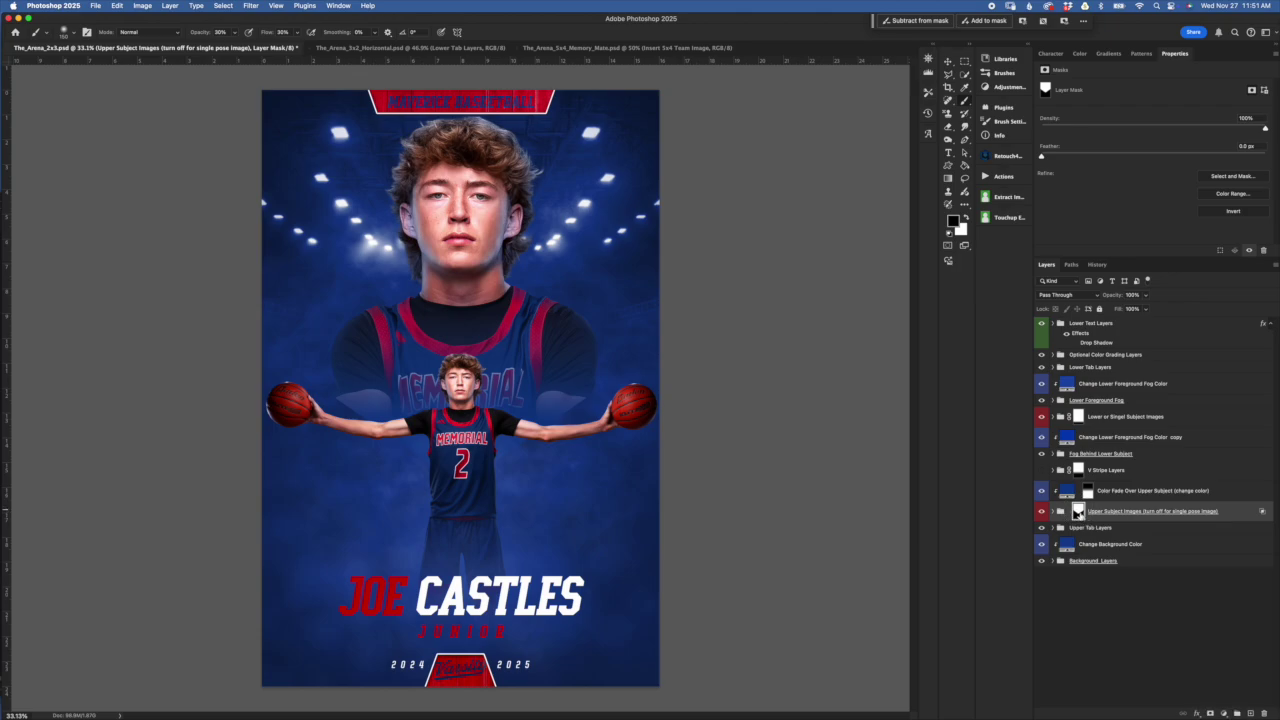
left_click(1060, 511)
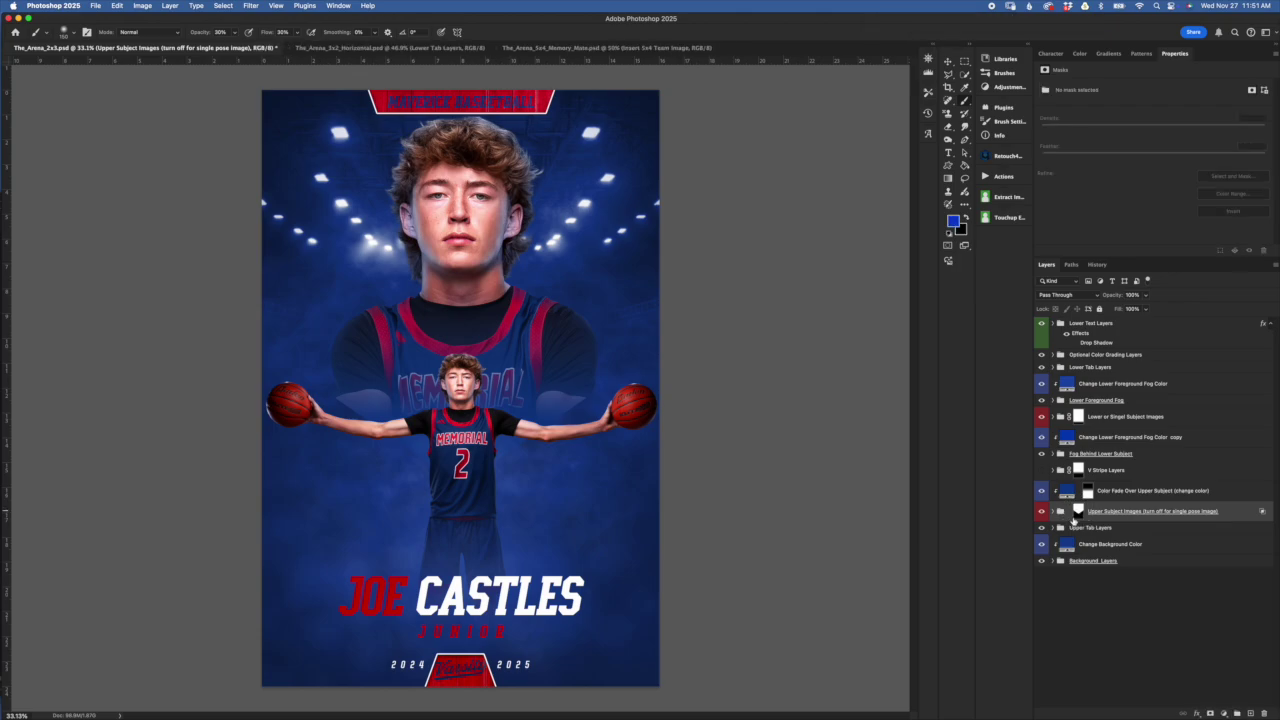
left_click(1080, 512)
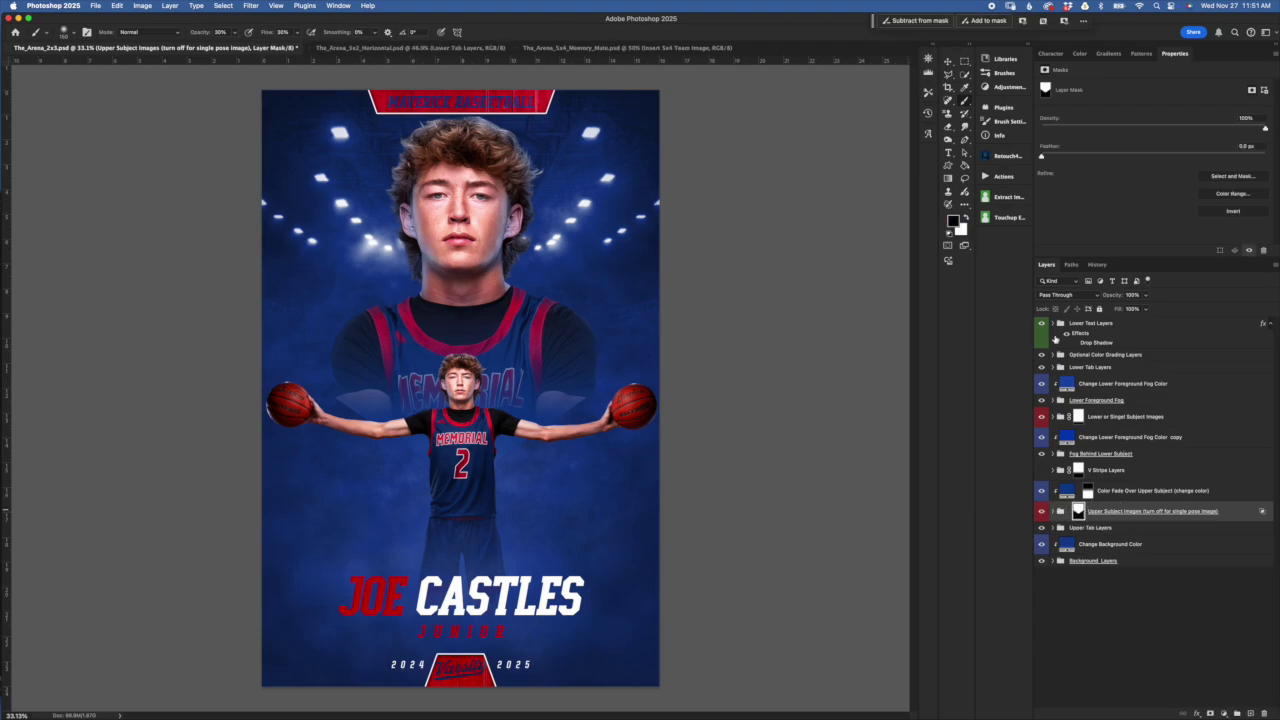
left_click(948, 62)
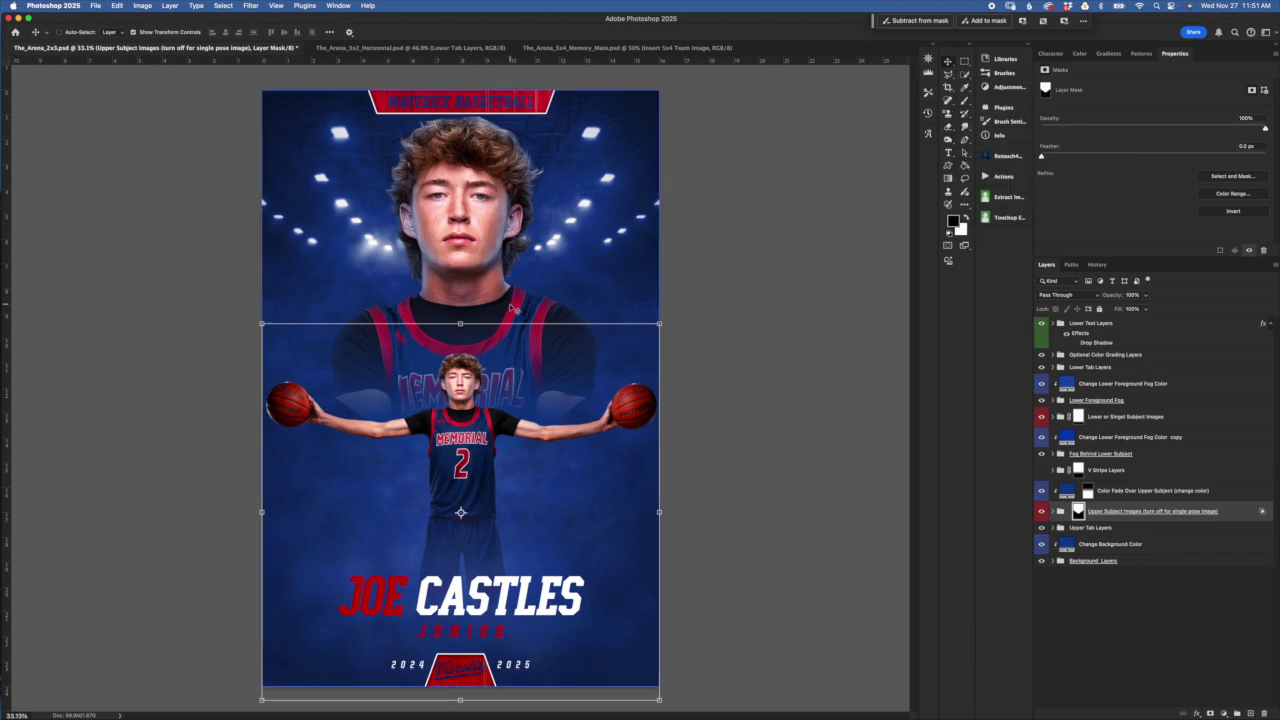
Free Transform the Upper Subject Images mask about 22 px lower and commit it
left_click(460, 322)
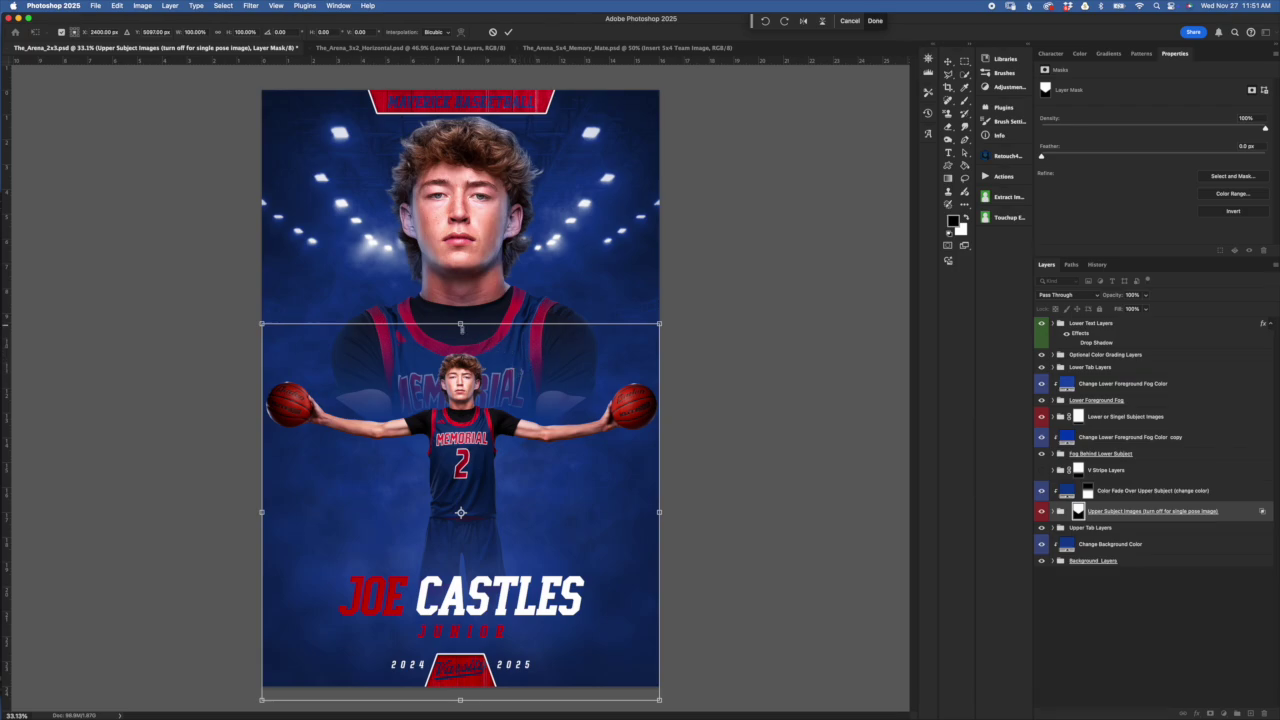
left_click_drag(513, 360, 510, 444)
left_click(507, 32)
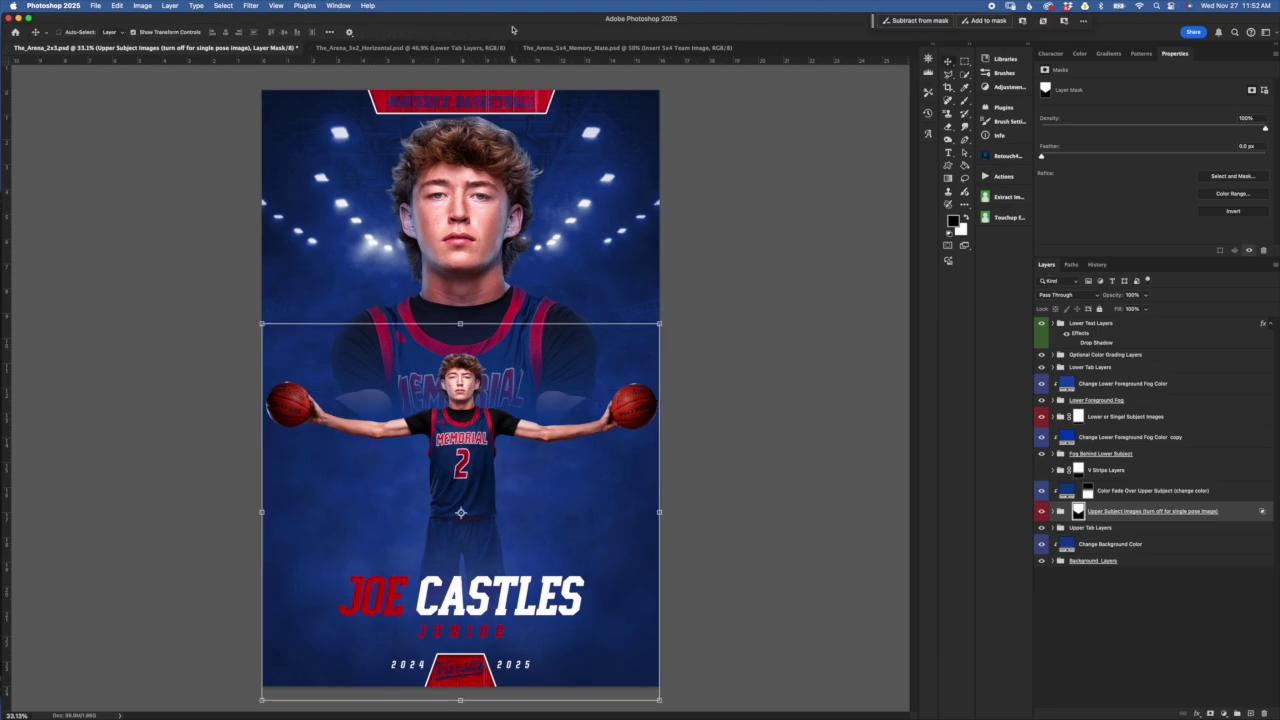
left_click(1116, 511)
left_click(1067, 491)
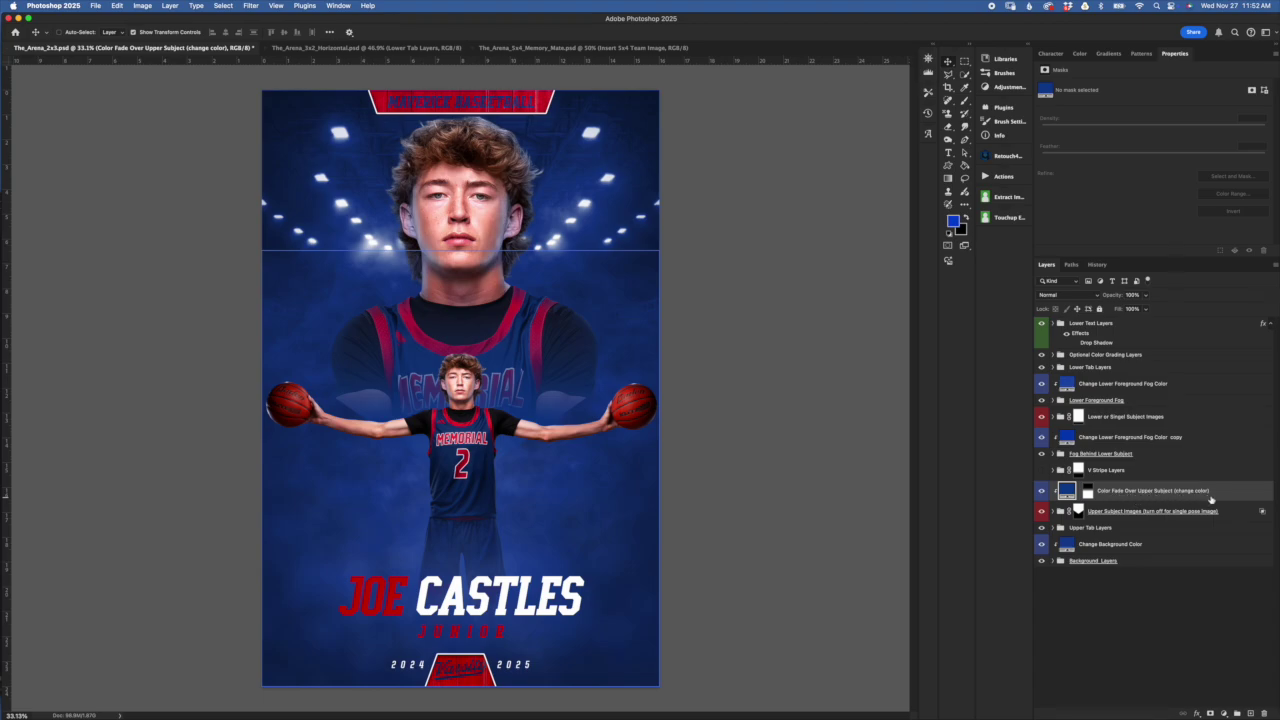
Turn the V stripes back on and open the Color Fade fill's navy 0b3e90 colour picker
left_click(1042, 491)
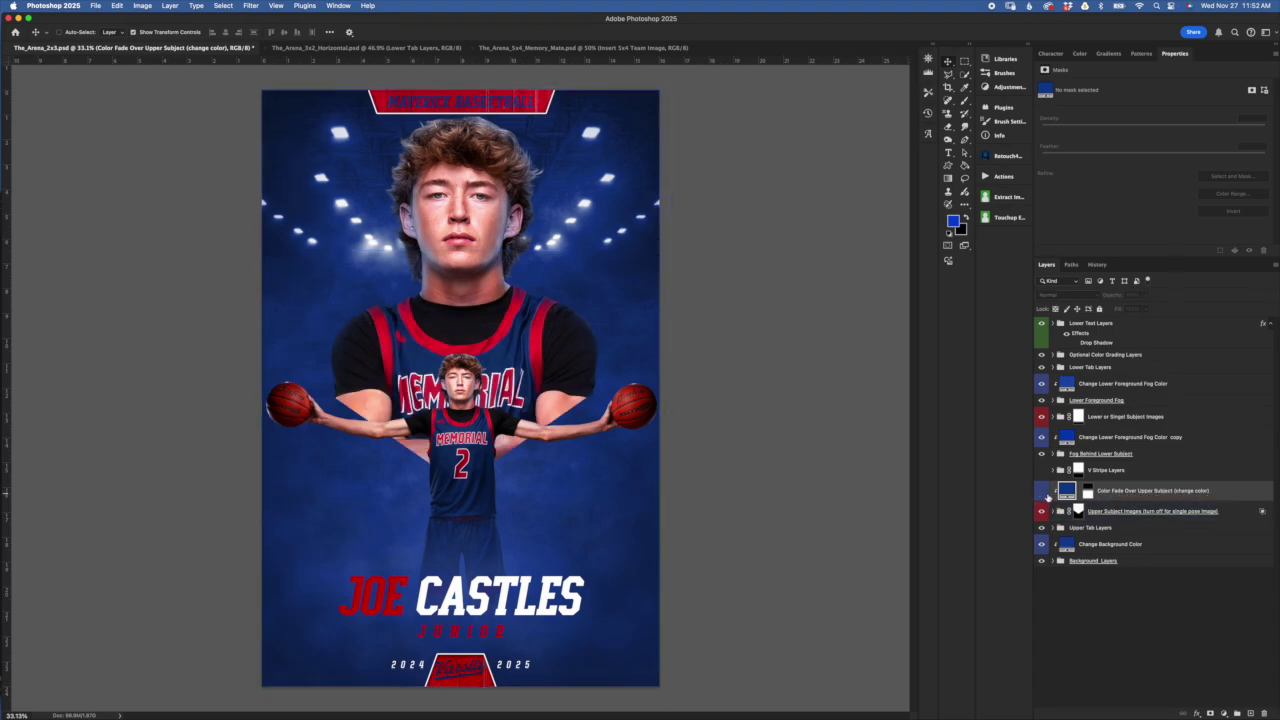
left_click(1041, 471)
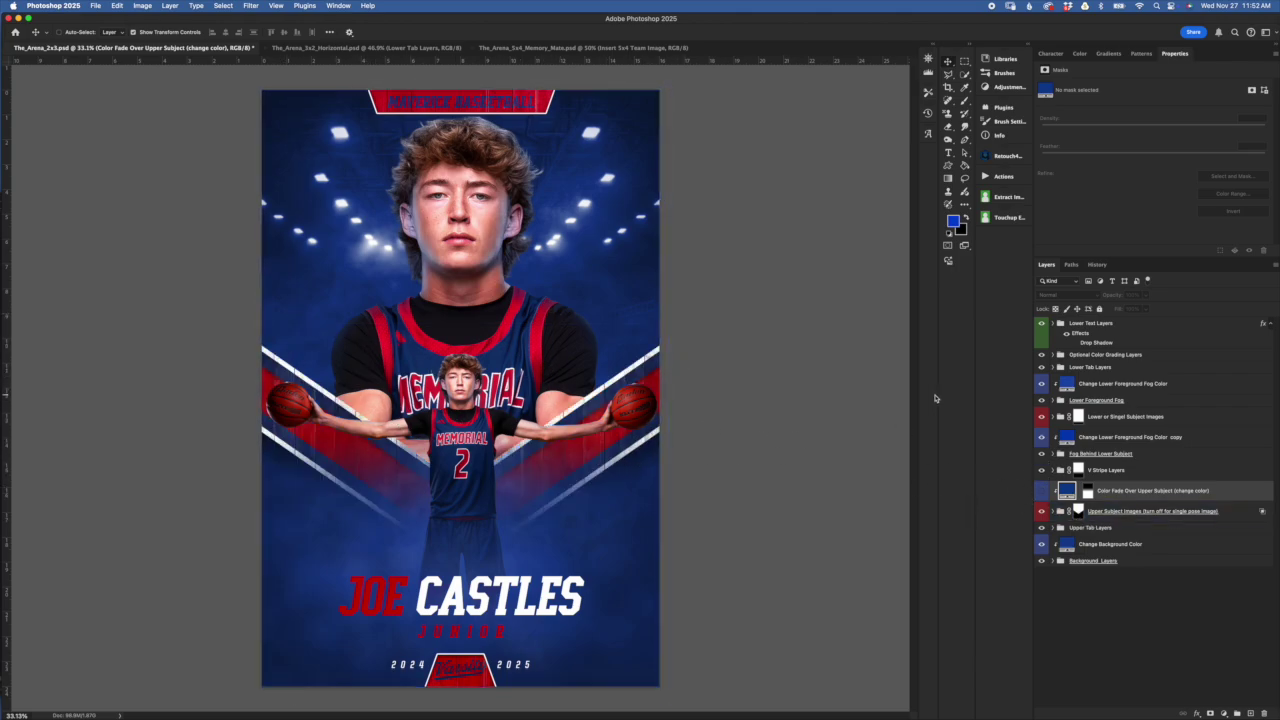
left_click(1088, 507)
mouse_move(1066, 506)
left_mouse_down()
mouse_move(1092, 497)
mouse_move(1108, 524)
mouse_move(1076, 498)
left_mouse_up()
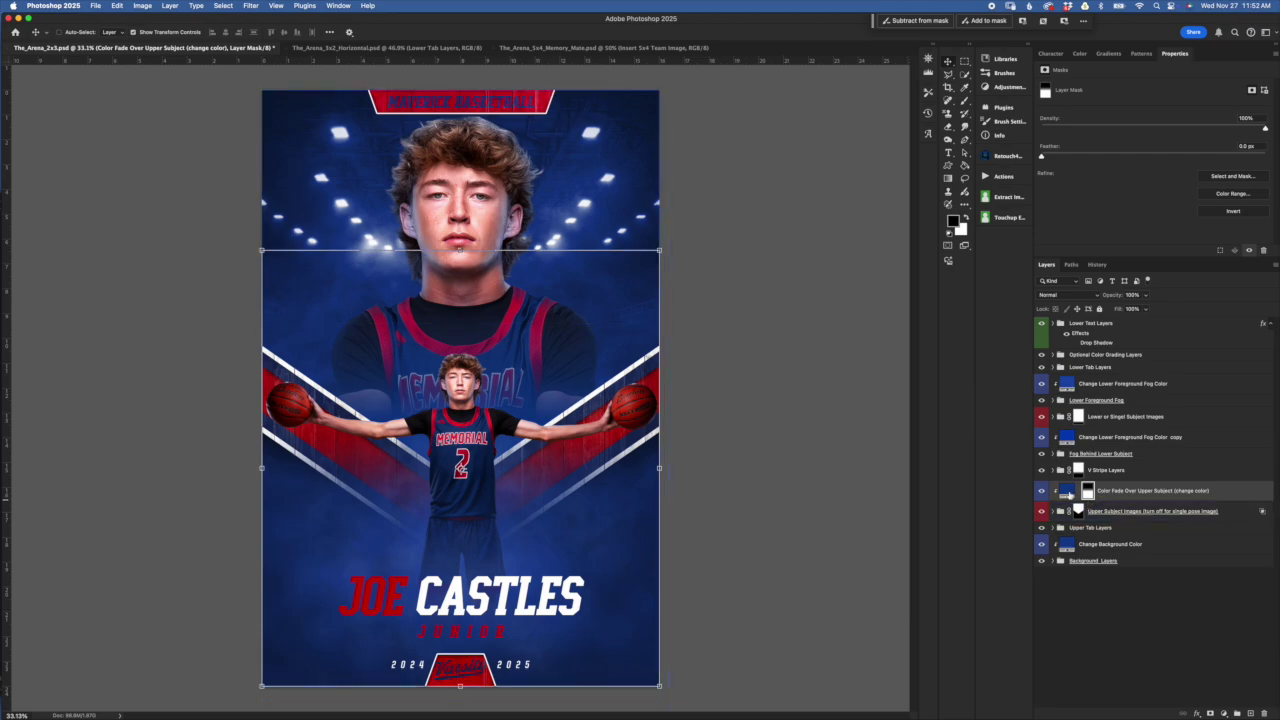
left_click(1067, 491)
double_click(1068, 489)
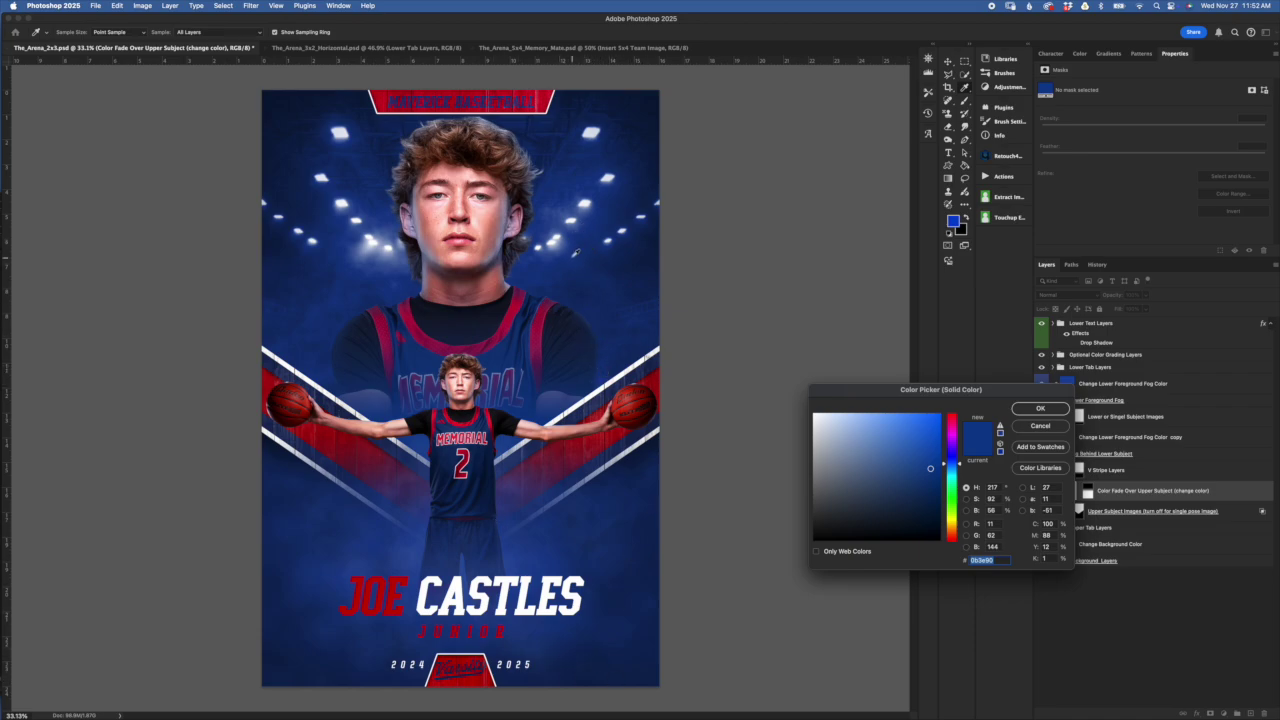
Sample several canvas blues for the Color Fade fill, then cancel to keep the navy fade
left_click(600, 284)
left_click(582, 231)
left_click(612, 360)
left_click(323, 370)
left_click(330, 368)
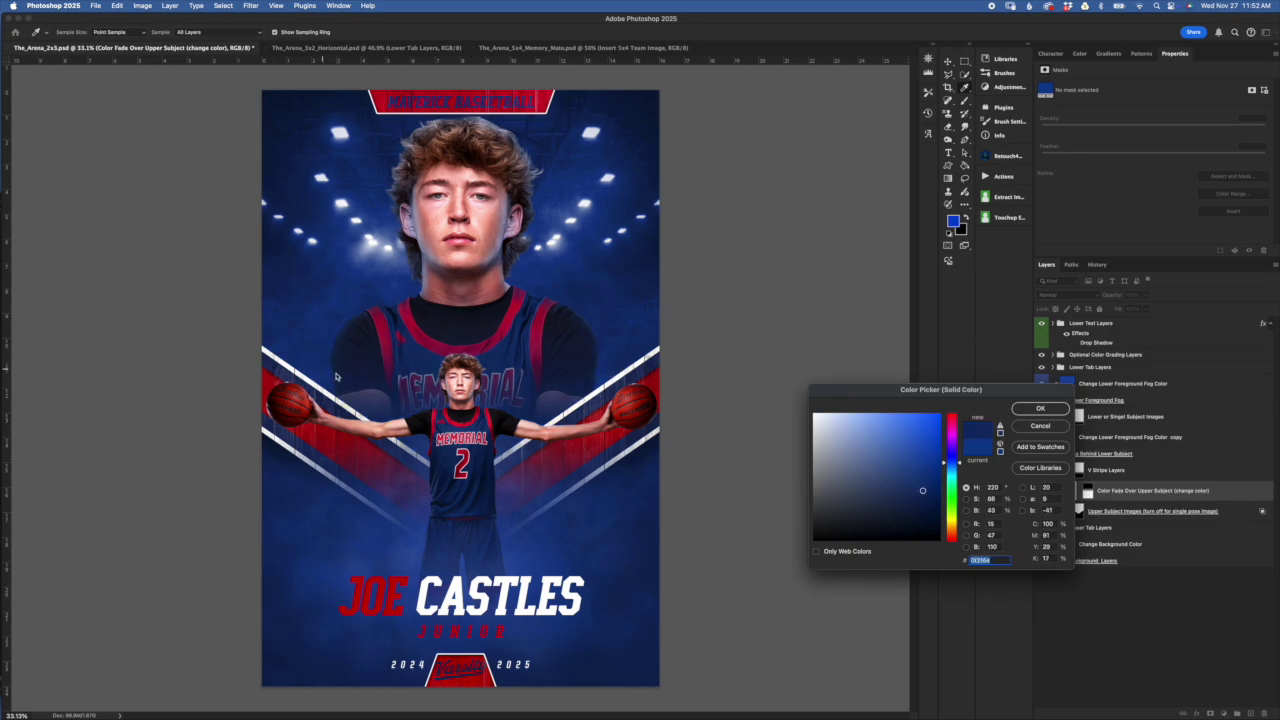
left_click(339, 358)
left_click(1042, 425)
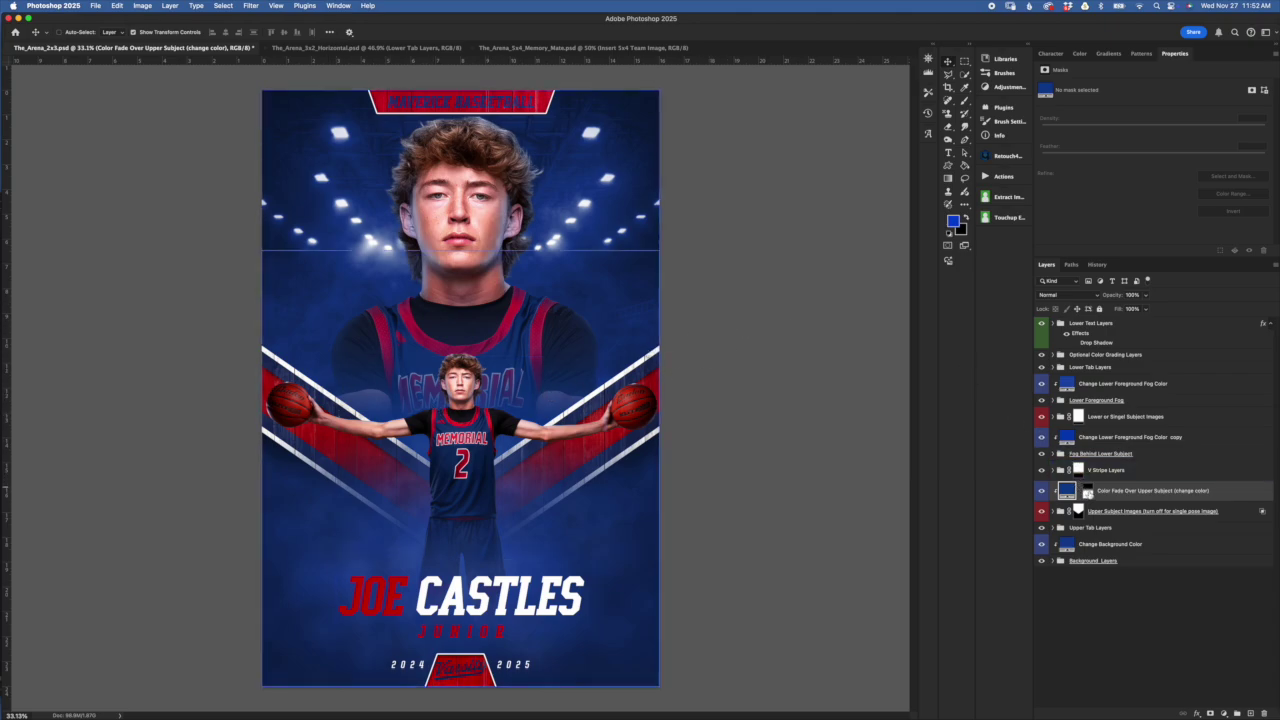
left_click(1087, 491)
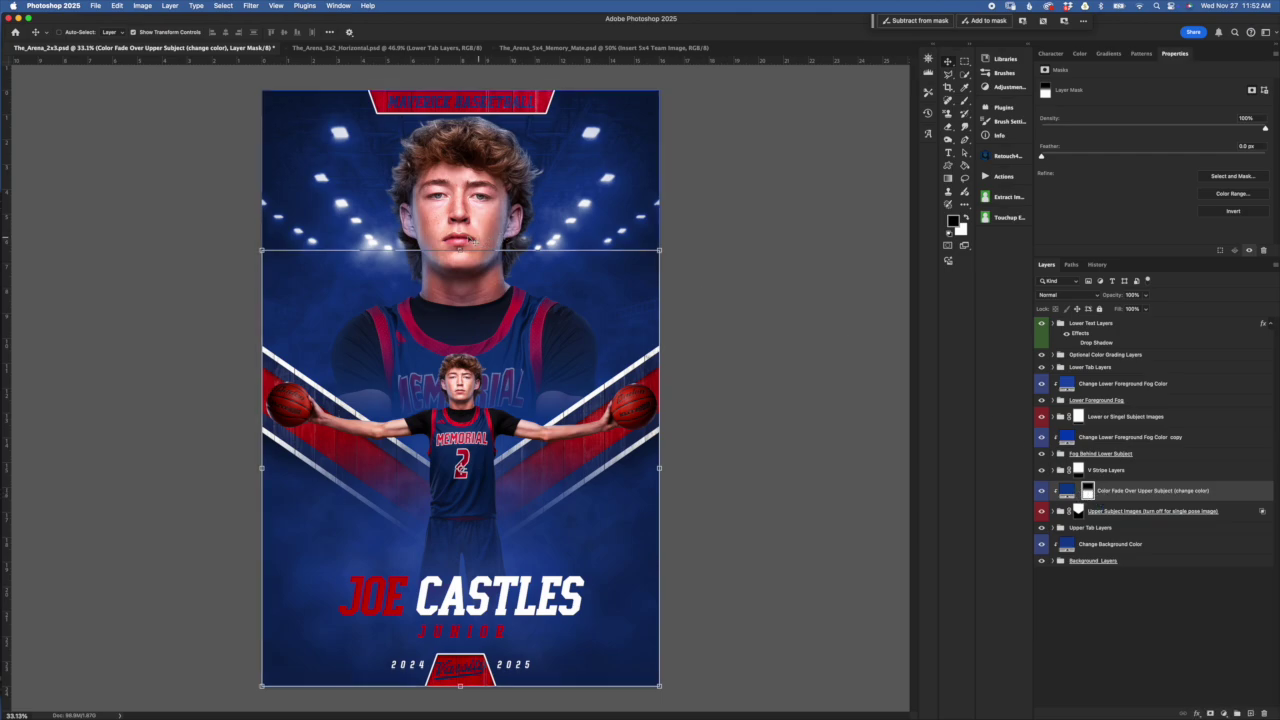
Drag the top edge of the Color Fade mask to reposition it, then commit the transform
left_click(460, 250)
mouse_move(460, 250)
left_mouse_down()
mouse_move(460, 190)
mouse_move(455, 303)
mouse_move(450, 212)
mouse_move(452, 270)
mouse_move(450, 238)
mouse_move(450, 252)
left_mouse_up()
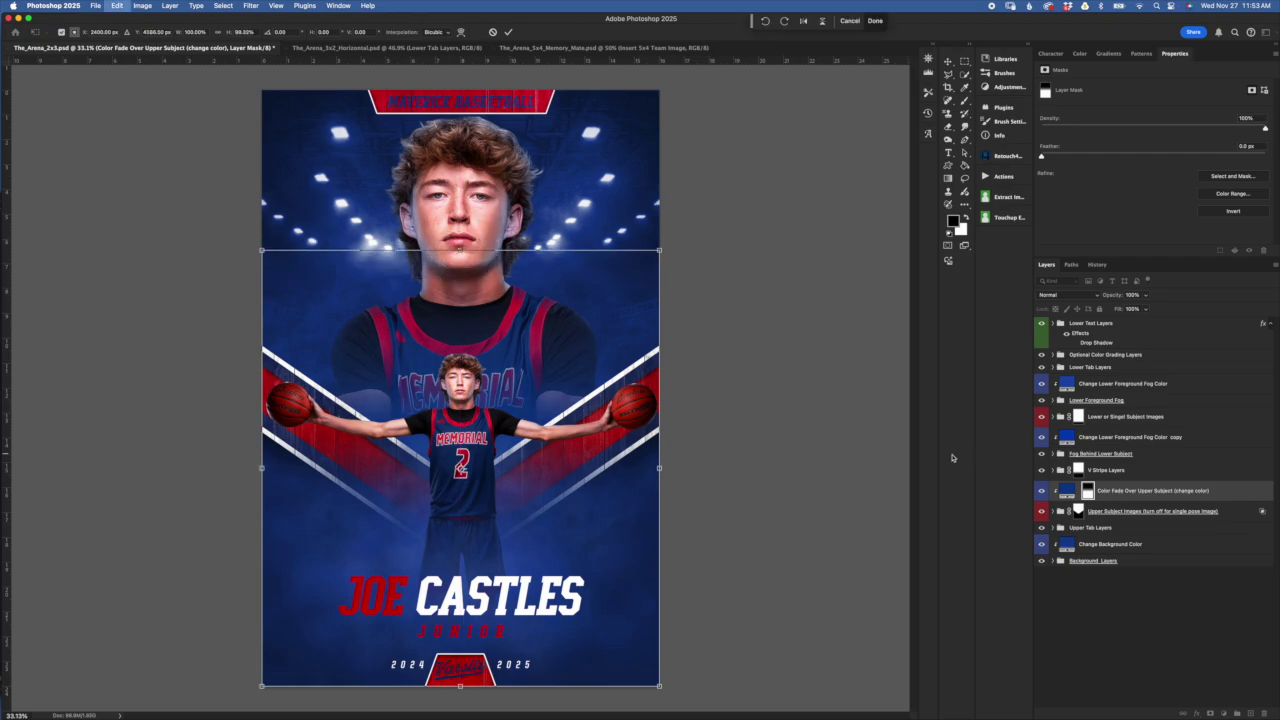
left_click(1067, 490)
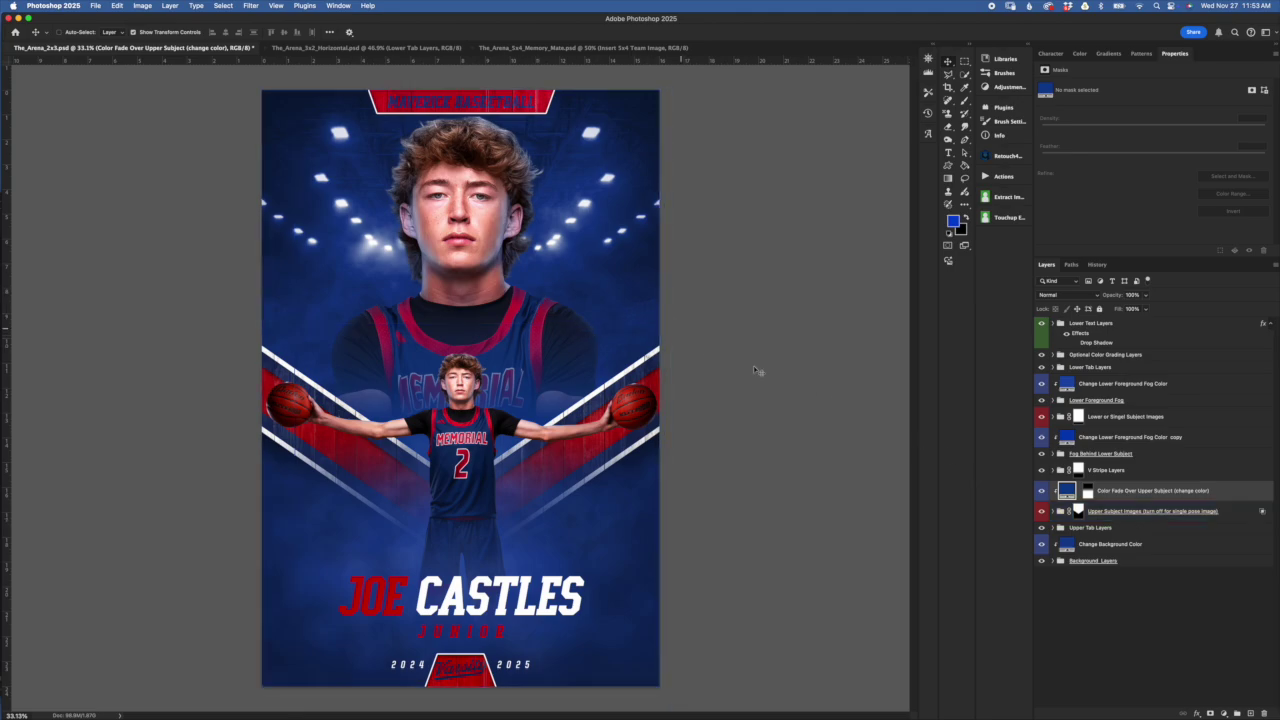
left_click(1140, 470)
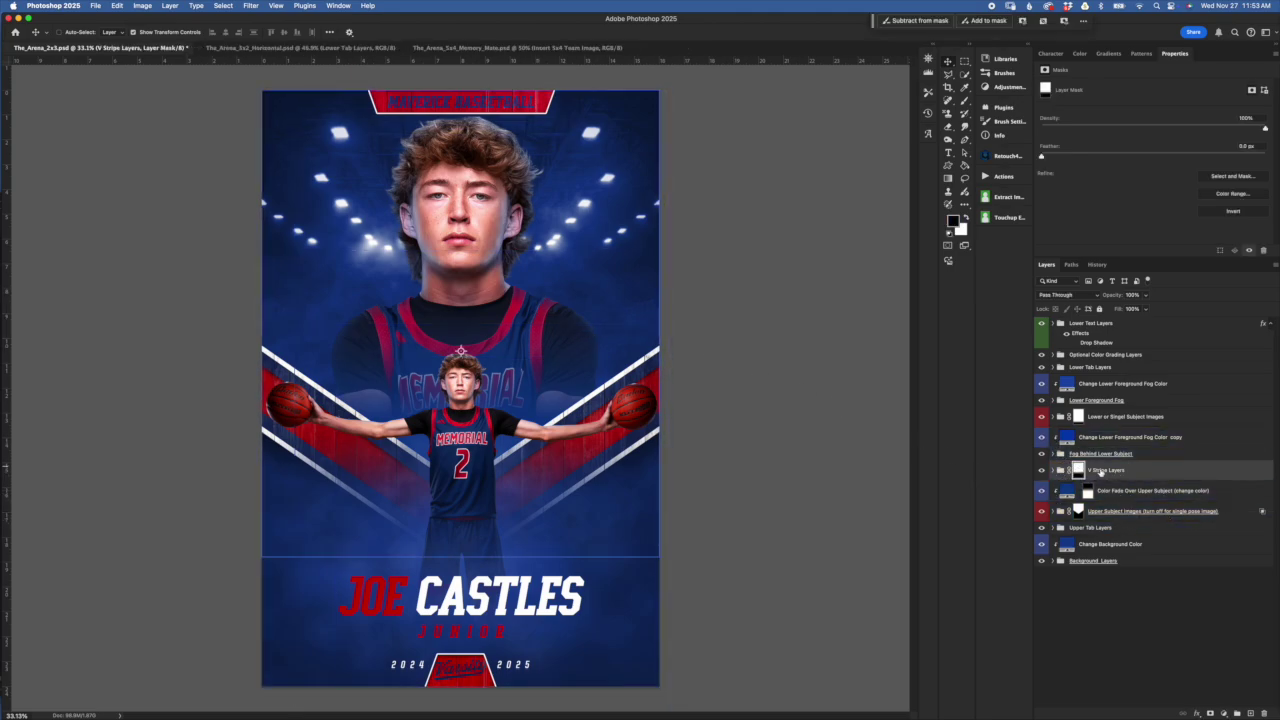
Hide the lower subject image and toggle the V Stripe Layers mask off and on to compare
left_click(1041, 416)
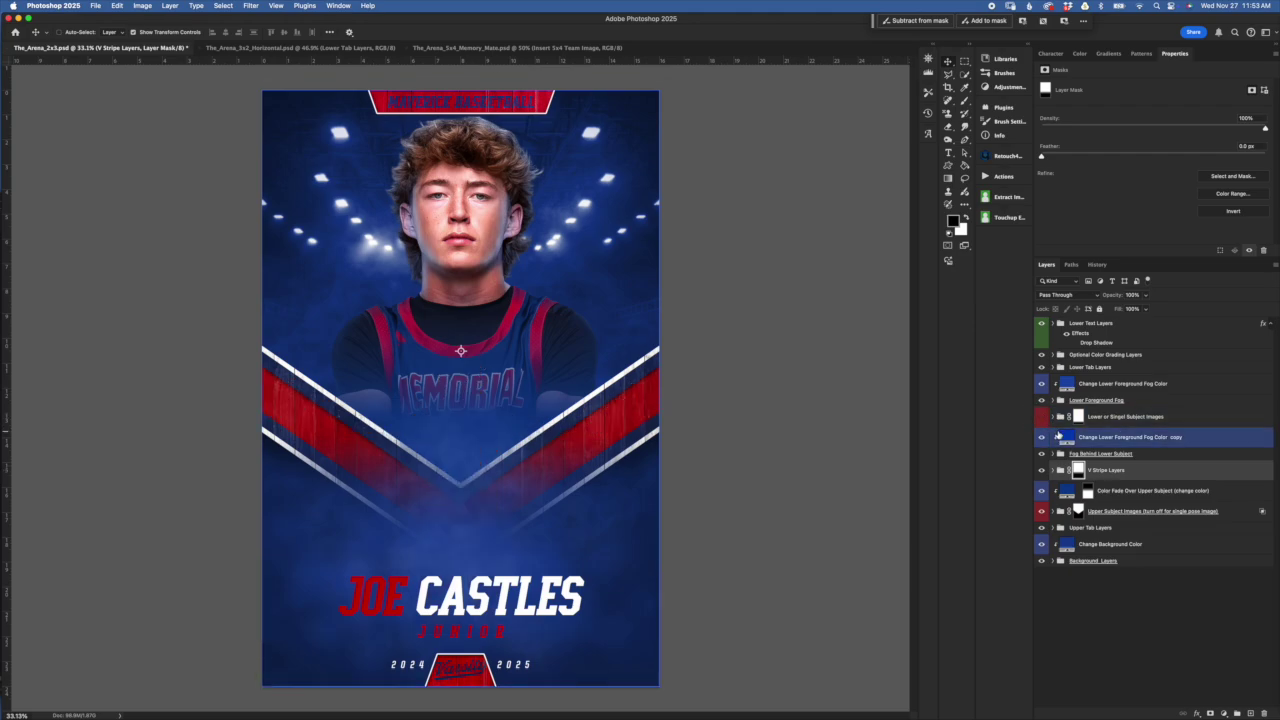
left_click_drag(1062, 440, 1062, 441)
left_click(1120, 471)
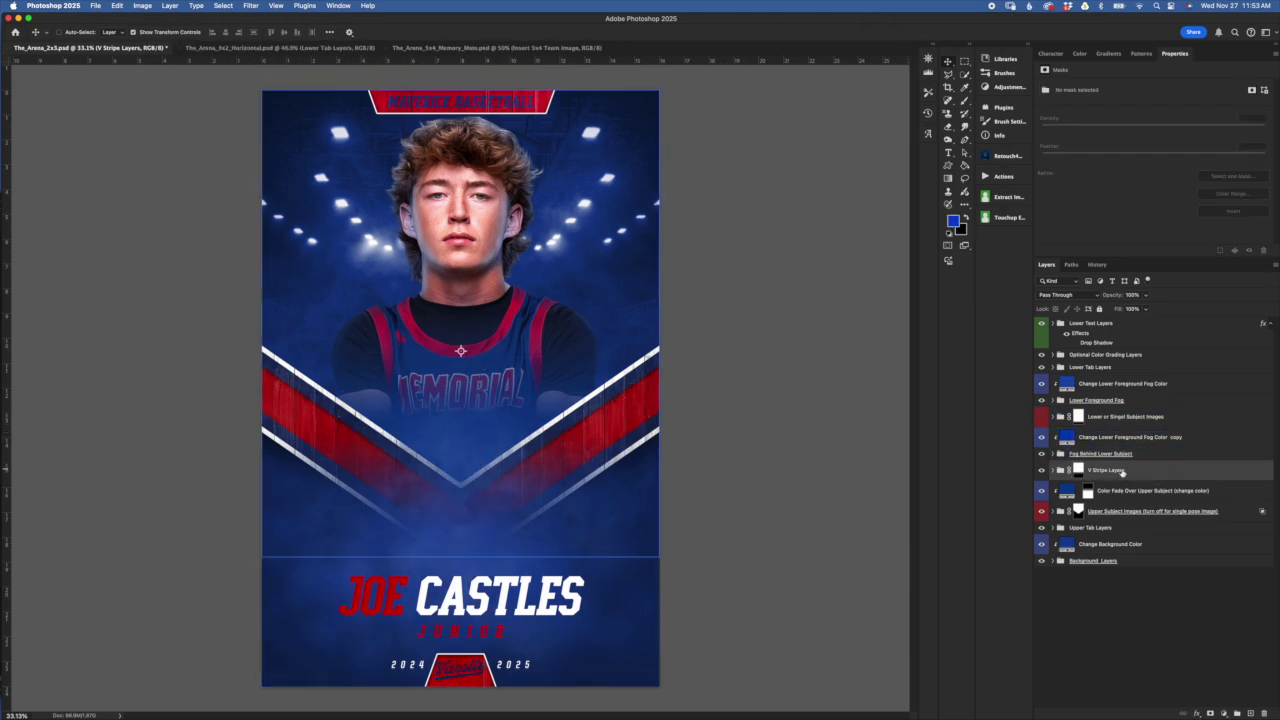
left_click(1080, 470)
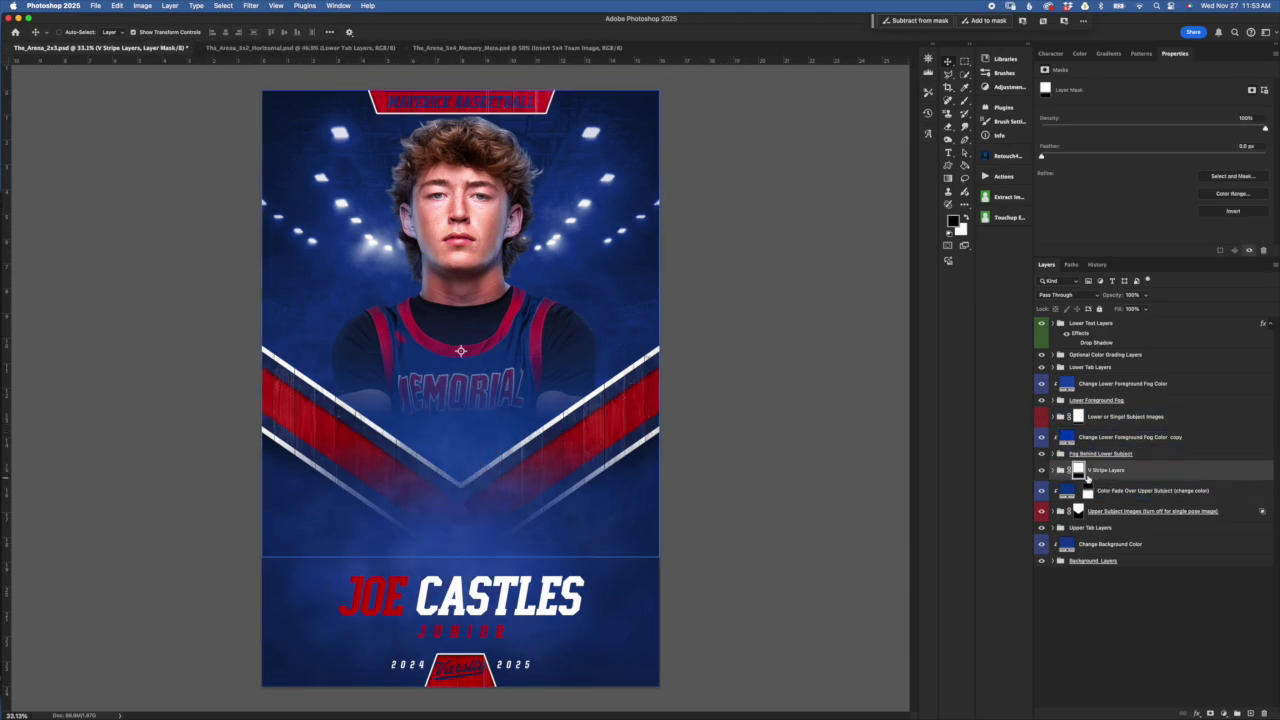
left_click(1079, 470, "shift")
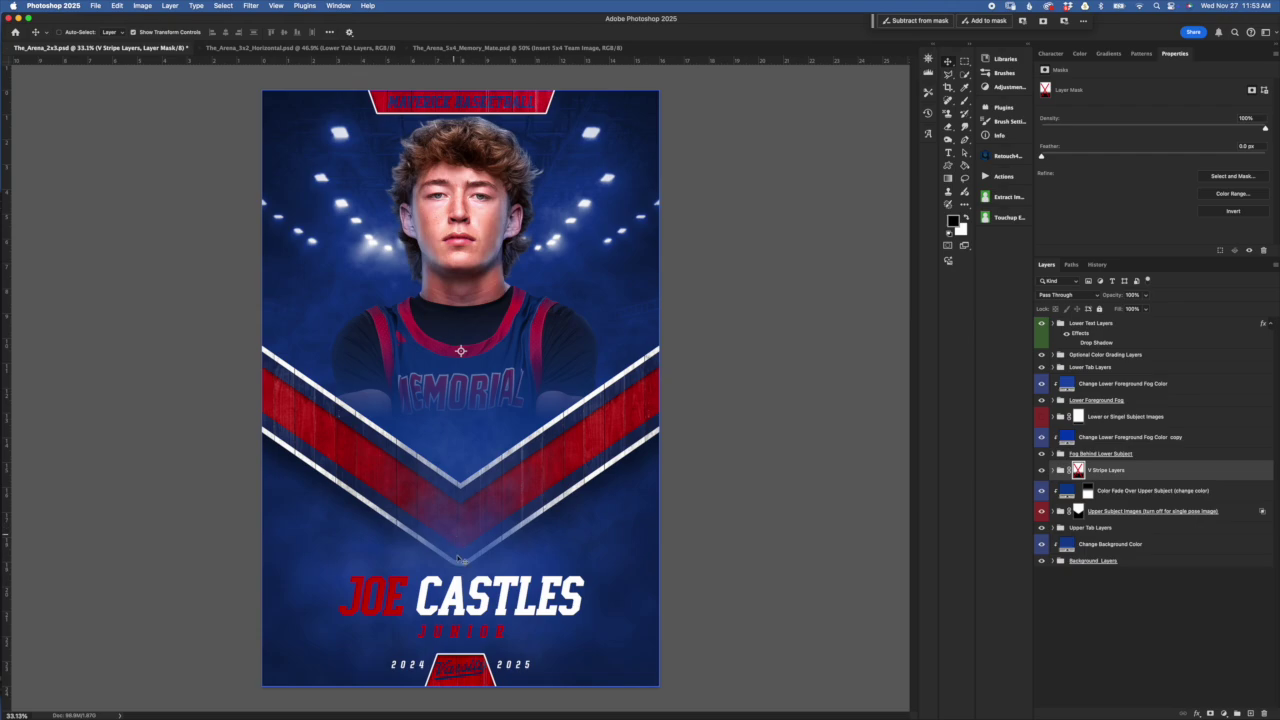
left_click(1042, 418)
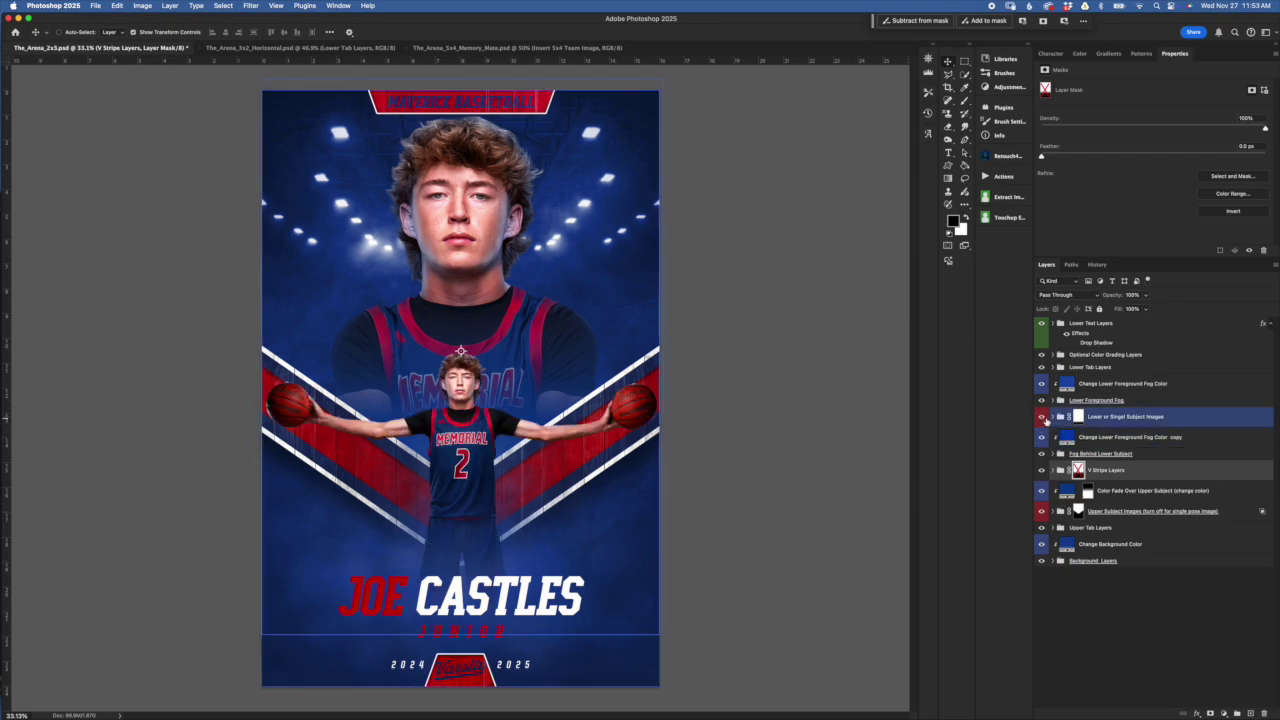
left_click(1042, 417)
left_click(1078, 512)
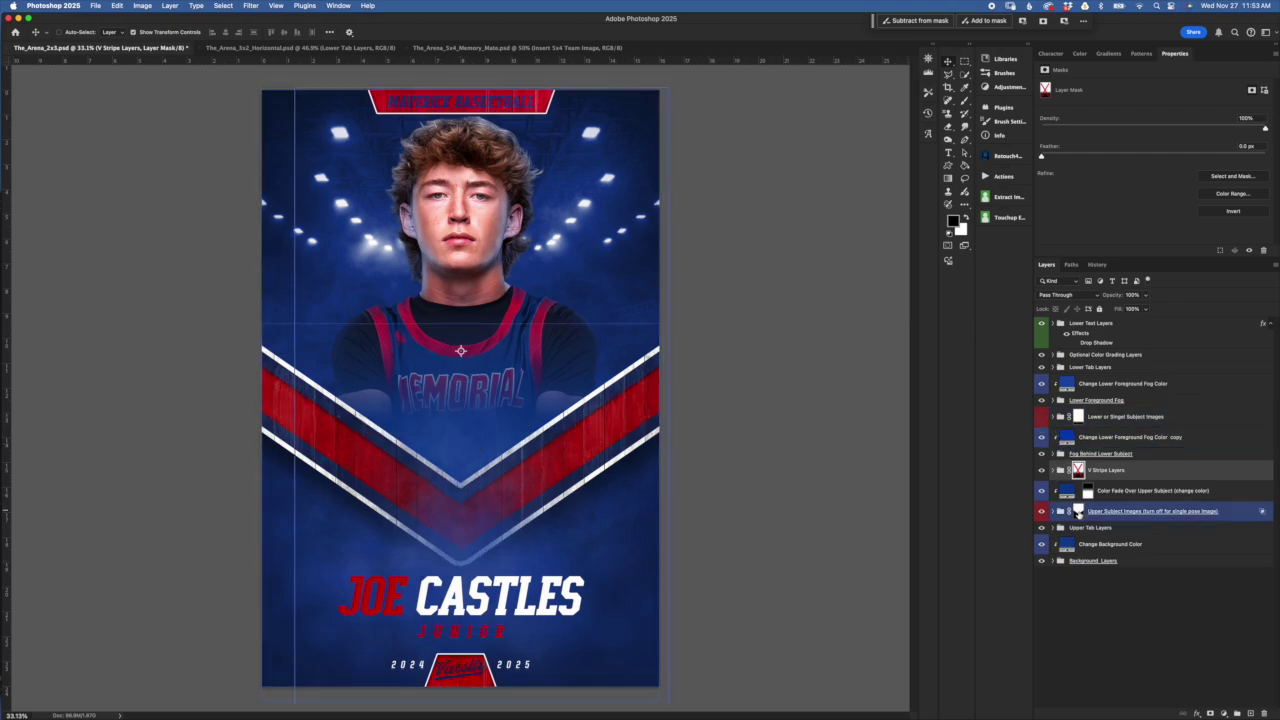
left_click(326, 466, "ctrl")
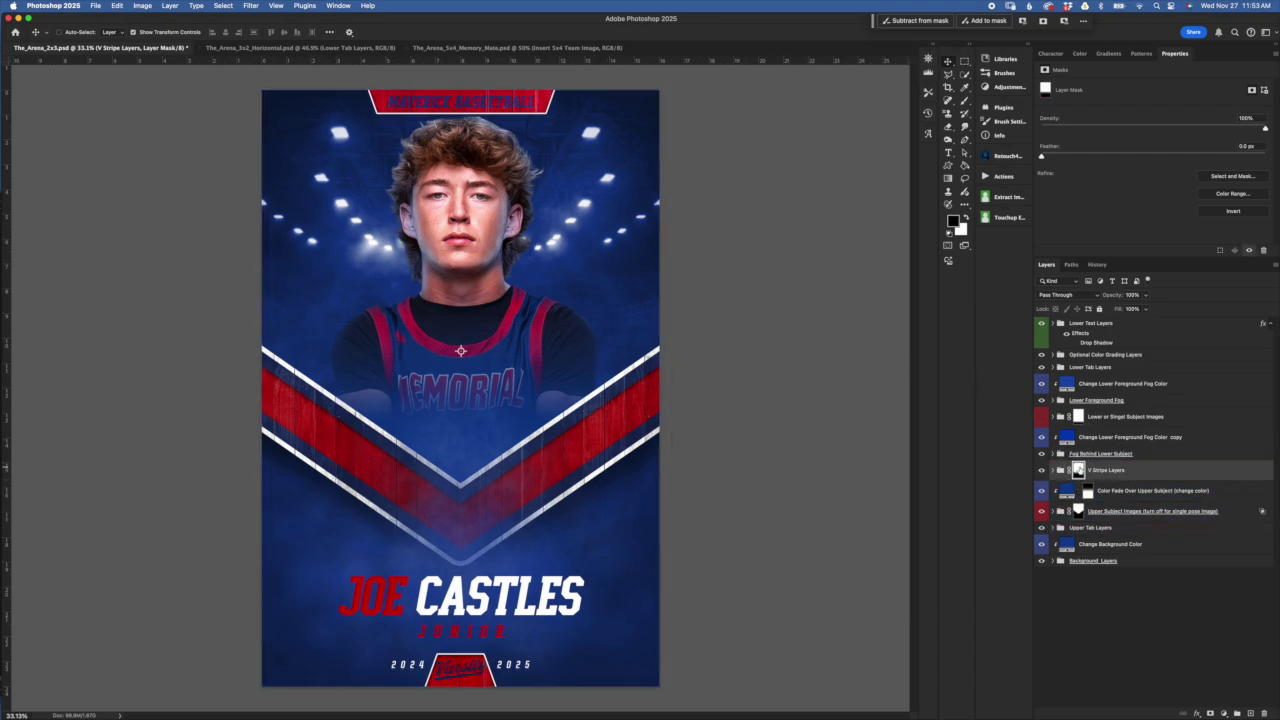
left_click(1139, 509)
Free Transform the V Stripe Layers mask slightly larger, commit it, and relink the mask
left_click(1077, 469, "super")
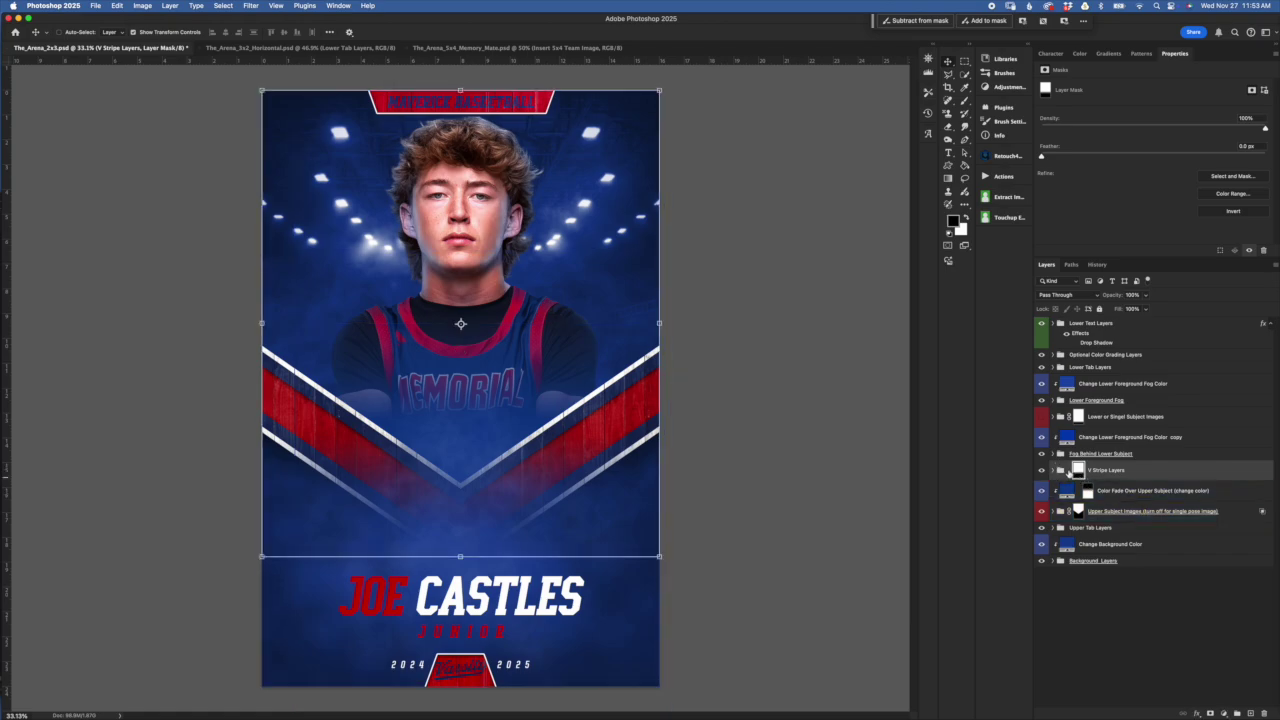
key("super+t")
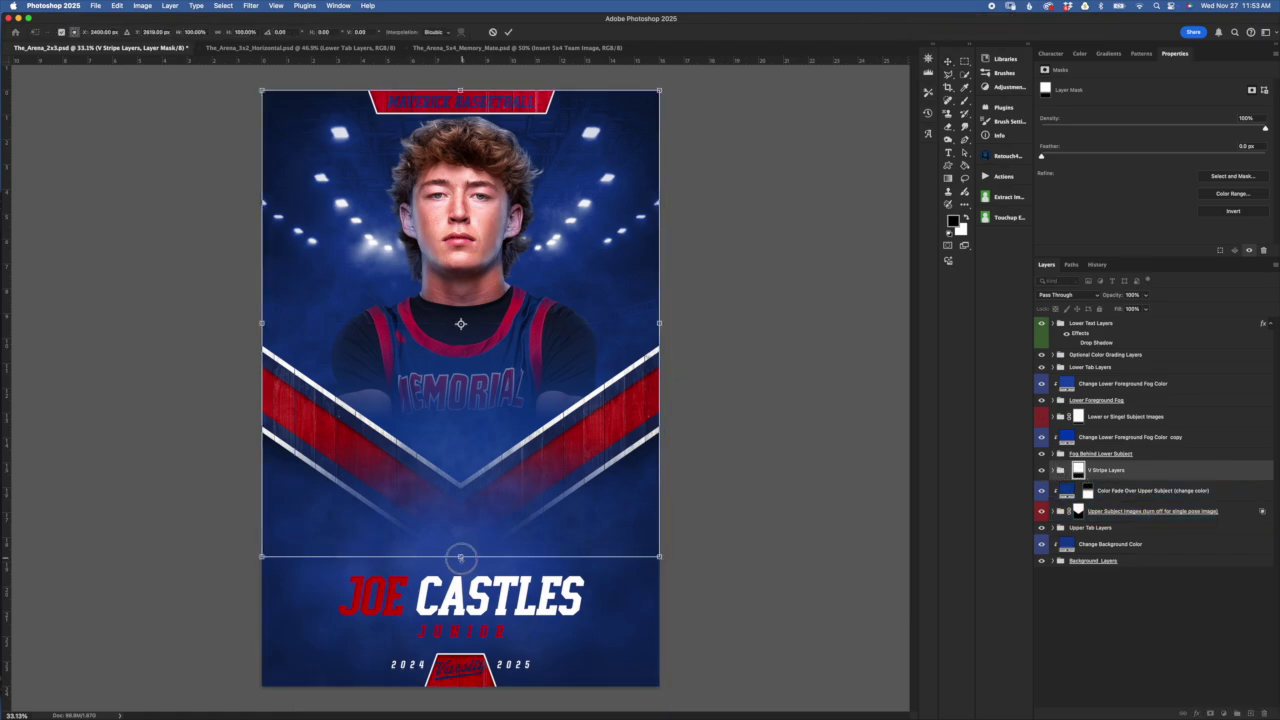
mouse_move(461, 557)
left_mouse_down()
mouse_move(455, 546)
mouse_move(463, 570)
mouse_move(460, 534)
mouse_move(488, 592)
mouse_move(480, 557)
left_mouse_up()
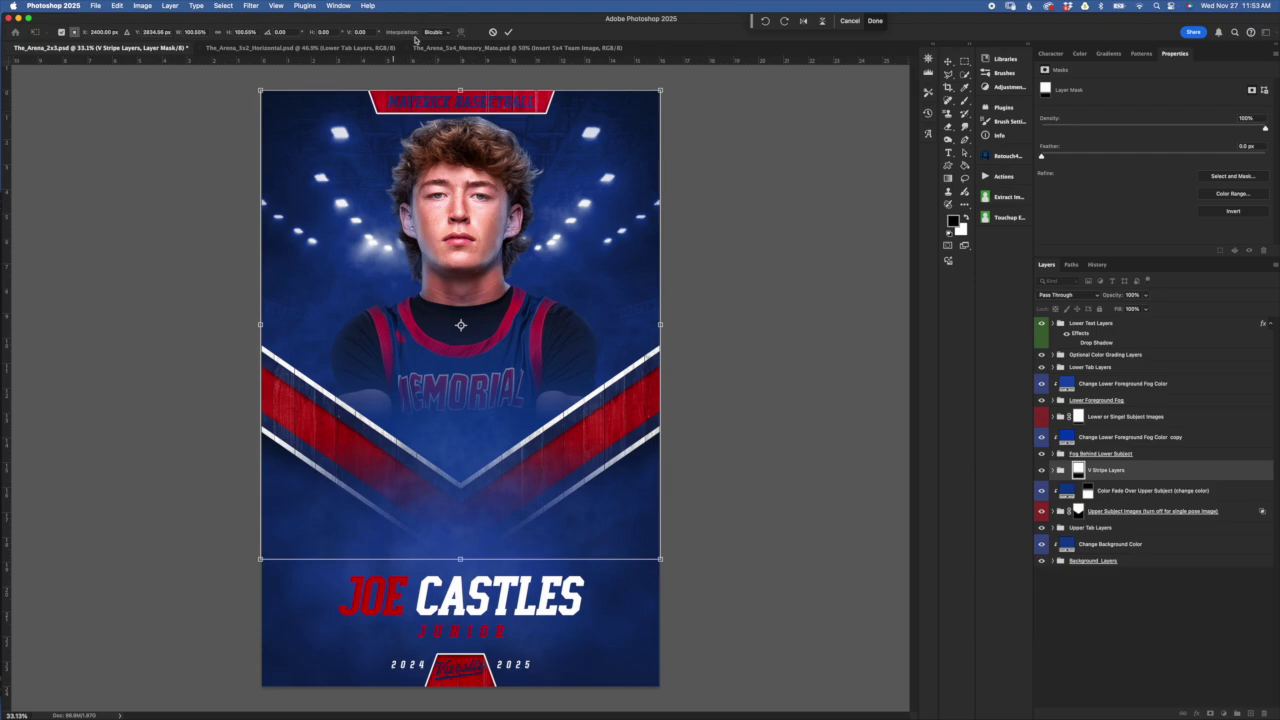
left_click(506, 32)
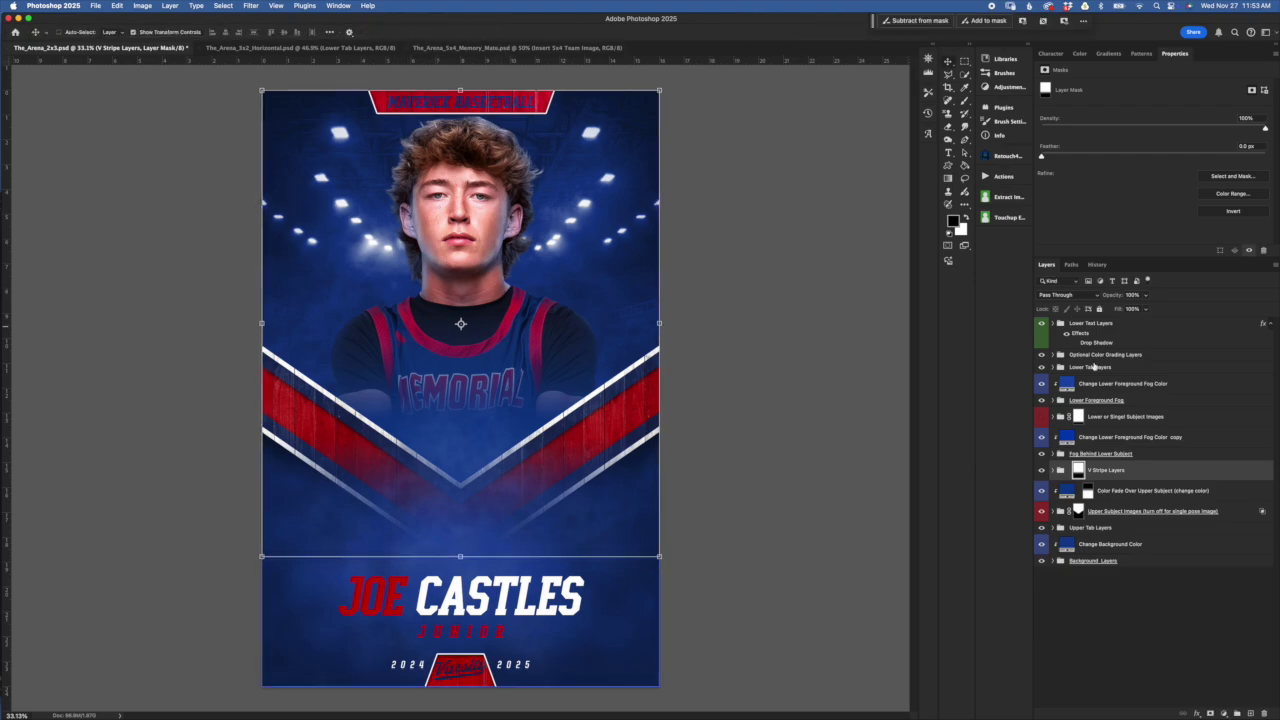
left_click(1069, 471)
Expand V Stripe Layers and step through the Water Droplet, Grunge, Ice and Hard Wood Floor textures
left_click(1052, 471)
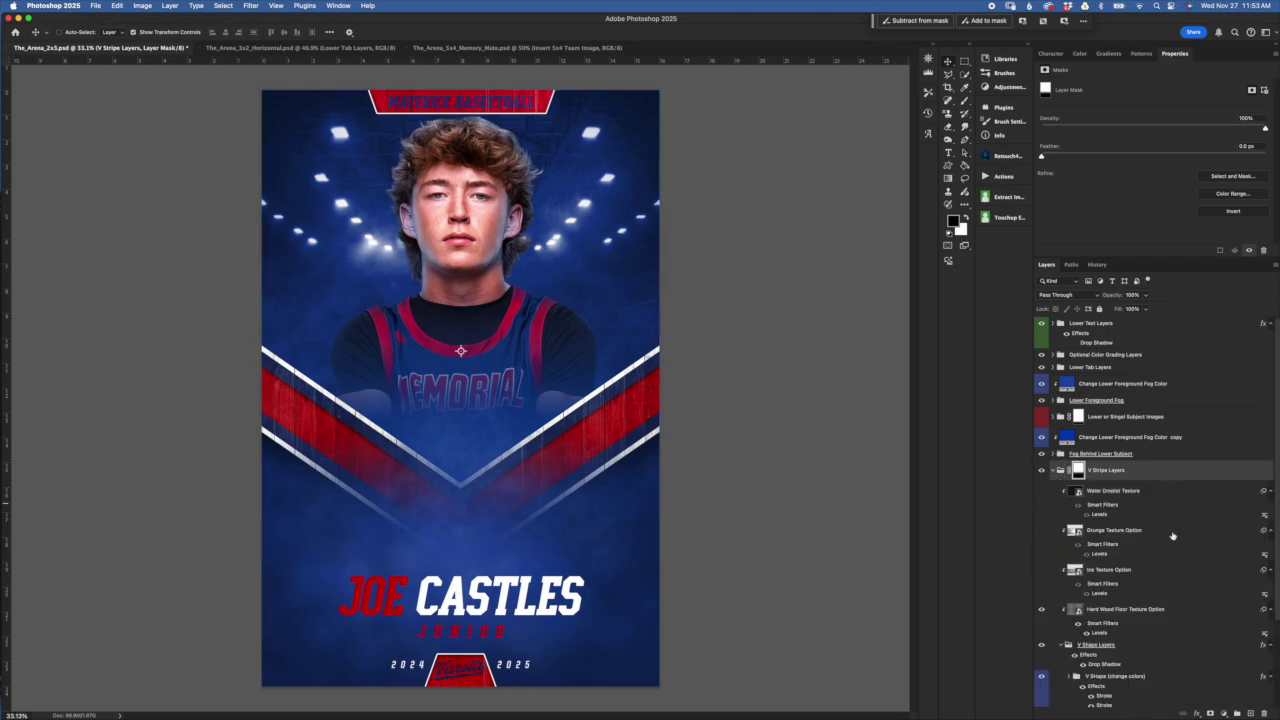
scroll(1176, 552, "down", 3)
left_click(1134, 388)
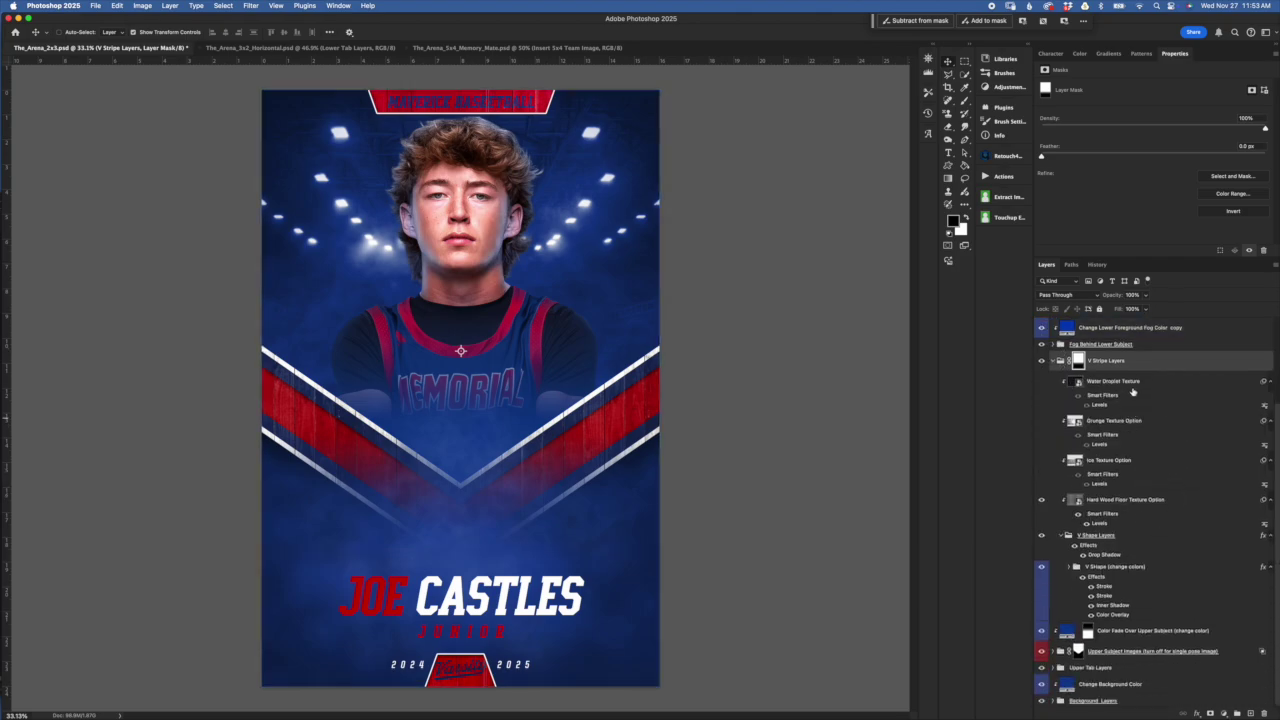
left_click(1162, 432)
left_click(1166, 467)
left_click(1165, 508)
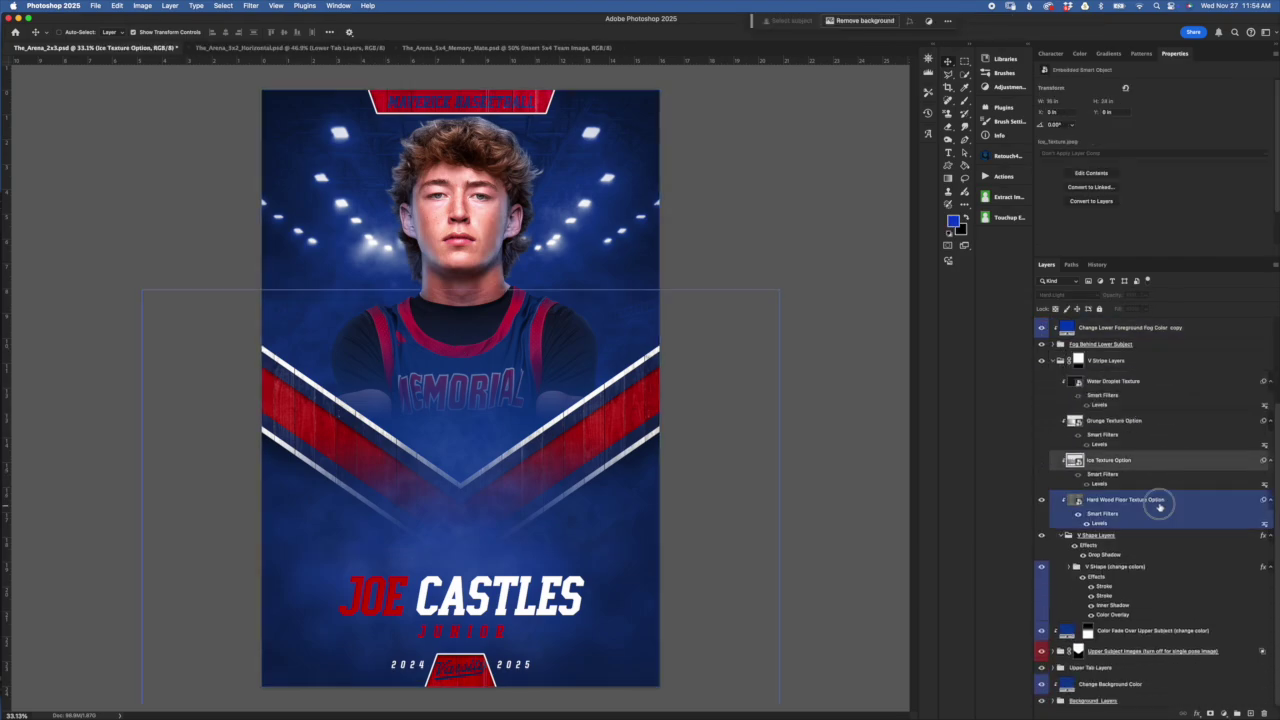
left_click(1162, 547)
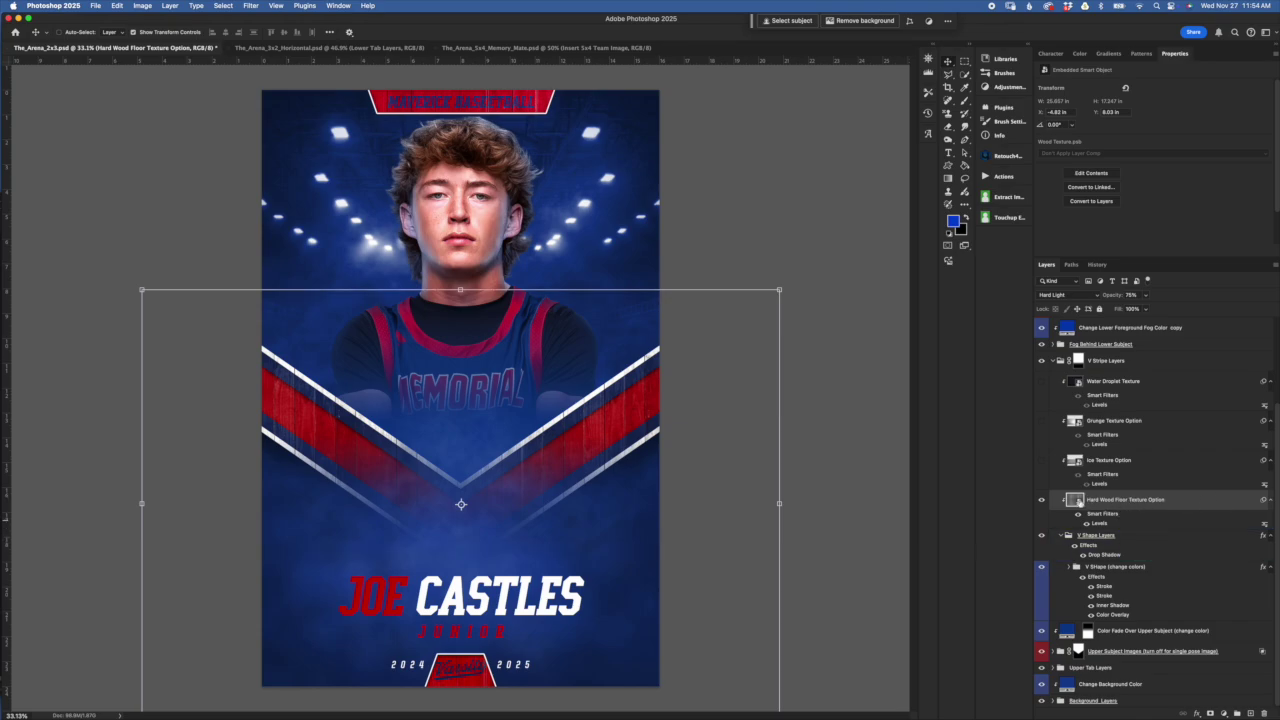
Toggle the Hard Wood Floor, Ice, Grunge and Water Droplet textures on the stripes to compare them
left_click(1040, 501)
left_click(1042, 464)
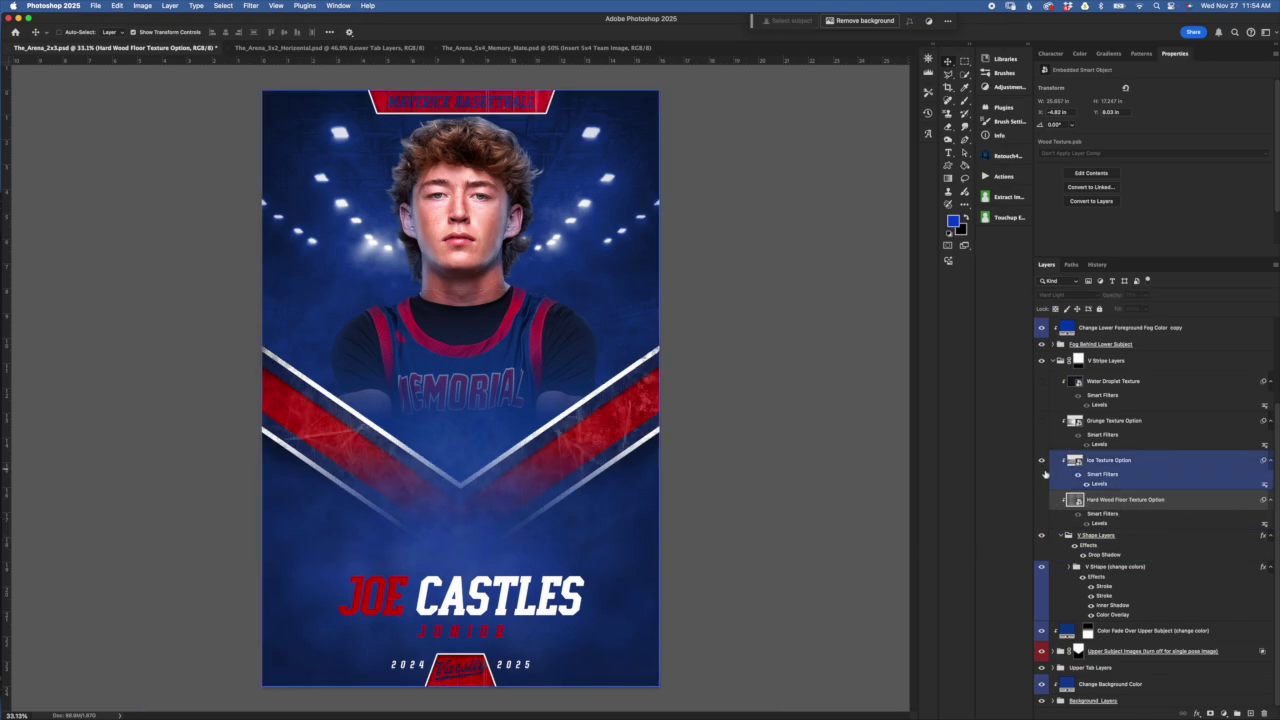
left_click(1041, 462)
left_click(1041, 421)
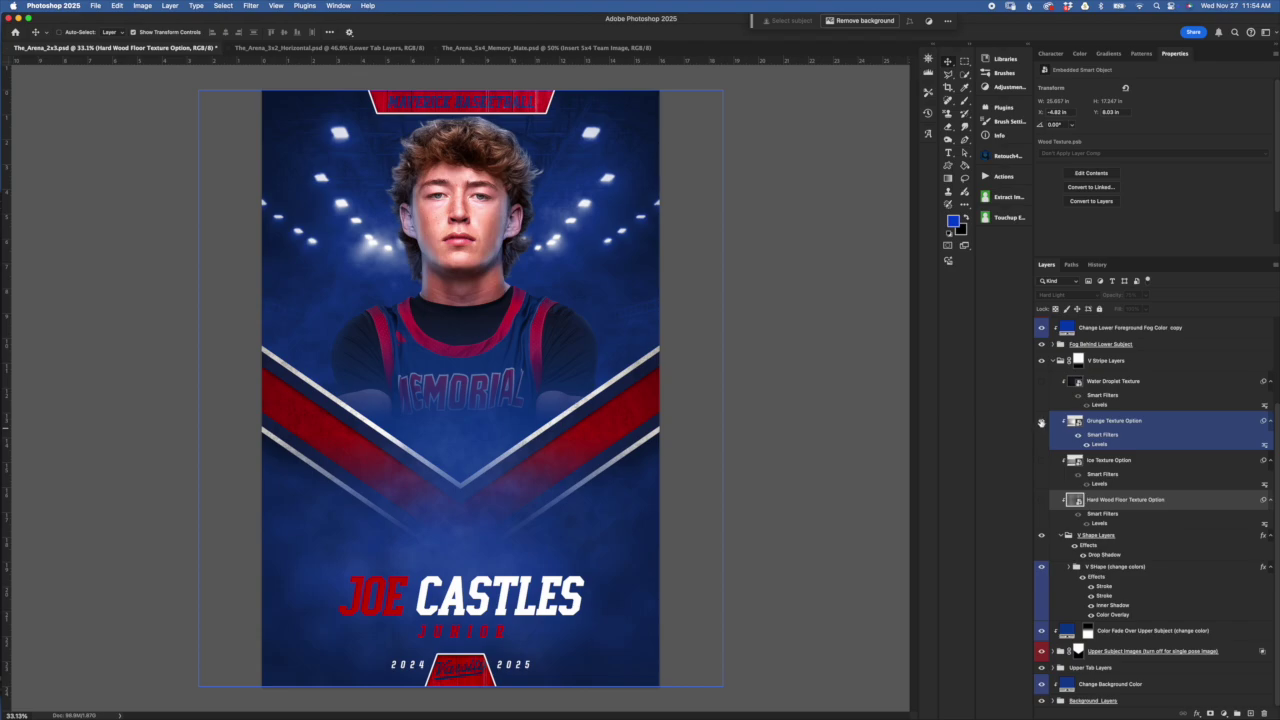
left_click(1041, 381)
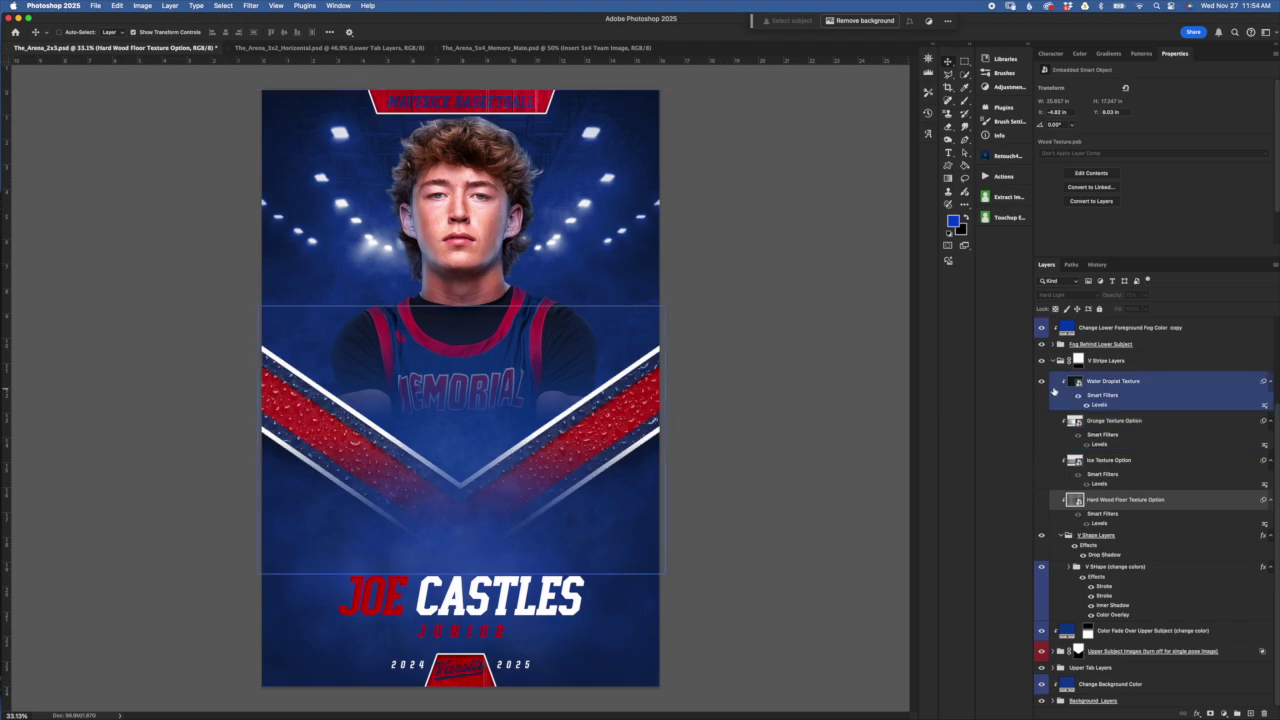
left_click(1041, 381)
left_click(1100, 422)
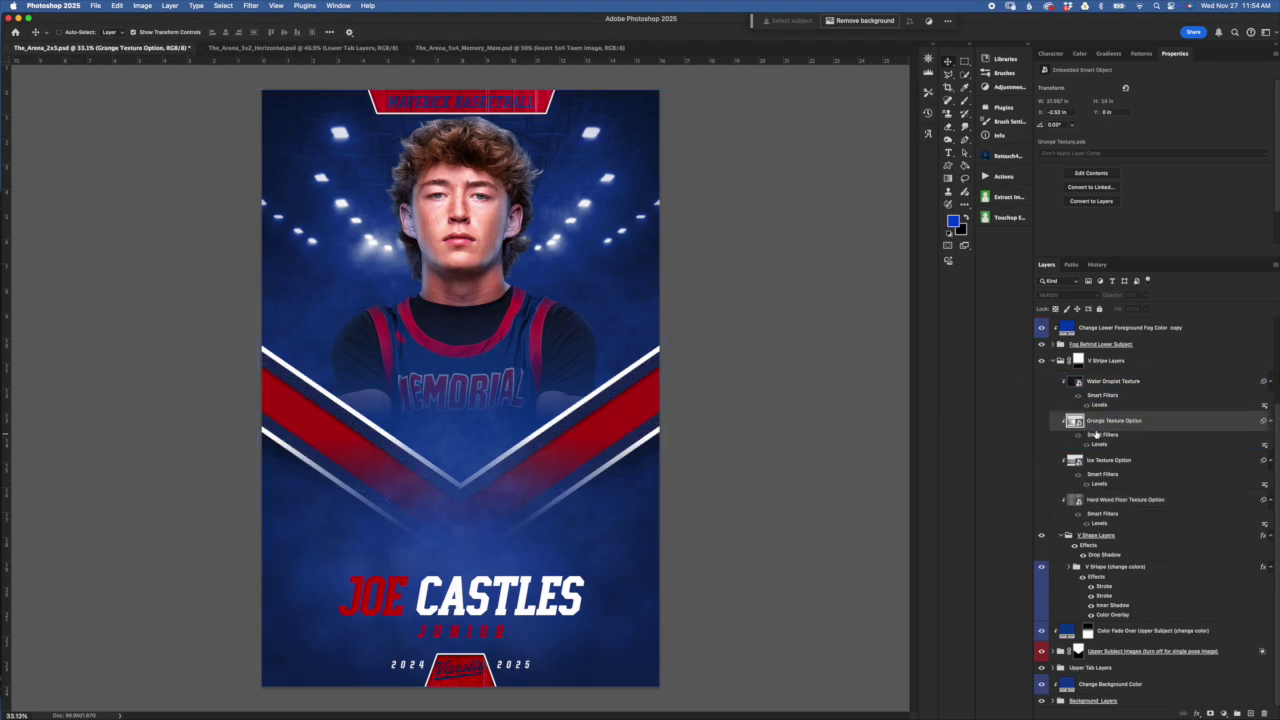
left_click(1041, 421)
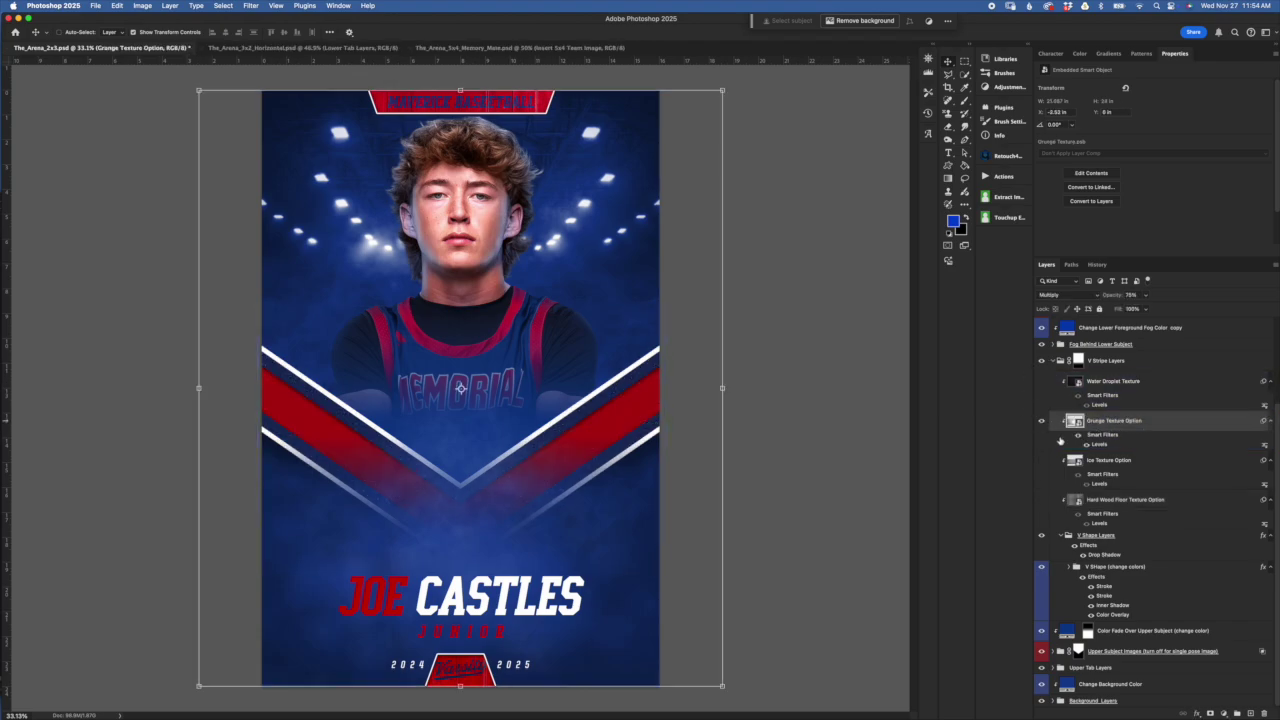
left_click(1041, 500)
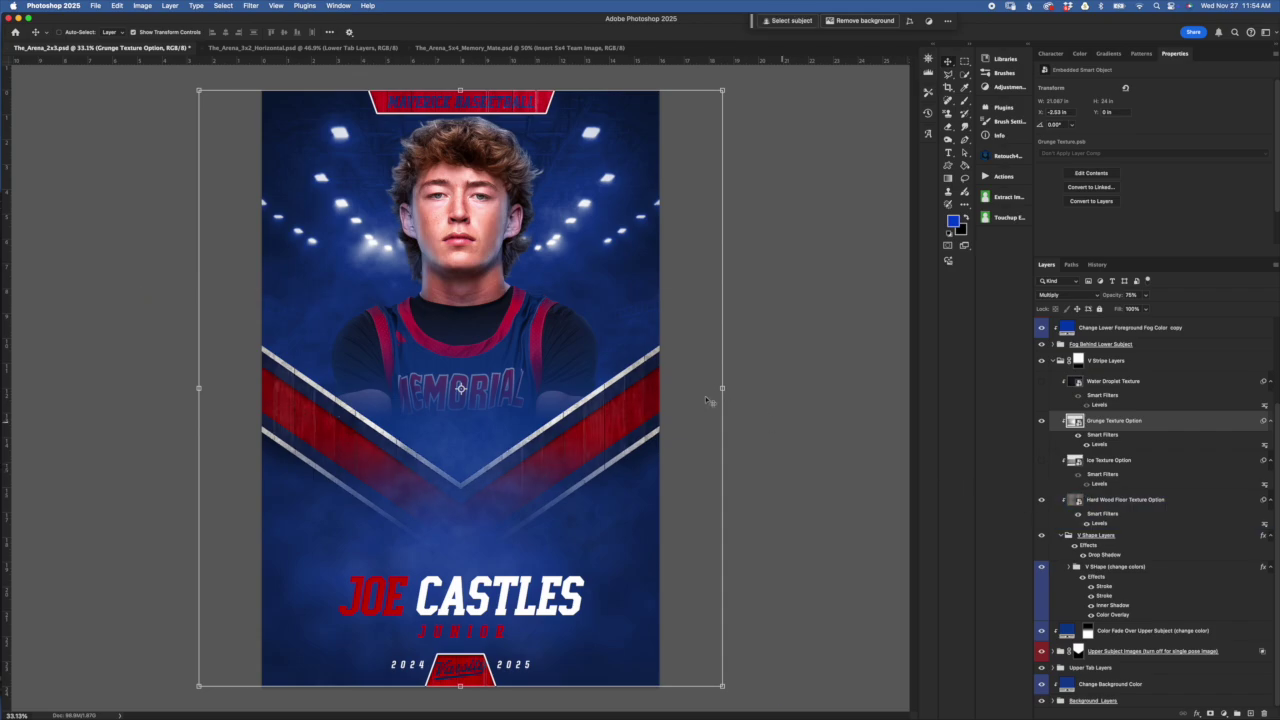
left_click(1041, 421)
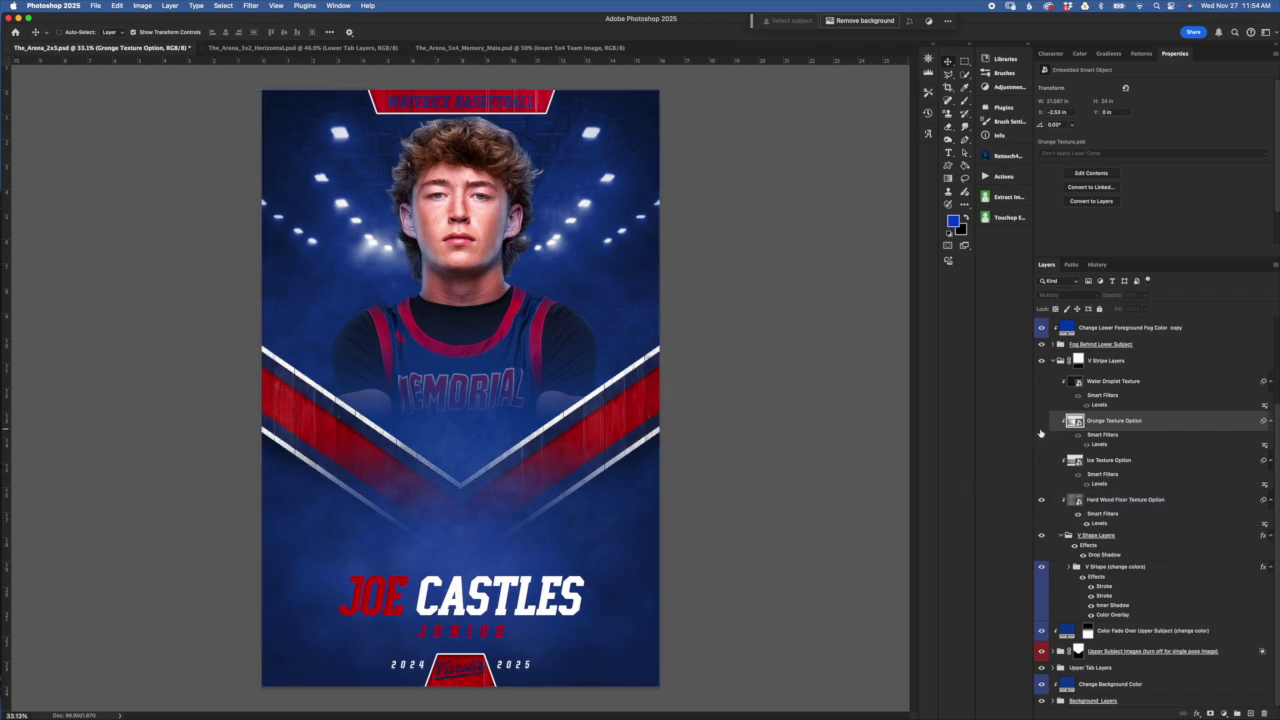
left_click(1042, 422)
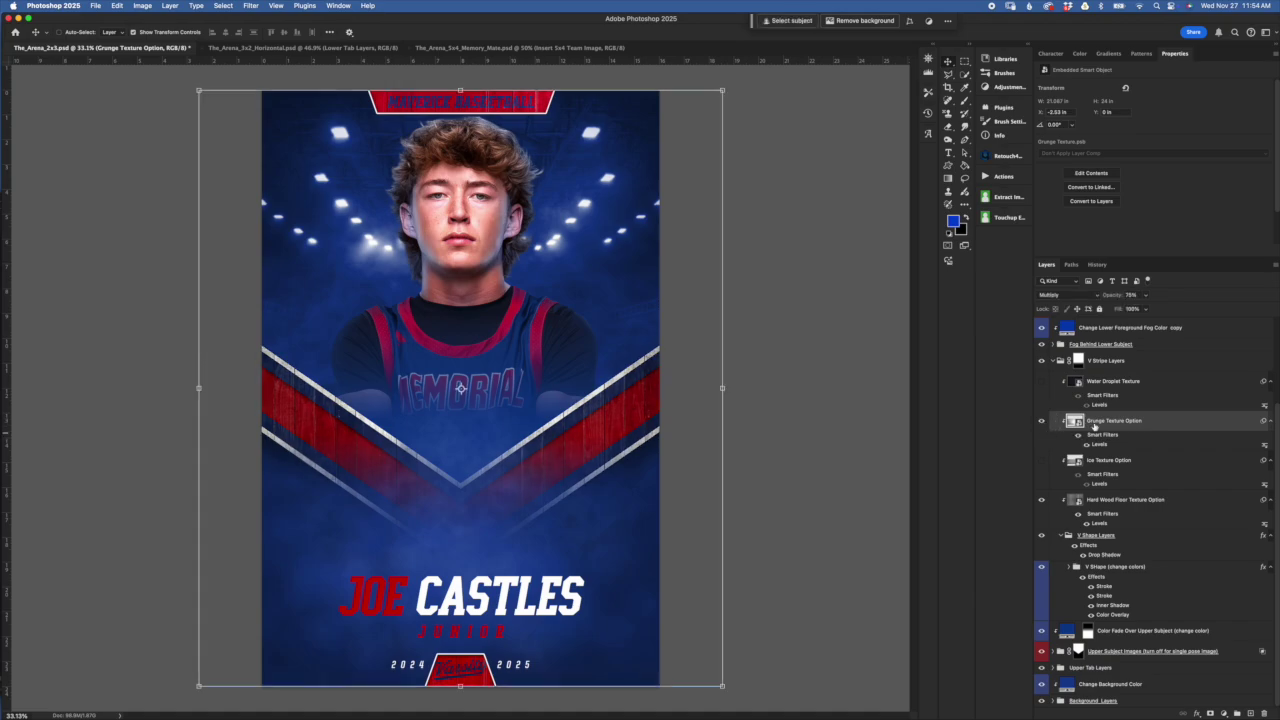
Set the Grunge texture opacity to 75%, then hide it to keep only the wood grain
left_click_drag(1116, 296, 1096, 297)
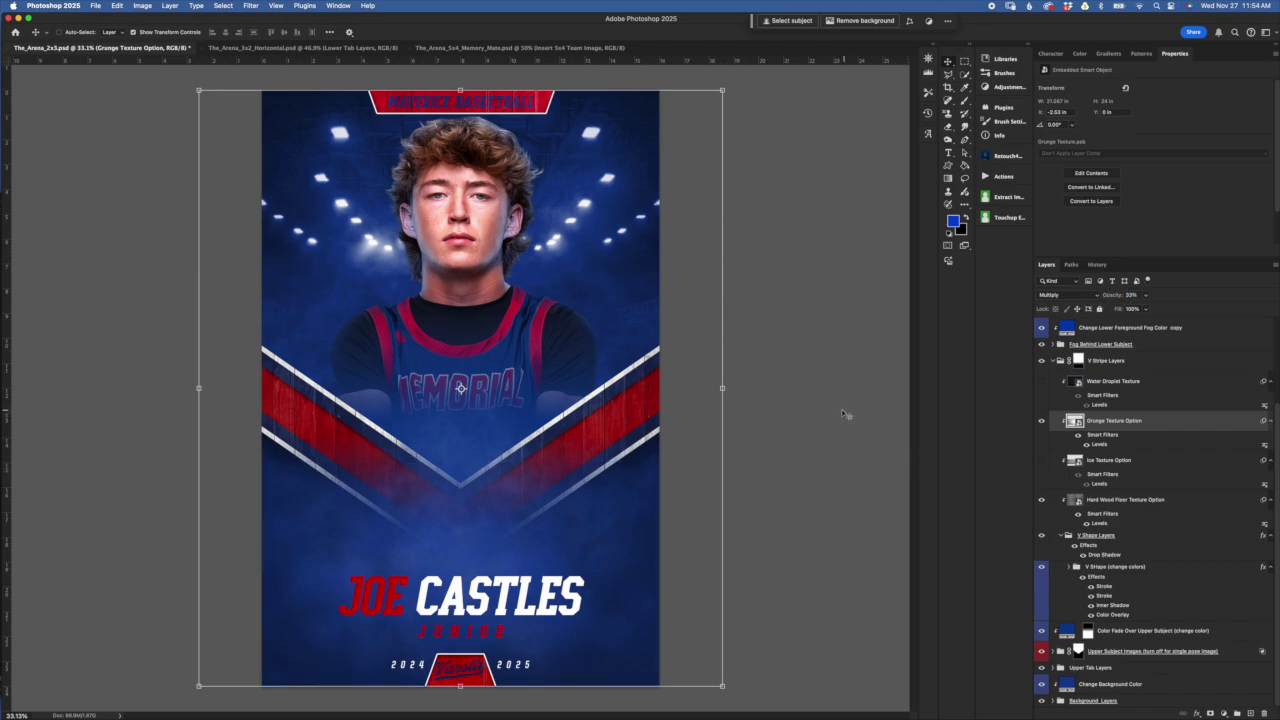
key("7")
key("5")
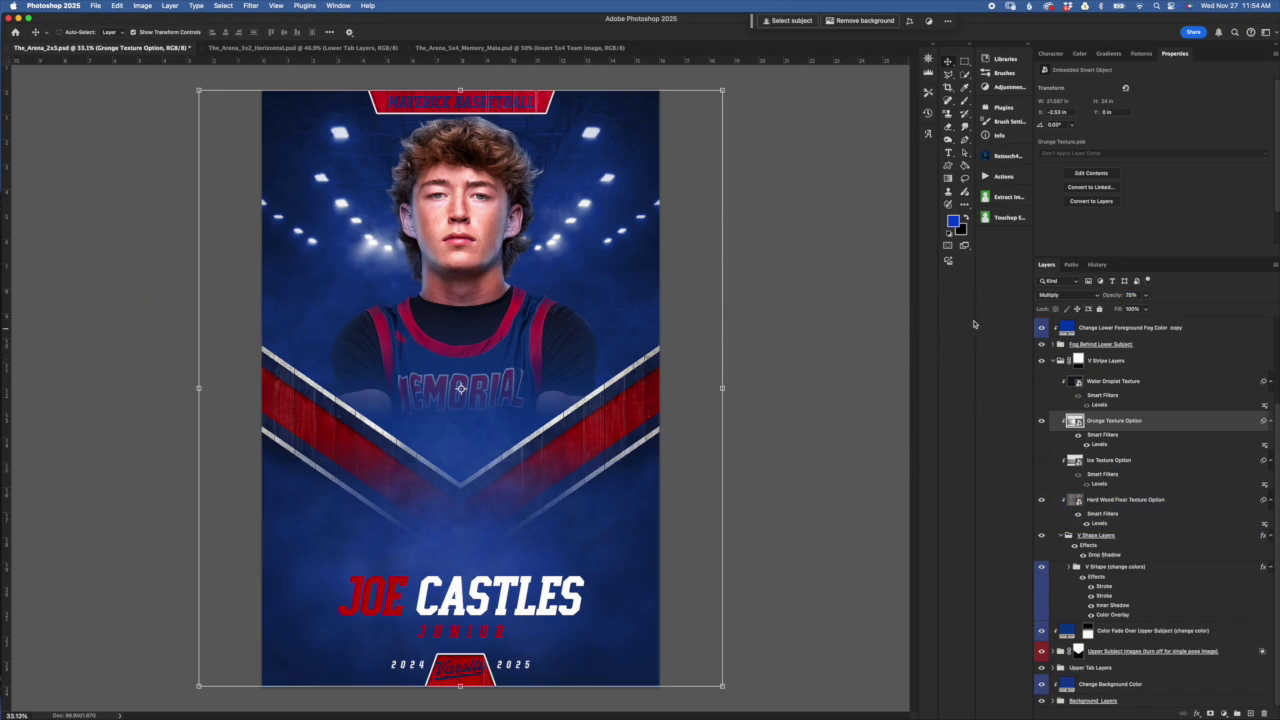
left_click(1042, 421)
left_click(1142, 537)
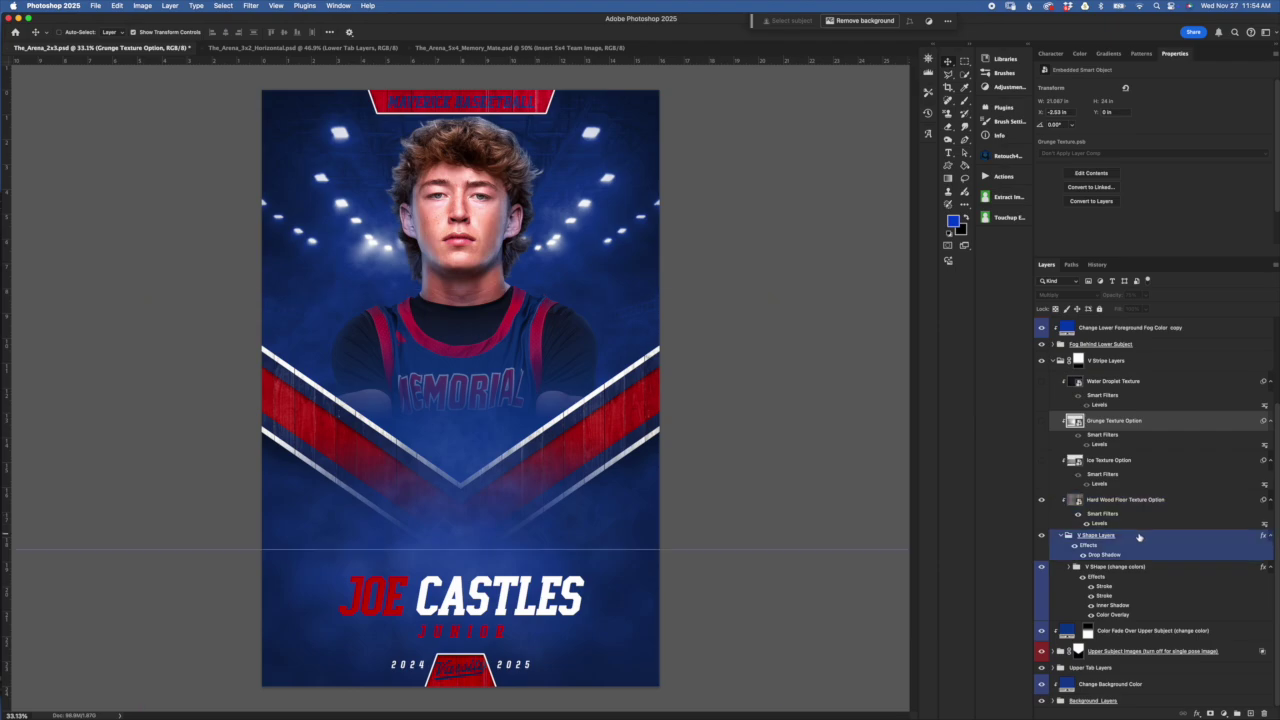
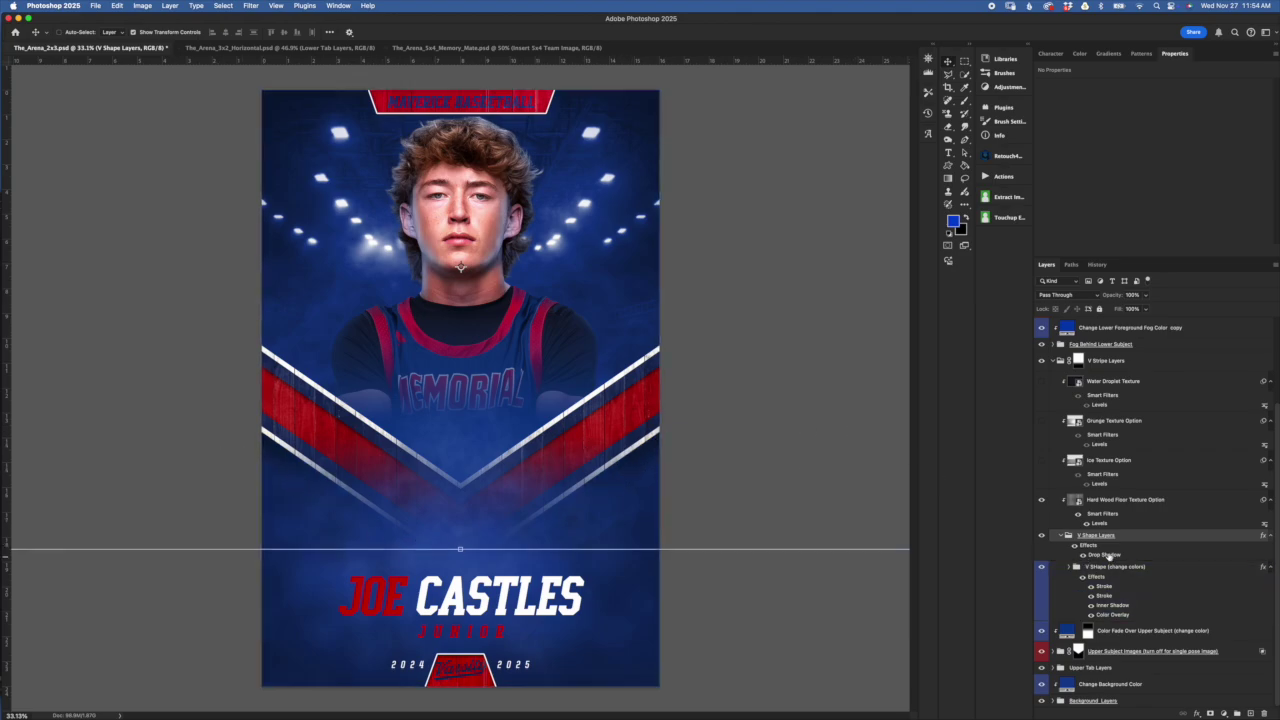
Open the V Shape Layers drop shadow settings, then close them without changes
double_click(1106, 555)
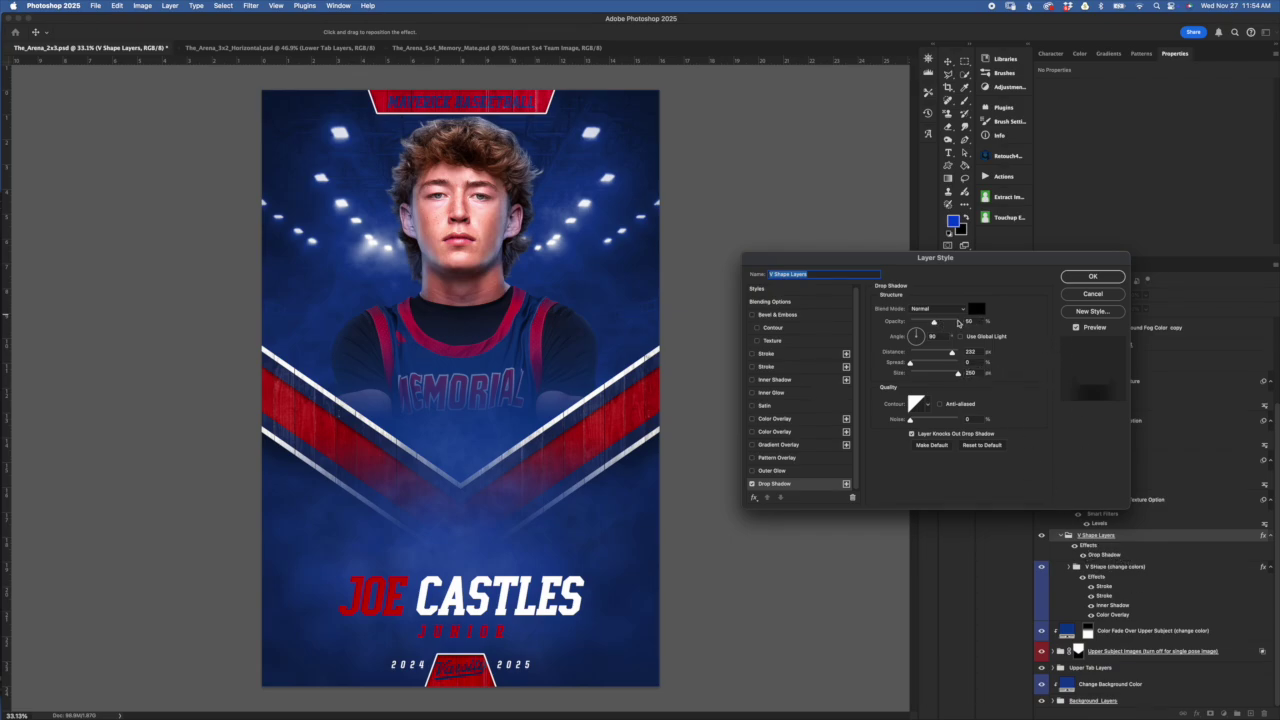
left_click_drag(965, 257, 962, 246)
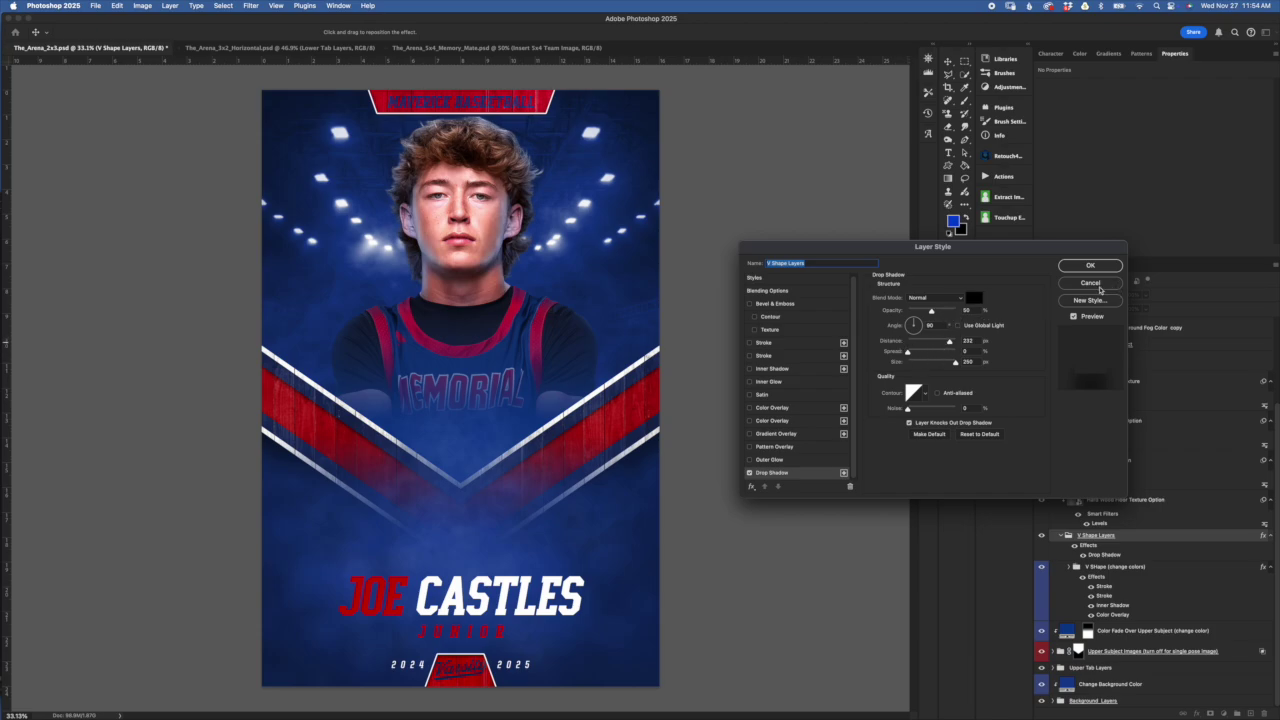
left_click(1090, 283)
left_click(1142, 583)
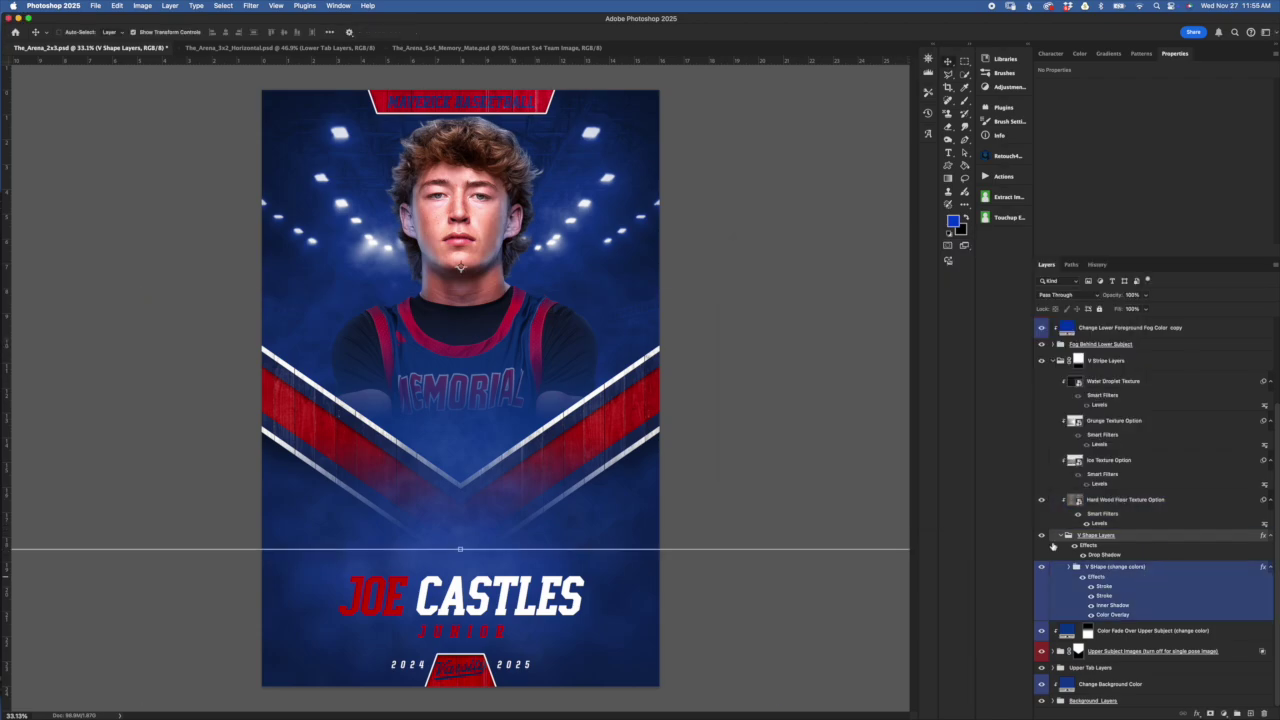
left_click(1071, 550)
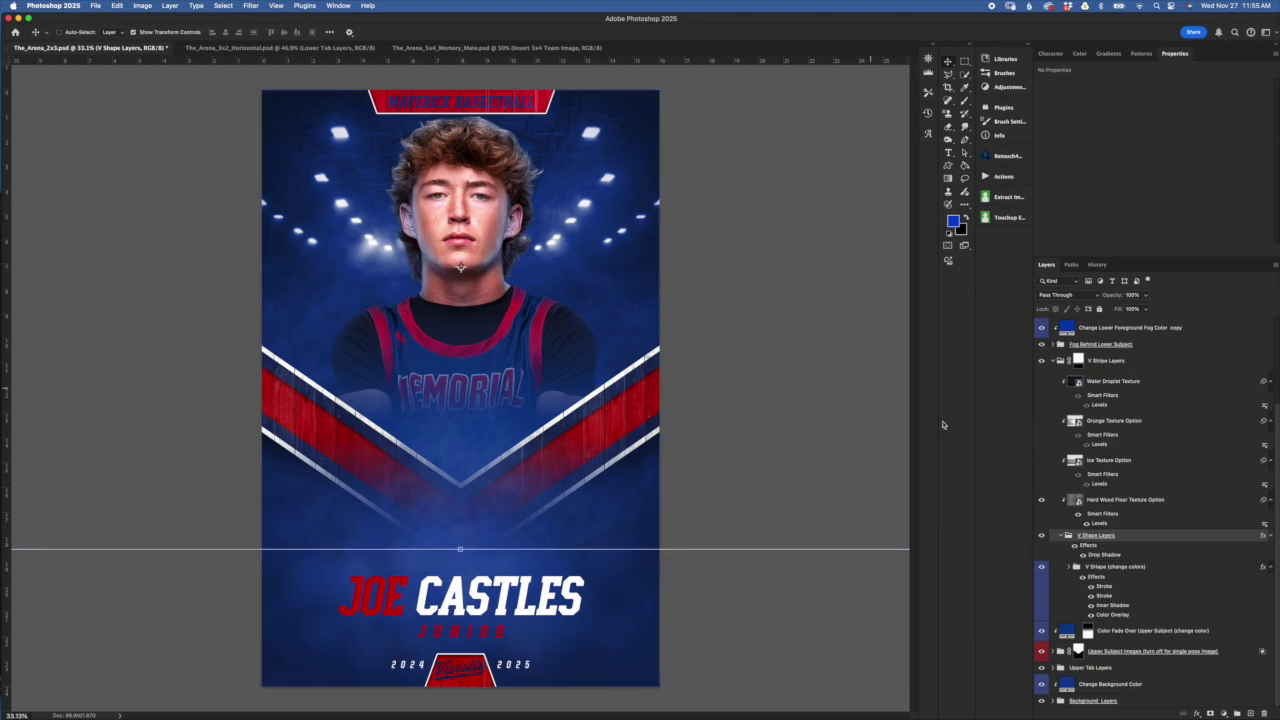
Select the V Shape (change colors) and V Shape Layers groups in the Layers panel
left_click(1168, 579)
left_click(799, 360)
left_click(857, 348)
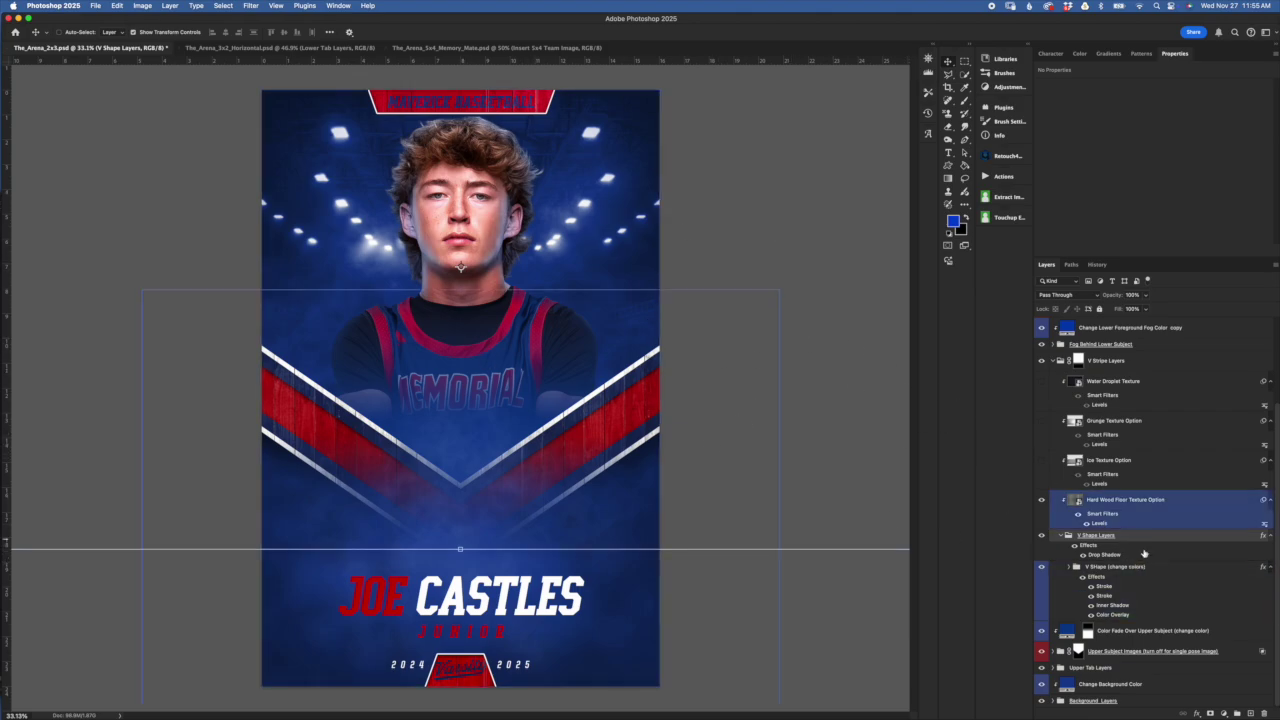
left_click(1128, 568)
left_click(1169, 582)
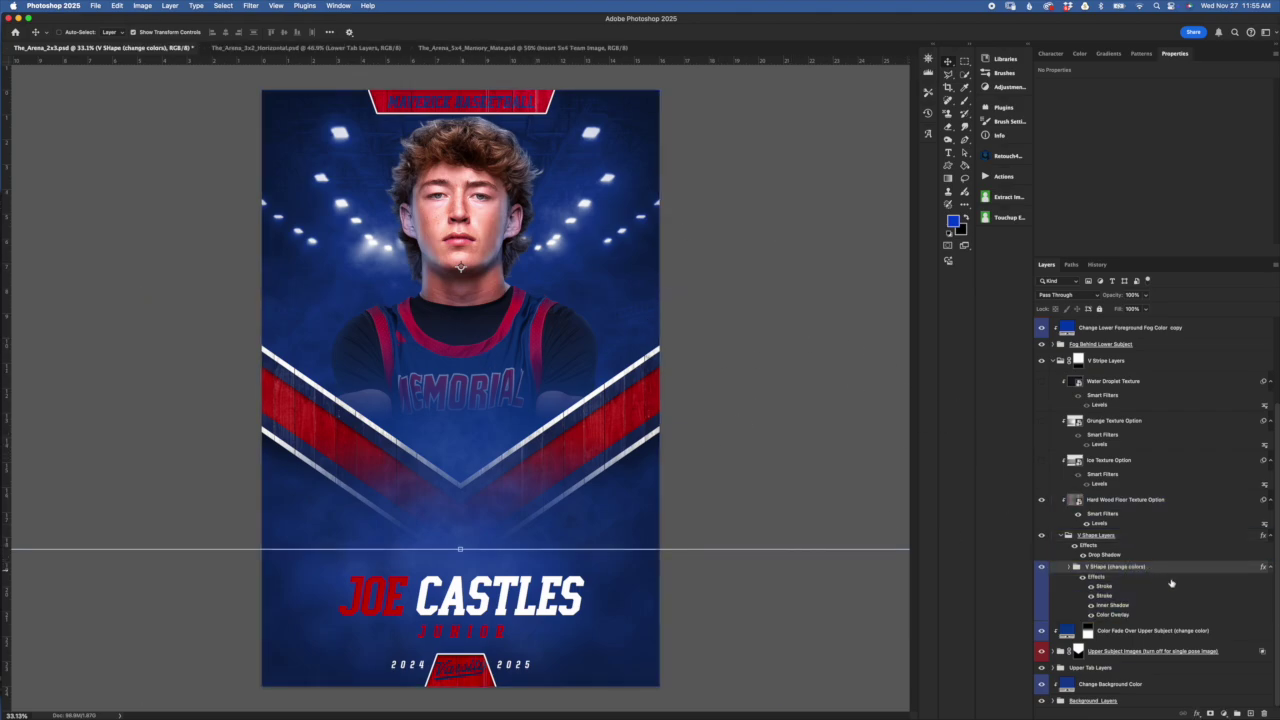
left_click(1100, 536)
left_click(1157, 572)
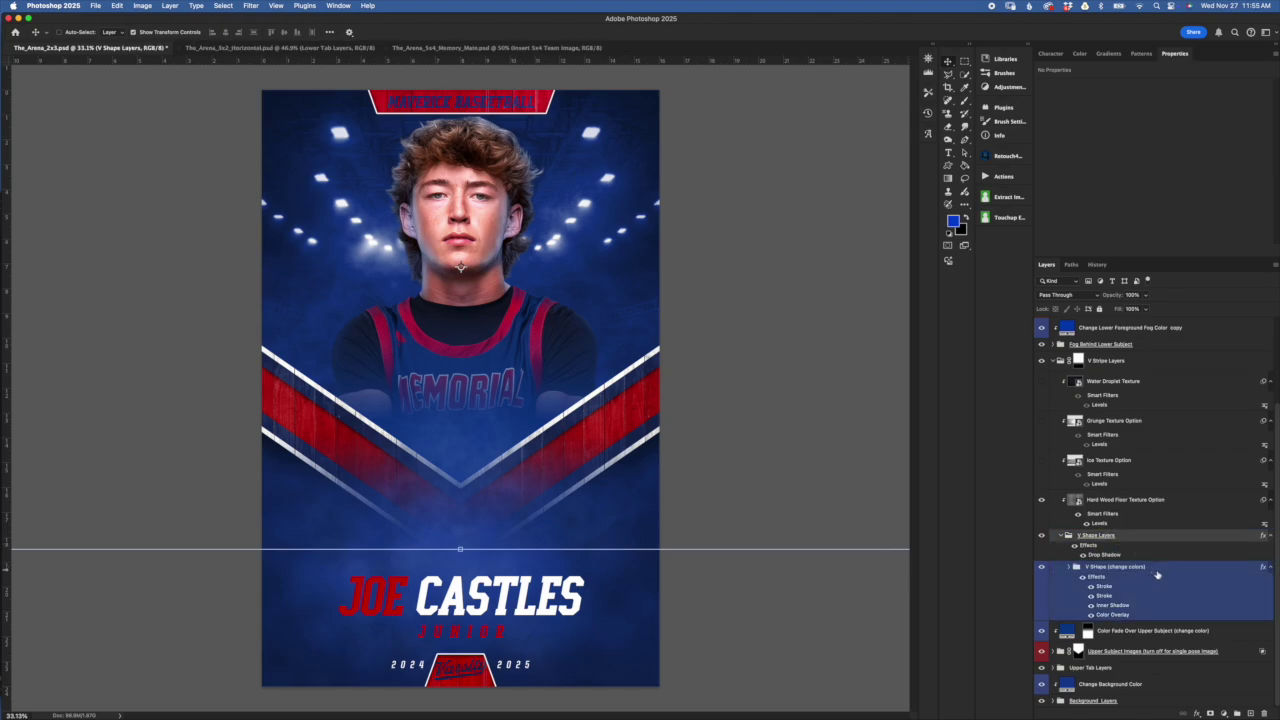
left_click(1164, 582)
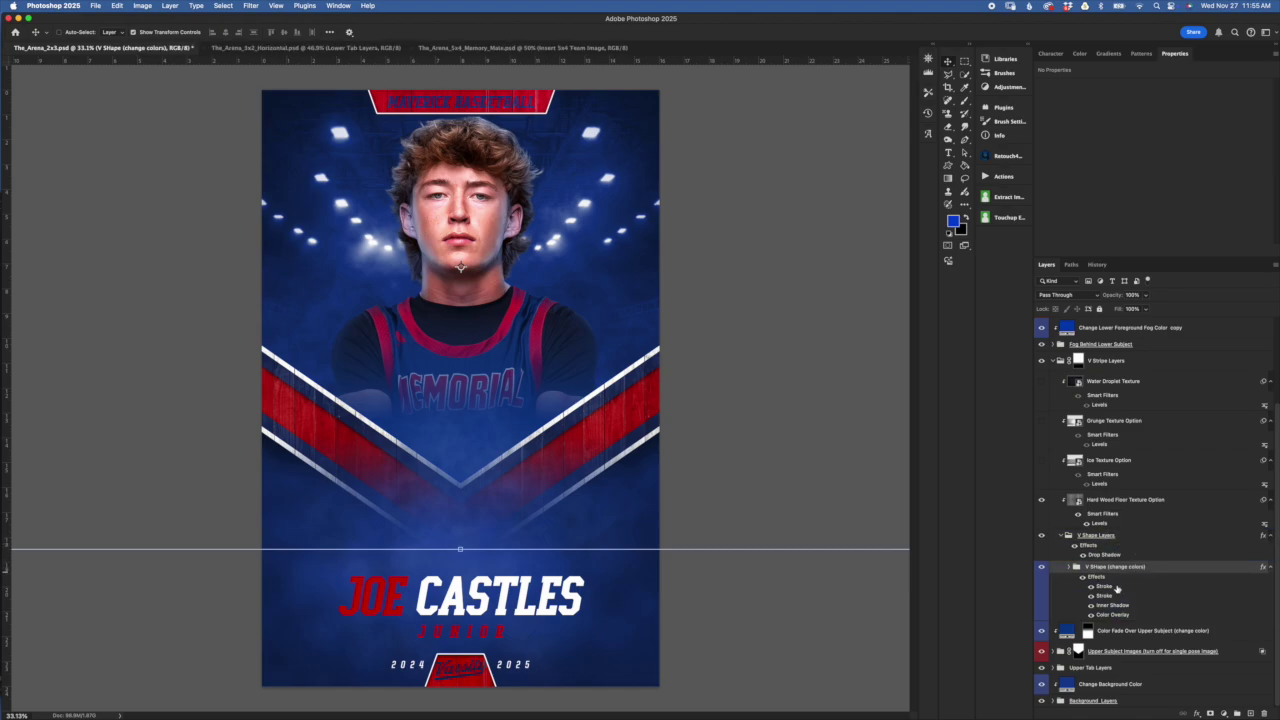
left_click(1075, 574)
Expand V Shape (change colors) to list Rectangle 2 and Rectangle 2 copy
left_click(1069, 567)
left_click(1110, 589)
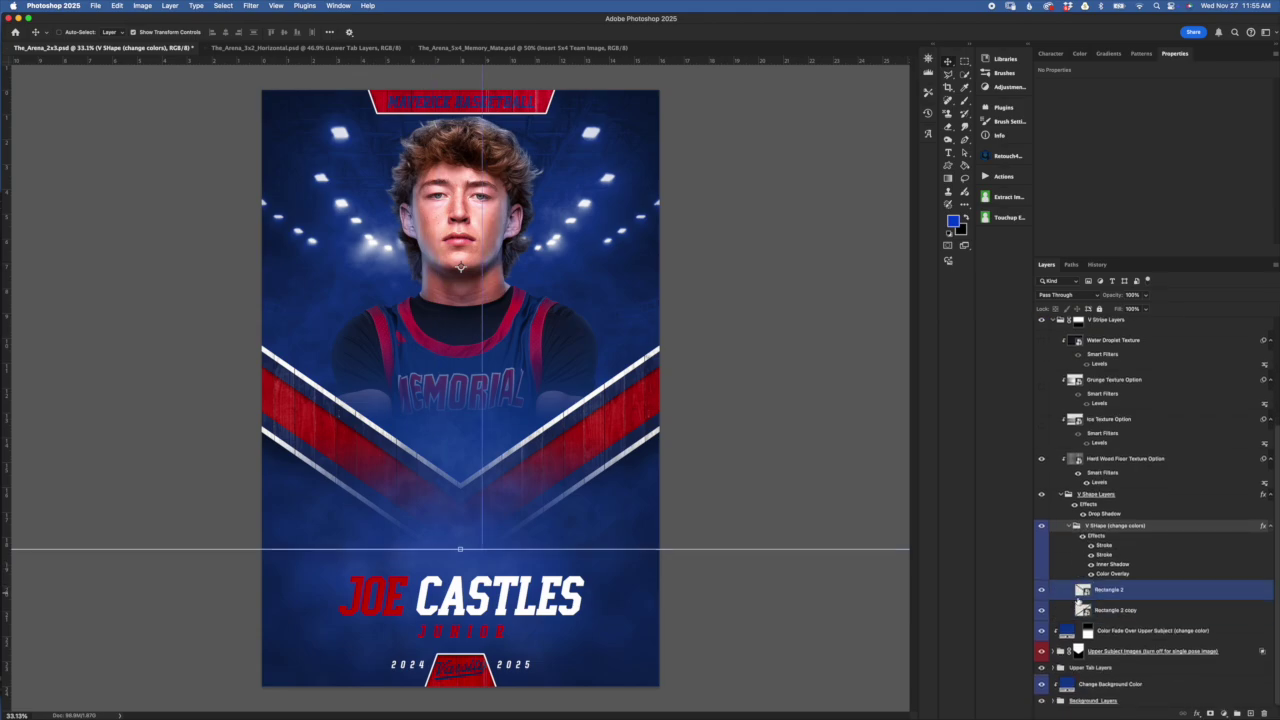
left_click(1134, 613)
left_click(1136, 543)
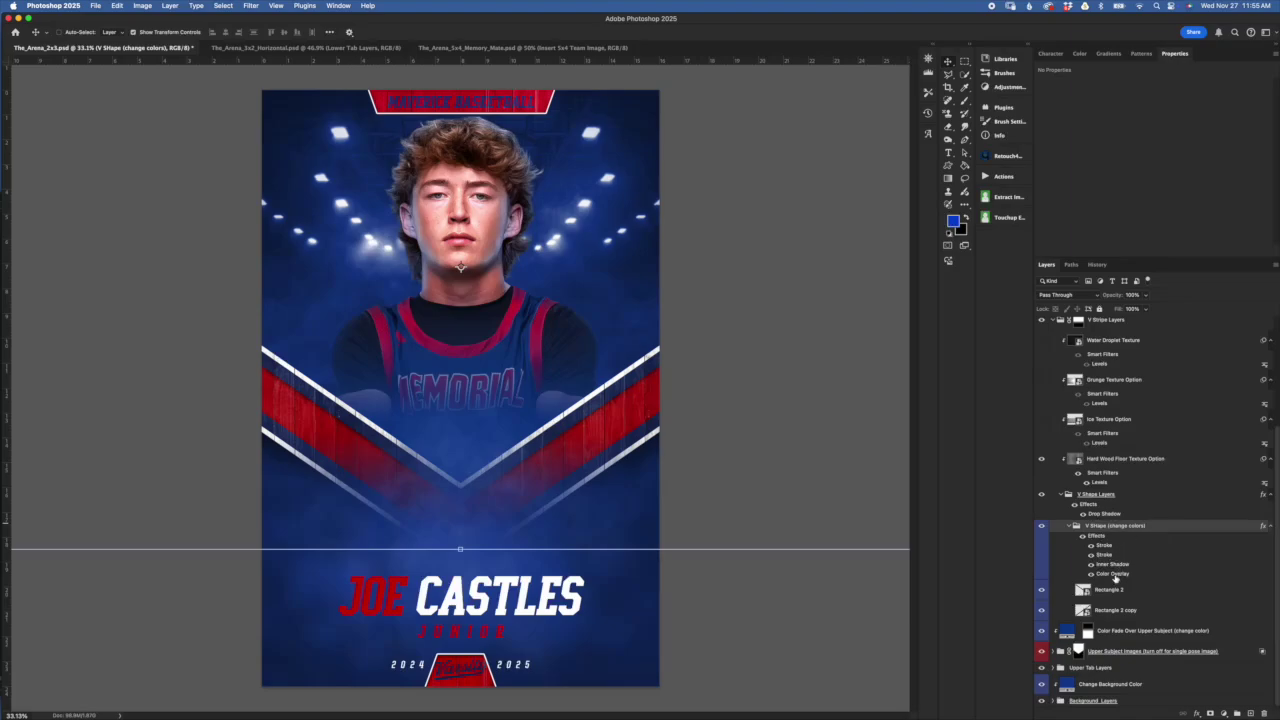
Try green for the V stripes' Color Overlay, then keep the red overlay
double_click(1115, 575)
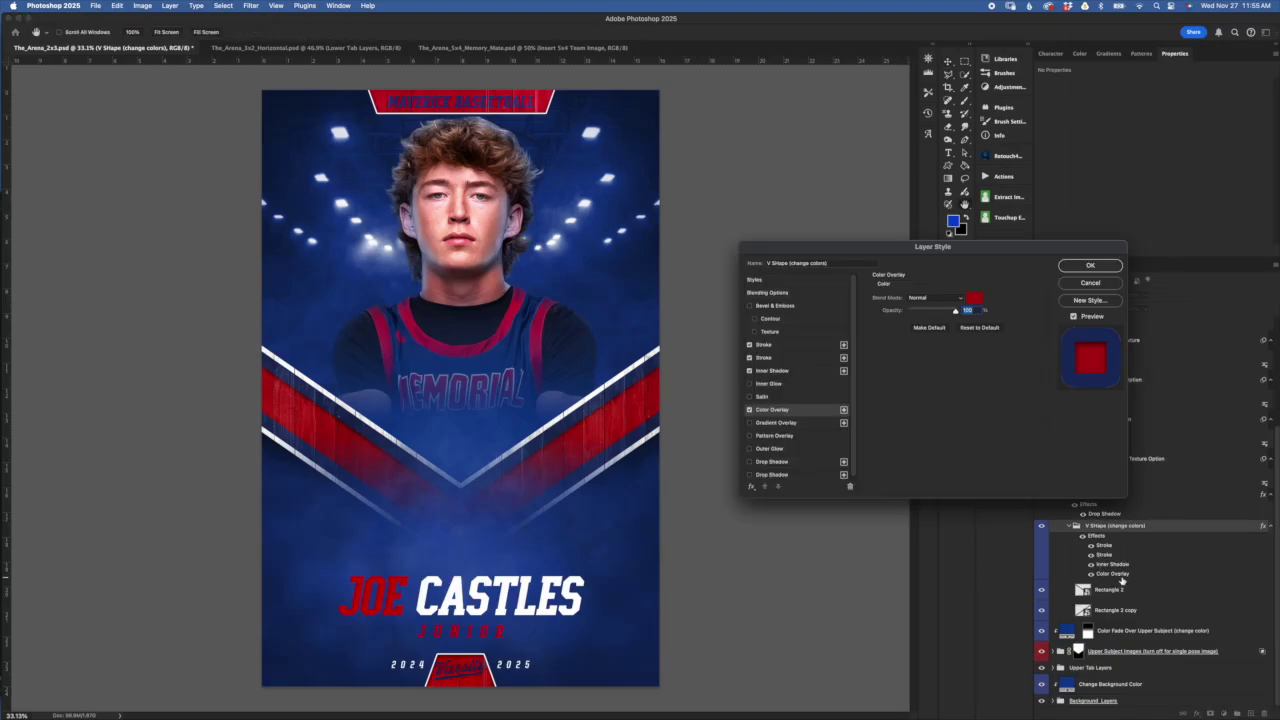
left_click(976, 298)
left_click(952, 497)
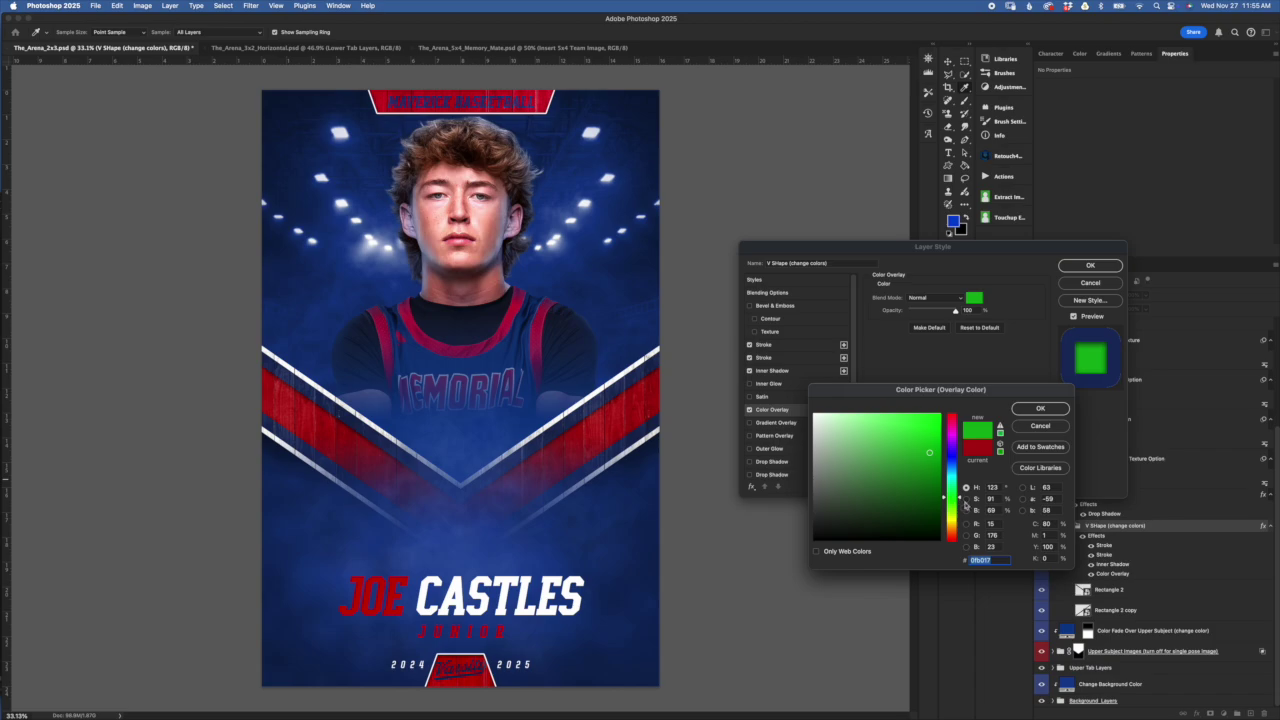
left_click(1045, 429)
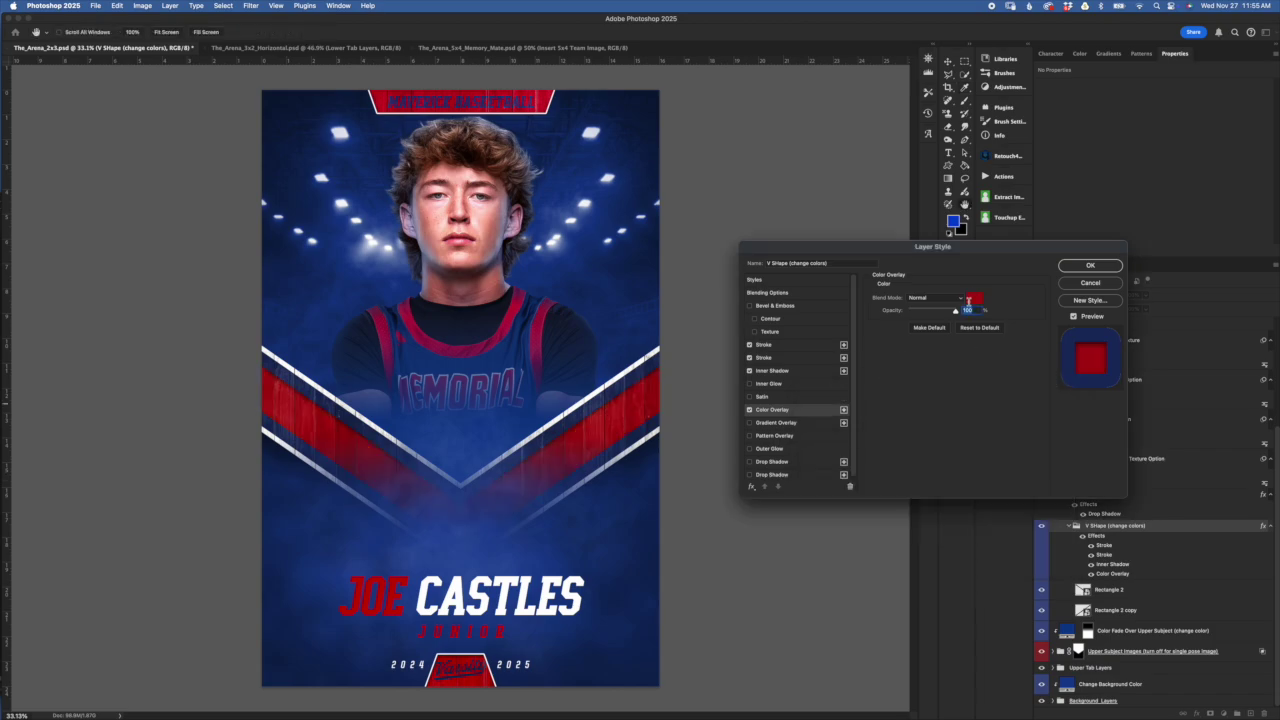
Toggle the Inner Shadow off and back on, then view the white Stroke settings
left_click(790, 371)
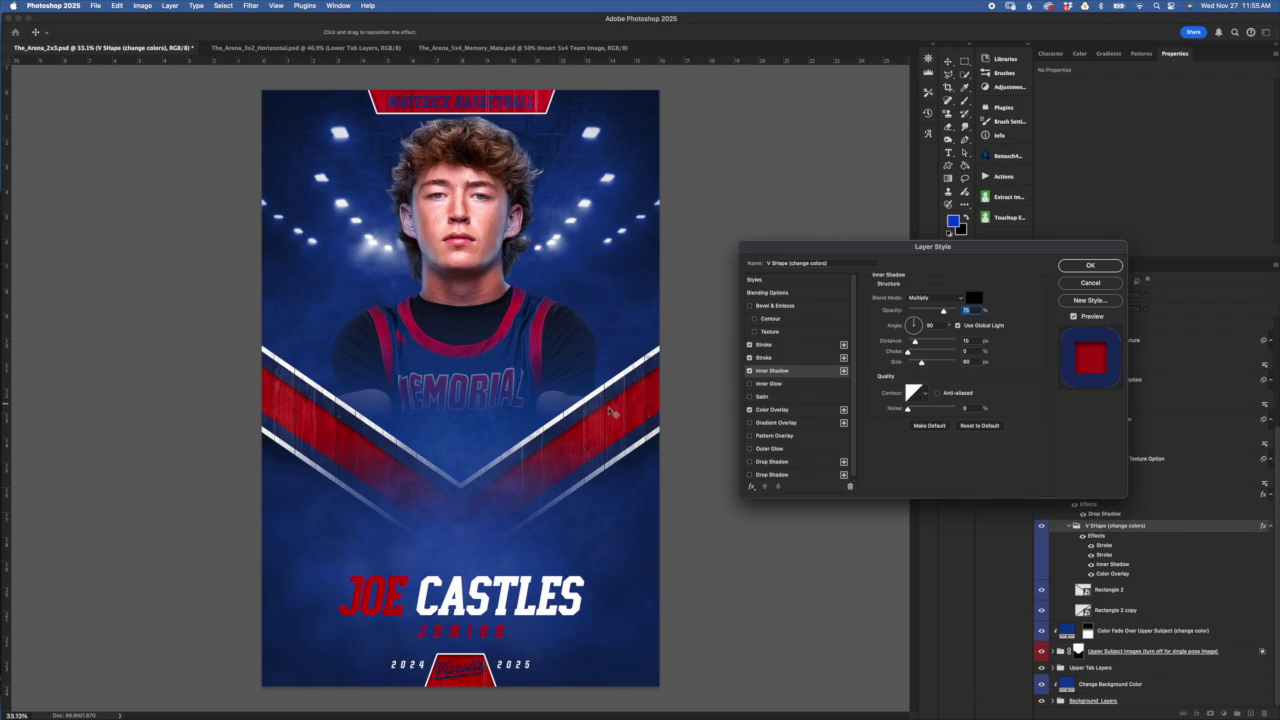
left_click(749, 371)
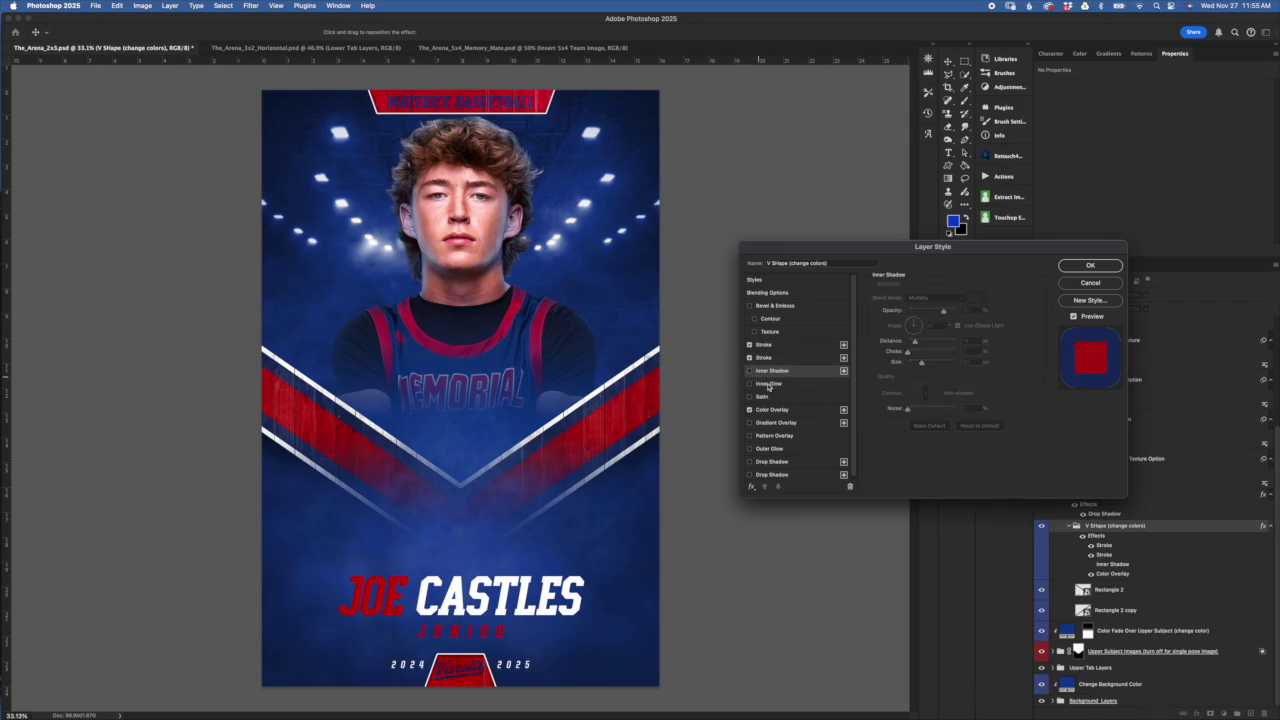
left_click(749, 371)
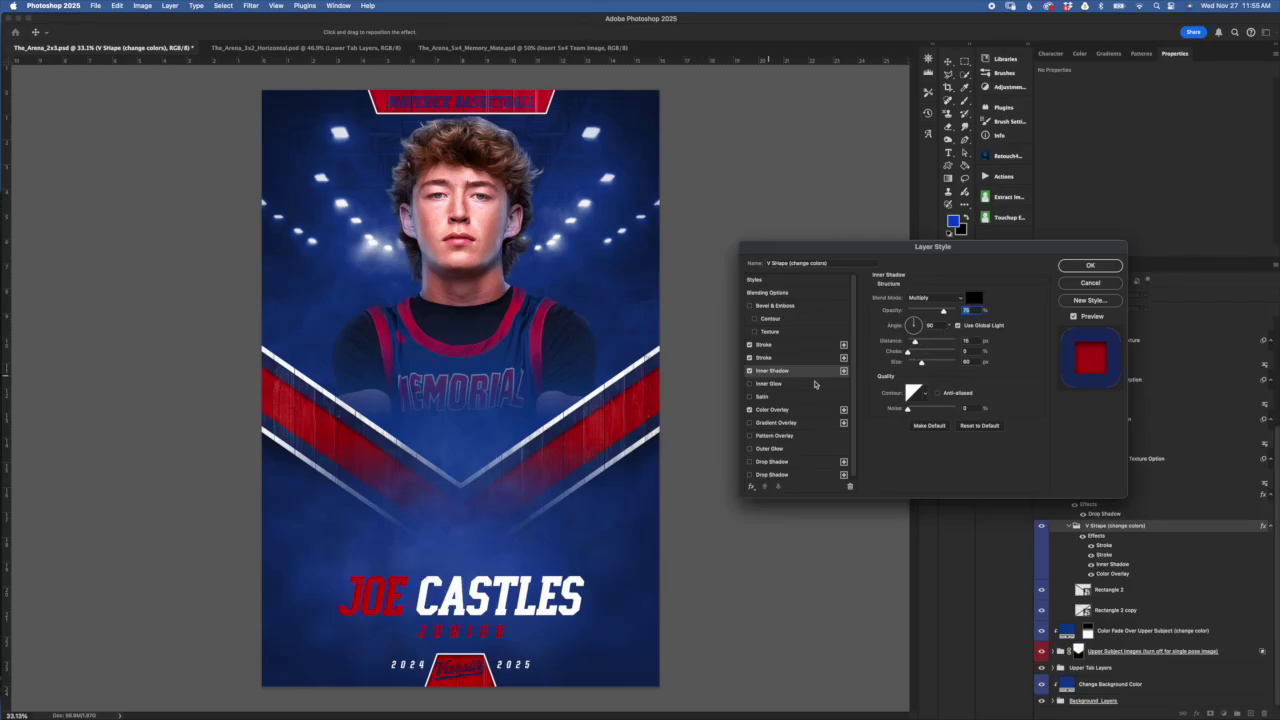
left_click(790, 358)
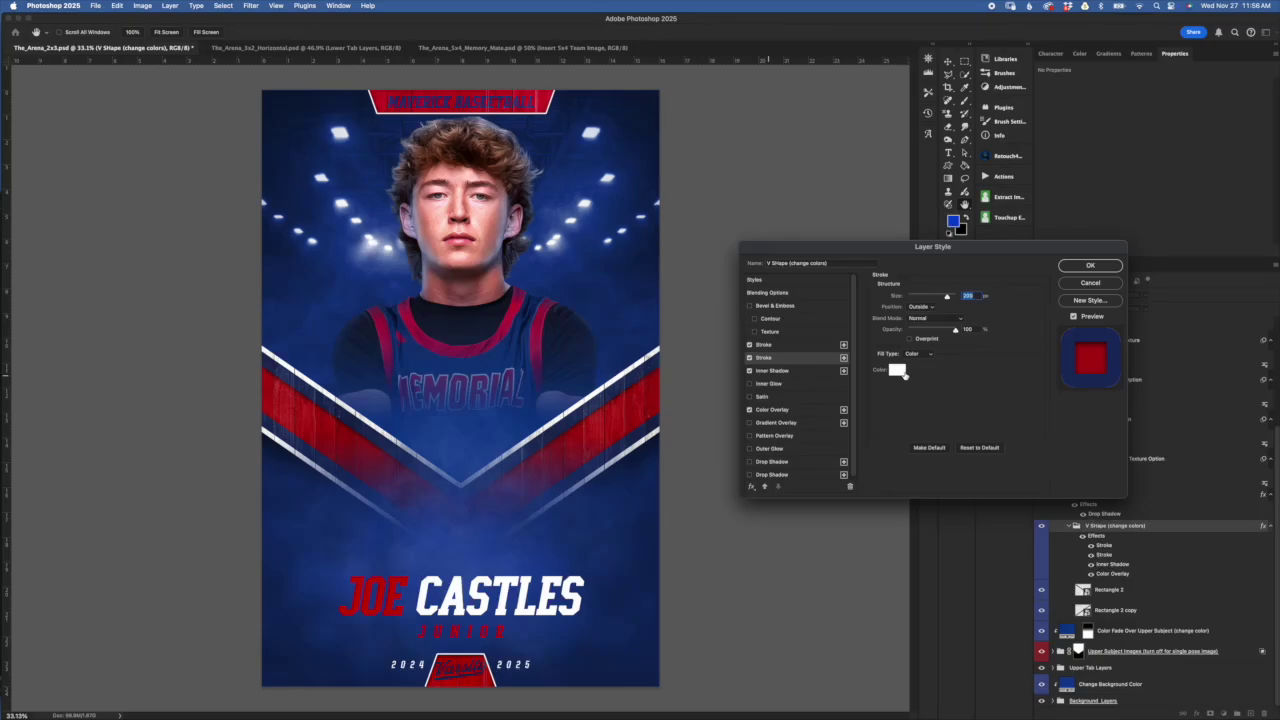
Try blue, yellow and gold for the white stroke, then keep it white
left_click(899, 371)
left_click(955, 467)
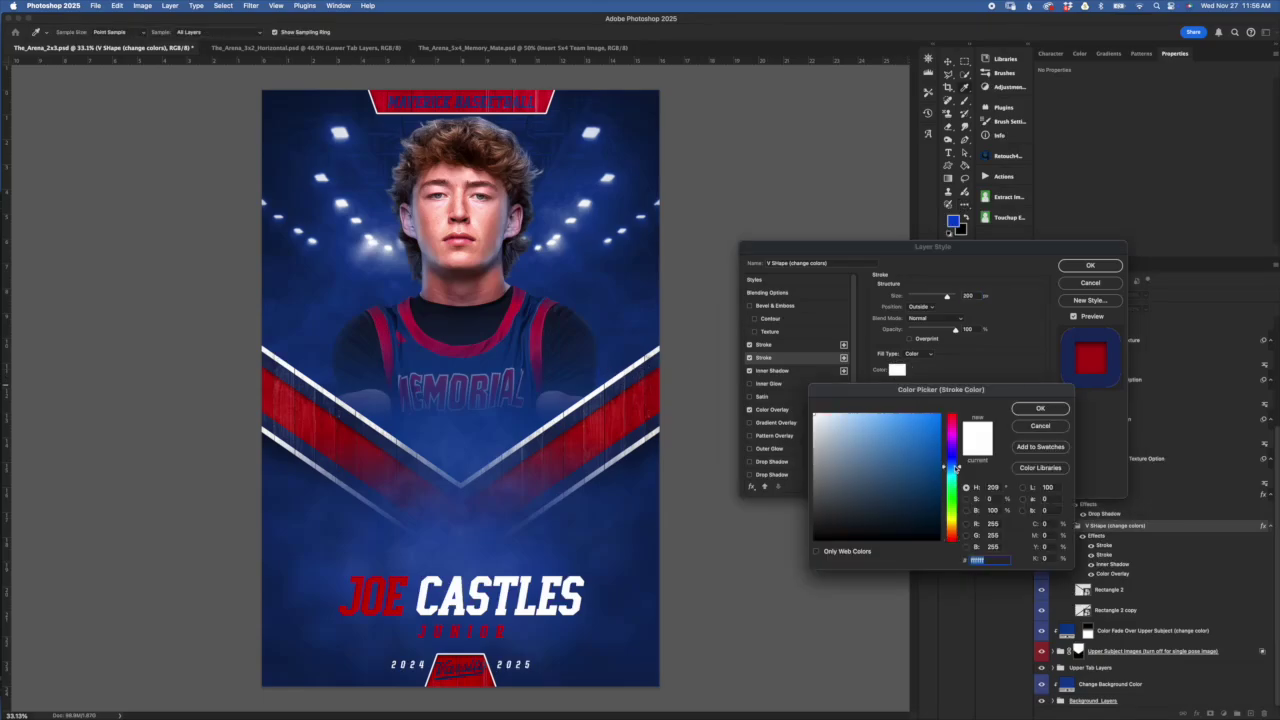
left_click(953, 526)
left_click(902, 475)
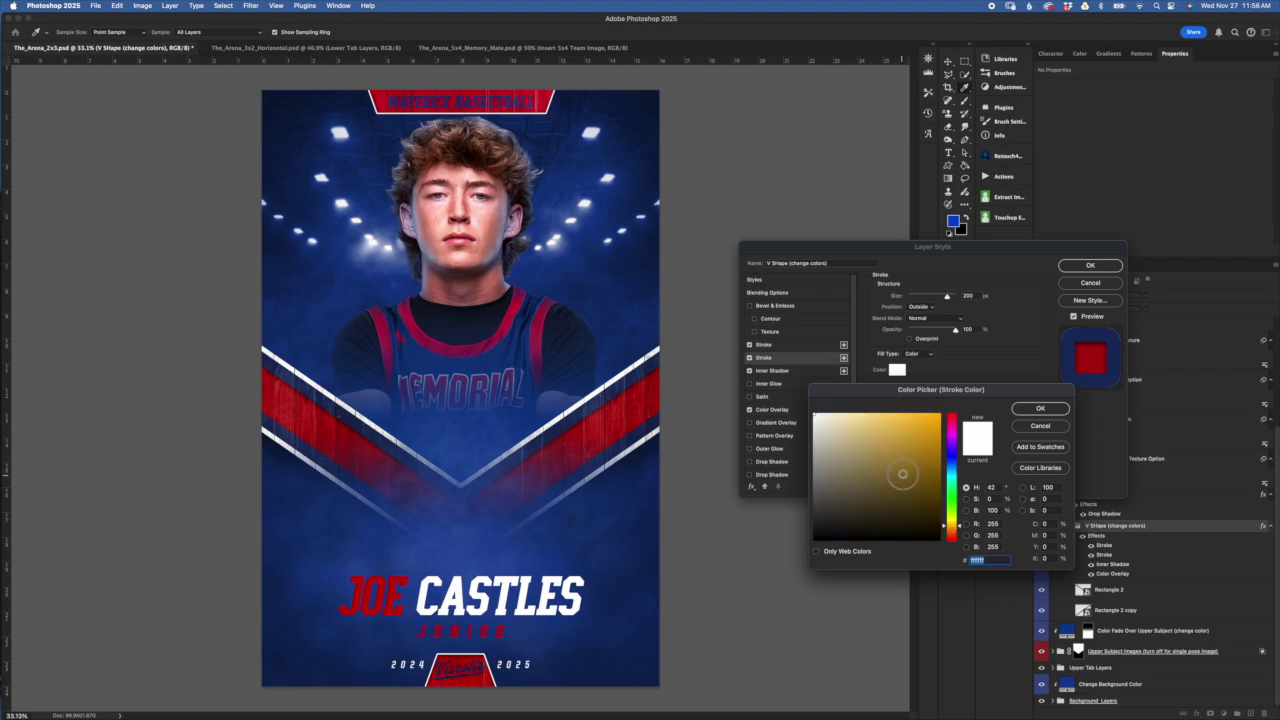
left_click(1040, 425)
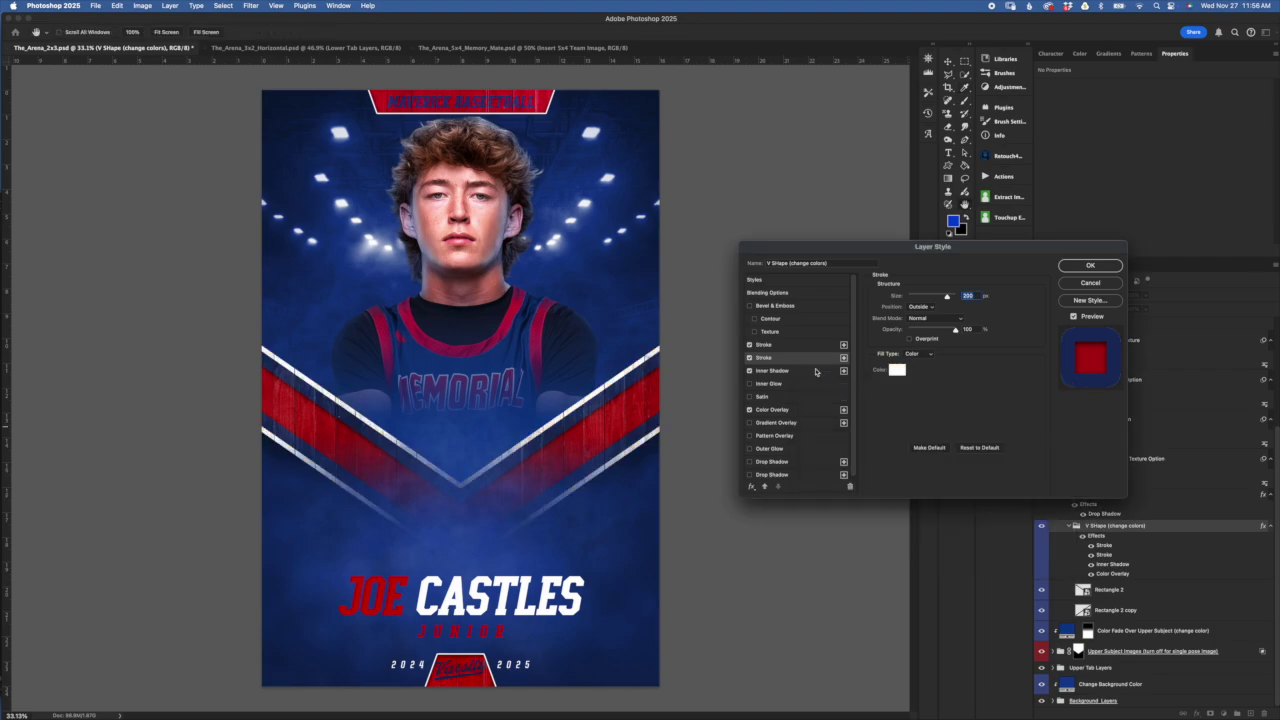
Try magenta for the dark blue stroke, keep dark blue, and thin its size
left_click(802, 346)
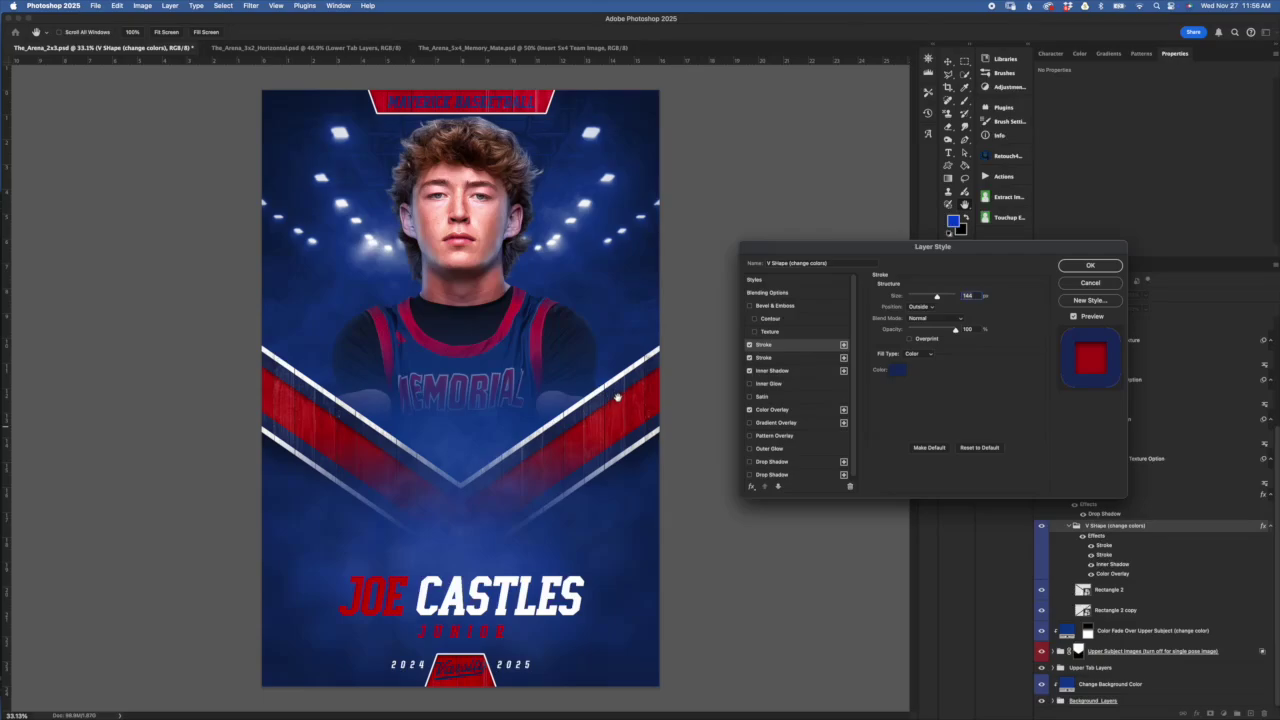
left_click(900, 372)
left_click(953, 437)
left_click(909, 426)
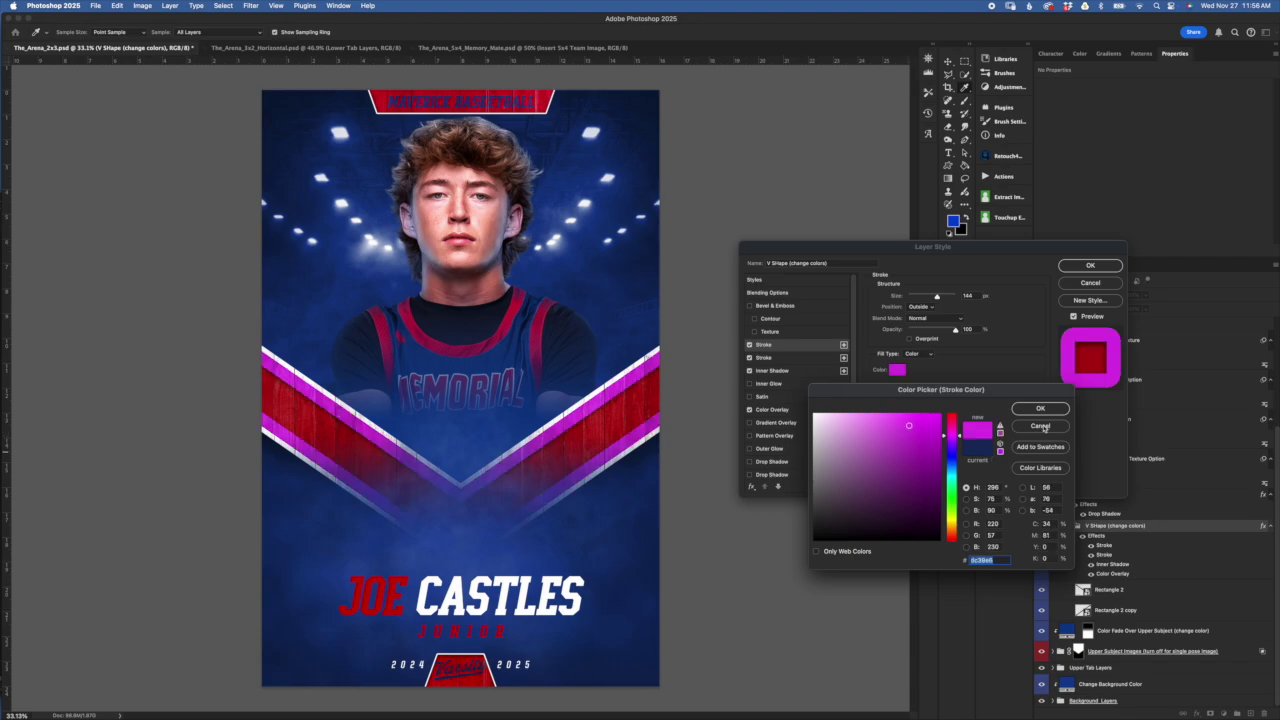
left_click(1041, 427)
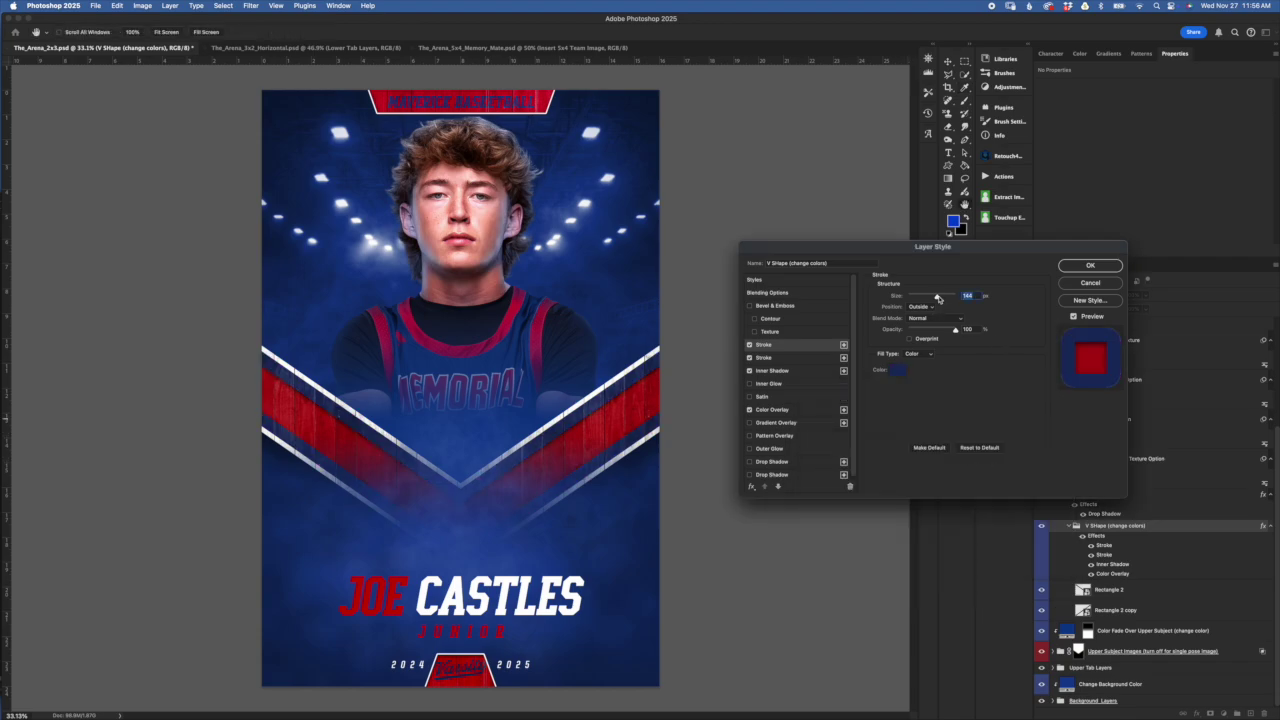
left_click_drag(937, 298, 940, 300)
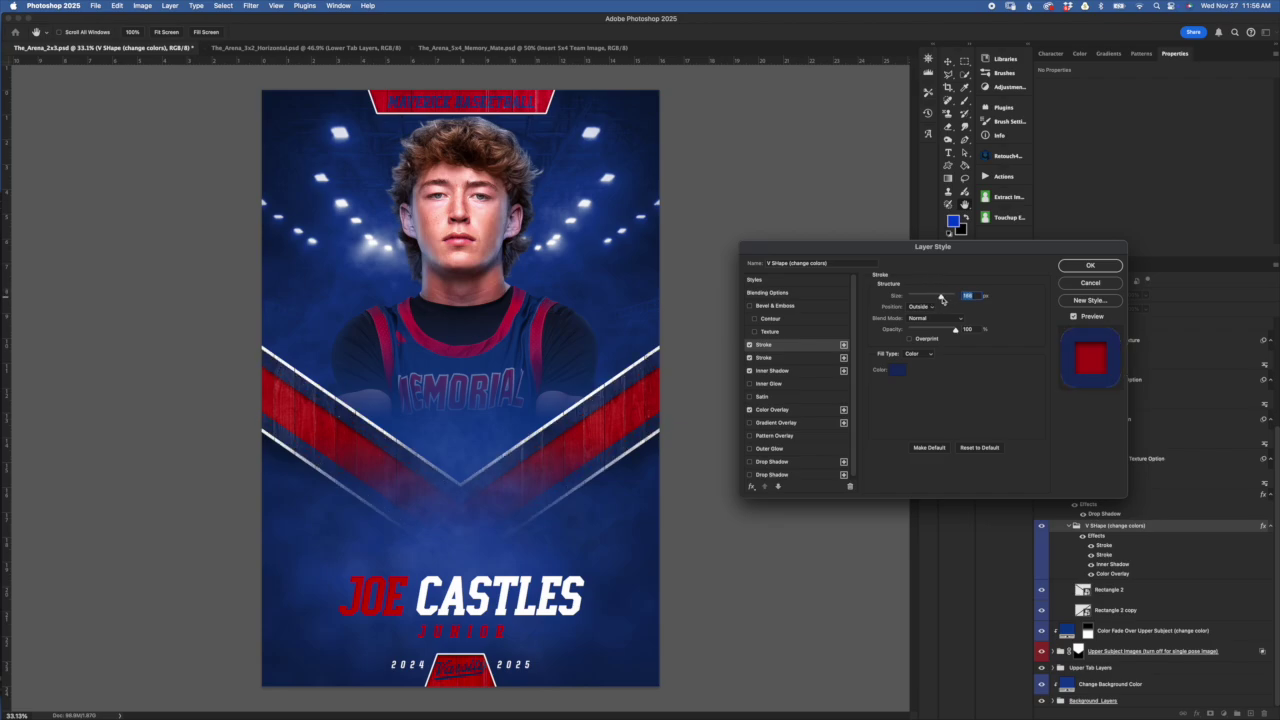
Widen the white stroke to about 250 px, then cancel the Layer Style dialog
left_click(800, 358)
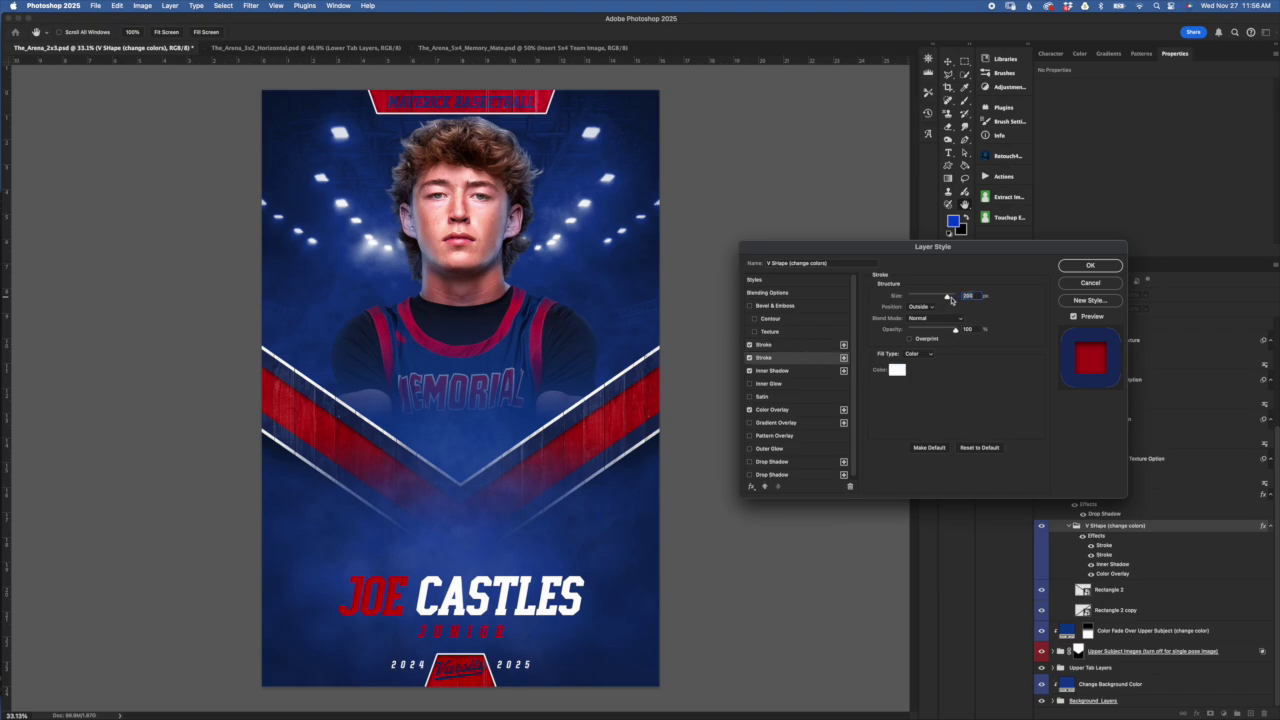
left_click_drag(952, 299, 960, 298)
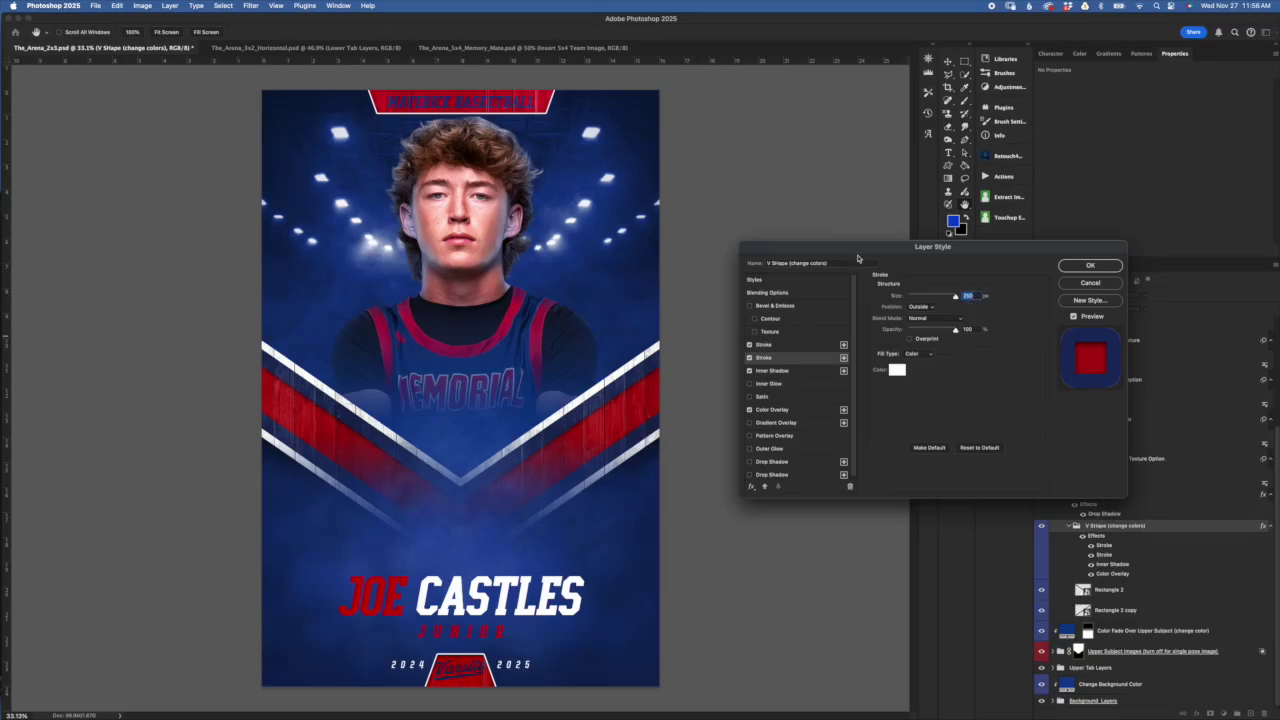
left_click(1090, 283)
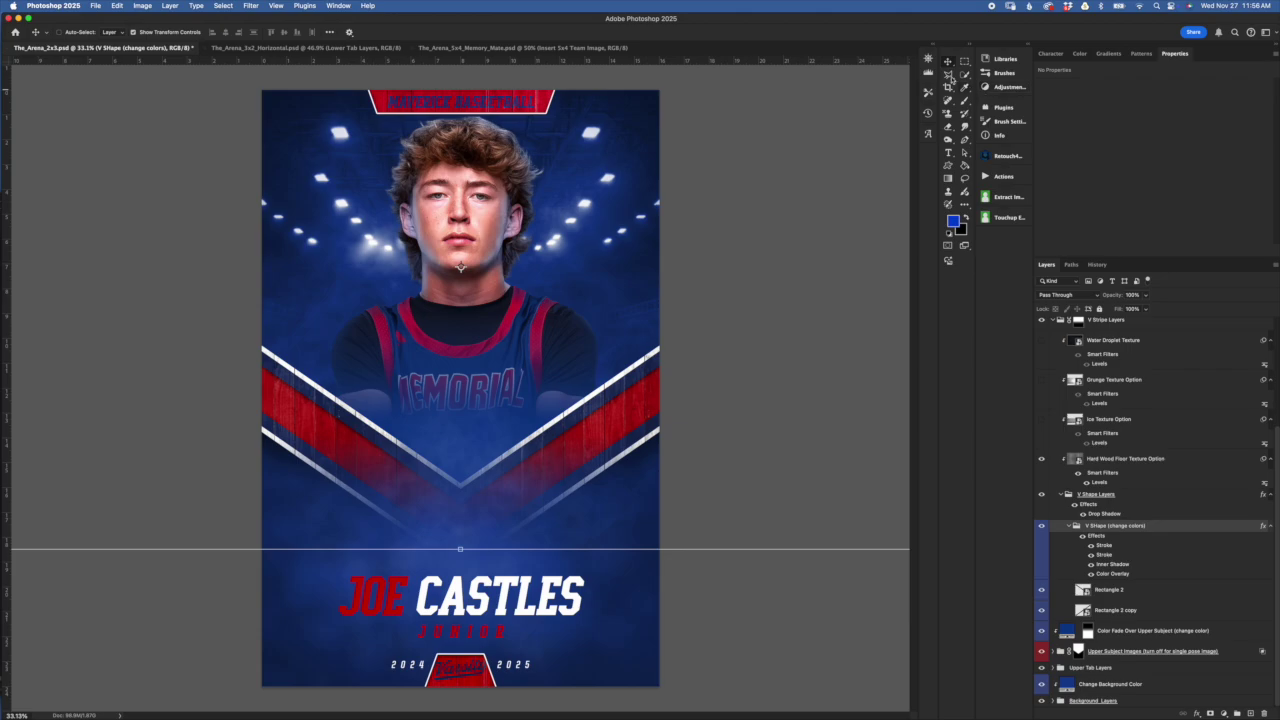
Free-transform the V stripes by stretching and moving them, then cancel the transform
key("super+t")
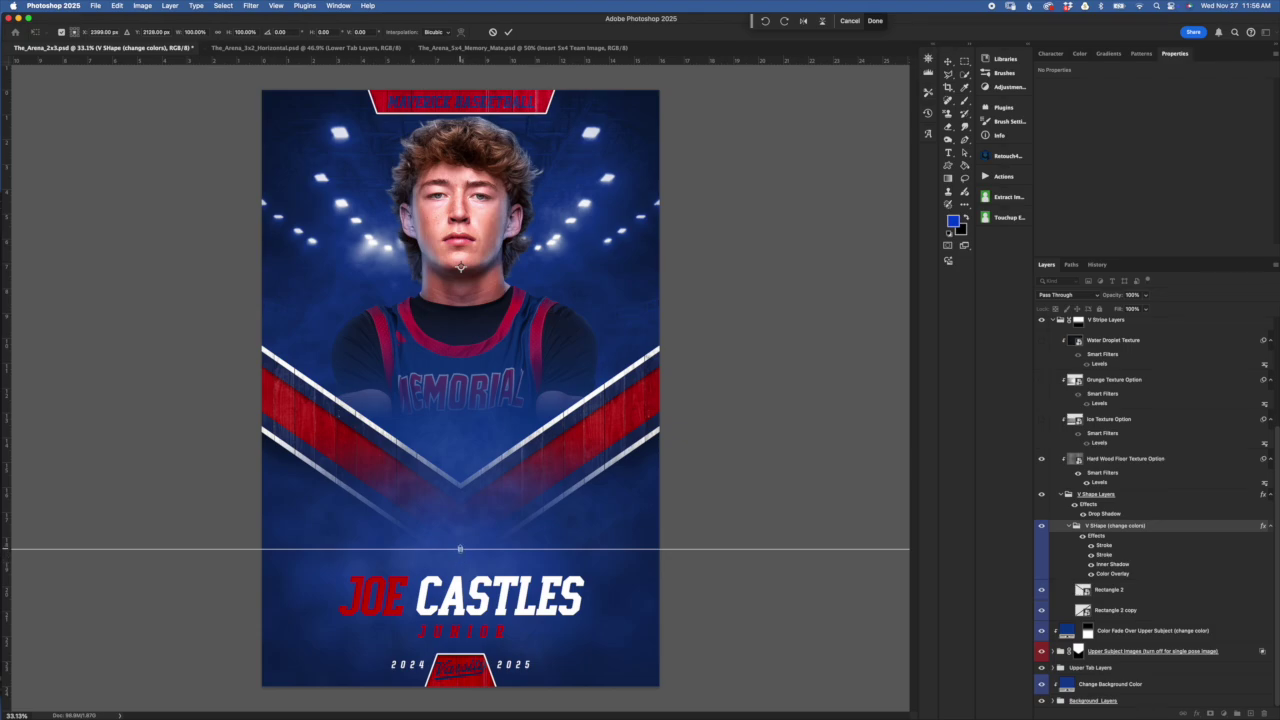
left_click(460, 549)
left_click_drag(460, 549, 458, 717)
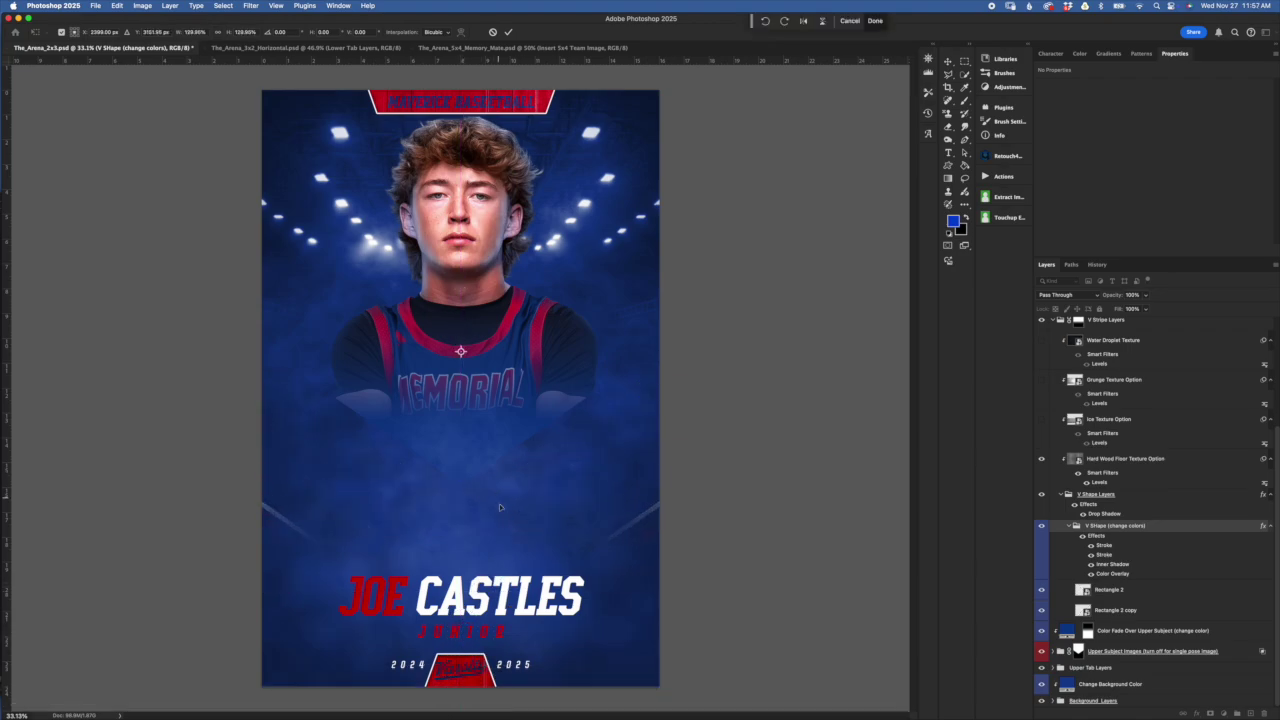
left_click_drag(505, 520, 516, 302)
left_click_drag(460, 505, 460, 706)
left_click_drag(520, 470, 528, 306)
left_click_drag(461, 546, 470, 648)
left_click_drag(552, 462, 558, 371)
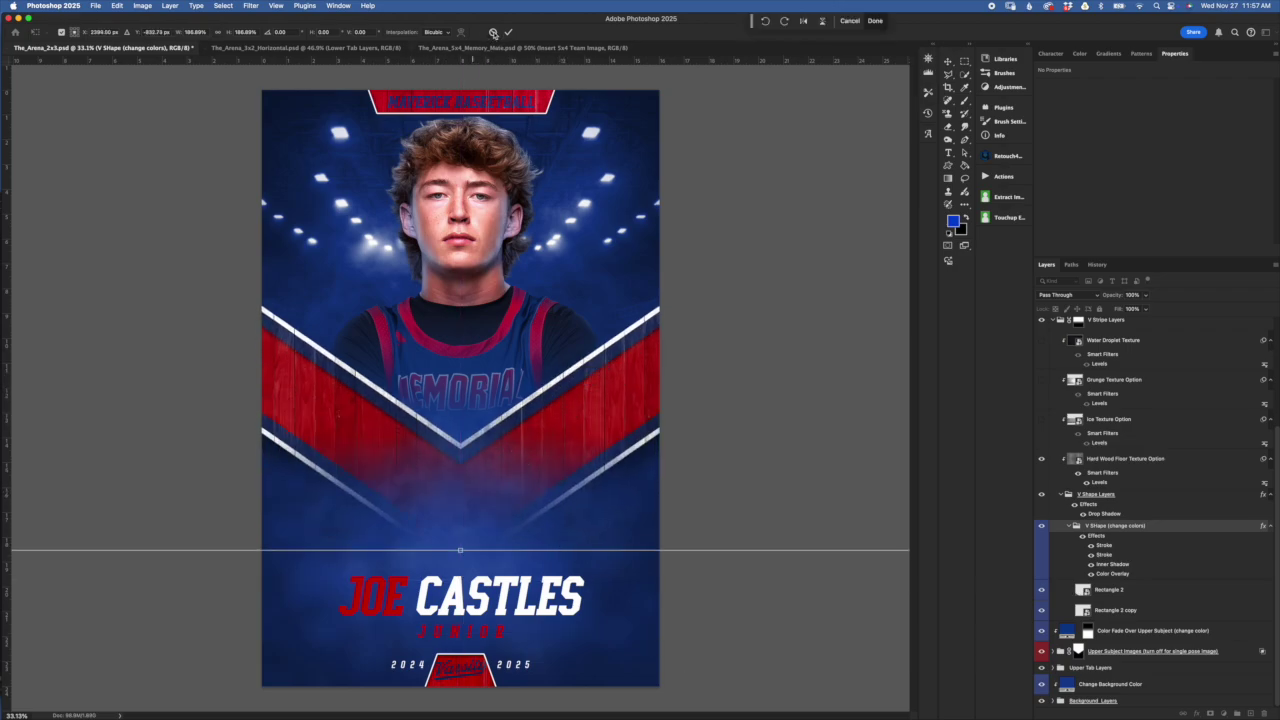
left_click(493, 33)
Turn the second Stroke effect on the V Shape (change colors) stripes back on
left_click(1091, 554)
left_click(1116, 591)
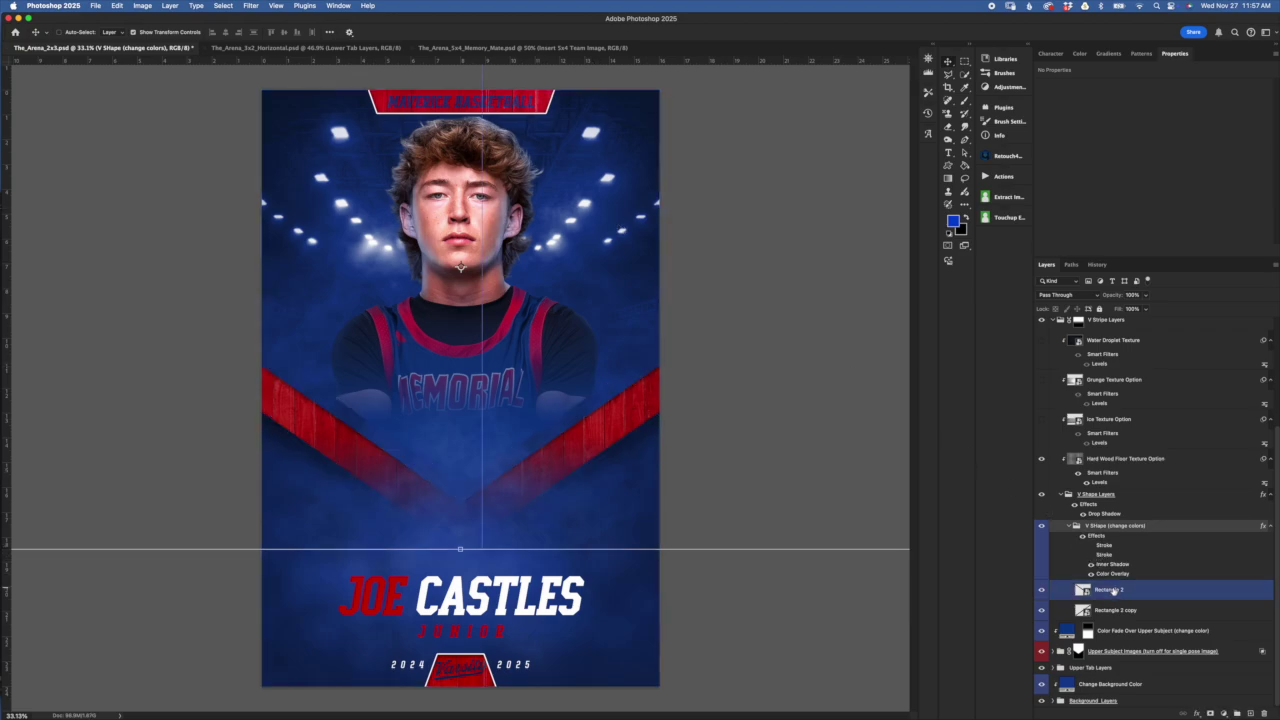
left_click(1091, 564)
left_click(1091, 554)
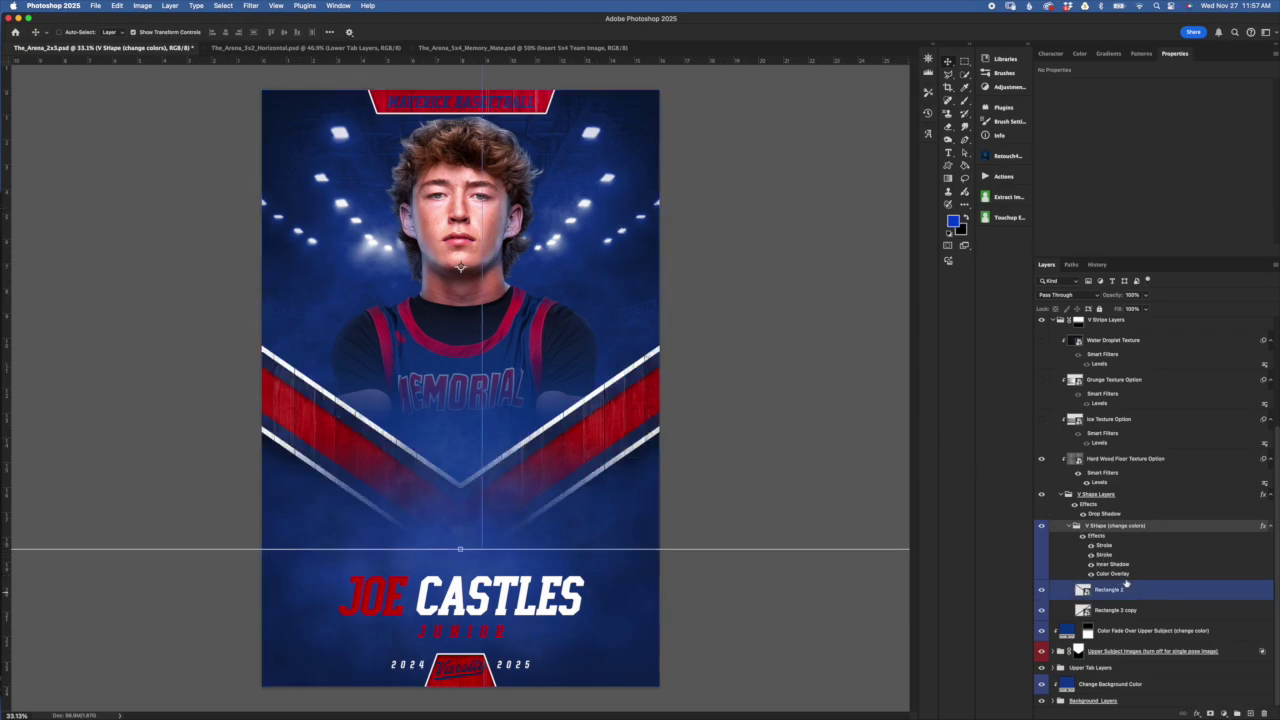
key("alt+bracketleft")
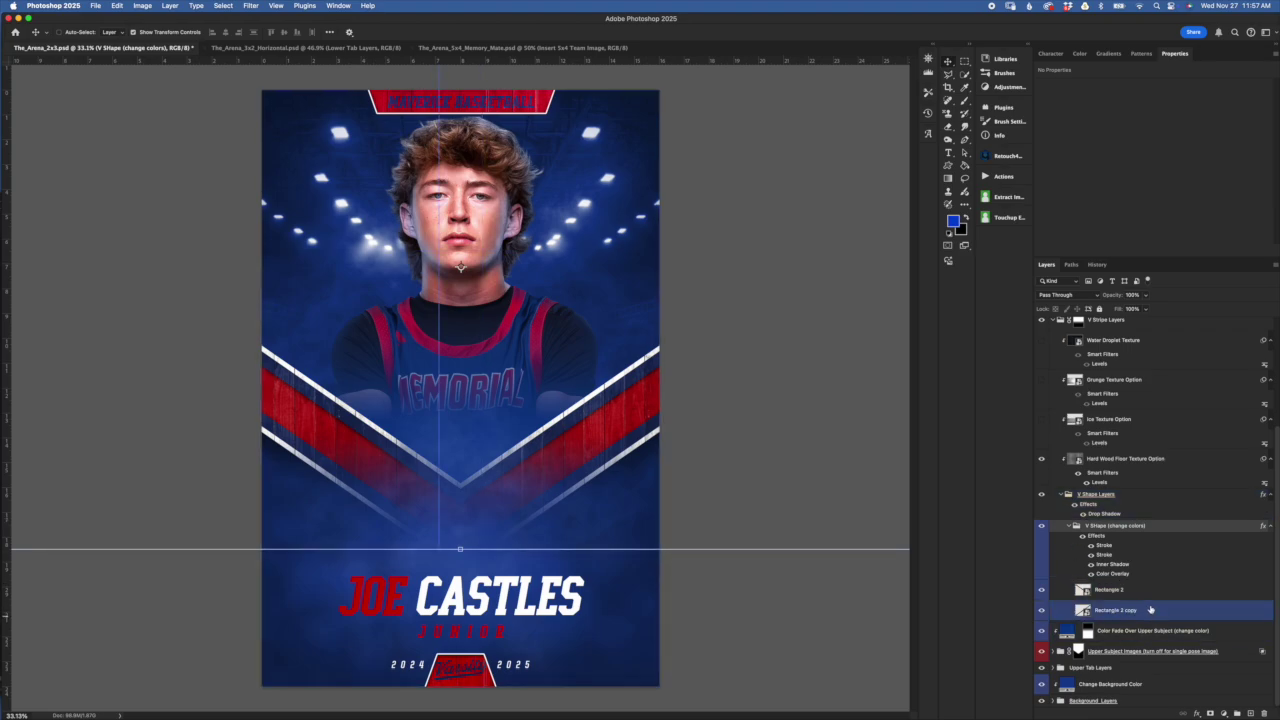
Collapse the V Shape groups and select the V Stripe Layers group mask
left_click(1083, 527)
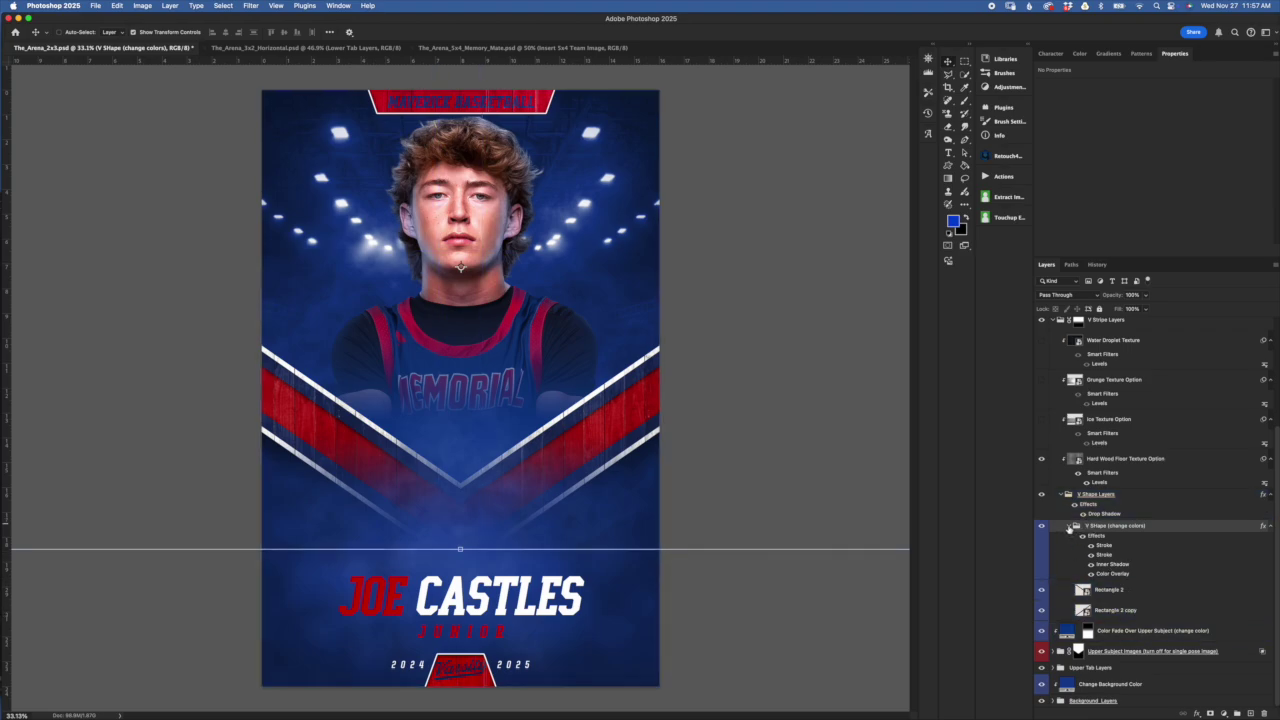
left_click(1069, 527)
left_click(1134, 543)
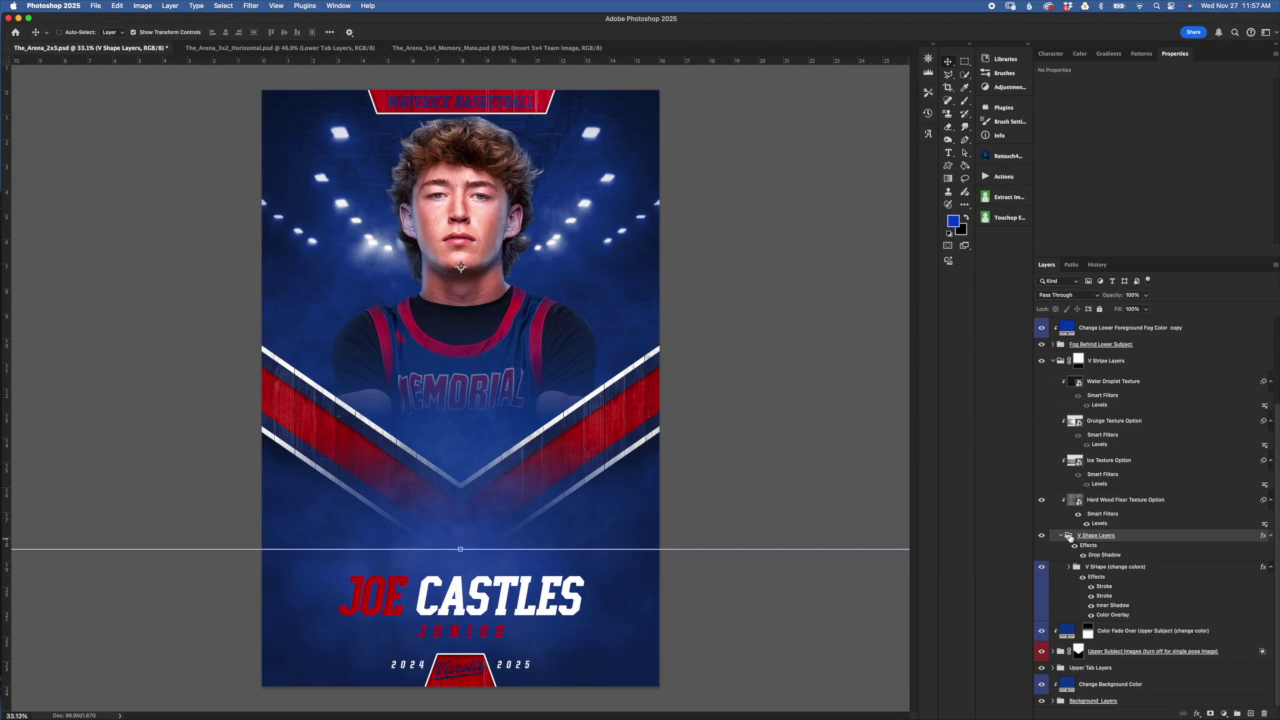
left_click(1066, 534)
left_click(1062, 425)
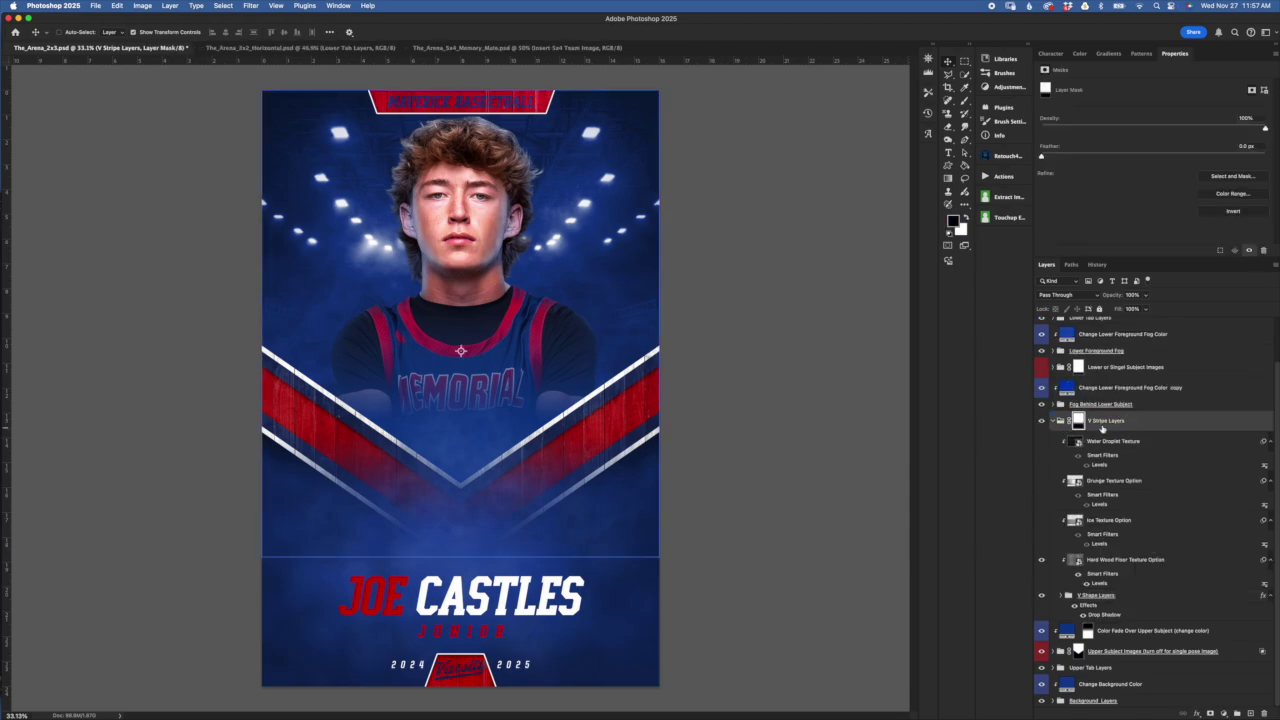
left_click(1060, 423)
Toggle the Fog Behind Lower Subject group and show the lower two-basketball player
left_click(1148, 492)
mouse_move(1140, 454)
left_mouse_down()
mouse_move(1110, 520)
mouse_move(1108, 490)
mouse_move(1128, 466)
left_mouse_up()
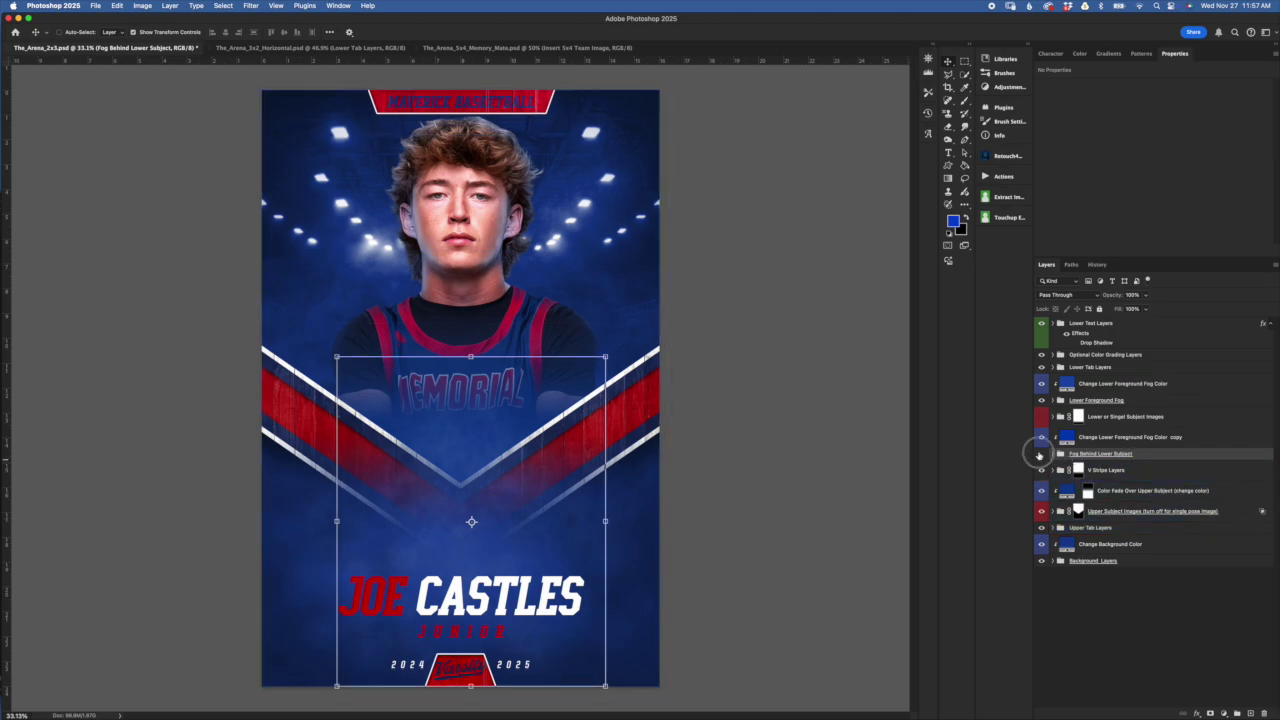
left_click(1041, 454)
left_click(1041, 454)
left_click(1054, 437)
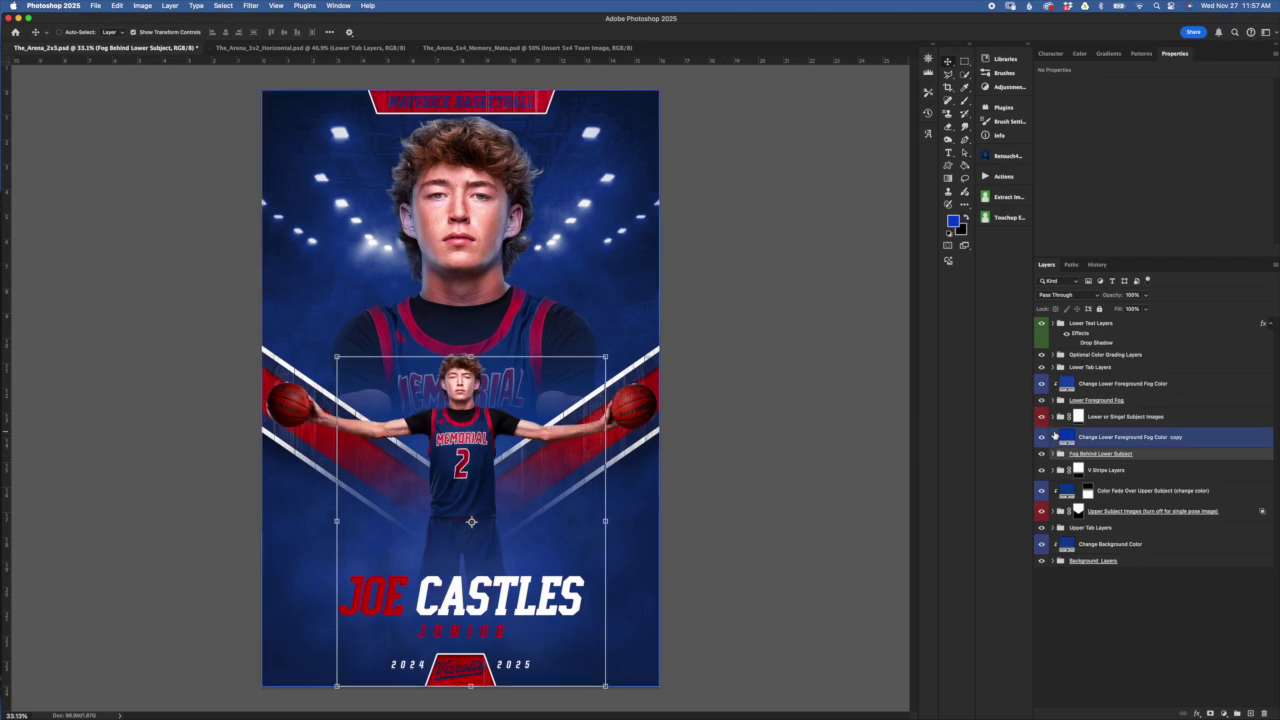
Inspect the Change Lower Foreground Fog Color copy fill colour unchanged, then hide it
left_click(1063, 467)
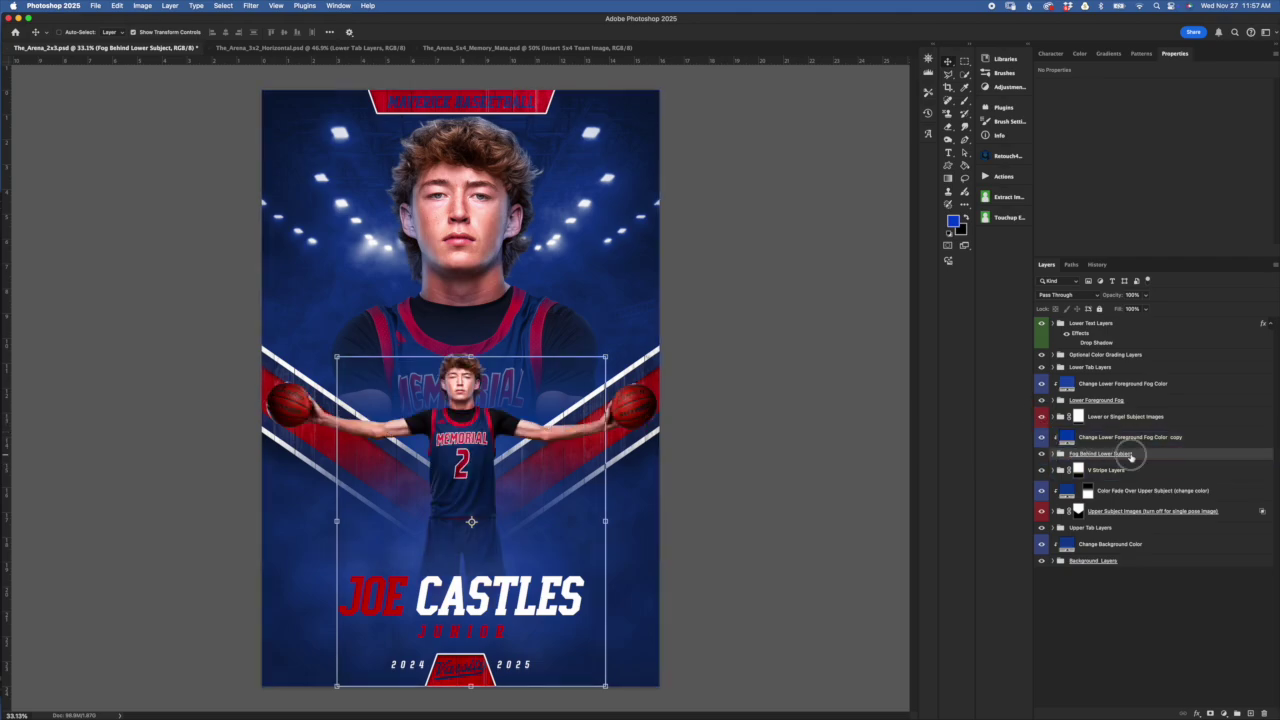
left_click(1061, 454)
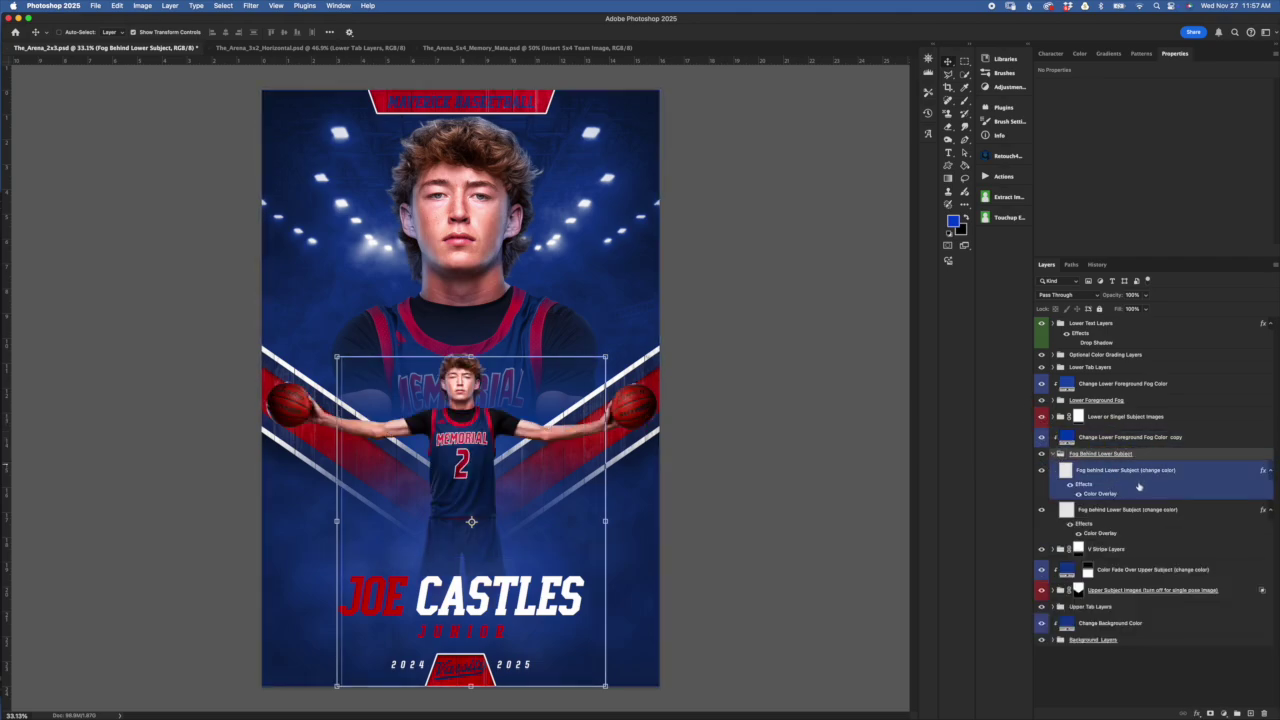
left_click(1150, 470)
left_click(1088, 439)
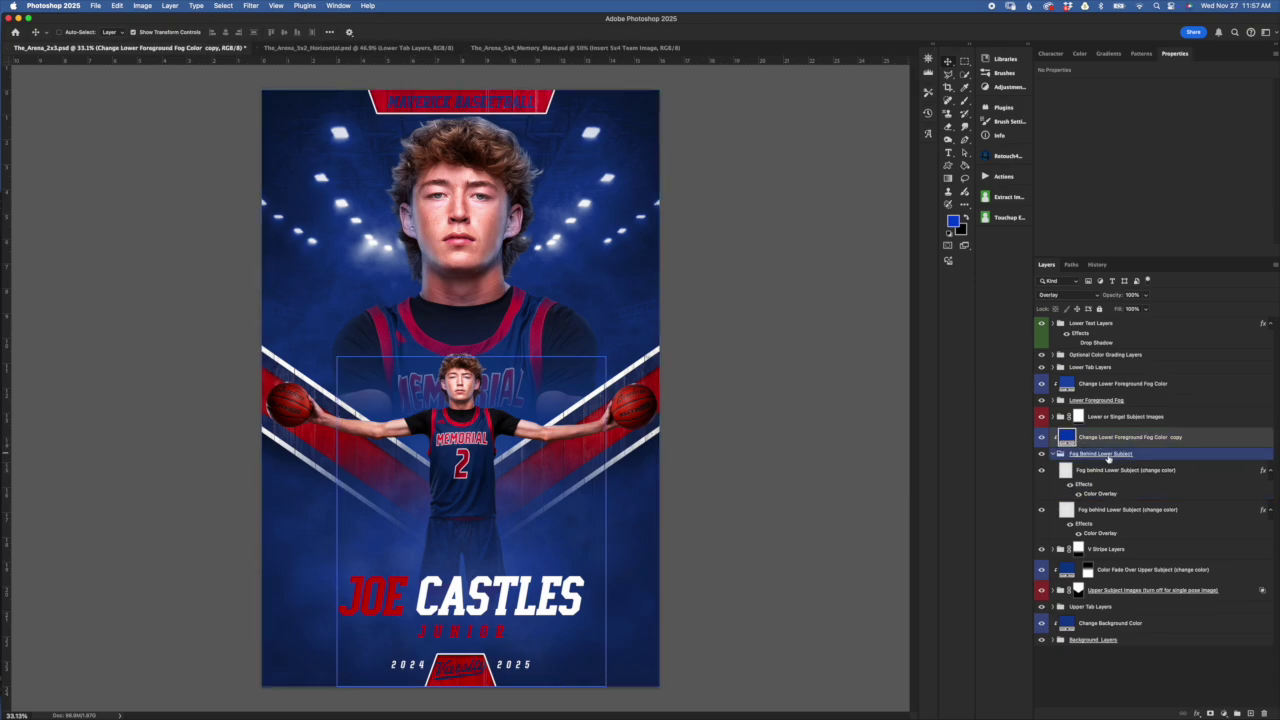
left_click(1100, 454)
left_click(1068, 440)
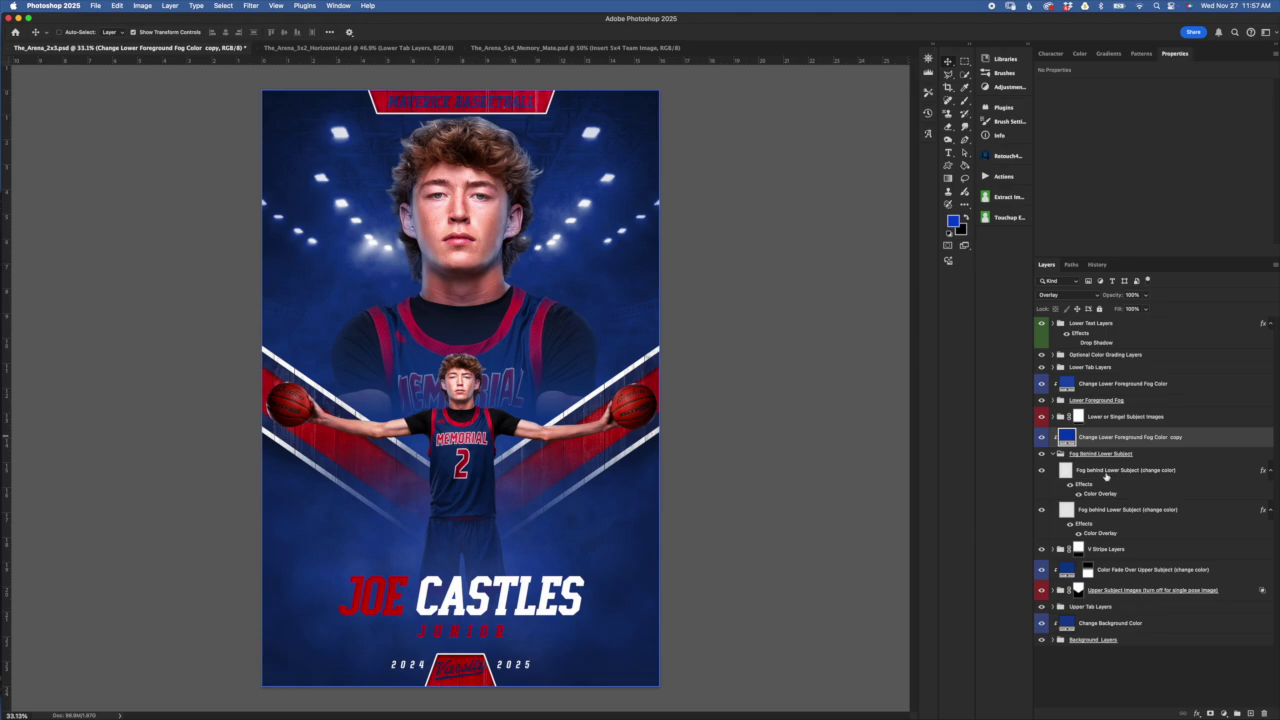
double_click(1067, 437)
left_click_drag(978, 388, 910, 414)
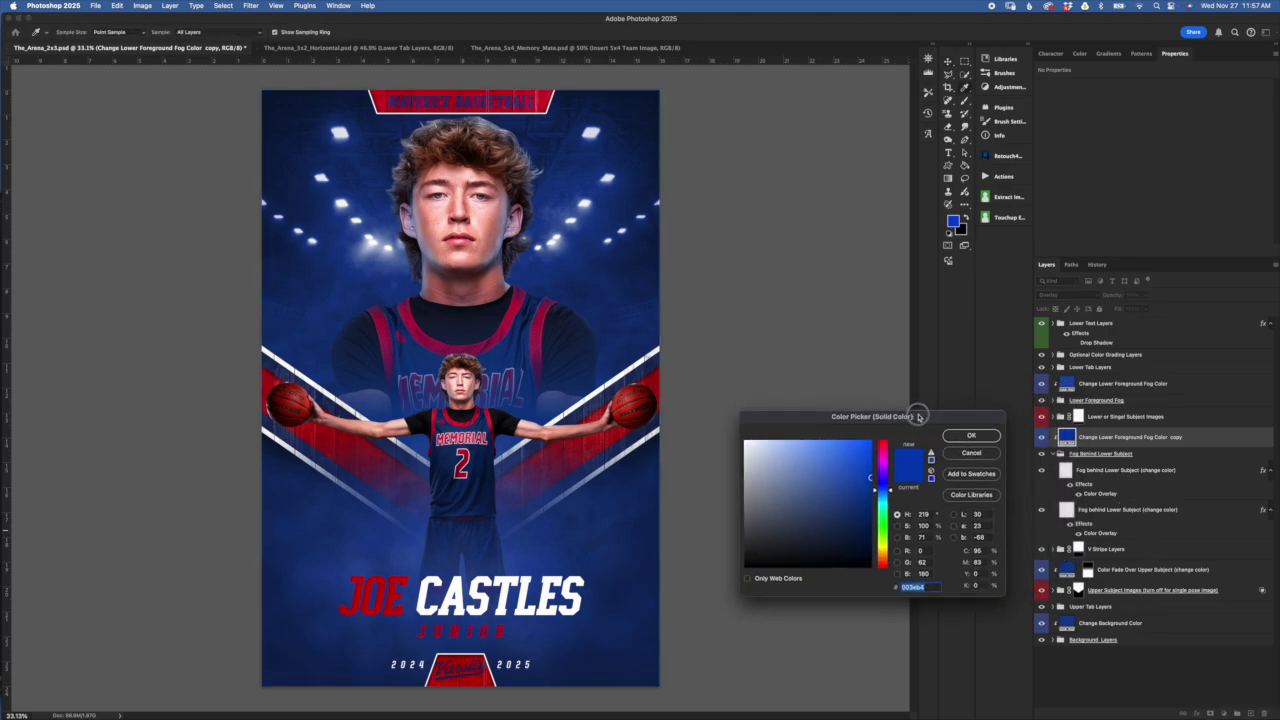
left_click(995, 453)
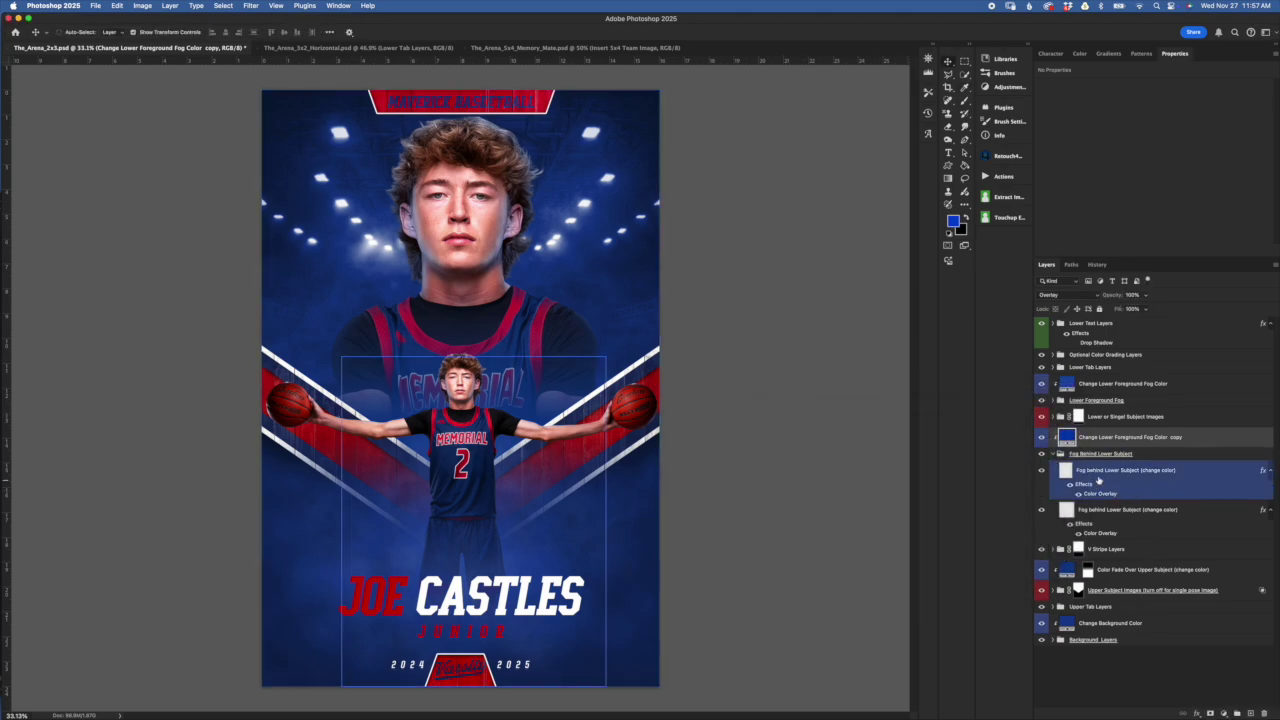
left_click(1044, 440)
left_click(1083, 488)
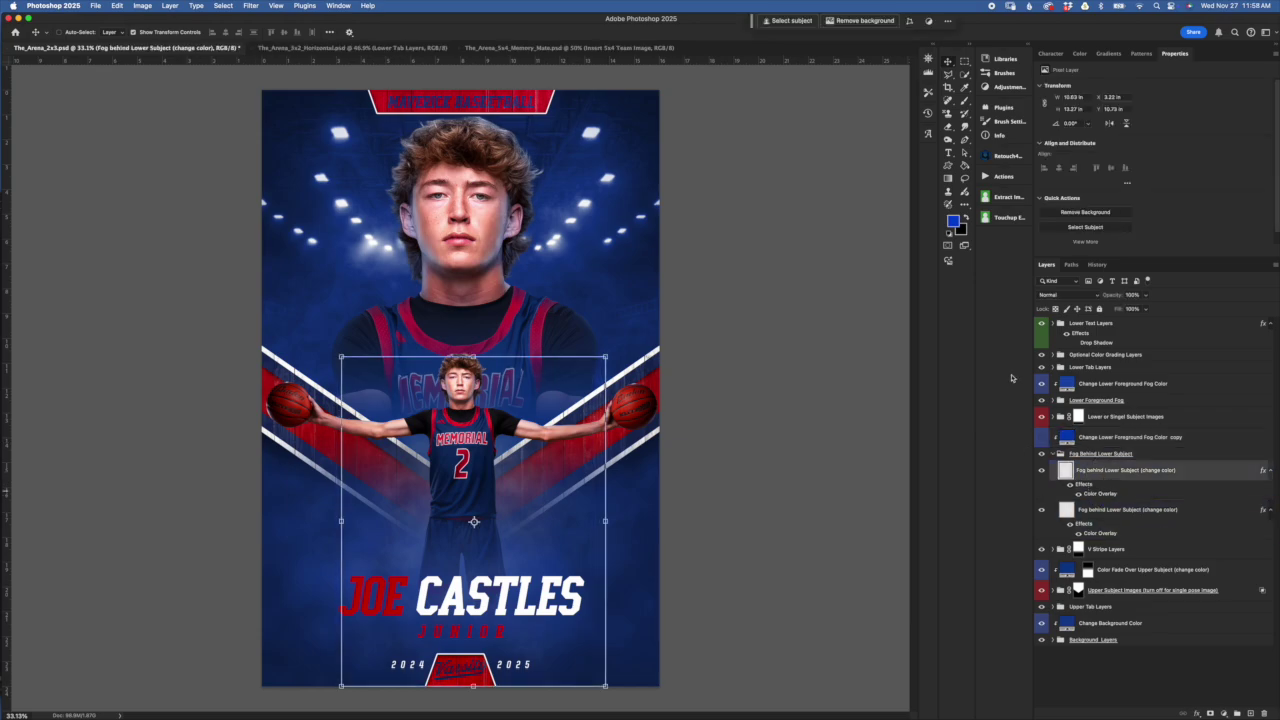
Compare the two fog-behind-subject layers, then collapse the Fog Behind Lower Subject group
left_click(1066, 509)
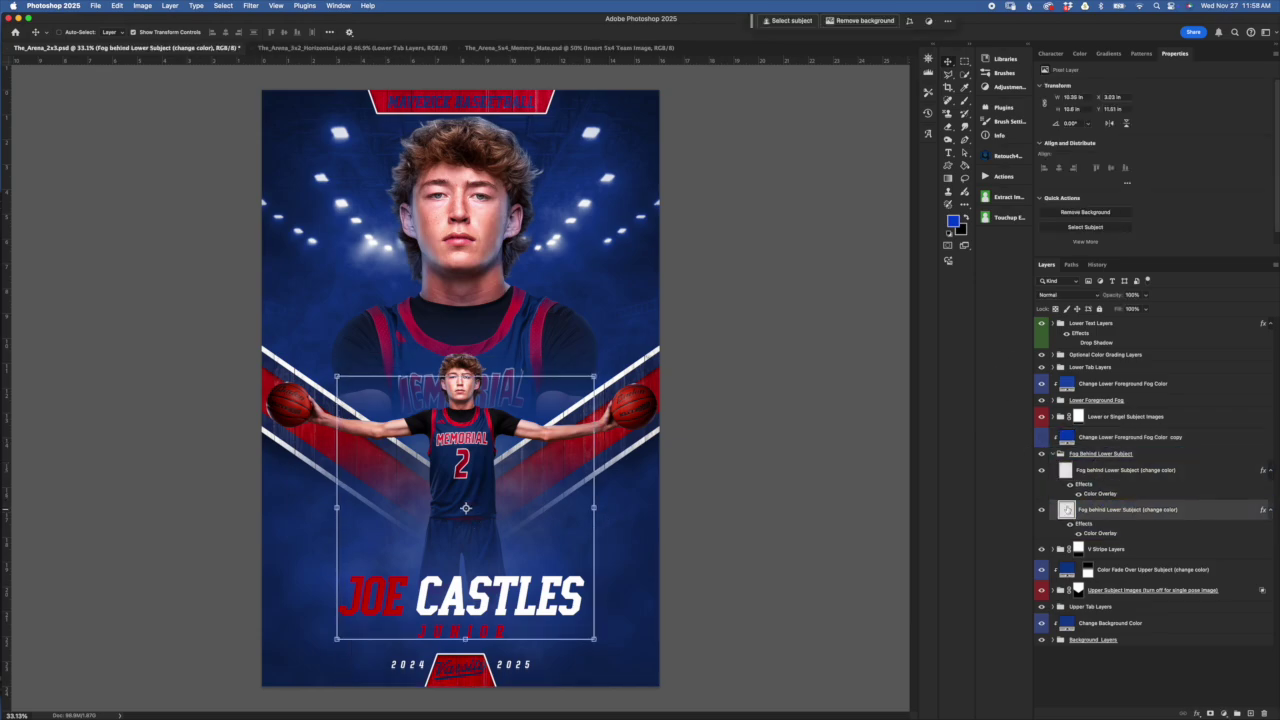
left_click(1126, 476, "shift")
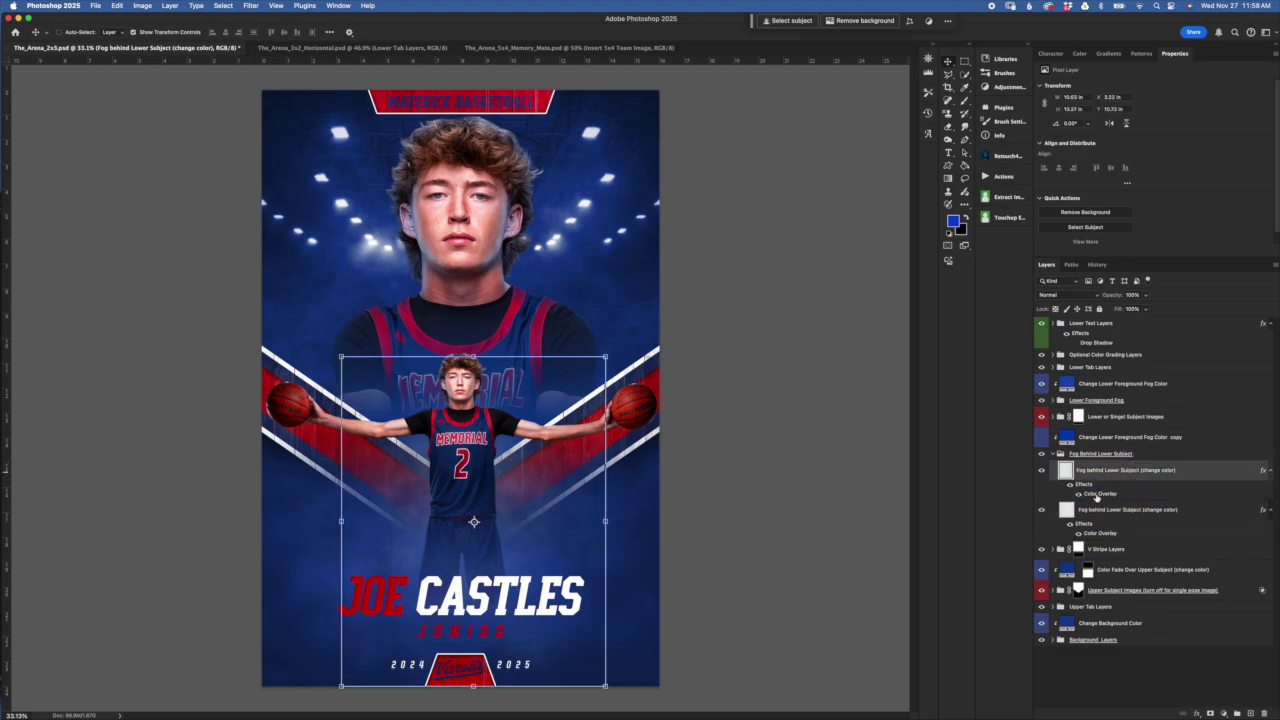
left_click(1100, 508)
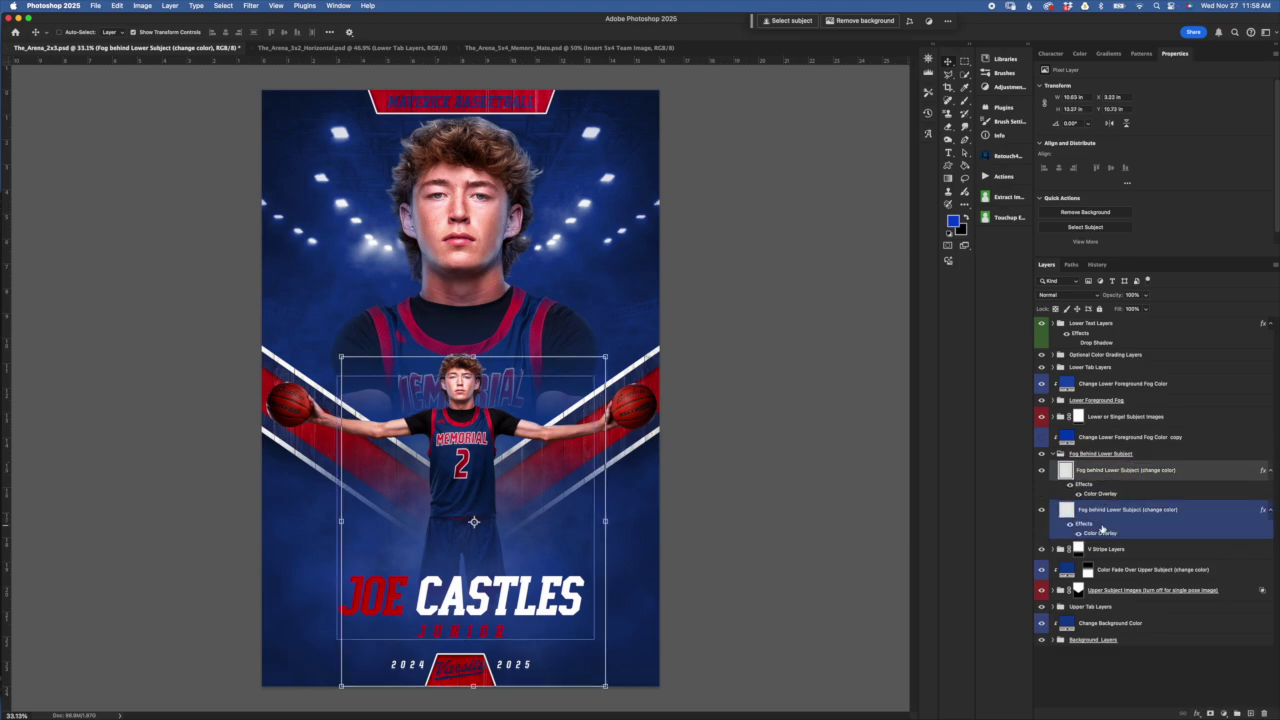
left_click(1112, 478)
left_click(1100, 508)
left_click(1100, 472)
left_click(1090, 510)
left_click(1080, 470)
left_click(1076, 455)
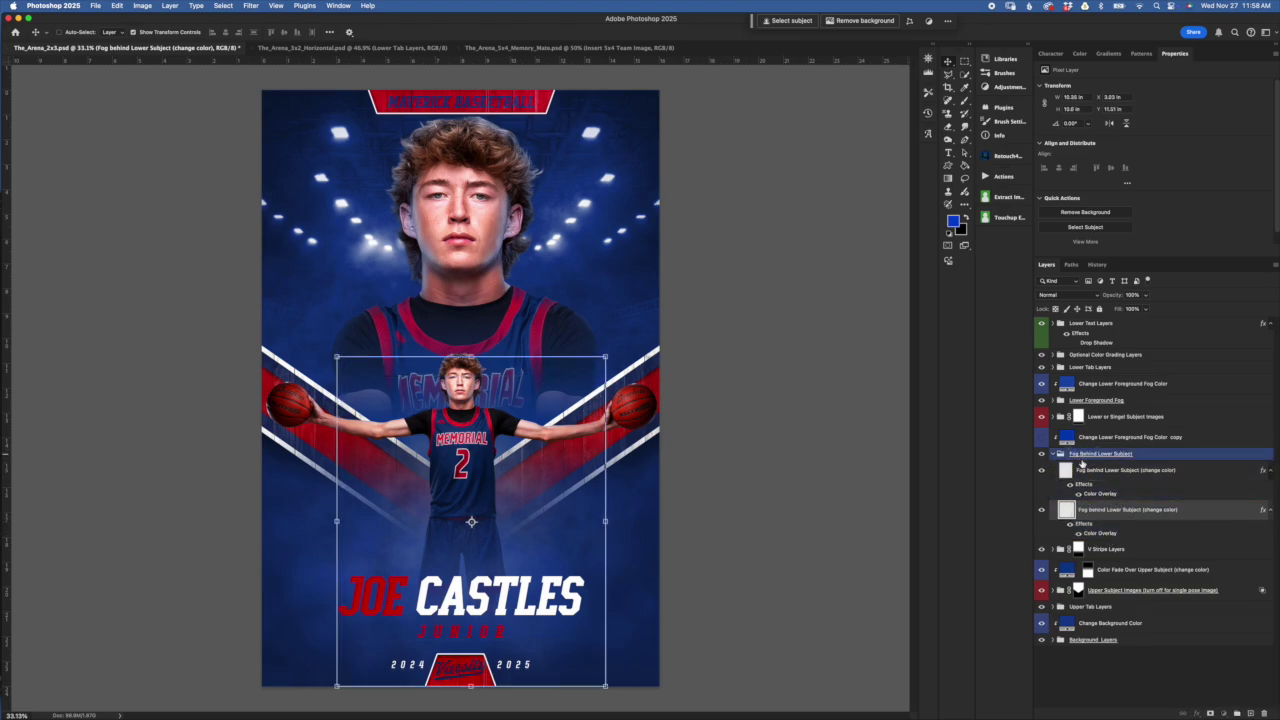
left_click(1055, 454)
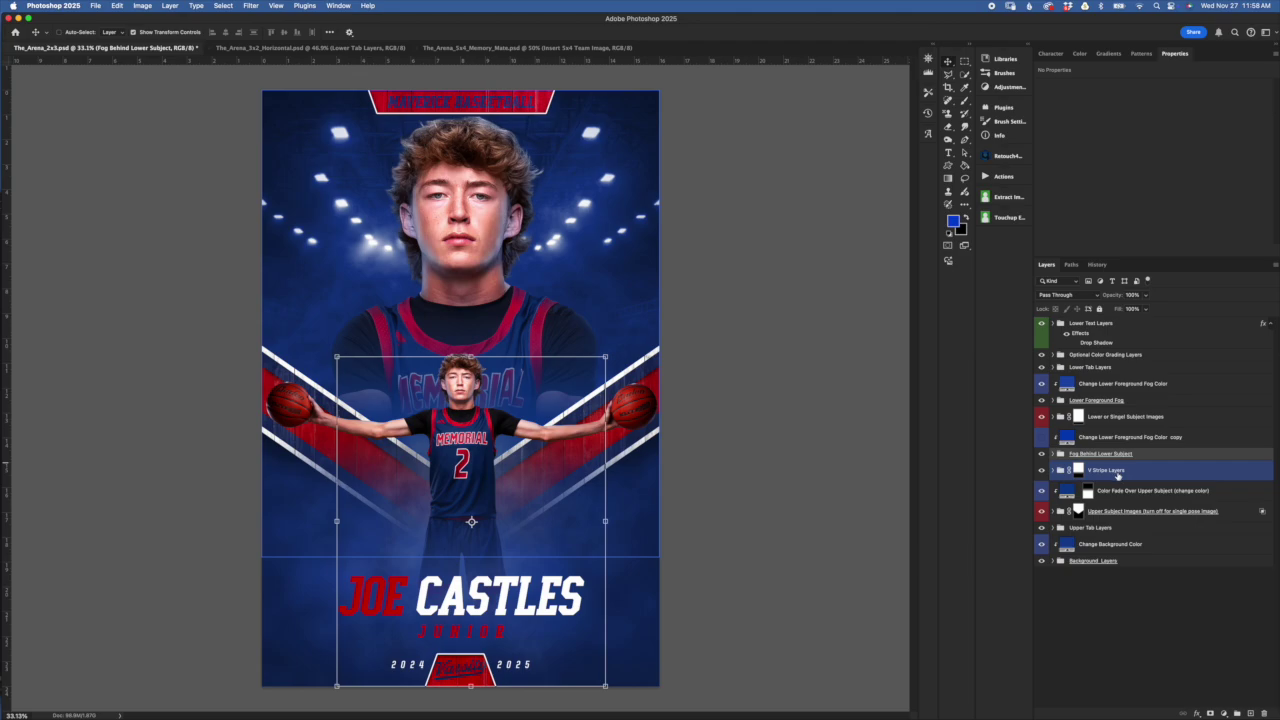
Show the foreground fog fill again, check its colour, and select the lower subject group mask
left_click(1041, 437)
left_click(1056, 440)
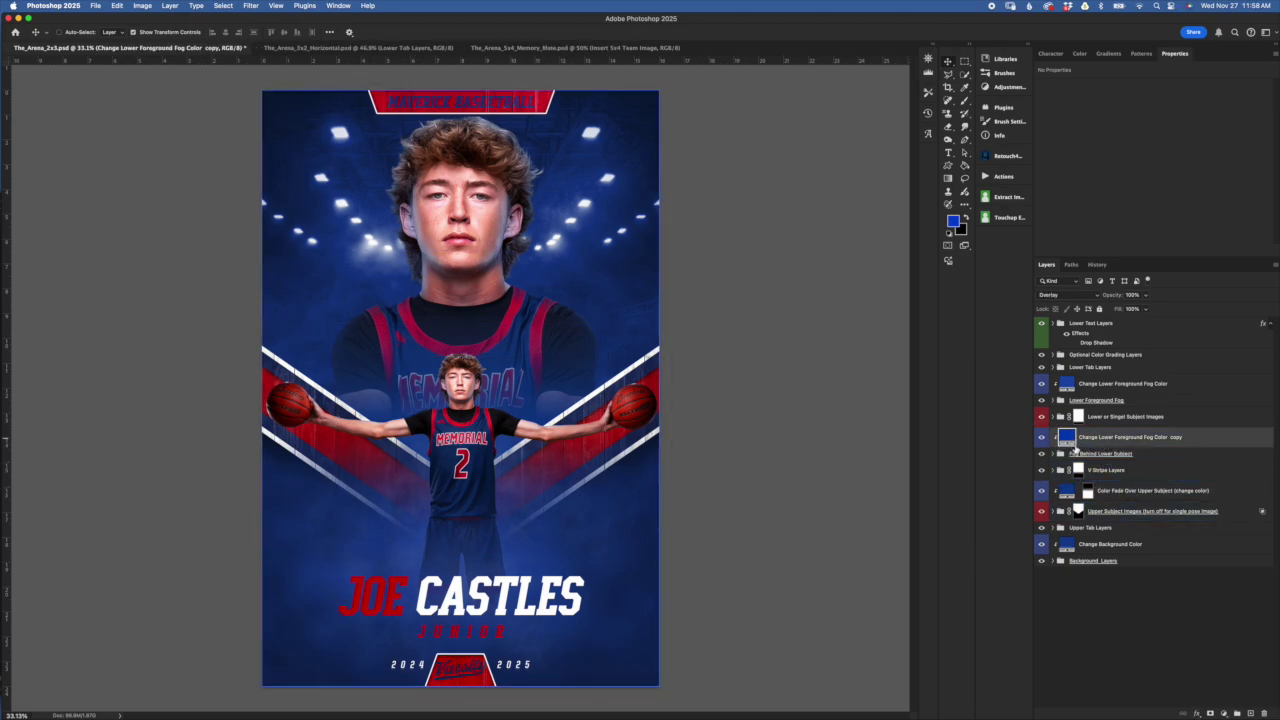
double_click(1066, 438)
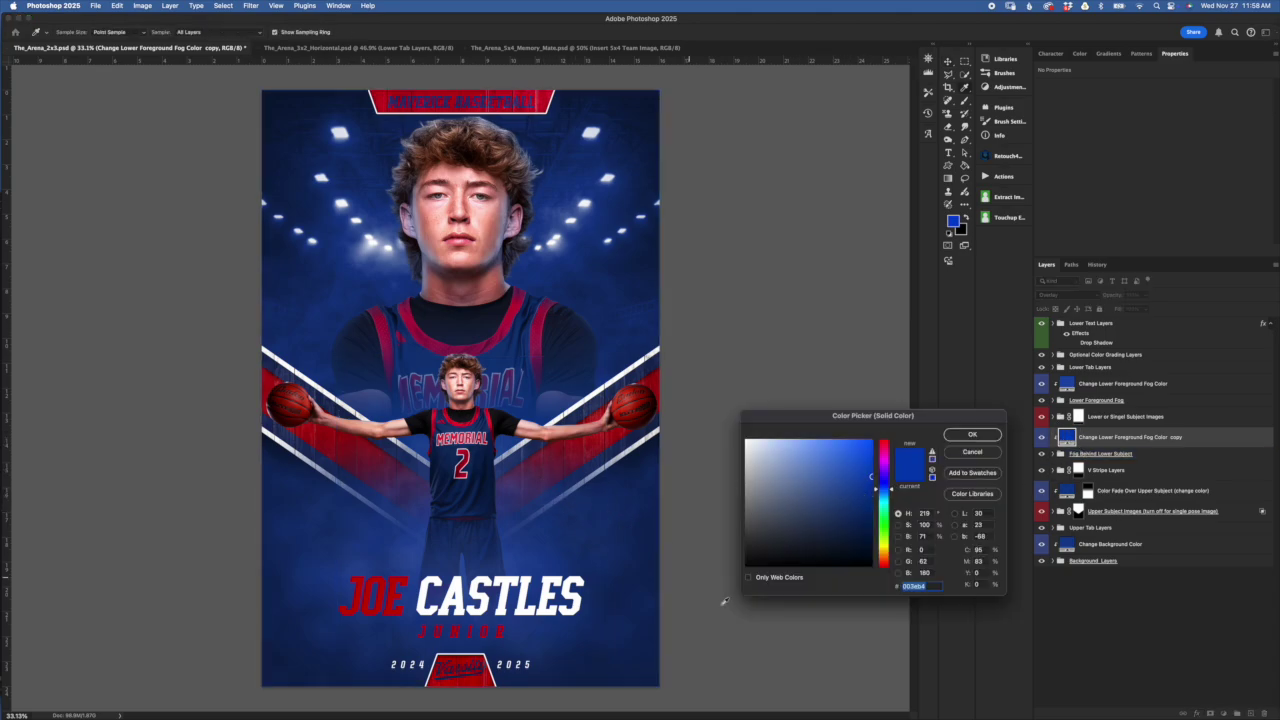
left_click(994, 455)
left_click(1140, 417)
left_click_drag(1160, 437, 1123, 427)
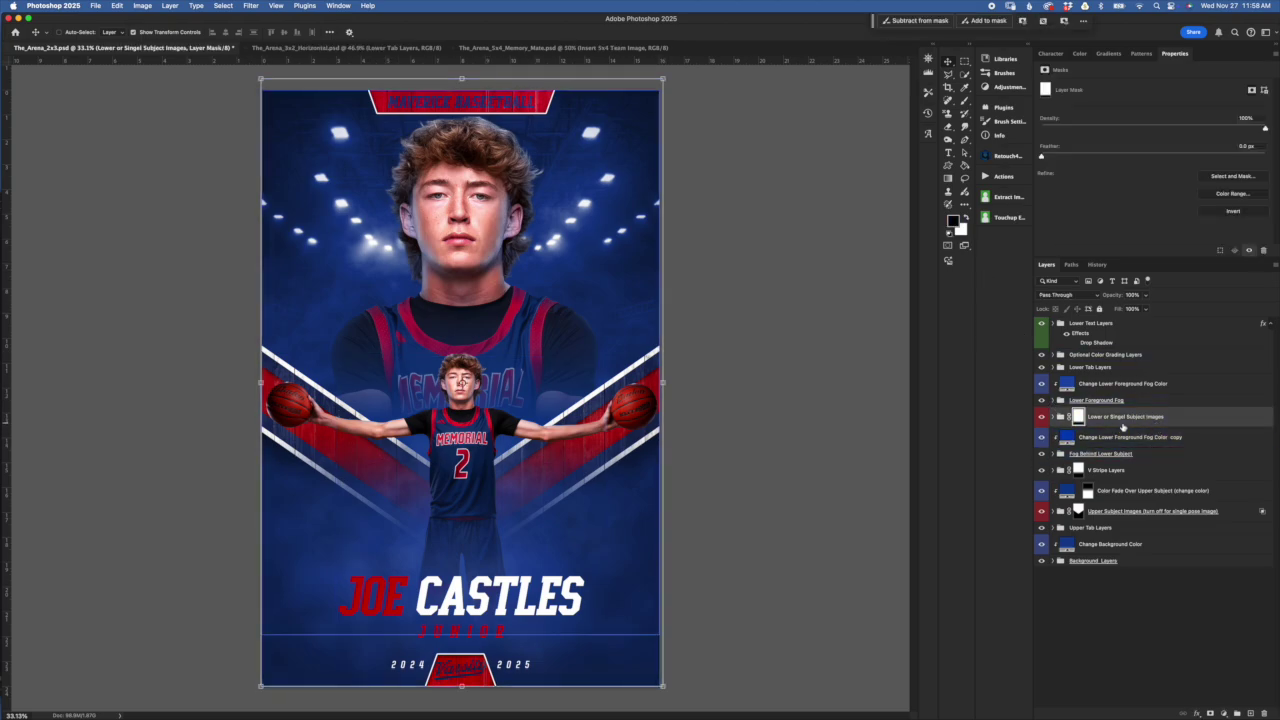
Change 'Singel' to 'Single' in the Lower or Single Subject Images group name and expand it
double_click(1125, 416)
left_click(1154, 455)
left_click(1166, 443)
left_click(1163, 416)
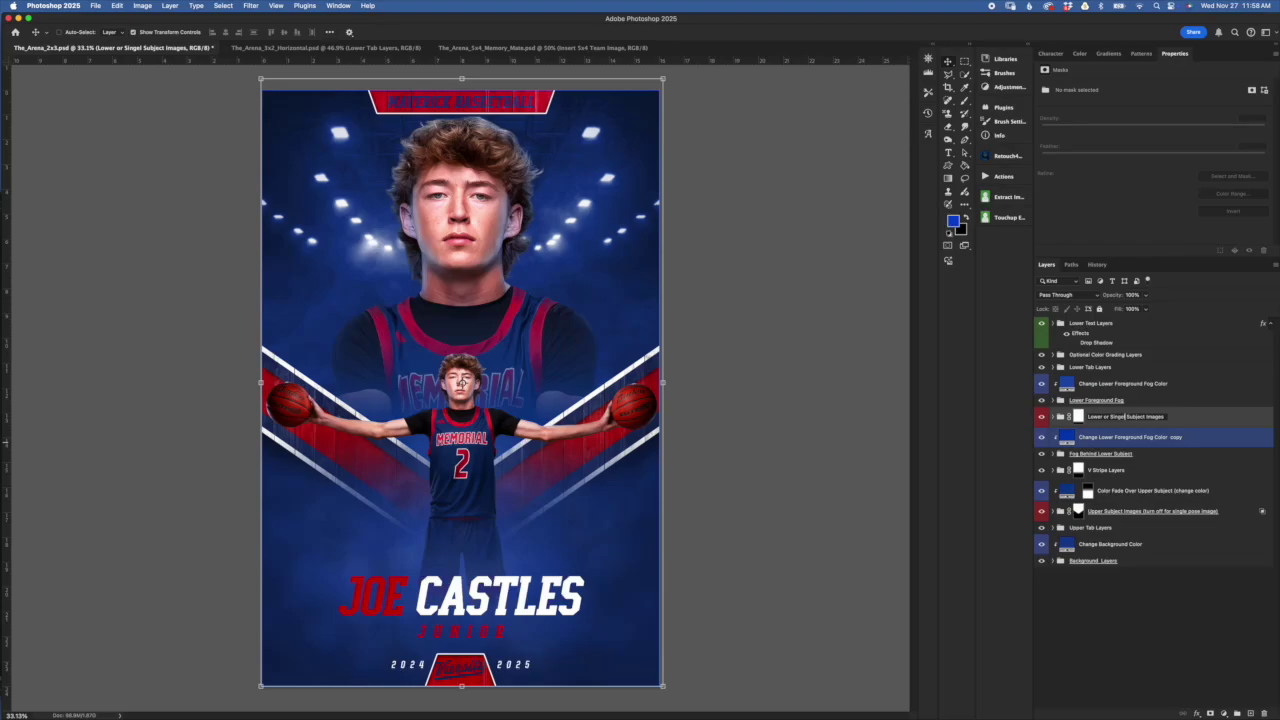
left_click(1133, 416)
key("BackSpace")
key("BackSpace")
type("le")
key("Return")
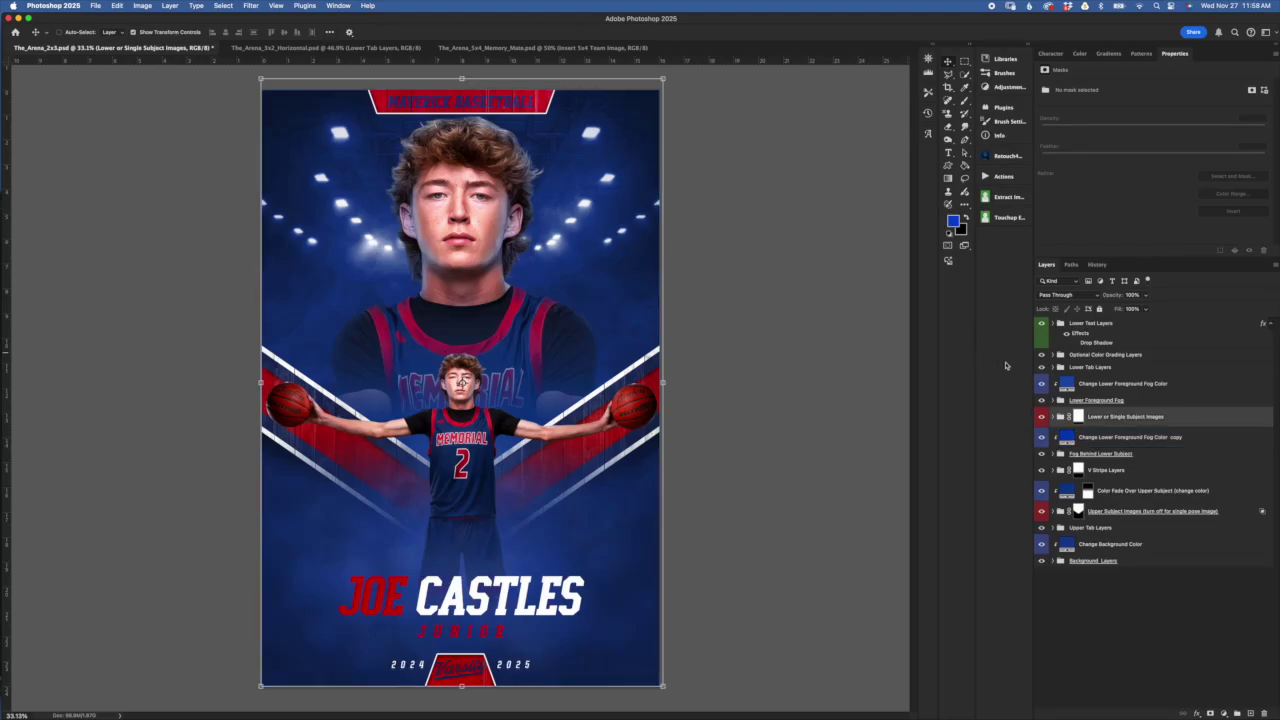
left_click(1055, 418)
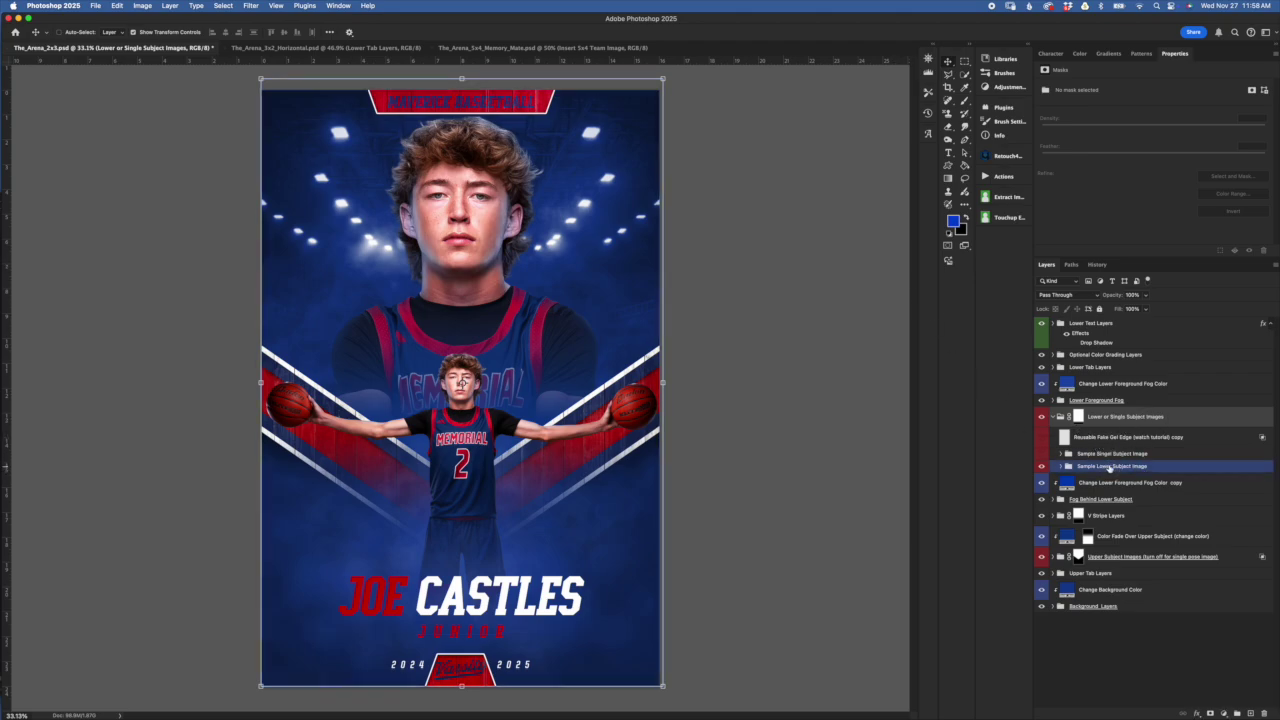
Hide the small lower player image and the upper player close-up
left_click(1138, 467)
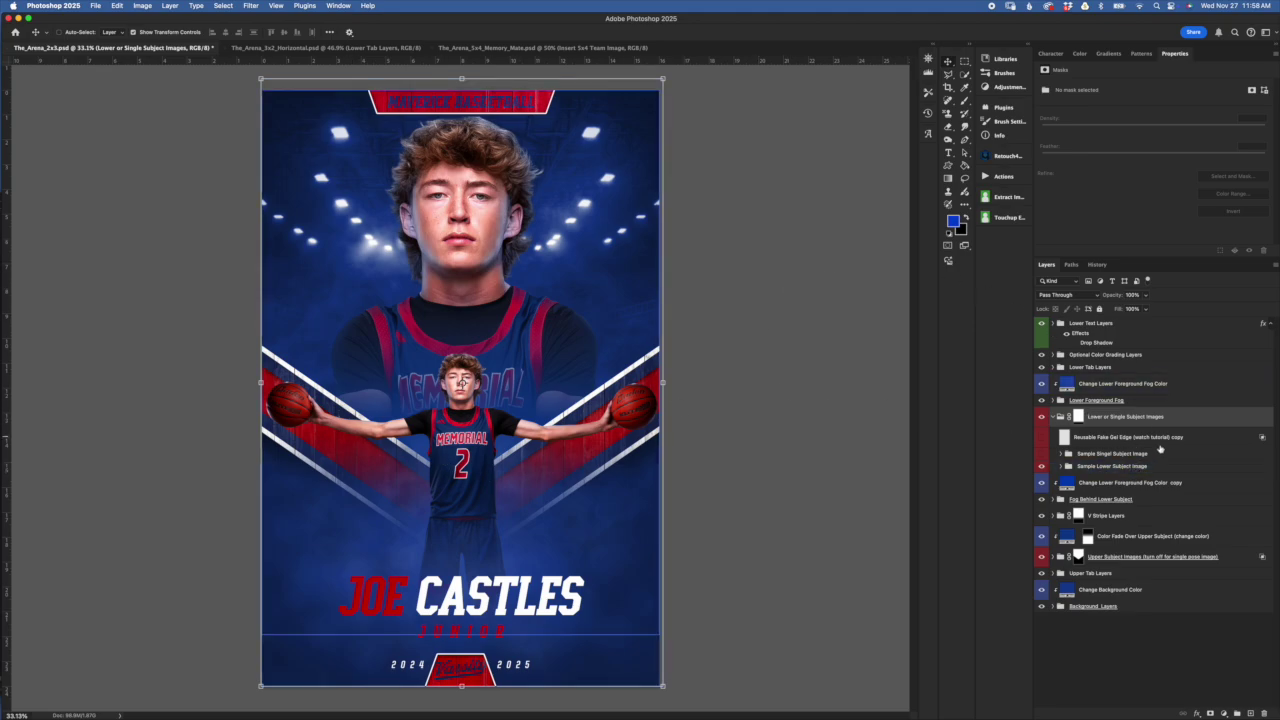
left_click(1153, 485)
left_click_drag(1131, 477, 1135, 474)
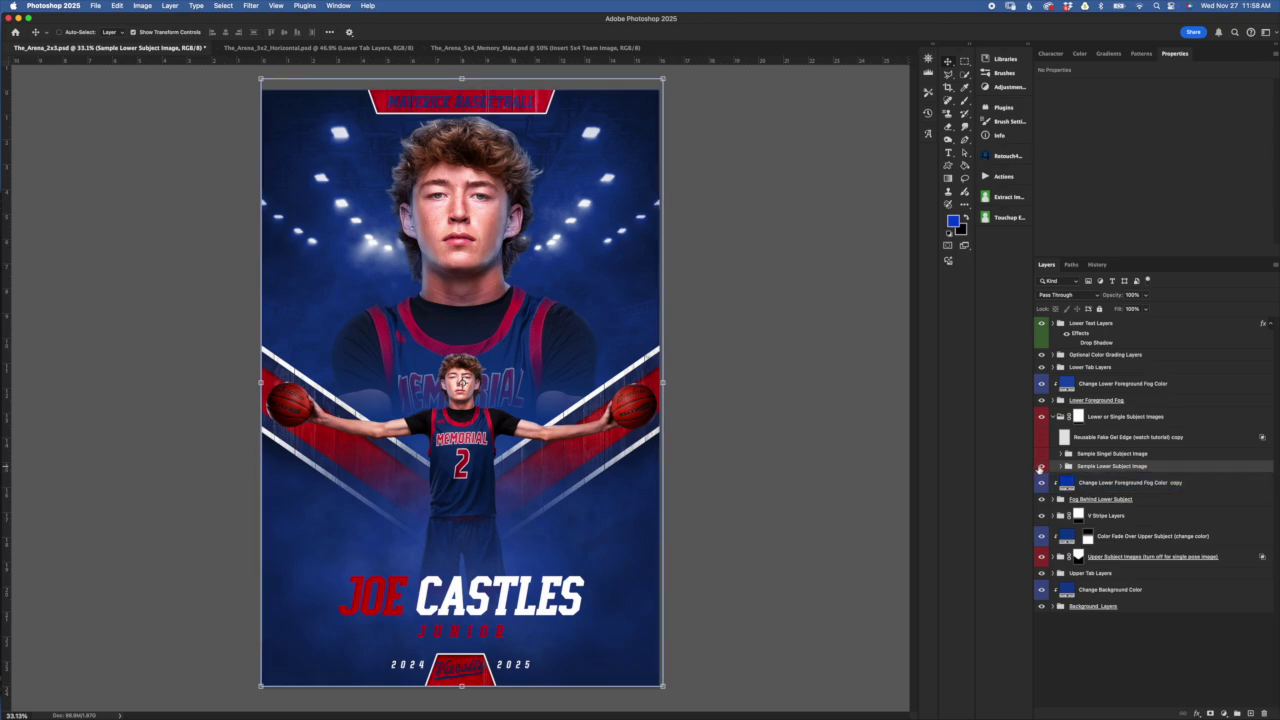
left_click(1041, 466)
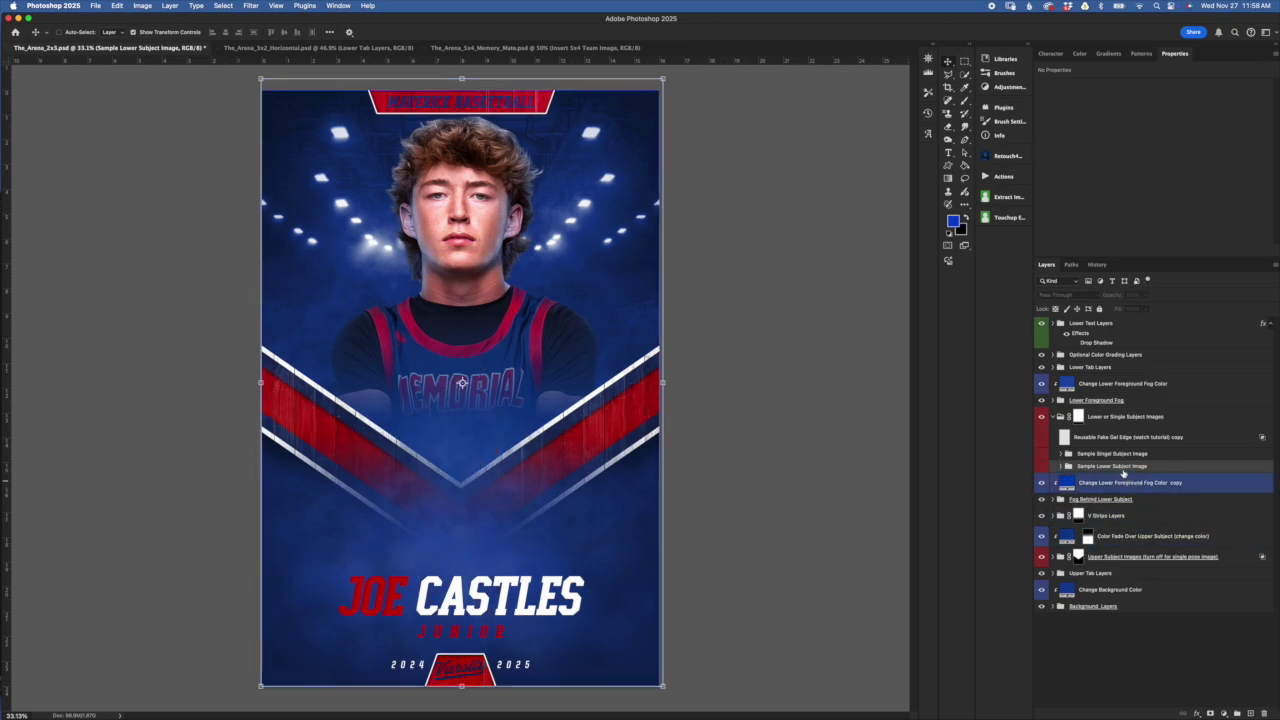
left_click_drag(1133, 480, 1125, 552)
left_click(1079, 556)
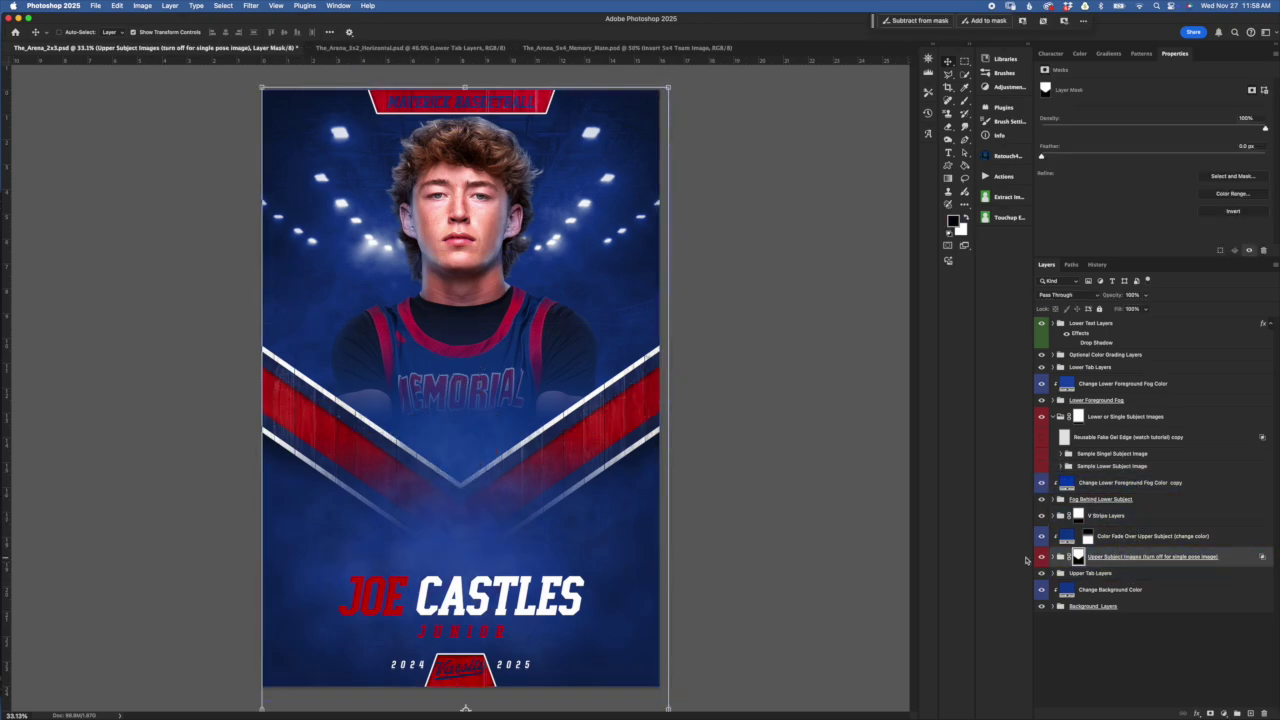
left_click(1042, 557)
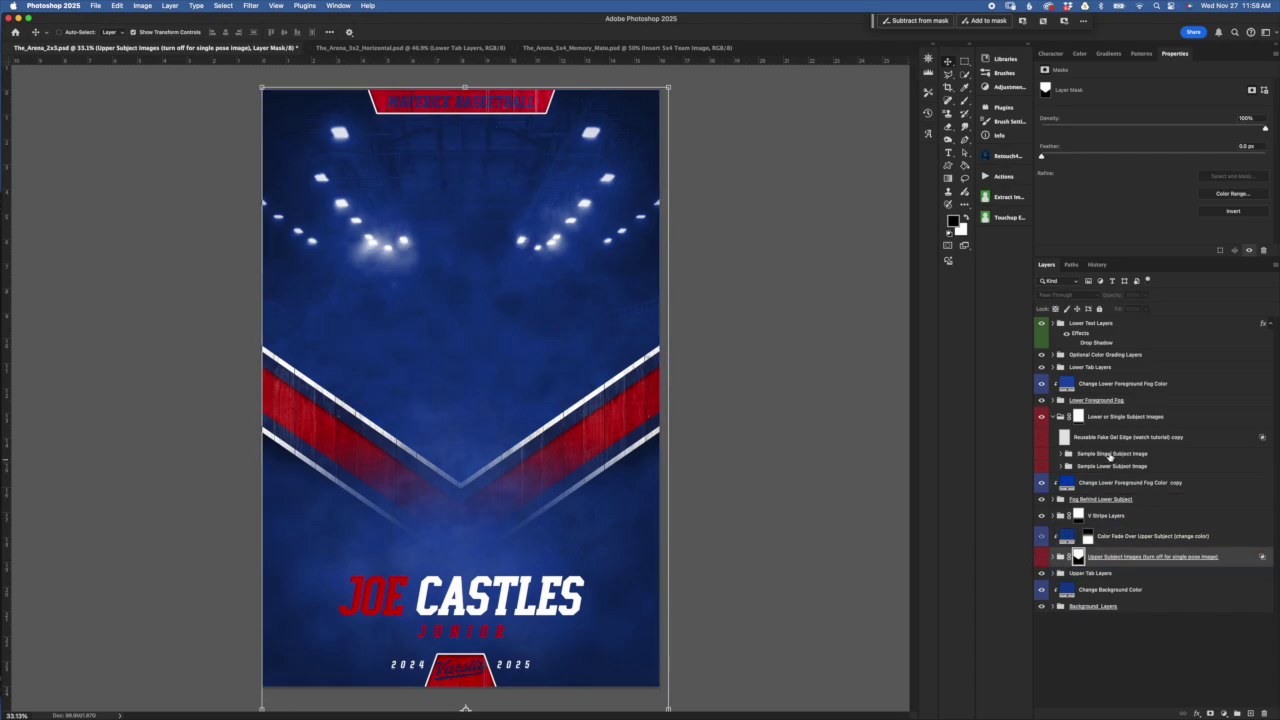
left_click(1112, 455)
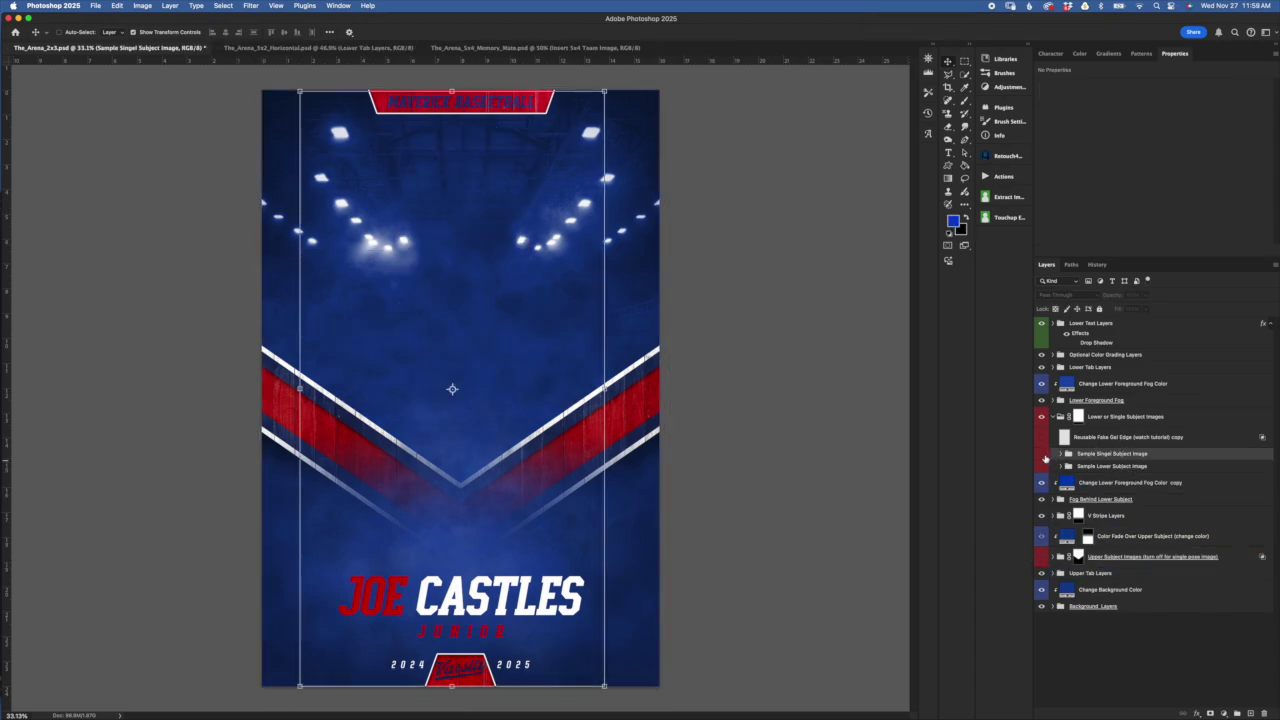
Compare the single-subject player photo and large upper portrait by toggling their visibility
left_click(1041, 455)
left_click(1097, 481)
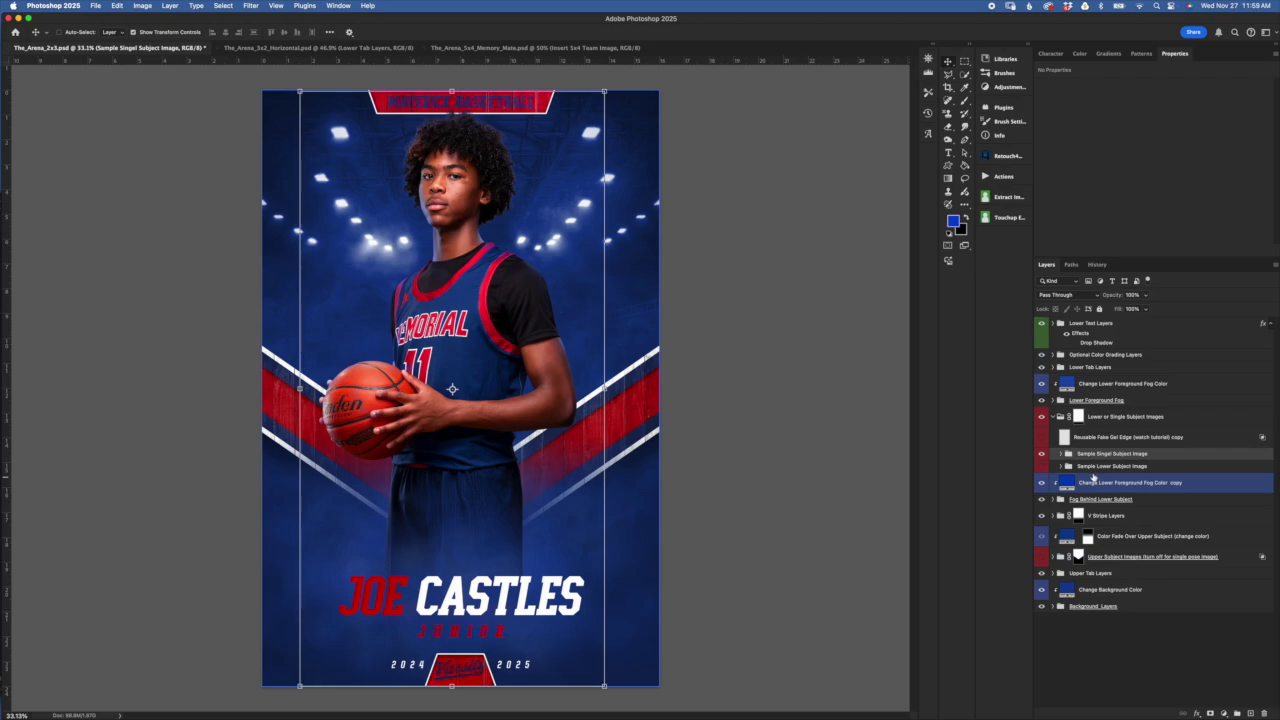
left_click(1090, 481, "super")
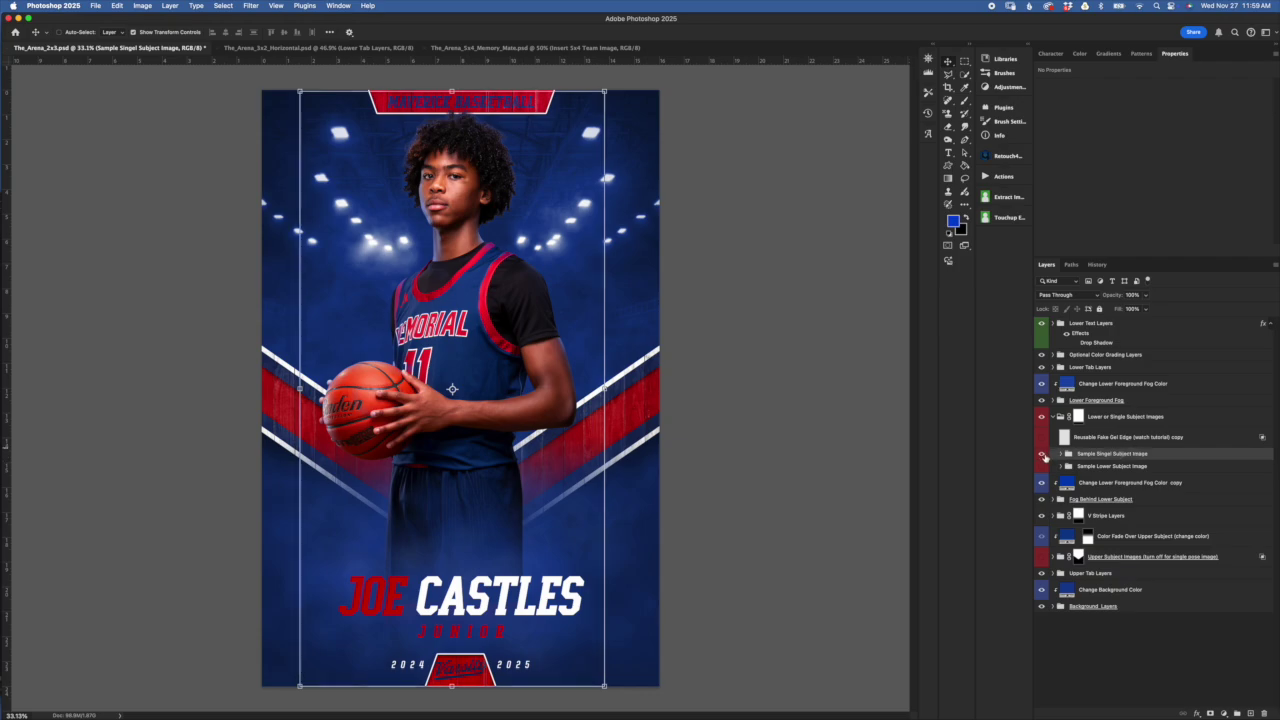
left_click(1042, 454)
left_click(1043, 466)
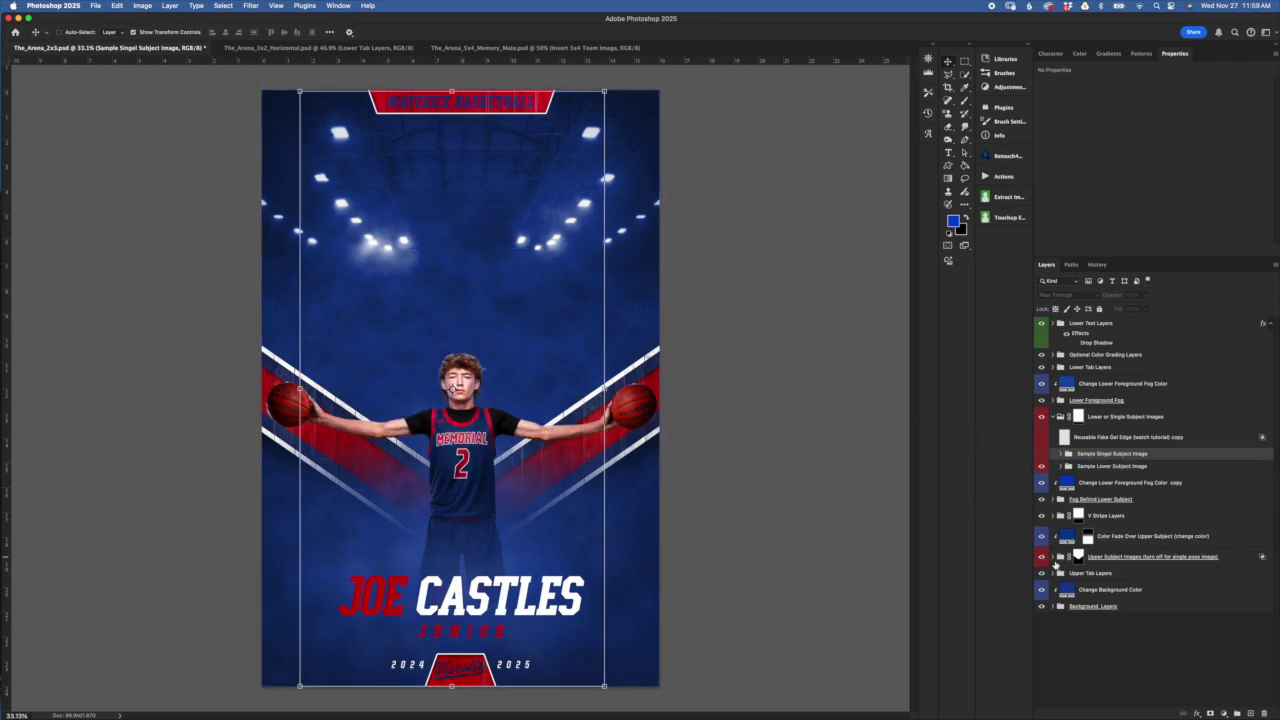
left_click(1041, 557)
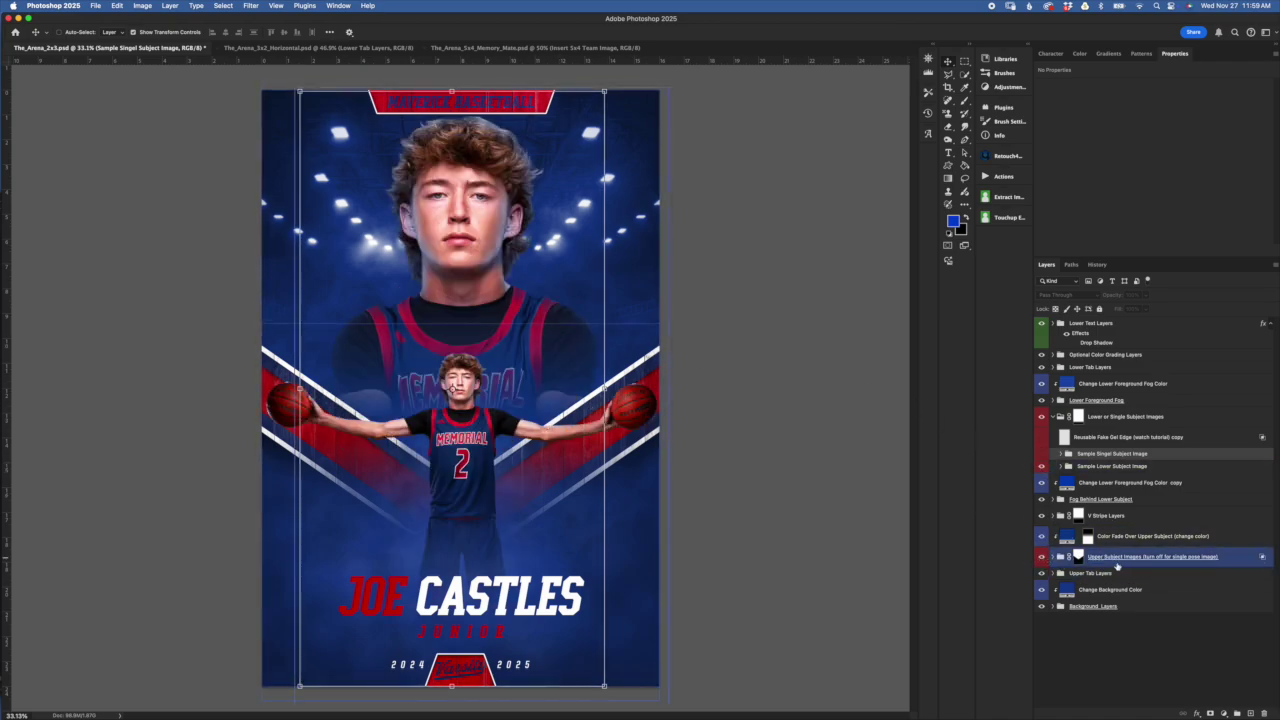
left_click(1041, 557)
left_click(1043, 467)
left_click(1043, 466)
left_click(1043, 454)
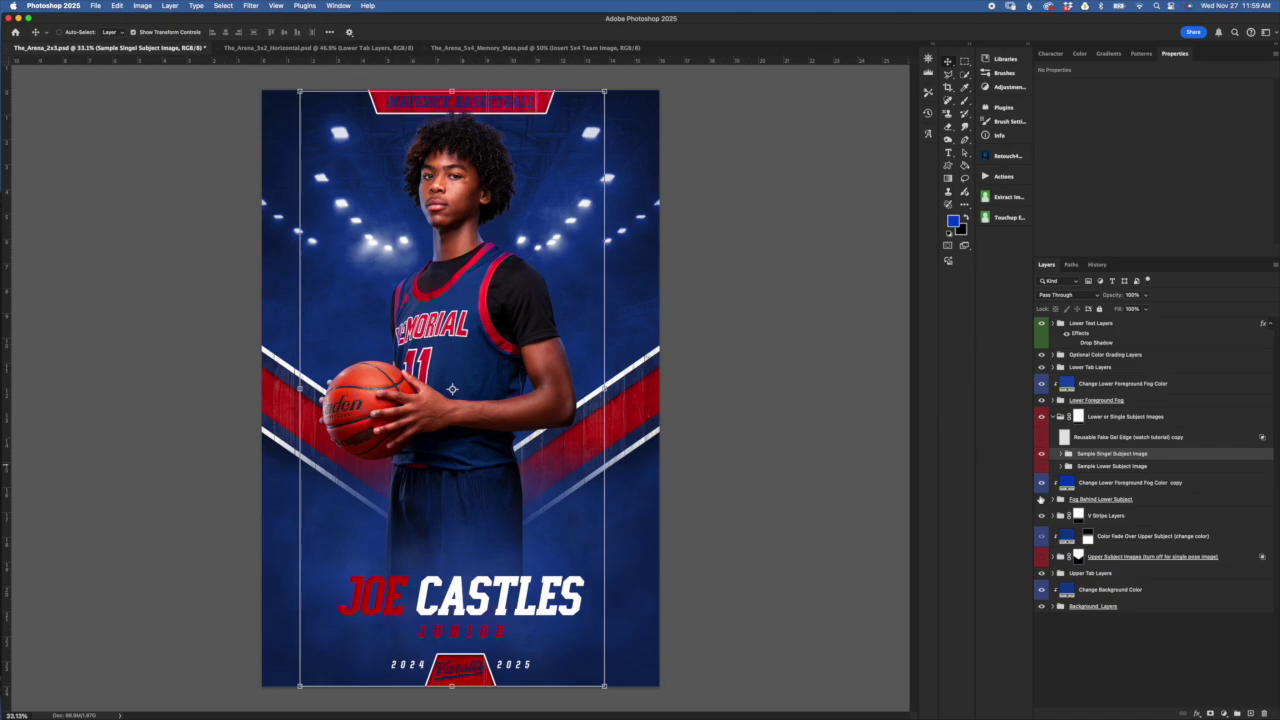
Show Sample Lower Subject Image, hide Sample Singel Subject Image, and collapse the group
left_click(1113, 439)
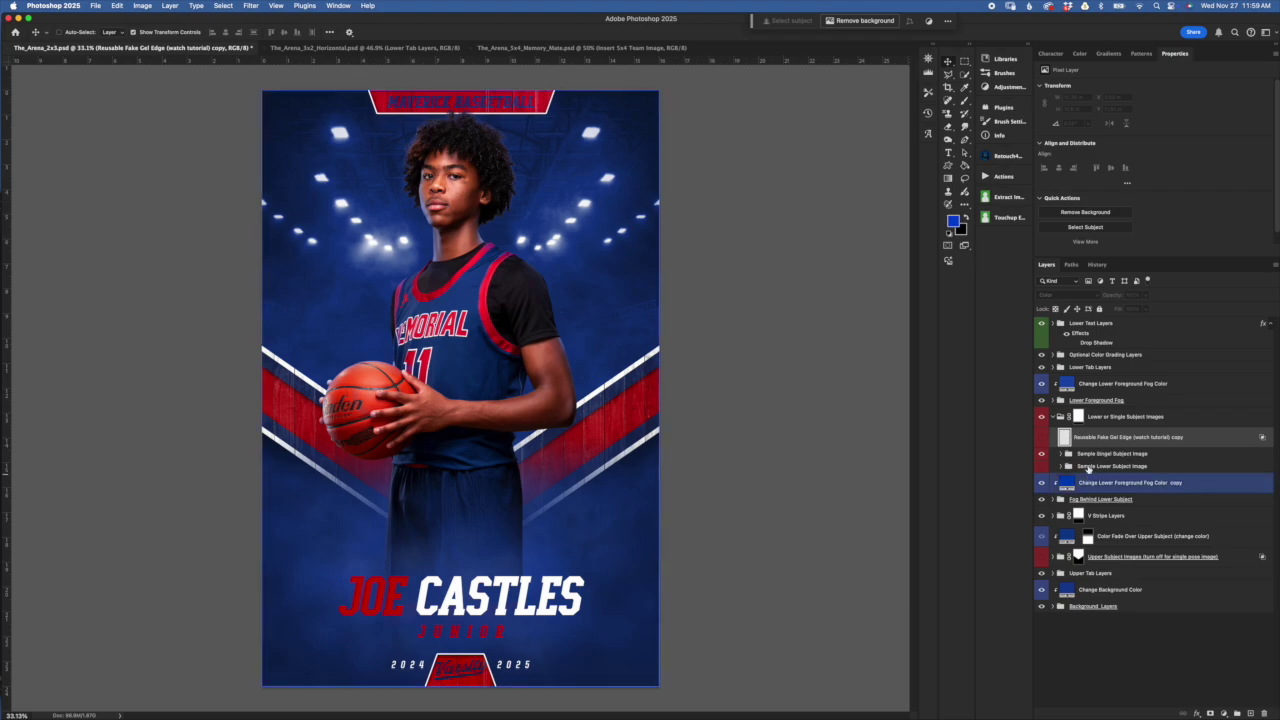
left_click(1050, 453)
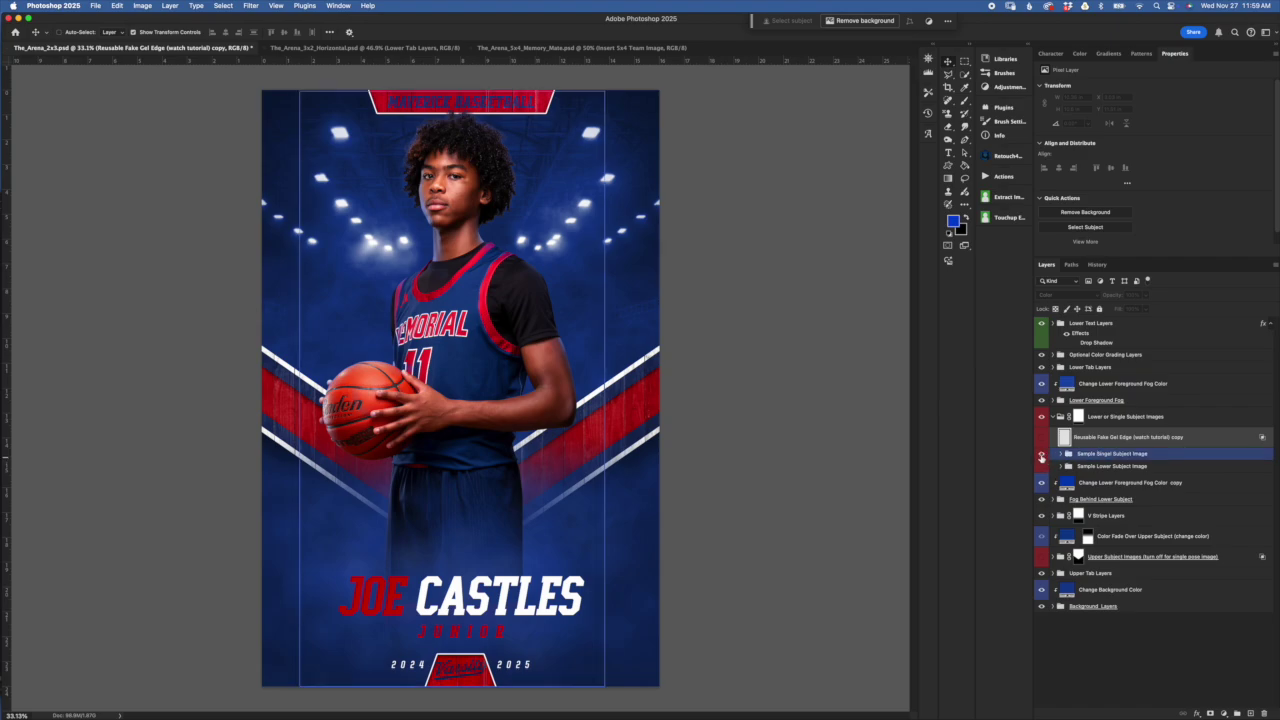
left_click(1041, 457)
left_click(1041, 466)
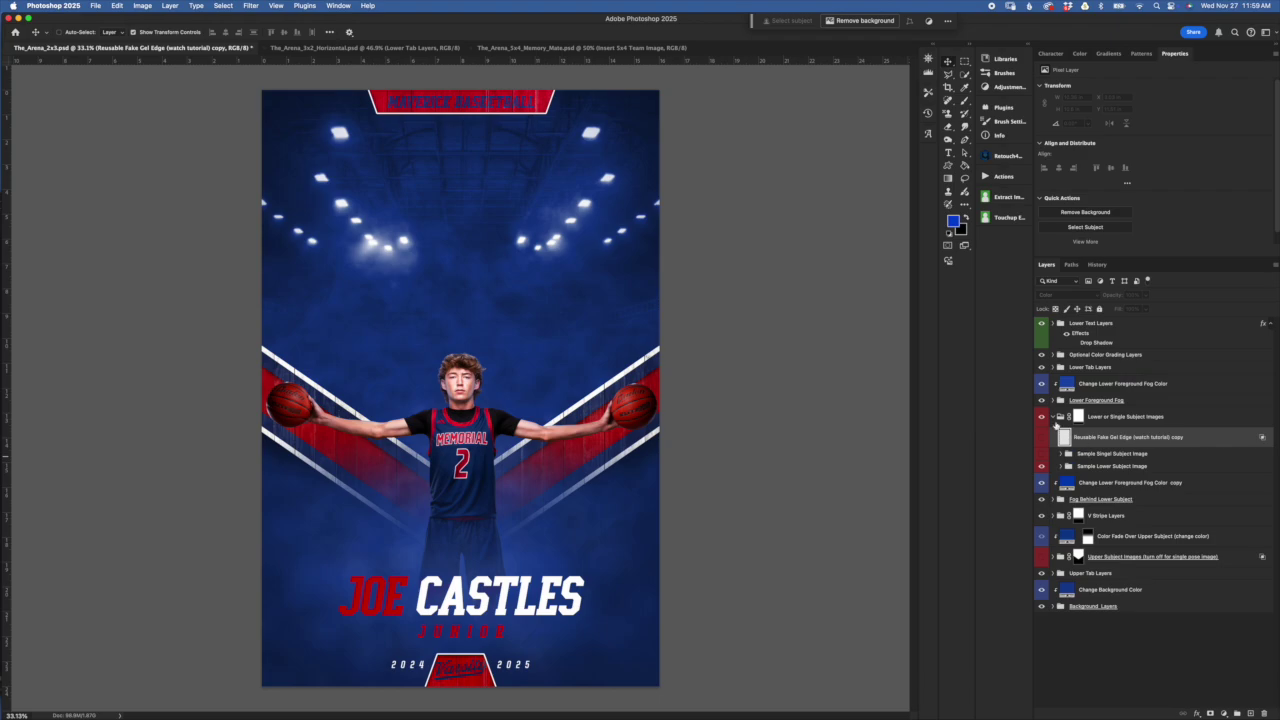
left_click(1060, 416)
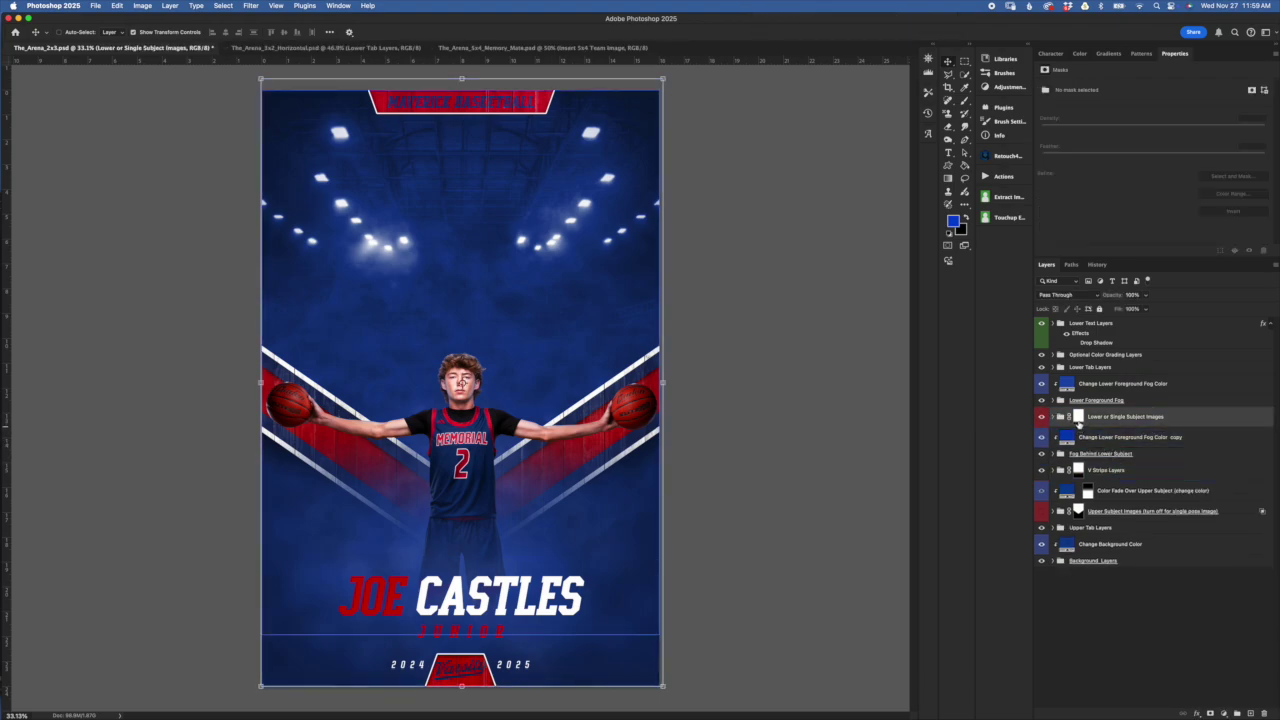
Target the player group's layer mask and hide the Lower Text Layers name and class-year text
left_click(1078, 417)
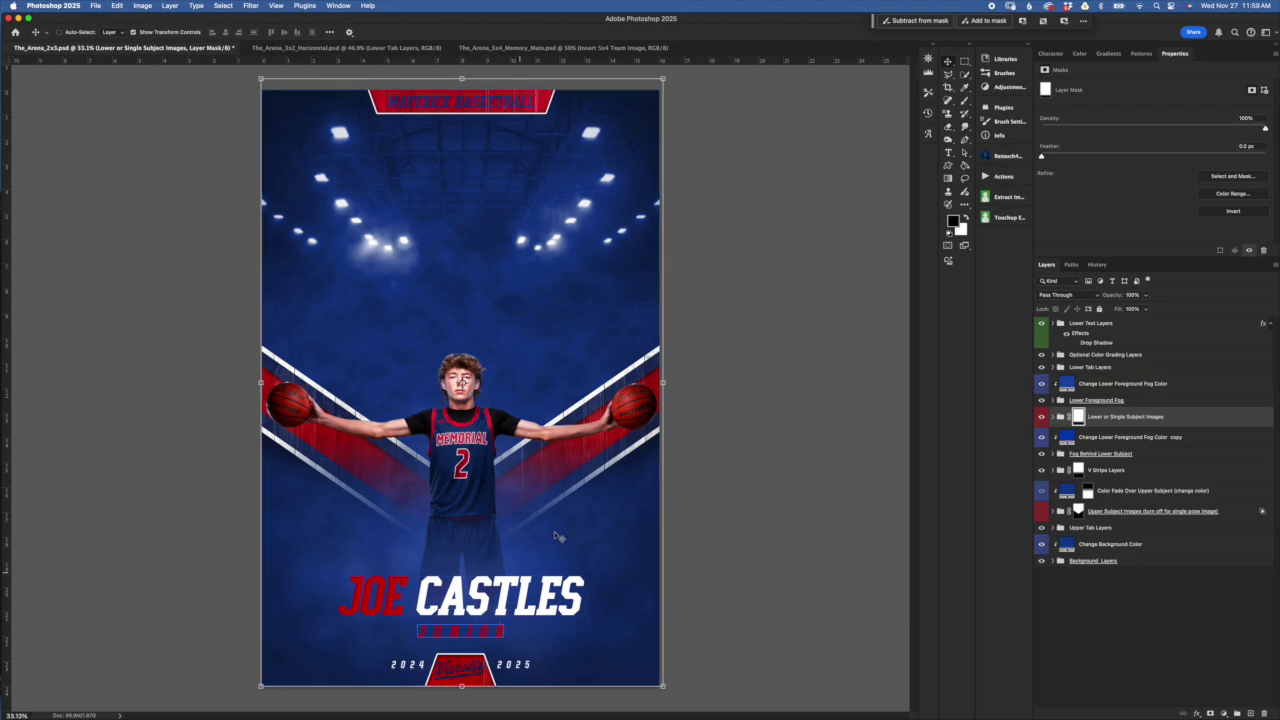
left_click(1041, 323)
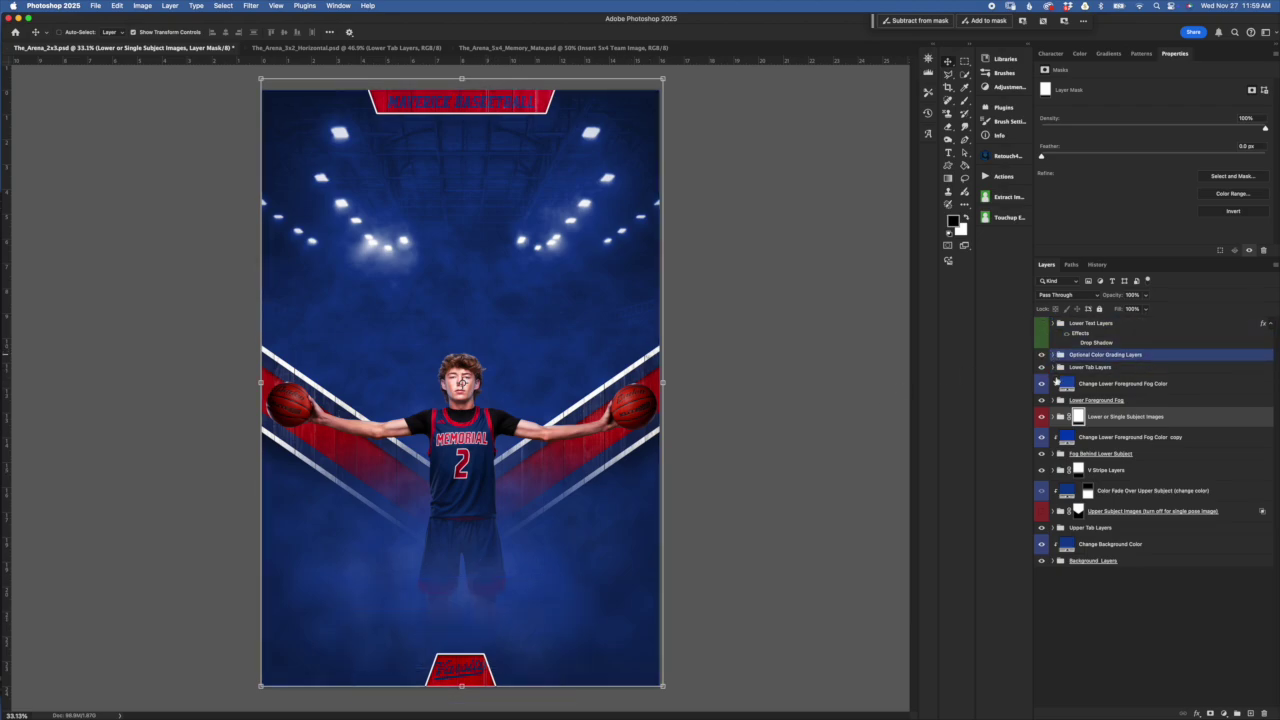
left_click(1077, 418)
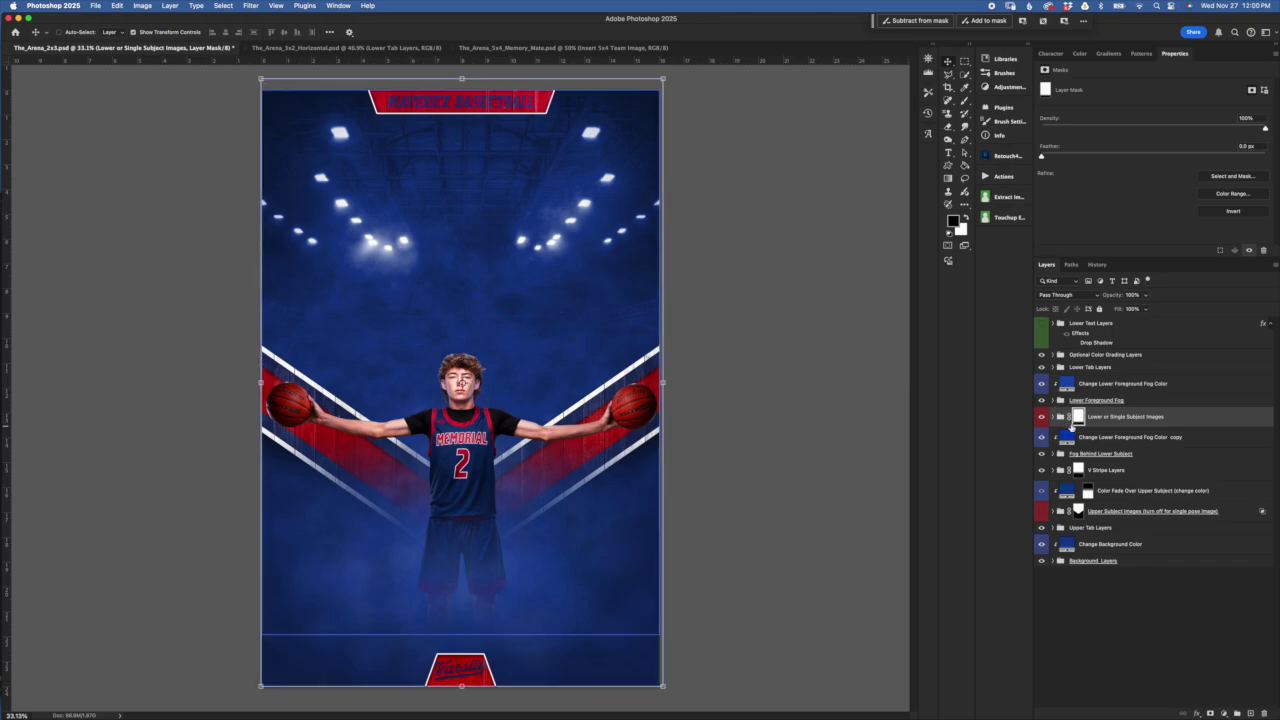
mouse_move(1079, 422)
left_mouse_down()
mouse_move(1080, 438)
mouse_move(1078, 416)
left_mouse_up()
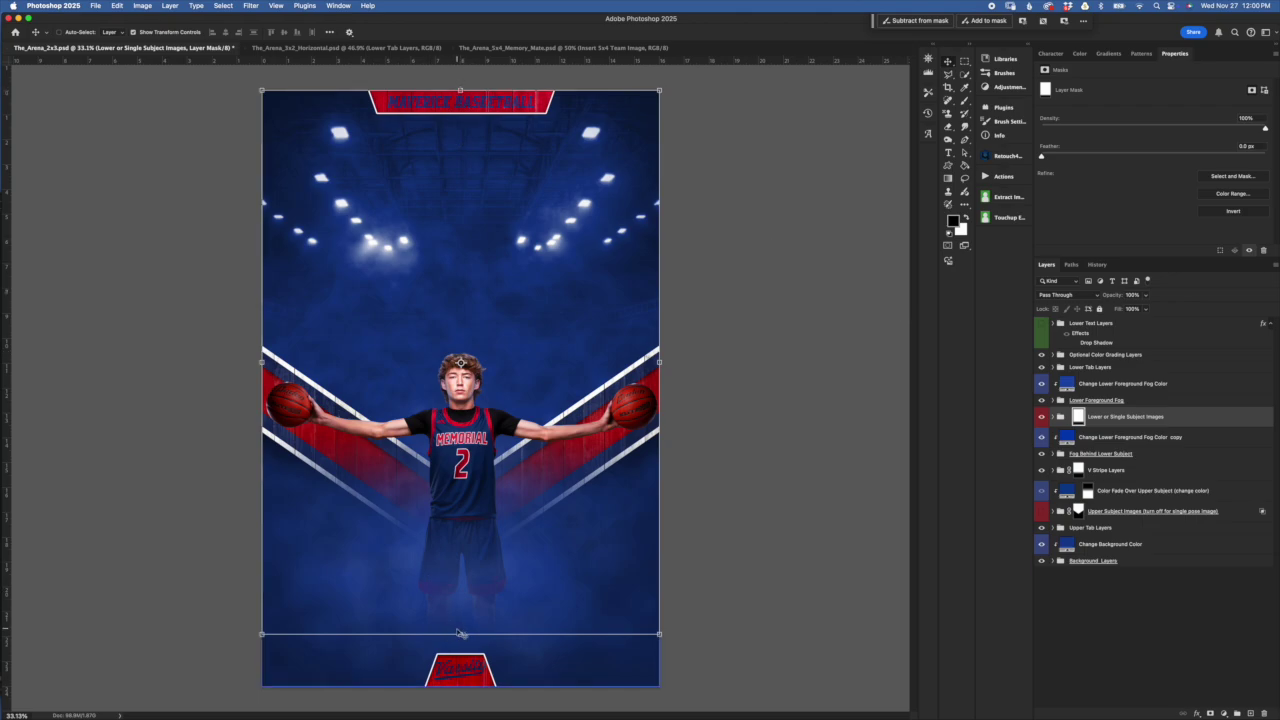
Stretch the Lower or Single Subject Images mask down to the poster's bottom and commit
left_click(460, 634)
mouse_move(461, 620)
left_mouse_down()
mouse_move(461, 591)
mouse_move(460, 686)
mouse_move(460, 629)
left_mouse_up()
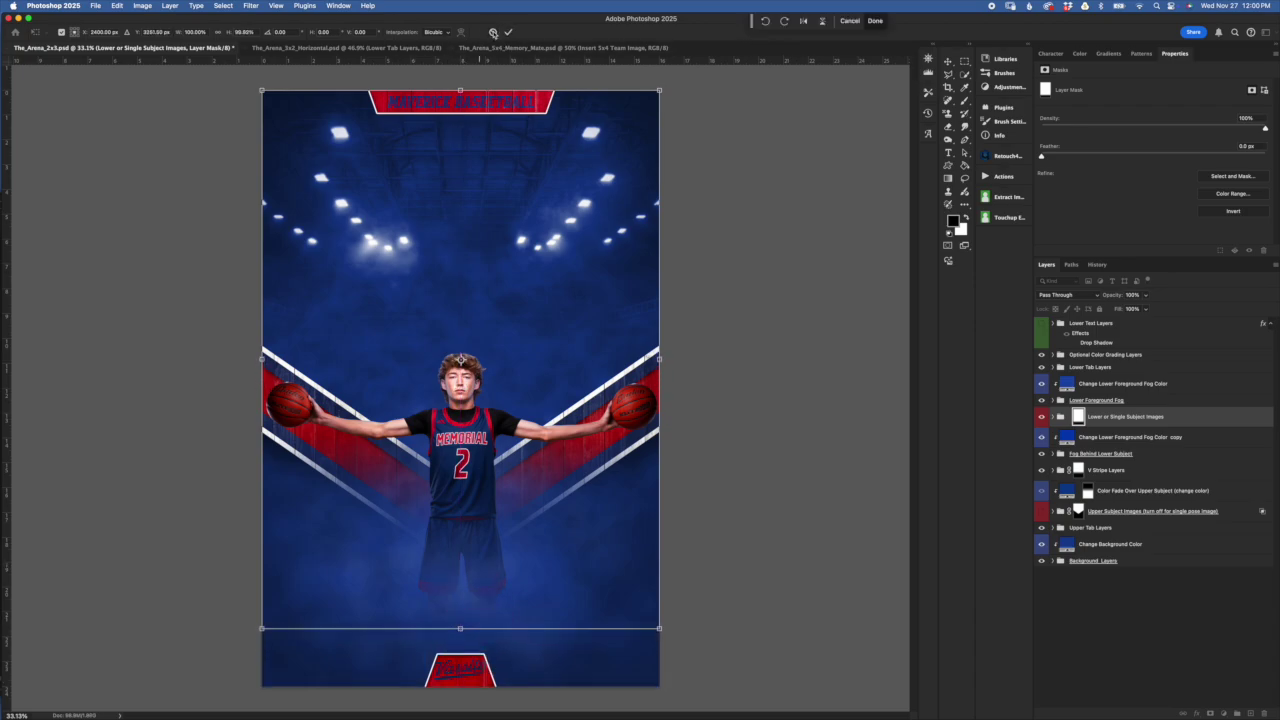
left_click(508, 32)
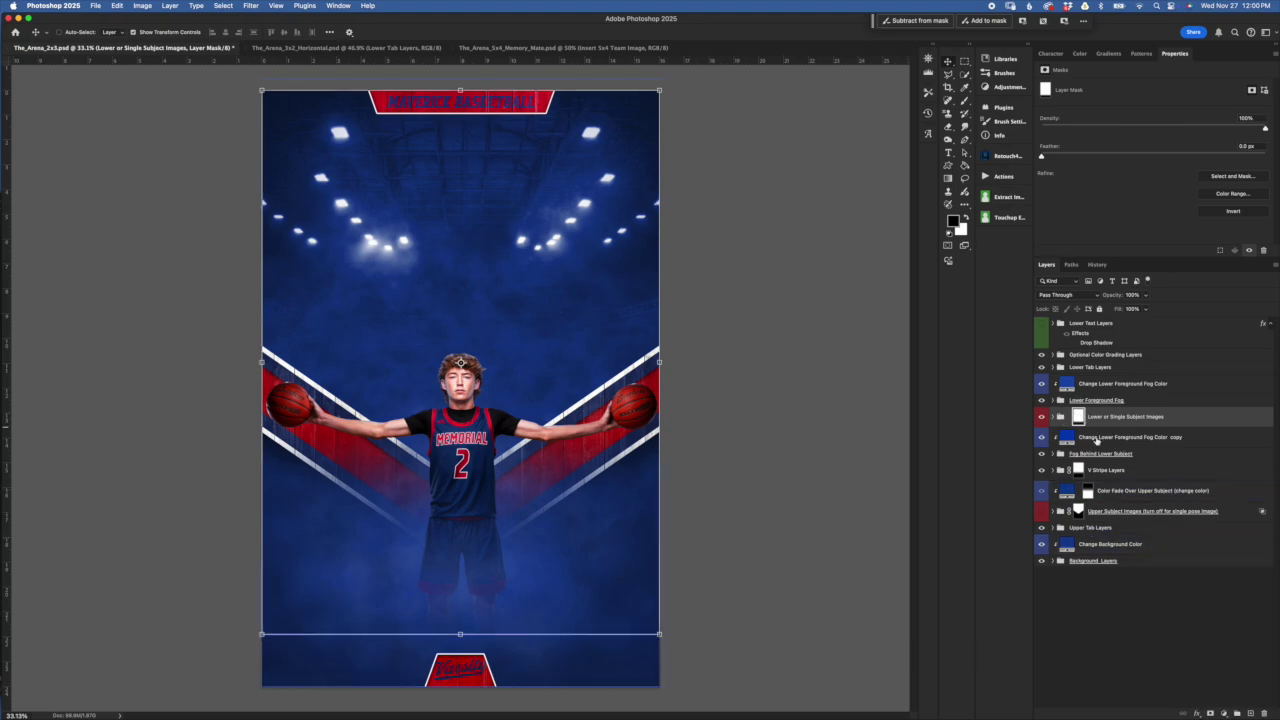
left_click(950, 178)
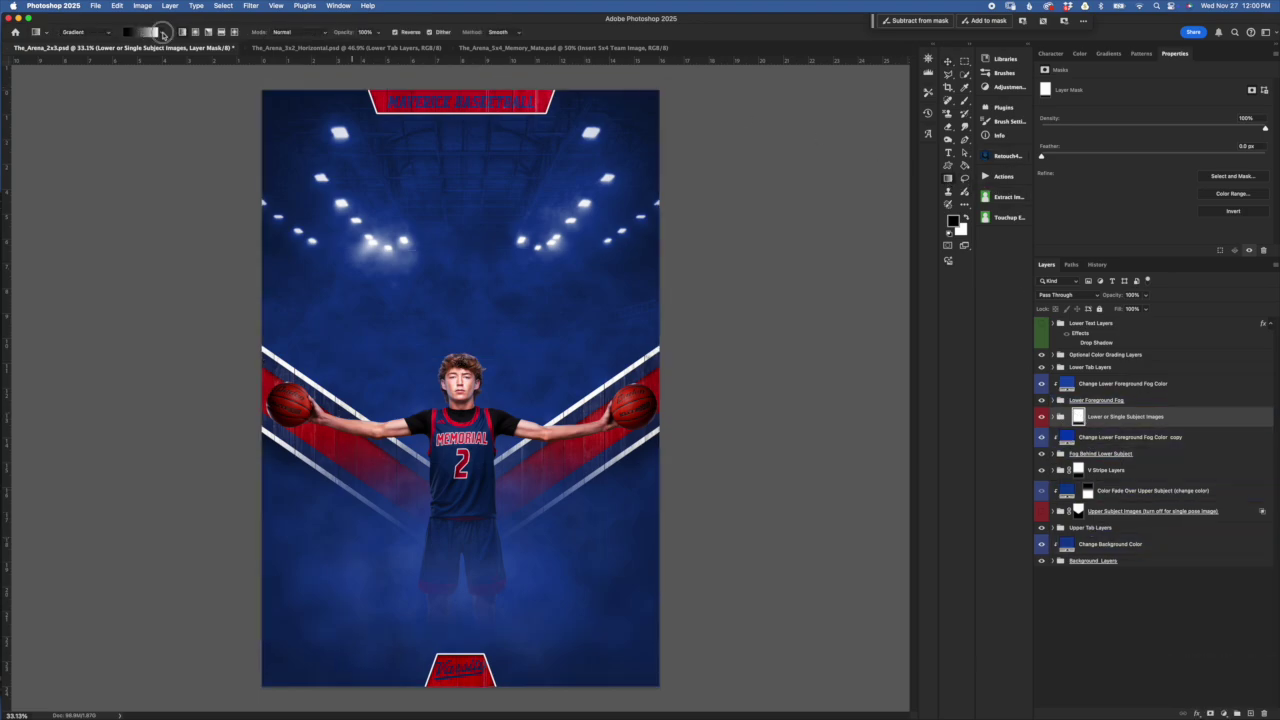
Fade the player's legs into the fog with a white-to-black gradient on the group mask
left_click(163, 34)
left_click(90, 84)
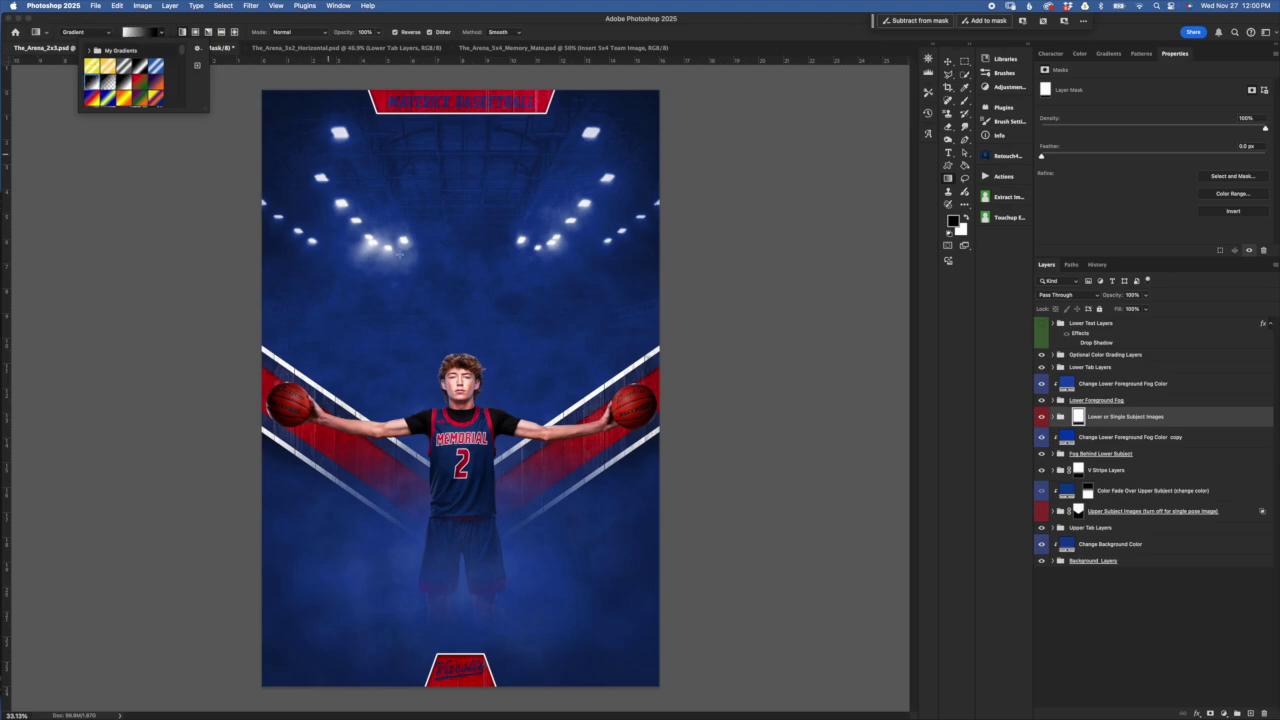
left_click(482, 619)
left_click_drag(482, 572, 441, 625)
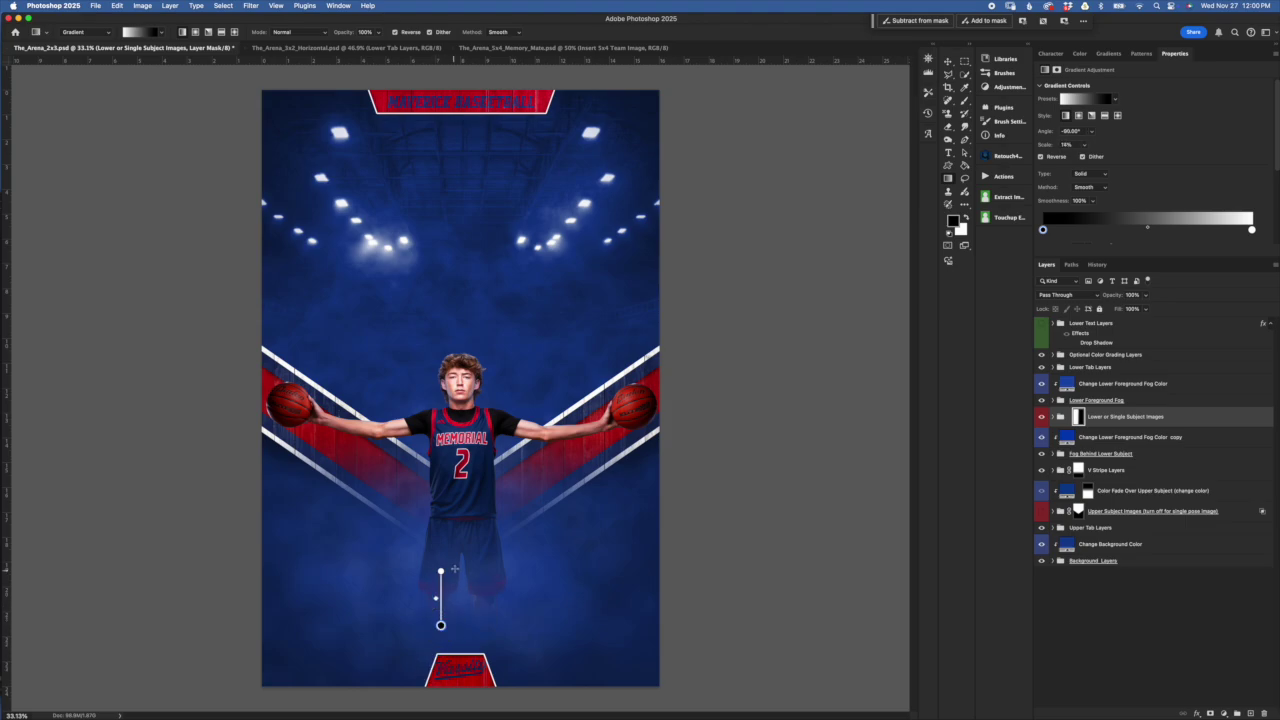
mouse_move(441, 572)
left_mouse_down()
mouse_move(441, 410)
mouse_move(449, 586)
mouse_move(423, 543)
mouse_move(440, 549)
left_mouse_up()
left_click(1086, 421)
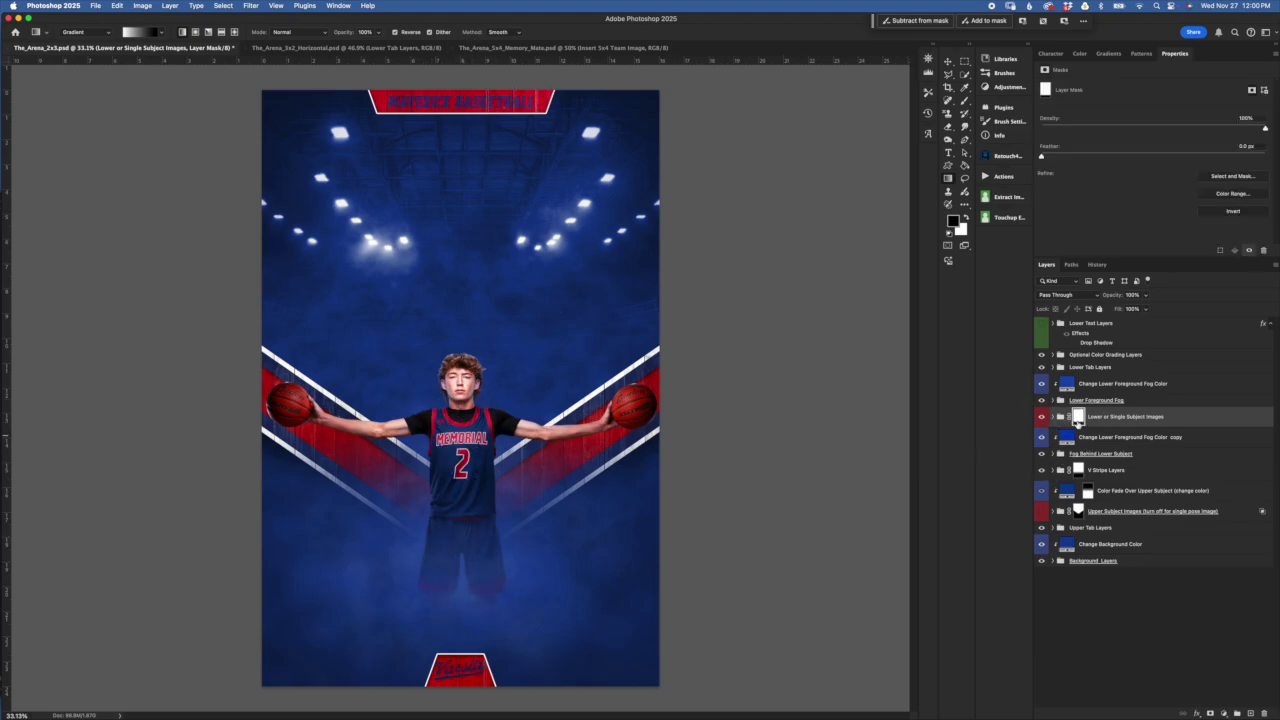
Free Transform the mask to about 118% height and commit it
left_click(948, 62)
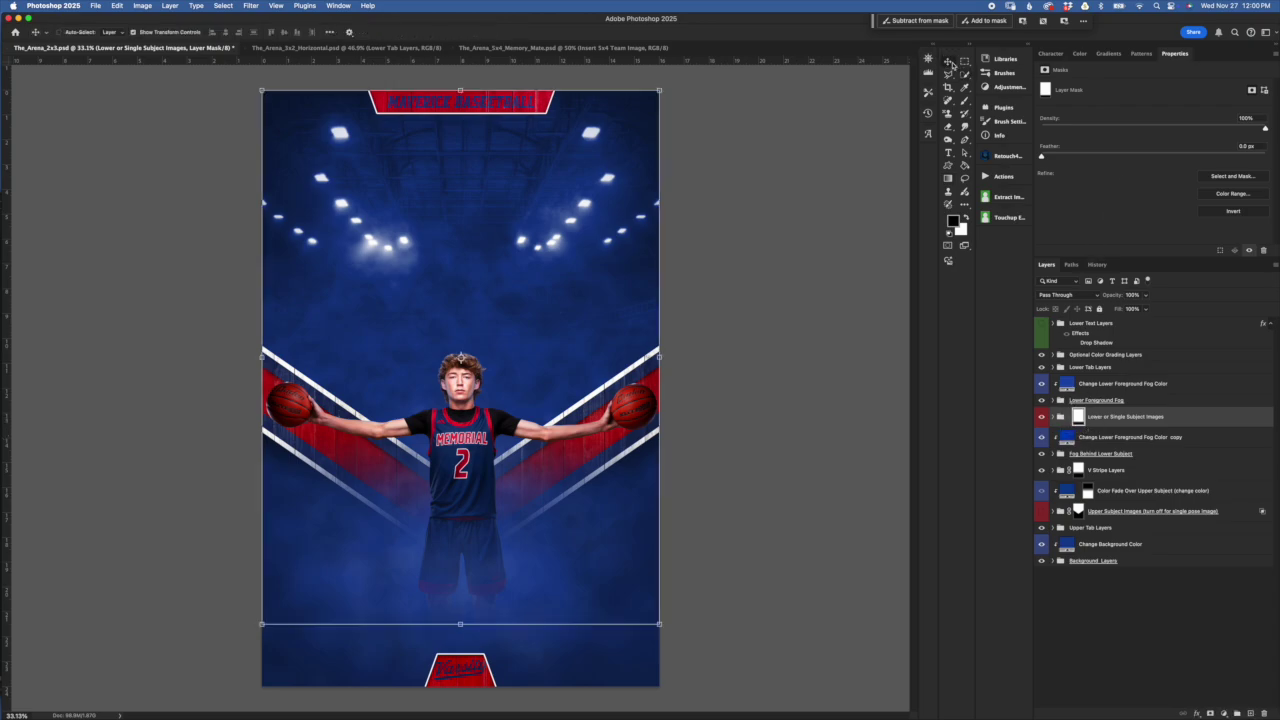
mouse_move(459, 623)
left_mouse_down()
mouse_move(457, 600)
mouse_move(459, 622)
left_mouse_up()
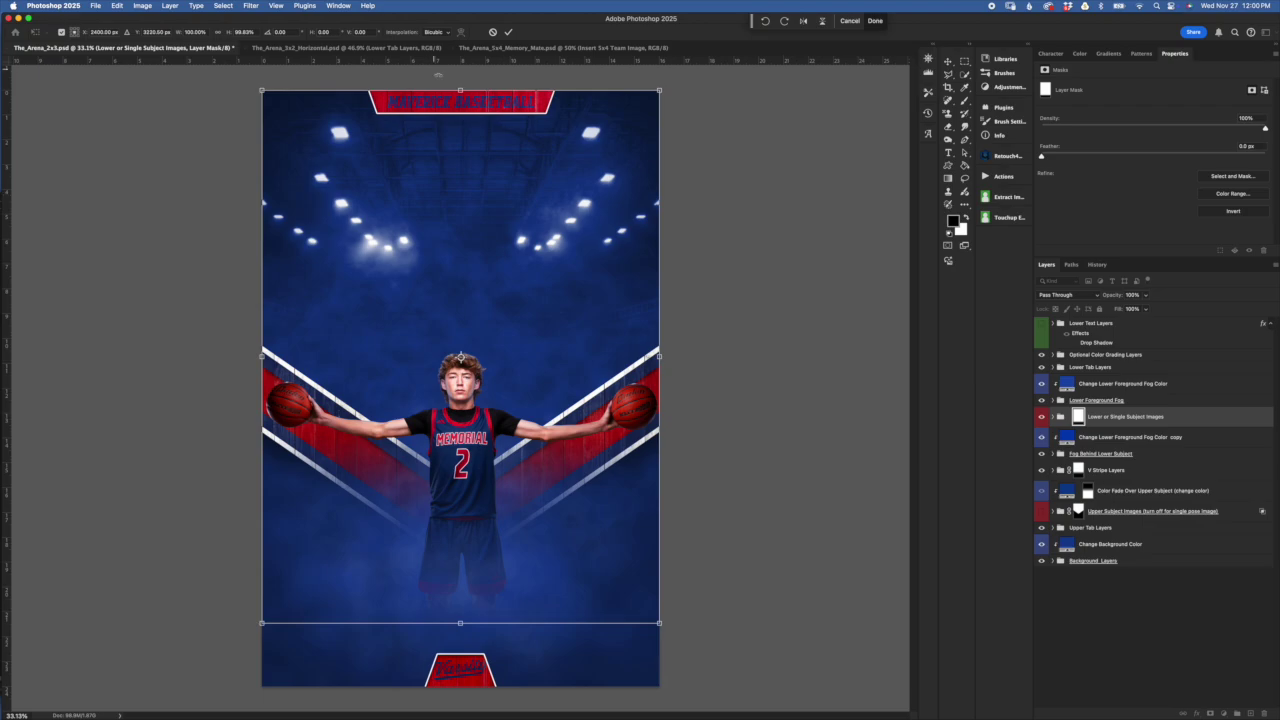
left_click_drag(460, 90, 470, 4)
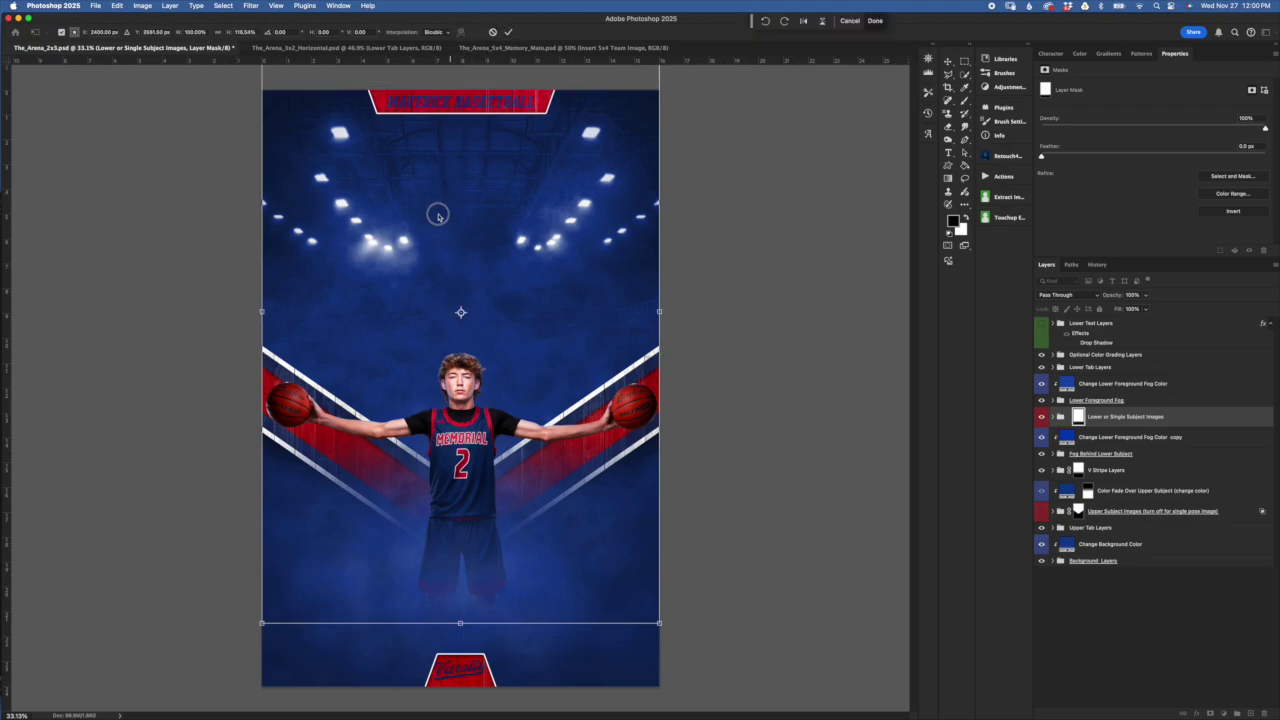
left_click(507, 31)
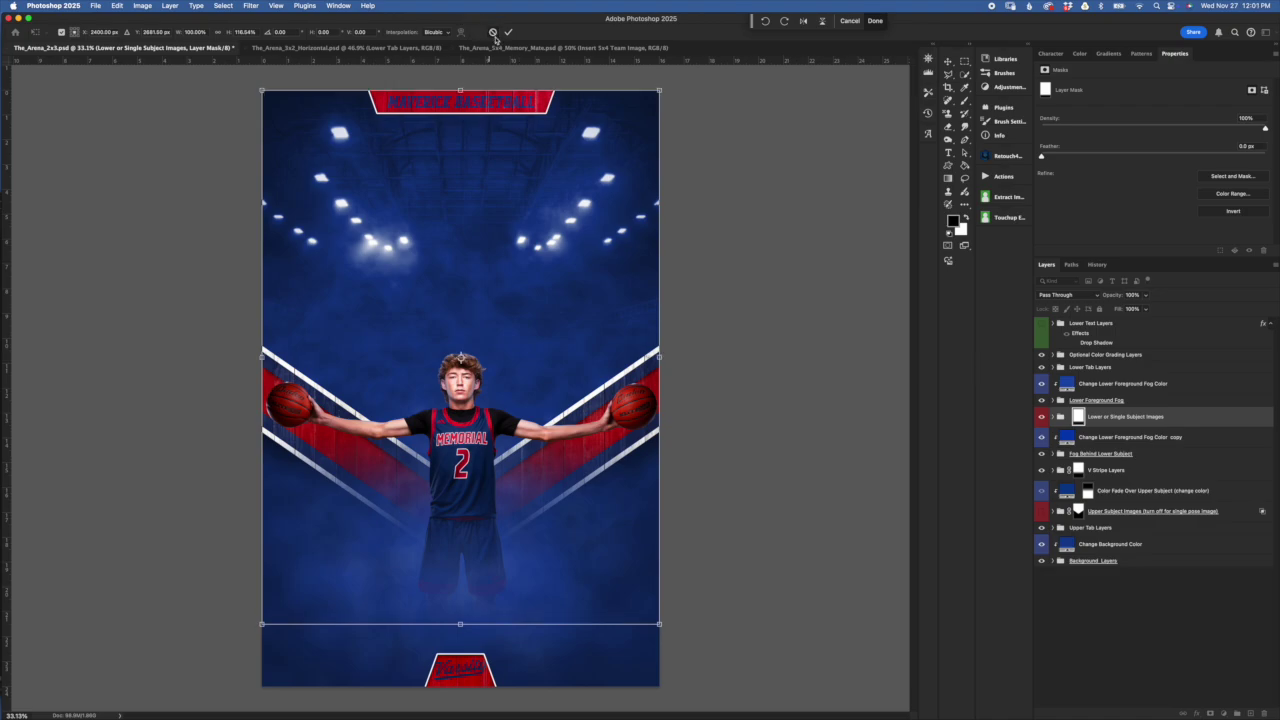
left_click(1148, 437)
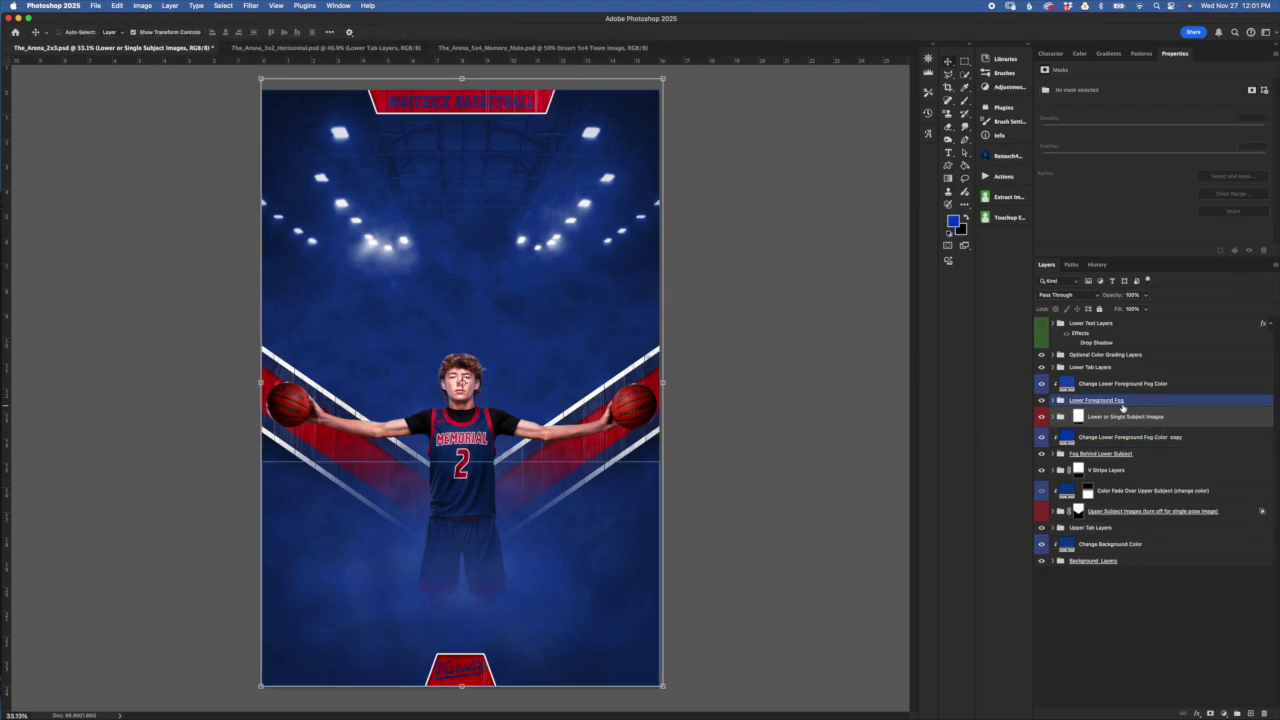
Expand the Lower Foreground Fog group and select its two Foreground Fog layers
left_click(1068, 414)
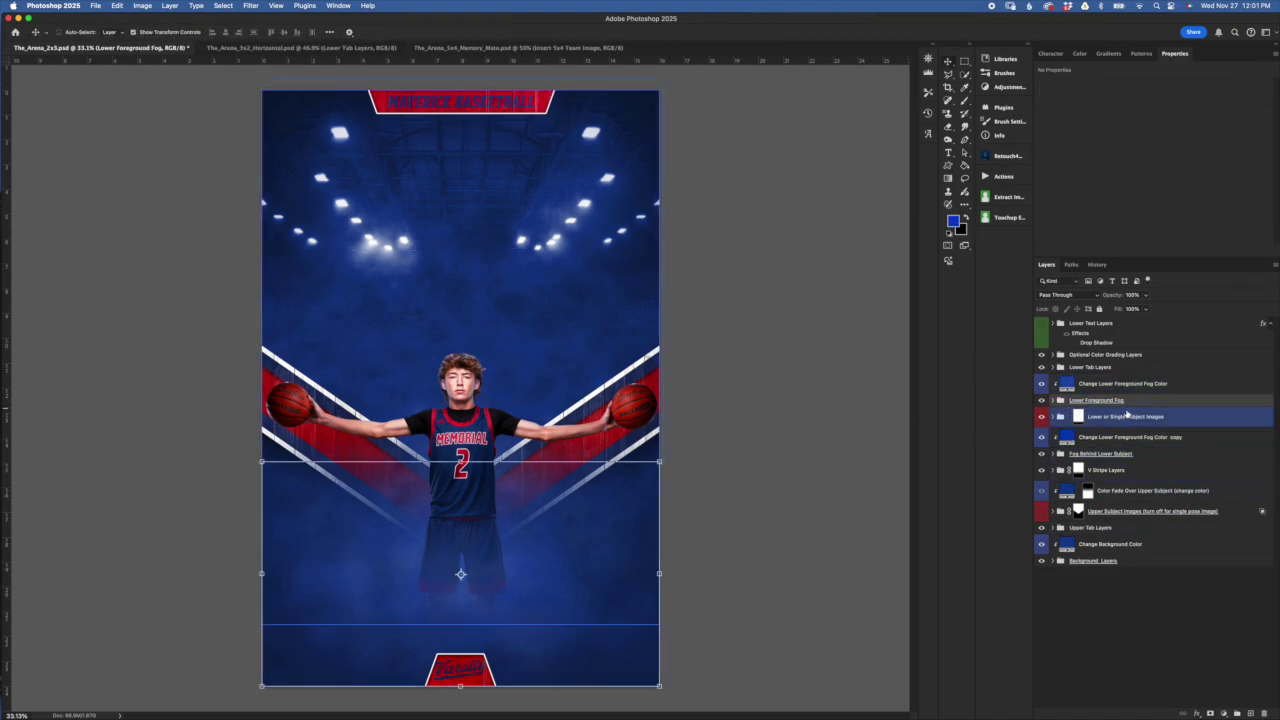
left_click(1054, 400)
left_click(1130, 430)
left_click(1116, 460)
left_click(1132, 416)
left_click(1128, 548)
left_click_drag(1128, 542, 1132, 406)
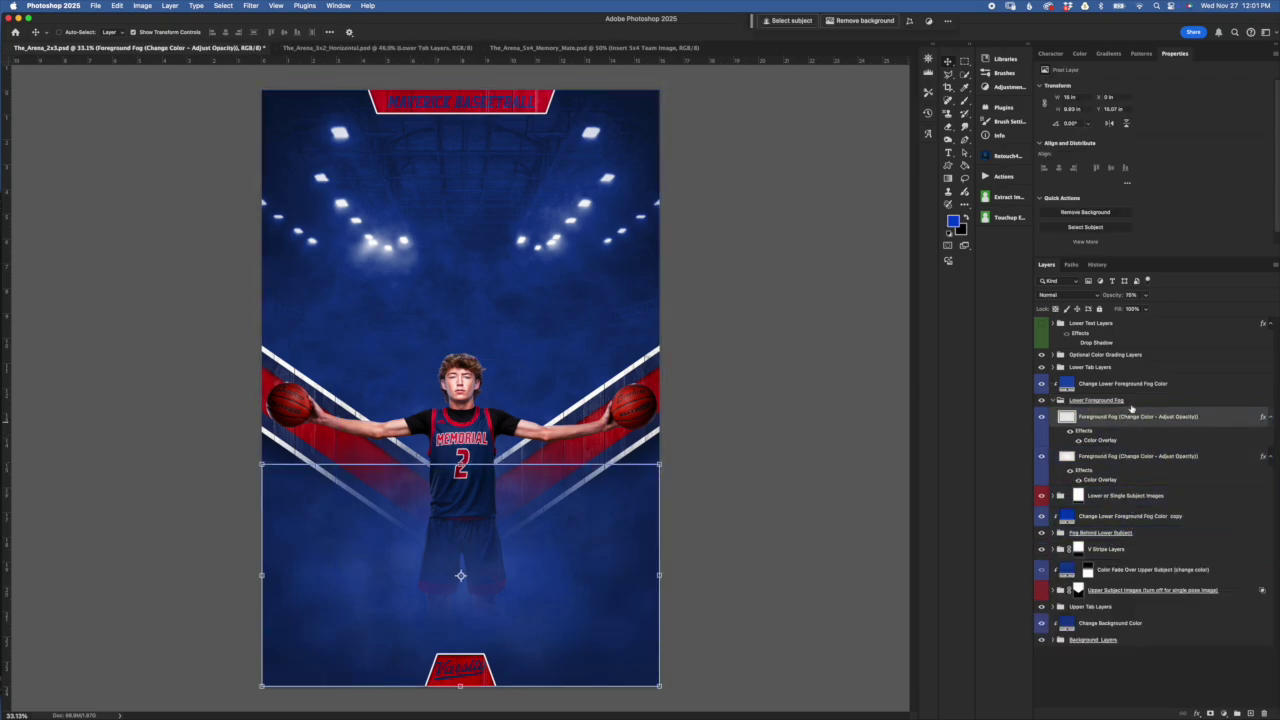
Preview magenta on the Change Lower Foreground Fog Color fill, then cancel to keep blue
left_click(1078, 386)
left_click(1068, 385)
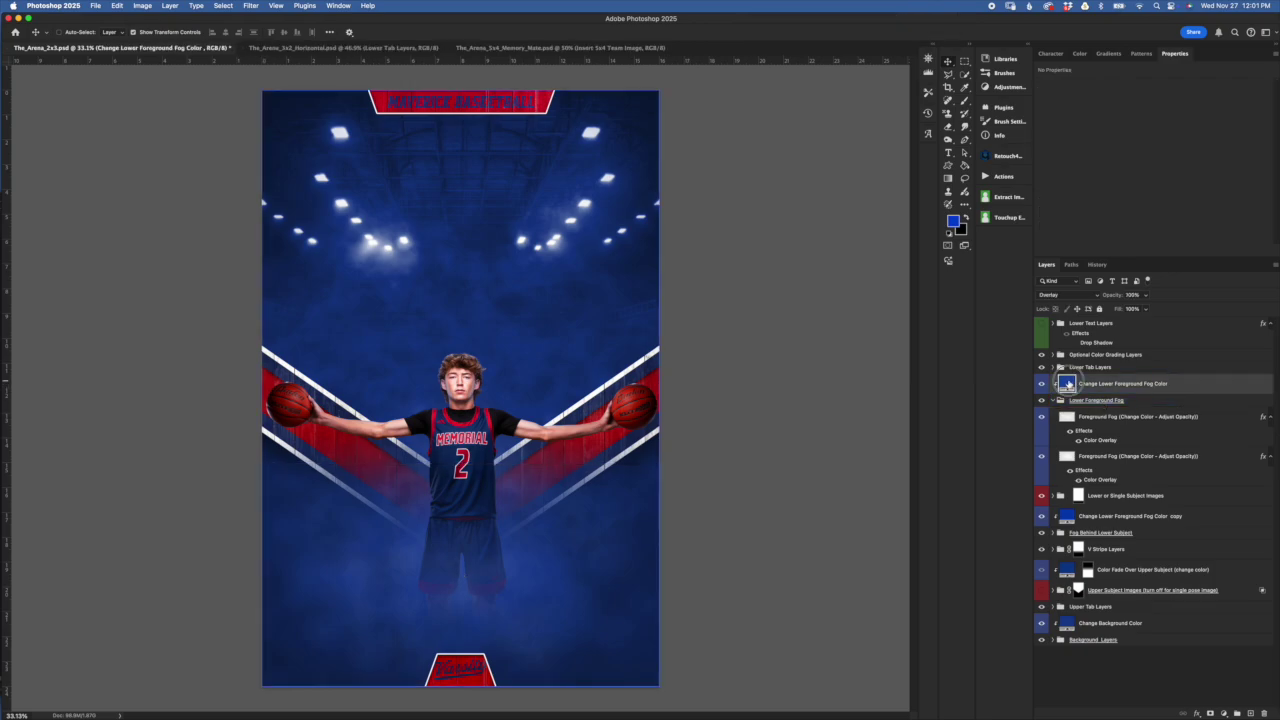
double_click(1068, 385)
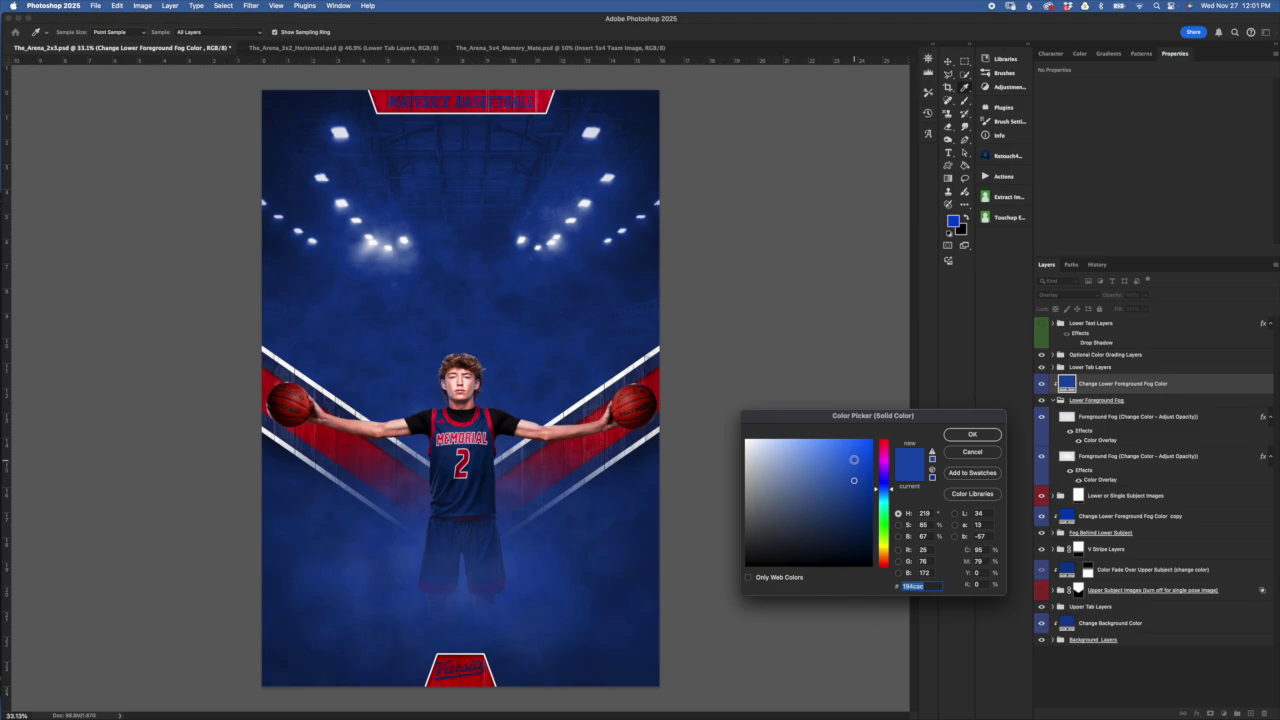
left_click(885, 454)
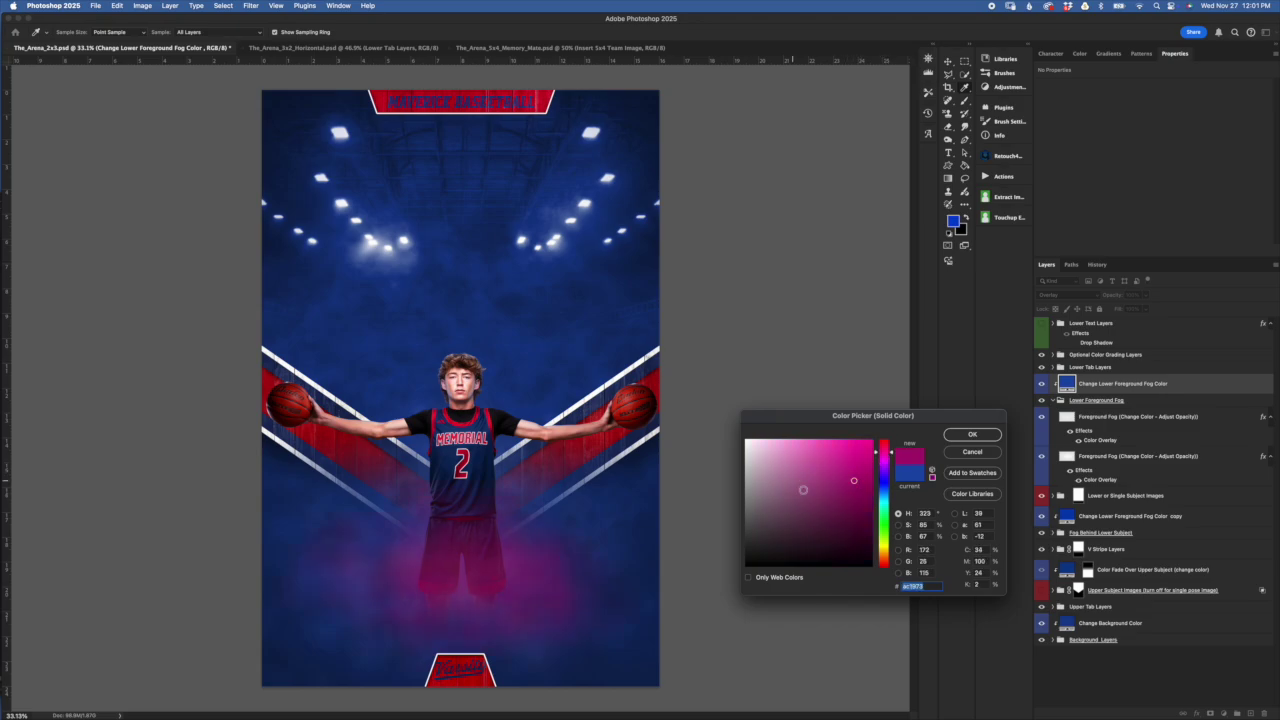
left_click(971, 451)
left_click(1068, 397)
left_click(1062, 401, "super")
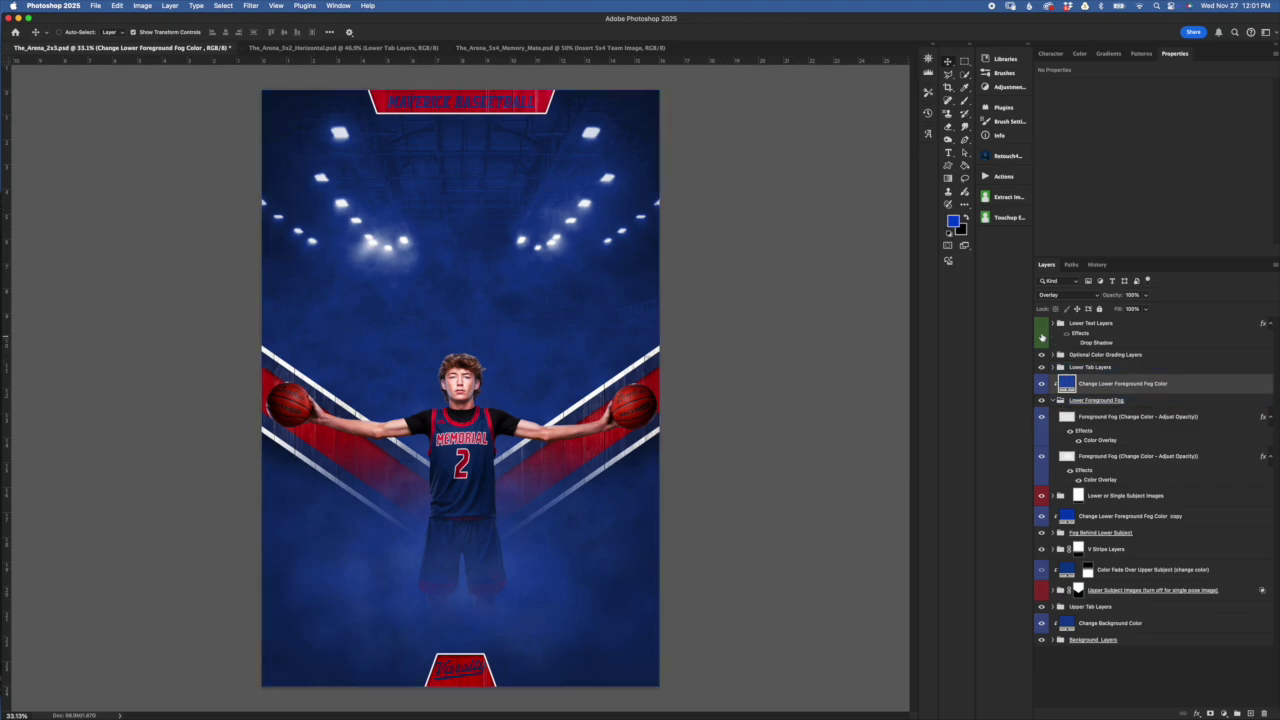
Show the name and class-year text, collapse the Lower Foreground Fog group and select it
left_click(1041, 325)
left_click(1070, 401)
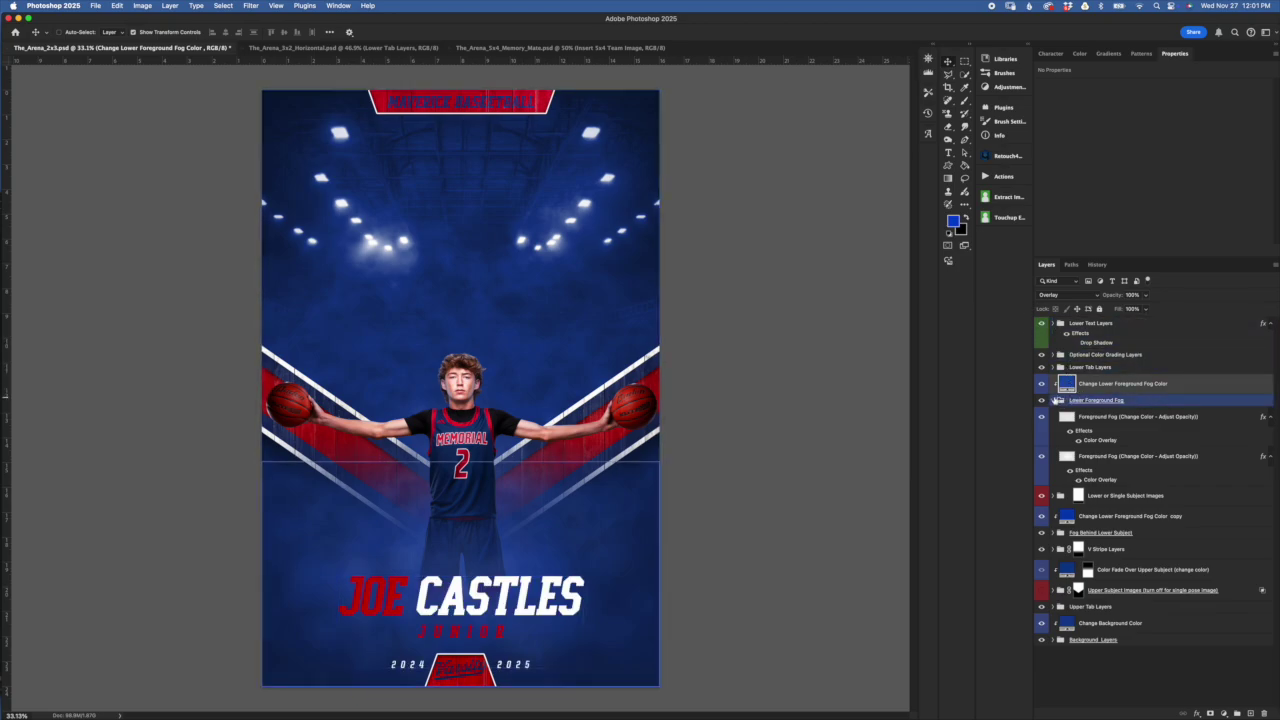
left_click(1060, 401)
left_click(1041, 401)
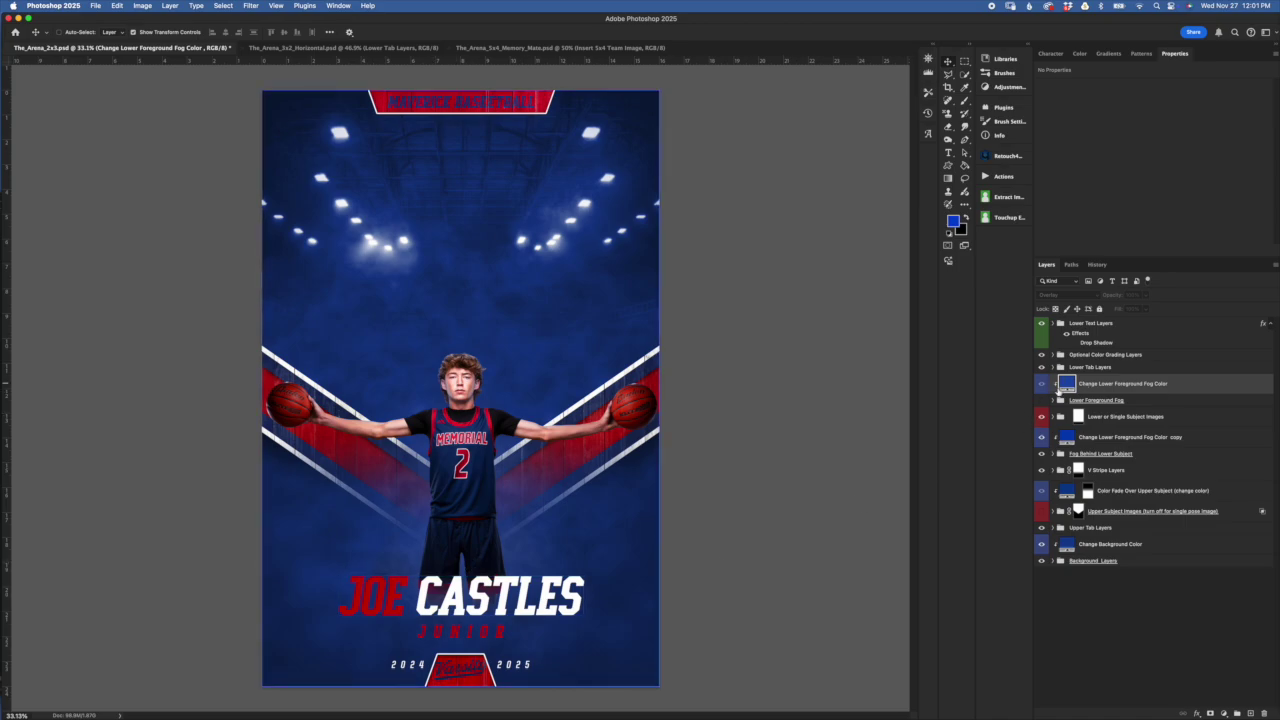
left_click(1051, 414)
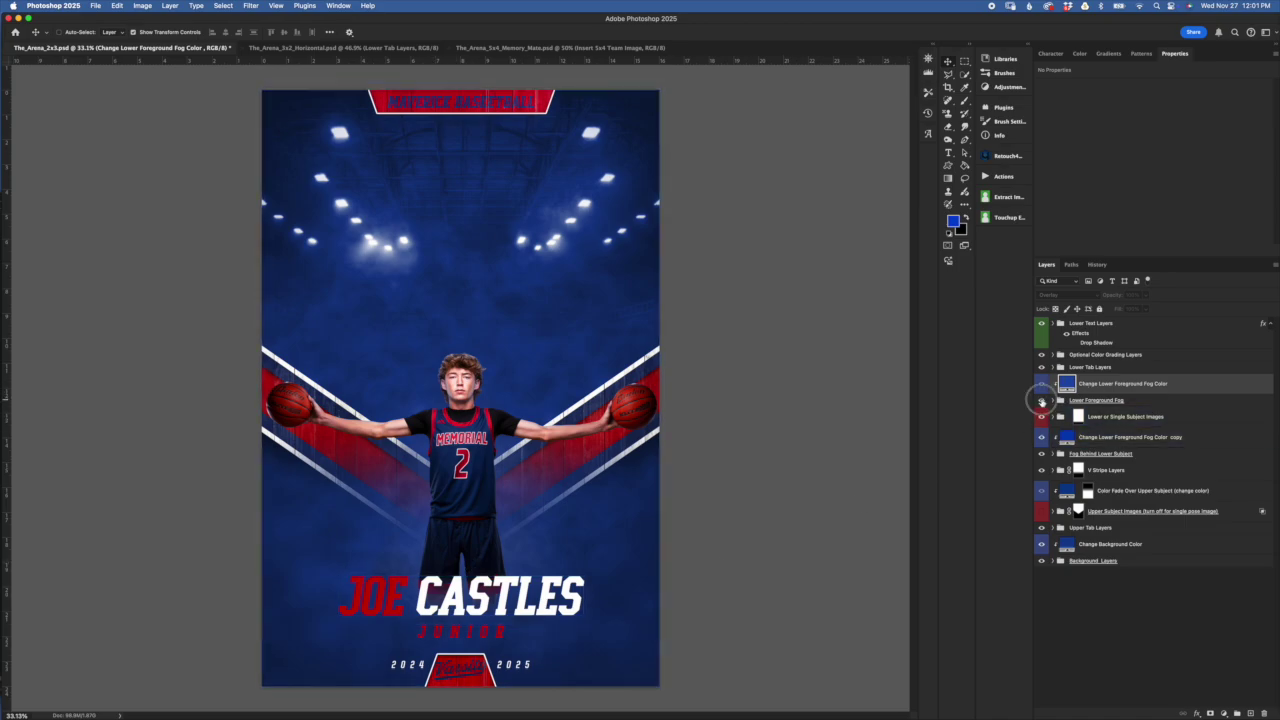
left_click(1070, 437)
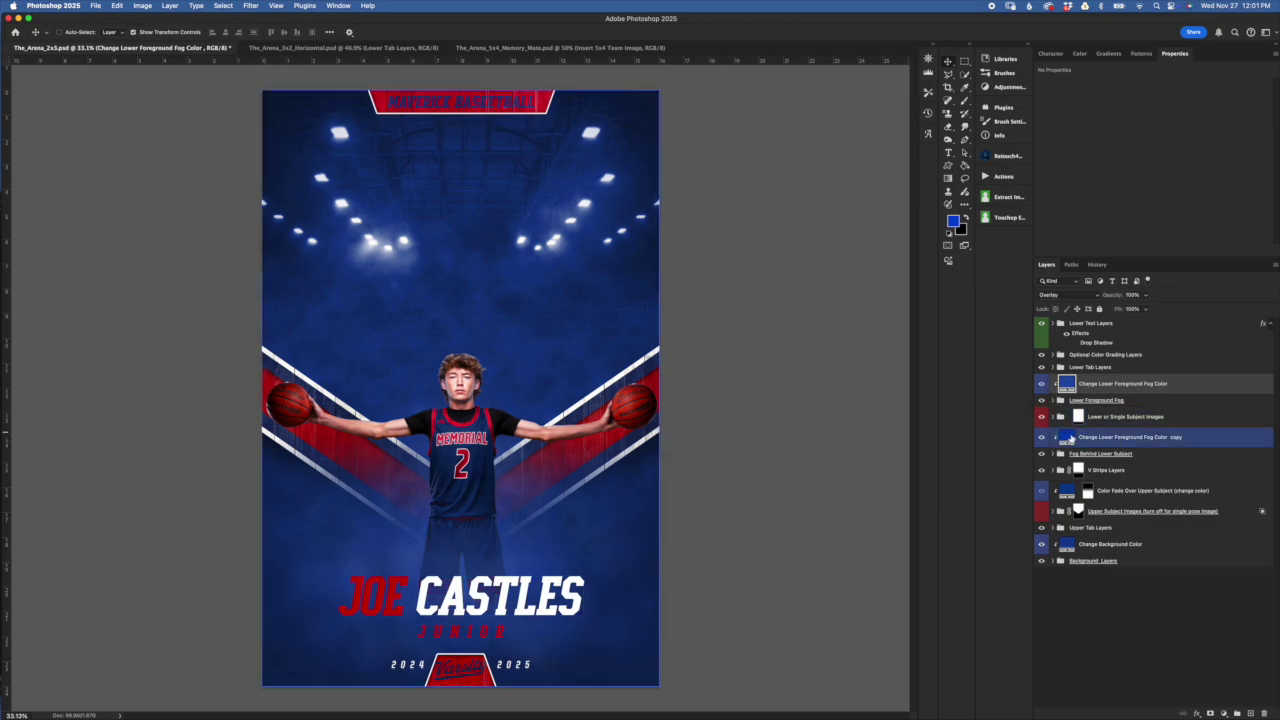
left_click(1132, 401)
left_click(1168, 470)
left_click(1133, 412)
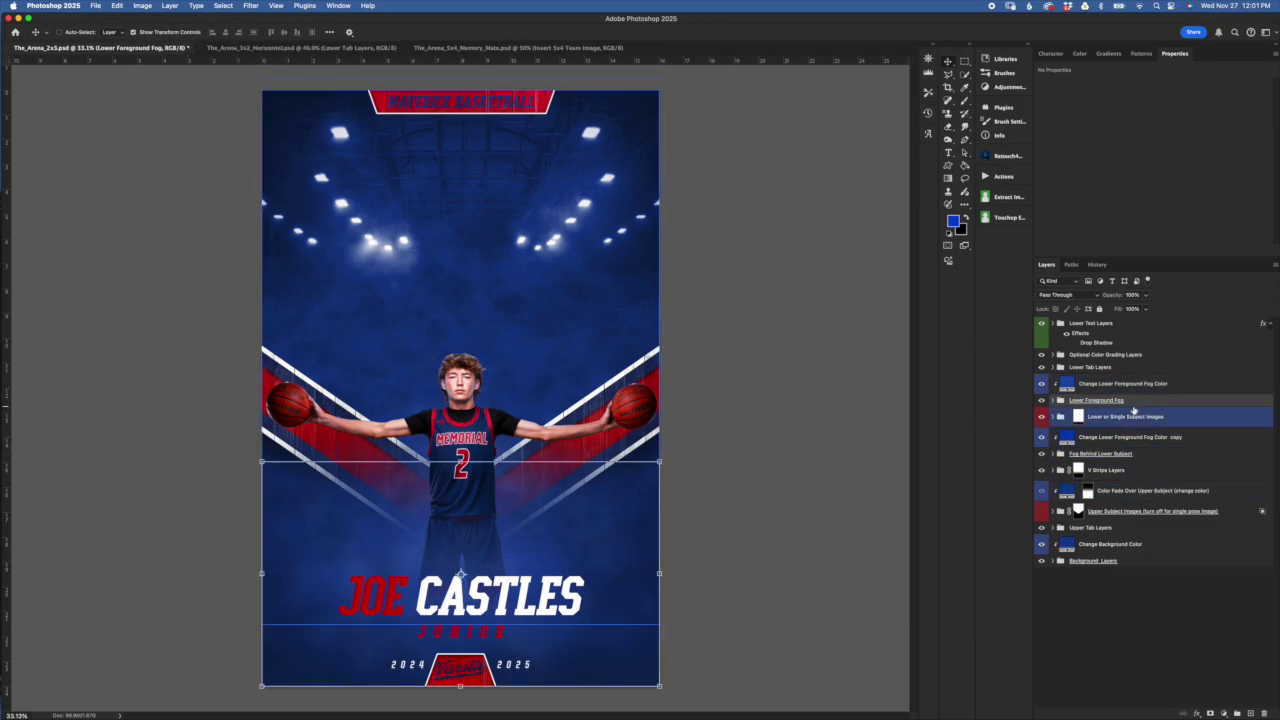
left_click(1120, 436)
left_click(1090, 386)
mouse_move(1077, 398)
left_mouse_down()
mouse_move(1077, 410)
mouse_move(1059, 405)
left_mouse_up()
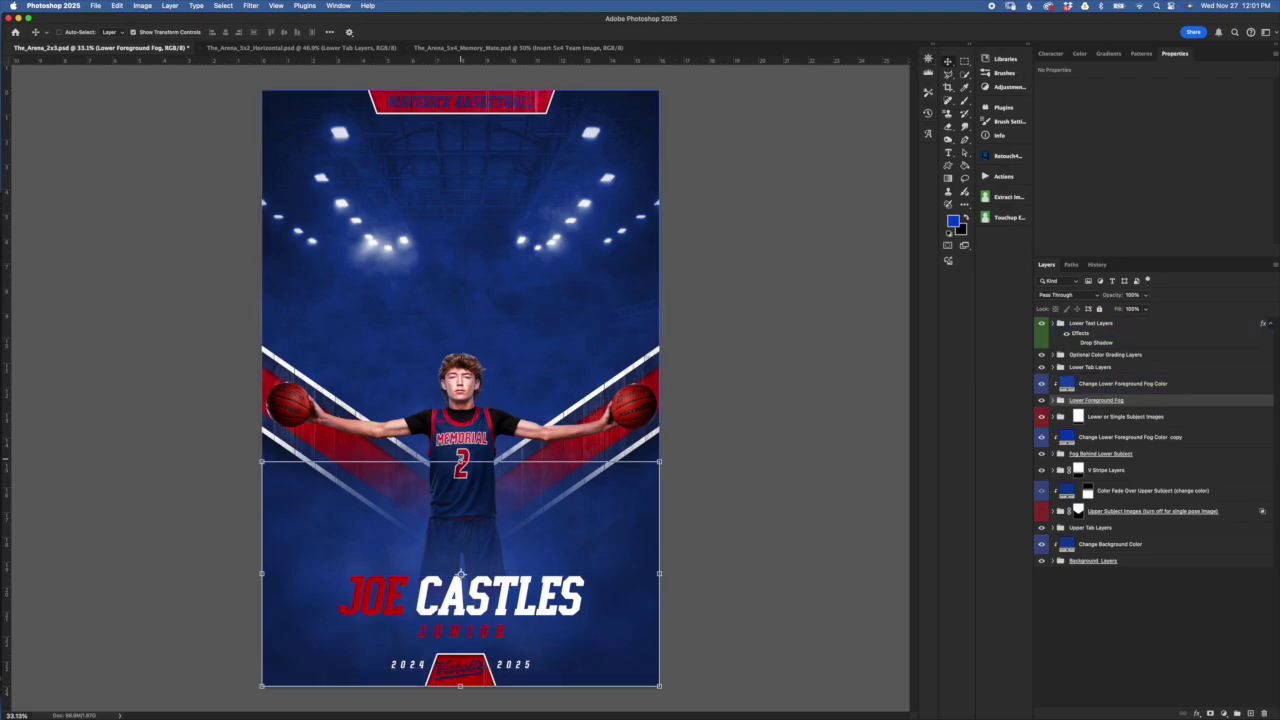
Drag the lower fog's bottom edge up to about 83% height and commit
mouse_move(460, 461)
left_mouse_down()
mouse_move(458, 533)
mouse_move(443, 296)
mouse_move(458, 538)
mouse_move(449, 478)
left_mouse_up()
left_click_drag(459, 686, 459, 664)
key("Return")
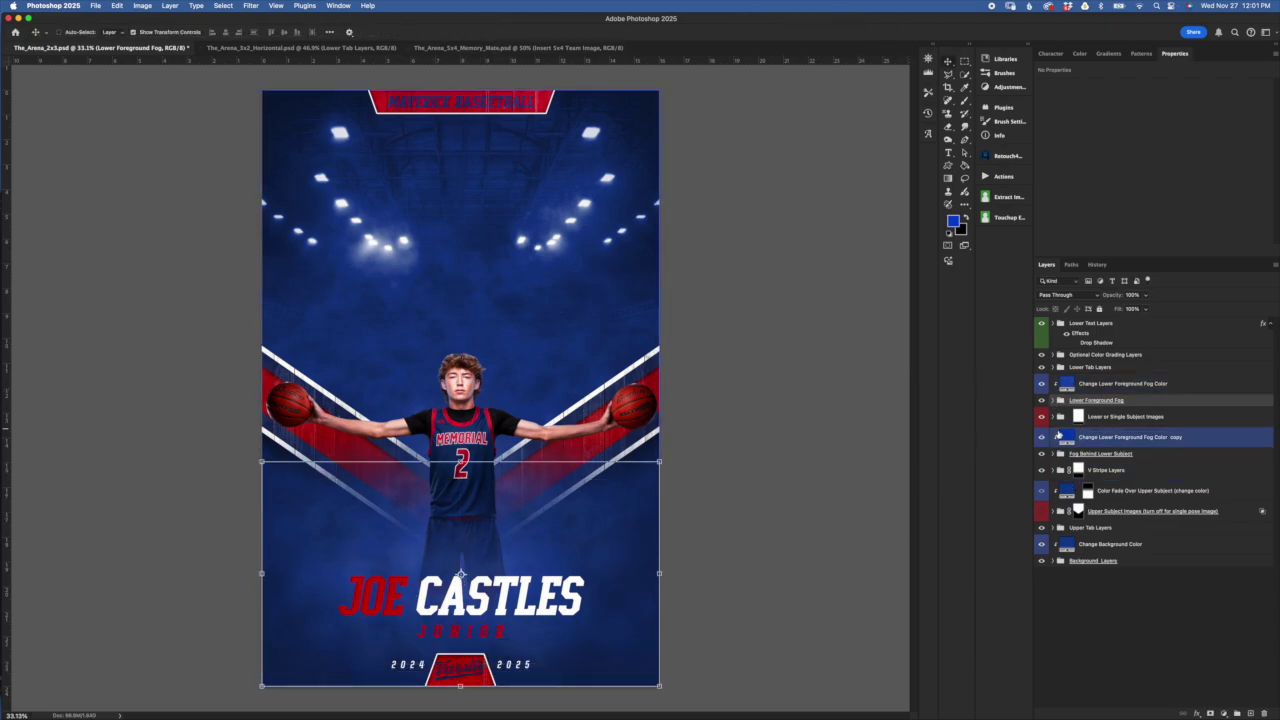
left_click(1126, 386)
left_click(1110, 369)
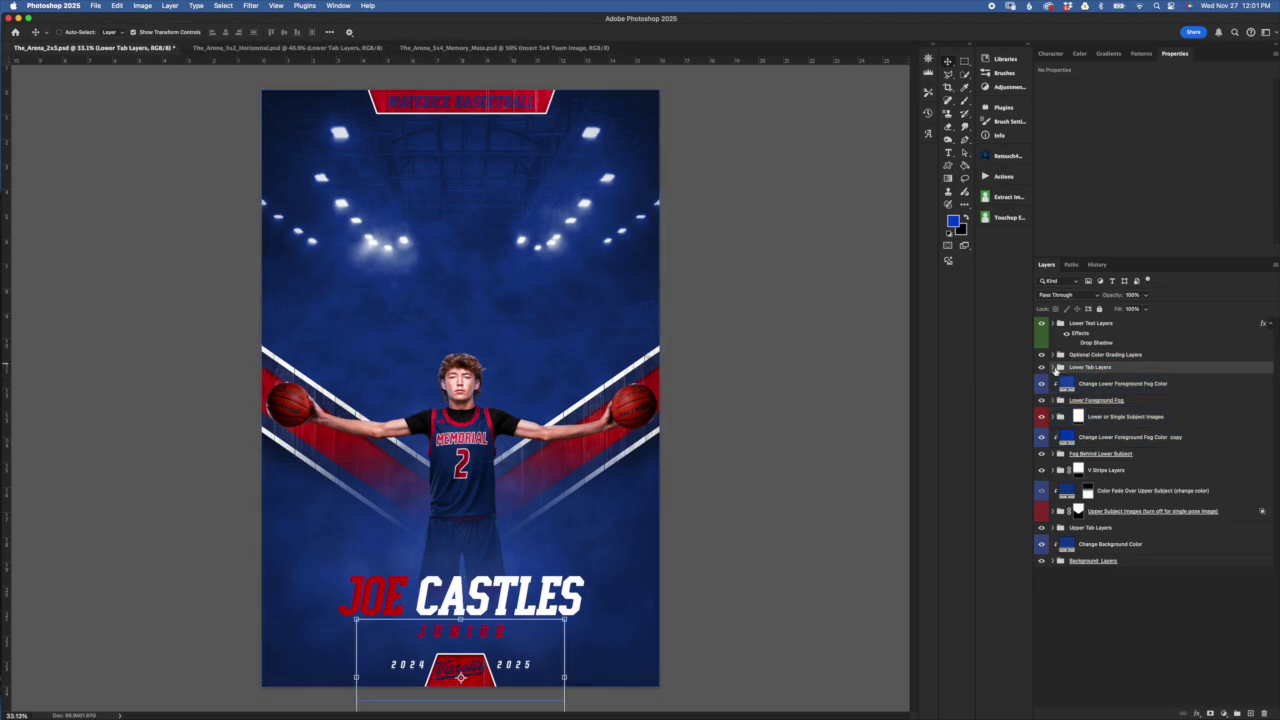
Expand Lower Tab Layers and toggle the Hard Wood Floor Texture's visibility off and on
left_click(1061, 368)
left_click(1152, 390)
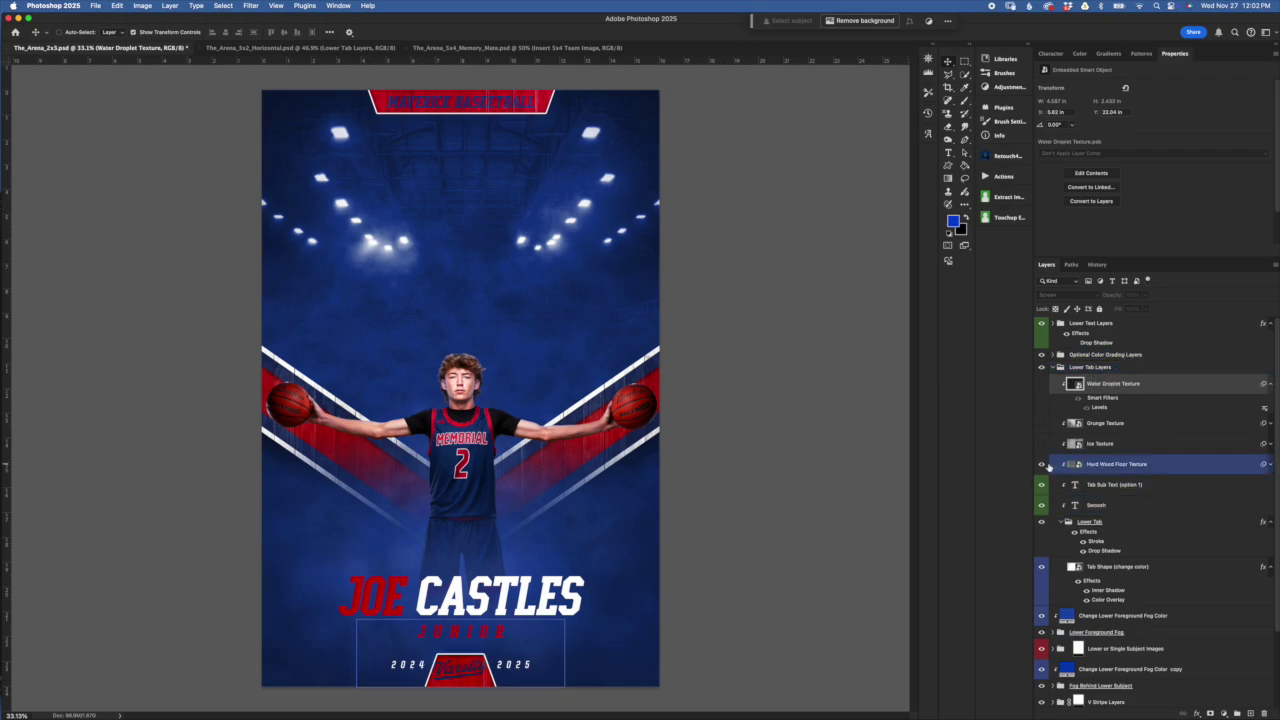
left_click(1041, 464)
left_click(1042, 444)
left_click(1041, 464)
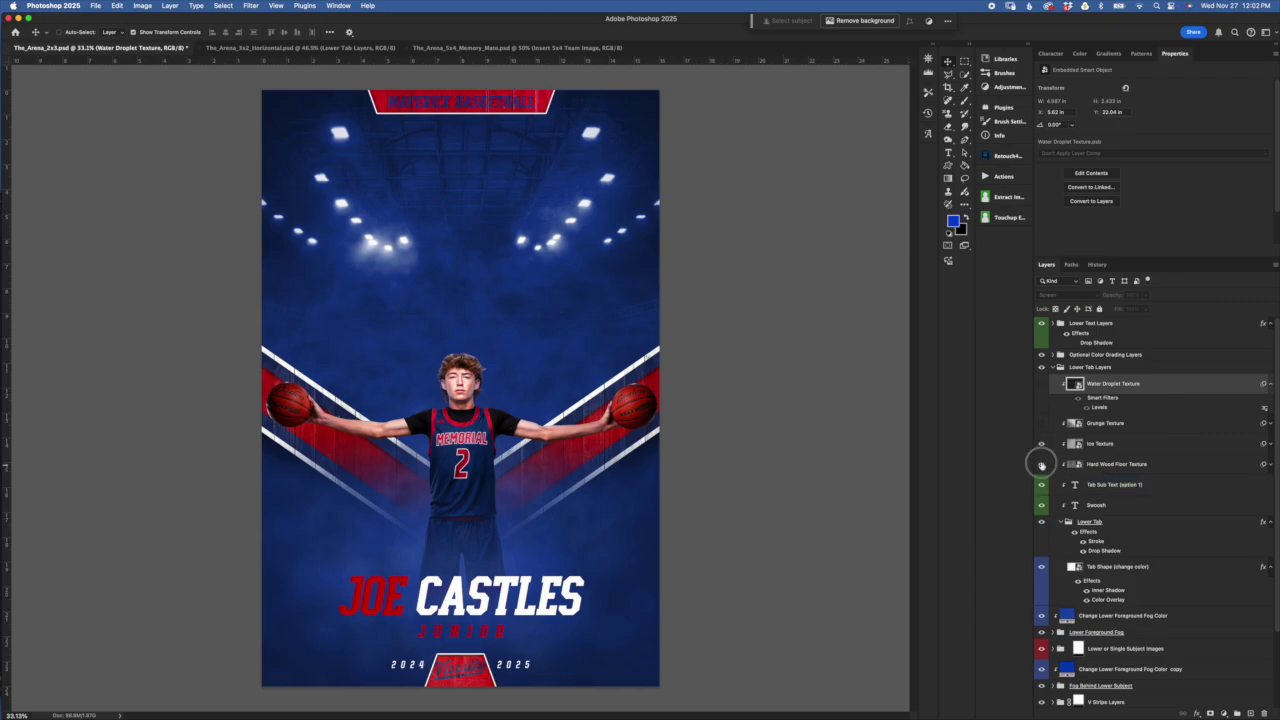
left_click(1115, 466)
left_click(1154, 447)
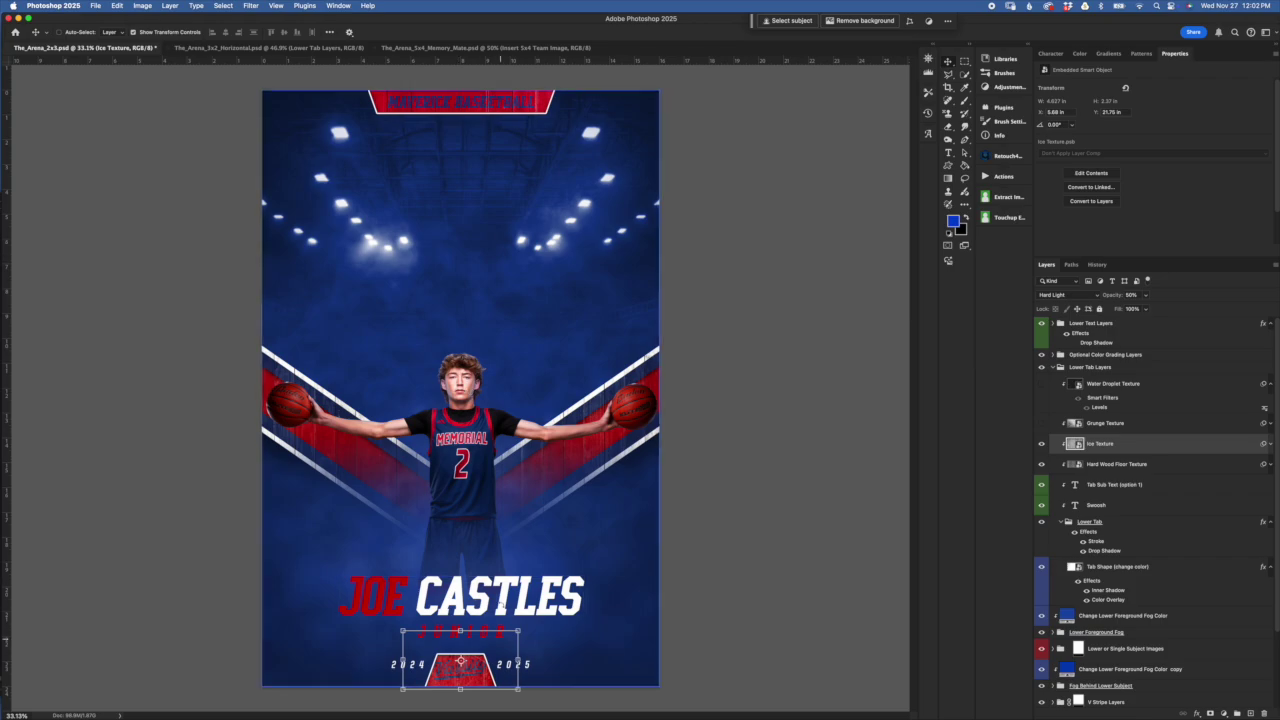
left_click(1090, 464)
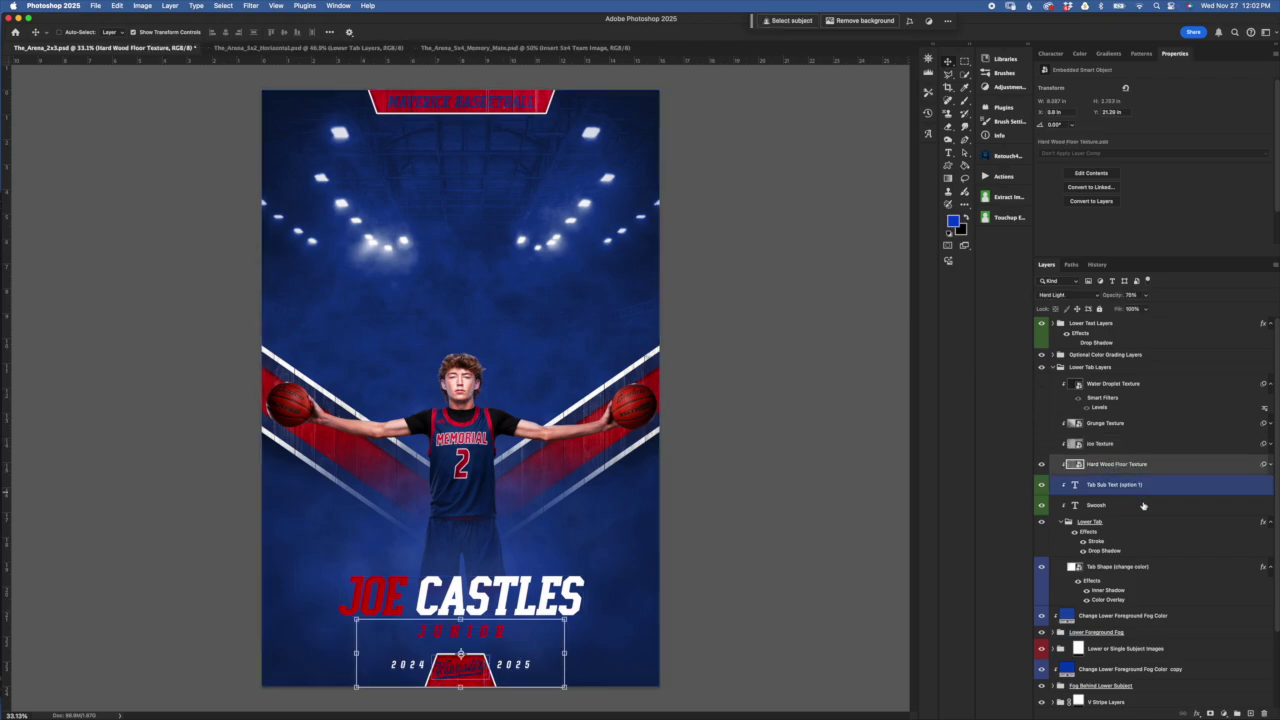
Select the Tab Sub Text Varsity layer and toggle its visibility off and on
left_click(1125, 485)
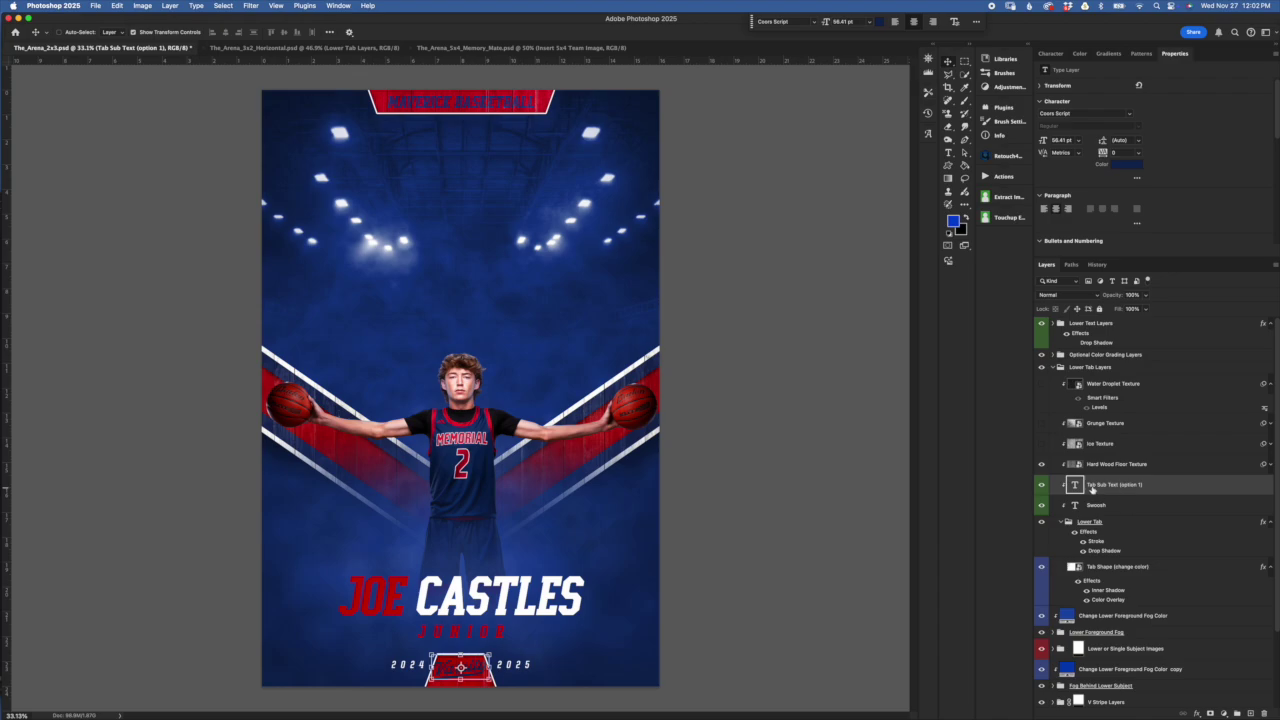
double_click(1112, 484)
left_click(1044, 487)
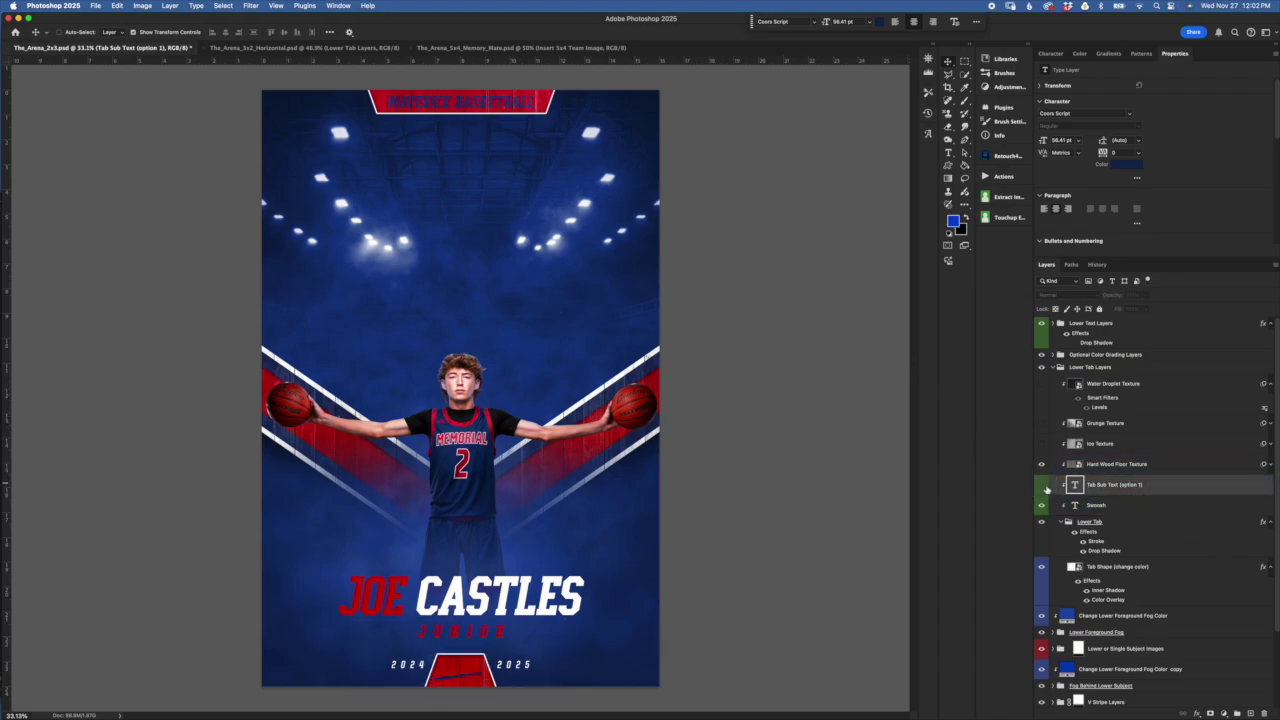
left_click(1044, 487)
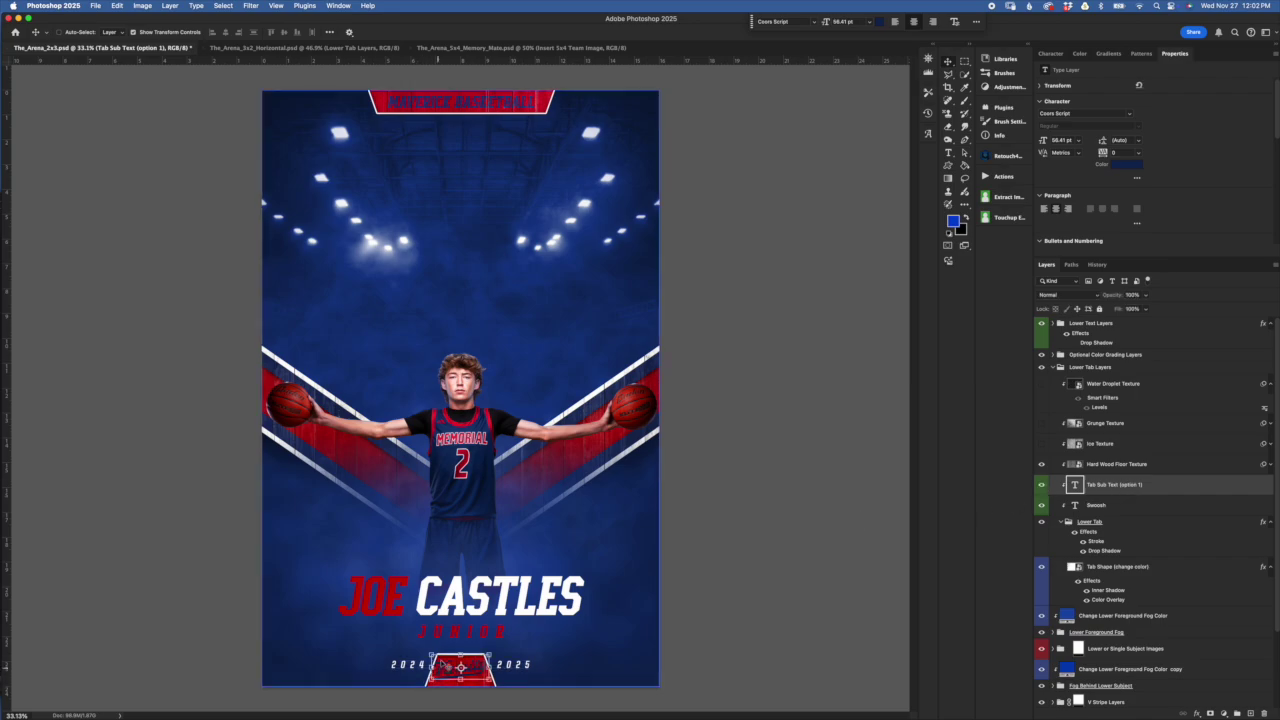
Zoom into the bottom tab and toggle the Swoosh layer's visibility off and on
scroll(460, 668, "up", 3)
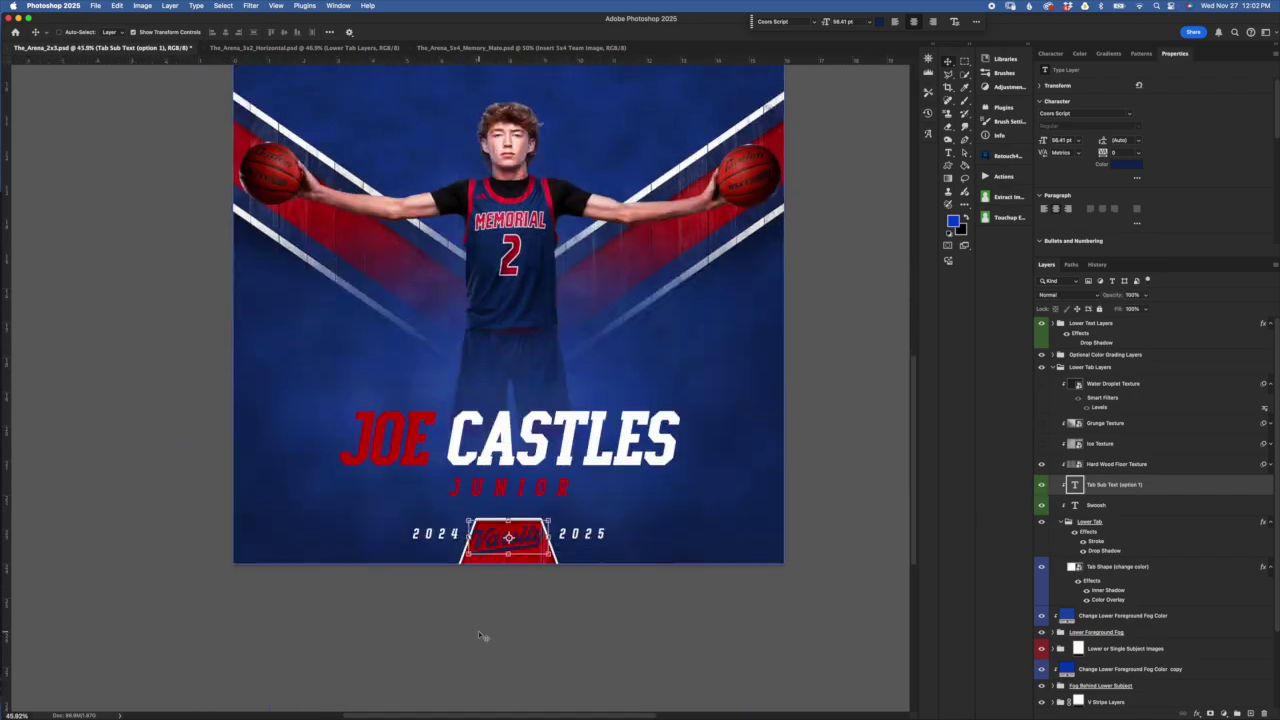
scroll(480, 600, "down", 3)
scroll(557, 468, "up", 1)
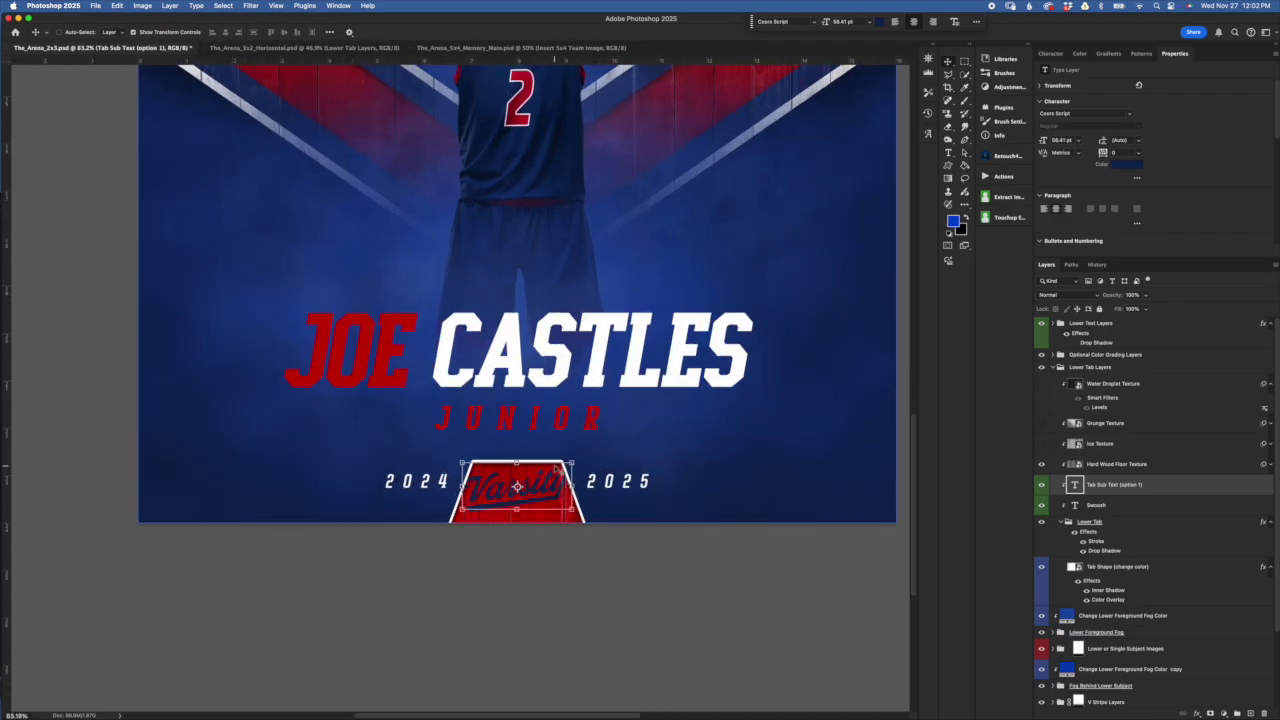
scroll(557, 468, "up", 4)
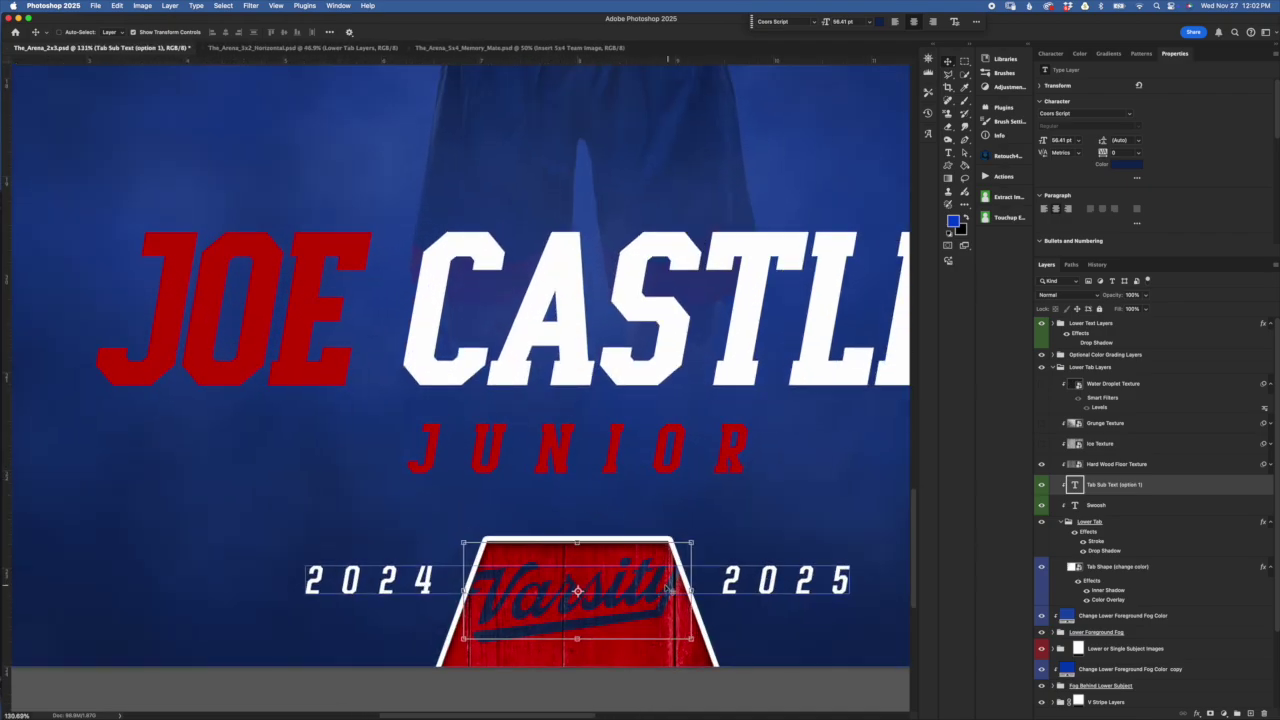
scroll(628, 593, "right", 2)
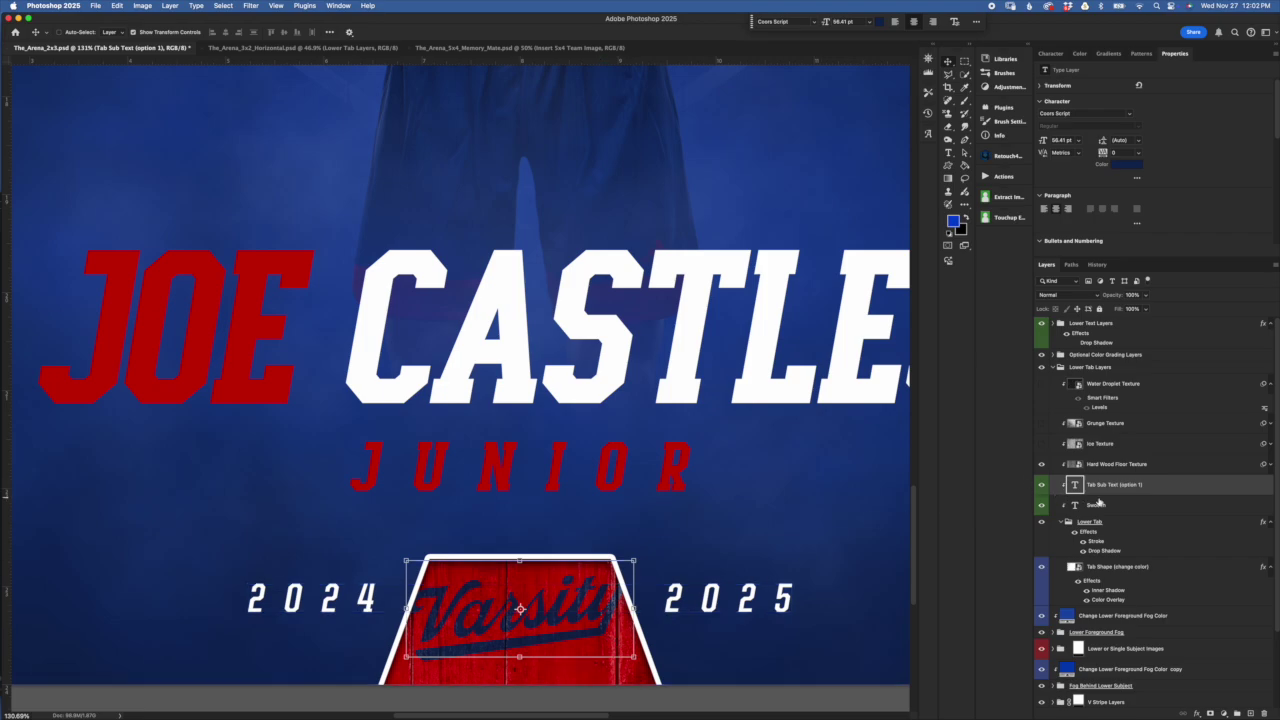
left_click(1113, 508)
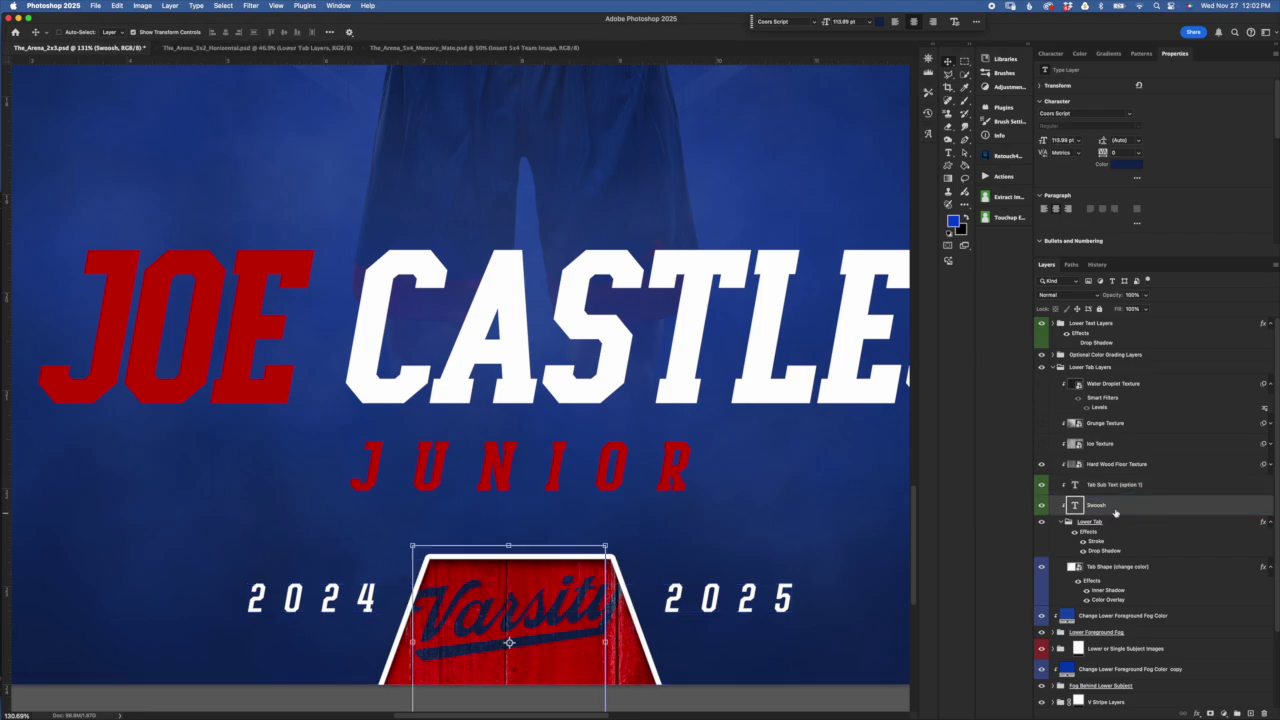
left_click(1042, 506)
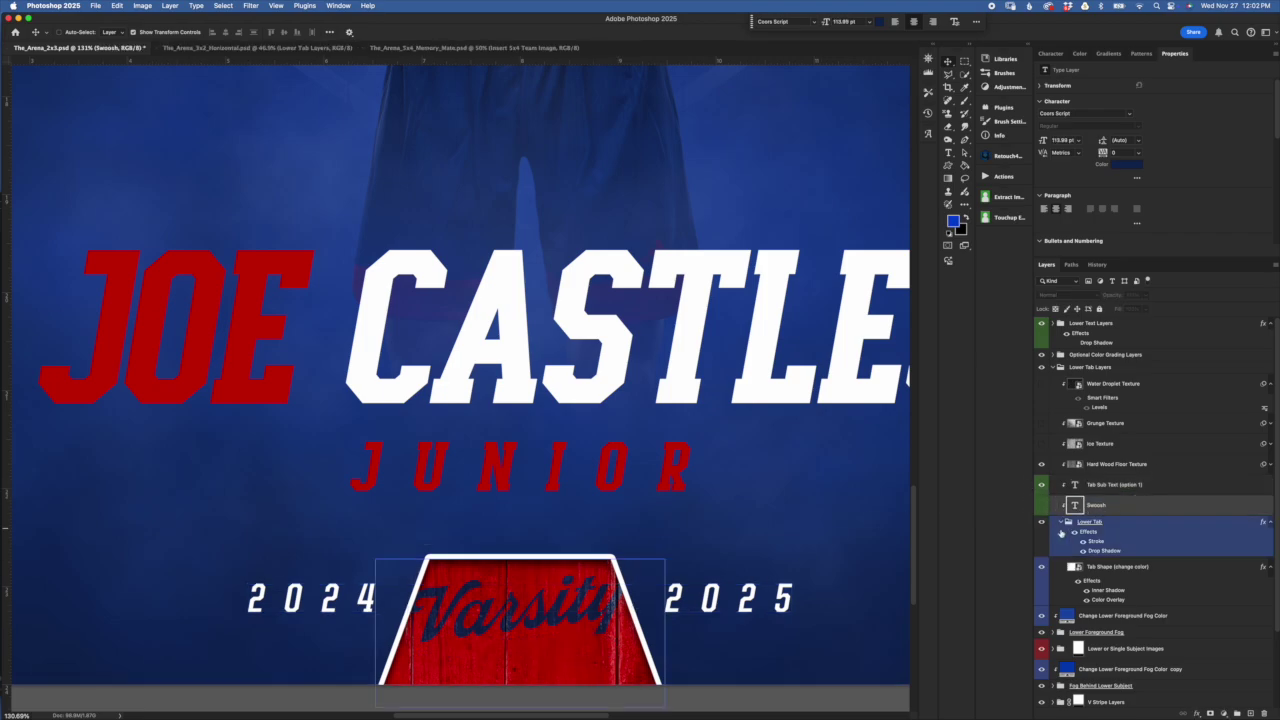
left_click(1042, 506)
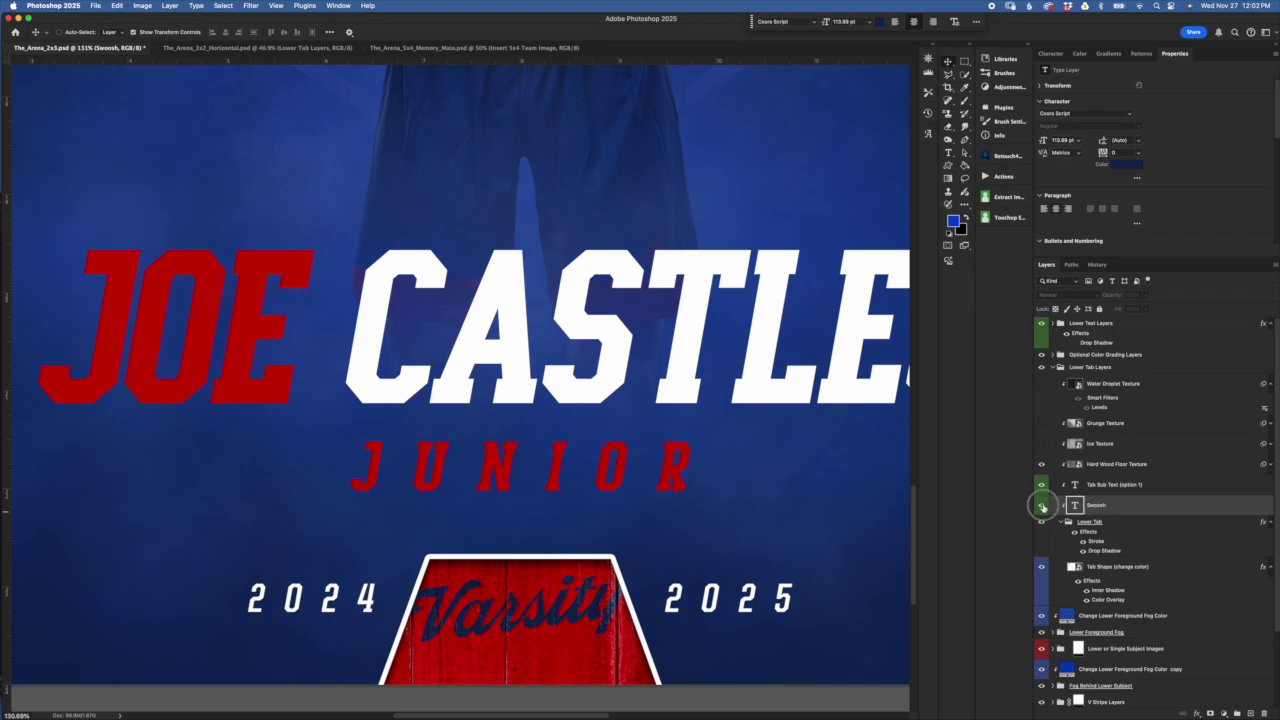
Replace the tab word 'Varsity' with 'Mavs' and commit the text edit
left_click(1076, 486)
double_click(1074, 486)
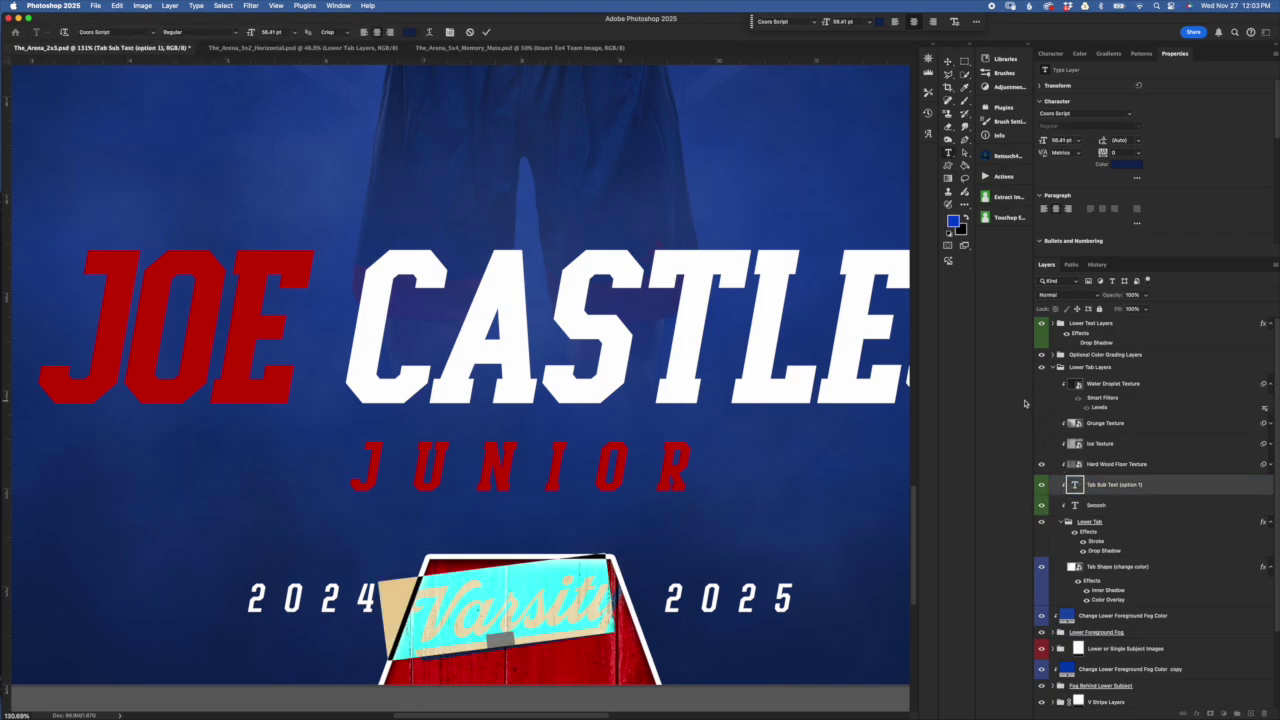
type("Mas")
key("BackSpace")
type("vs")
left_click(487, 33)
left_click(1096, 505)
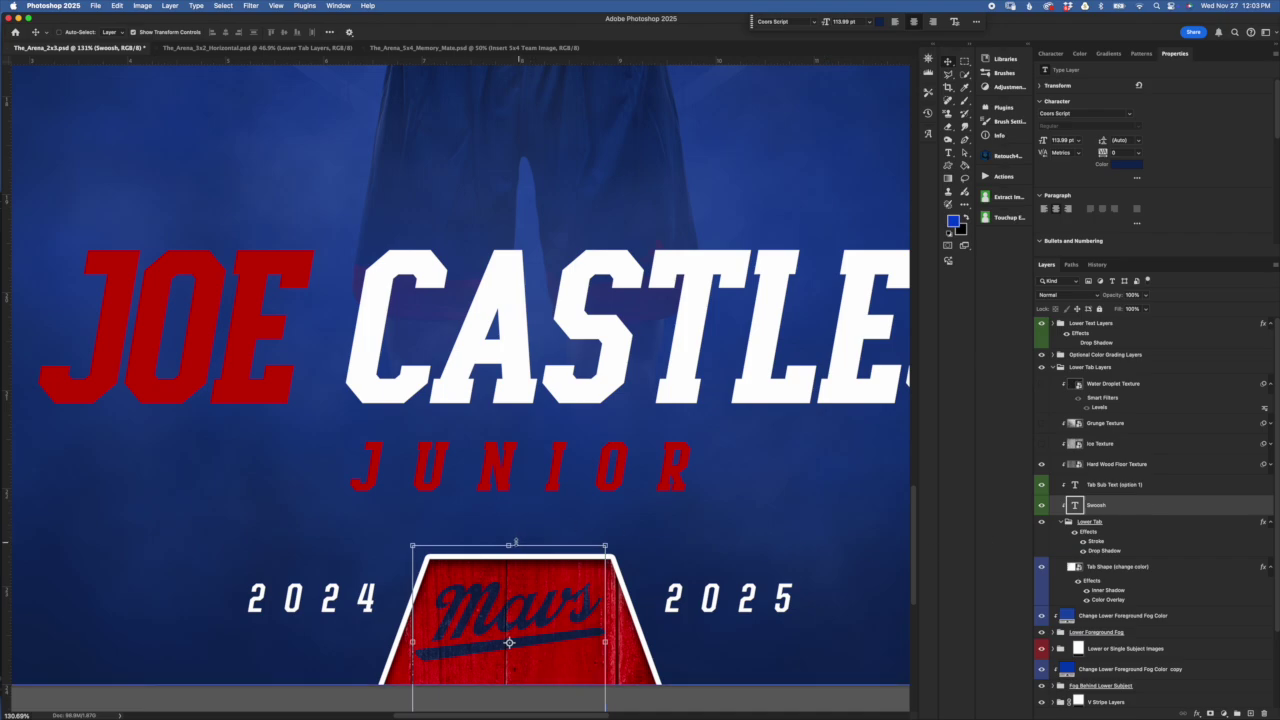
Free Transform the Swoosh, trying taller, tilted and narrower versions, and apply it
left_click(507, 544)
mouse_move(501, 544)
left_mouse_down()
mouse_move(490, 591)
mouse_move(487, 549)
left_mouse_up()
left_click_drag(606, 655, 764, 650)
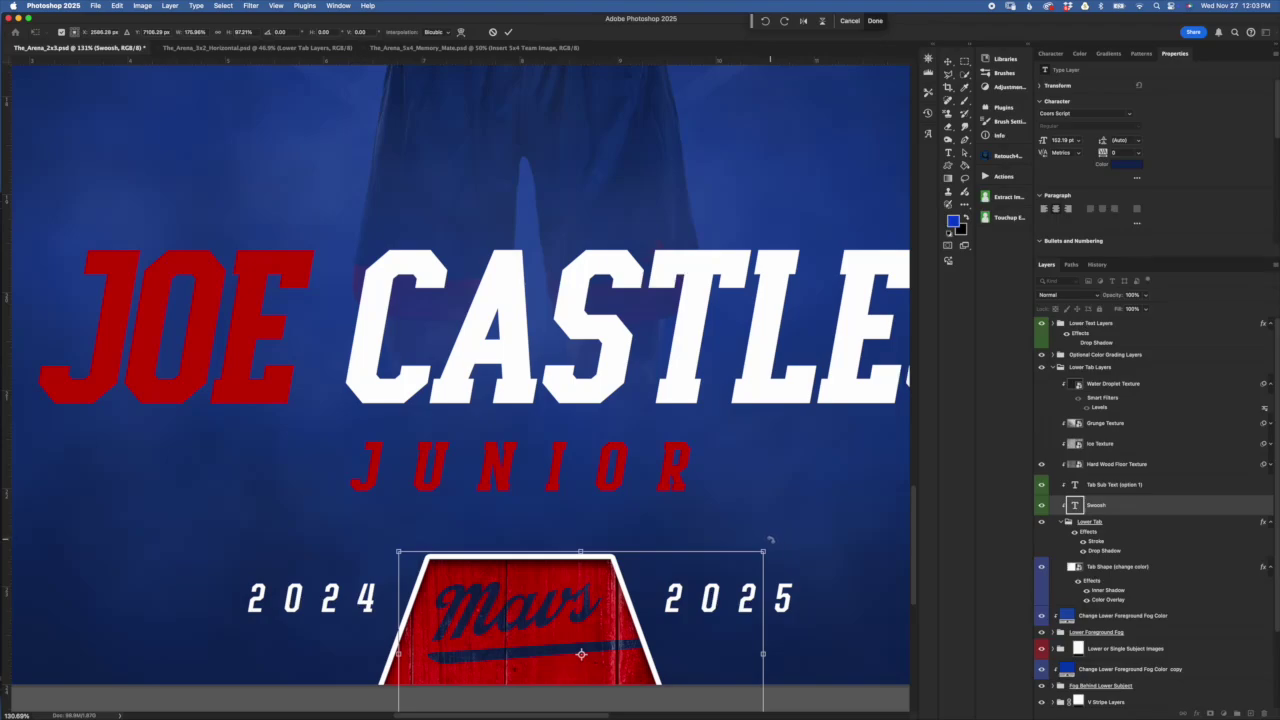
left_click_drag(769, 534, 823, 569)
left_click_drag(783, 521, 787, 525)
left_click_drag(764, 651, 568, 652)
left_click_drag(515, 562, 537, 554)
left_click_drag(533, 496, 537, 489)
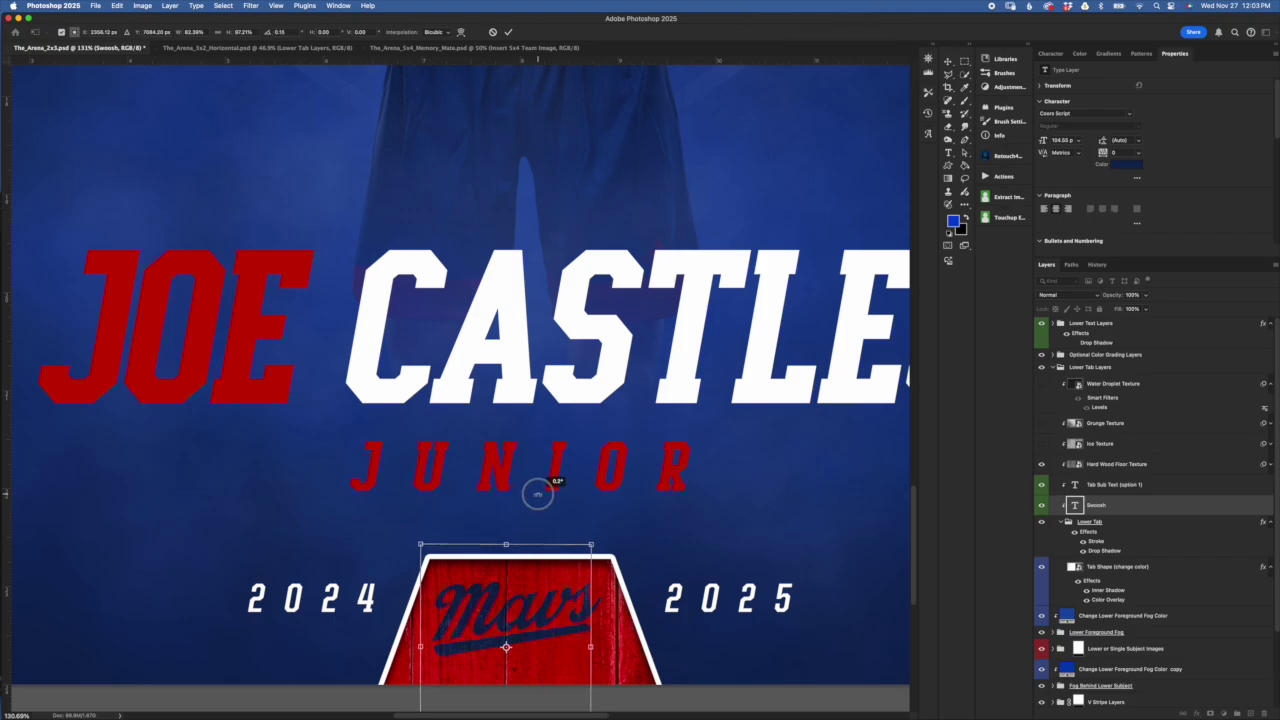
left_click_drag(591, 645, 608, 647)
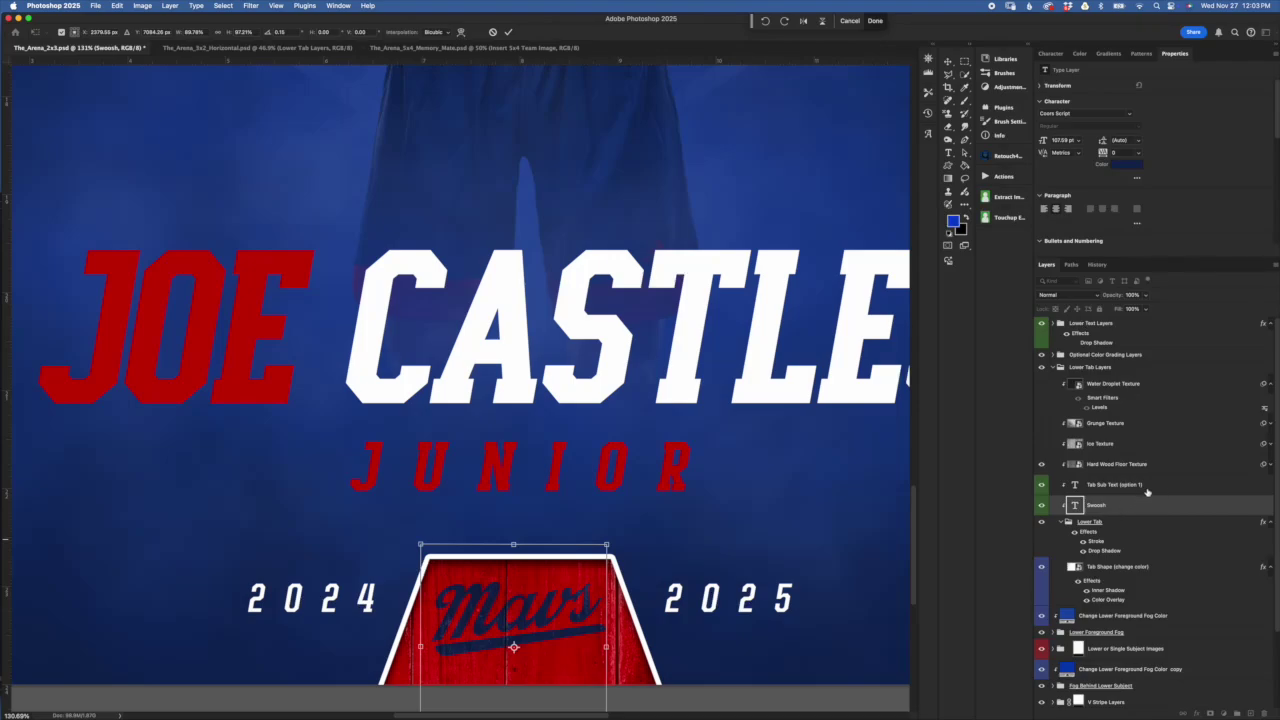
left_click(1157, 488, "shift")
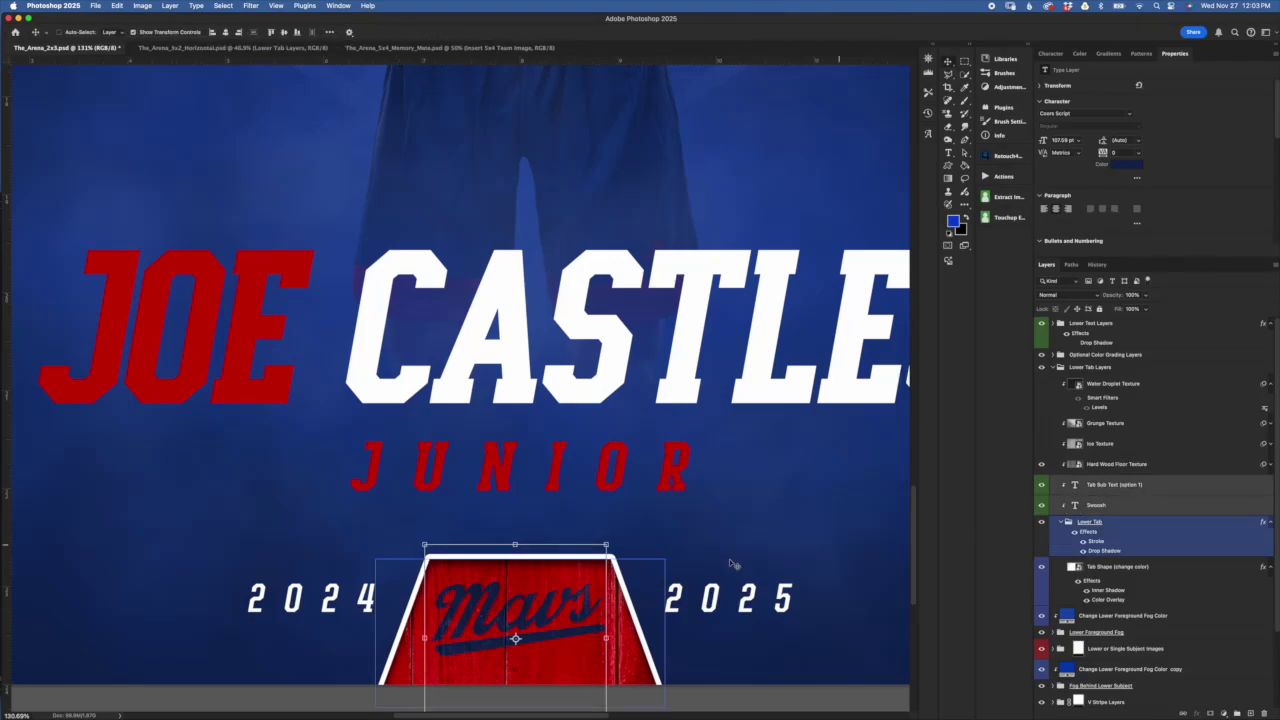
Scale the tab text and swoosh together, then undo and cancel to keep the original size
left_click(515, 543)
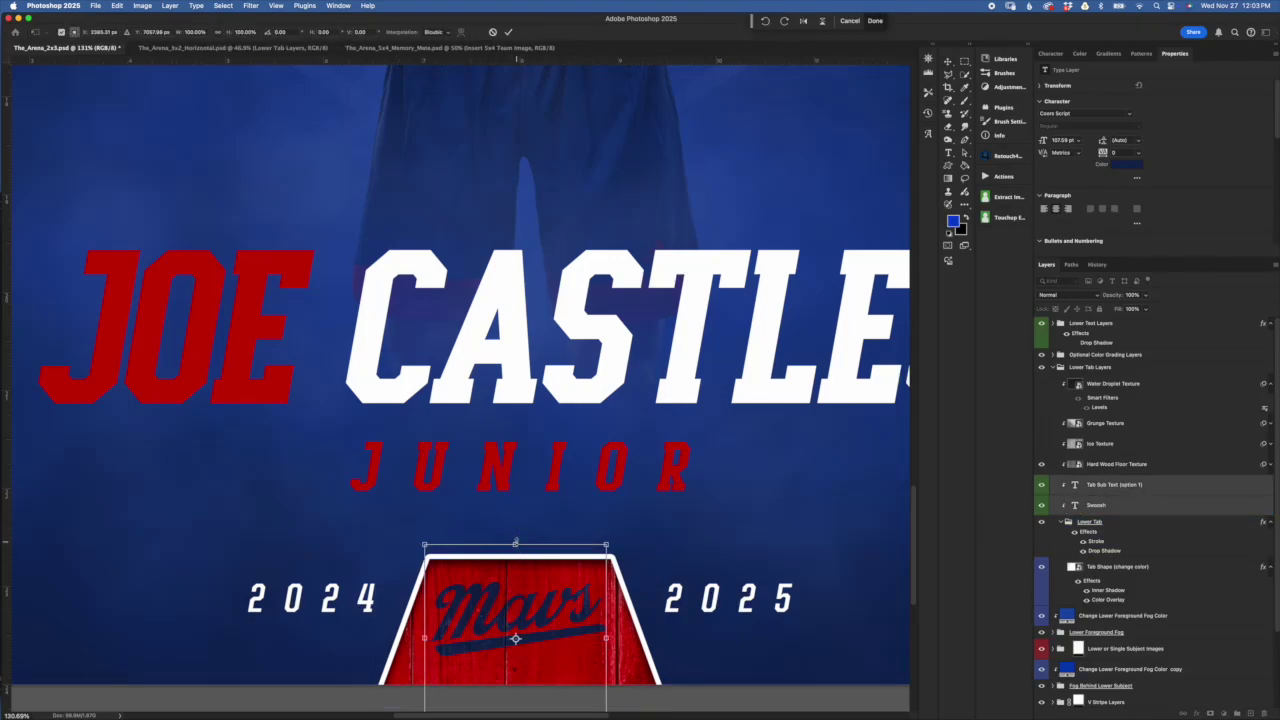
mouse_move(515, 543)
left_mouse_down()
mouse_move(517, 491)
mouse_move(556, 552)
mouse_move(516, 523)
left_mouse_up()
left_click_drag(532, 593, 532, 593)
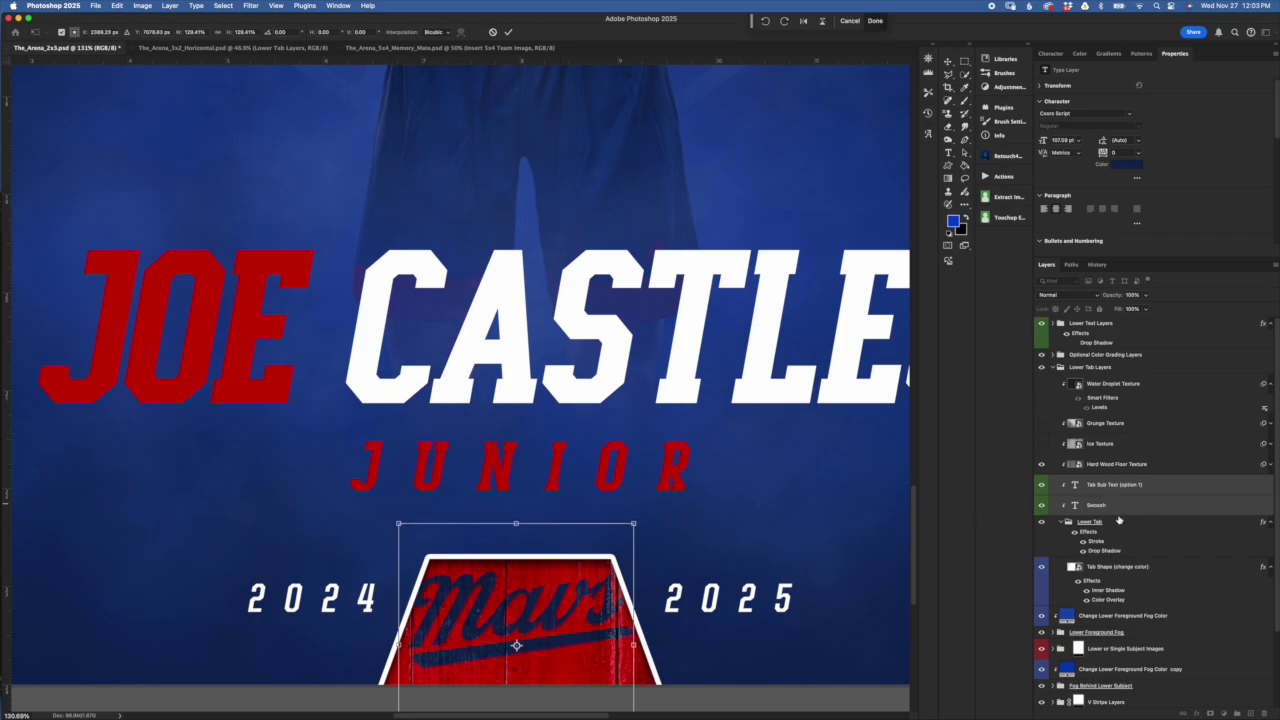
key("super+z")
key("super+z")
key("super+z")
key("super+z")
key("super+z")
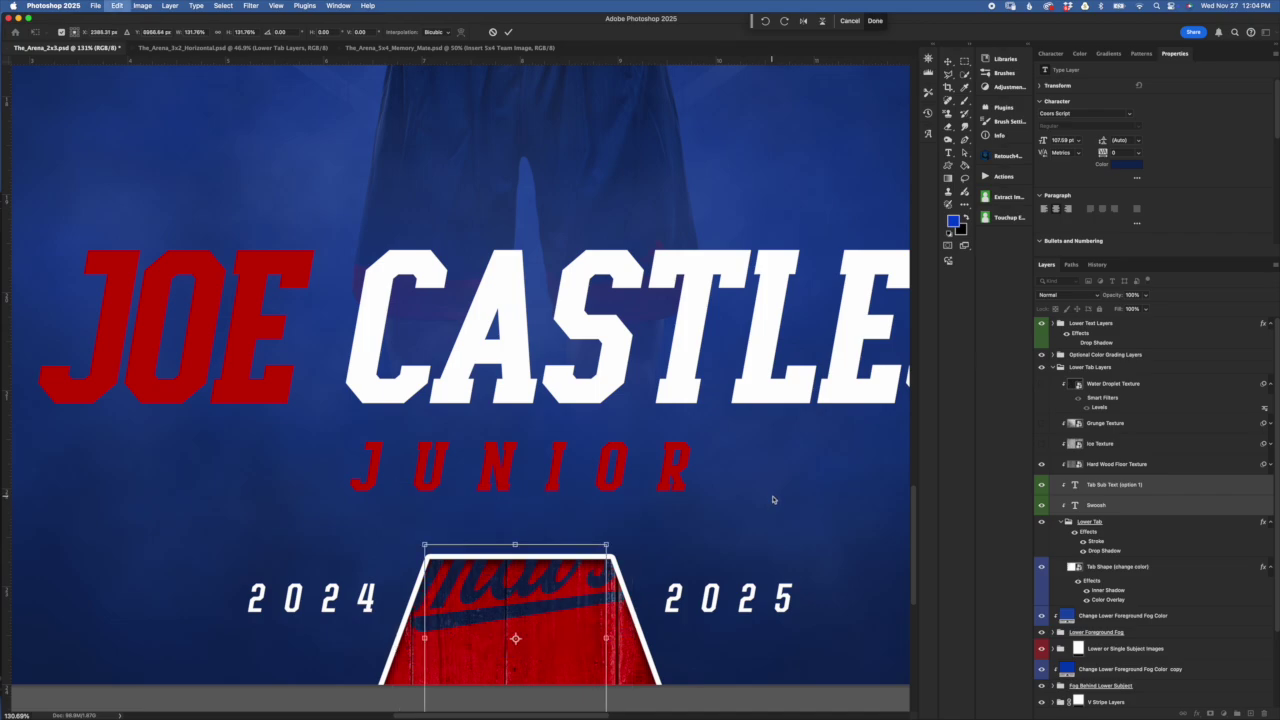
key("super+z")
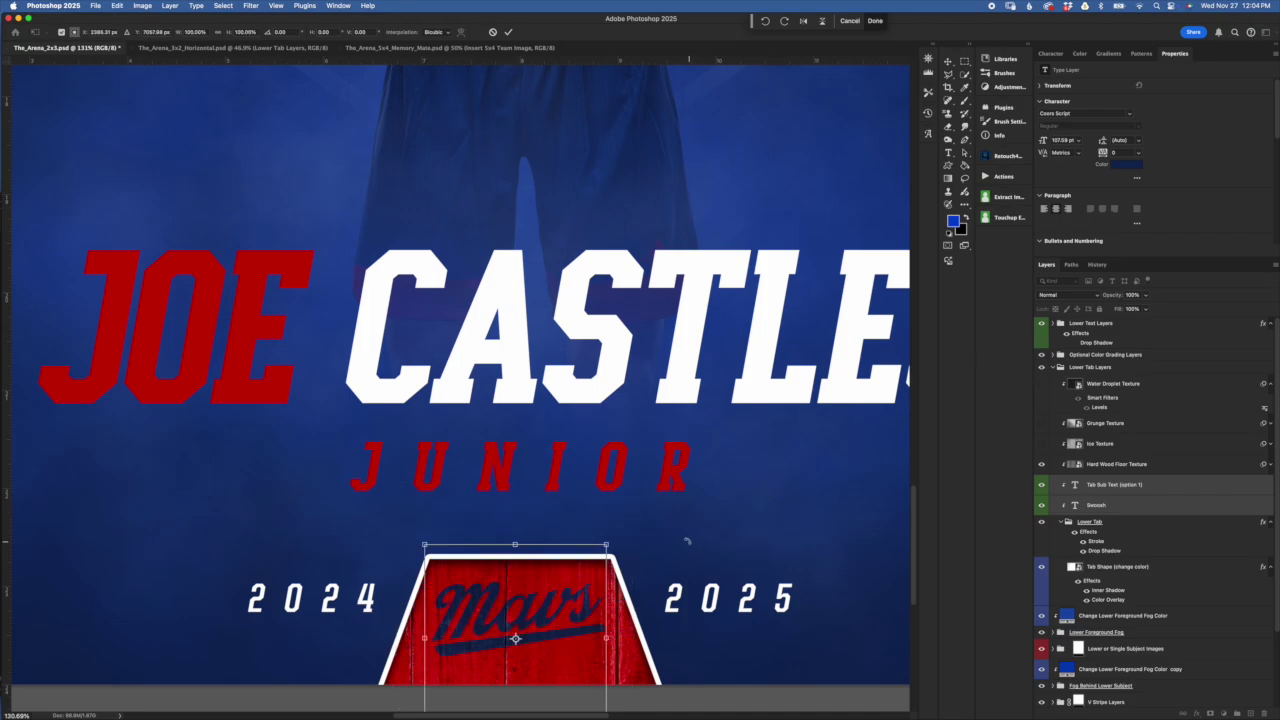
left_click(493, 32)
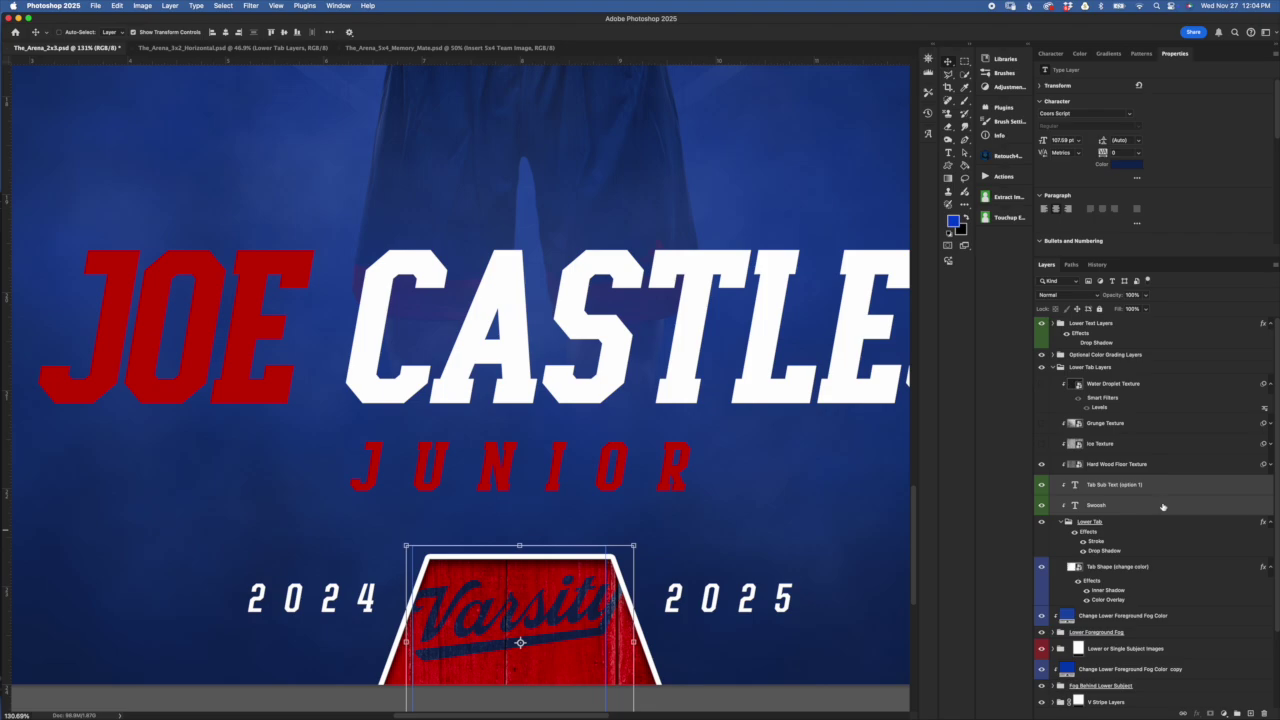
left_click(1162, 507)
left_click(1183, 491, "shift")
Preview a lighter blue for the Varsity lettering, then cancel to keep dark blue
left_click(1130, 166)
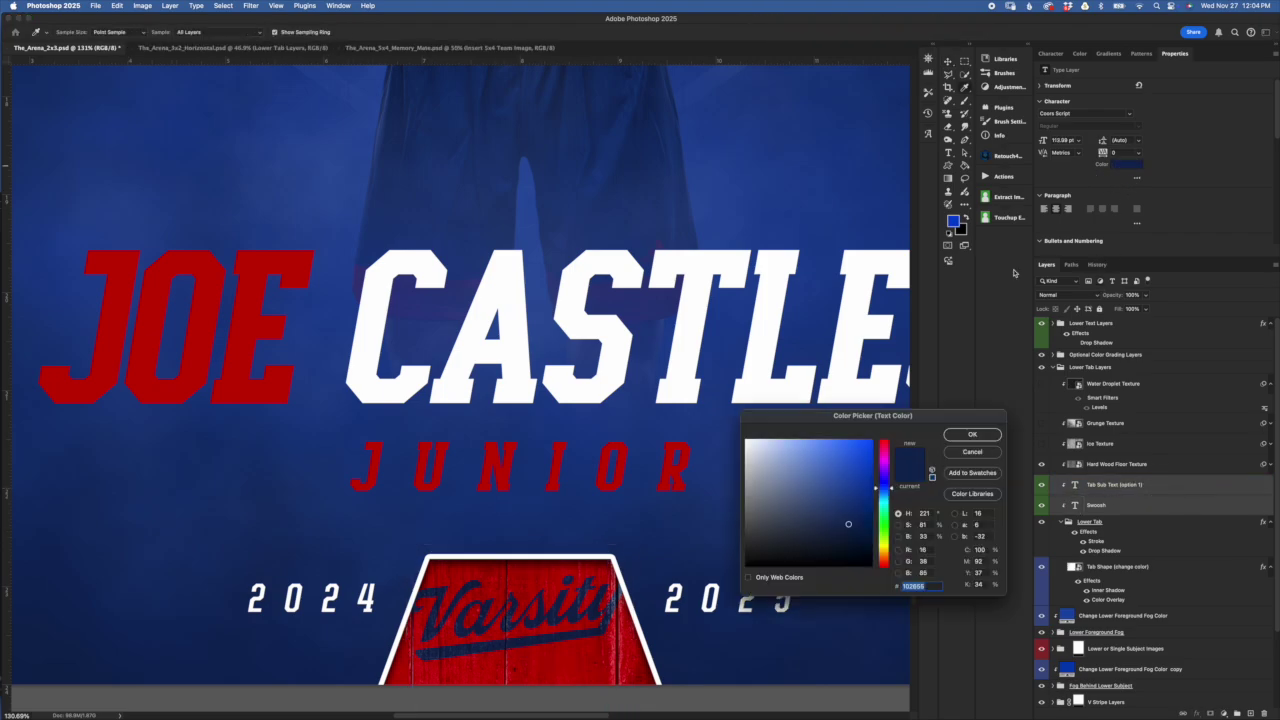
left_click(836, 461)
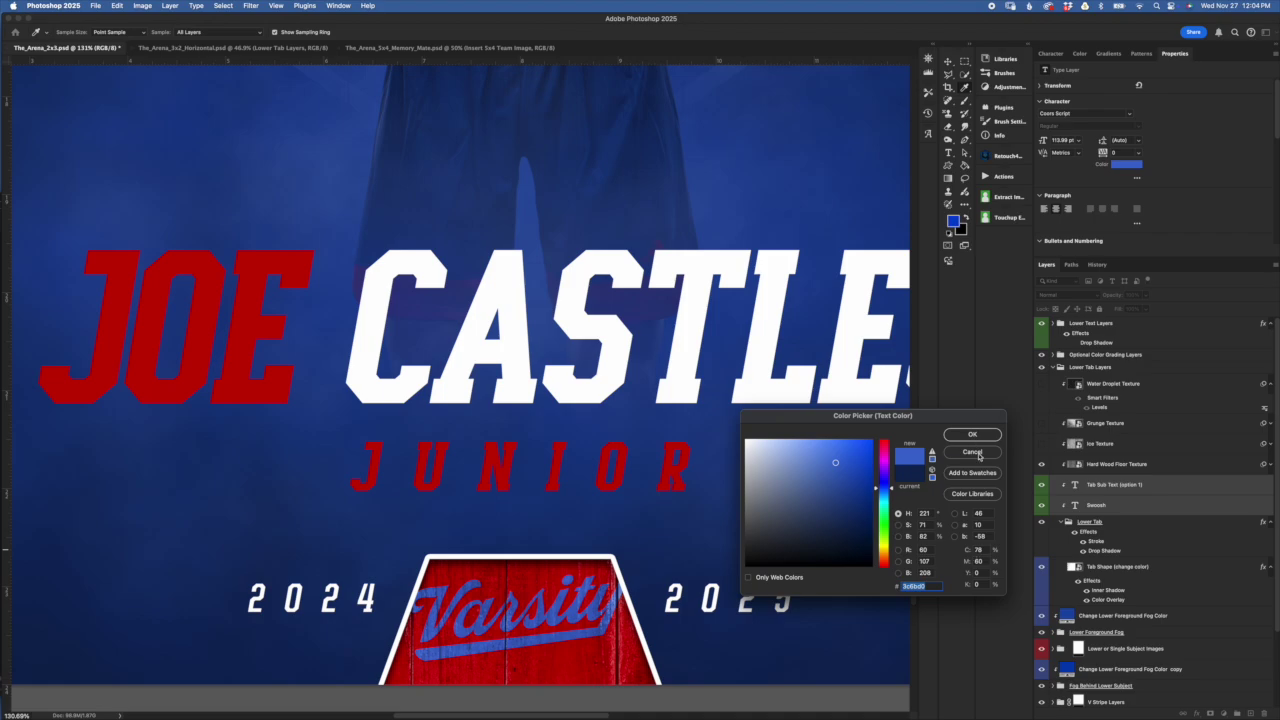
left_click(972, 452)
left_click(1095, 533)
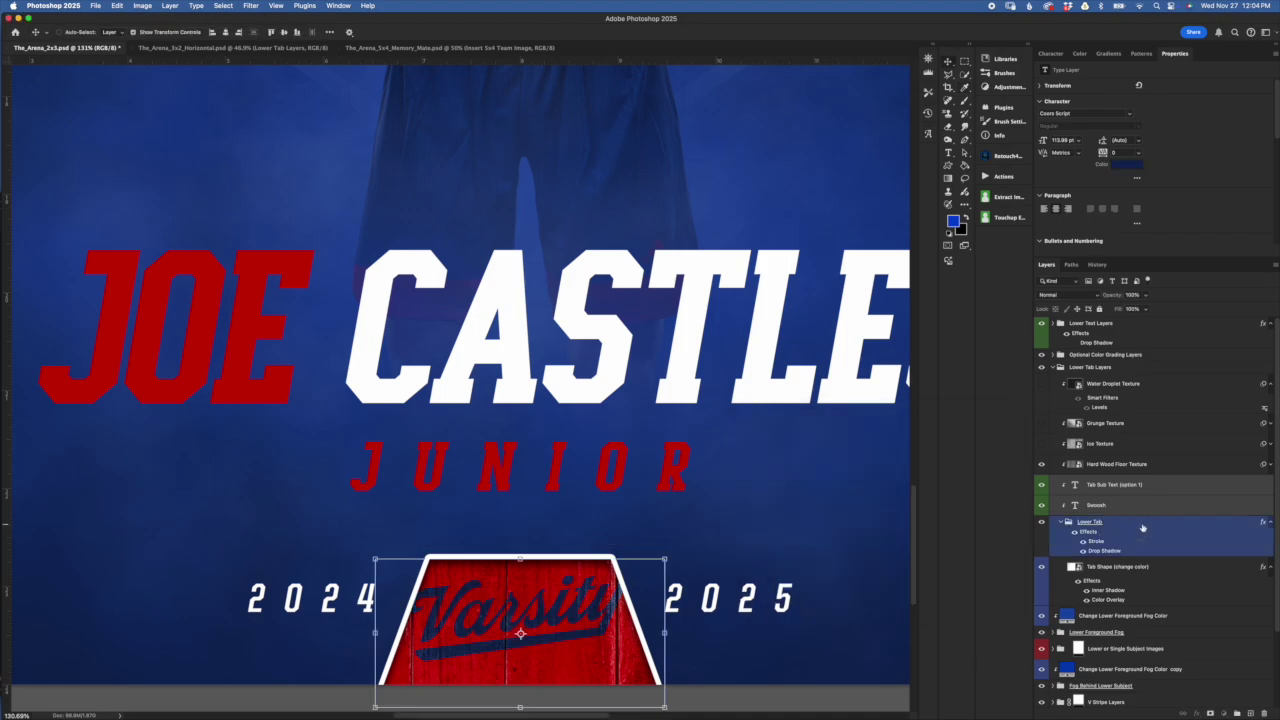
Inspect the Lower Tab's white Stroke effect and close it unchanged
left_click(1143, 528)
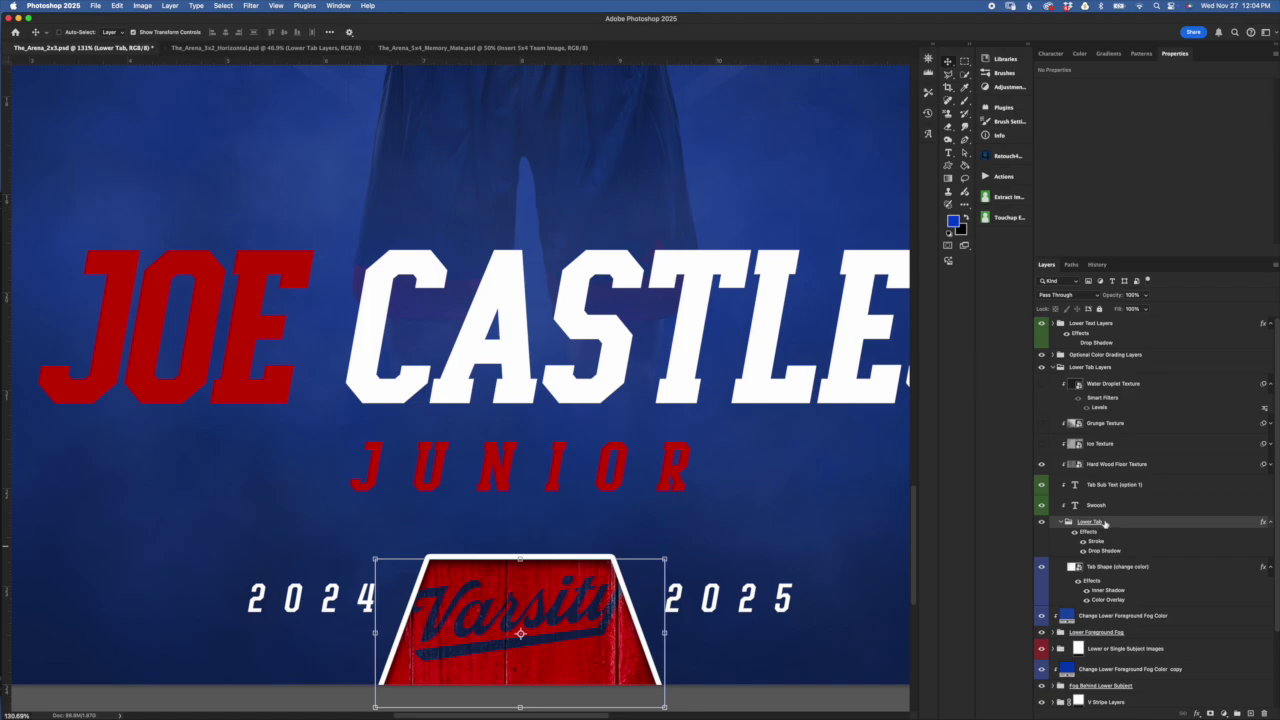
left_click(1108, 581)
left_click(1106, 546)
double_click(1096, 544)
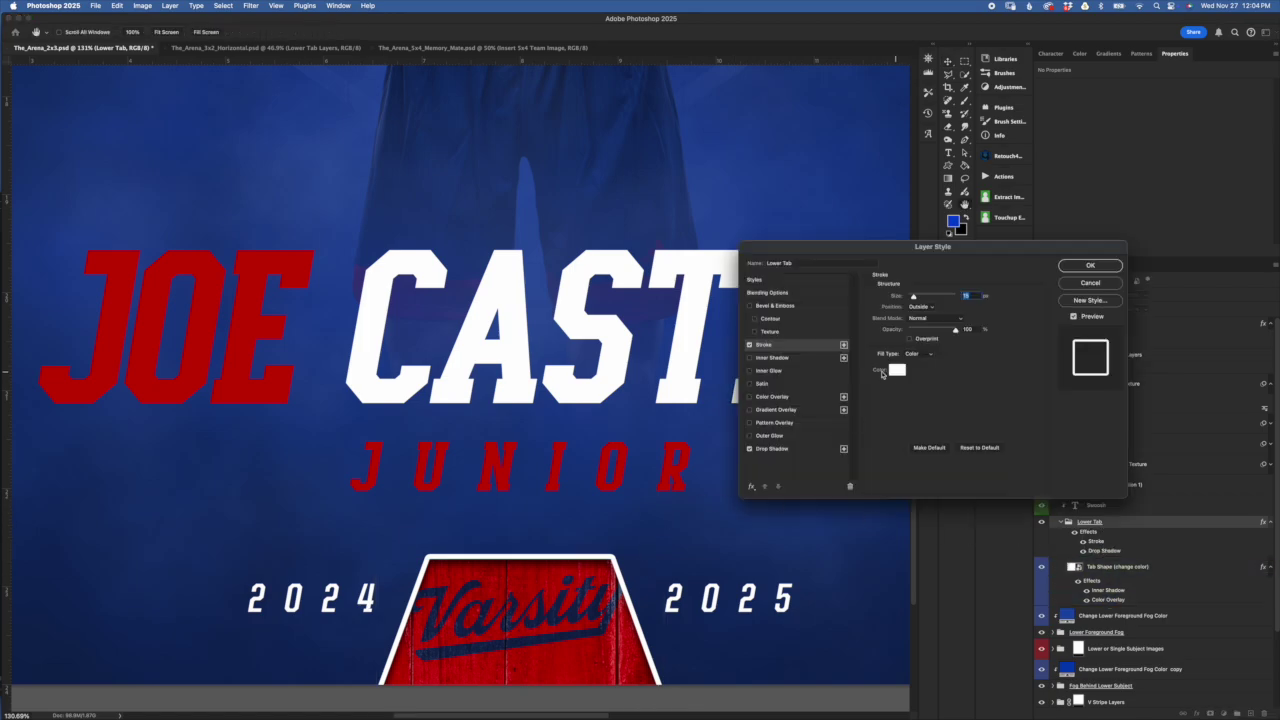
left_click(1104, 282)
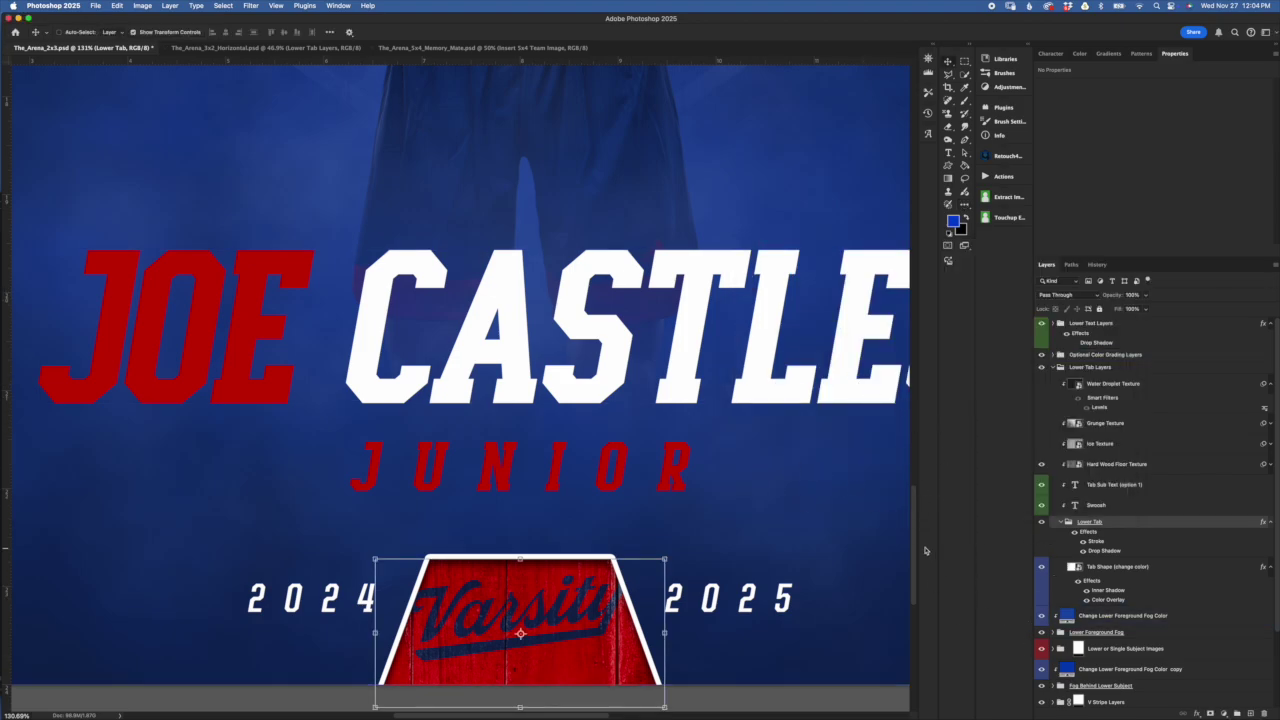
Inspect the tab shape's red Color Overlay, cancel unchanged, and collapse the Lower Tab group
left_click(1119, 601)
double_click(1119, 601)
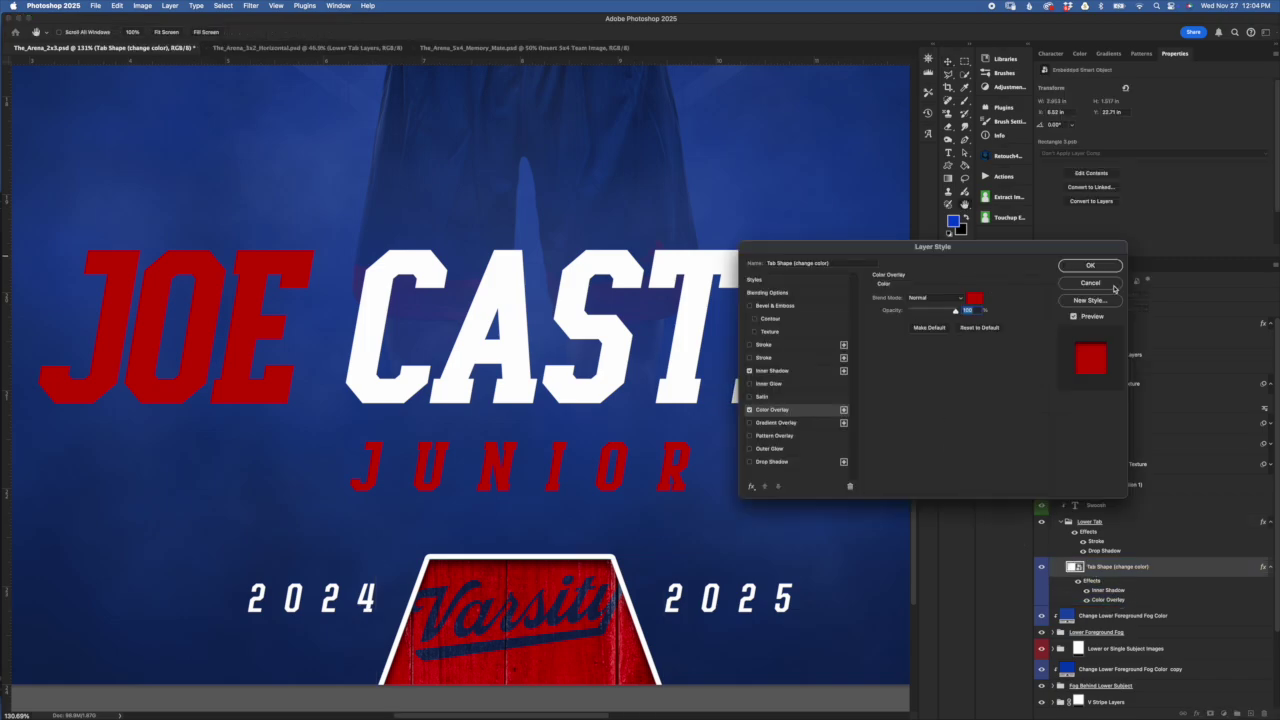
left_click(975, 298)
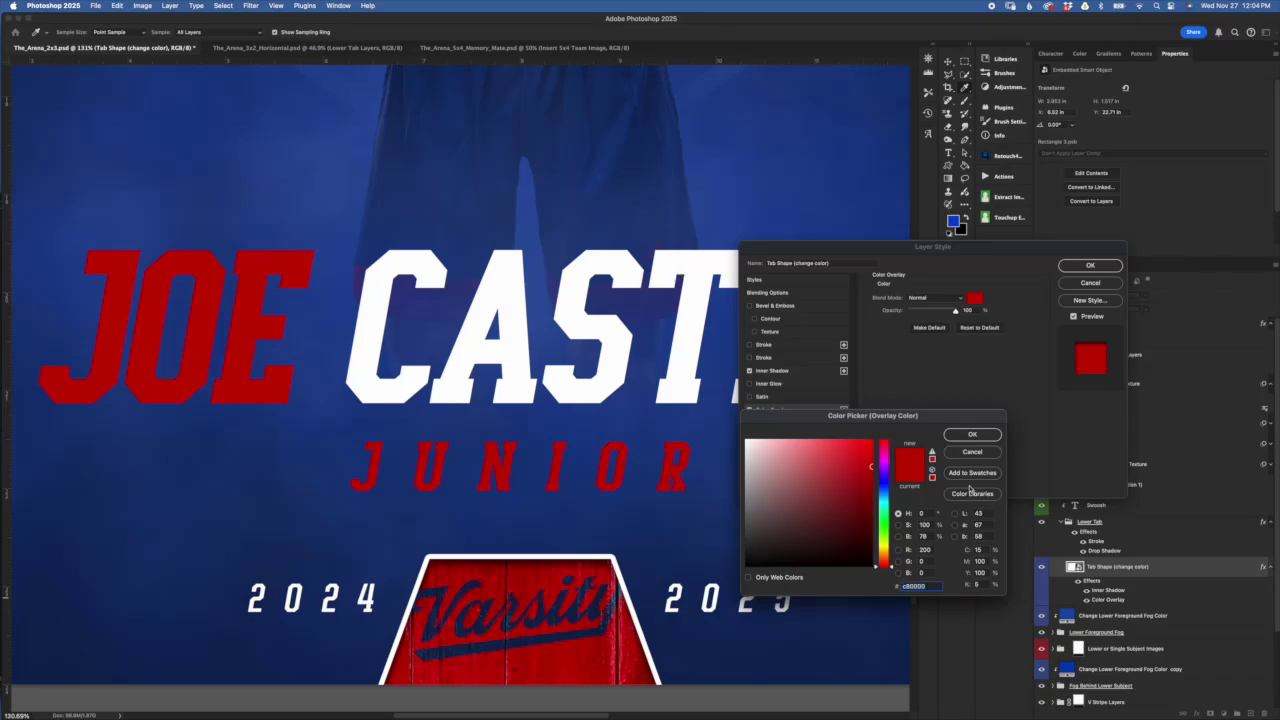
left_click(968, 454)
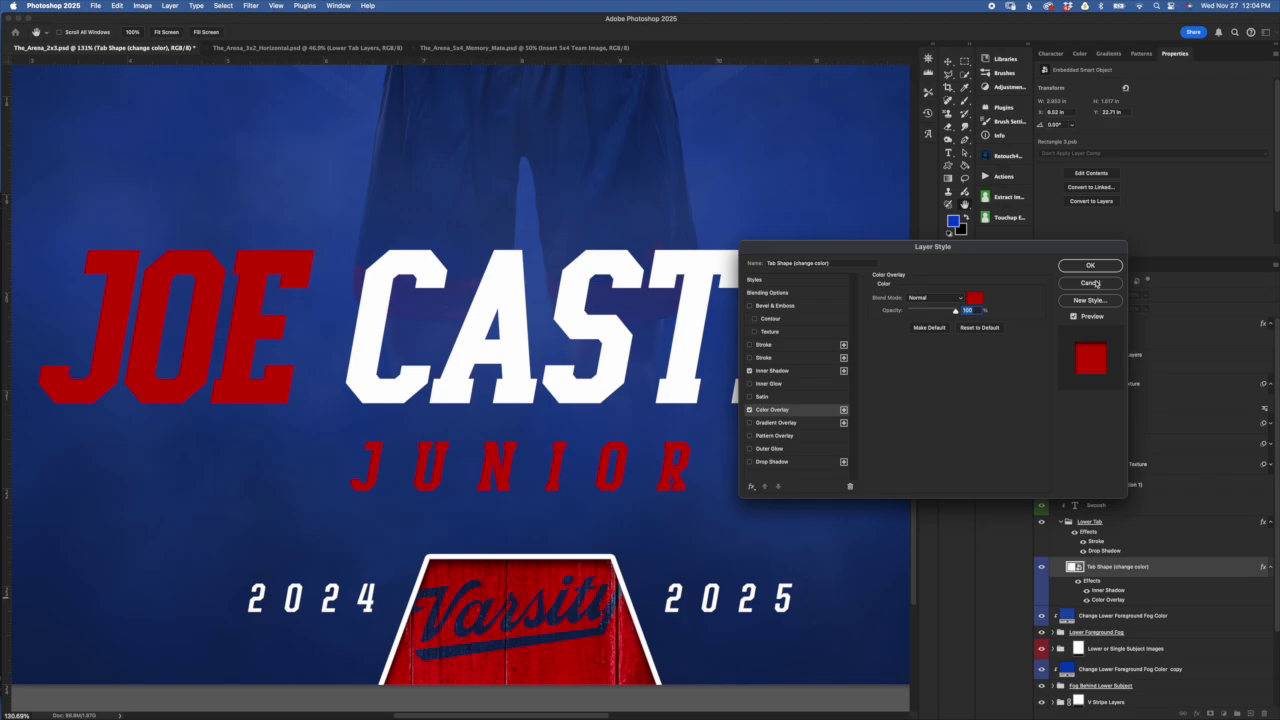
left_click(1090, 283)
left_click(1068, 525)
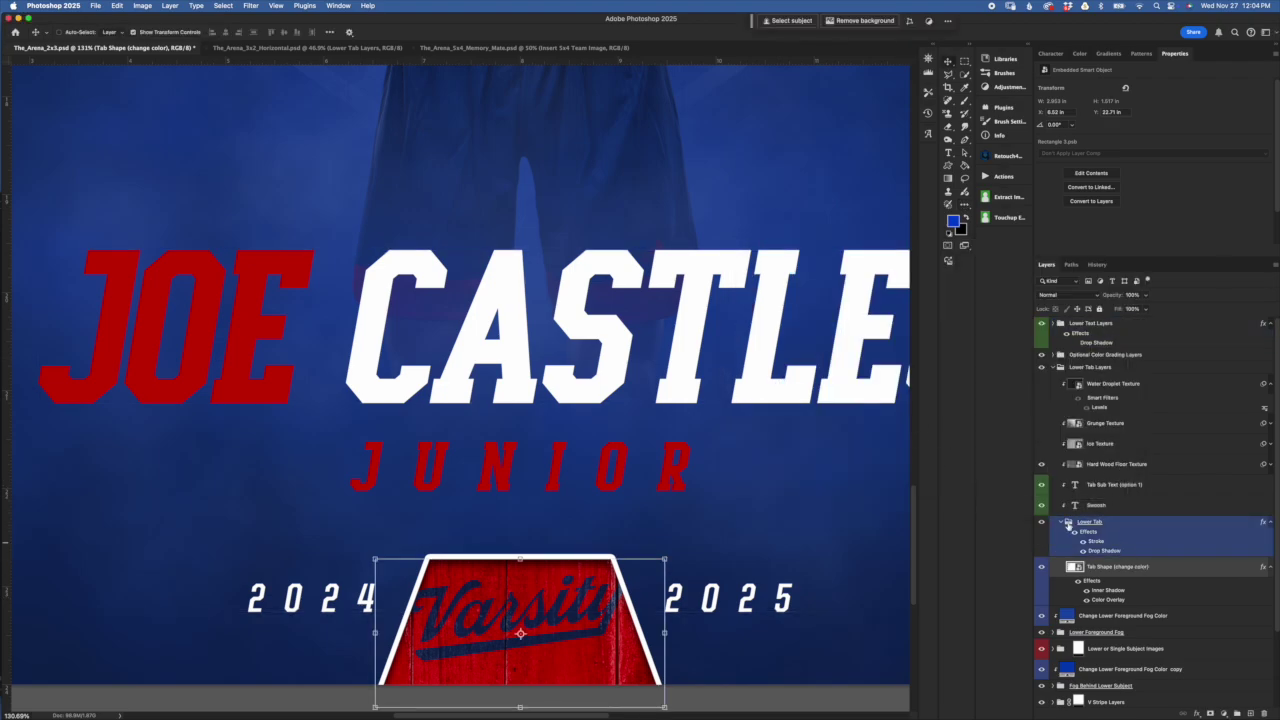
left_click(1070, 527)
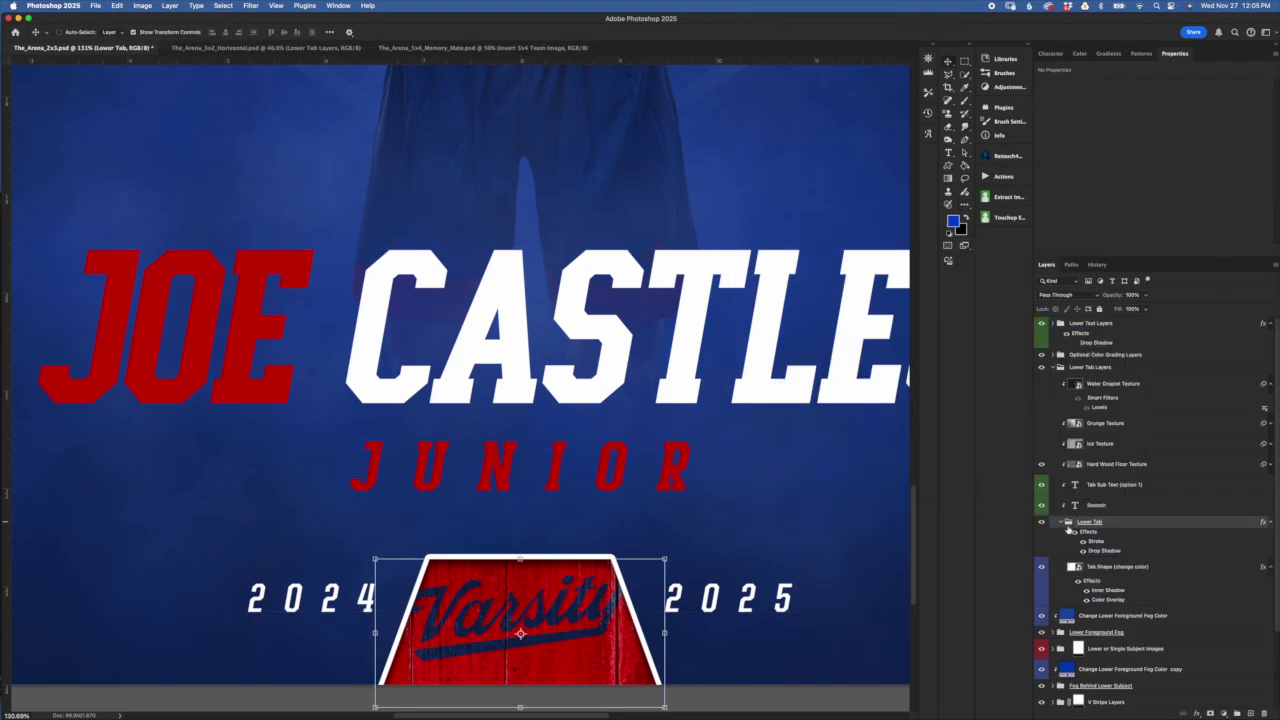
left_click(1063, 522)
Collapse Lower Tab Layers and turn the Upper Subject Images portrait back on
left_click(1060, 367)
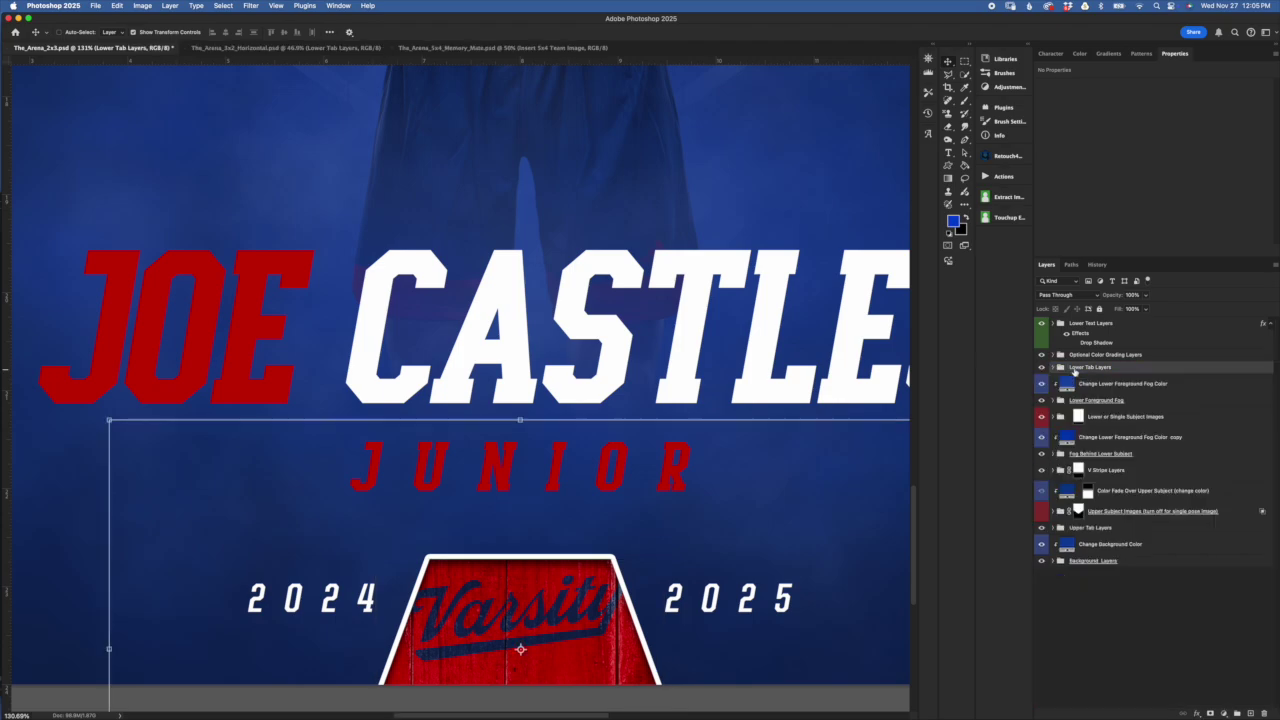
left_click_drag(1100, 354, 1109, 363)
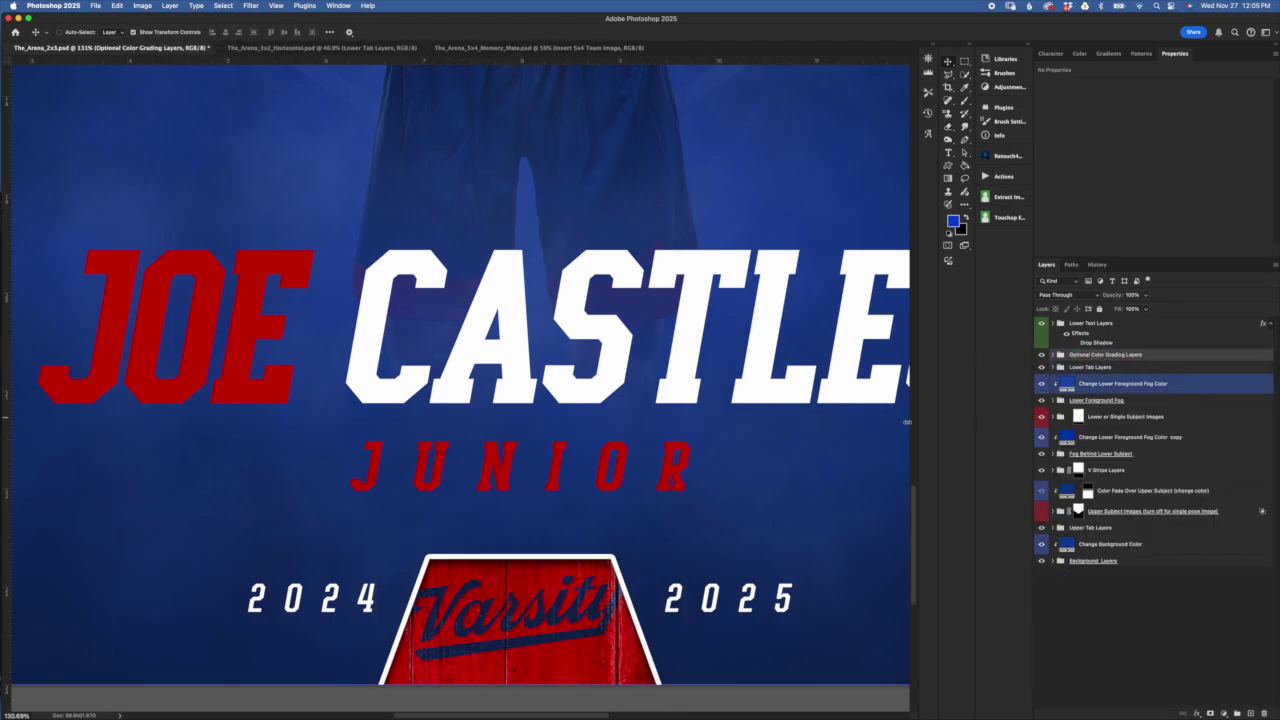
scroll(704, 452, "down", 3)
scroll(706, 453, "up", 3)
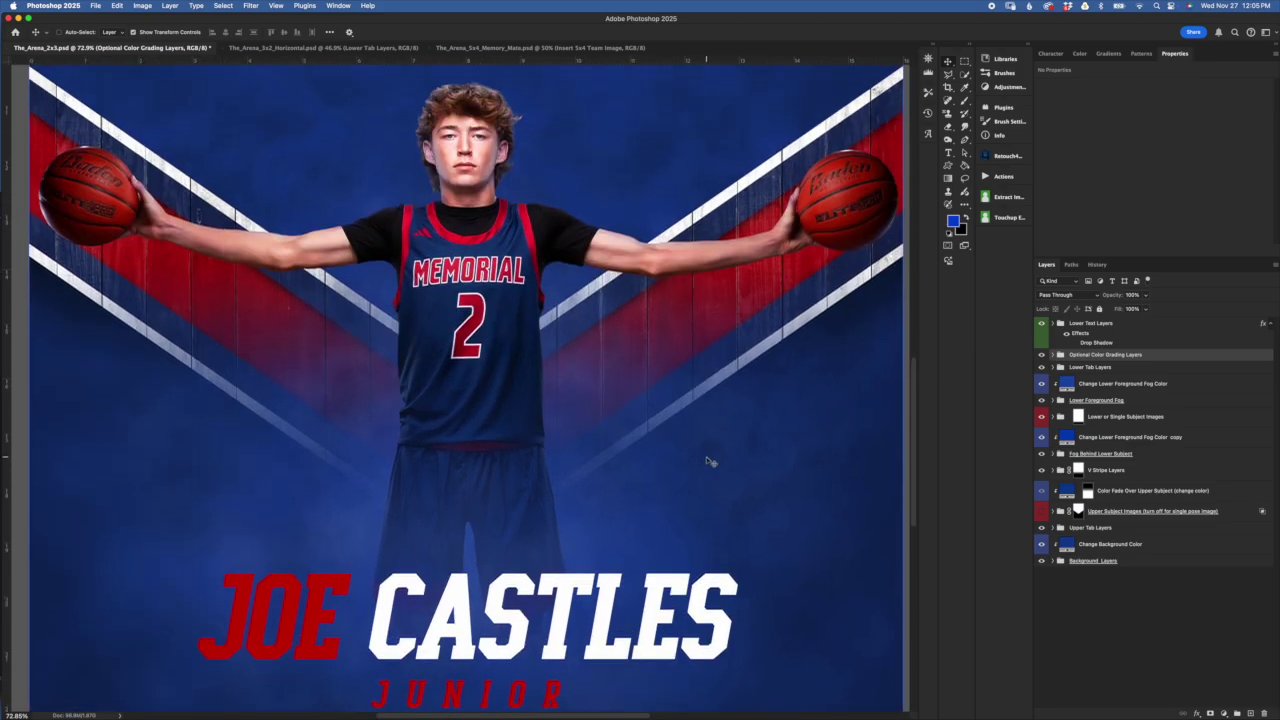
scroll(708, 458, "down", 1)
scroll(708, 462, "down", 1)
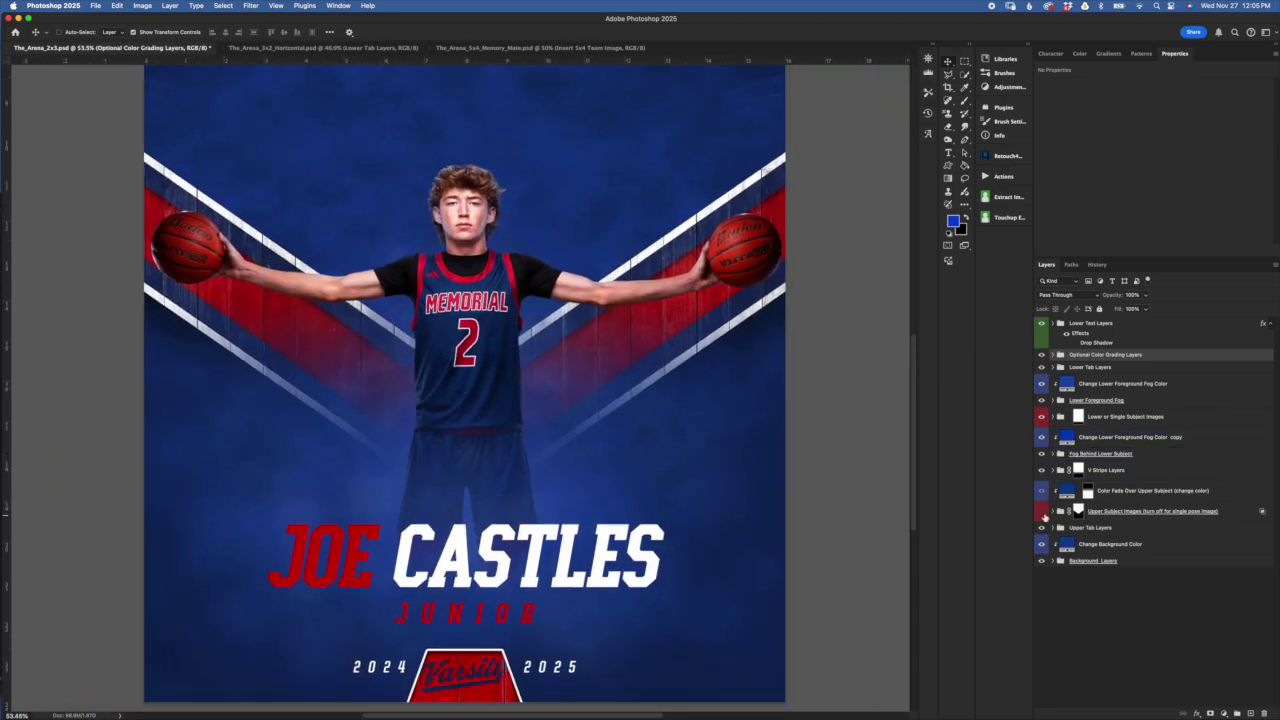
left_click(1041, 488)
Hide the Optional Color Grading Layers and zoom out to view the whole poster
scroll(716, 424, "down", 1)
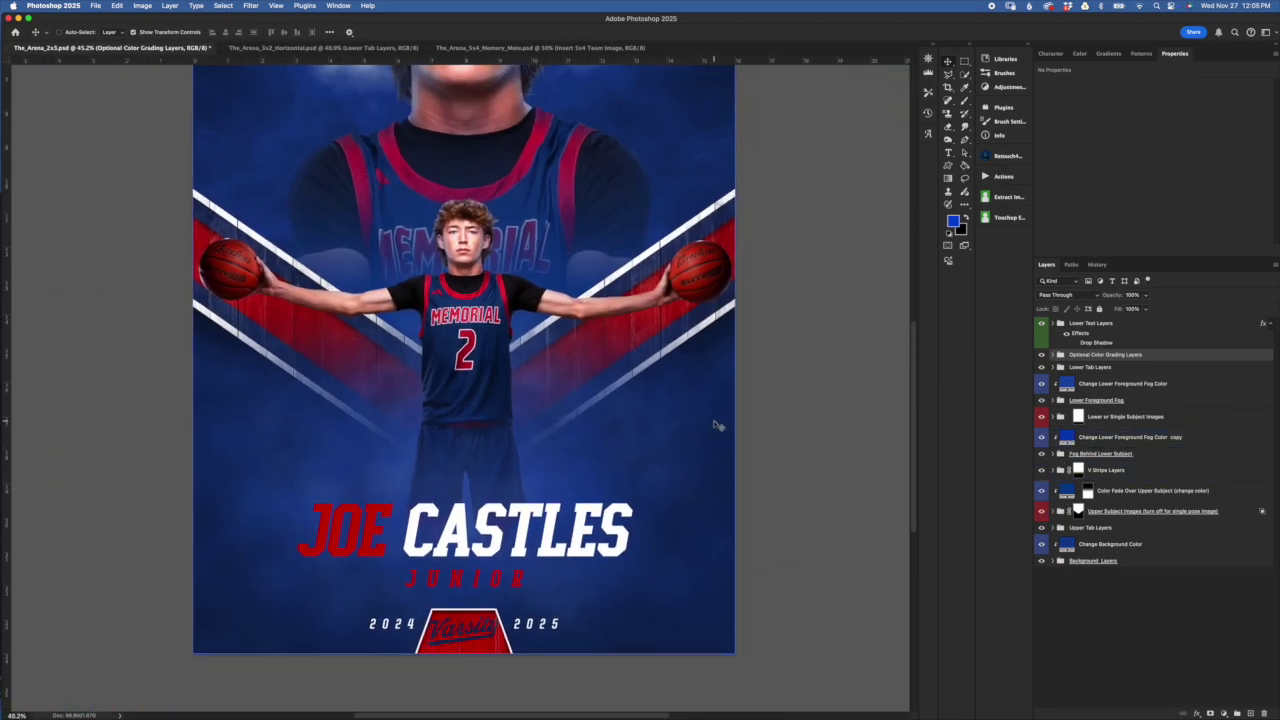
scroll(718, 427, "up", 2)
scroll(716, 427, "down", 1)
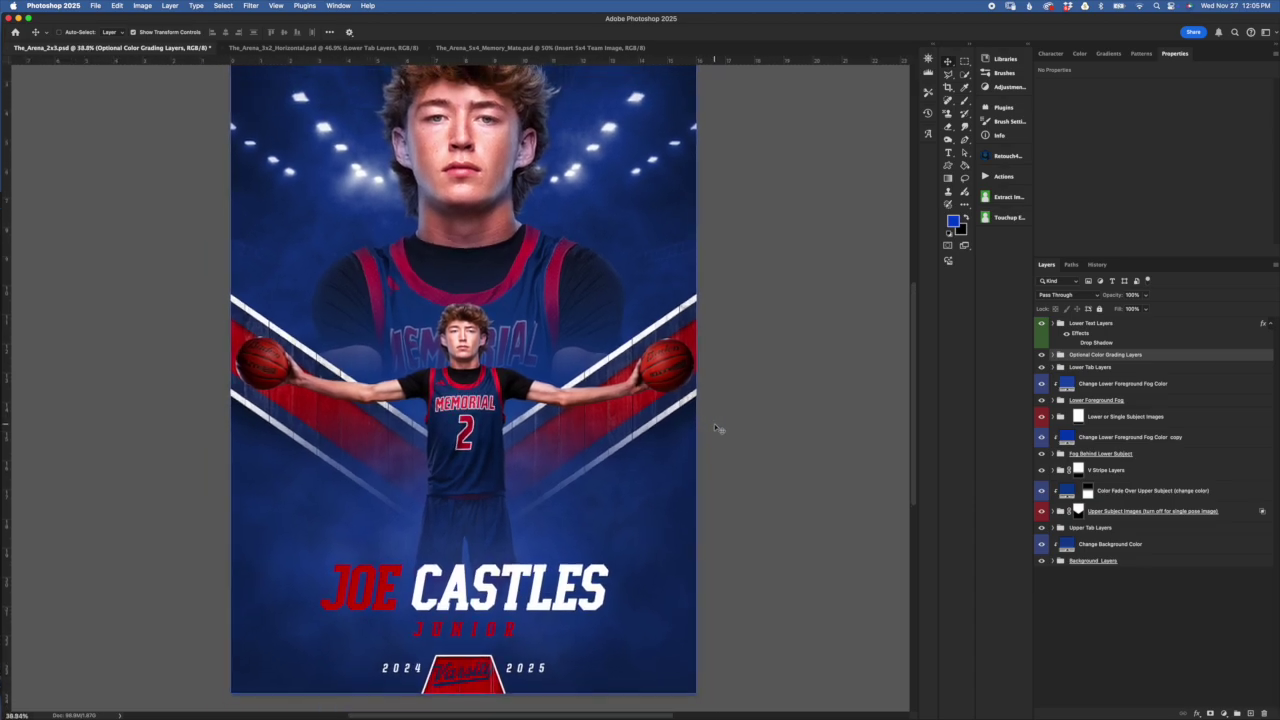
scroll(713, 428, "down", 1)
scroll(713, 423, "up", 1)
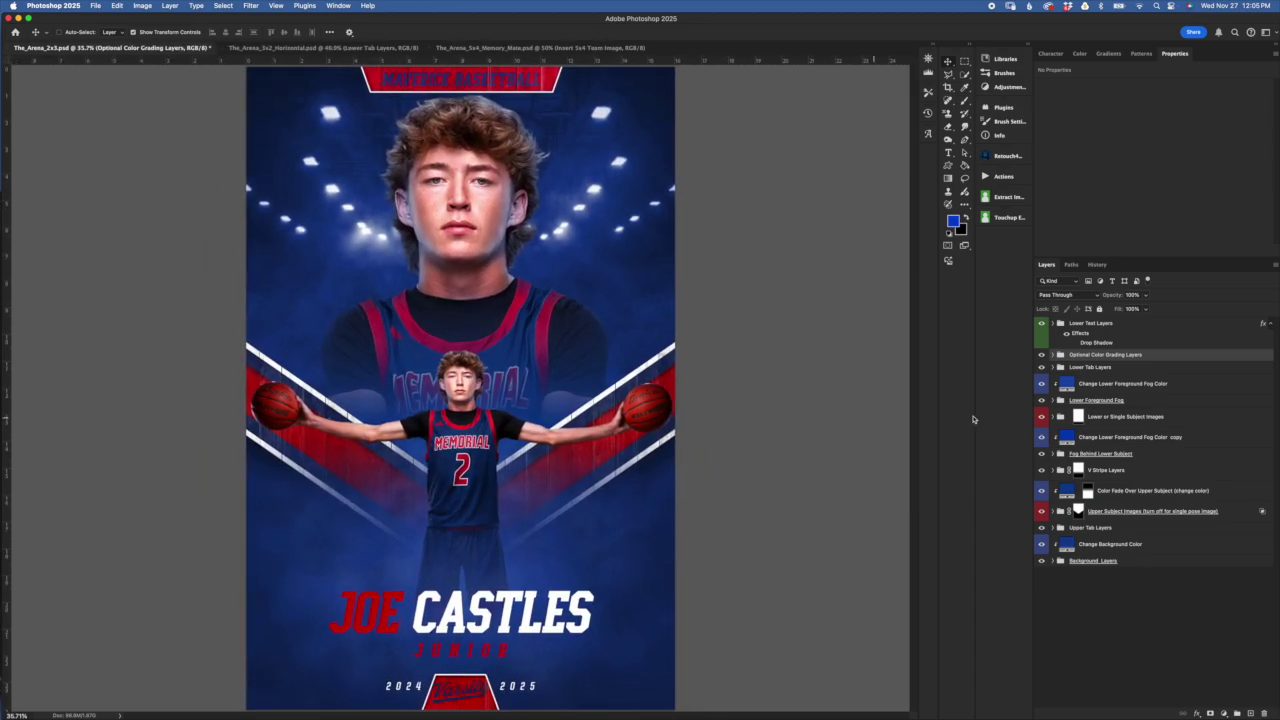
left_click(1041, 355)
key("ctrl+minus")
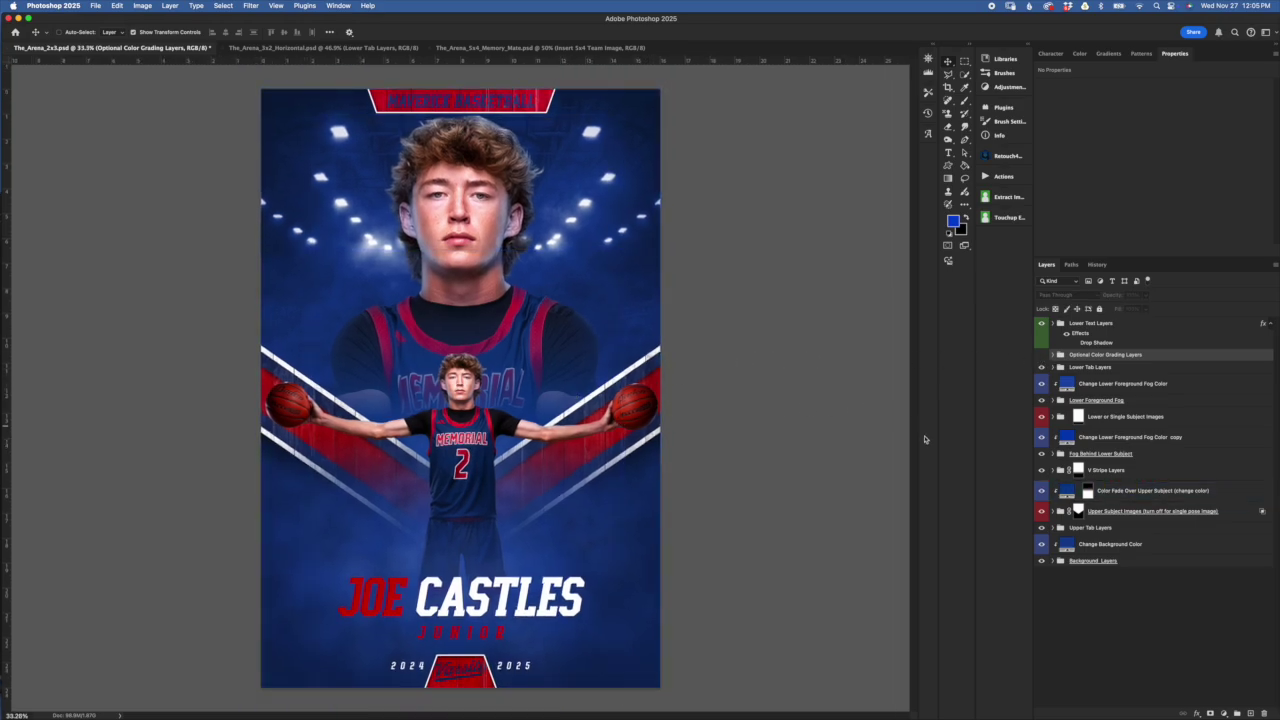
Compare the poster with and without colour grading, leave it on, and expand the group
left_click(1041, 355)
left_click(1041, 355)
left_click(1041, 355)
left_click(1041, 355)
left_click(1041, 355)
left_click(1055, 355)
Toggle Warm Contrast off and on to compare, then select the Color Grade layer
left_click(1156, 412)
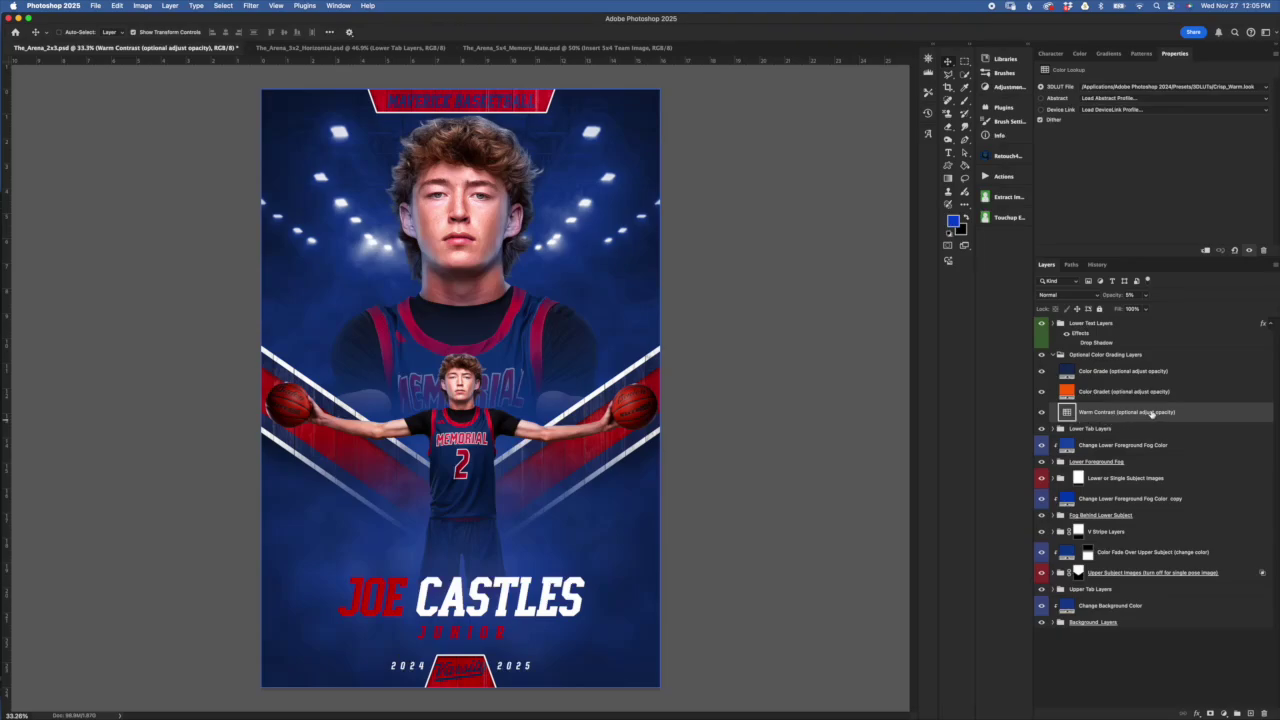
left_click(1042, 412)
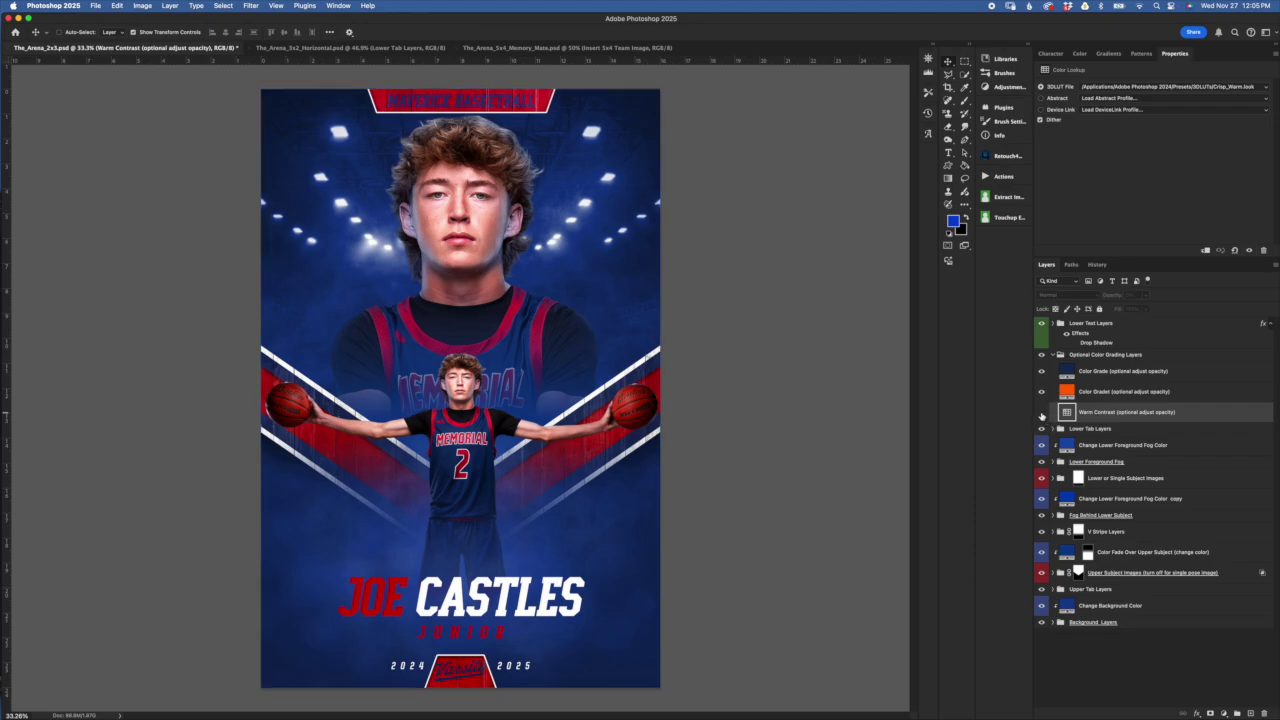
left_click(1042, 412)
left_click(1042, 412)
left_click(1042, 412)
left_click(1042, 413)
left_click(1042, 412)
left_click(1172, 373)
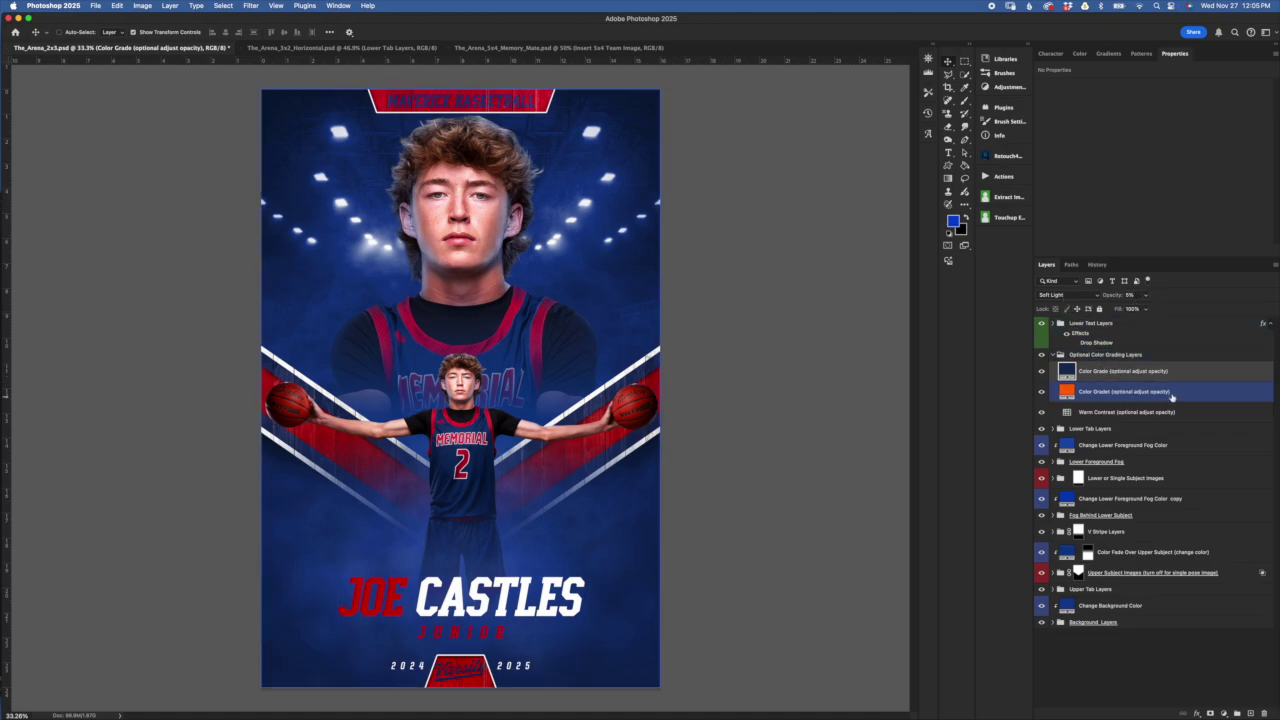
left_click(1174, 392)
left_click(1071, 375)
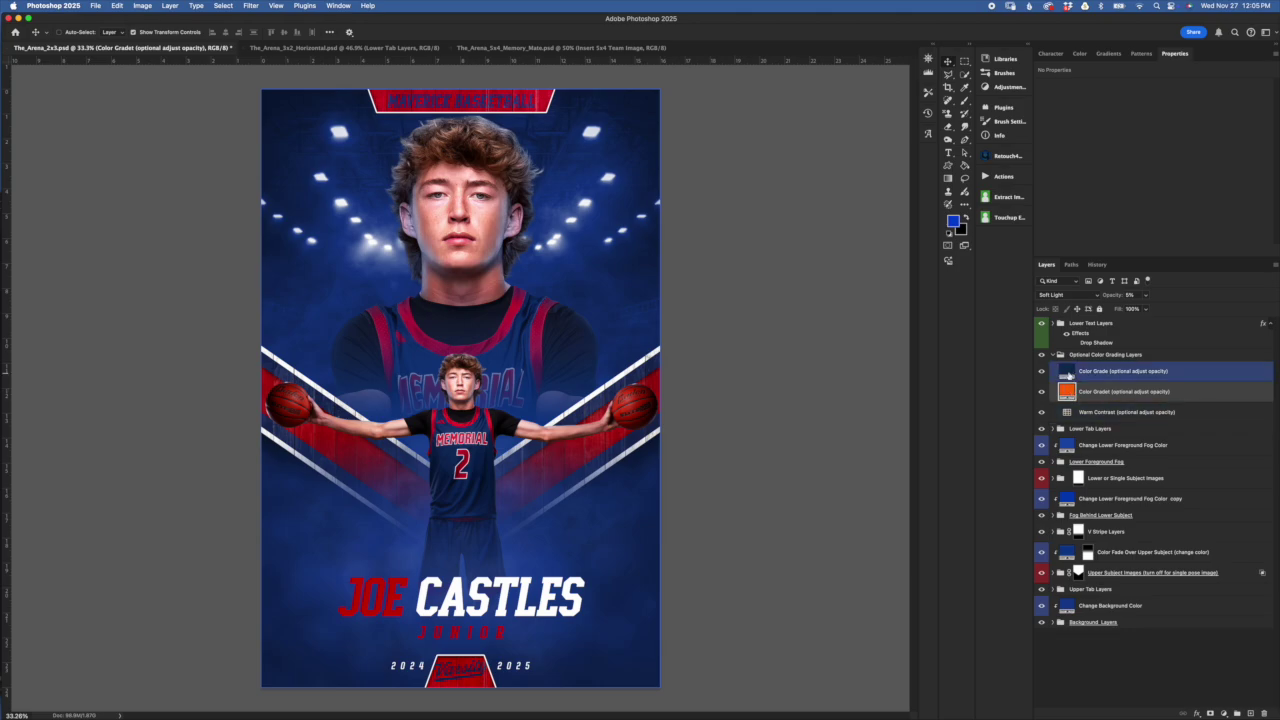
left_click_drag(1069, 374, 1074, 398)
left_click(1043, 374)
left_click(1043, 375)
left_click(1045, 380)
left_click(1043, 376)
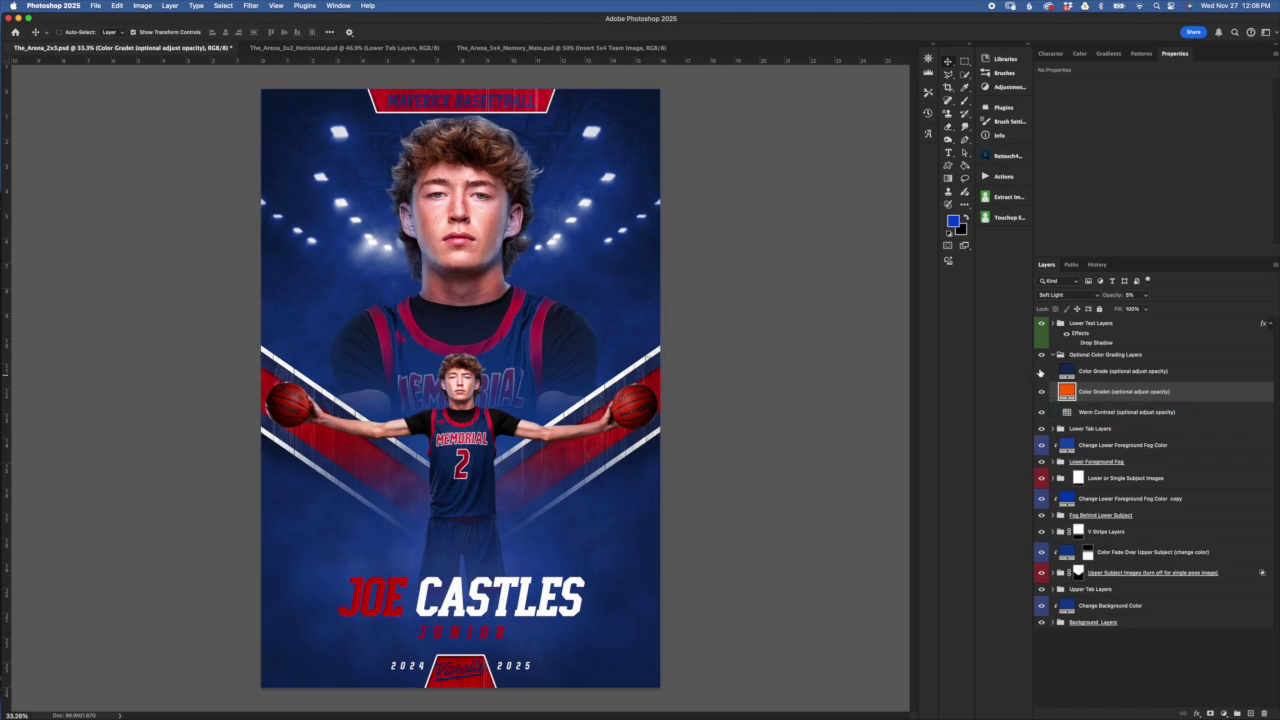
left_click(1043, 373)
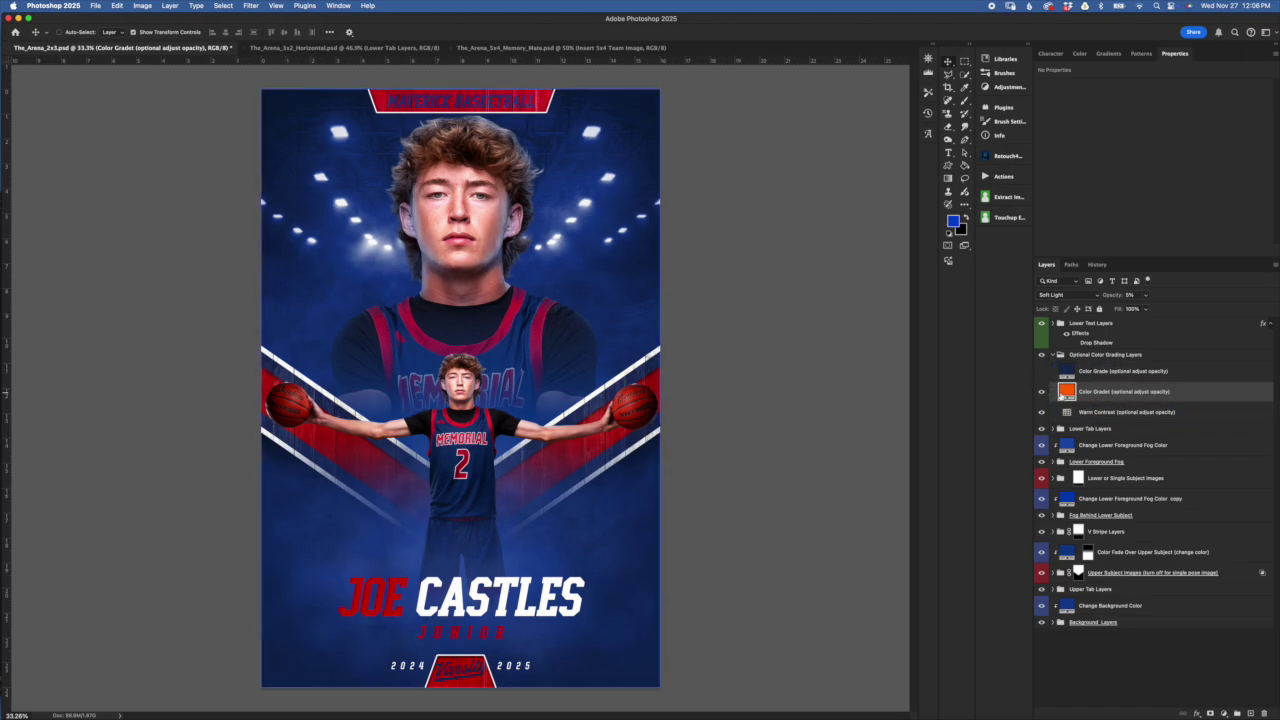
left_click(1043, 373)
left_click(1043, 373)
left_click(1042, 391)
left_click(1043, 373)
left_click(1046, 405)
left_click(1047, 400)
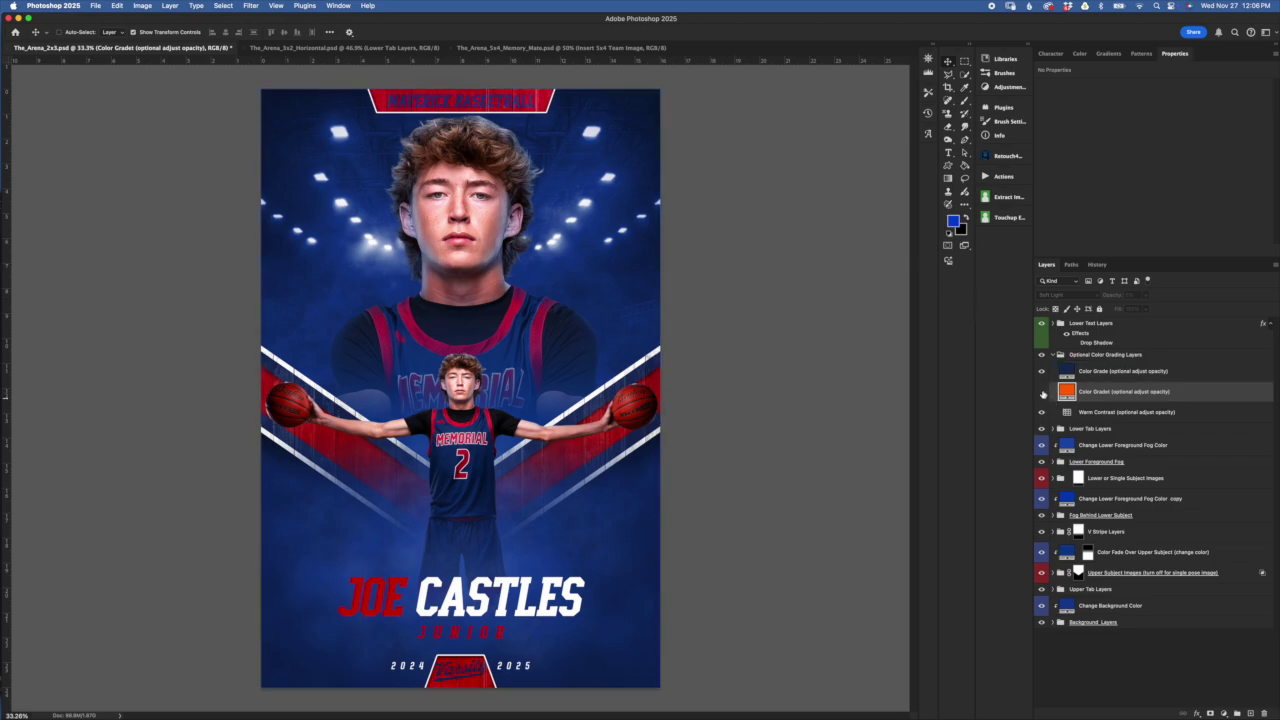
left_click(1043, 393)
left_click(1149, 373)
left_click_drag(1131, 375, 1112, 398)
left_click(1131, 294)
type("51")
key("Return")
key("super+z")
left_click(1065, 371)
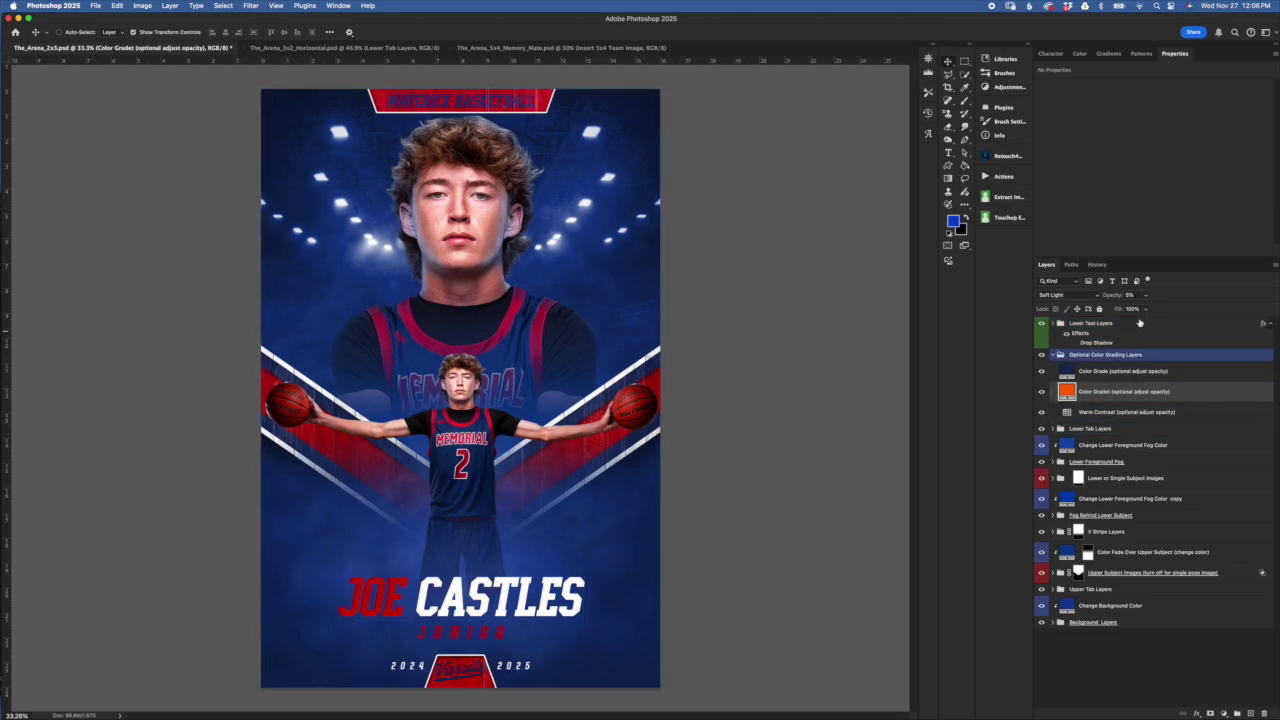
left_click(1106, 372)
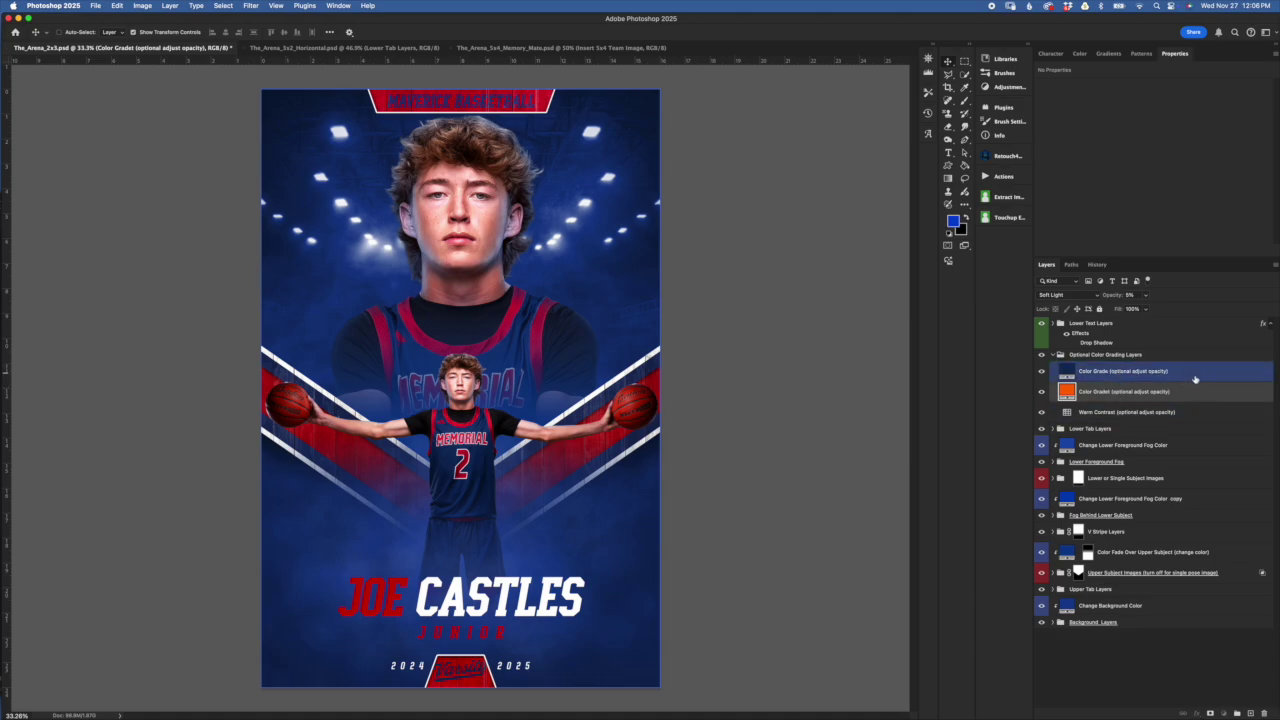
left_click(1066, 372)
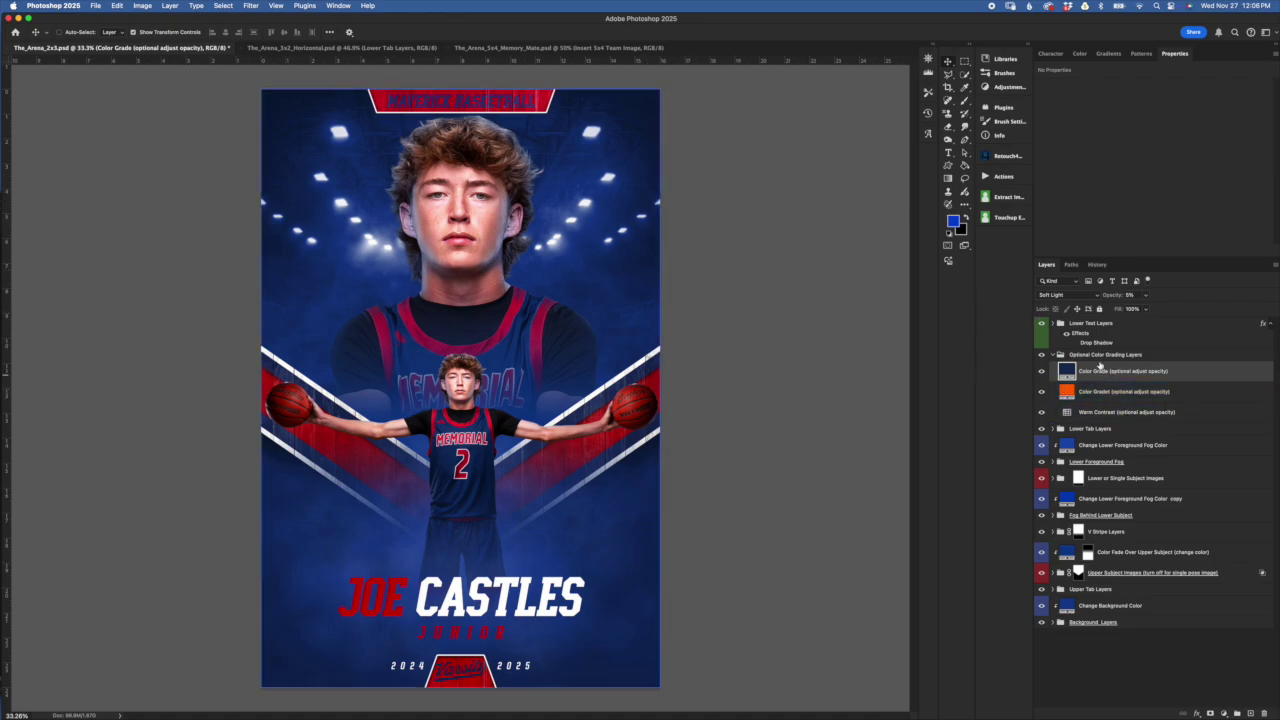
Try a brighter blue on the Color Grade fill and discard it, then shift the gradient fill toward red-orange
double_click(1067, 371)
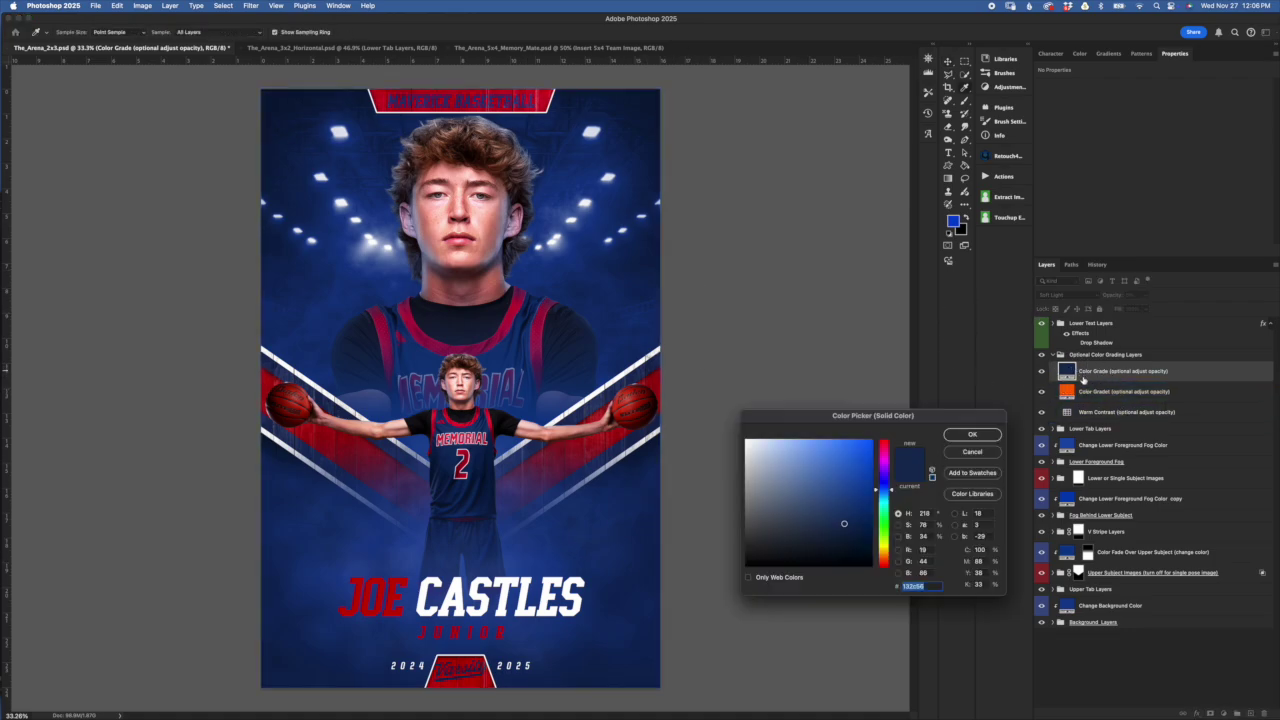
left_click(870, 441)
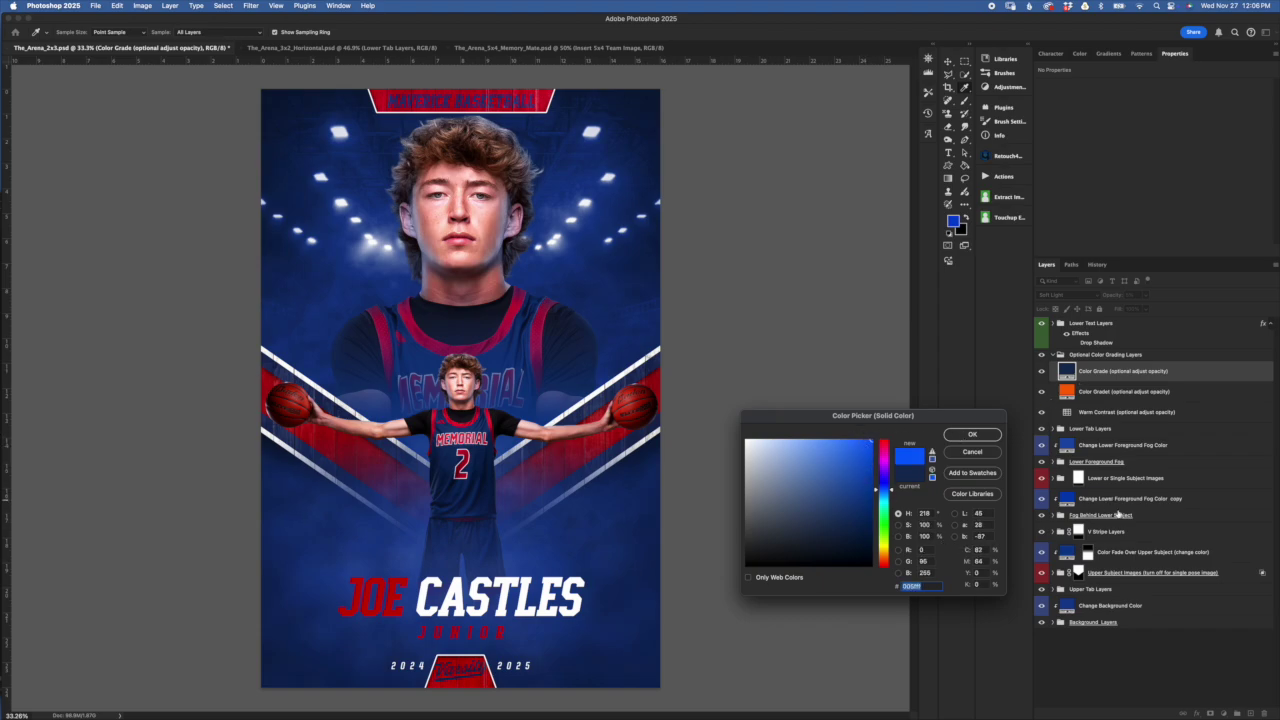
left_click(972, 451)
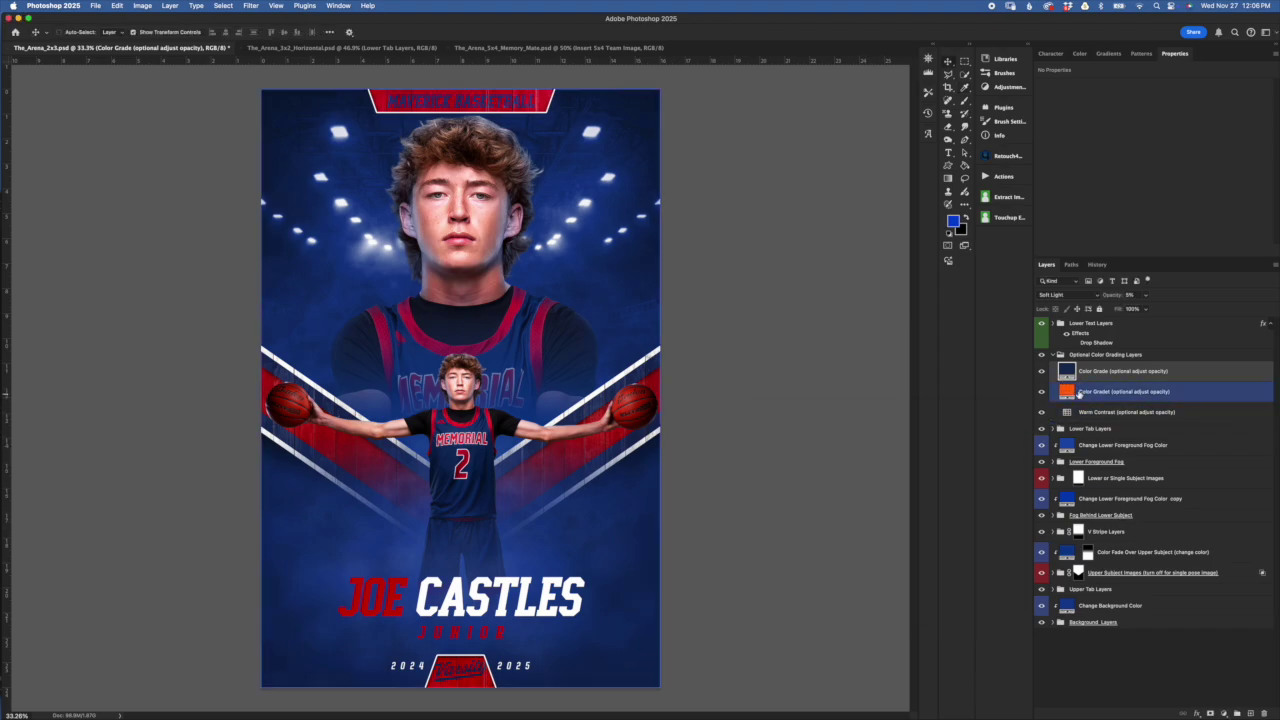
double_click(1067, 391)
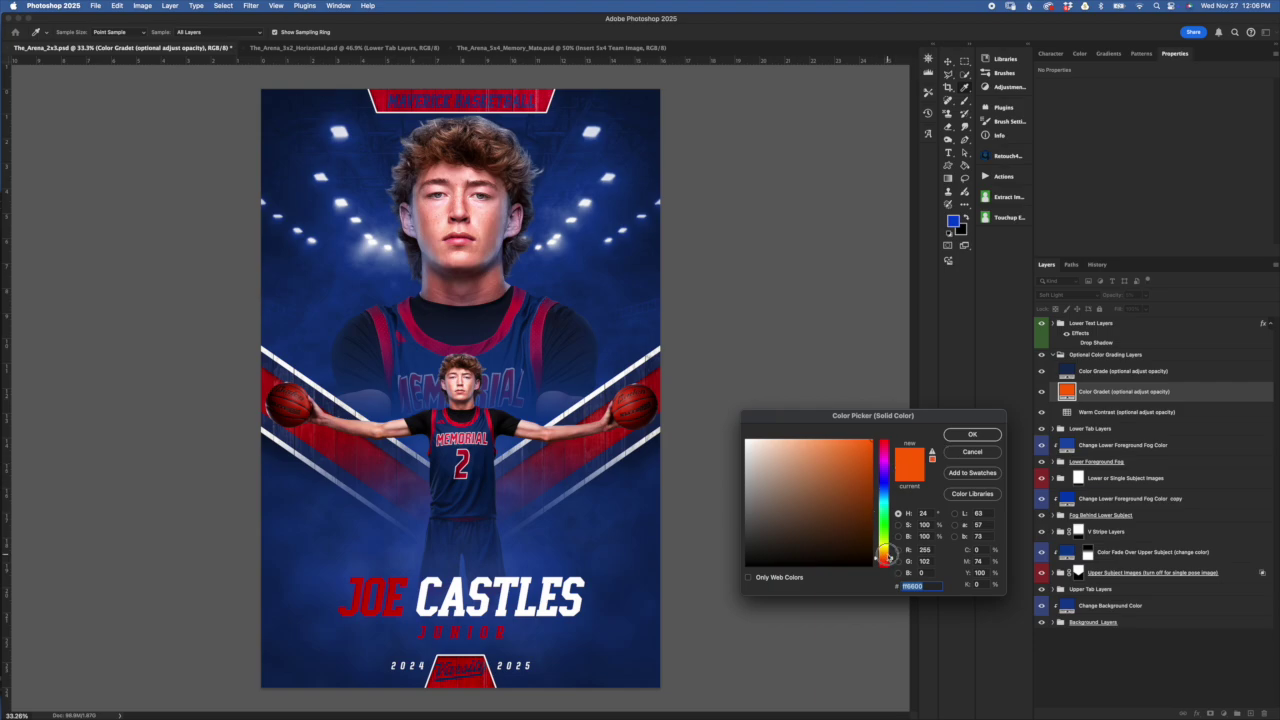
left_click(888, 556)
left_click_drag(889, 560, 889, 561)
key("Return")
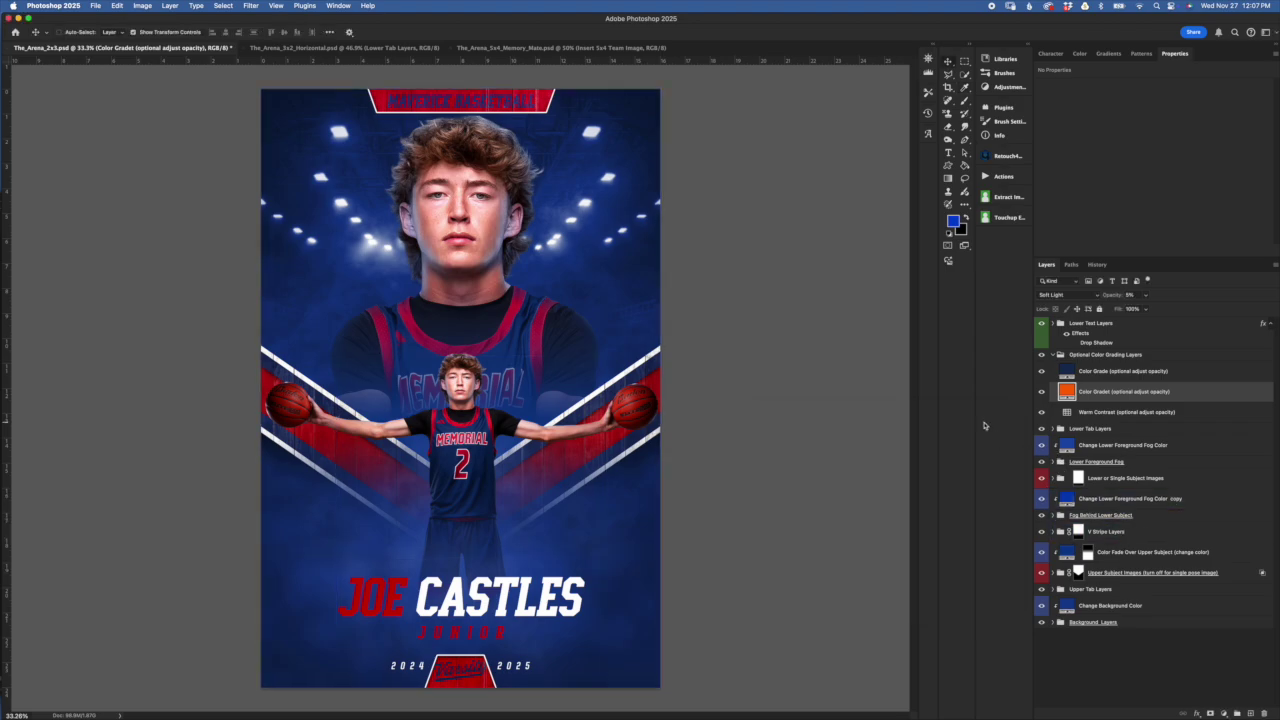
Compare the poster with and without colour grading, then select the Optional Color Grading Layers group
left_click(1120, 371)
left_click(1041, 354)
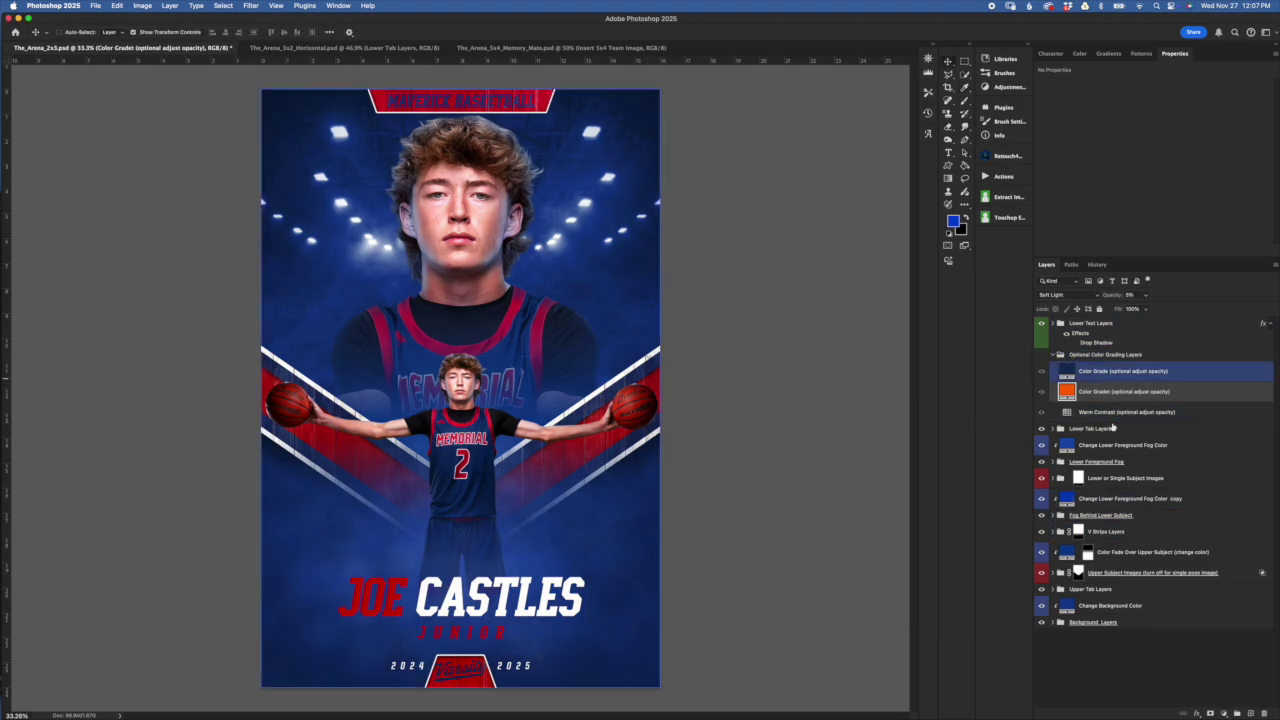
left_click(1194, 502)
left_click(1041, 354)
left_click(1060, 354)
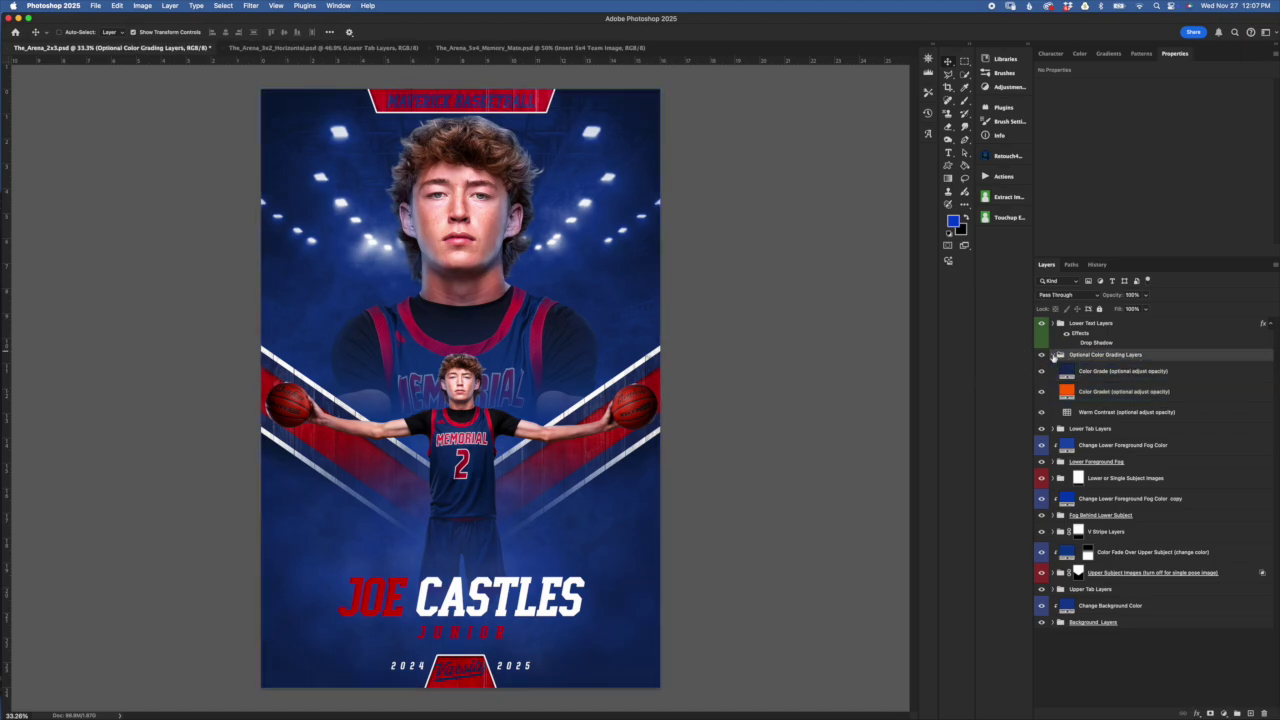
Collapse the colour grading group, expand Lower Text Layers, and show Player Name's 140 pt character settings
left_click(1055, 355)
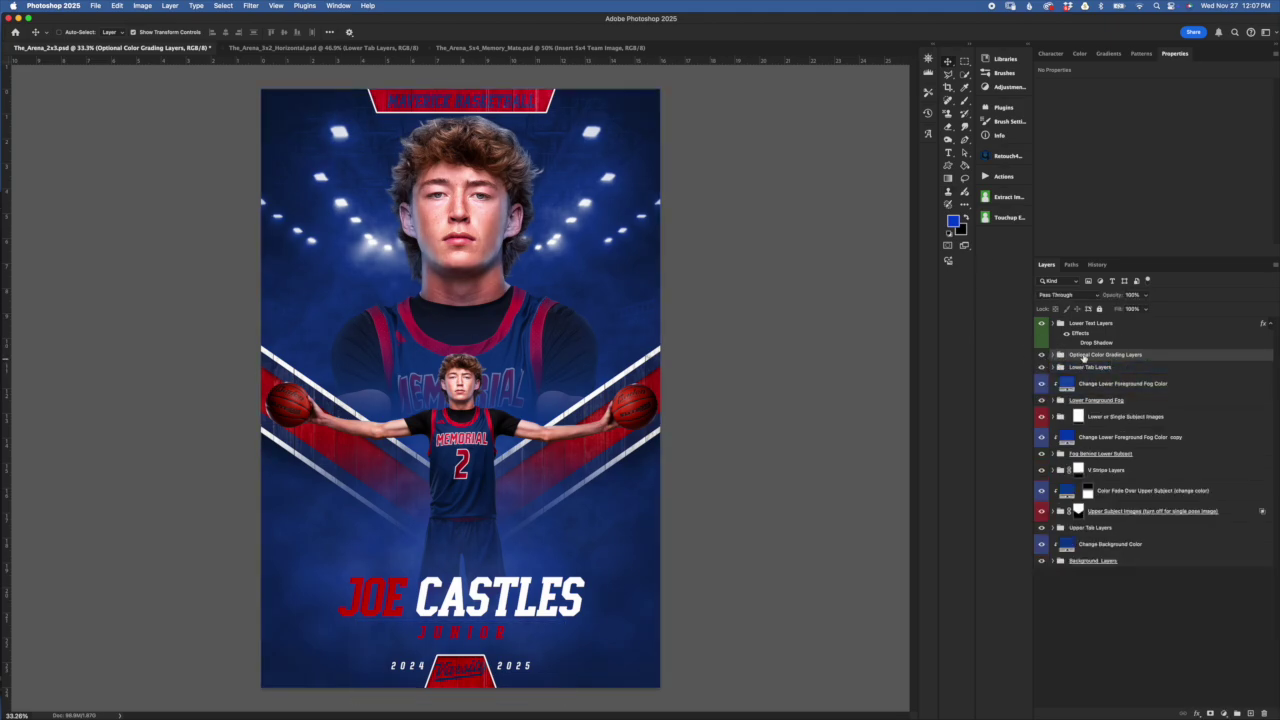
left_click_drag(1130, 325, 1093, 341)
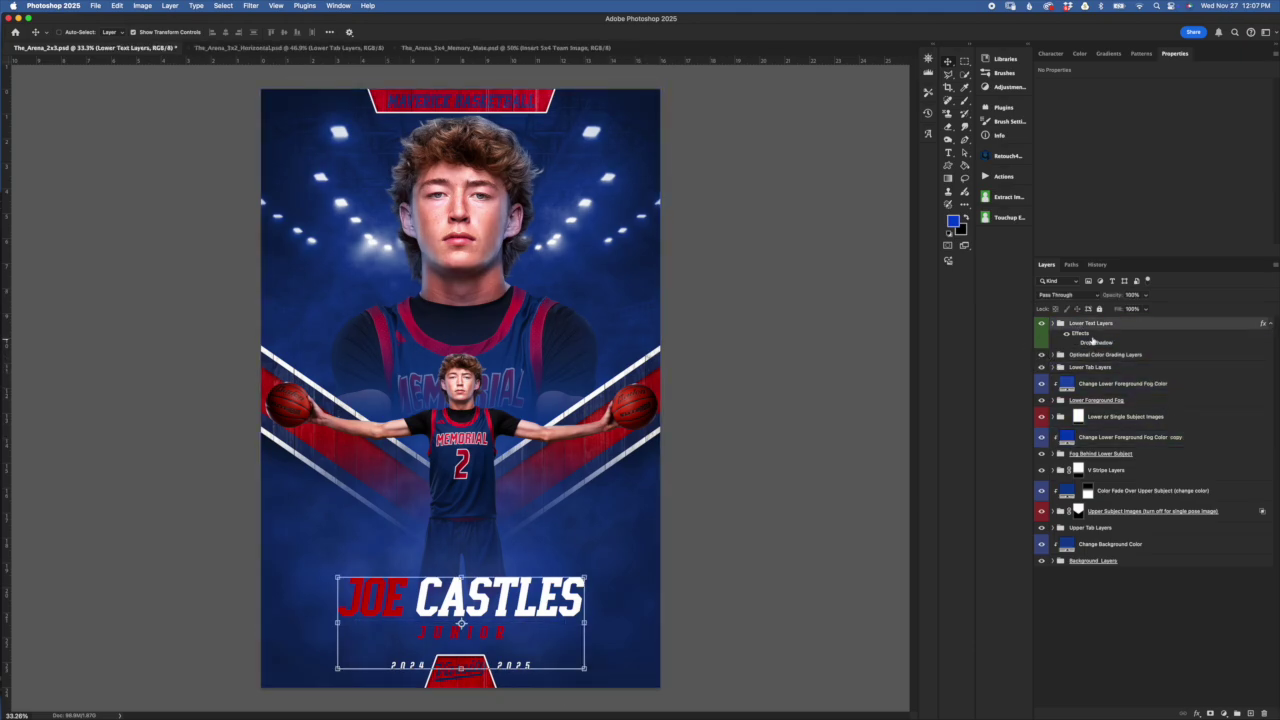
left_click(1054, 323)
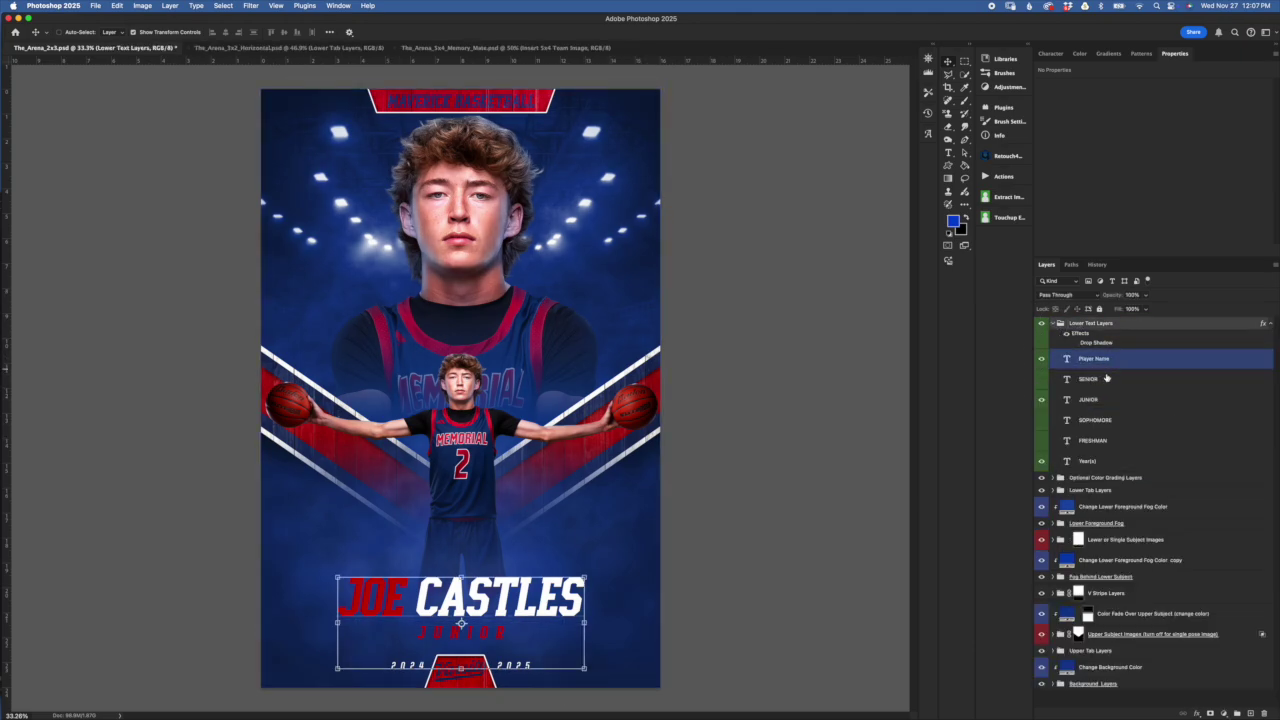
left_click(1152, 362)
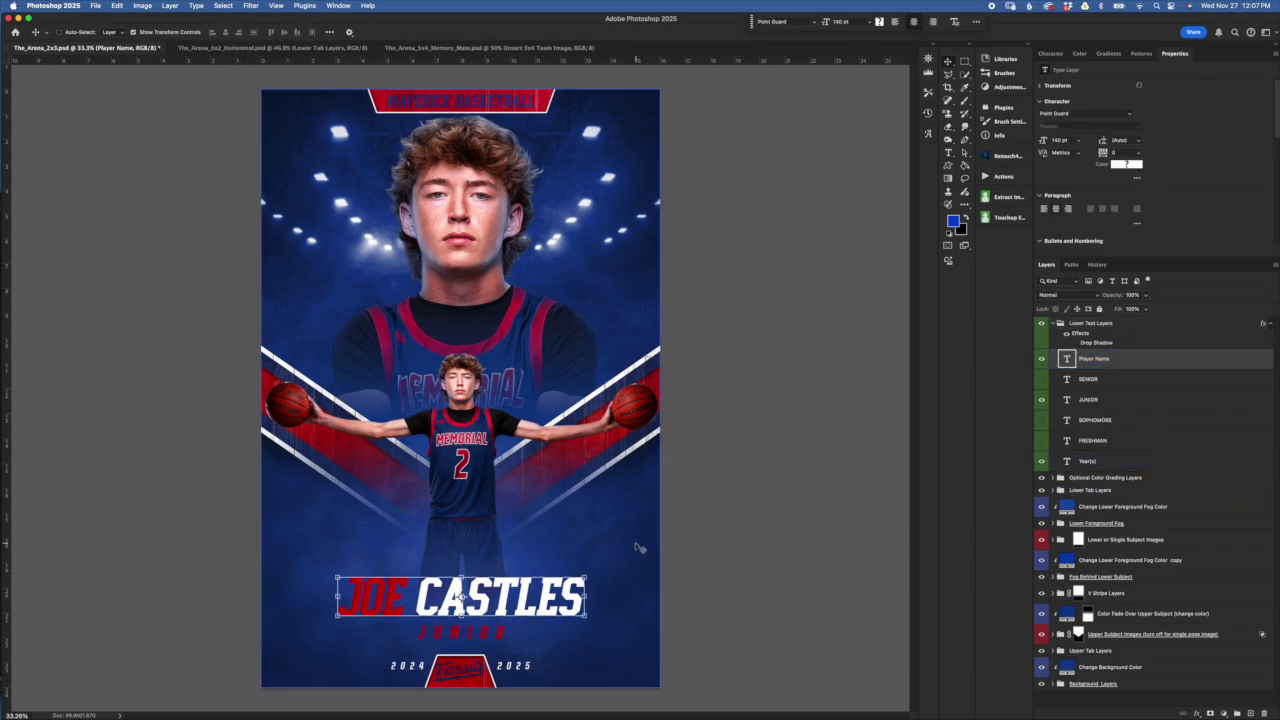
left_click(1051, 54)
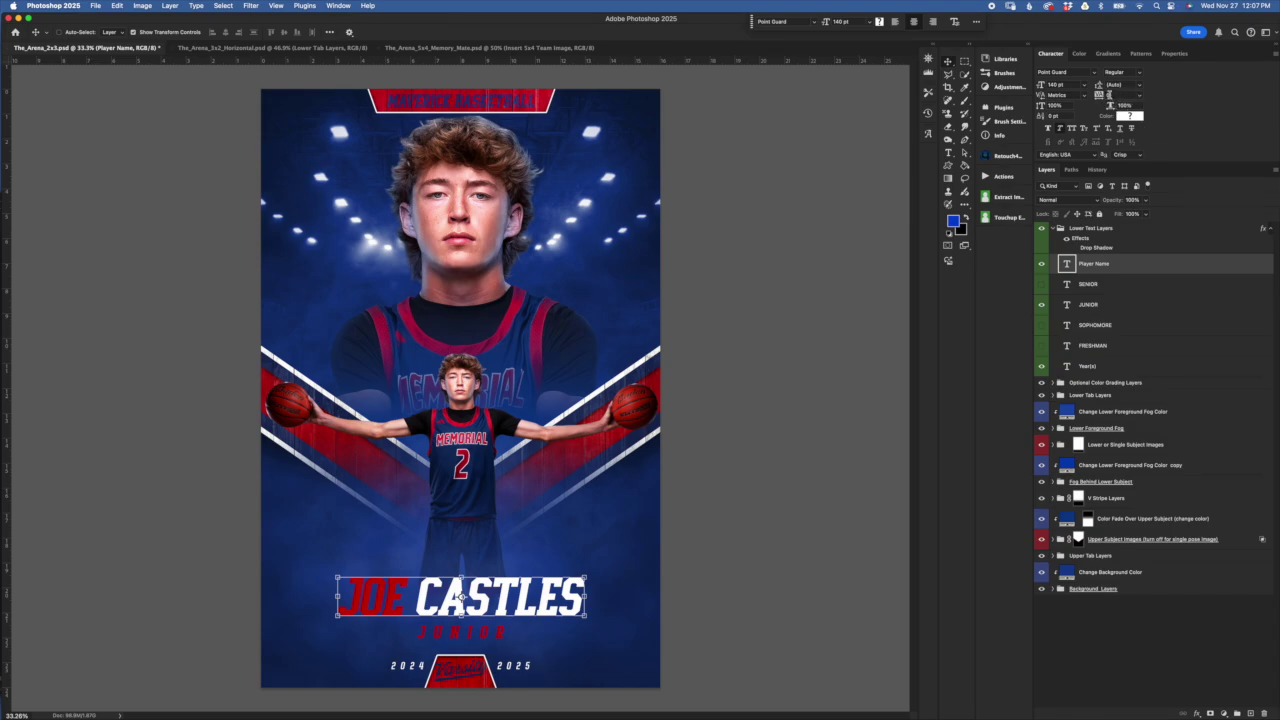
left_click(1066, 86)
Try retyping the player name text, then cancel the edit so the original name remains
left_click(1106, 229)
double_click(1066, 263)
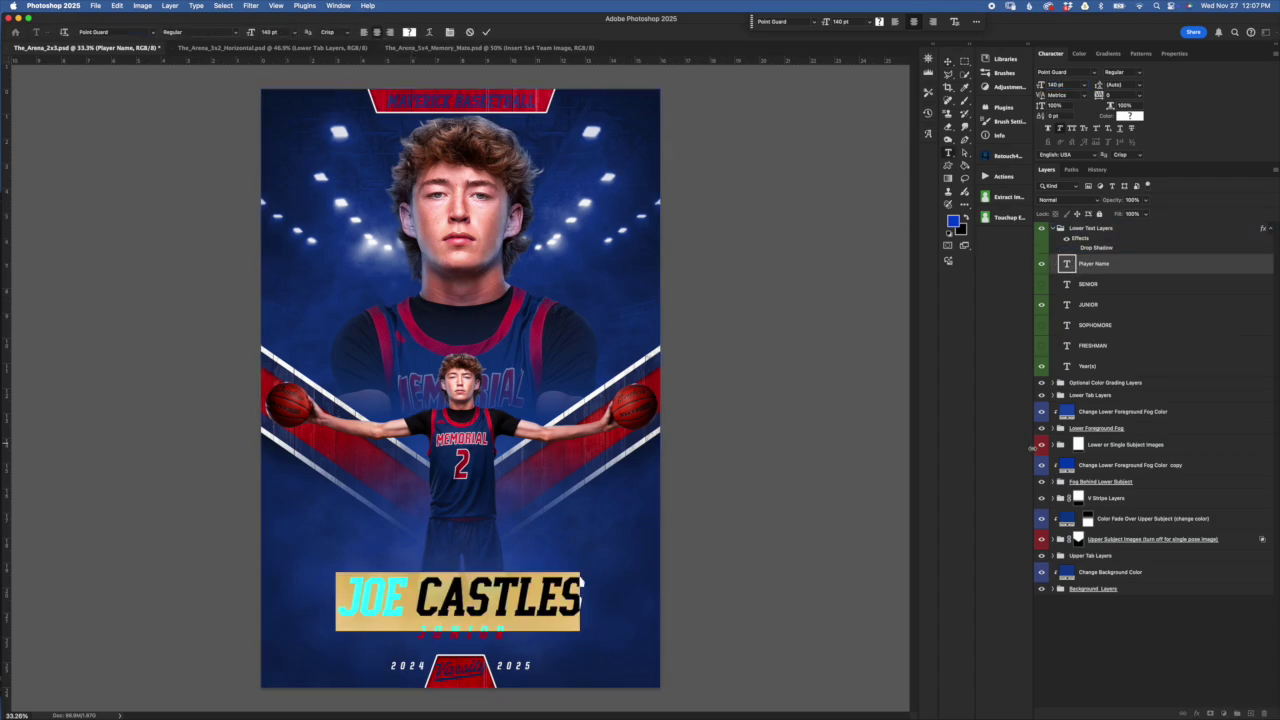
left_click_drag(1148, 263, 1118, 408)
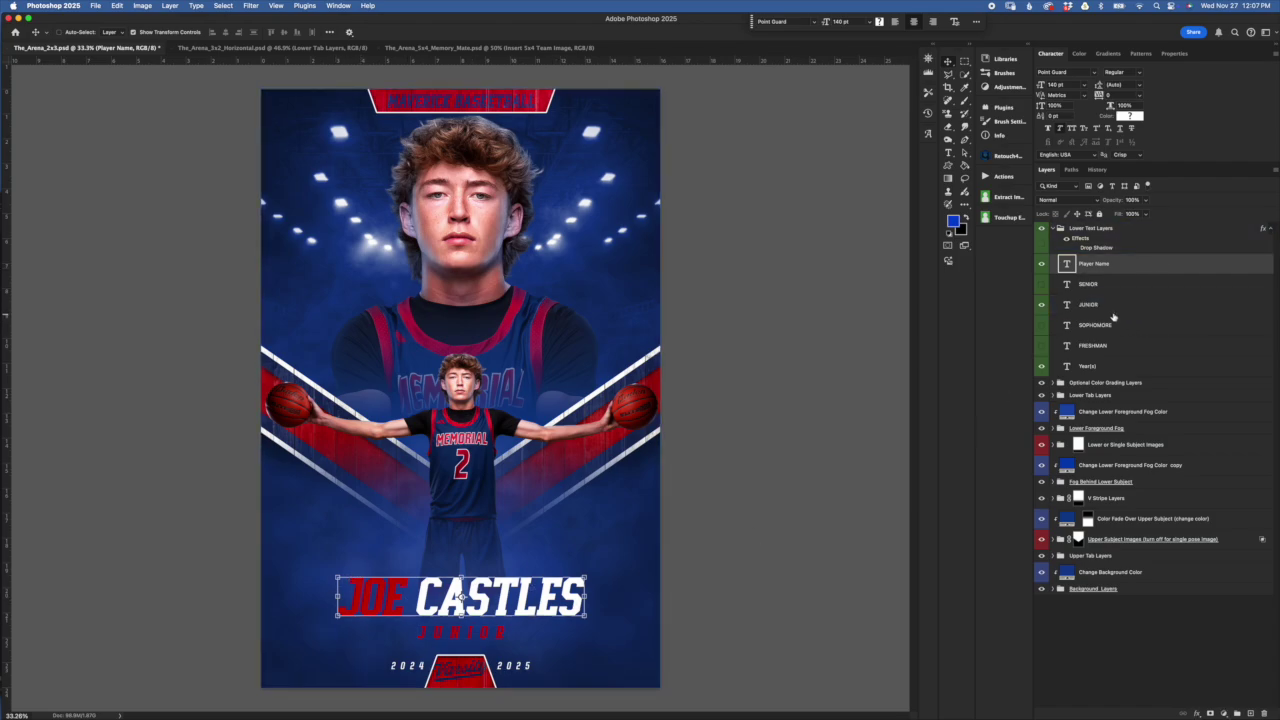
double_click(1067, 264)
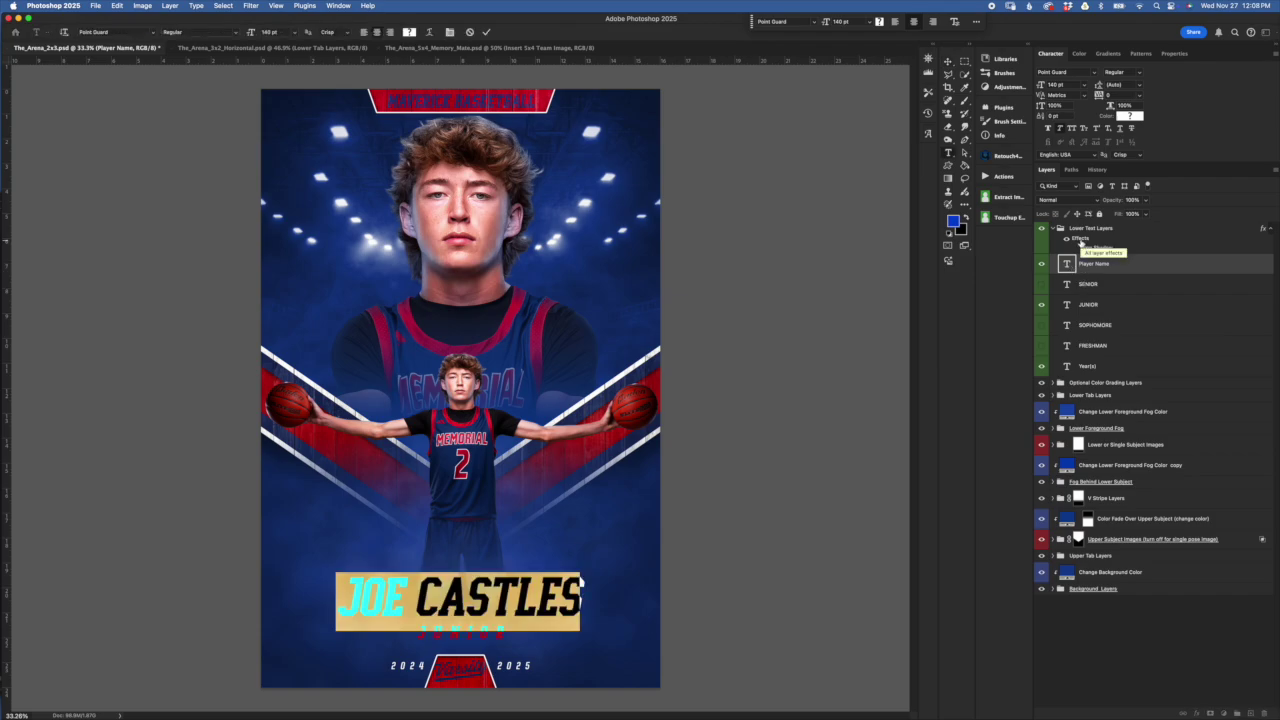
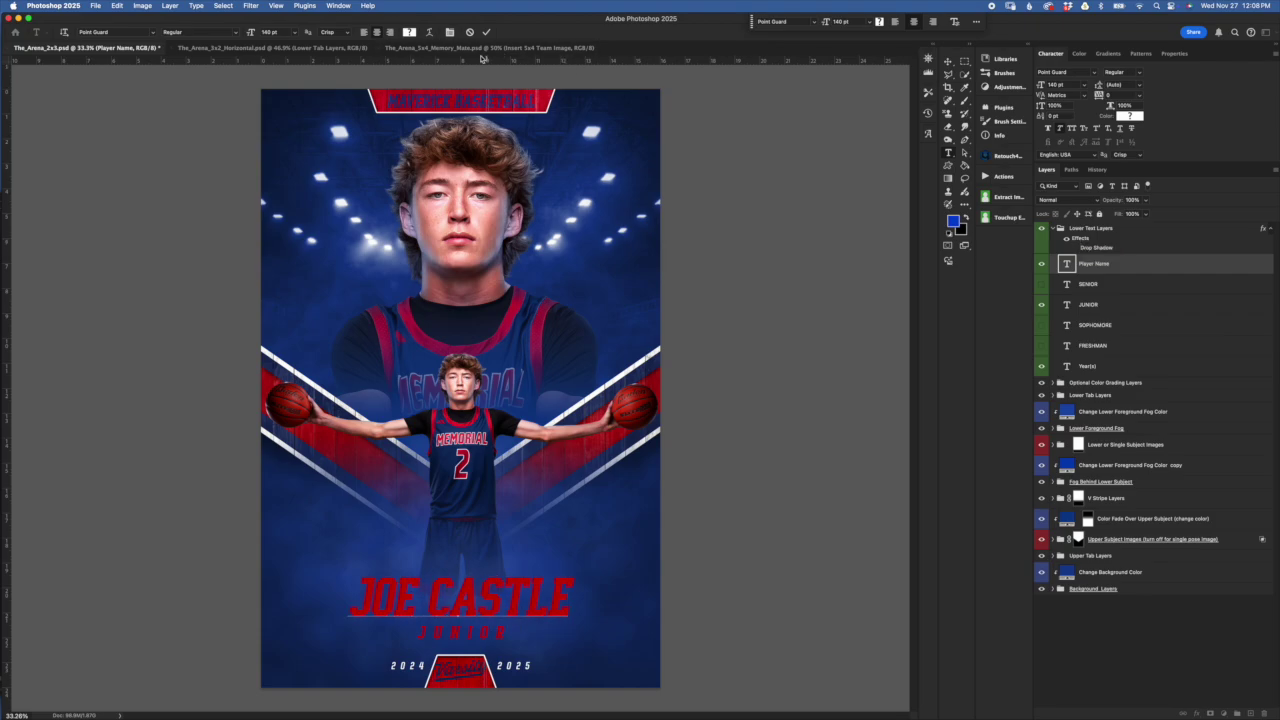
left_click(469, 33)
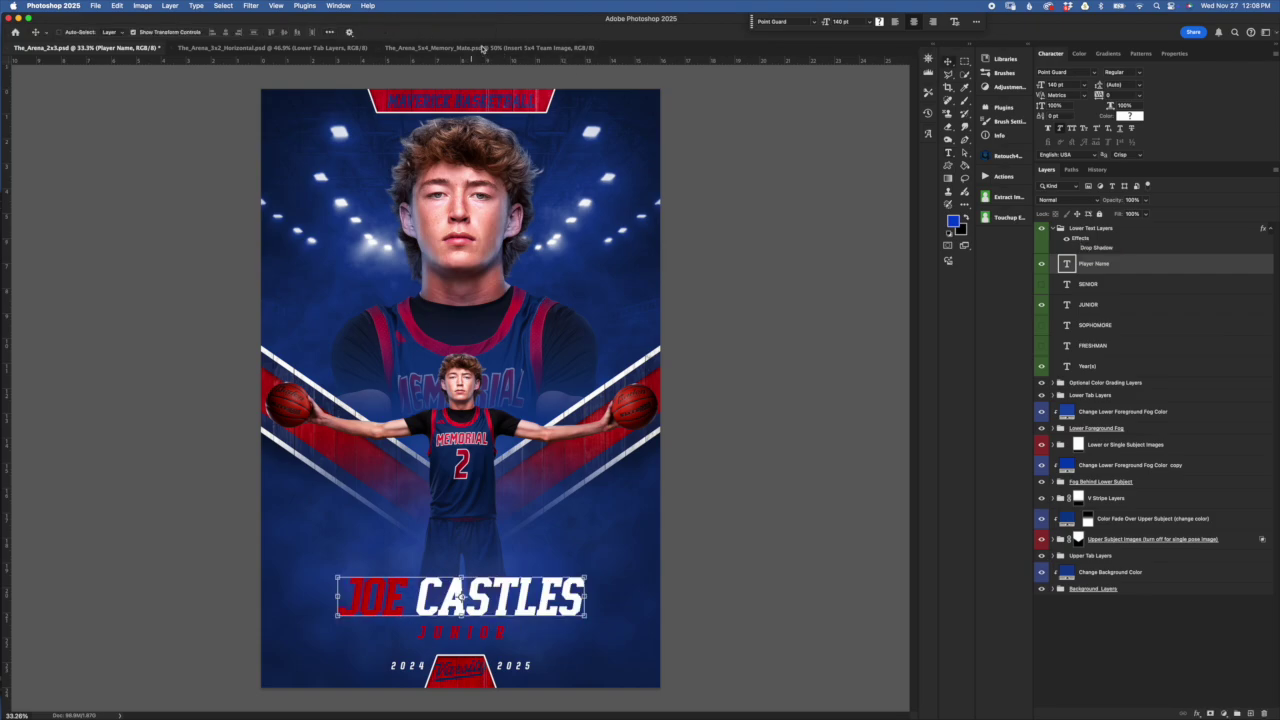
Select only the first name and trial a bright magenta colour, cancelling to keep it red
double_click(1066, 265)
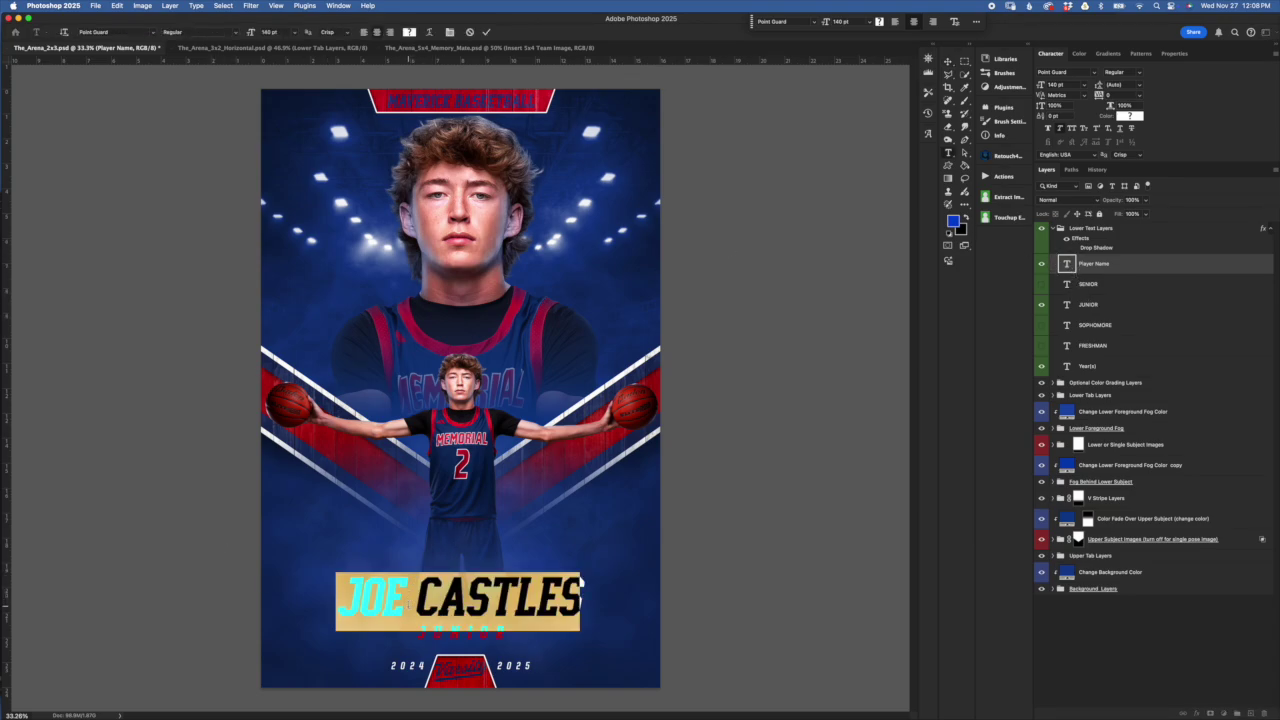
left_click(581, 583)
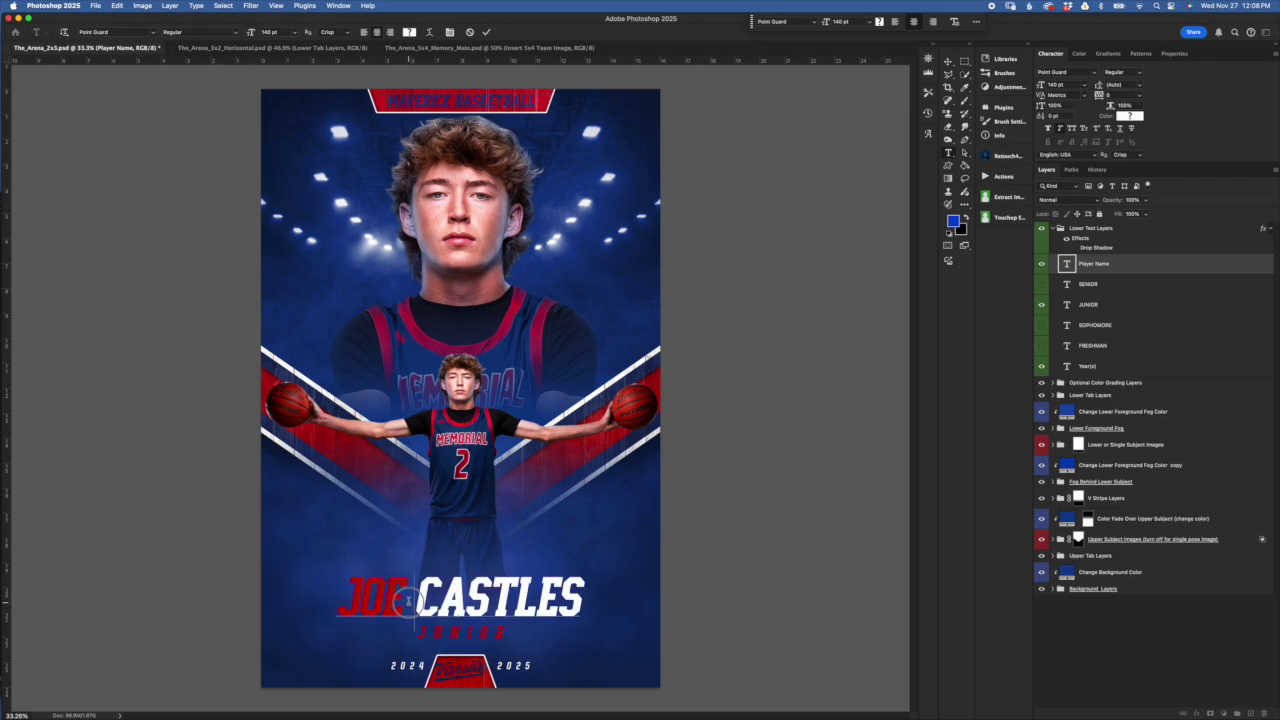
left_click_drag(412, 600, 337, 600)
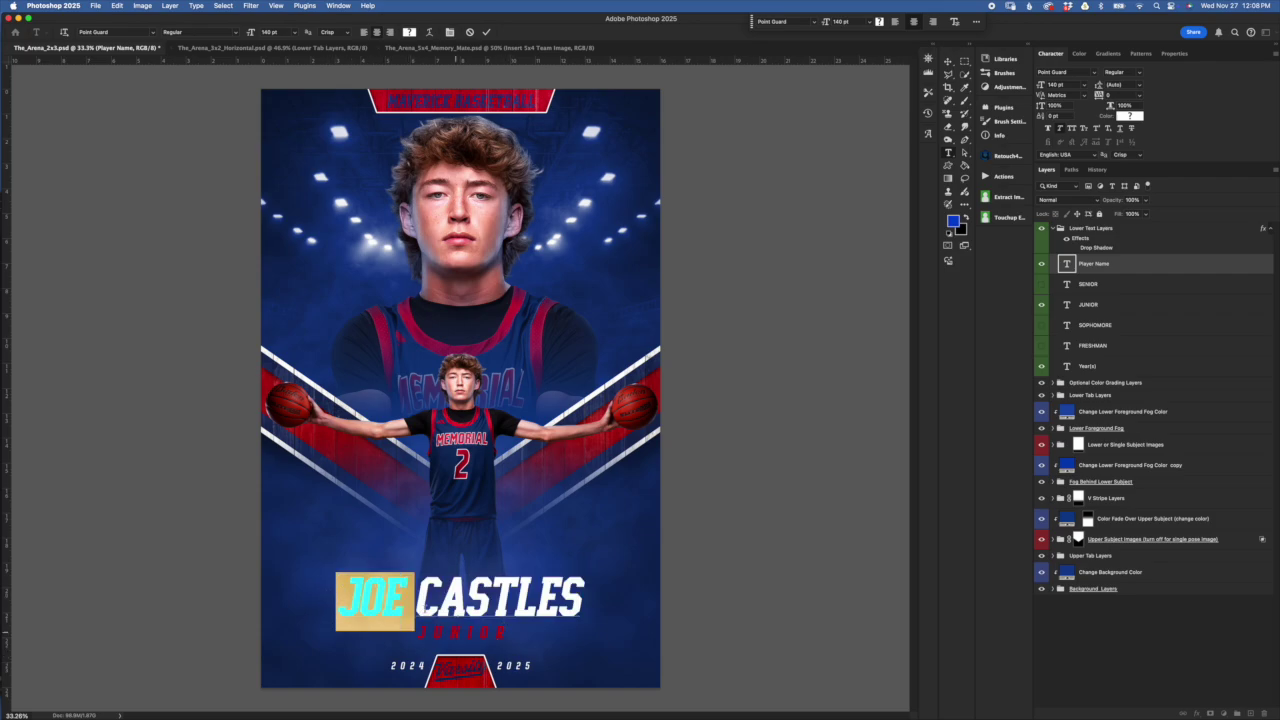
left_click(1130, 116)
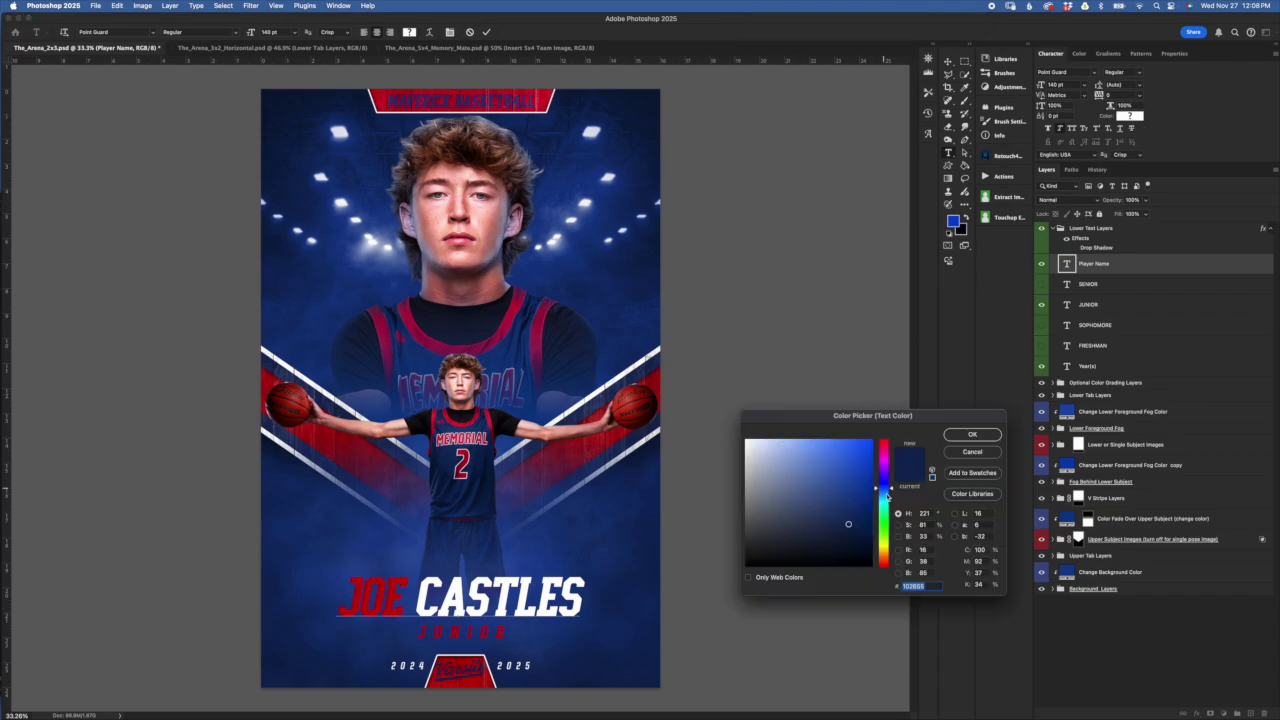
left_click(975, 452)
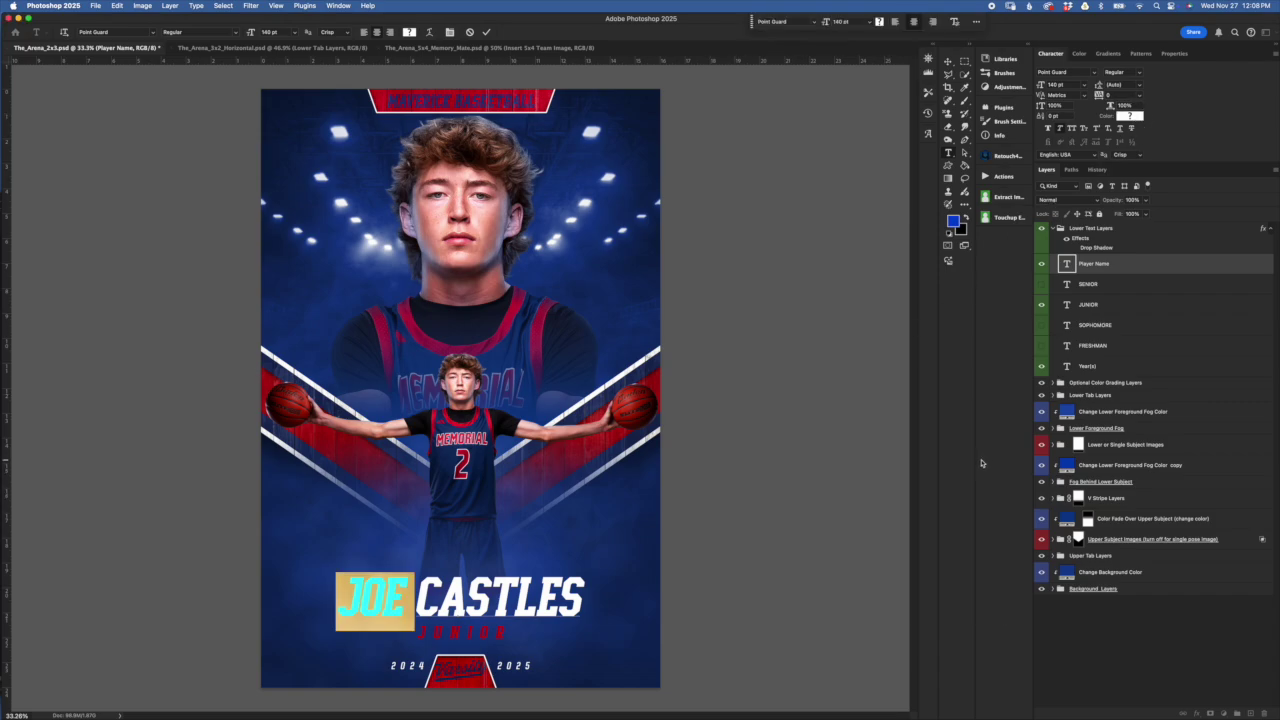
left_click(1133, 118)
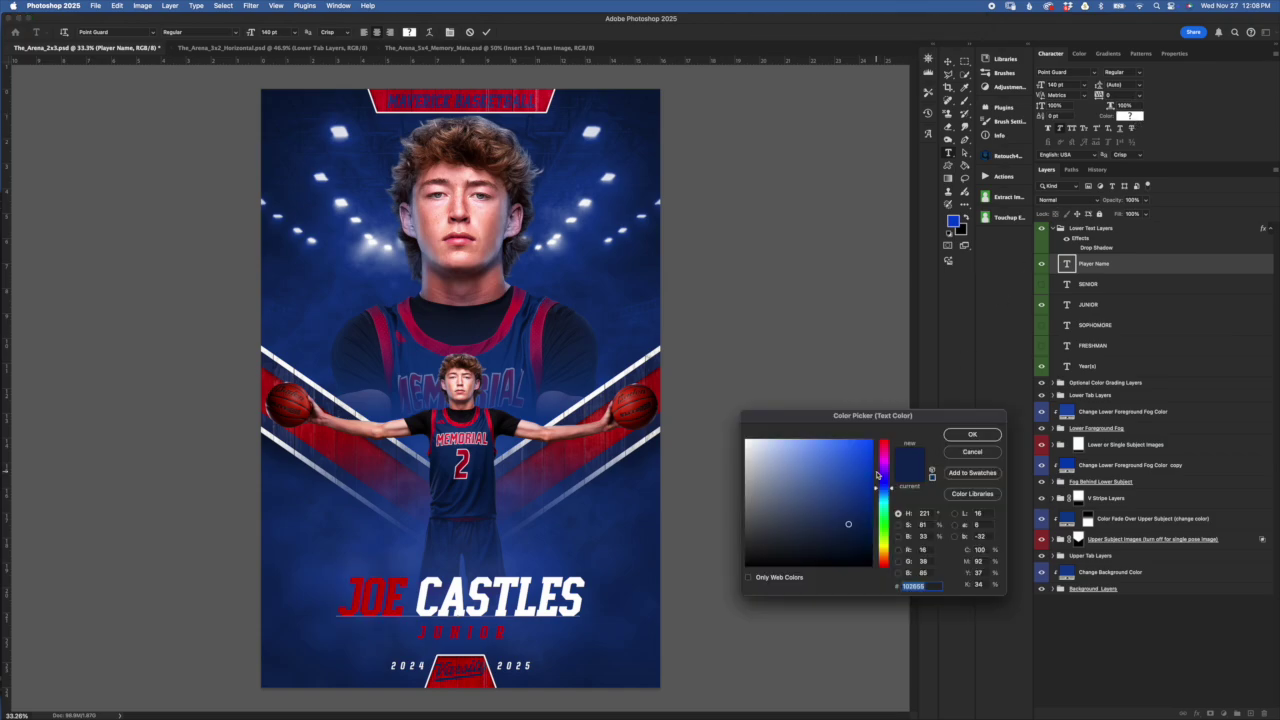
left_click_drag(877, 475, 881, 455)
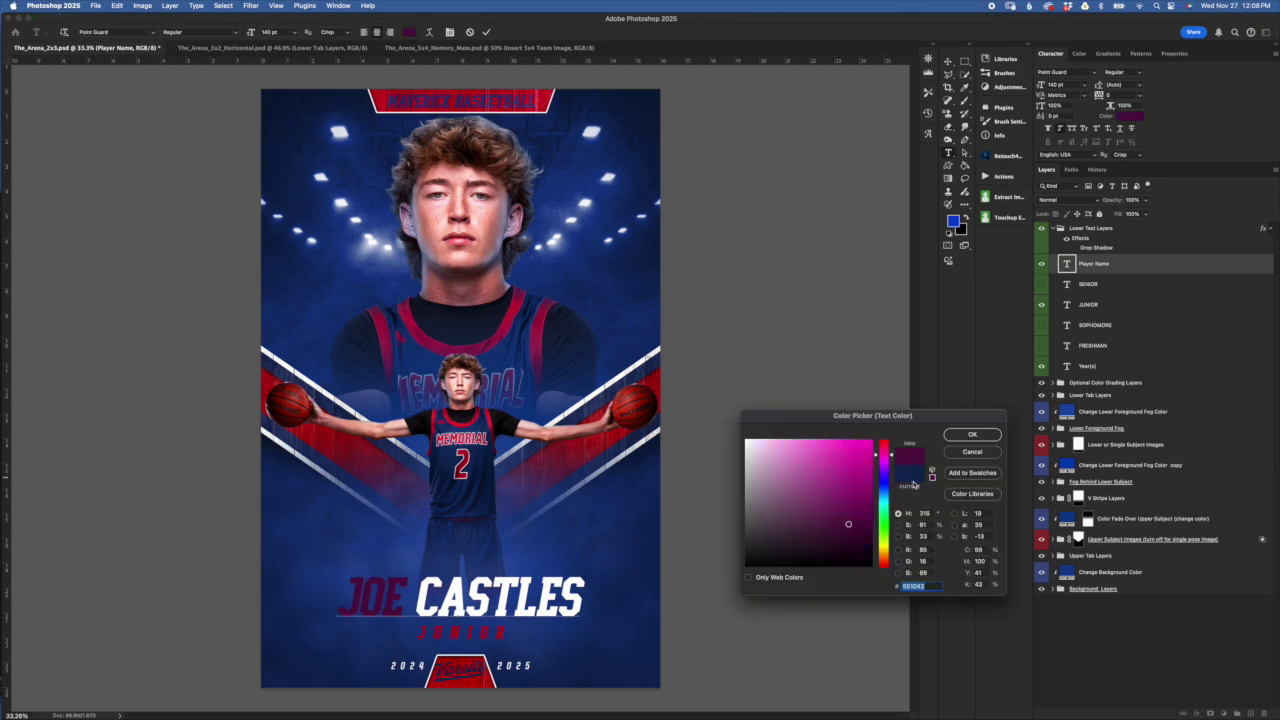
left_click(859, 447)
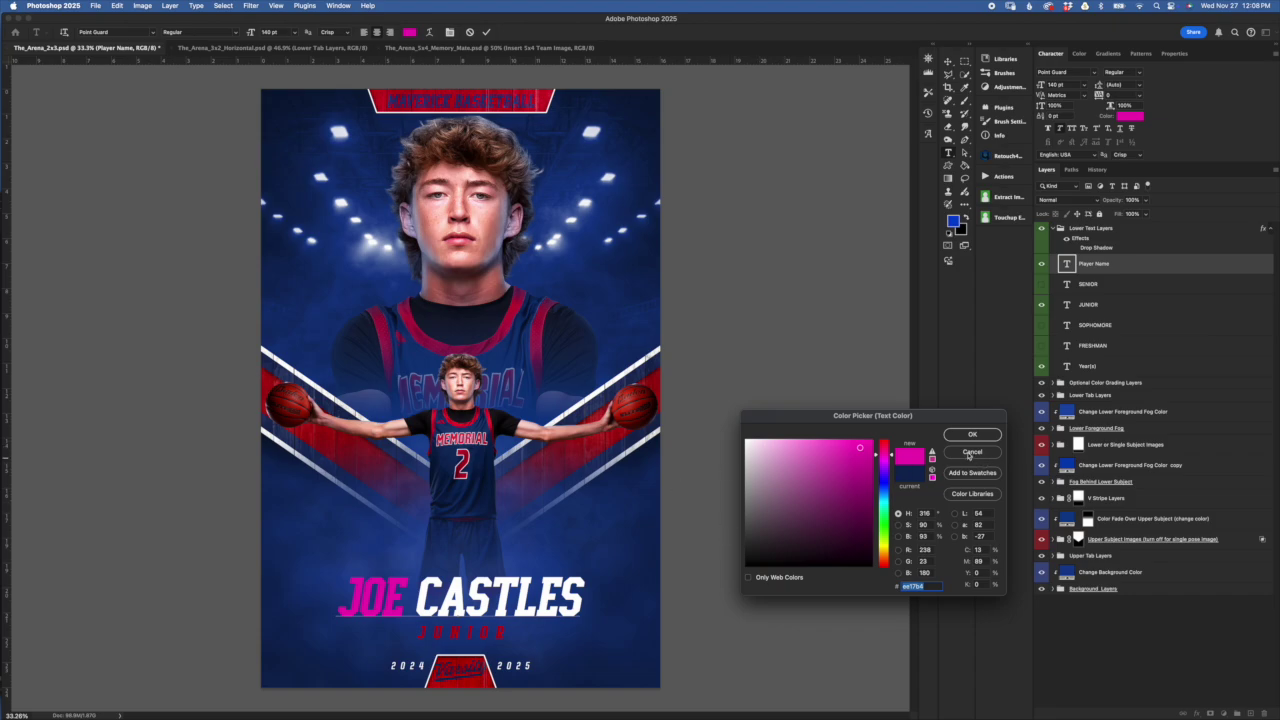
left_click(973, 453)
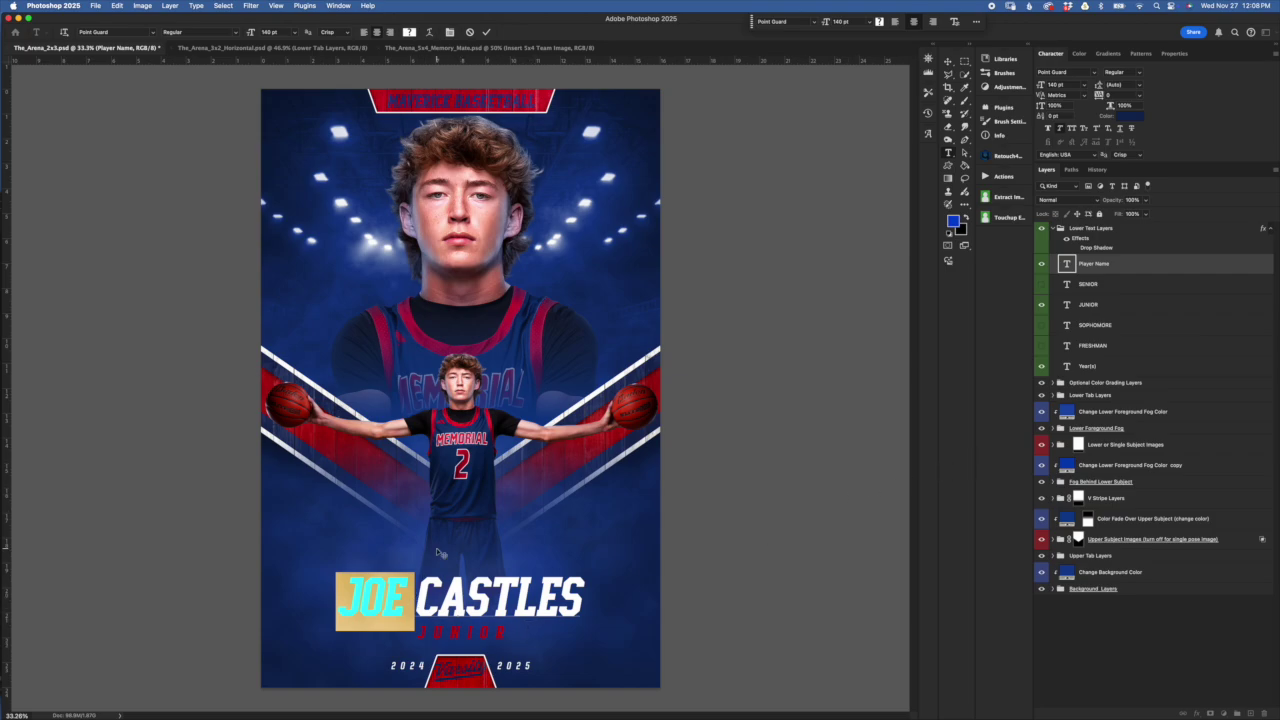
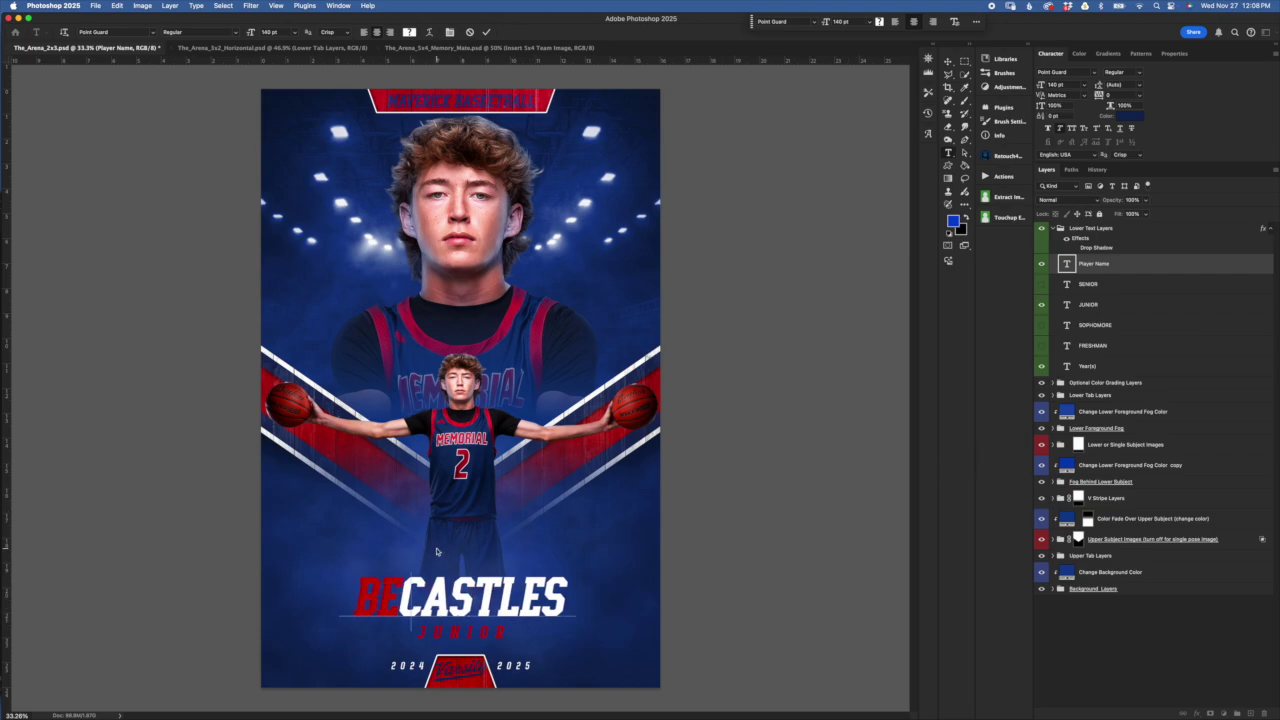
left_click_drag(417, 597, 714, 598)
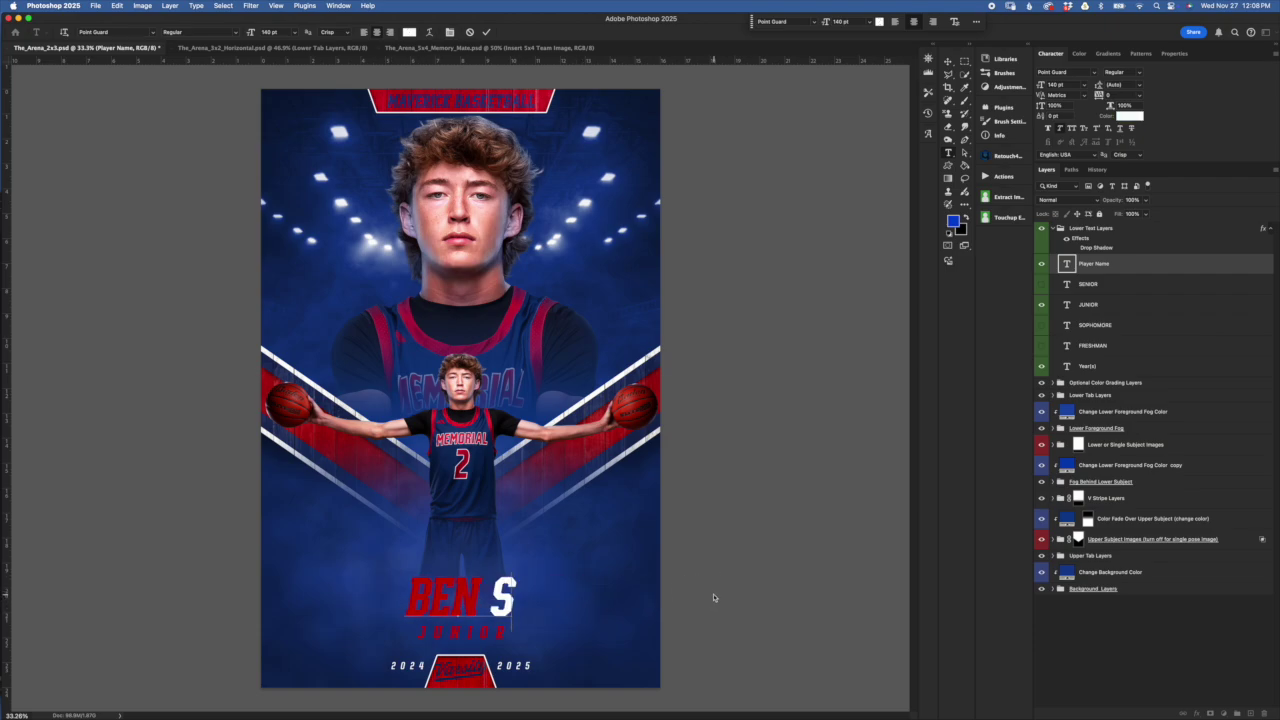
left_click(486, 32)
key("v")
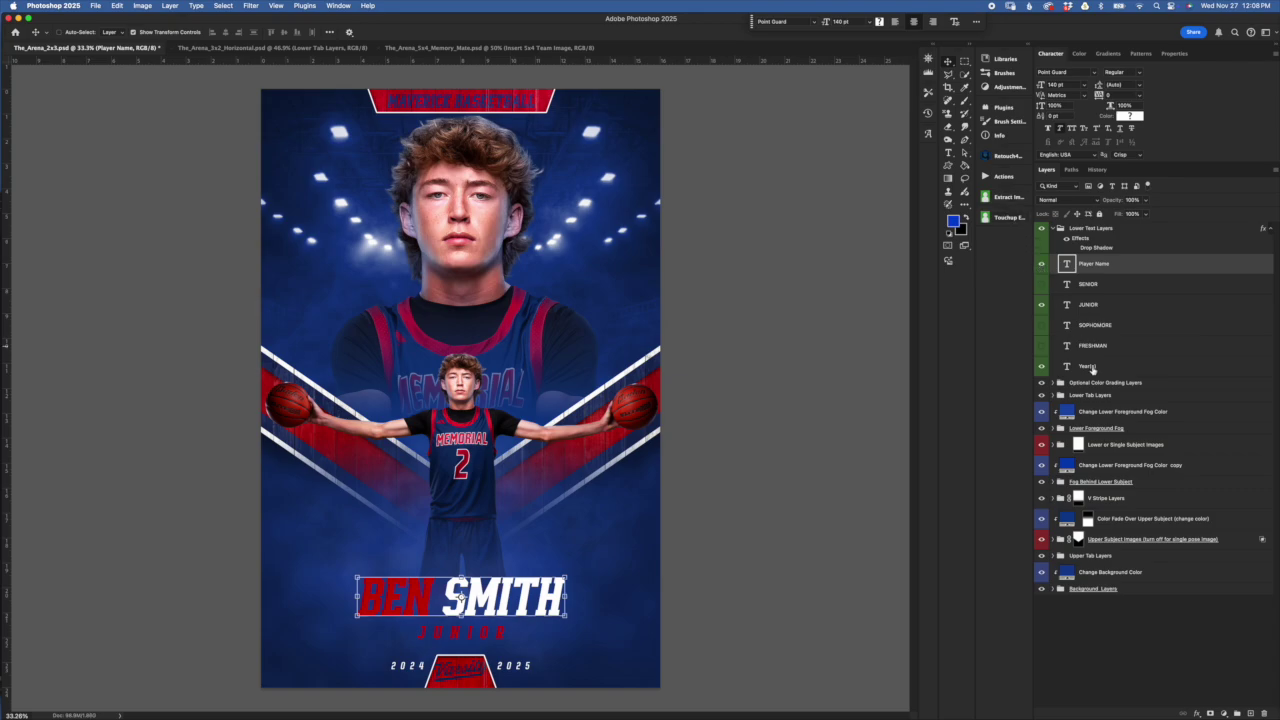
key("super+z")
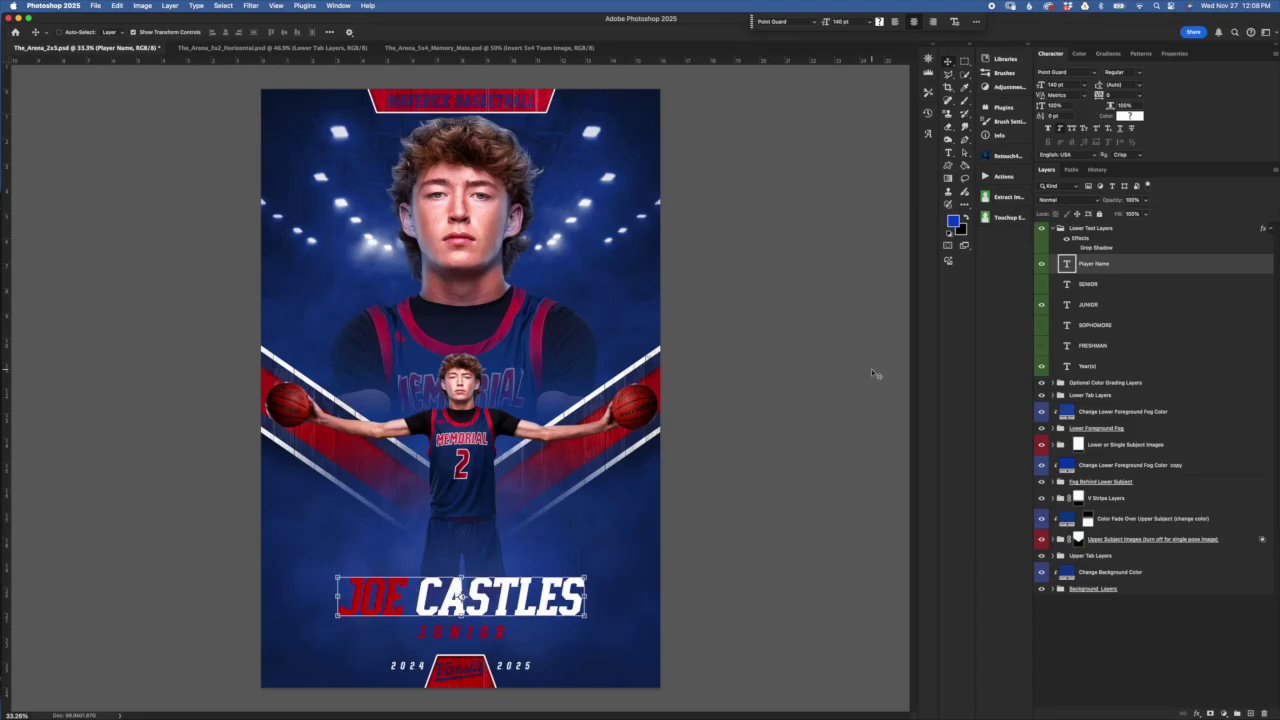
left_click(1130, 117)
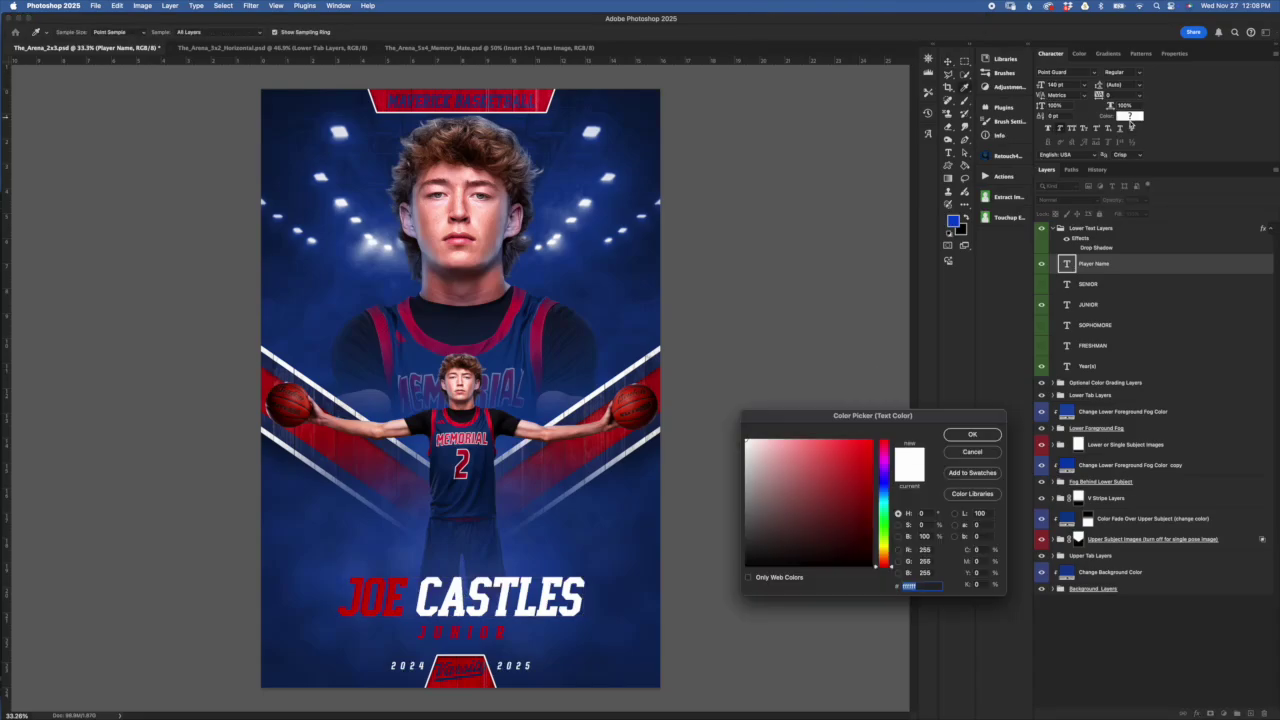
left_click(749, 442)
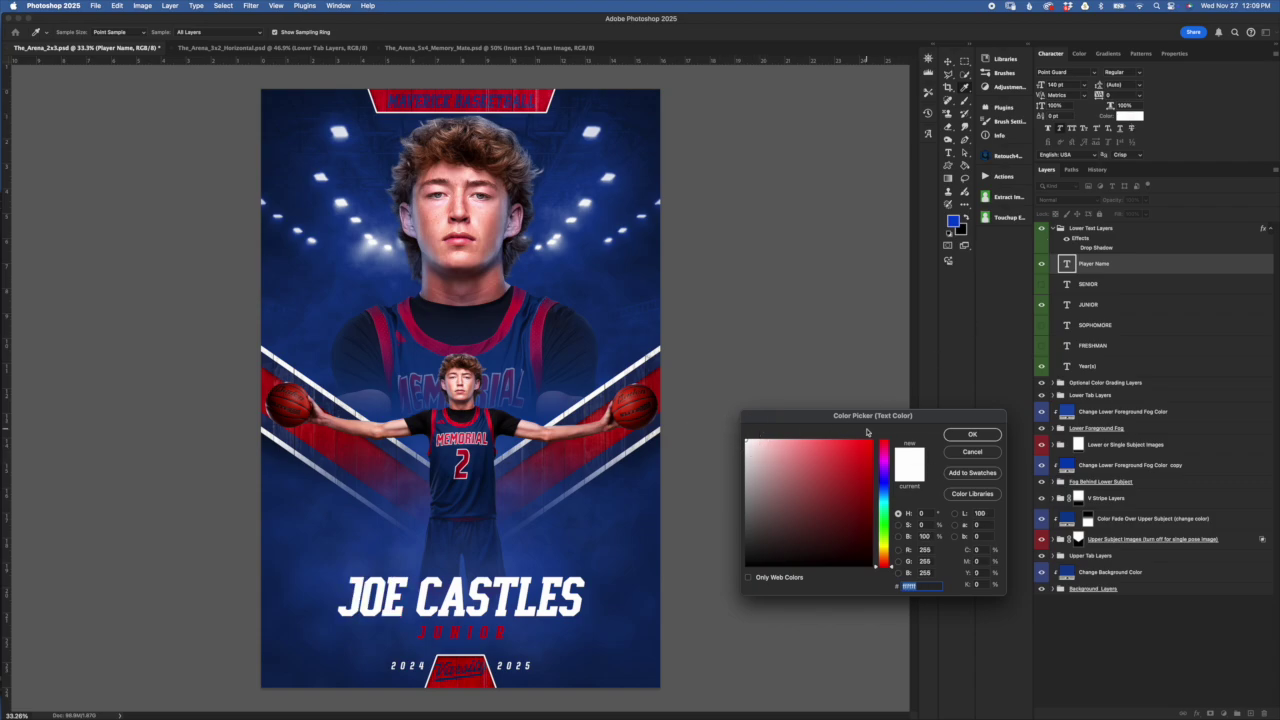
left_click(972, 451)
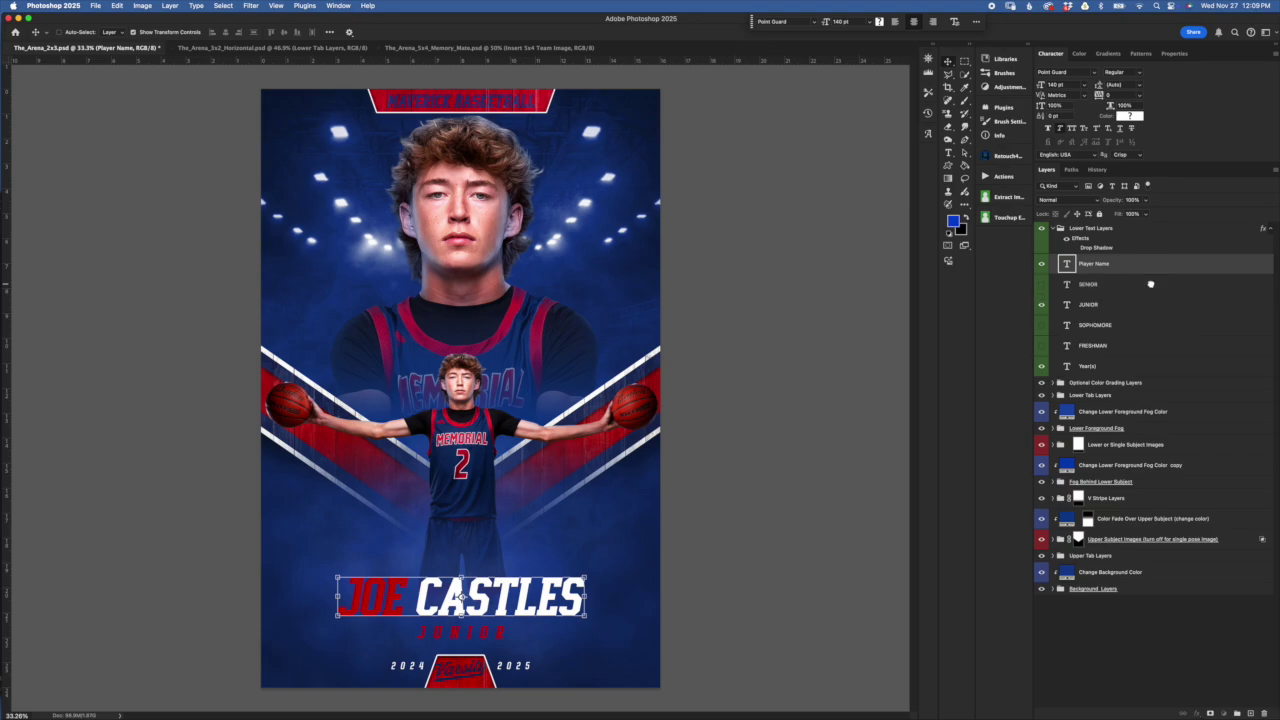
left_click(1150, 304)
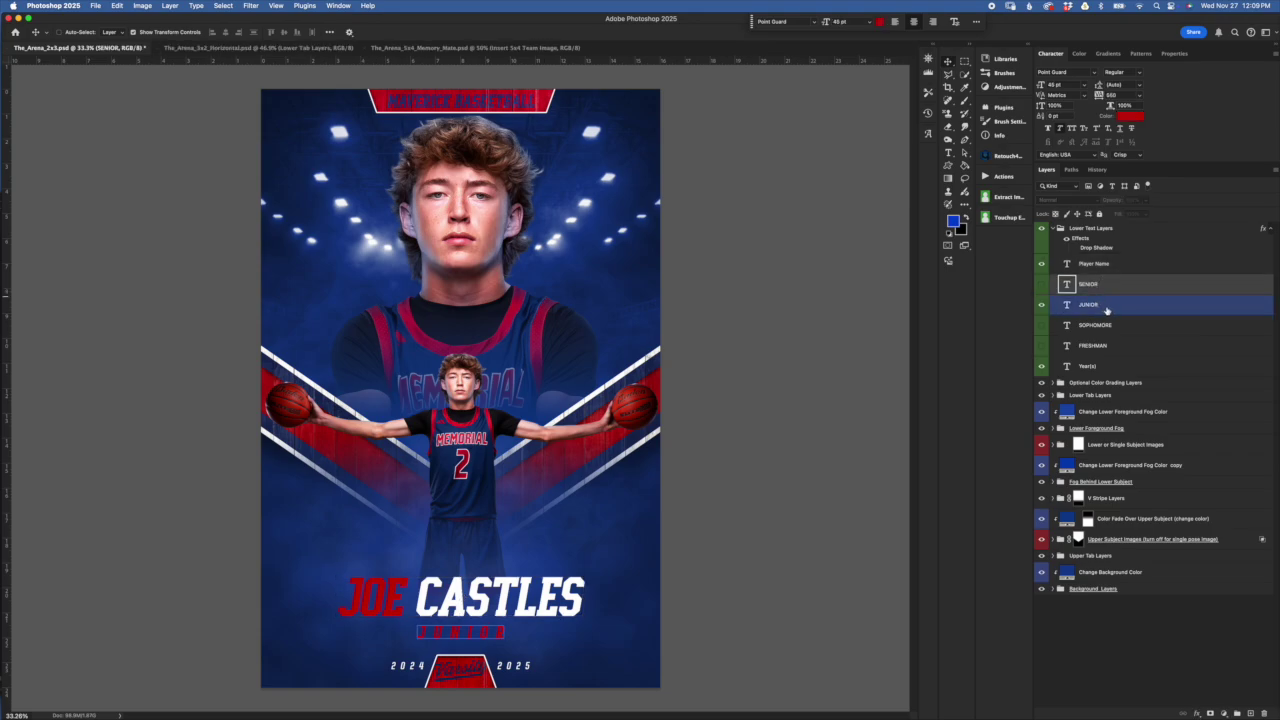
Retype the JUNIOR class year text as SENIOR and commit it
left_click(1128, 325)
left_click(1130, 346)
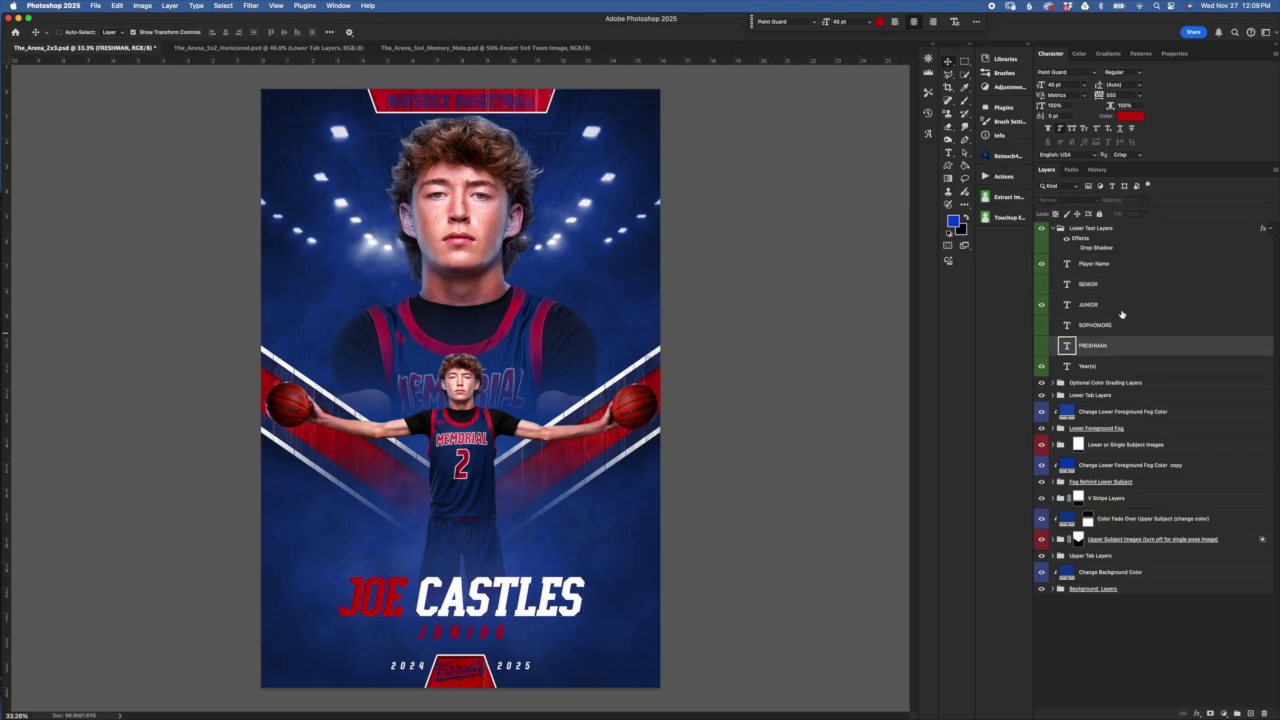
left_click(1118, 305)
left_click(1042, 305)
left_click(1041, 305)
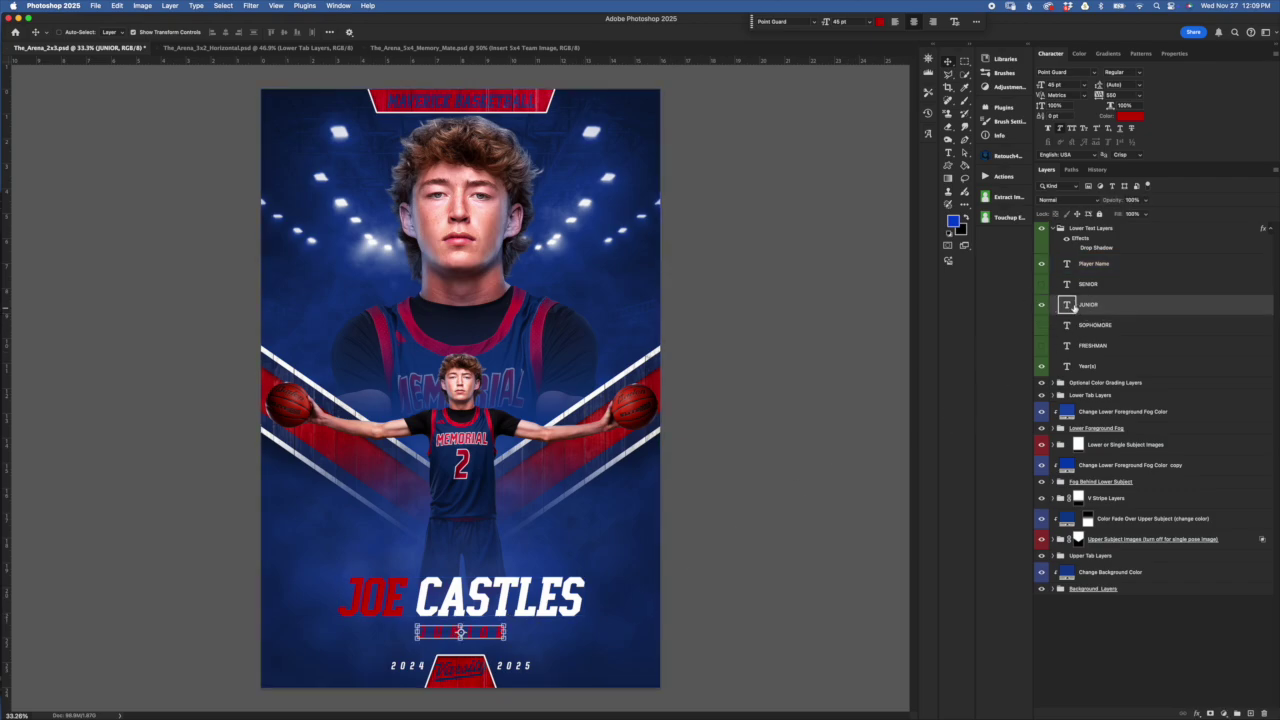
double_click(1068, 305)
type("SENIOR")
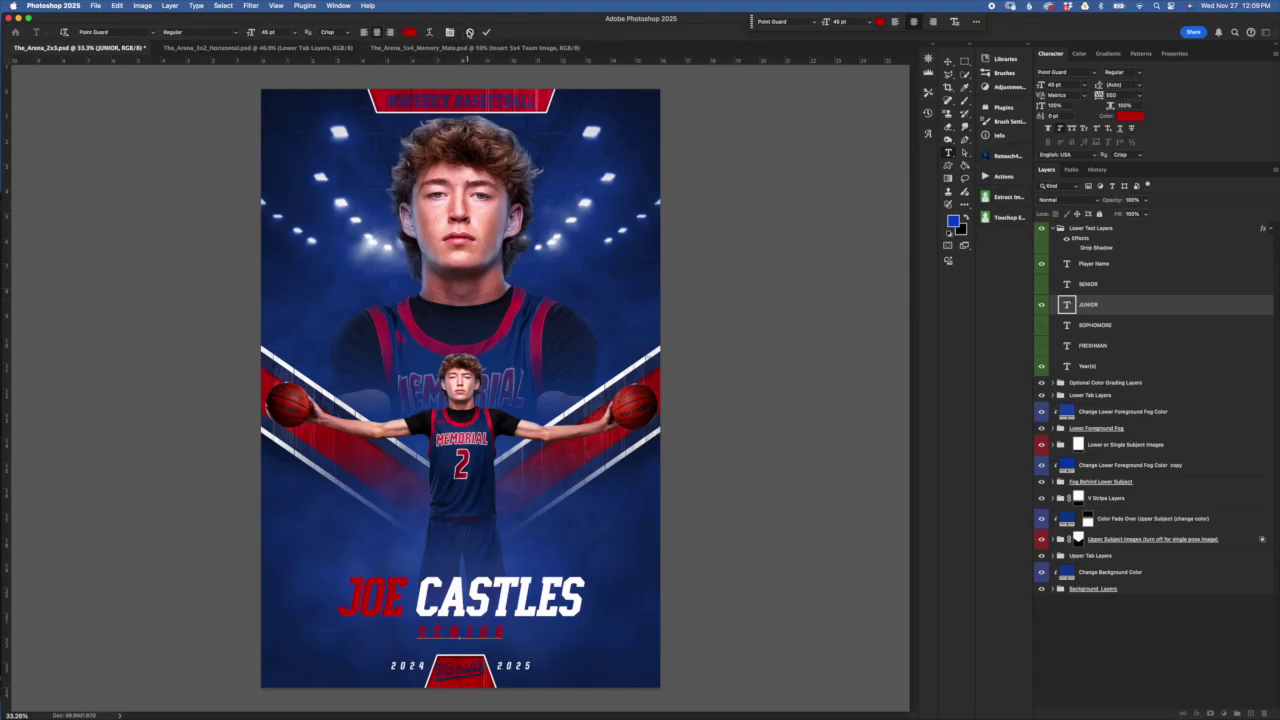
key("Escape")
key("v")
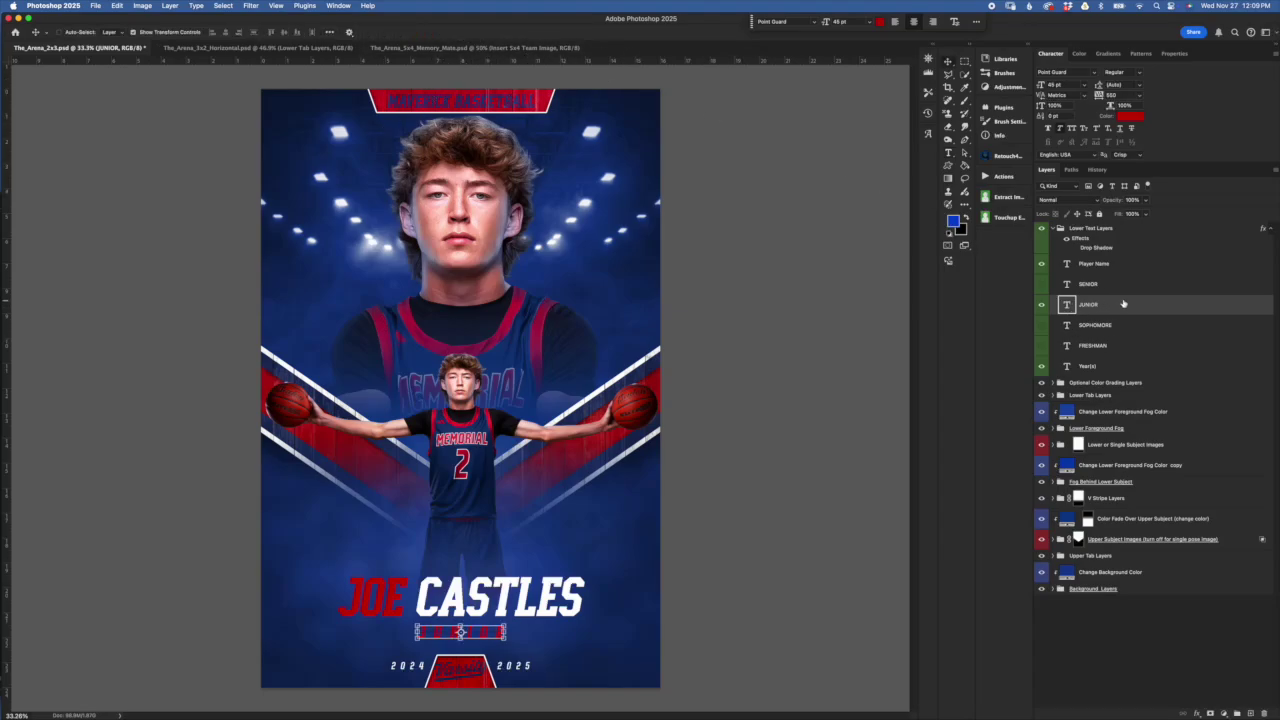
Show the SENIOR label layer in place of JUNIOR and open its text for editing
left_click(1041, 304)
left_click(1041, 284)
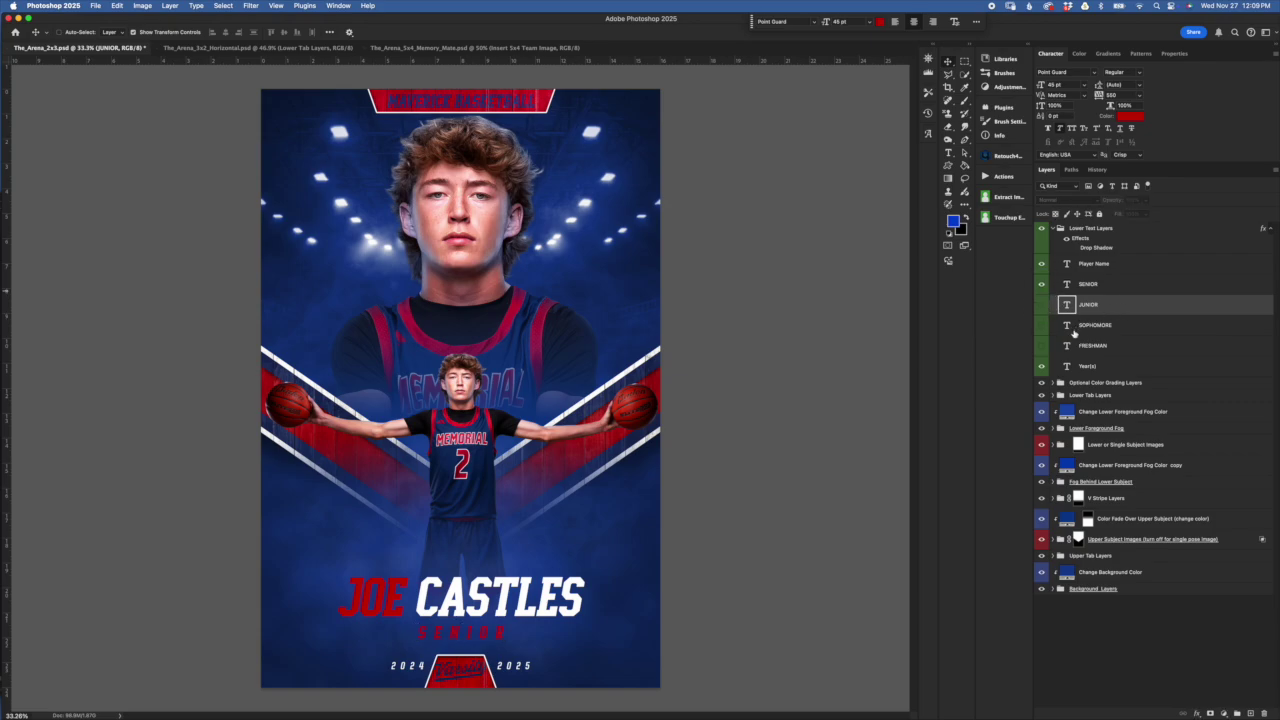
left_click(1041, 284)
left_click(1127, 287)
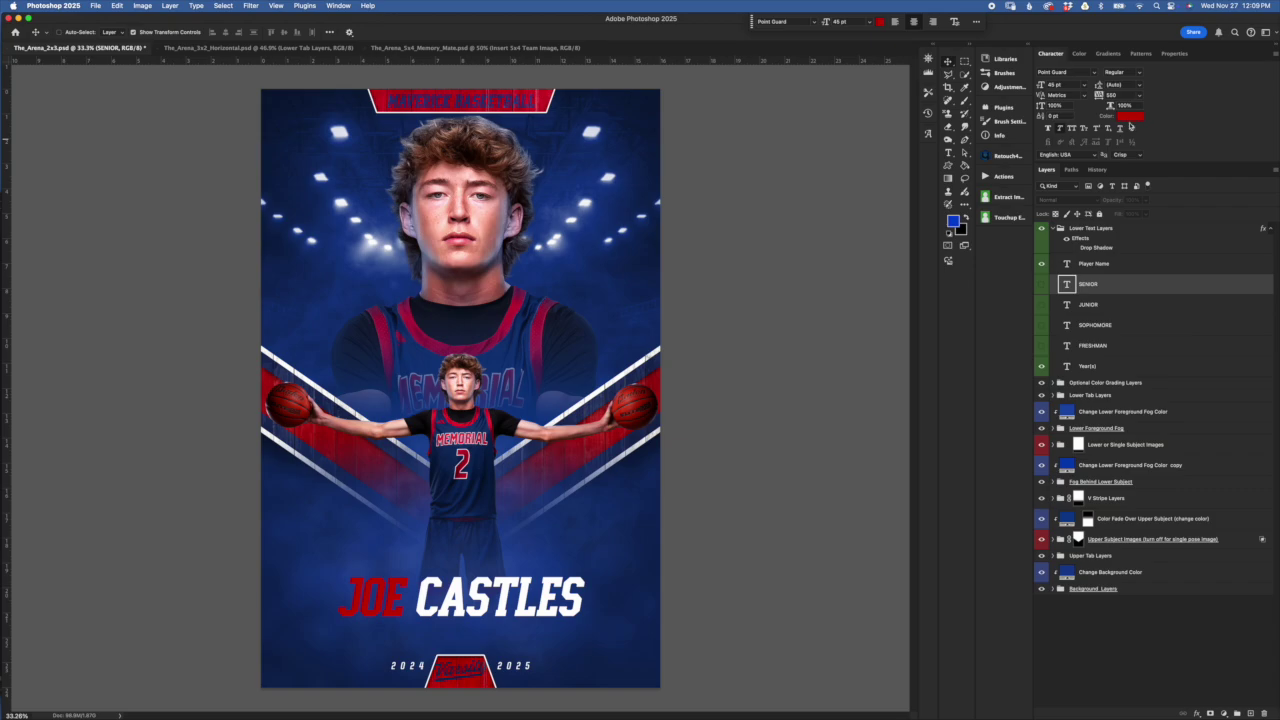
double_click(1068, 285)
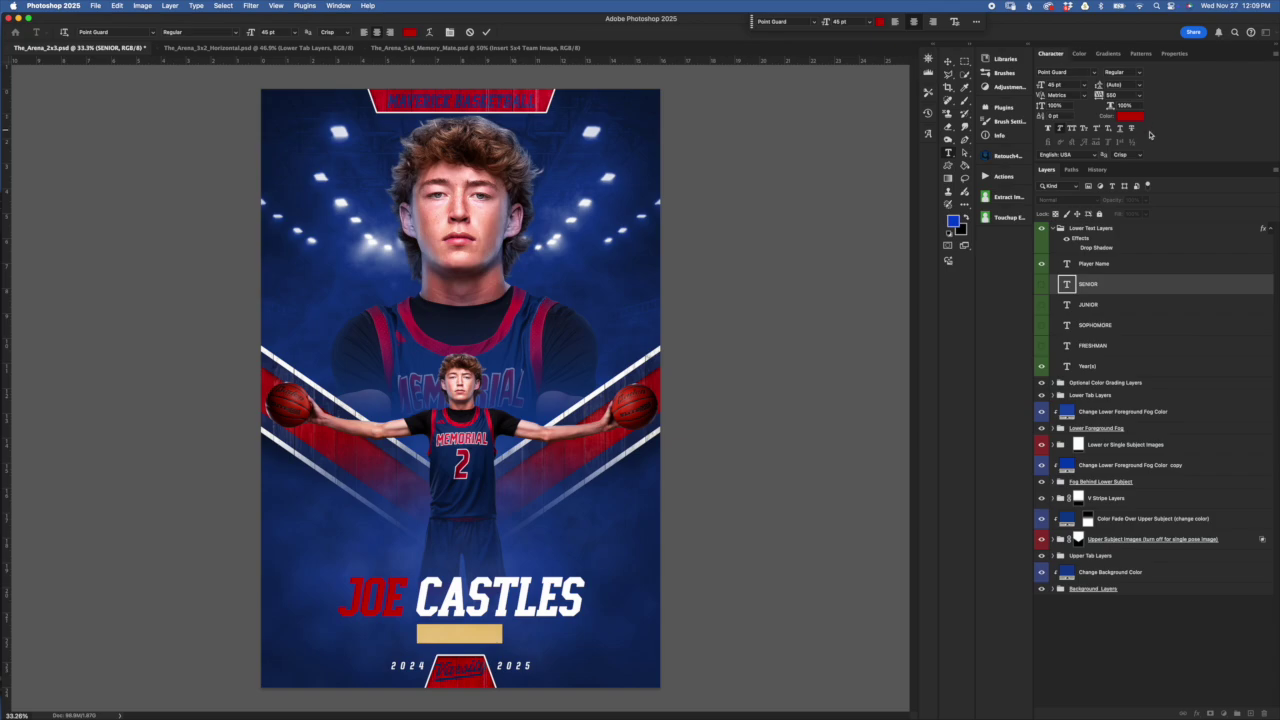
mouse_move(1145, 366)
left_mouse_down()
mouse_move(1245, 449)
mouse_move(1200, 440)
mouse_move(1150, 380)
mouse_move(1150, 405)
mouse_move(1150, 390)
left_mouse_up()
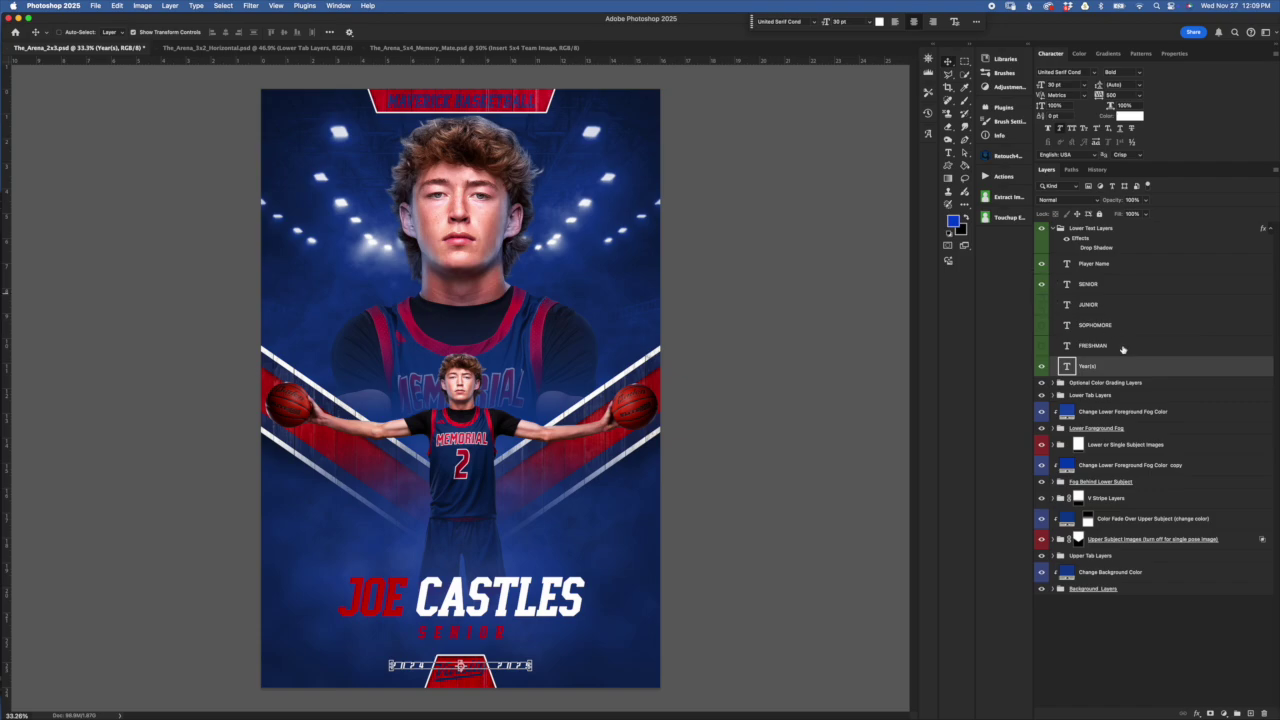
Change the year line to 2025 and move it up just beneath the SENIOR label
double_click(1067, 366)
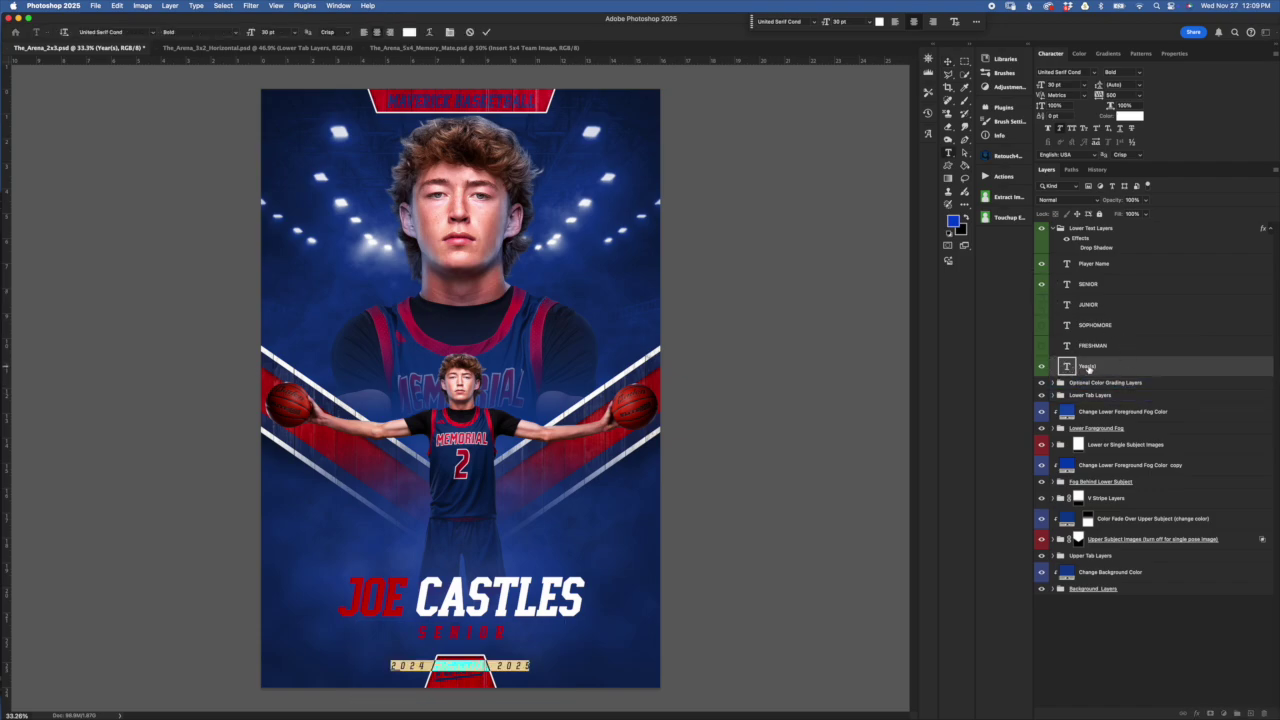
type("2025")
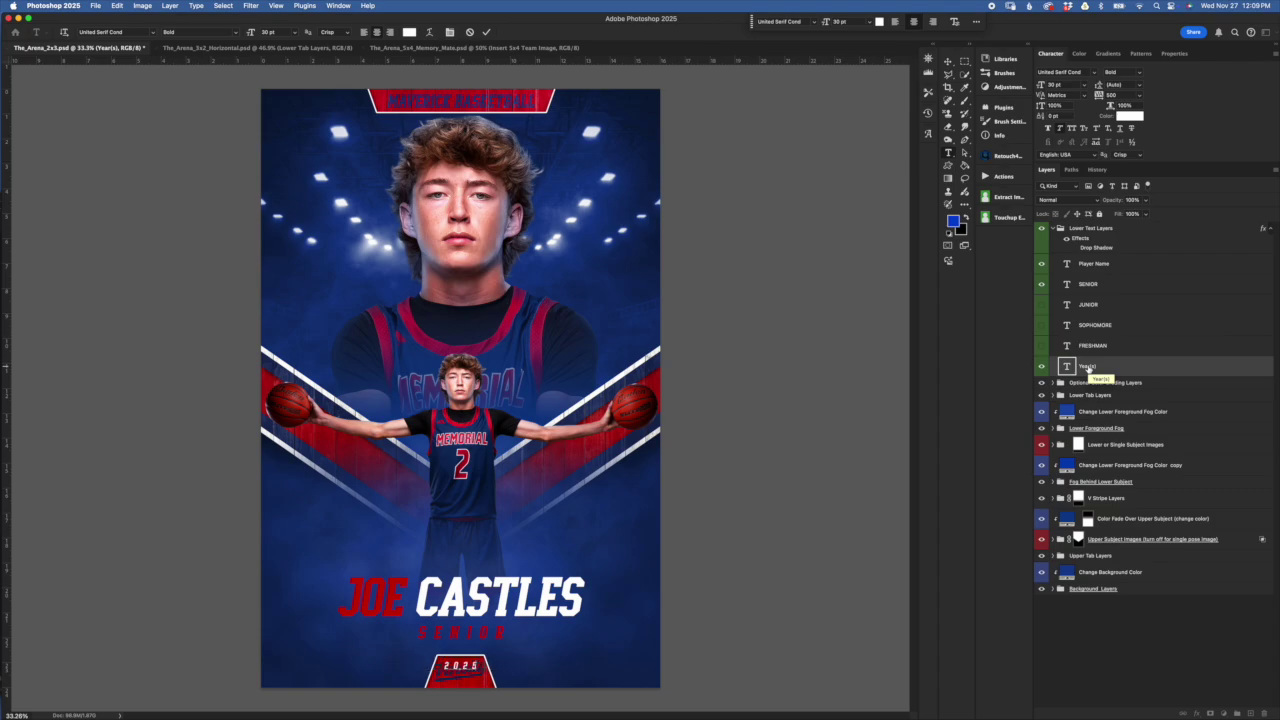
left_click(487, 33)
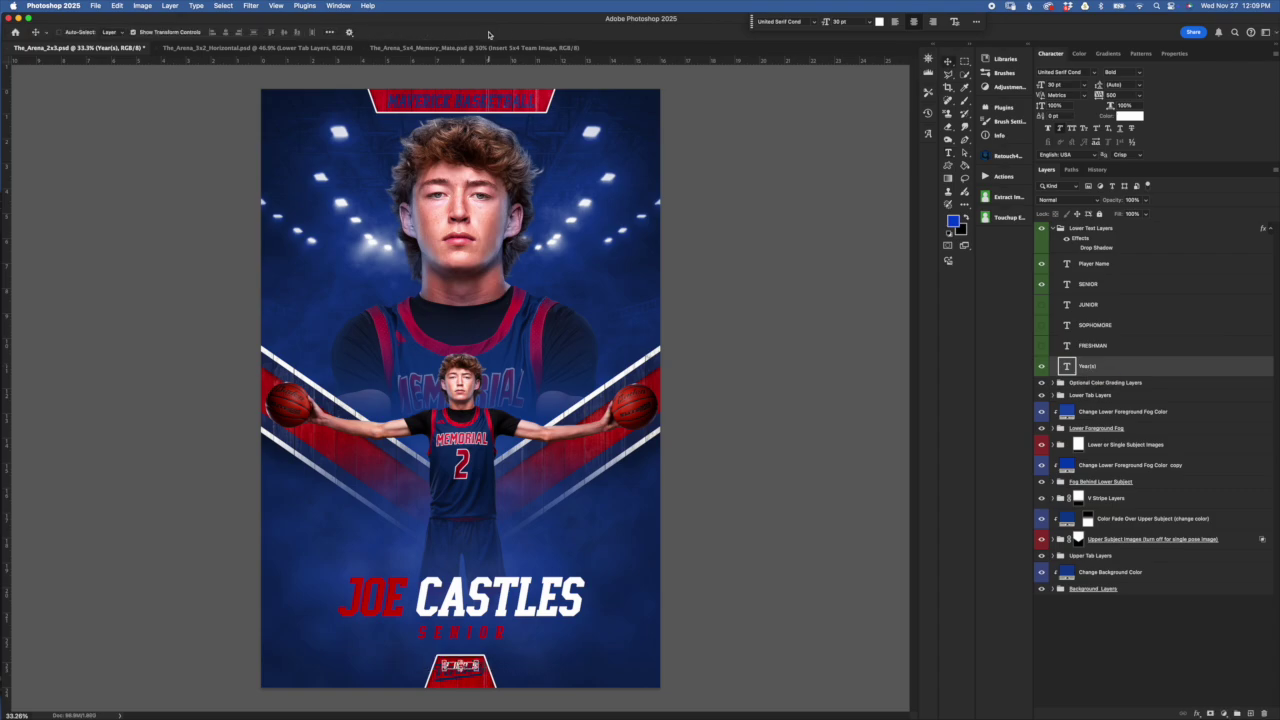
key("super+t")
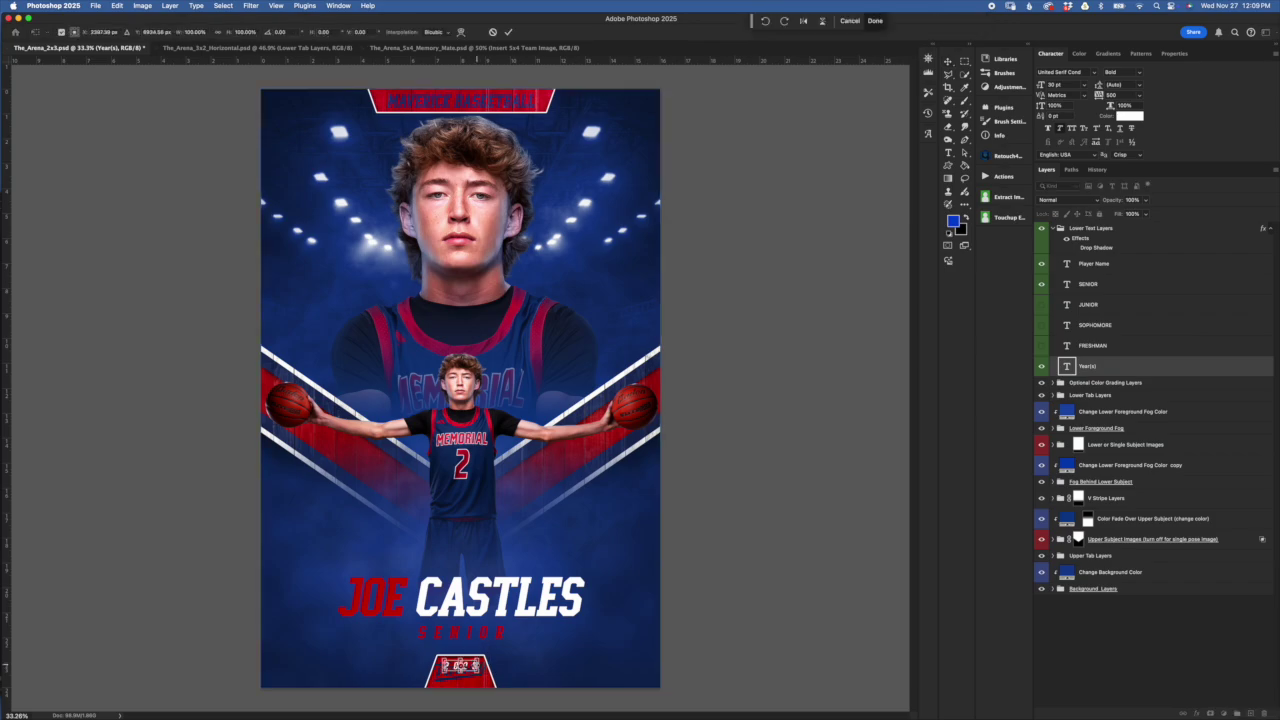
left_click_drag(478, 650, 478, 628)
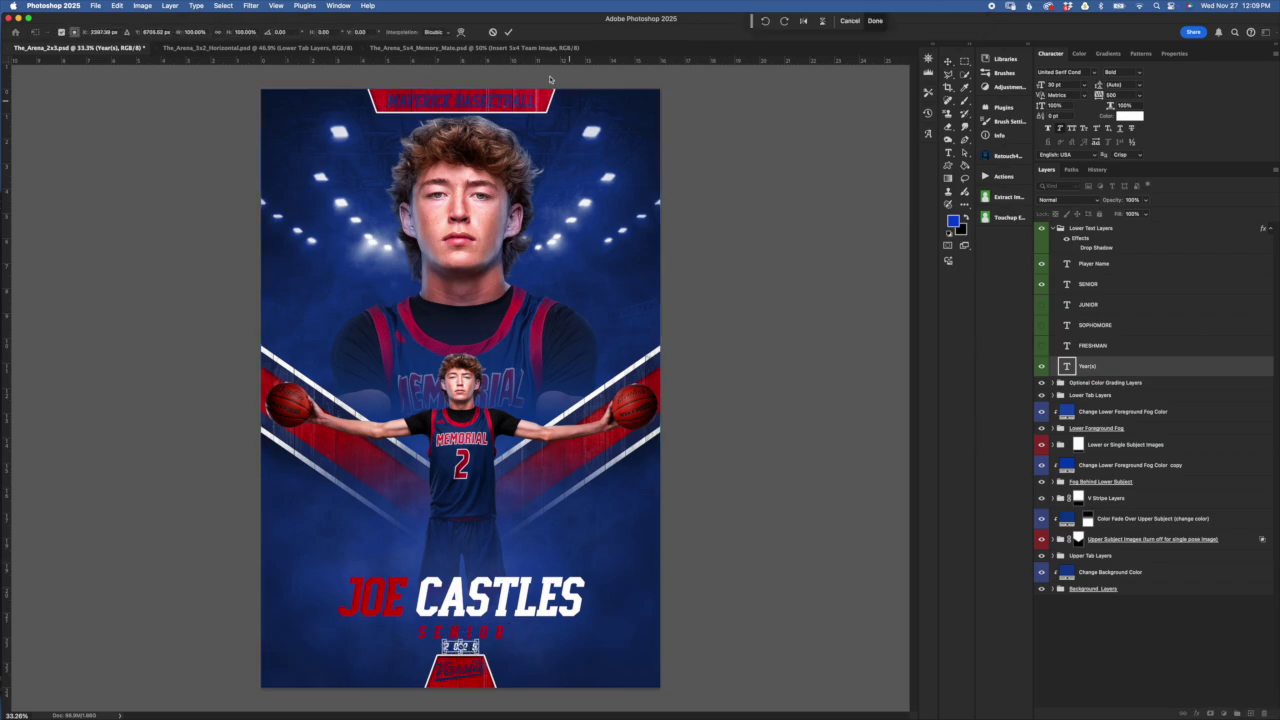
left_click(510, 33)
left_click(1120, 230)
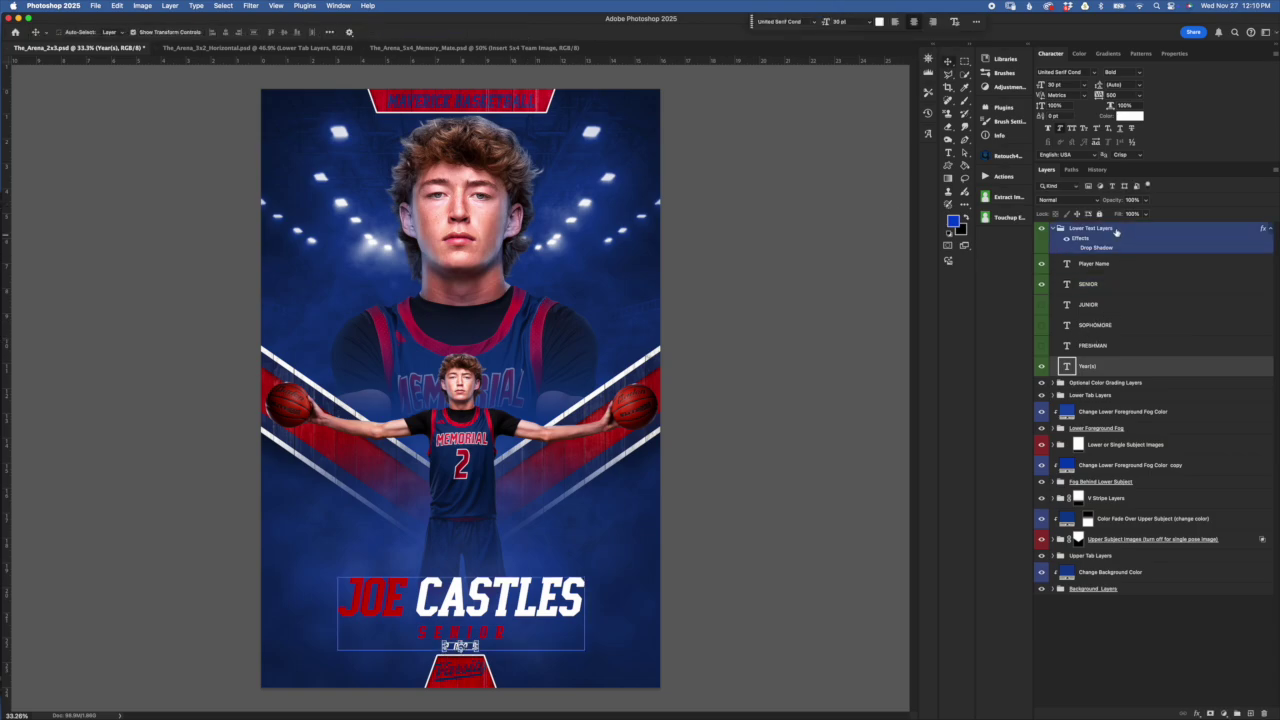
Cancel the lower text group nudge and shift the year text back down toward the badge
key("super+t")
key("shift+Up")
key("shift+Up")
key("shift+Up")
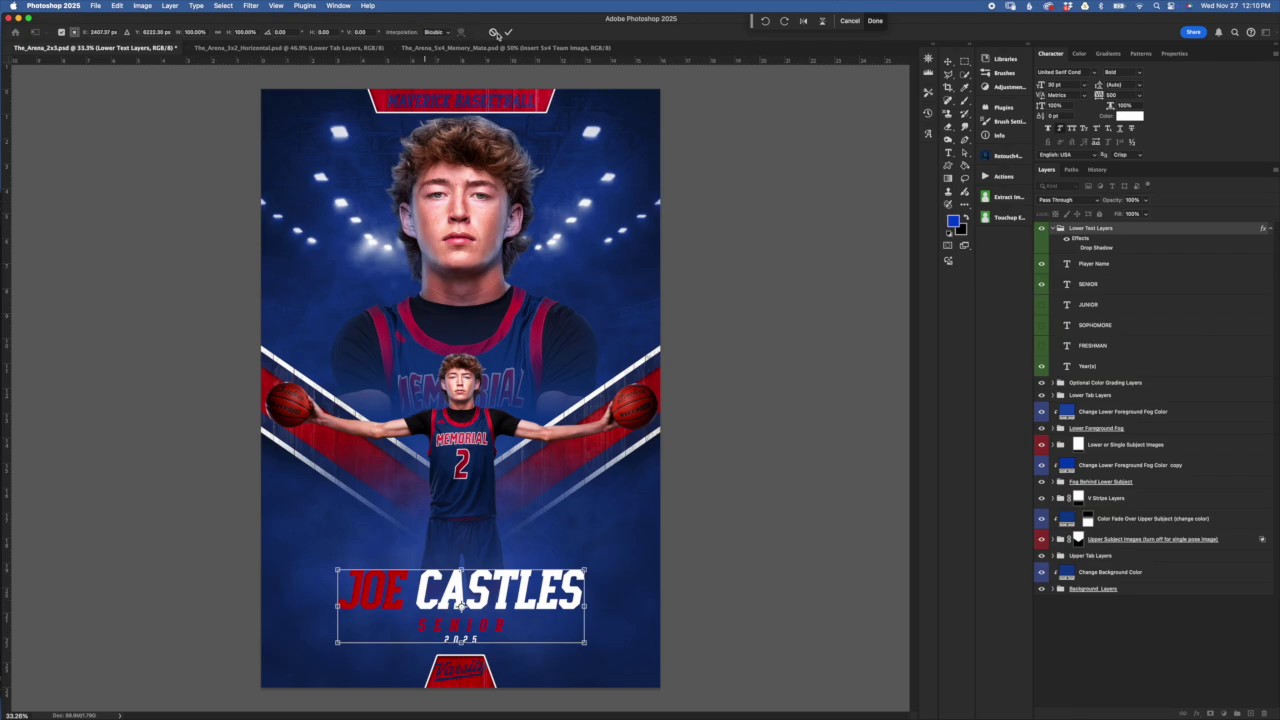
left_click(494, 33)
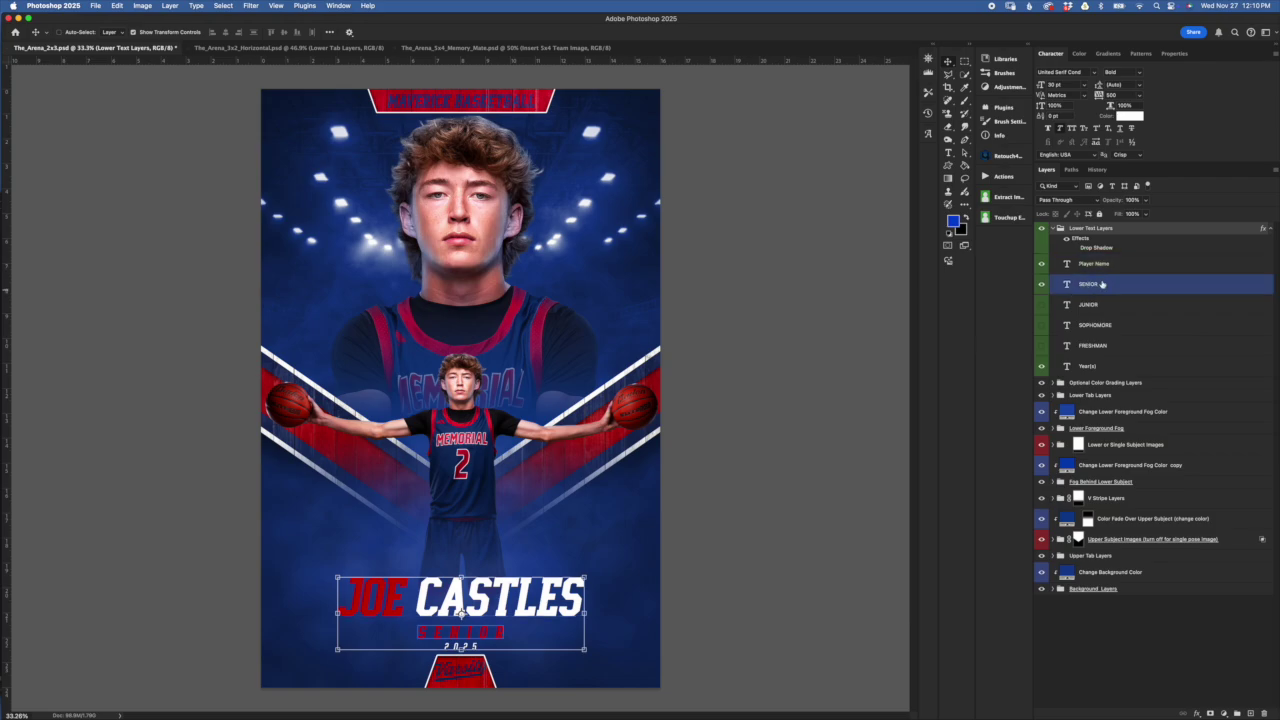
key("shift+Down")
key("shift+Down")
key("shift+Down")
key("shift+Down")
key("shift+Down")
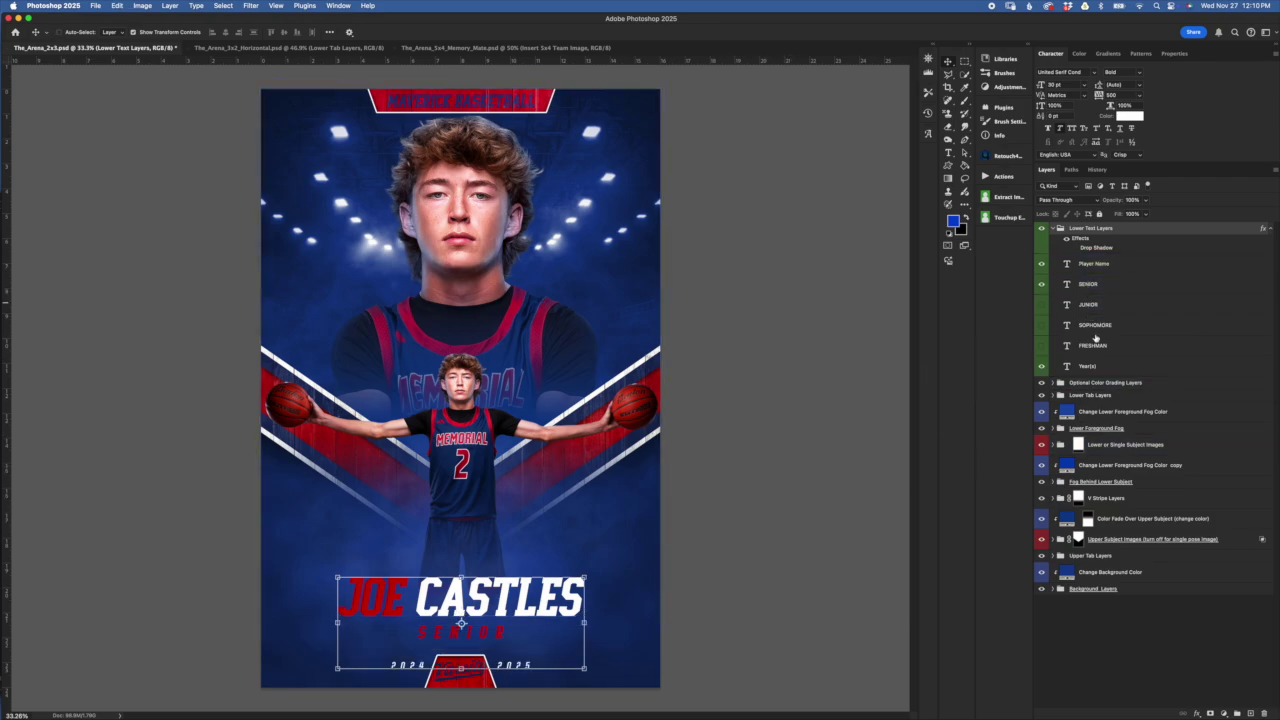
left_click(1126, 366)
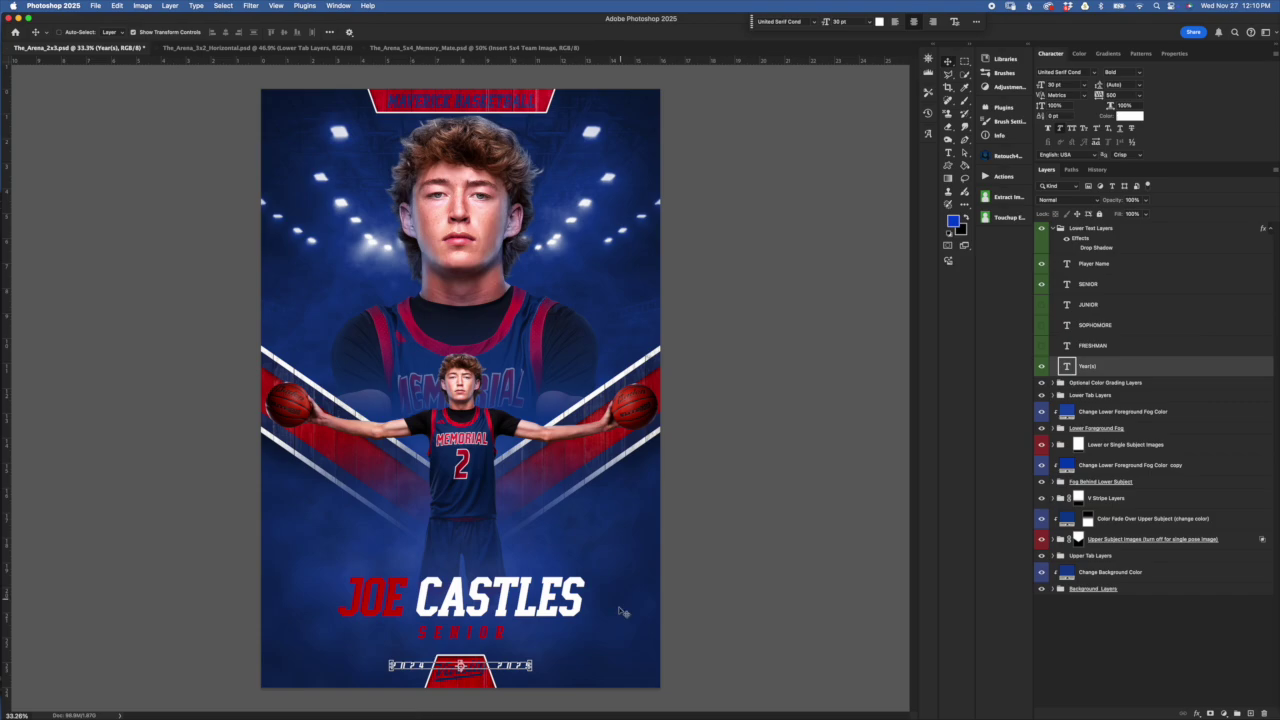
Select the year text on the poster and open its Color Picker, closing it unchanged
left_click(440, 626, "super")
scroll(467, 614, "up", 2)
scroll(467, 614, "down", 5)
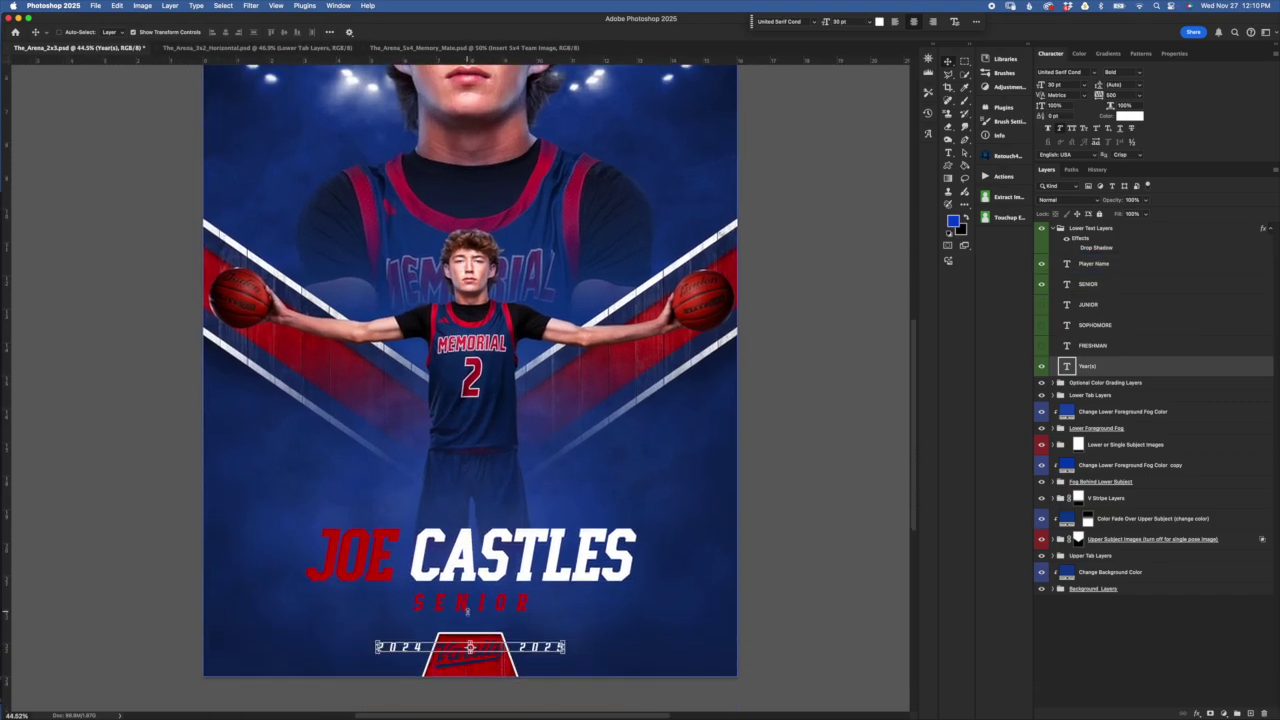
left_click(479, 556, "super")
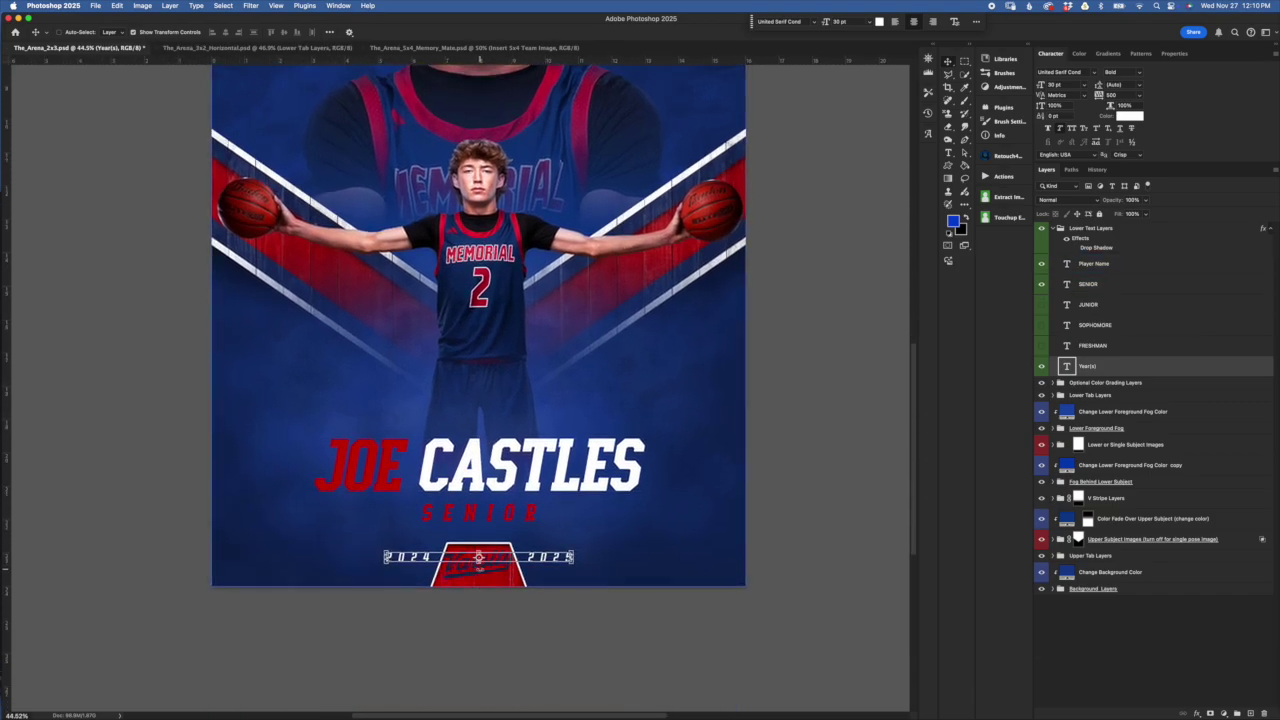
scroll(586, 571, "up", 1)
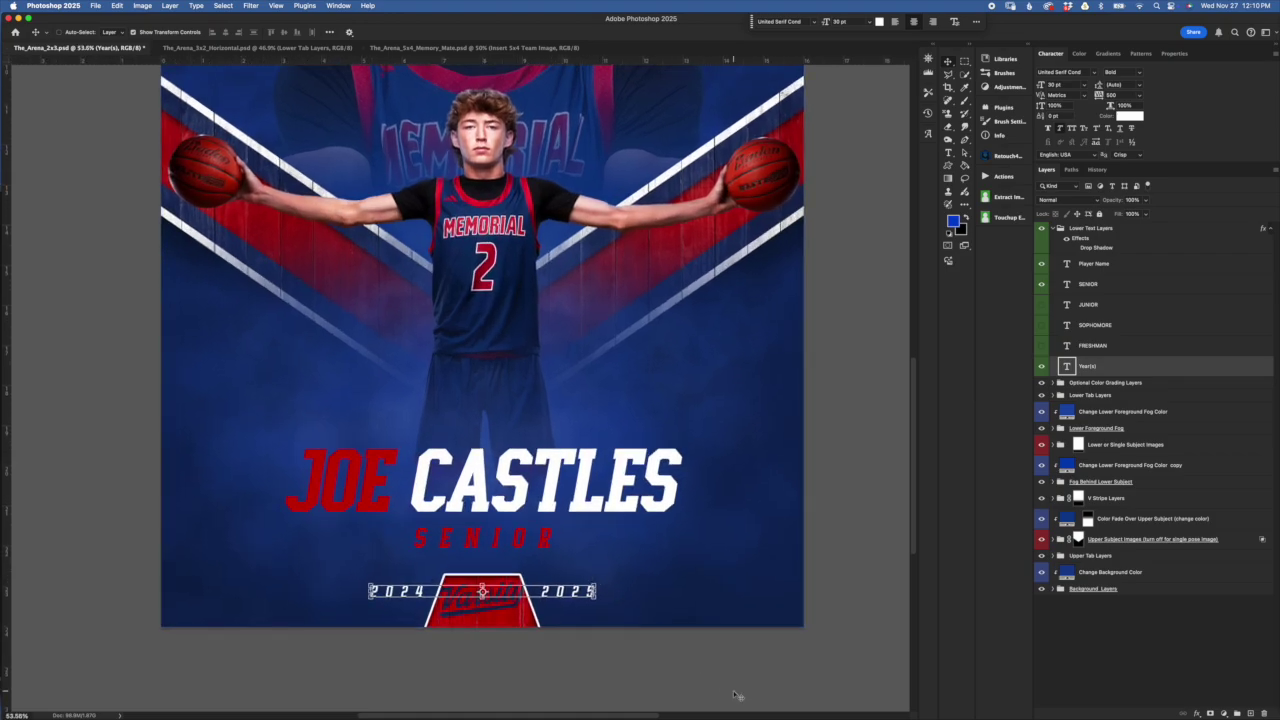
left_click(1130, 116)
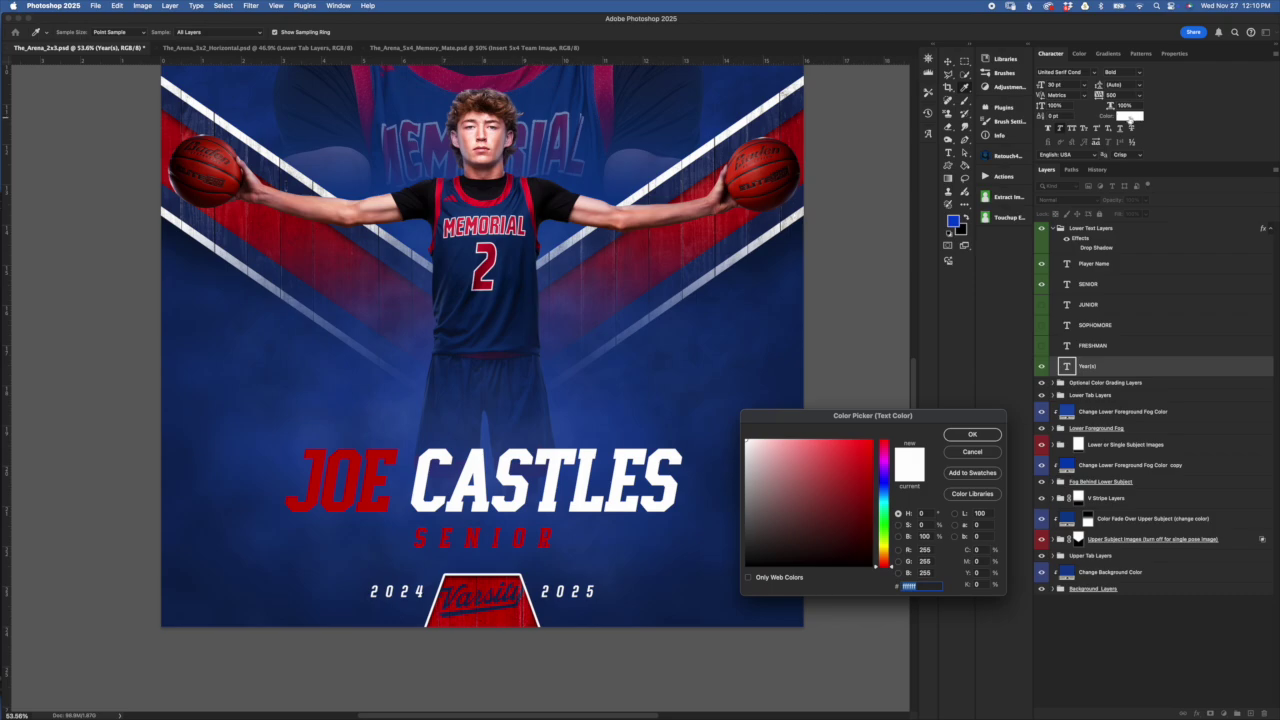
left_click(972, 452)
Retype the year line as 2025 2026 by changing each year's final digit
left_click_drag(1108, 385, 1110, 372)
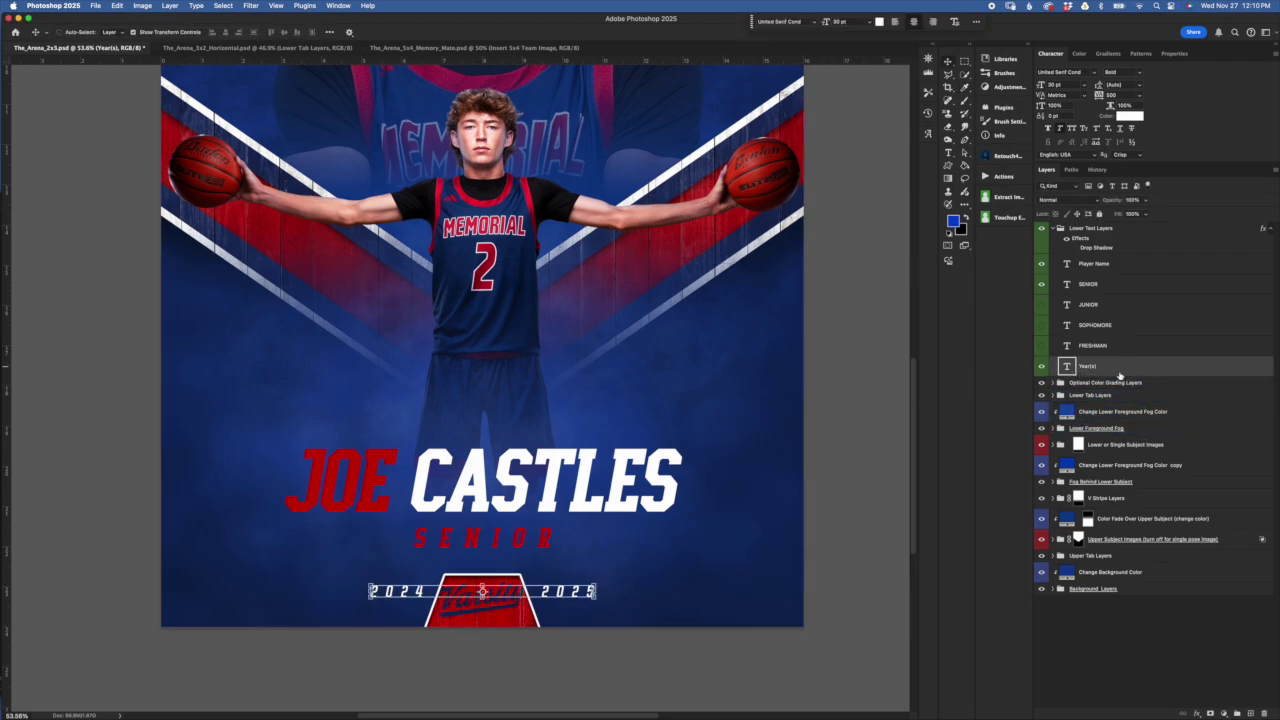
double_click(1068, 367)
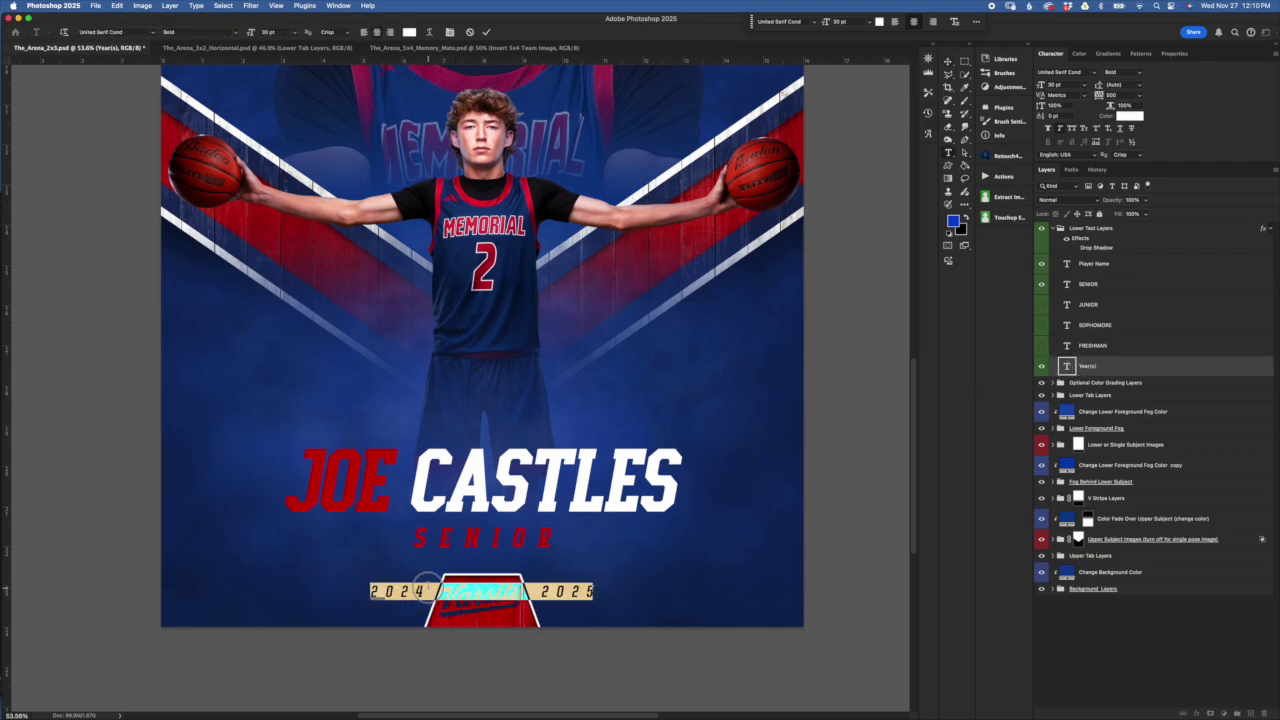
key("Left")
key("shift+Right")
key("shift+Right")
key("shift+Right")
key("shift+Right")
key("shift+Right")
key("shift+Right")
key("shift+Right")
left_click(421, 594)
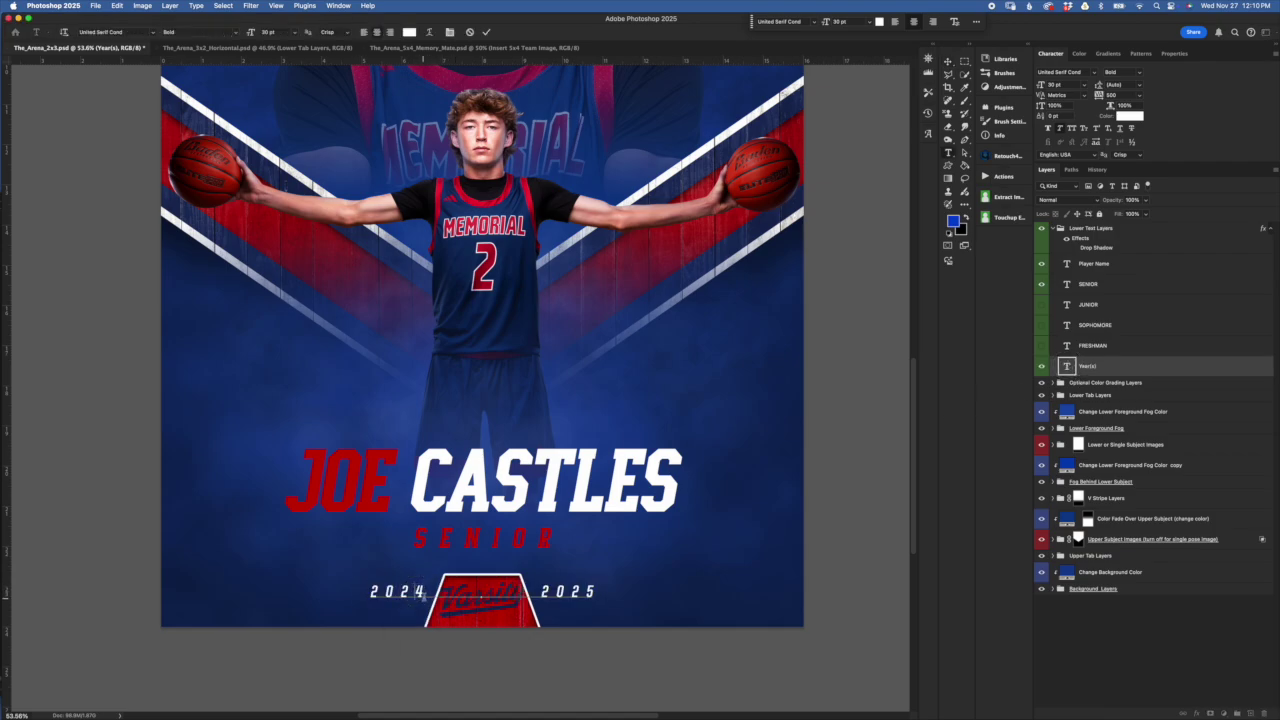
key("shift+Left")
type("56")
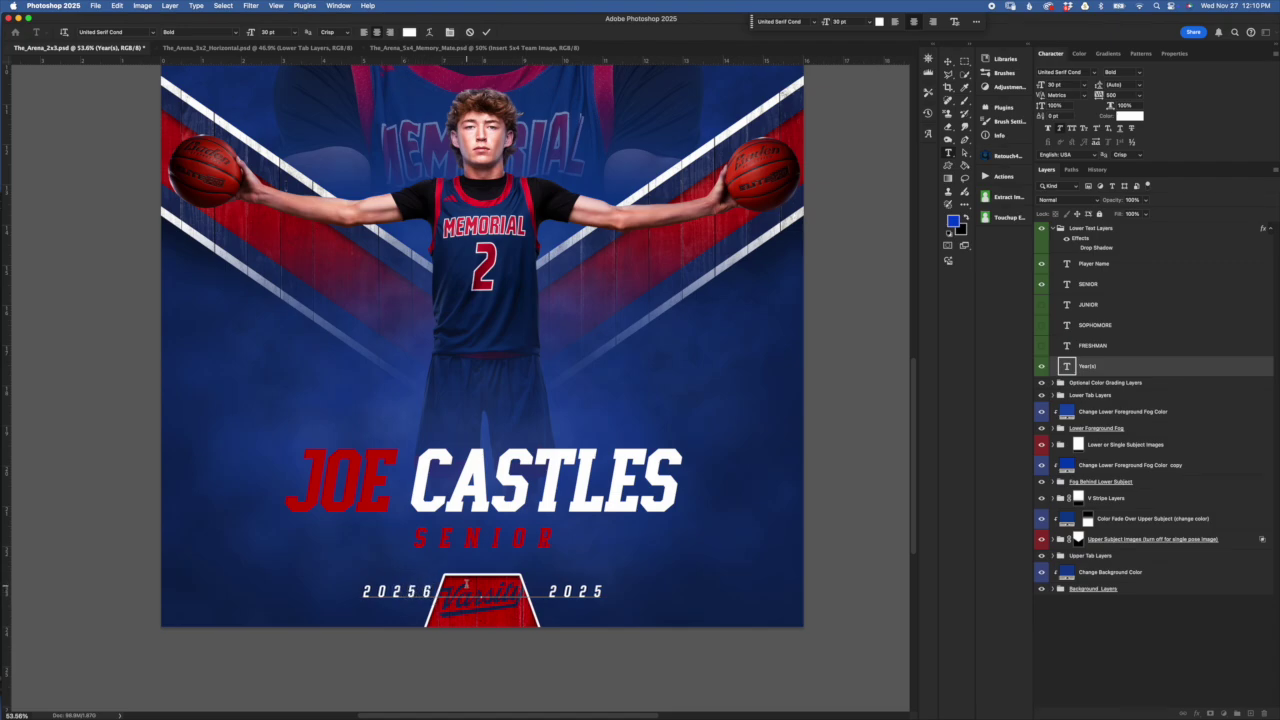
key("BackSpace")
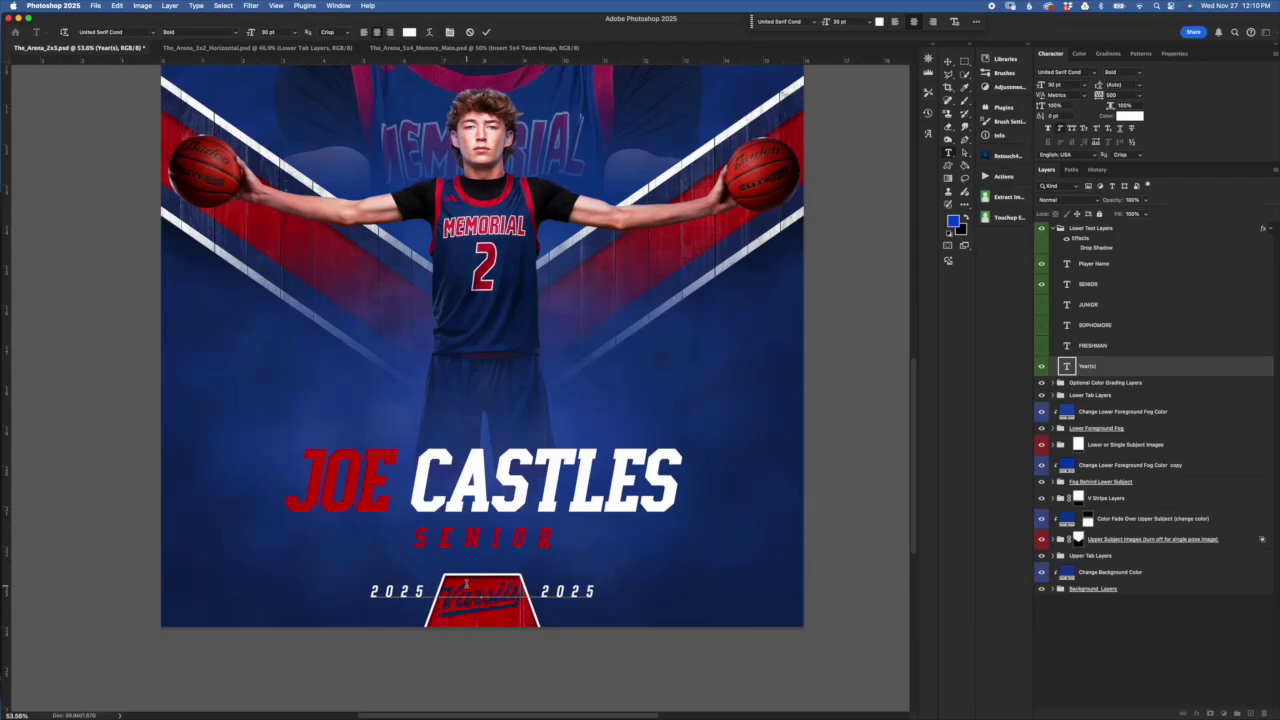
left_click(585, 593)
left_click(594, 592)
key("shift+Left")
type("6")
Adjust the year line's letter spacing with Option+arrows, then discard the edits to keep 2024 2025
key("alt+Right")
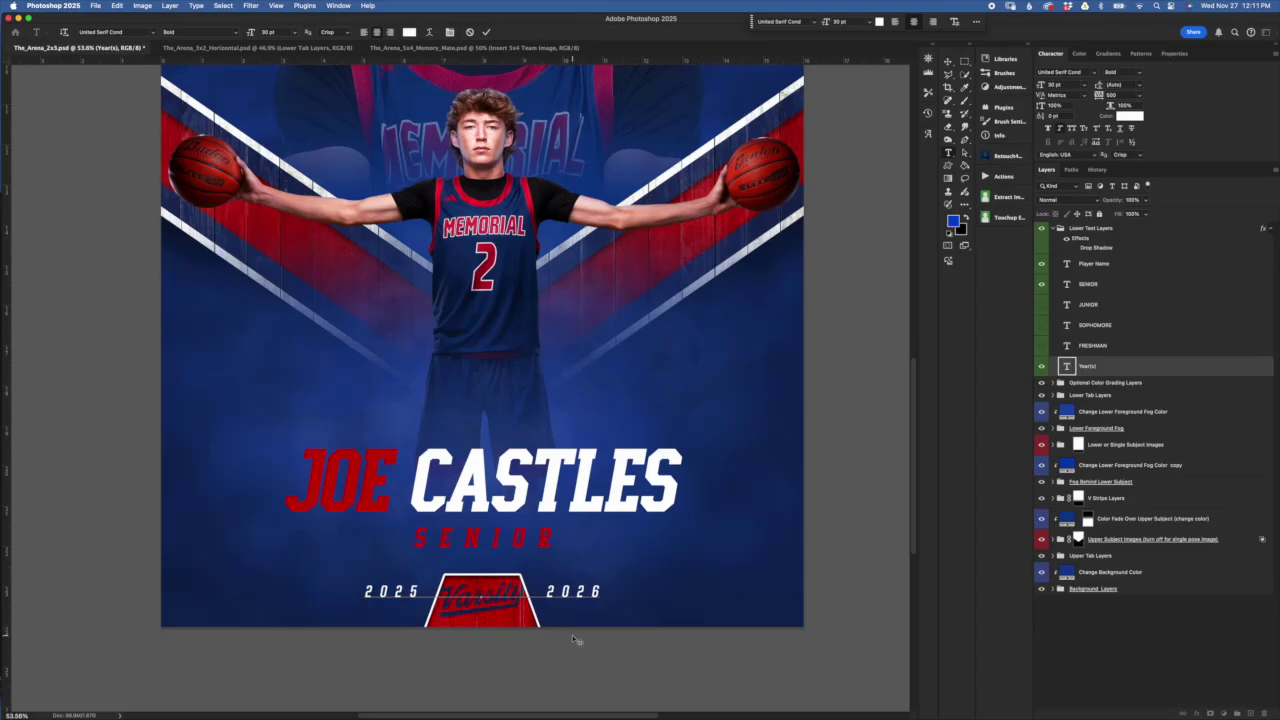
key("alt+Right")
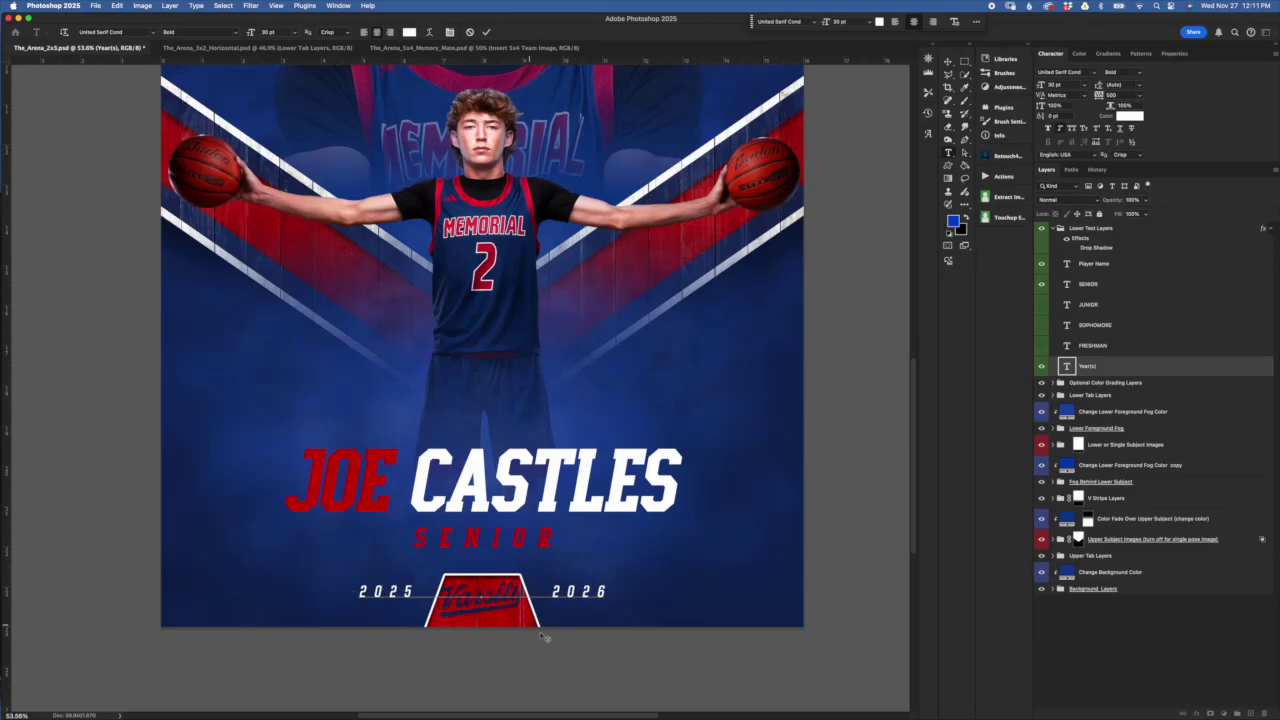
key("alt+Left")
key("alt+Left")
key("alt+Left")
key("alt+Left")
key("alt+Left")
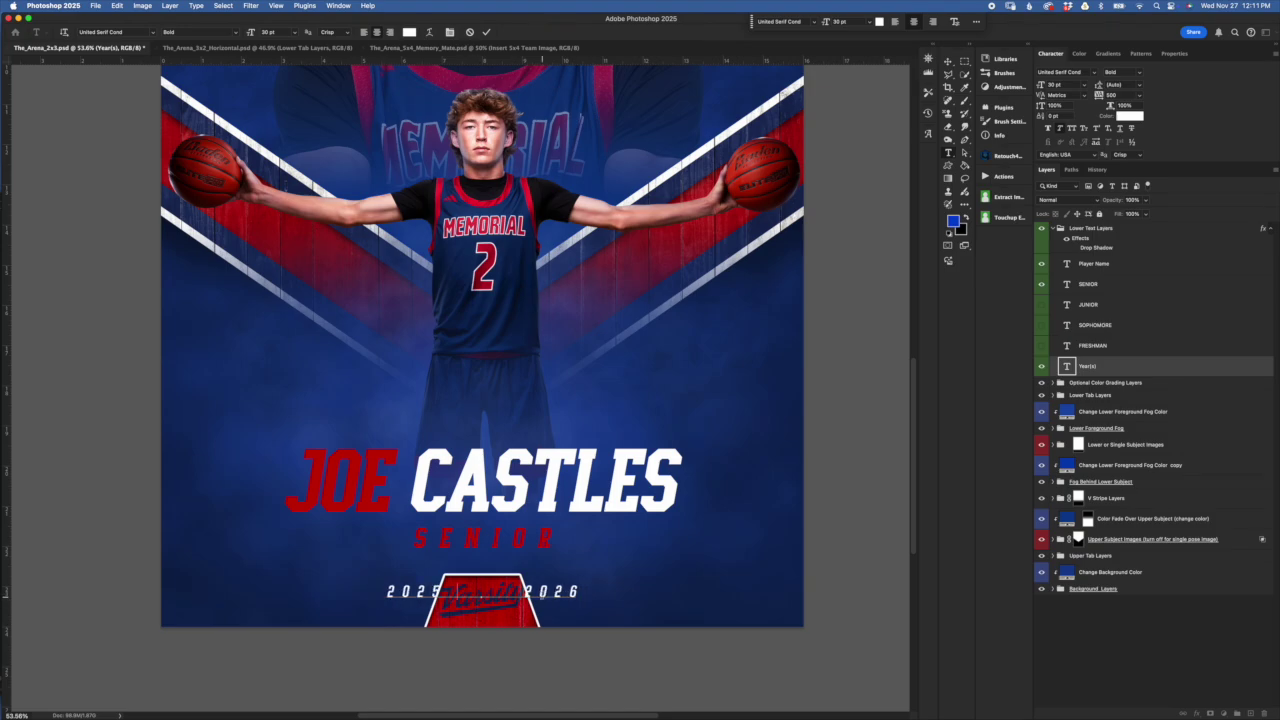
key("alt+Right")
key("alt+Right")
key("alt+Right")
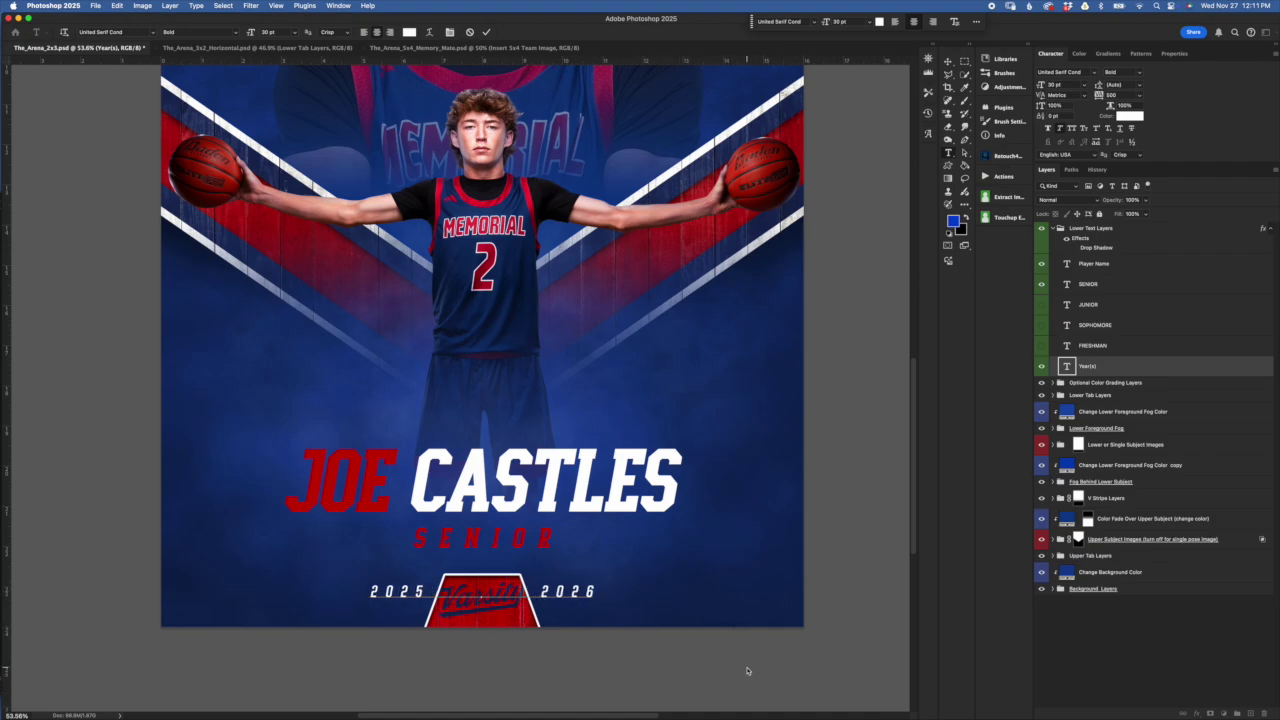
left_click(469, 32)
key("v")
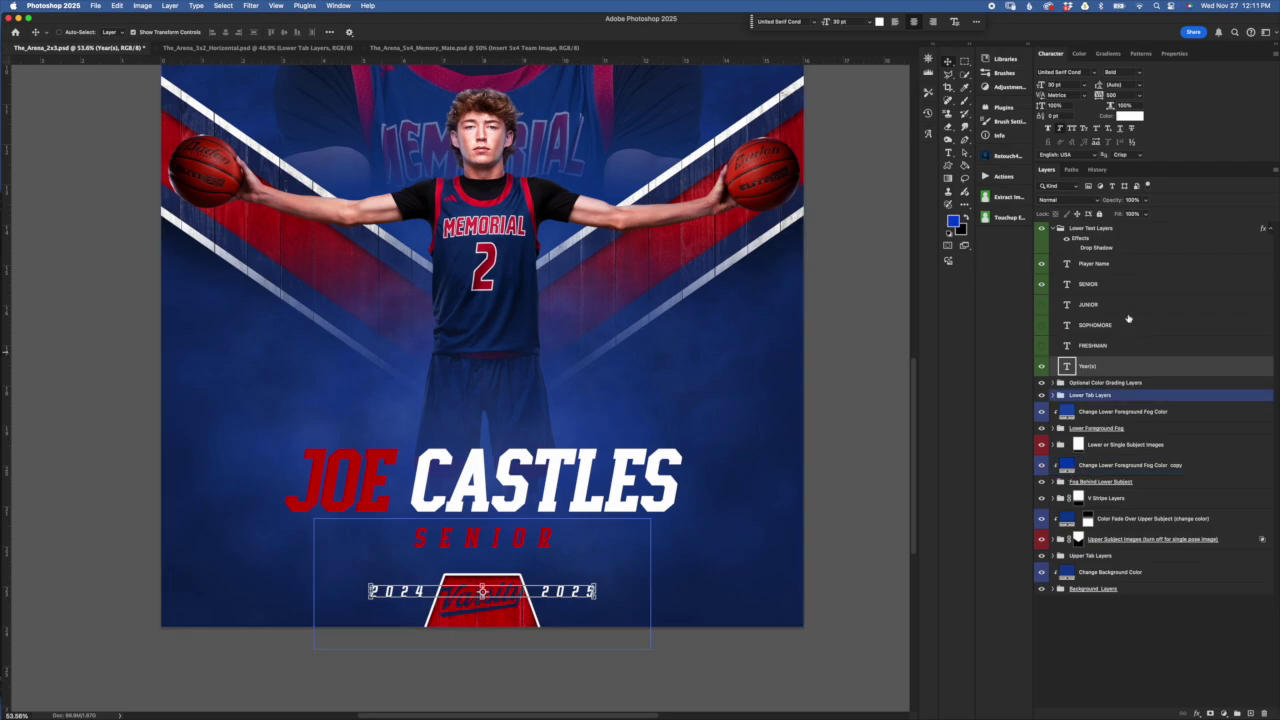
Collapse Lower Text Layers, zoom out to the whole poster, and switch to the horizontal Maverick Basketball poster
left_click(1088, 282)
left_click(1078, 229)
left_click(1056, 229)
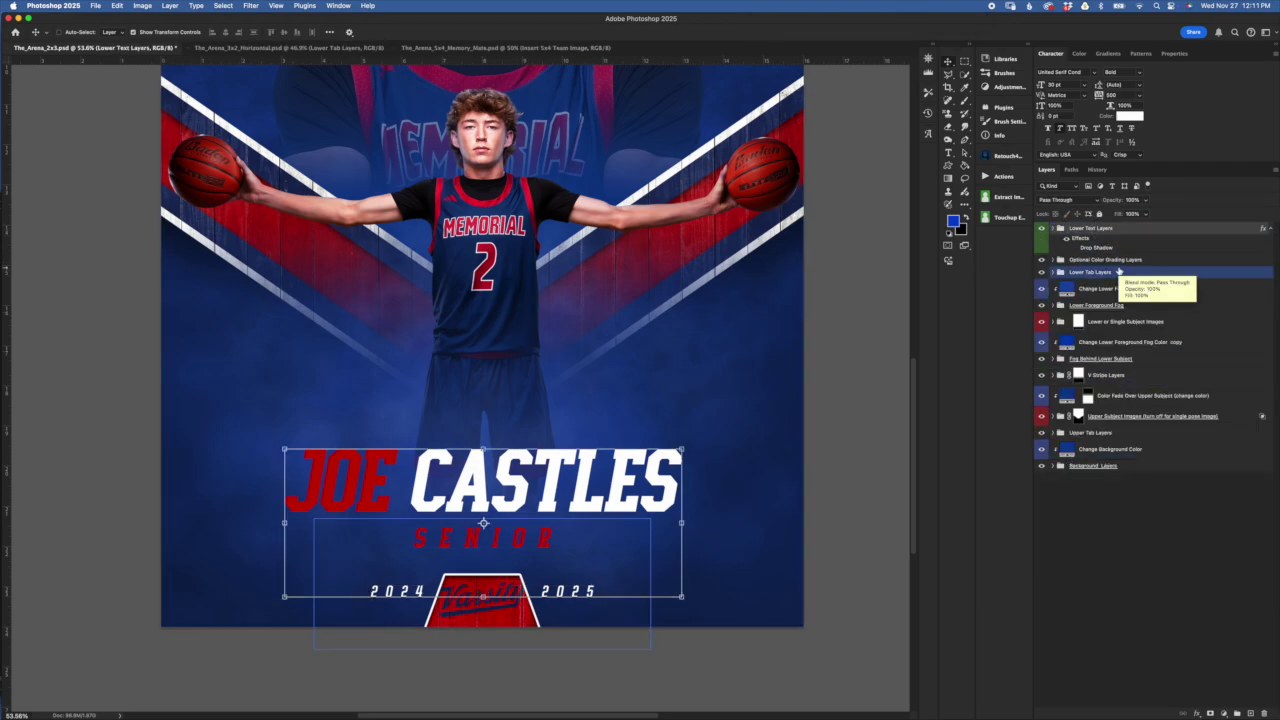
key("super+minus")
scroll(680, 457, "up", 5)
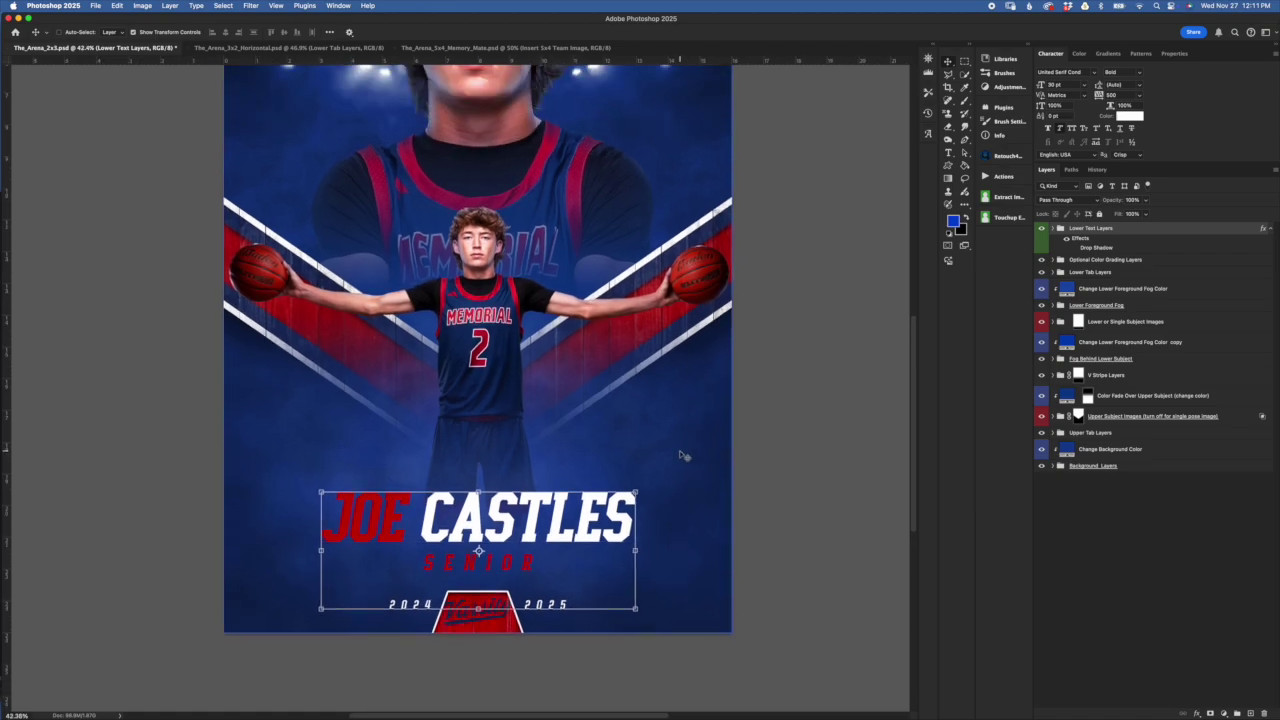
key("super+minus")
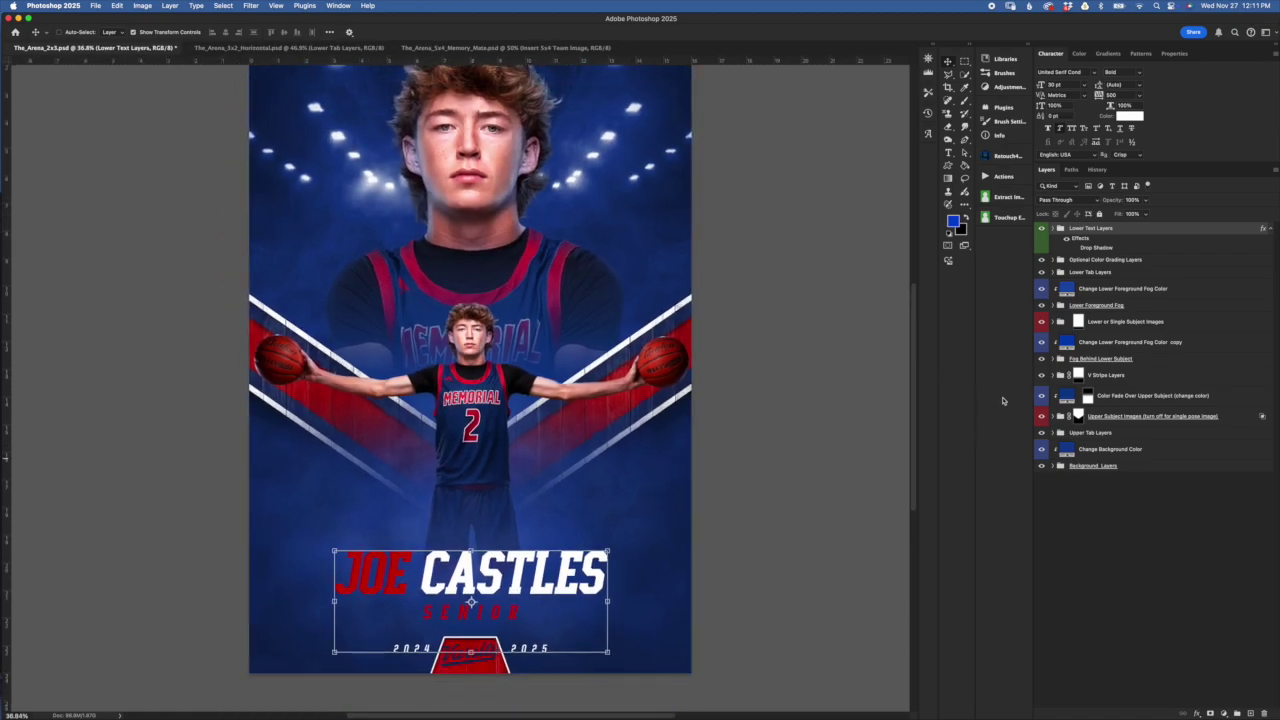
left_click(1063, 275)
left_click(1063, 276, "super")
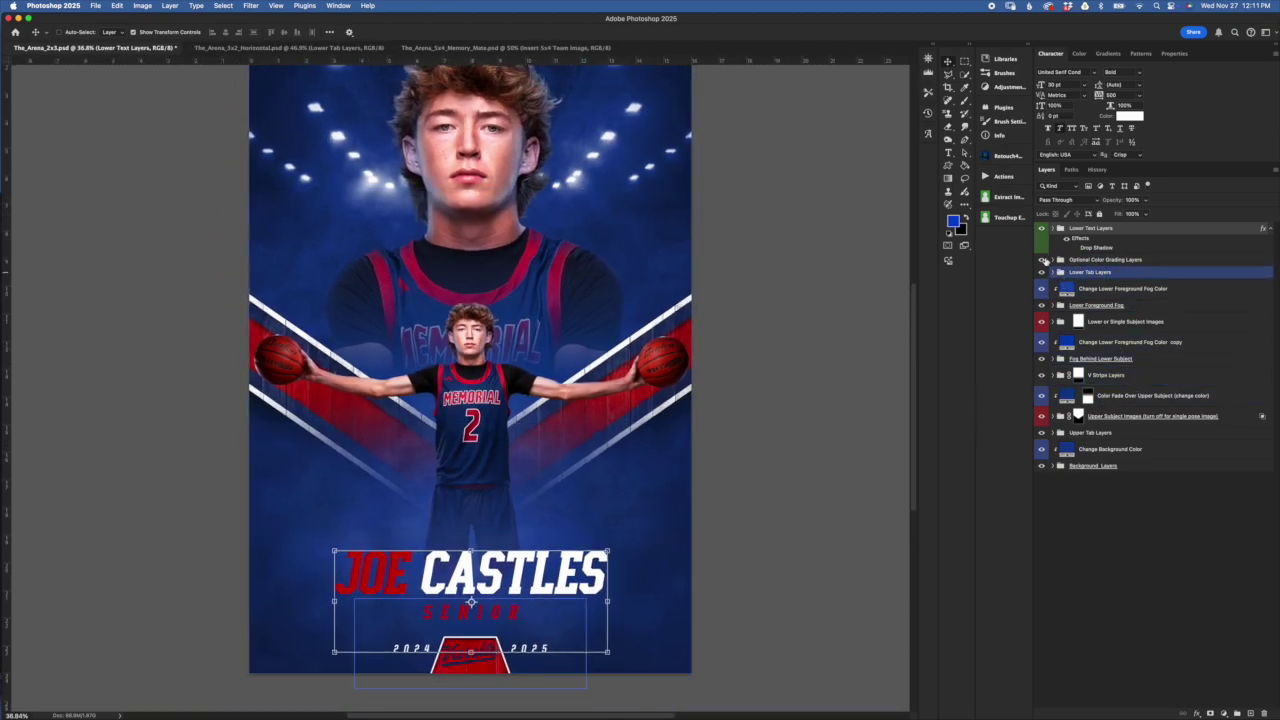
left_click(271, 47)
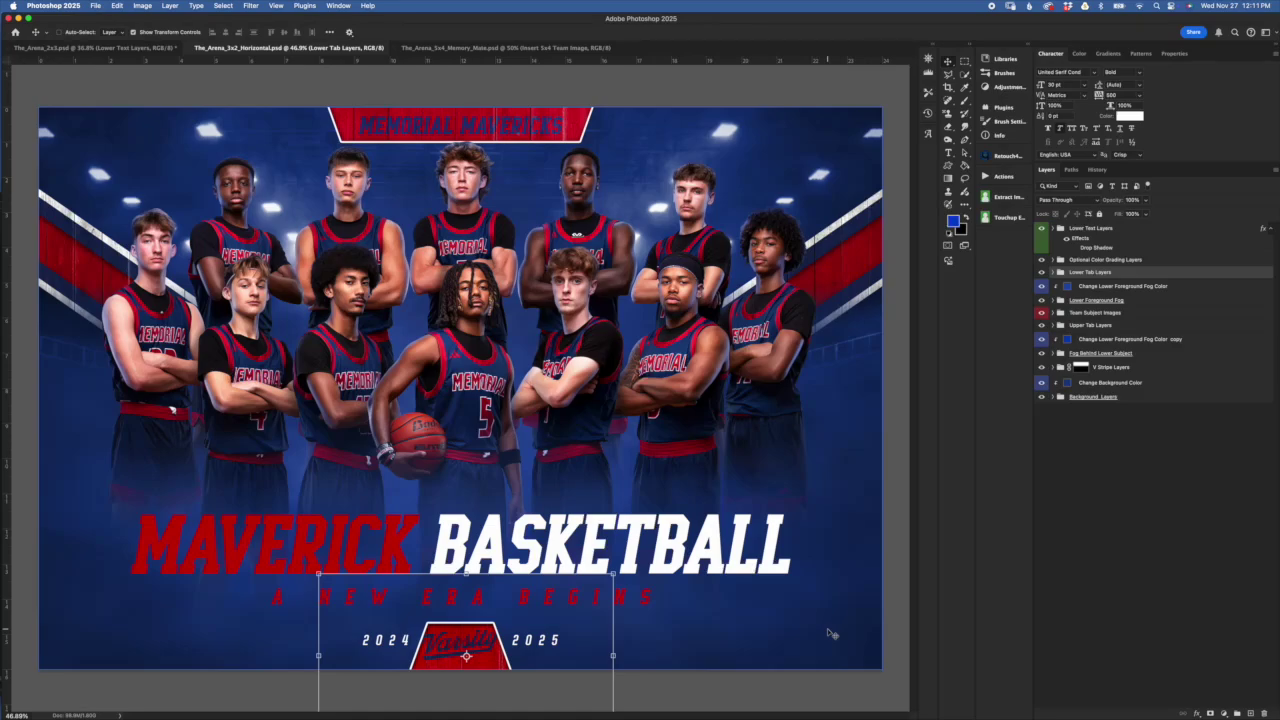
Expand the Team Subject Images group and inspect the Row 1, Row 2 and Row 3 layers and masks
left_click(1175, 312)
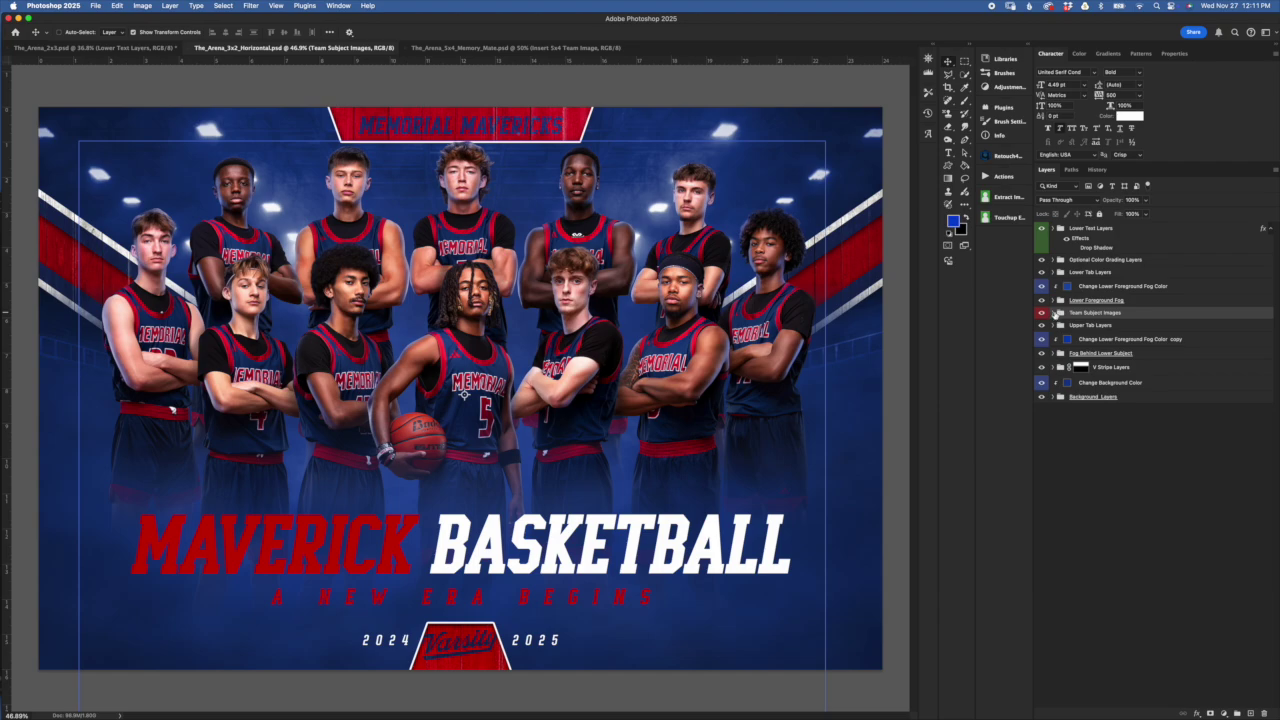
left_click(1054, 313)
left_click_drag(1148, 332, 1142, 356)
left_click(1170, 378)
left_click(1089, 378)
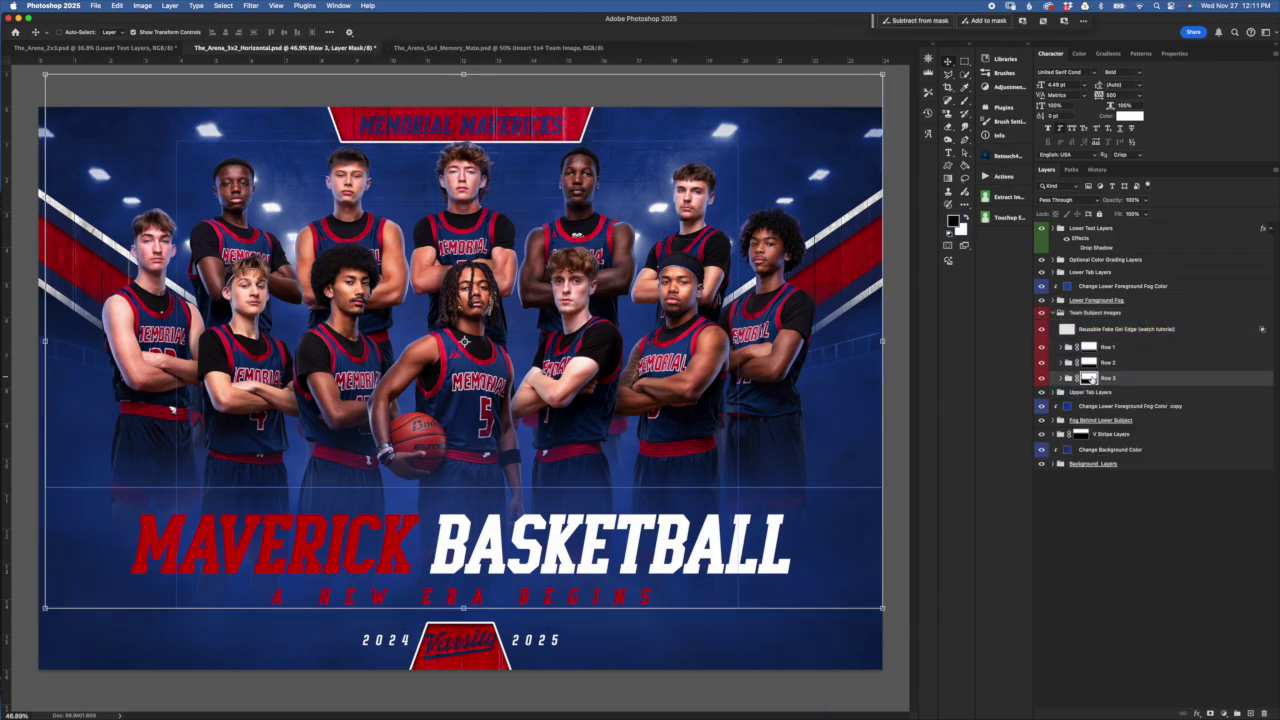
left_click(1111, 362)
left_click(1149, 381)
left_click(1087, 347)
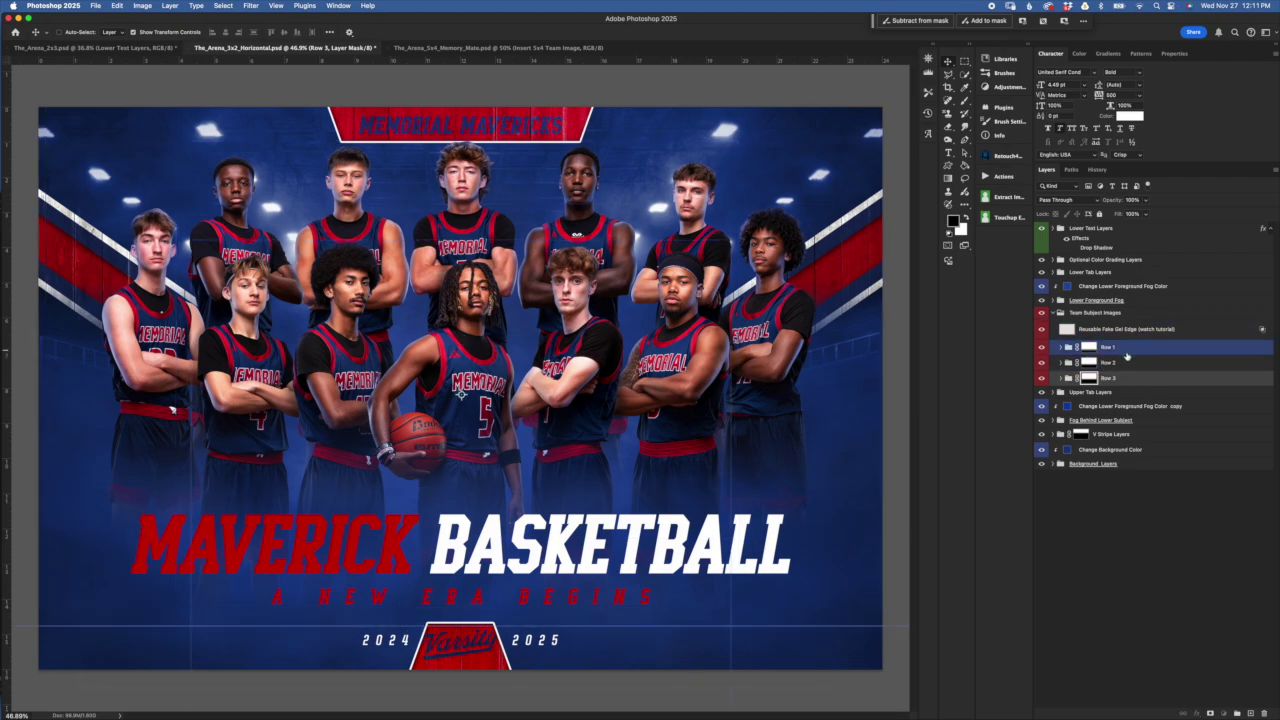
Toggle Row 1 and Row 2 visibility to check their players, leaving Row 2 hidden
left_click(1042, 347)
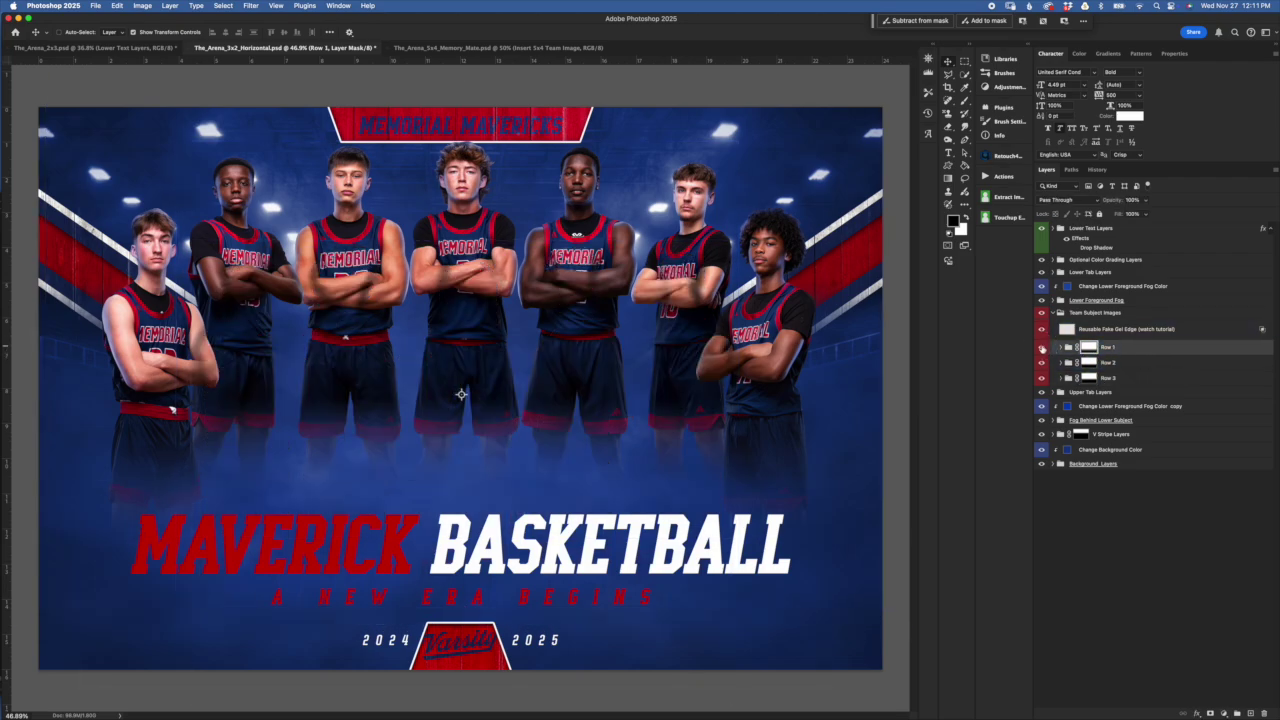
left_click(1042, 347)
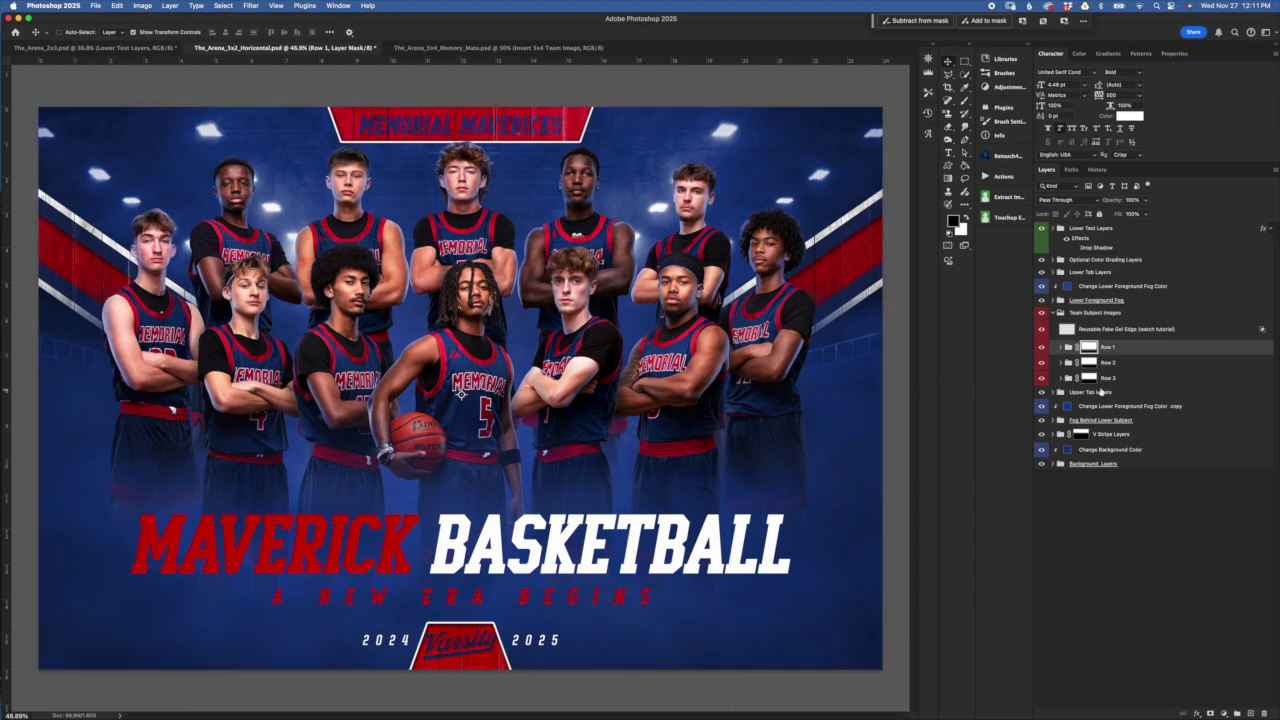
left_click_drag(1143, 363, 1077, 370)
left_click(1042, 362)
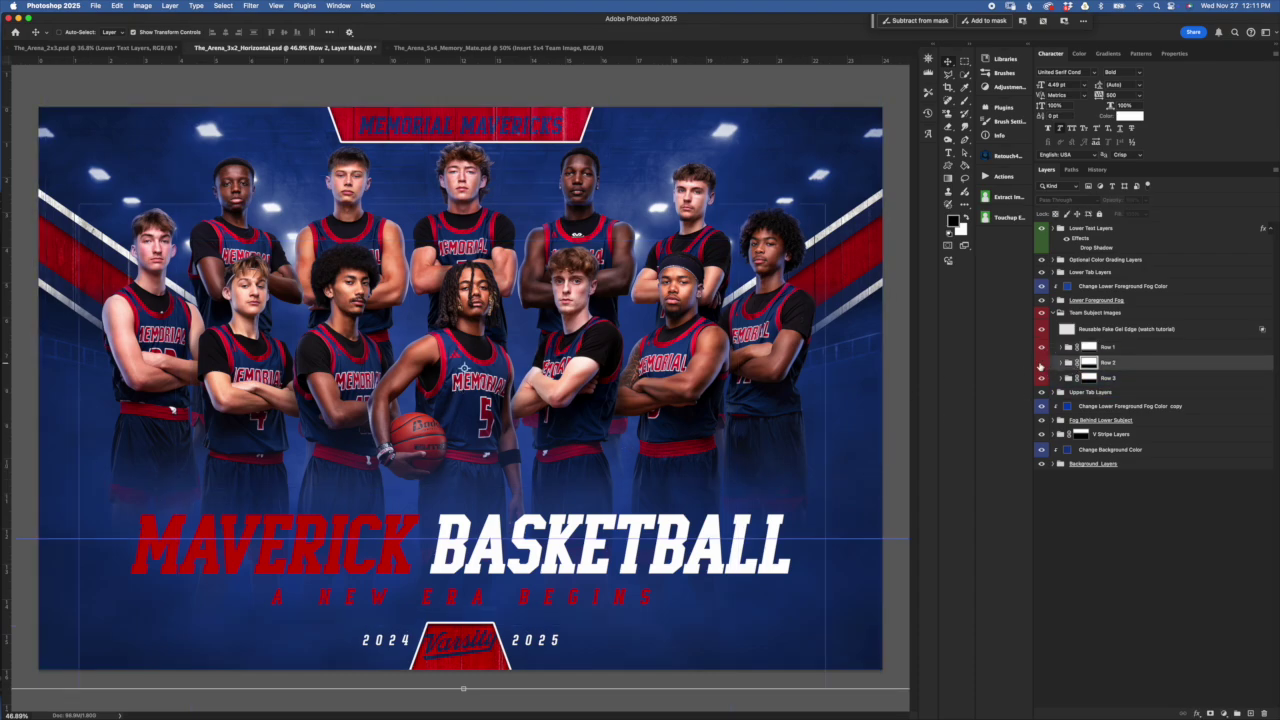
left_click(1042, 362)
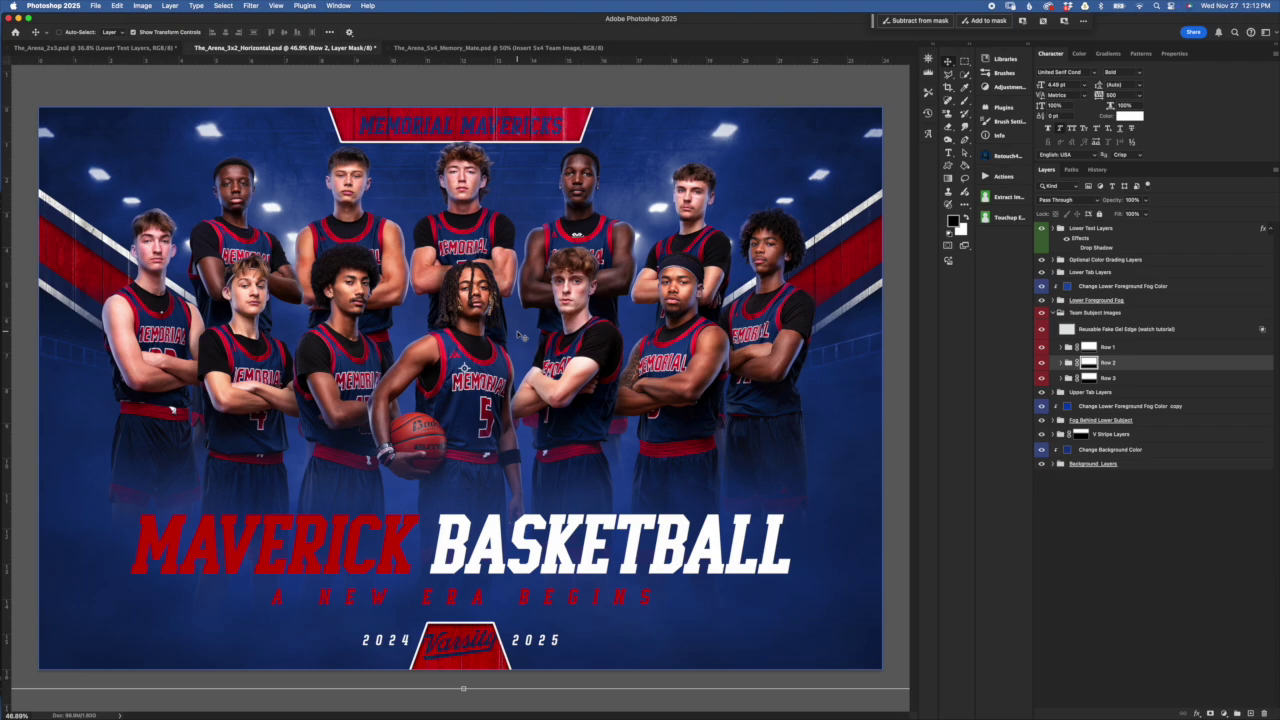
left_click(1075, 347)
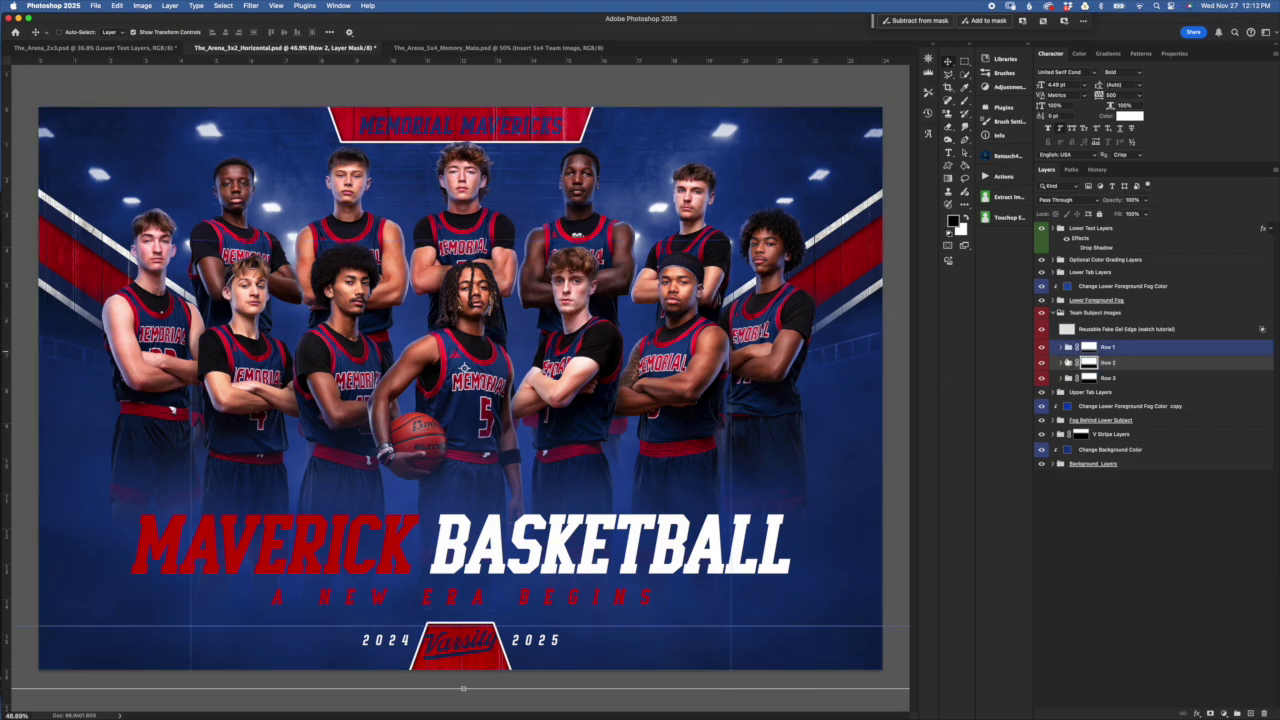
left_click(1064, 354, "super")
left_click(1041, 362)
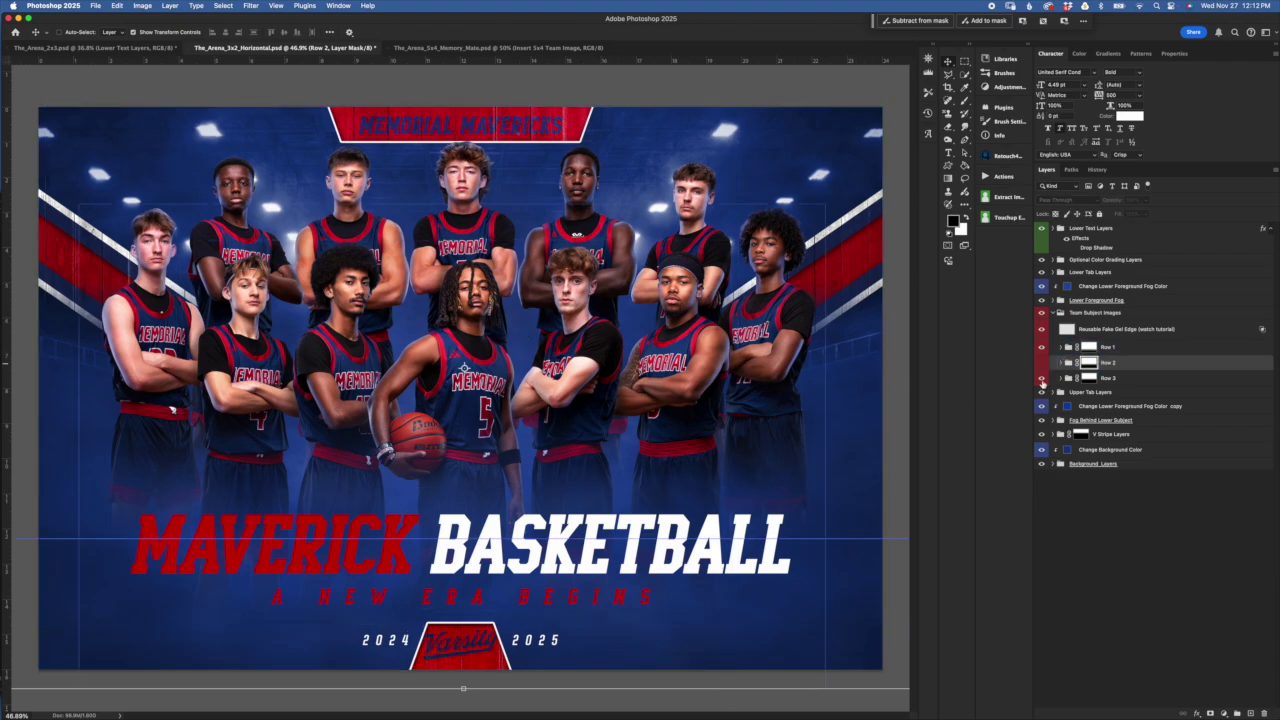
Hide the Row 3 players and briefly disable Row 1's mask to see full legs, then re-enable it
left_click(1088, 347)
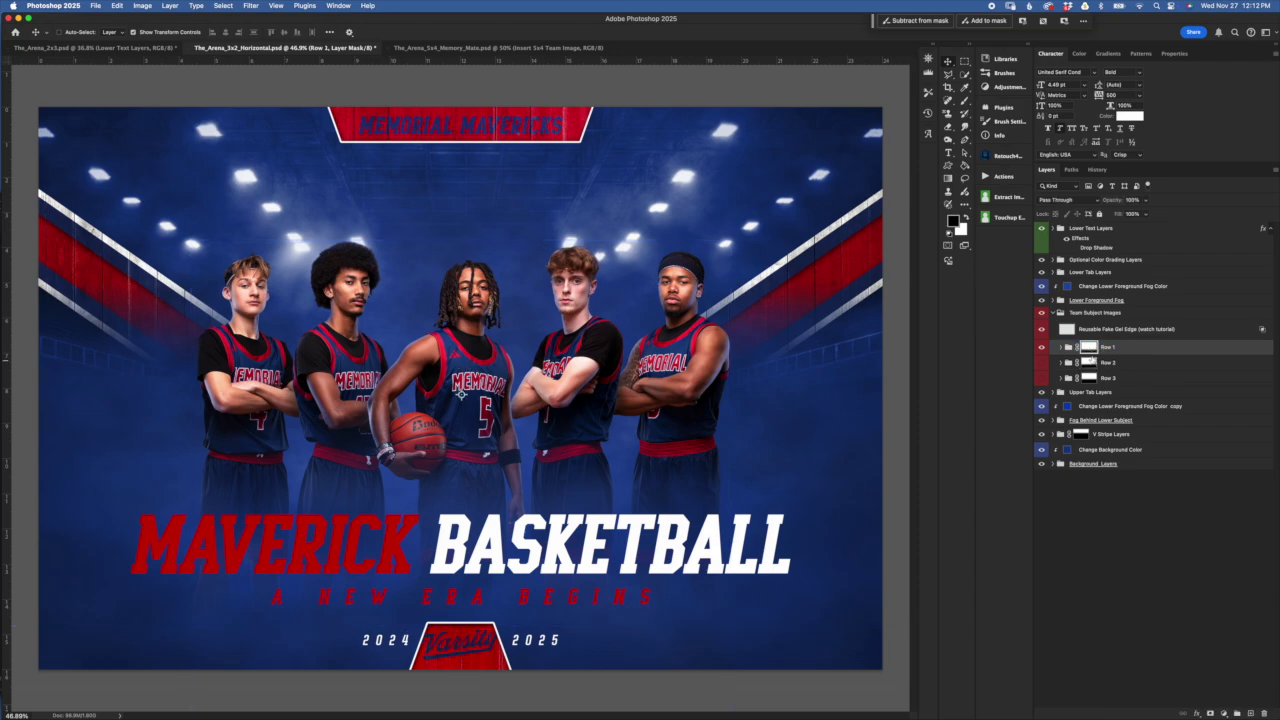
left_click(1088, 347, "shift")
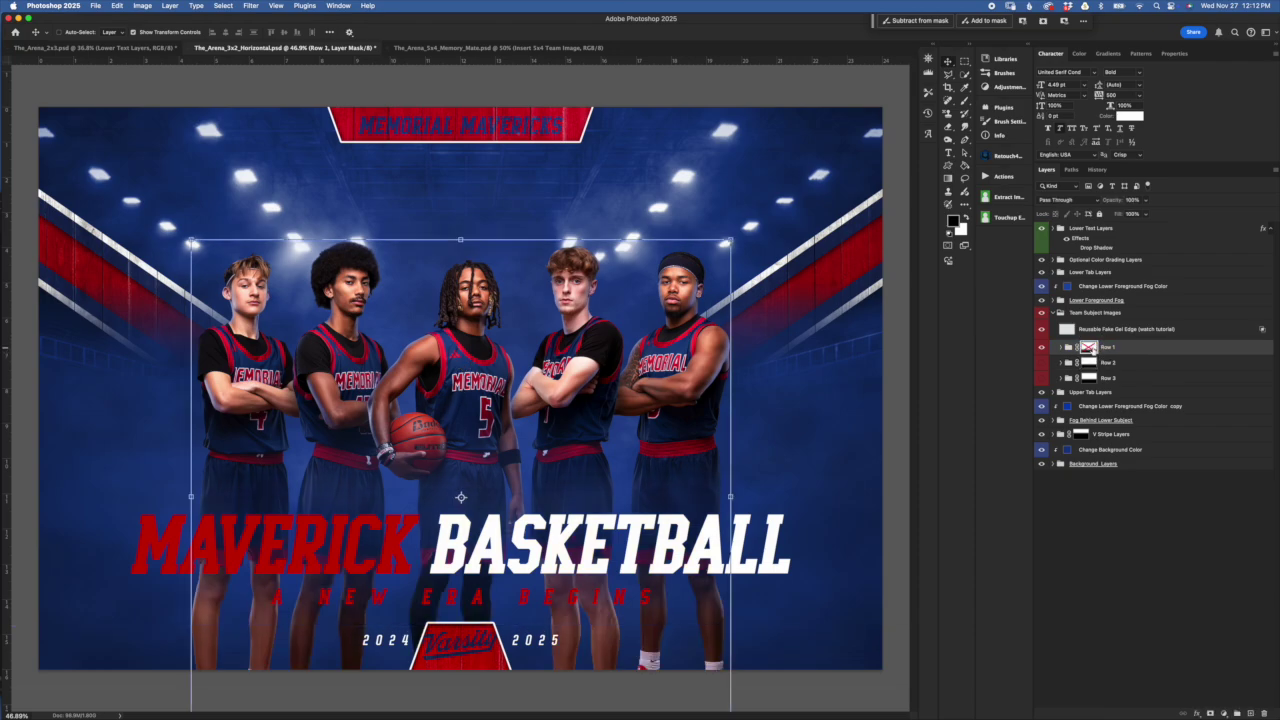
left_click(1110, 421)
left_click(1088, 347, "shift")
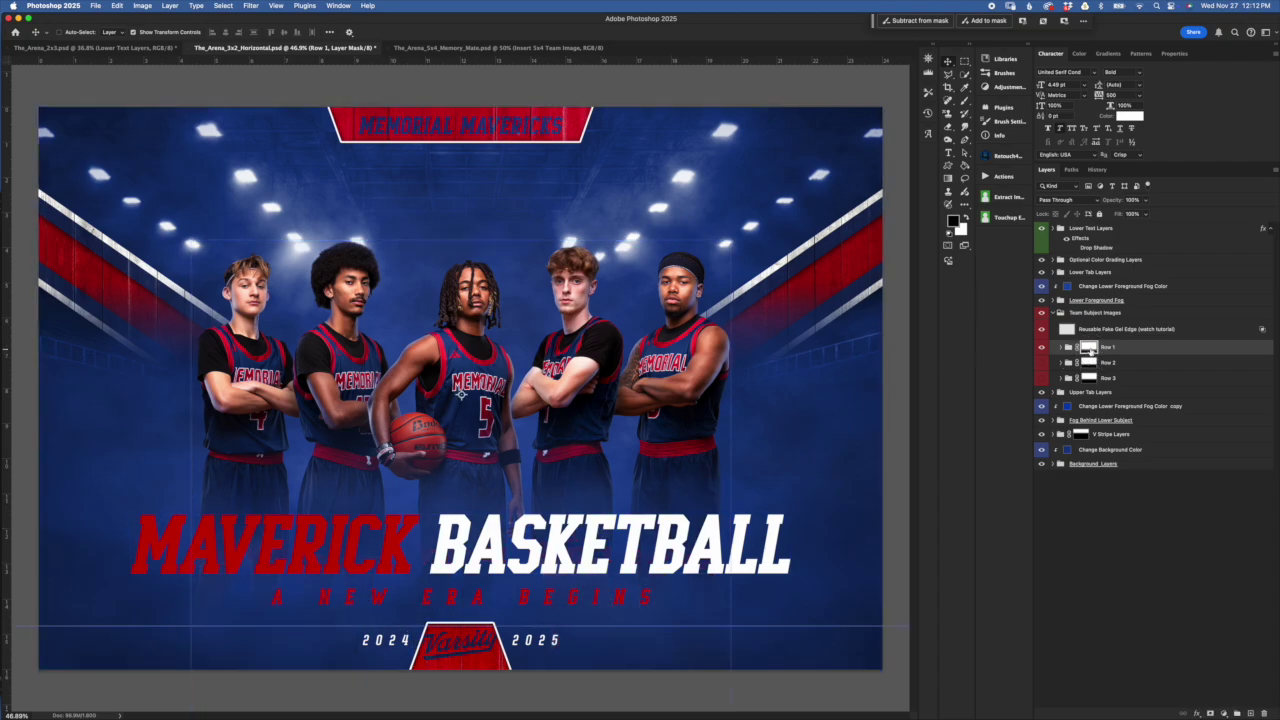
Trial raising Row 1's mask with a Free Transform, then cancel it
left_click(950, 180)
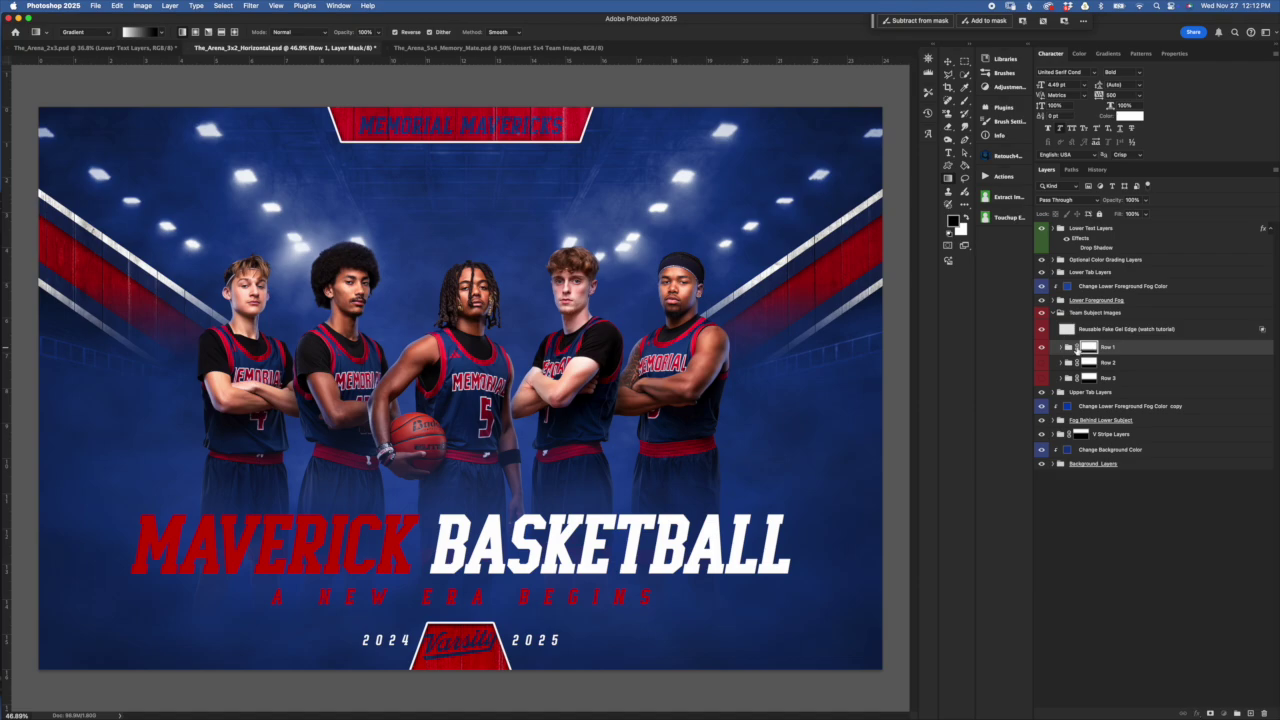
left_click(948, 62)
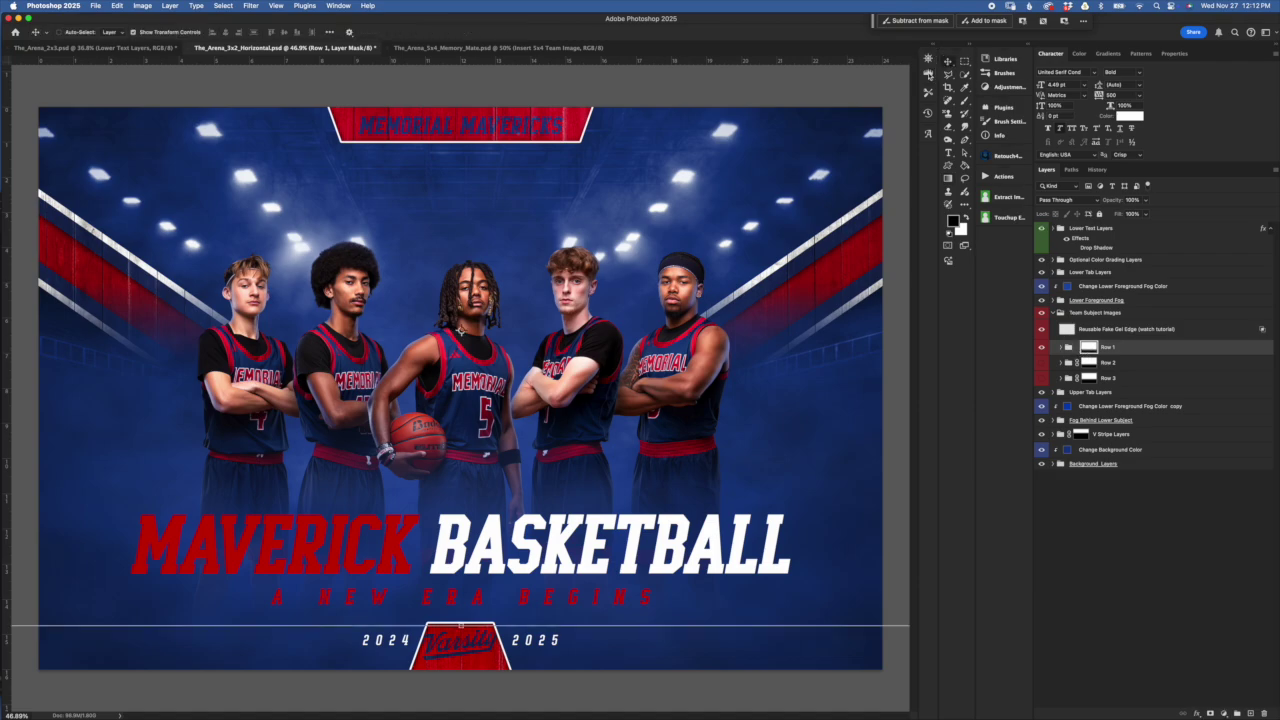
mouse_move(466, 627)
left_mouse_down()
mouse_move(457, 598)
mouse_move(475, 497)
mouse_move(464, 695)
mouse_move(460, 603)
left_mouse_up()
left_click_drag(508, 300, 610, 218)
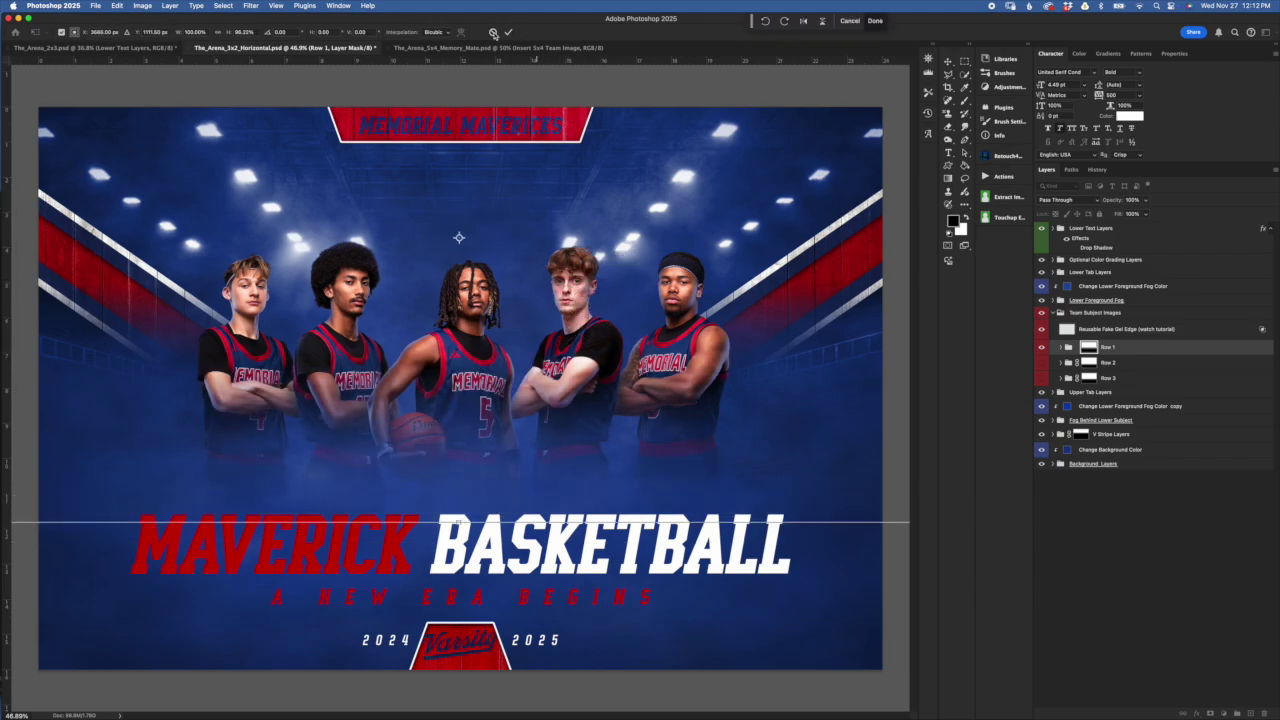
left_click(493, 32)
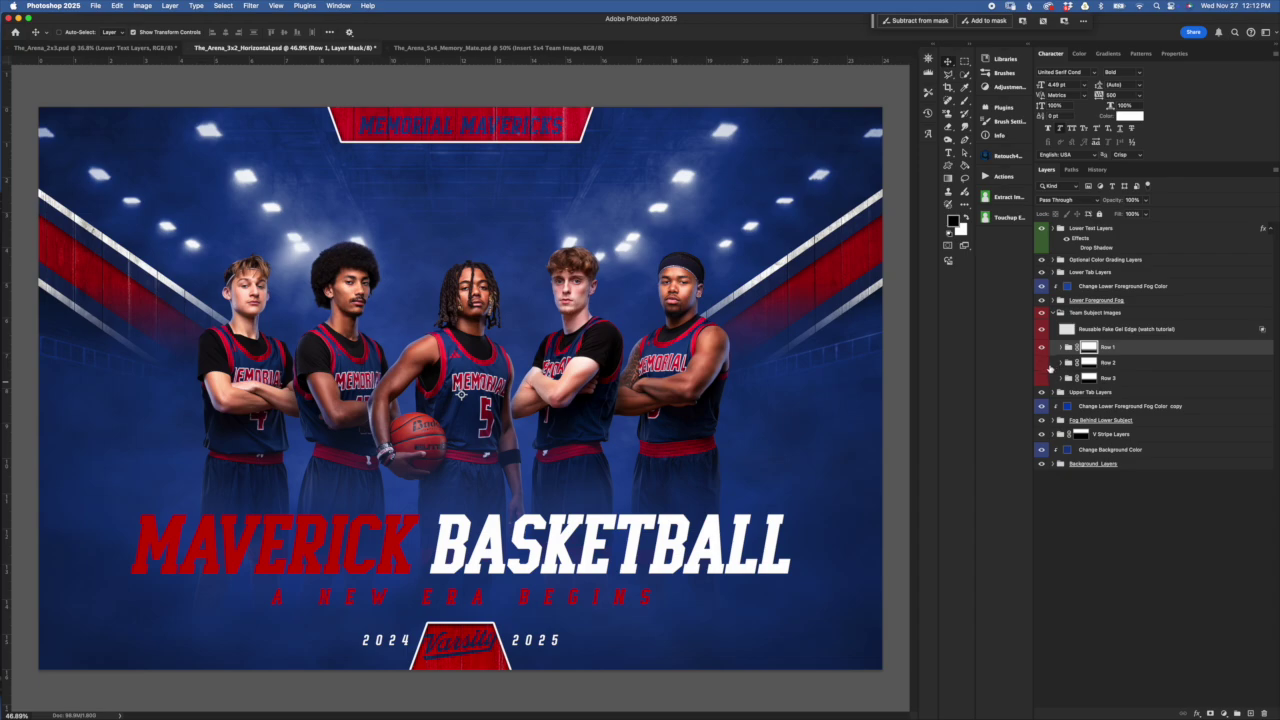
Abandon a Row 3 mask transform and make the Row 2 and Row 3 players visible again
left_click(1133, 377)
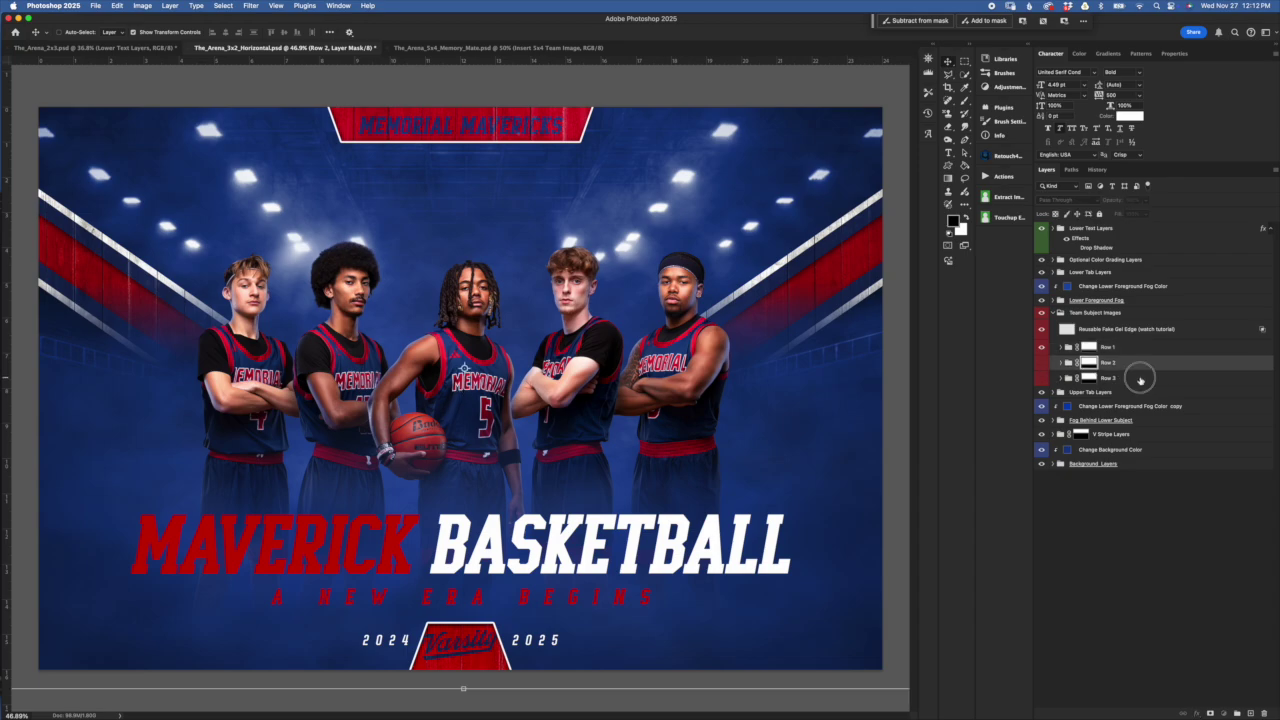
key("ctrl+t")
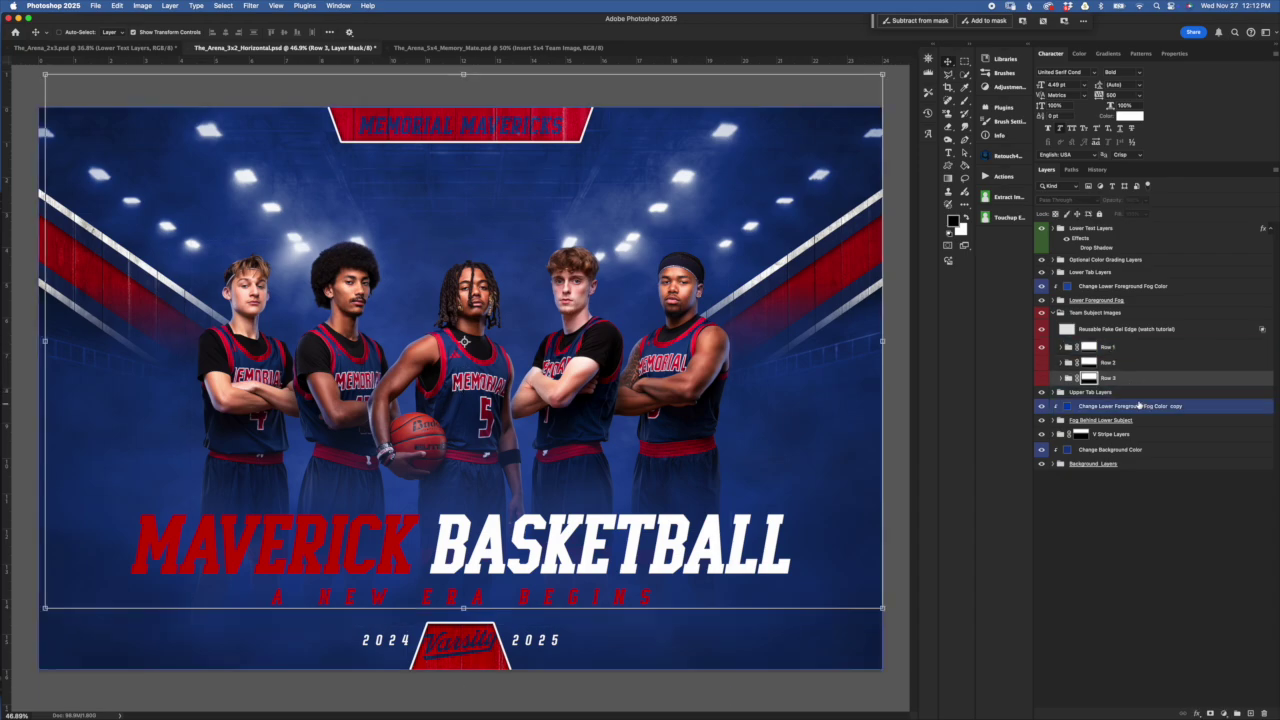
left_click_drag(1040, 378, 1102, 366)
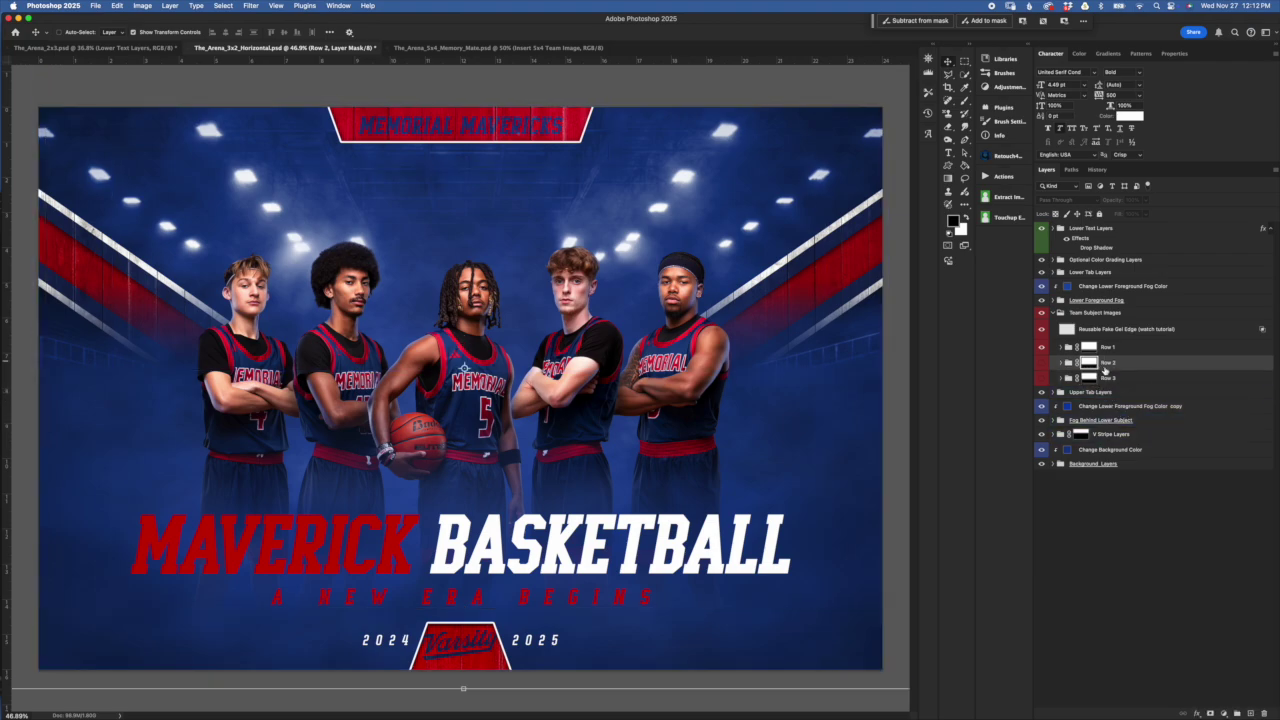
left_click(1041, 362)
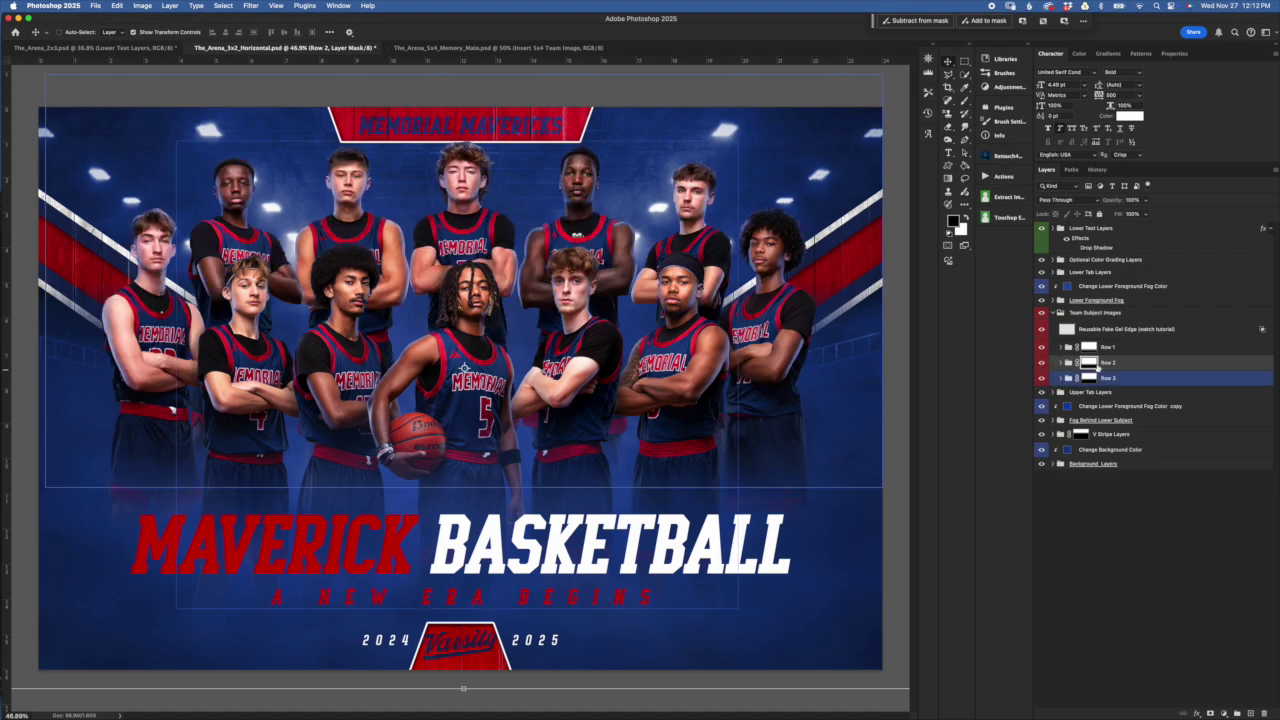
left_click(1041, 378)
left_click(1066, 380)
left_click(1059, 380, "super")
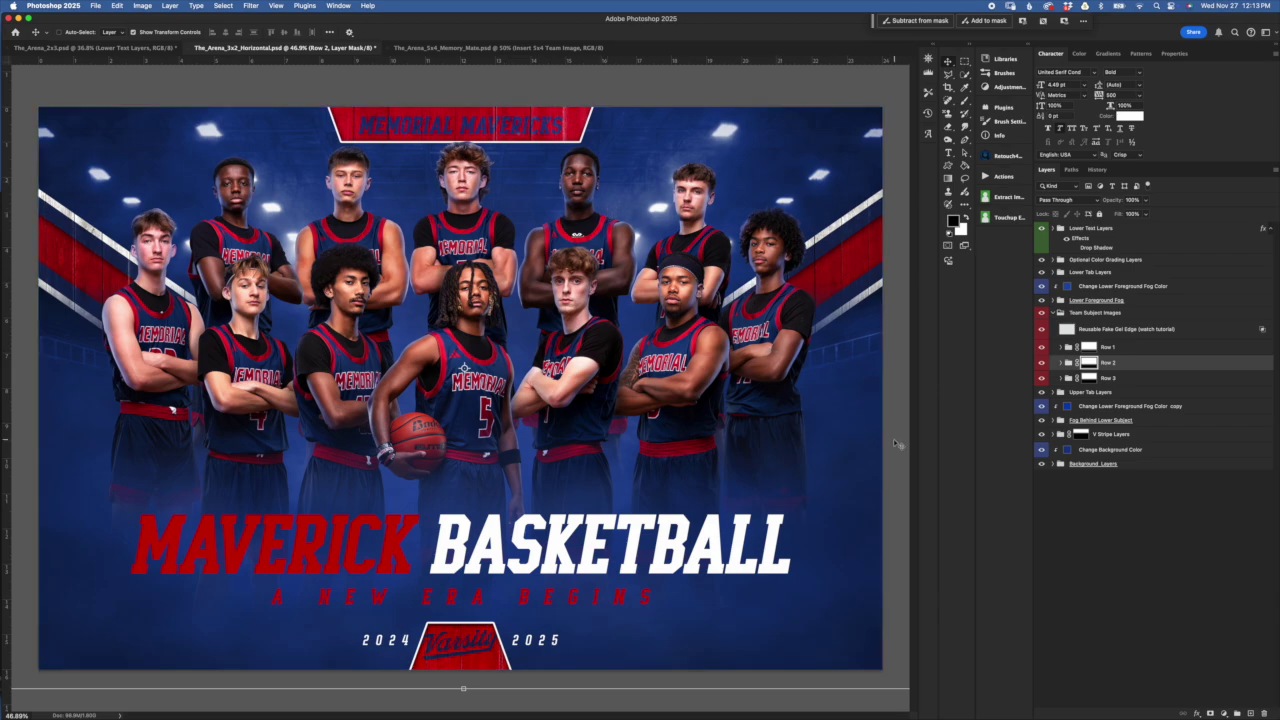
Collapse Team Subject Images and switch to The_Arena_5x4_Memory_Mate.psd
left_click(1057, 332)
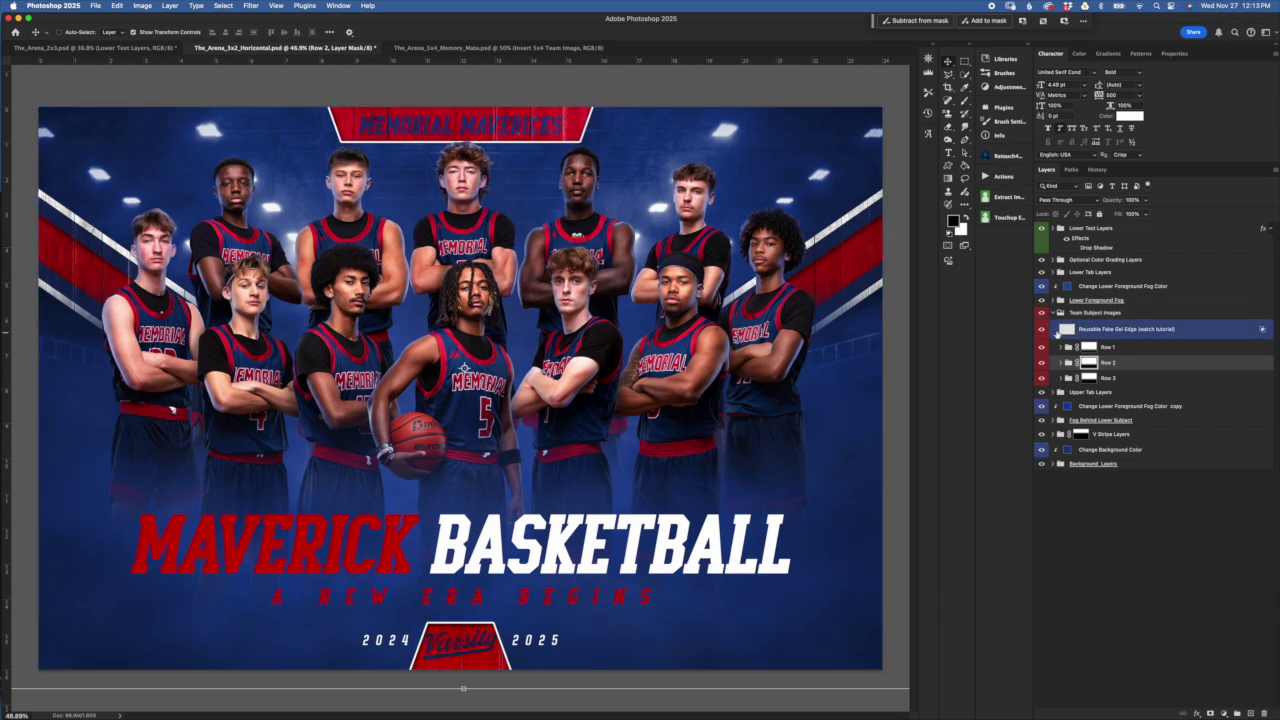
left_click(1054, 313)
left_click(1054, 313)
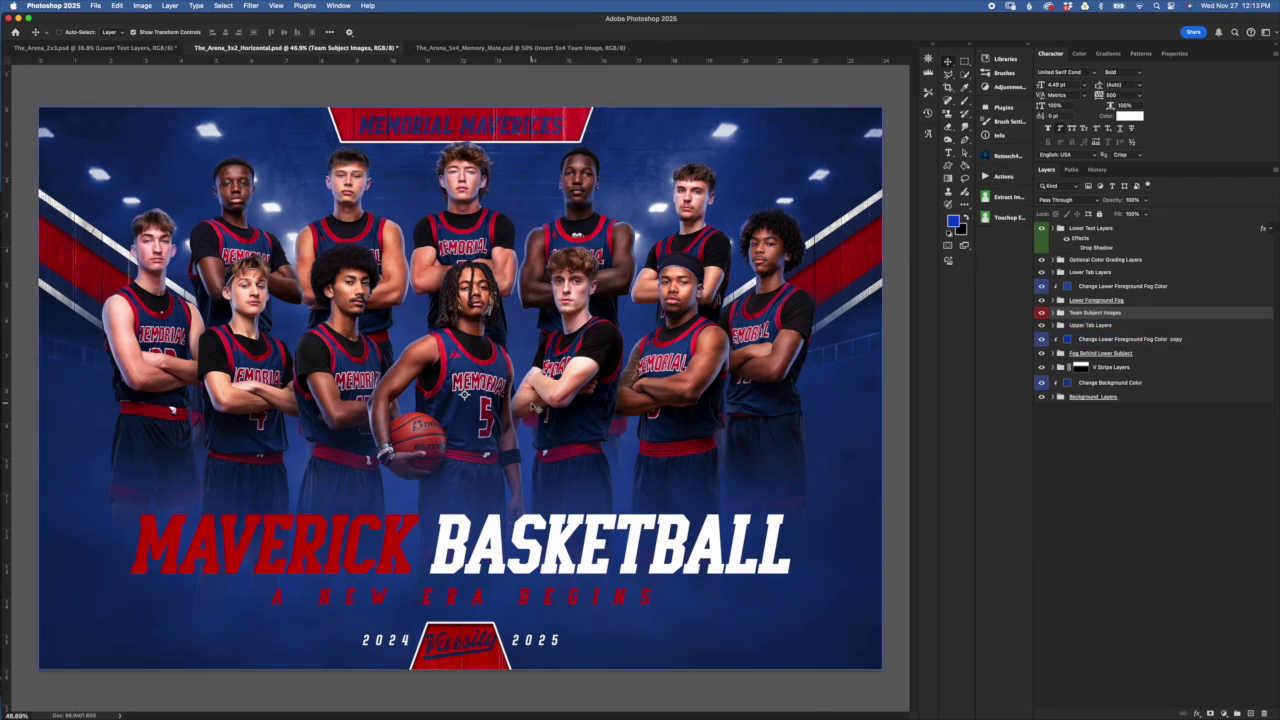
left_click(476, 47)
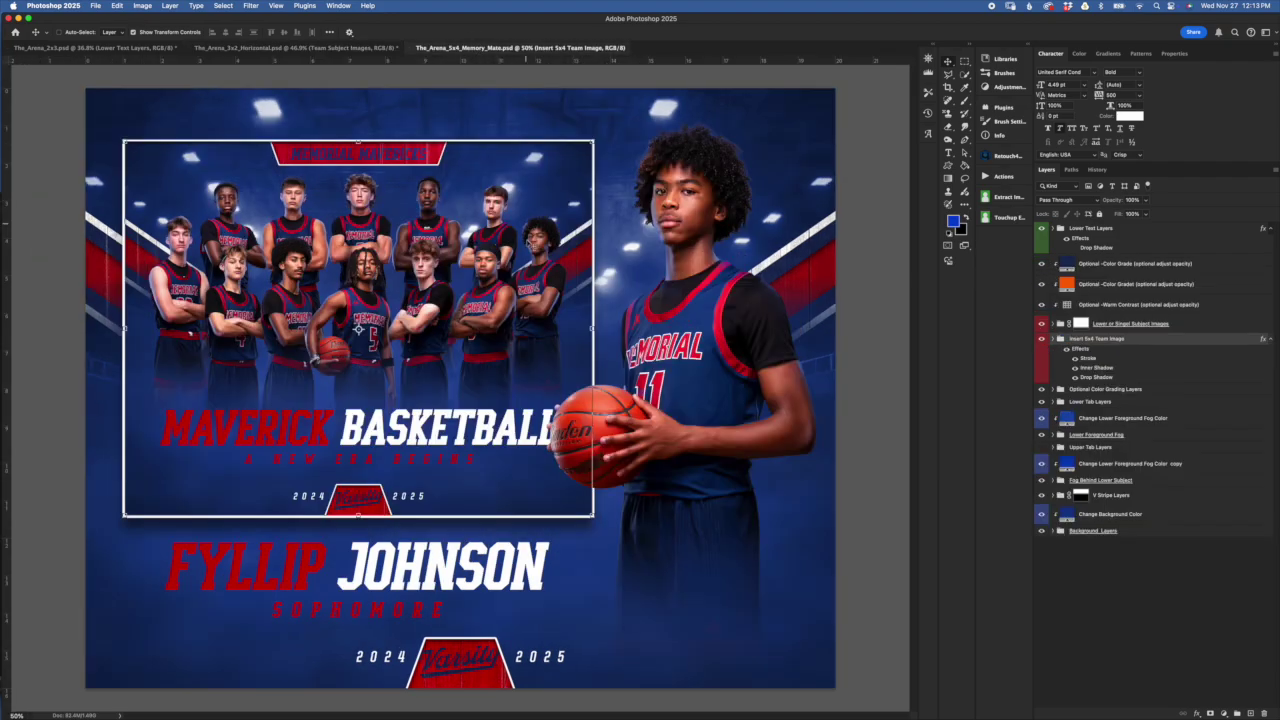
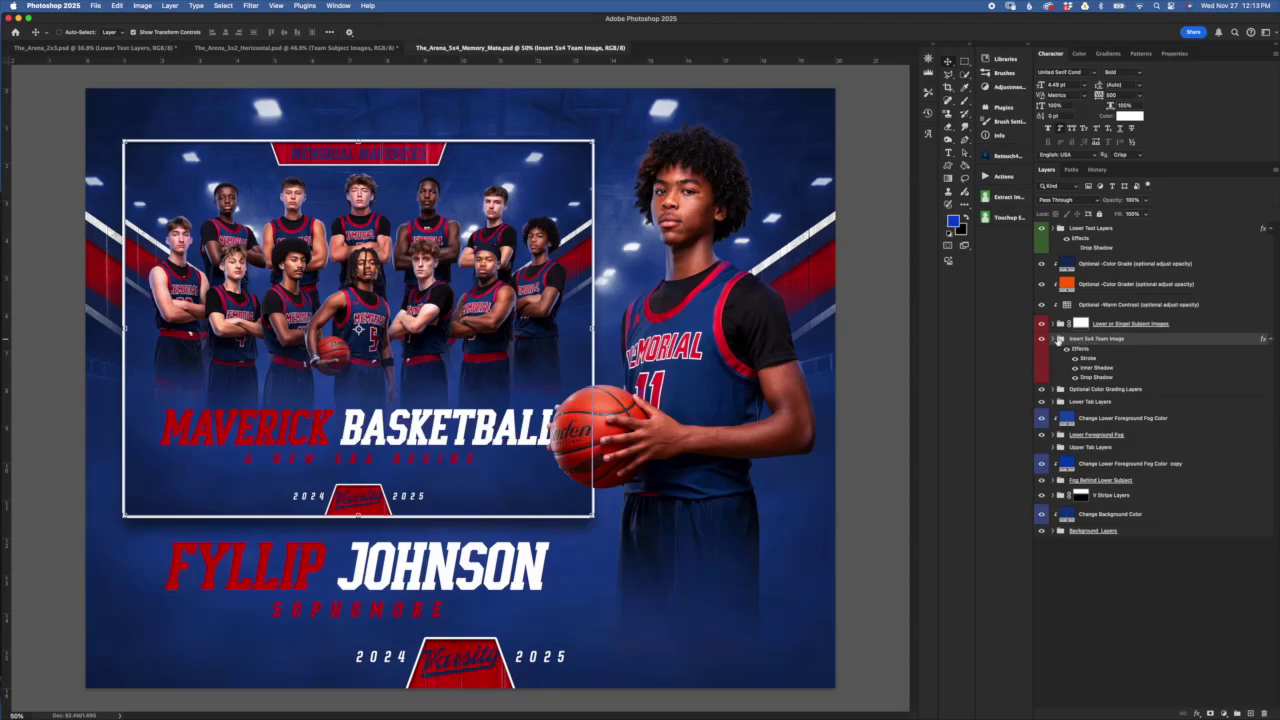
Hide the old photo layer inside the Insert 5x4 Team Image group, then switch to Finder
left_click(1057, 340)
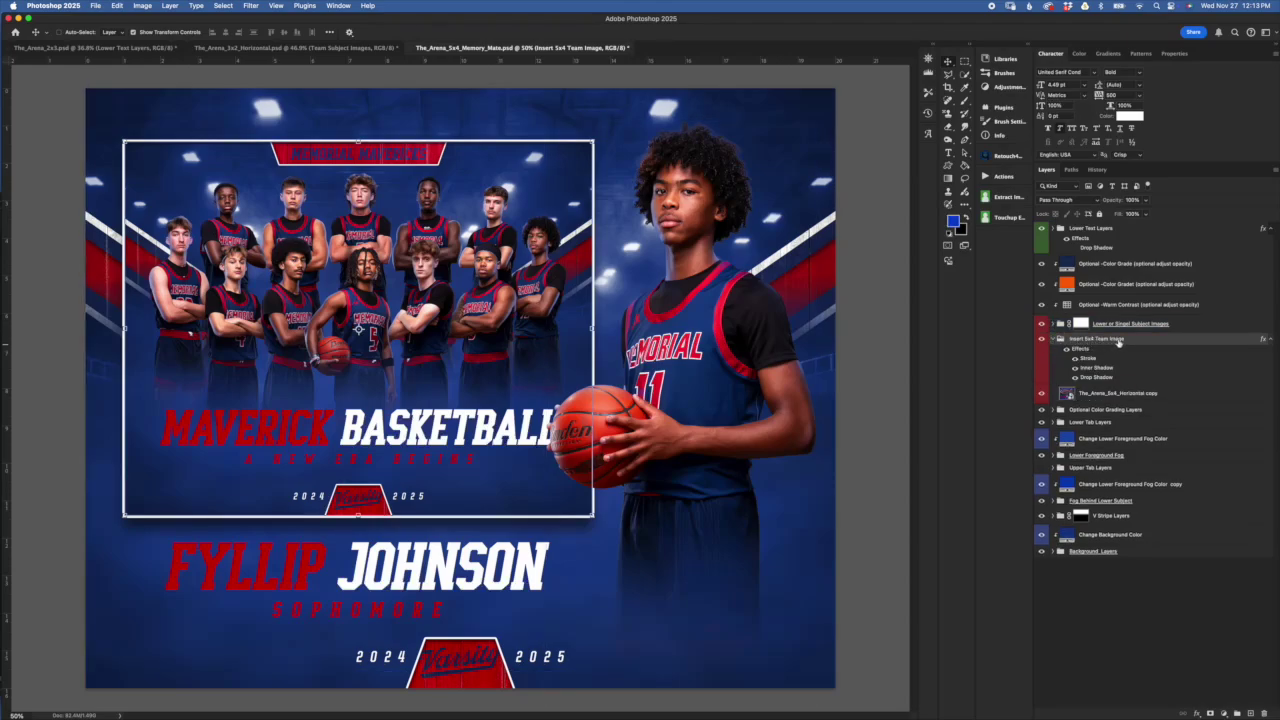
left_click(1092, 396)
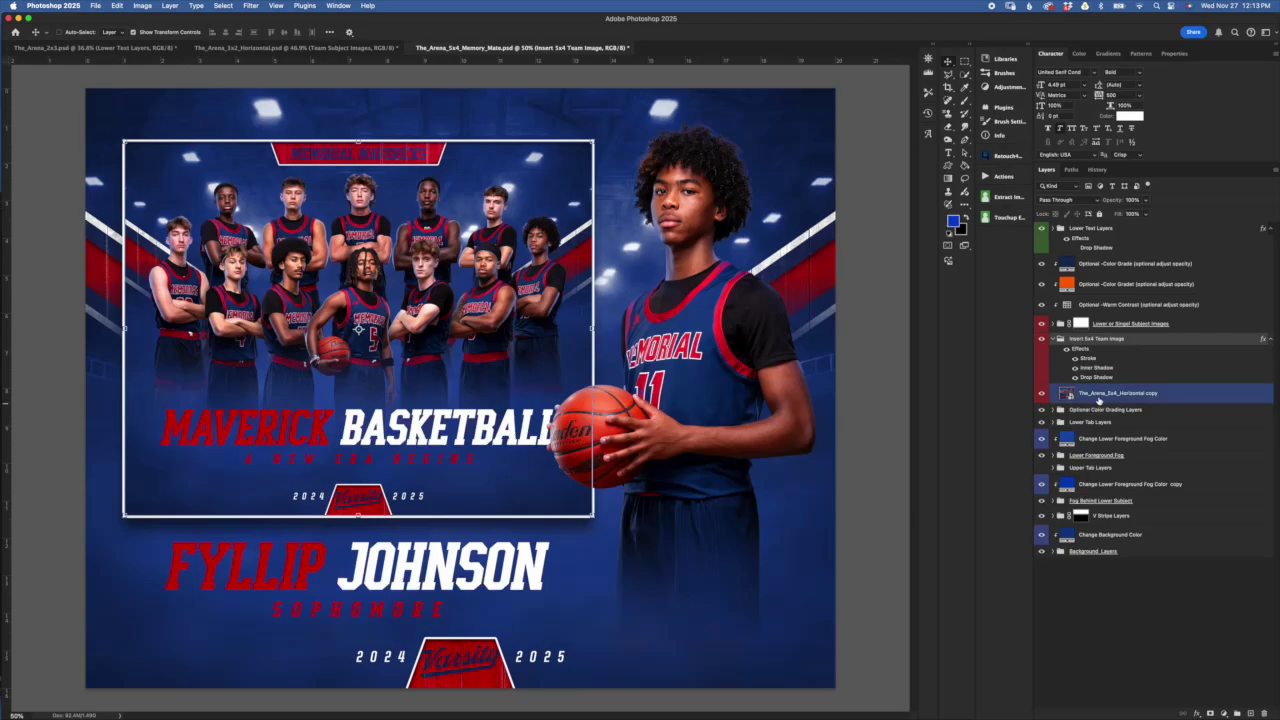
left_click(1042, 396)
left_click(1122, 440)
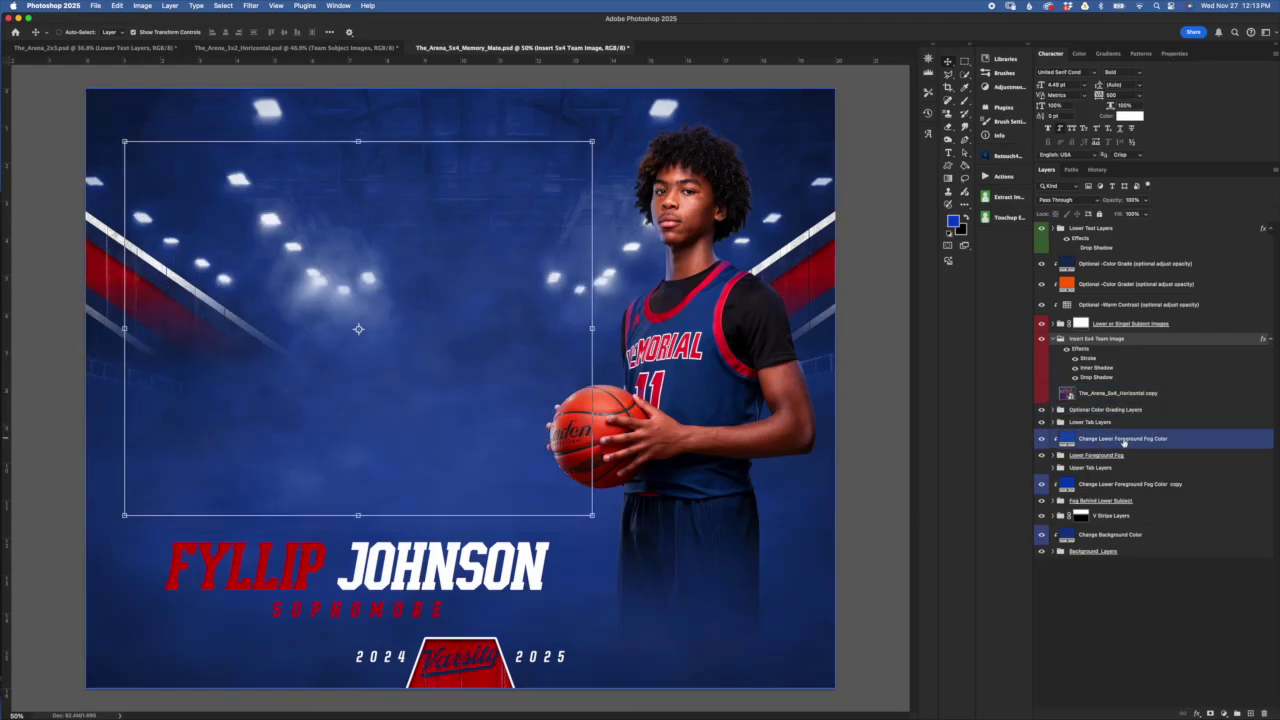
key("super+Tab")
key("super+Tab")
key("super+Tab")
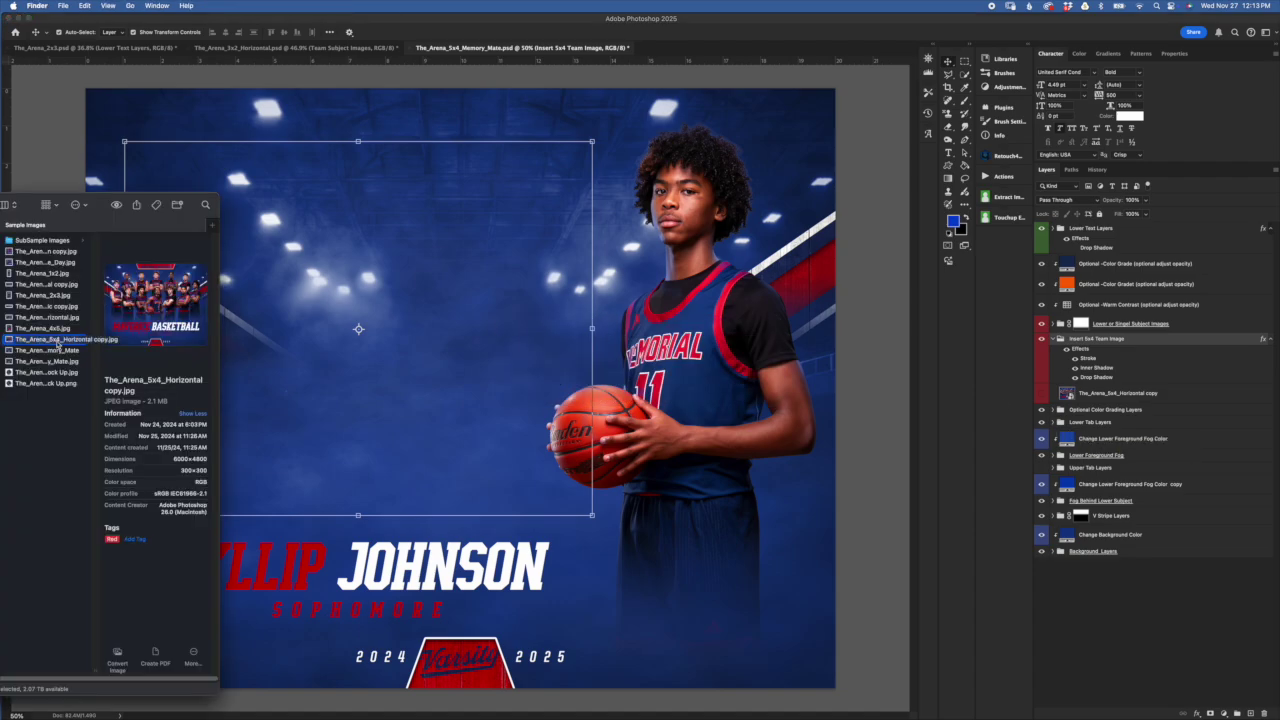
Drop The_Arena_5x4_Horizontal copy.jpg from Finder onto the Photoshop poster canvas
left_click_drag(57, 340, 355, 318)
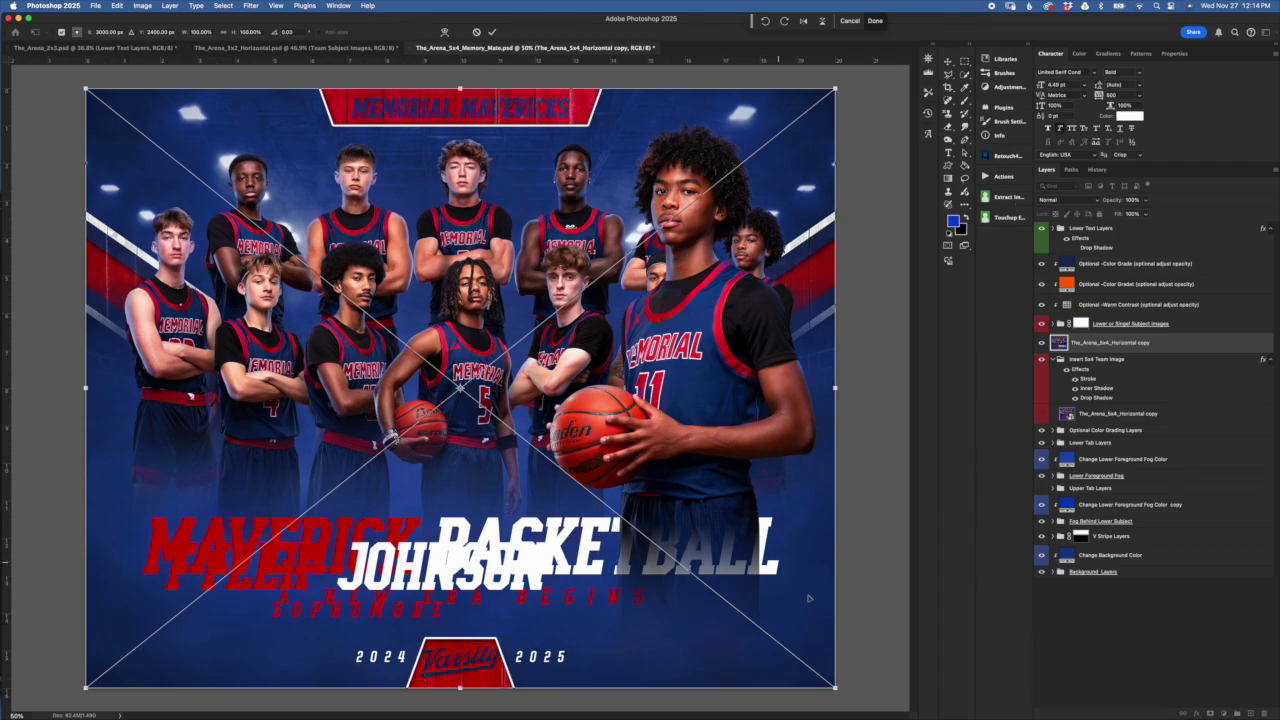
Scale the placed team photo down and position it in the left frame, then commit
left_click_drag(837, 689, 608, 526)
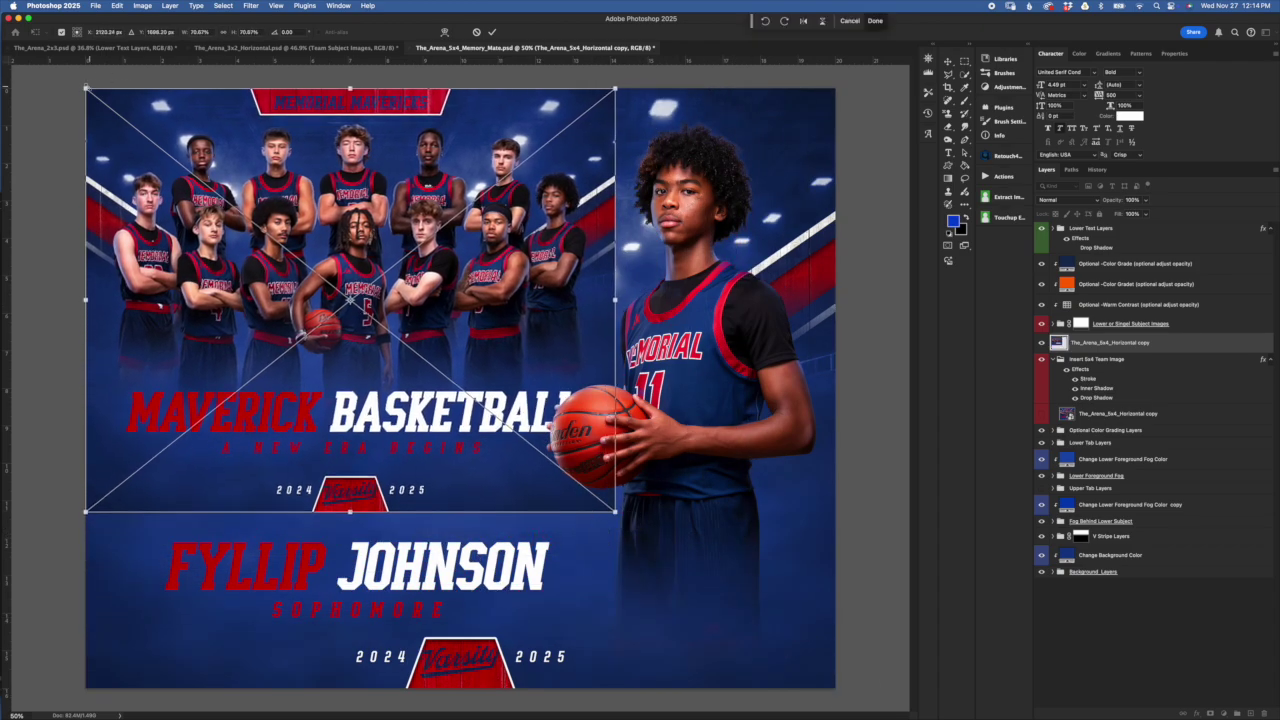
left_click_drag(85, 88, 113, 111)
mouse_move(615, 312)
left_mouse_down()
mouse_move(523, 296)
mouse_move(619, 312)
left_mouse_up()
left_click_drag(385, 200, 390, 222)
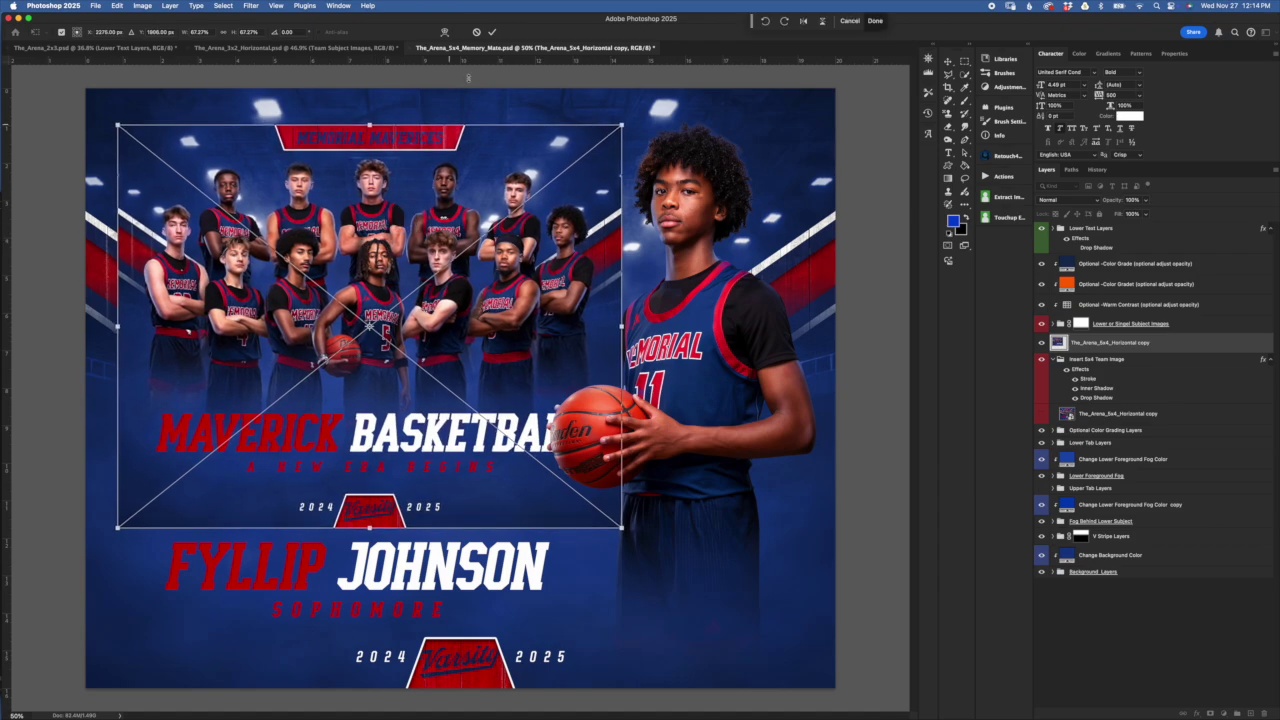
left_click(494, 33)
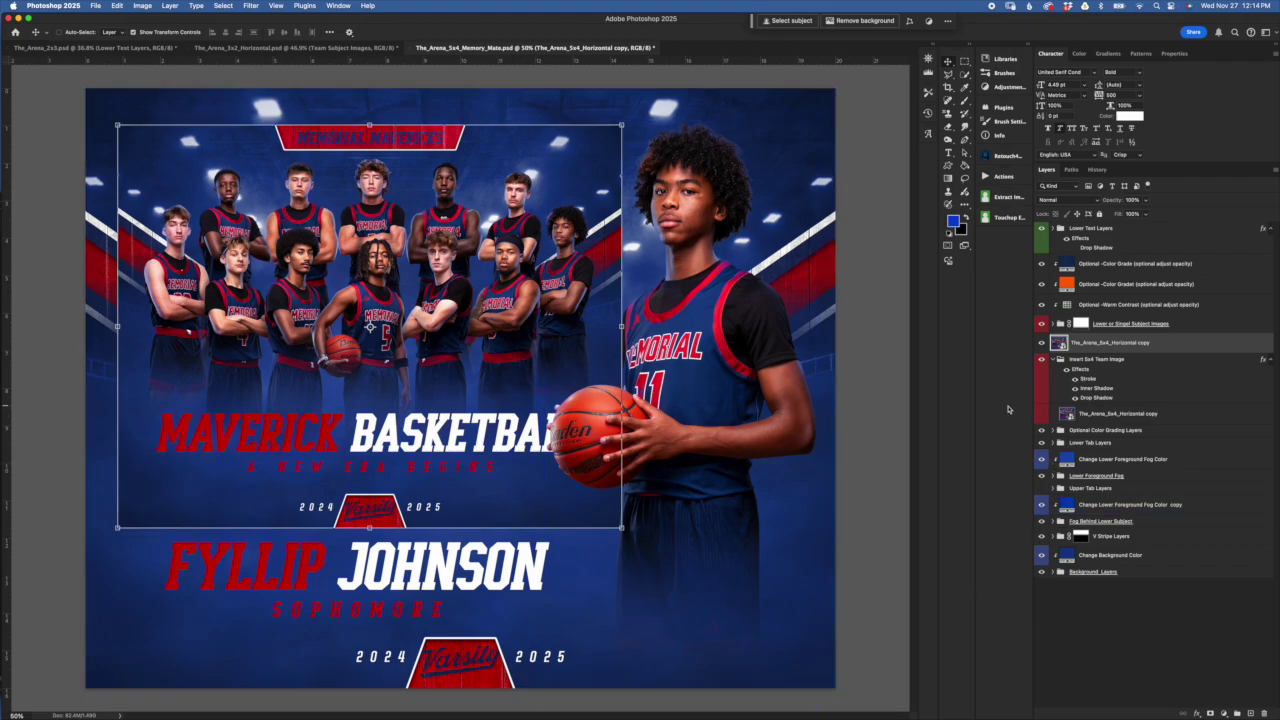
Move the team photo layer into the Insert 5x4 Team Image group and nudge it up slightly
left_click(1142, 343)
left_click_drag(1142, 343, 1140, 395)
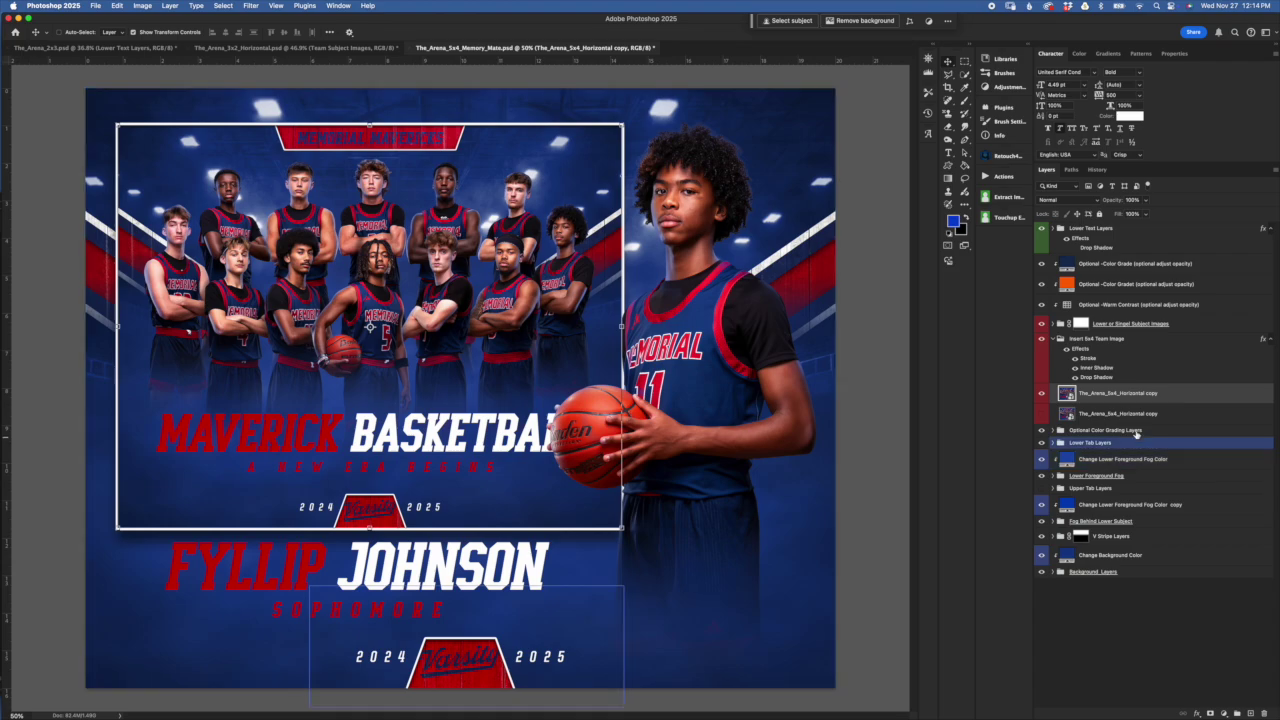
left_click(1140, 357)
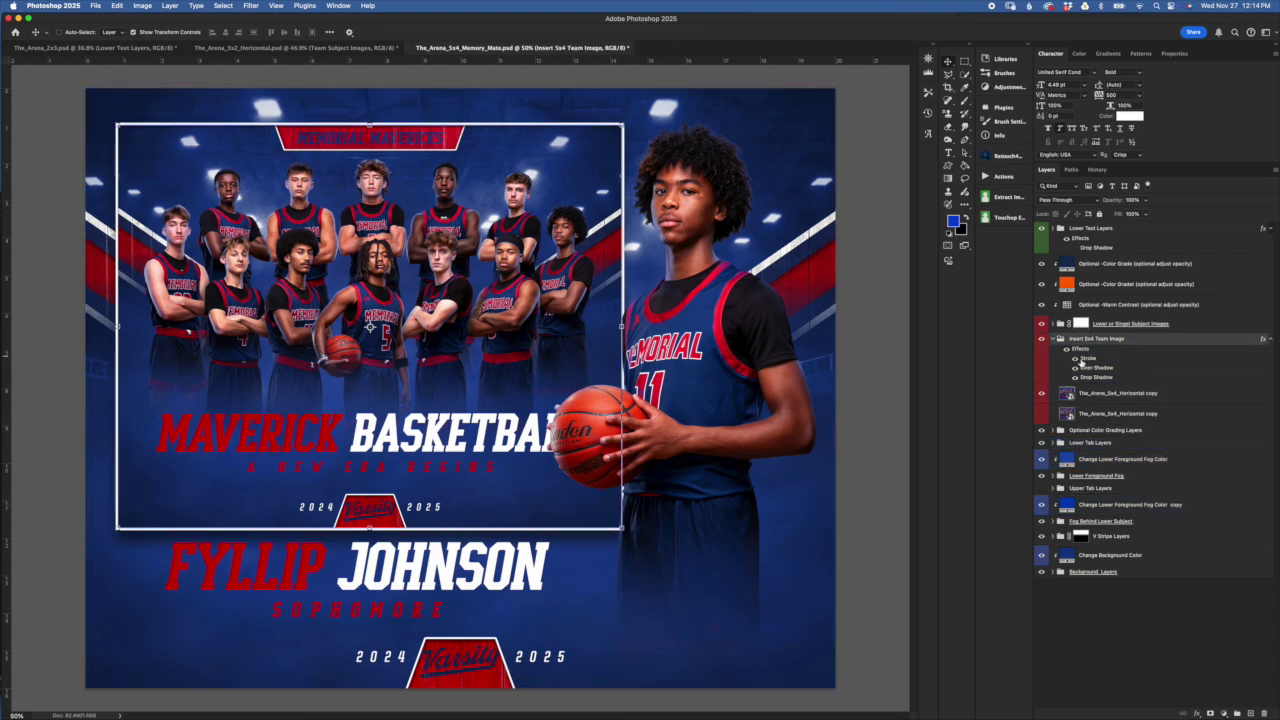
left_click(1100, 393)
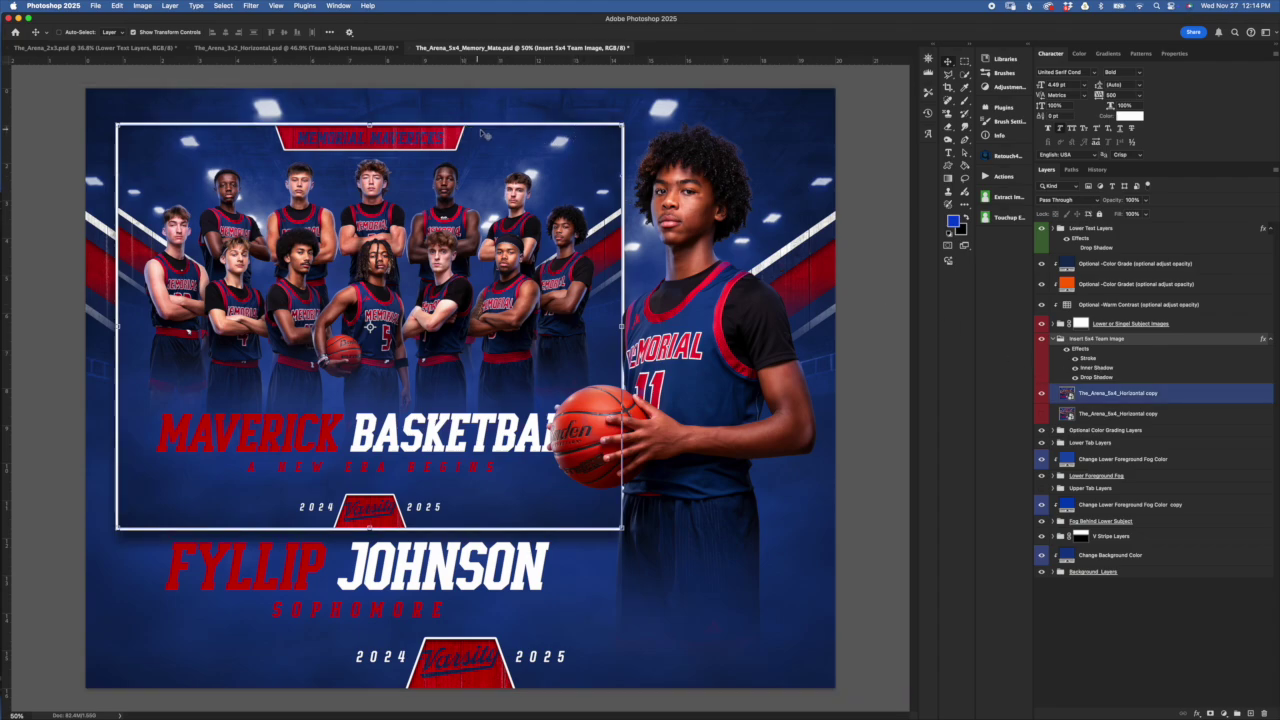
left_click(233, 135)
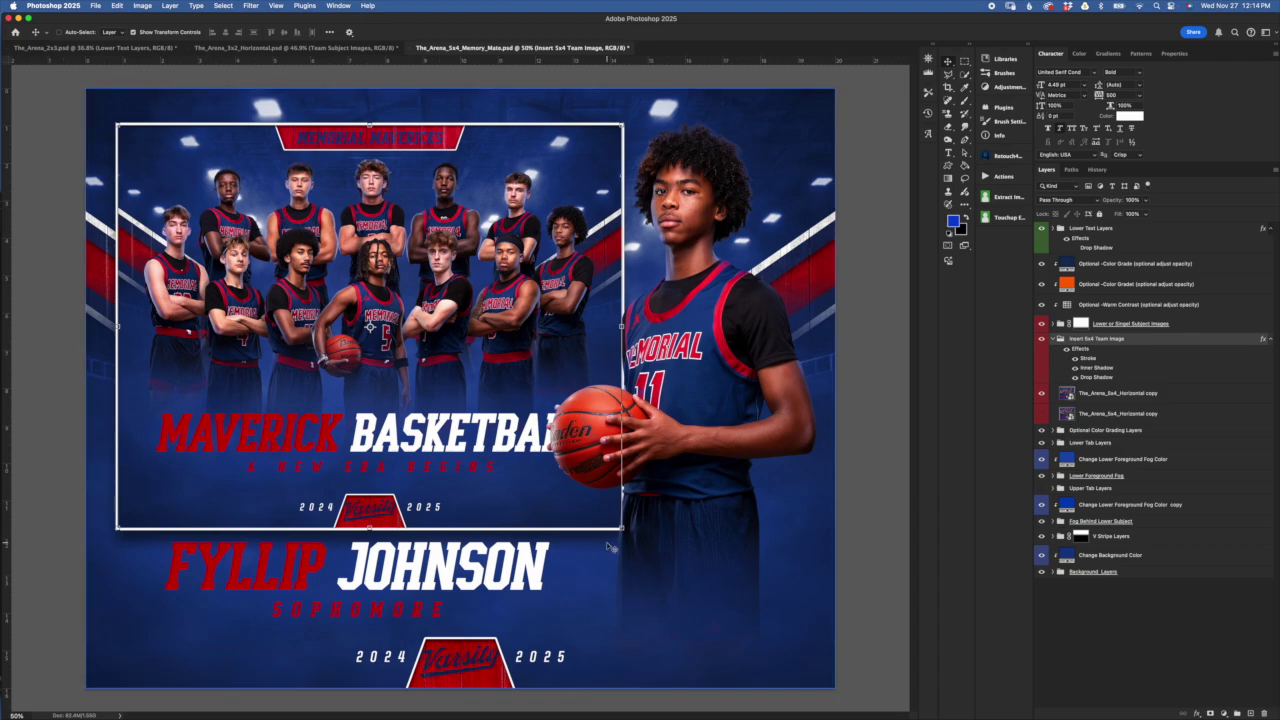
left_click_drag(384, 154, 385, 147)
left_click(509, 32)
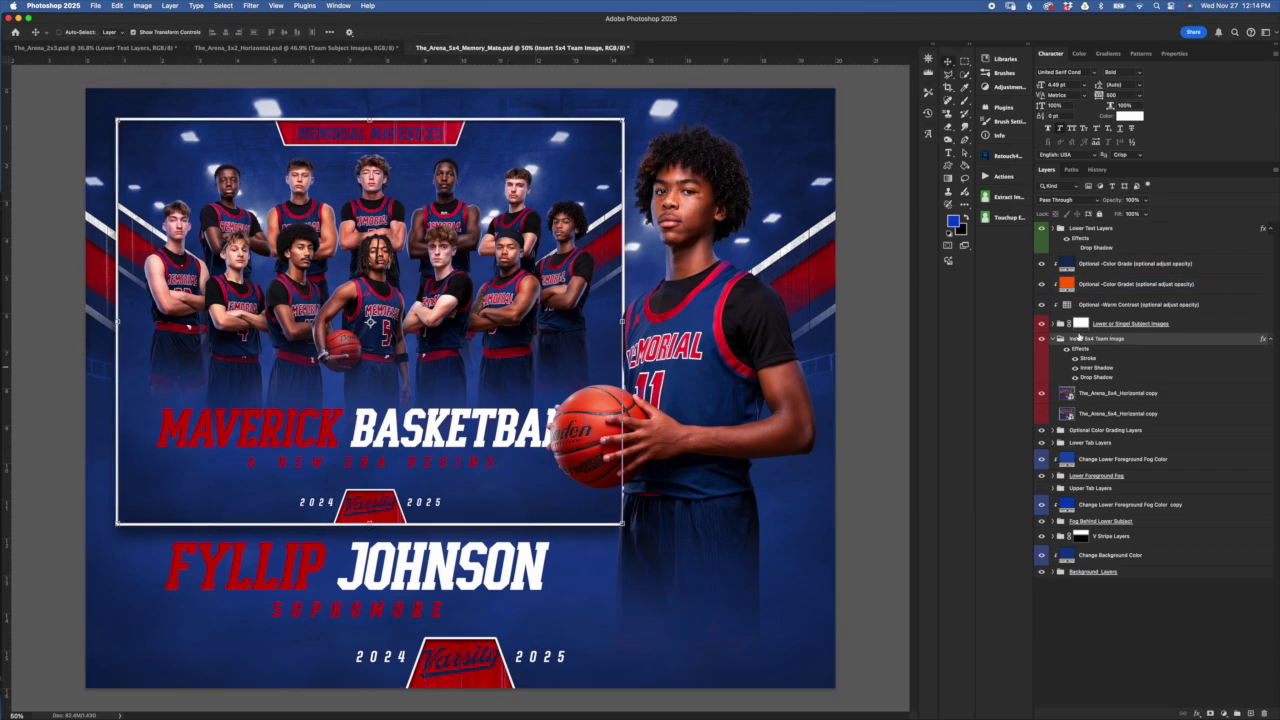
double_click(1088, 361)
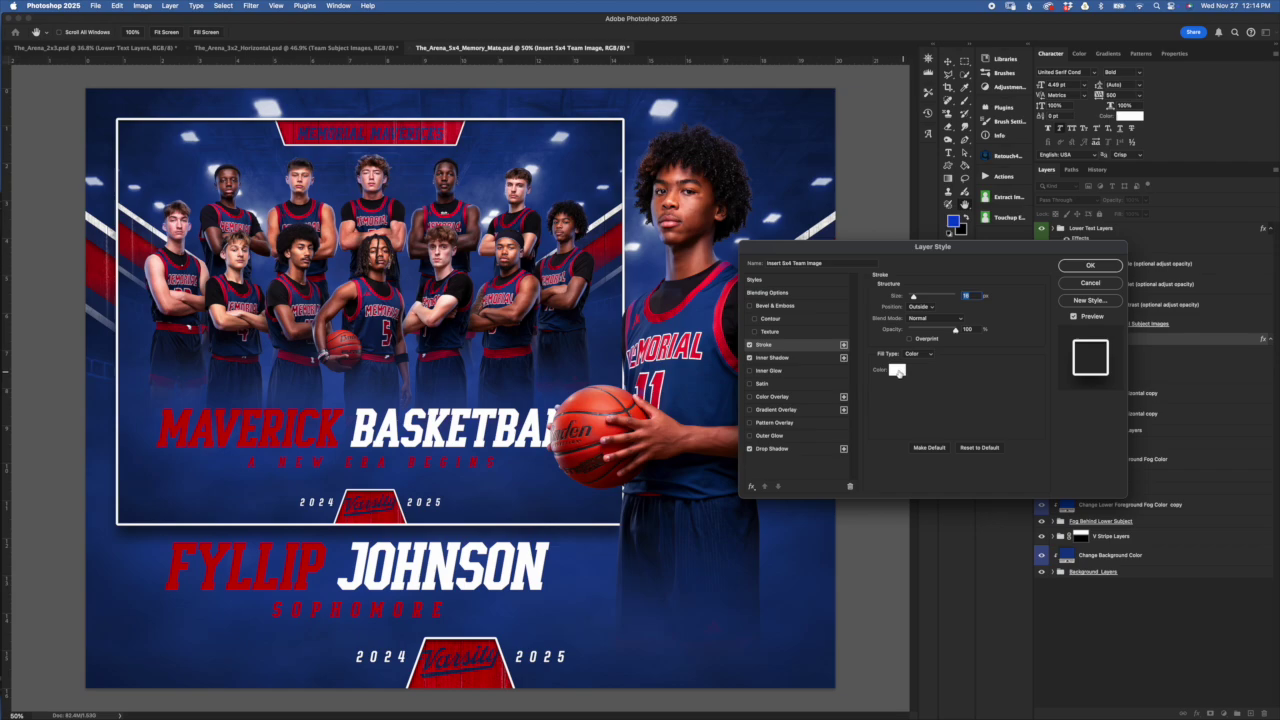
left_click(896, 369)
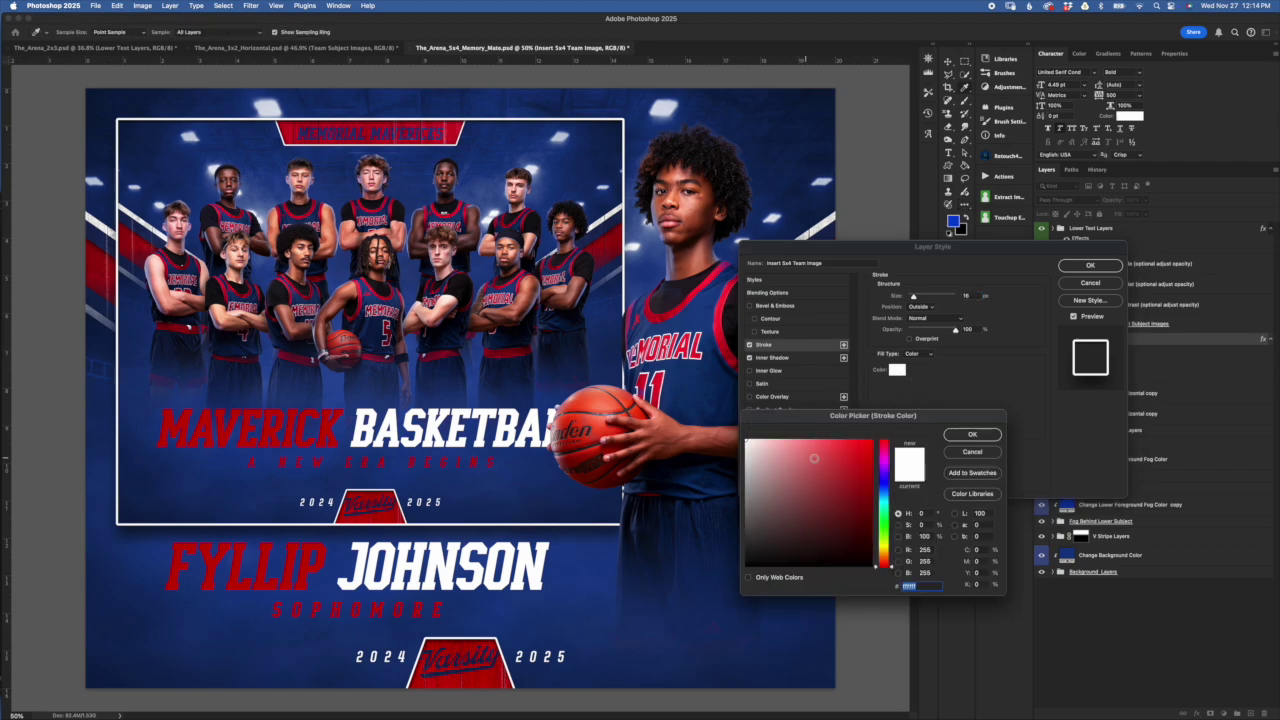
left_click(833, 466)
left_click(863, 475)
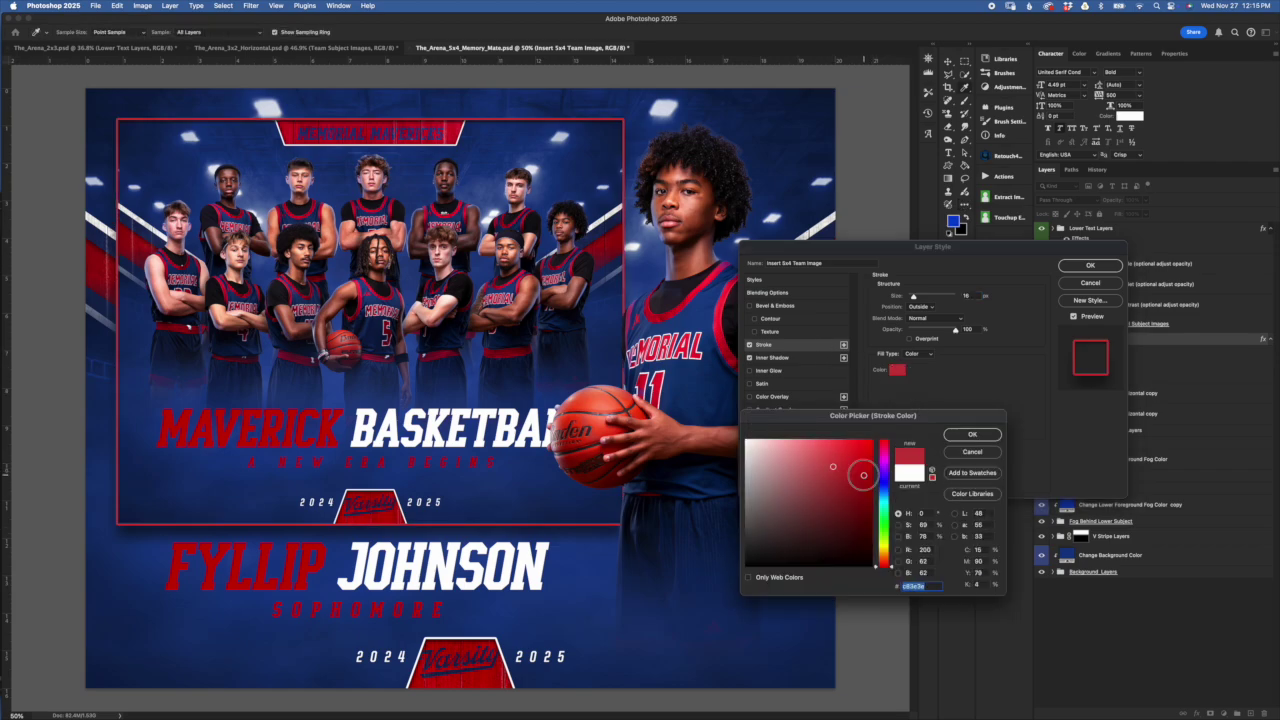
left_click(972, 451)
left_click(1112, 285)
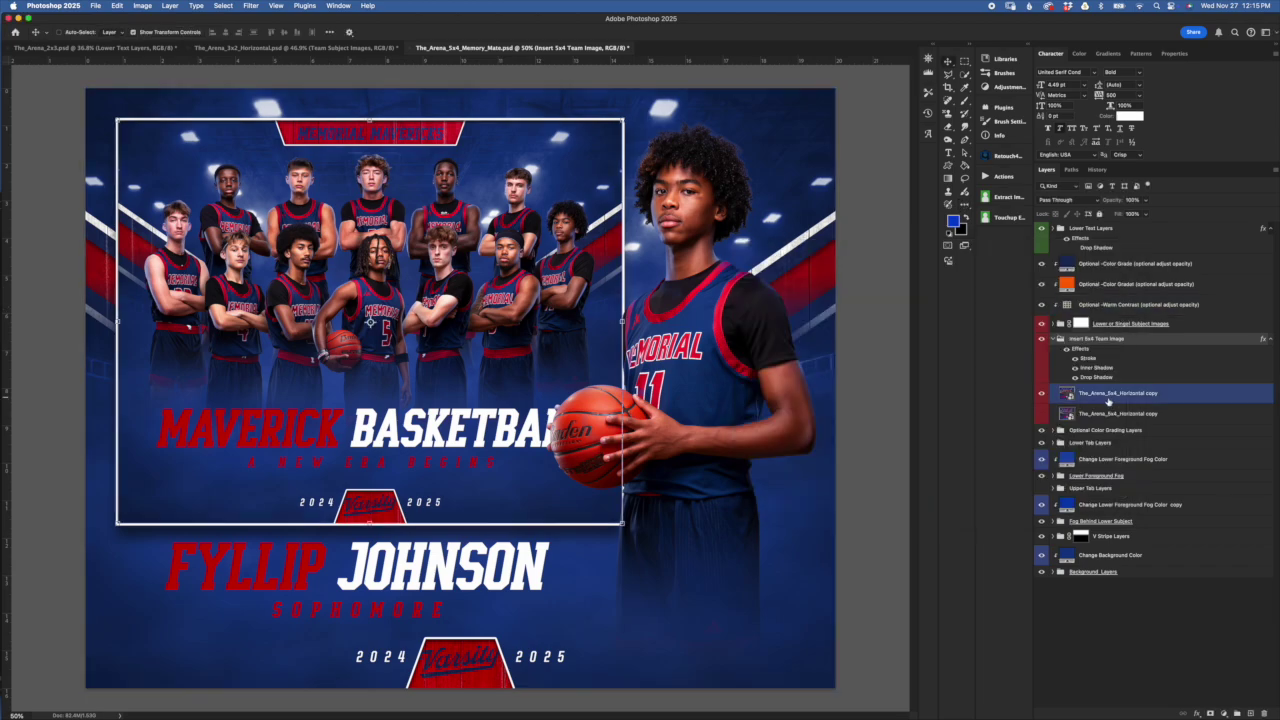
left_click(1135, 414)
left_click(1134, 396)
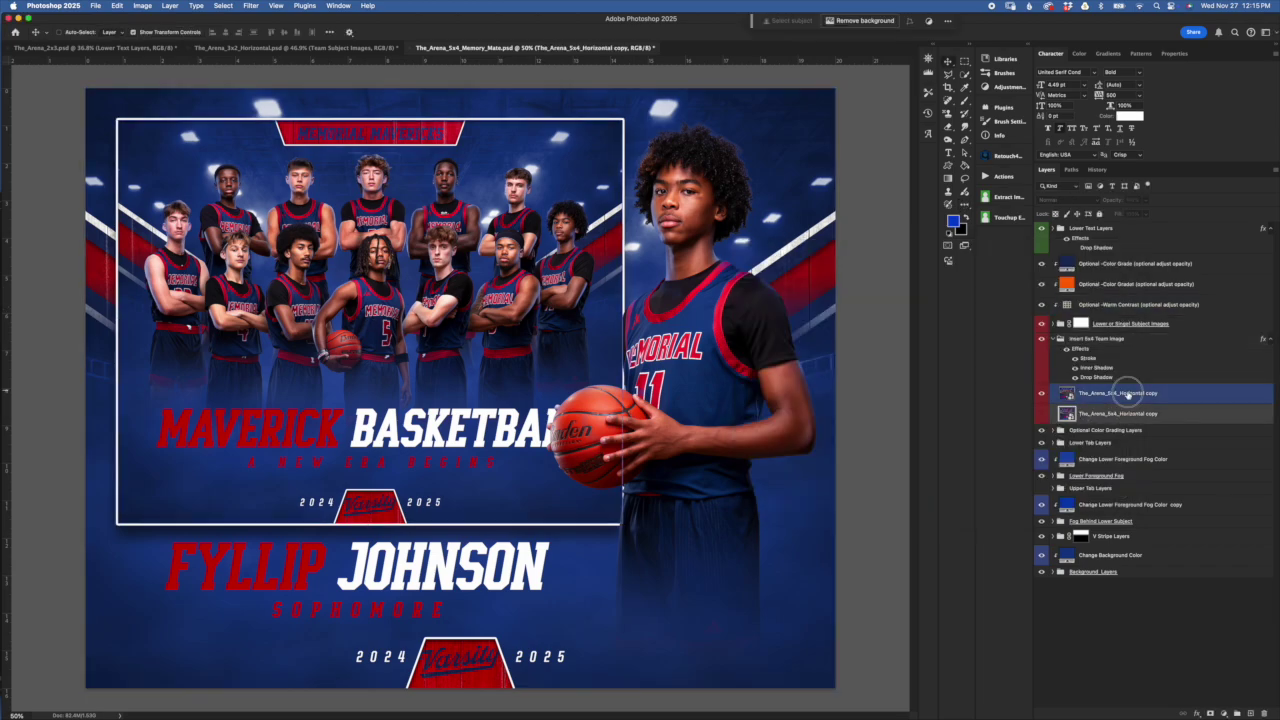
Turn on the white border around the team image, then collapse the Insert 5x4 Team Image group
left_click(1123, 365)
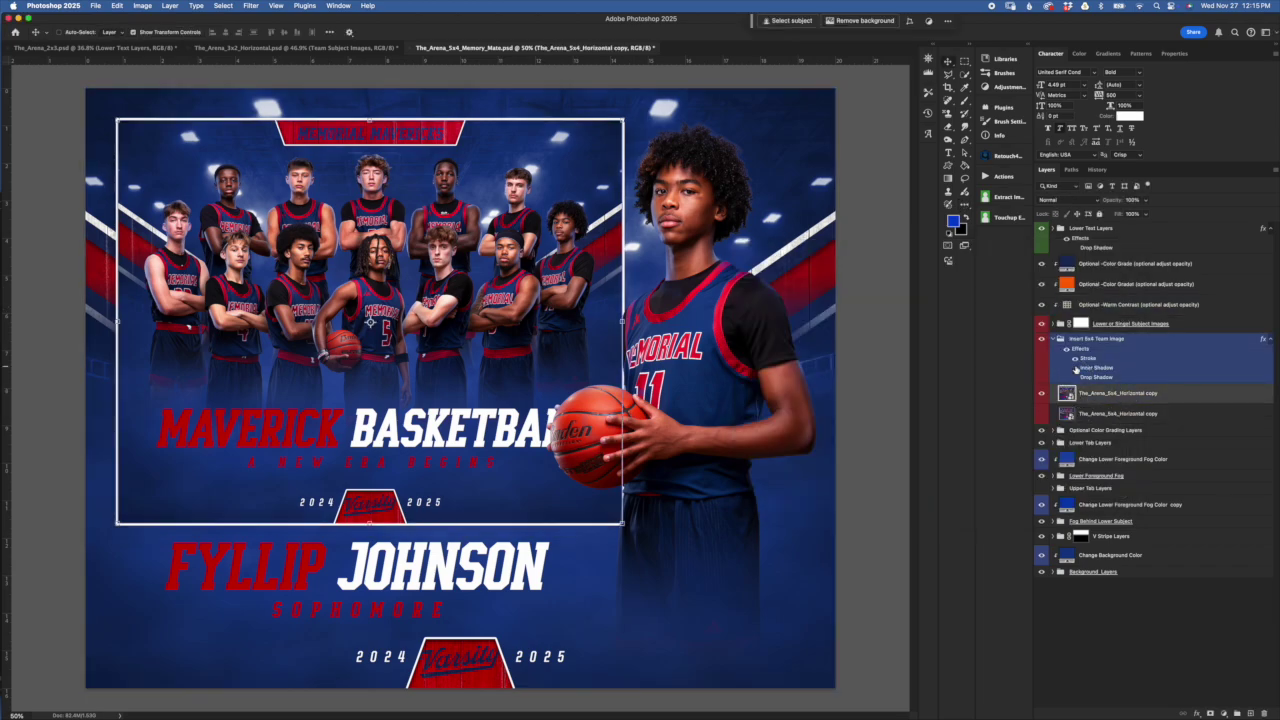
left_click(1093, 392)
left_click(1075, 368)
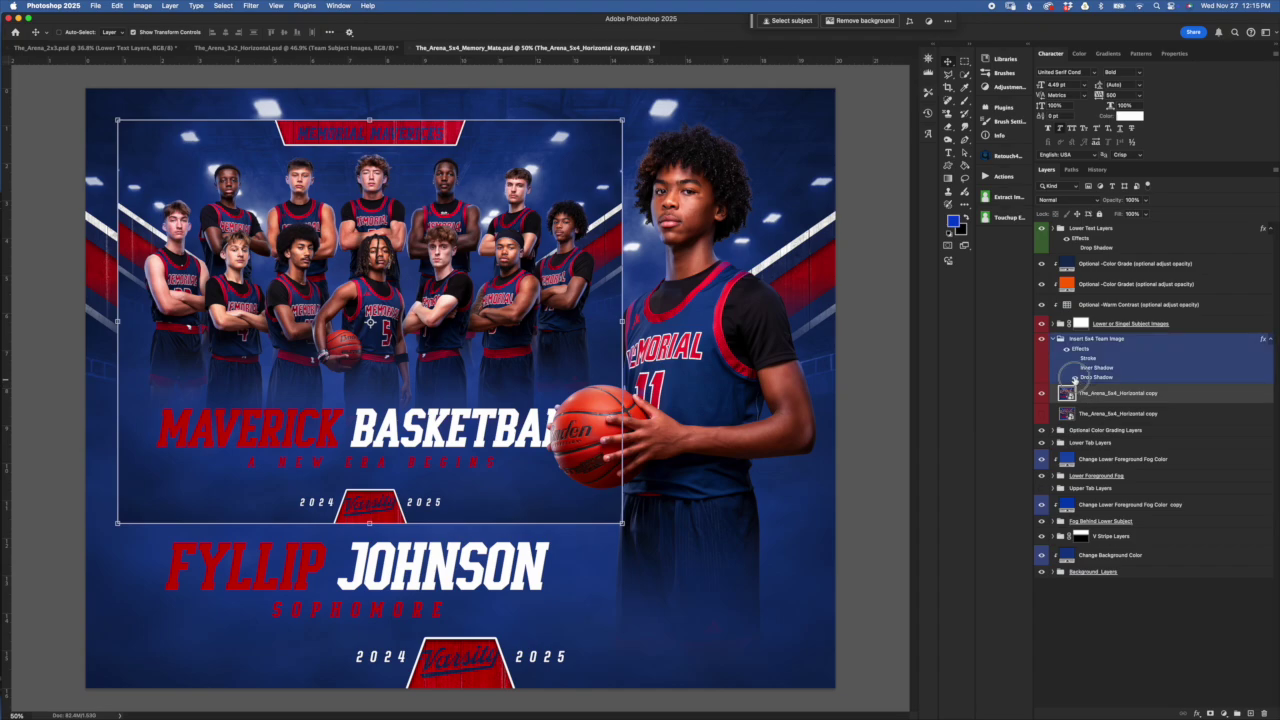
left_click(1075, 358)
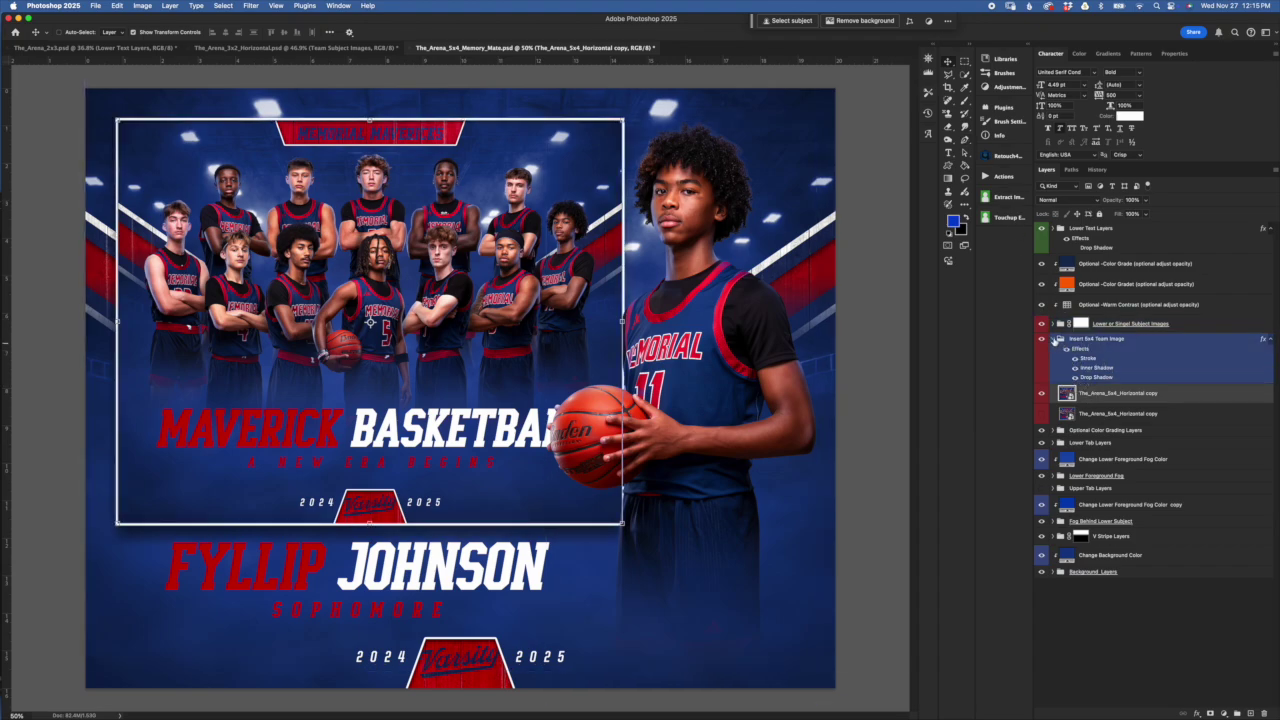
left_click(1058, 340)
Expand and collapse the Optional Color Grading Layers group to inspect its contents
left_click(1080, 323)
left_click(1248, 404)
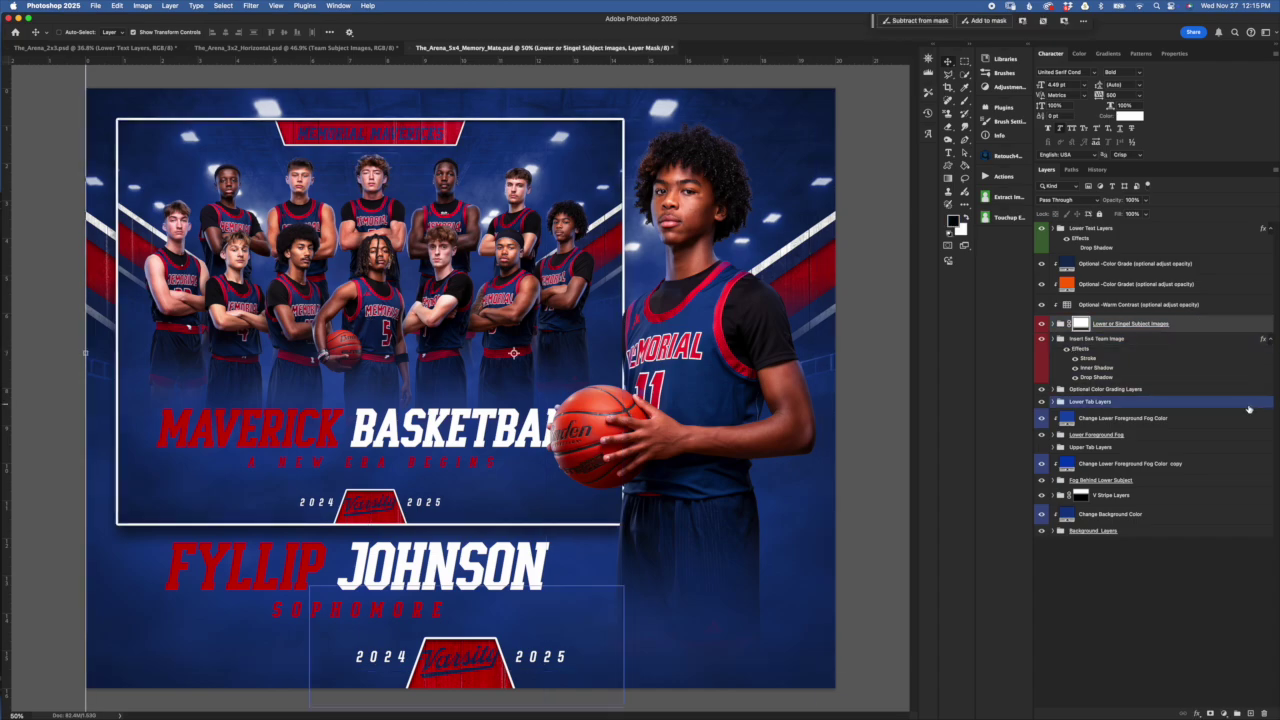
left_click(1120, 380)
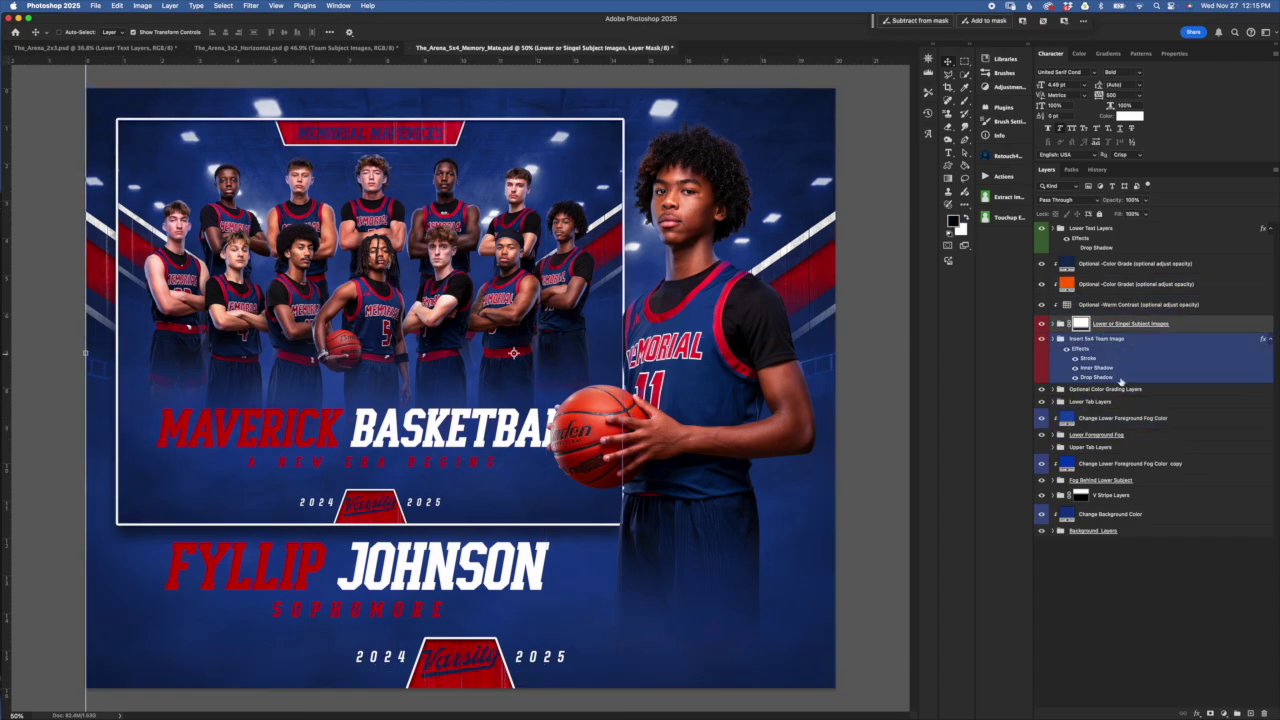
left_click(1105, 389)
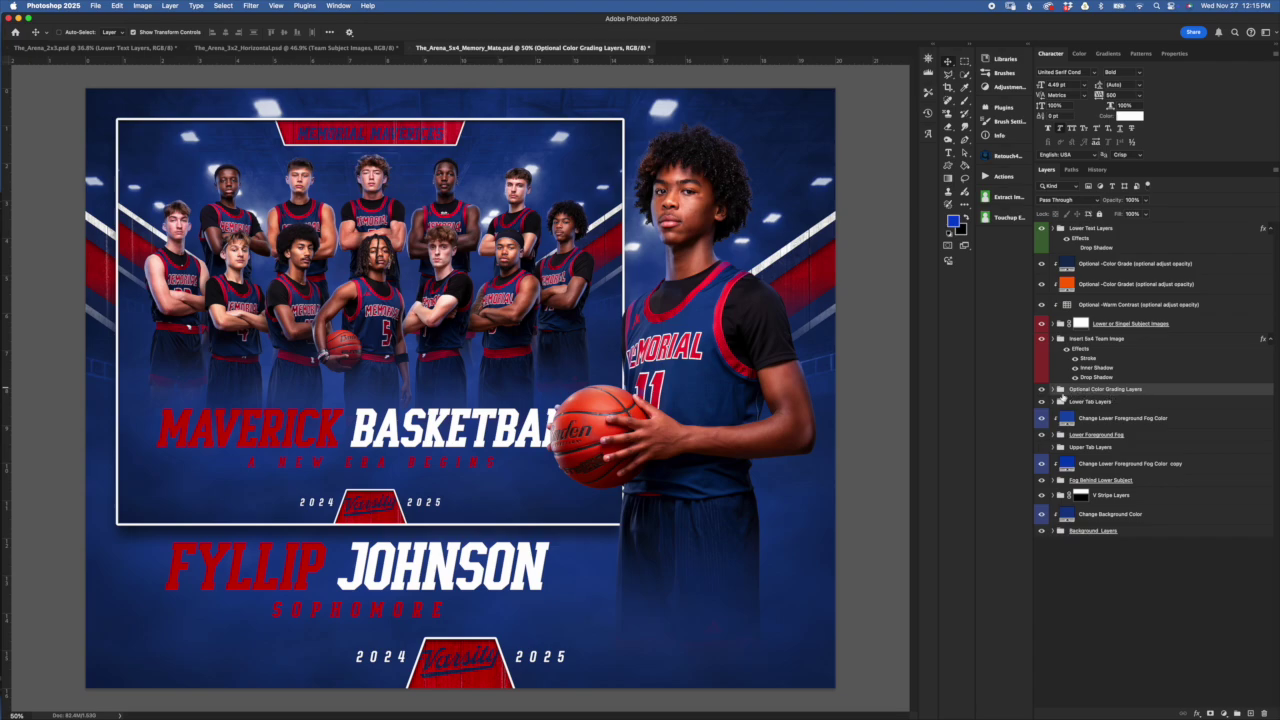
left_click(1054, 389)
left_click(1100, 462)
left_click(1054, 391)
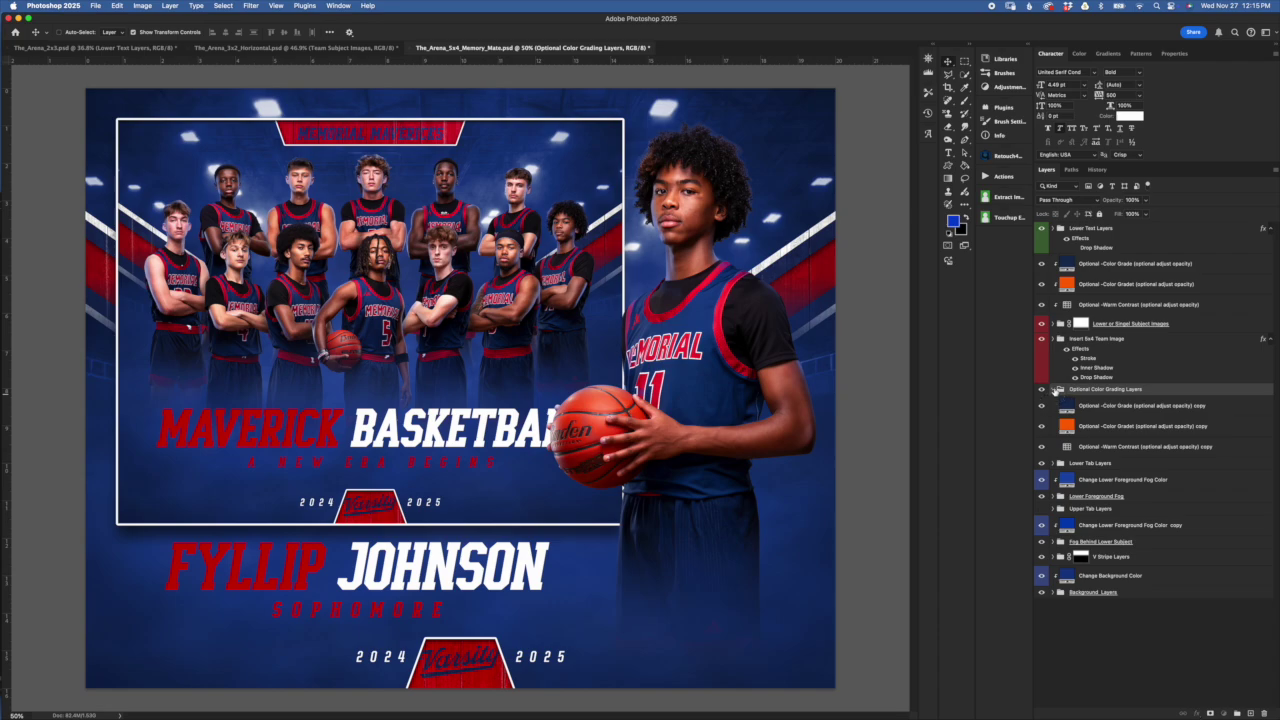
left_click(1056, 389)
Drag the Optional Color Grading Layers group up to sit under Optional -Color Grade
left_click(1112, 401)
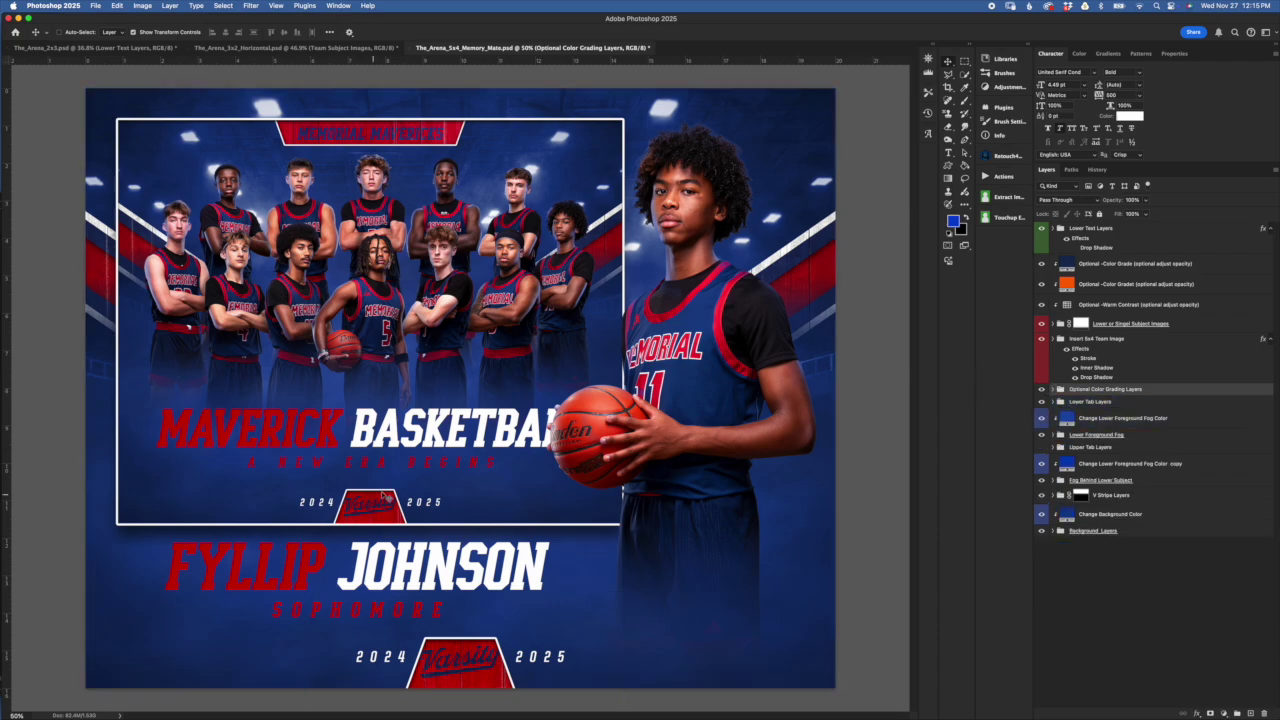
left_click(1093, 378)
left_click(1105, 392)
left_click(1112, 401)
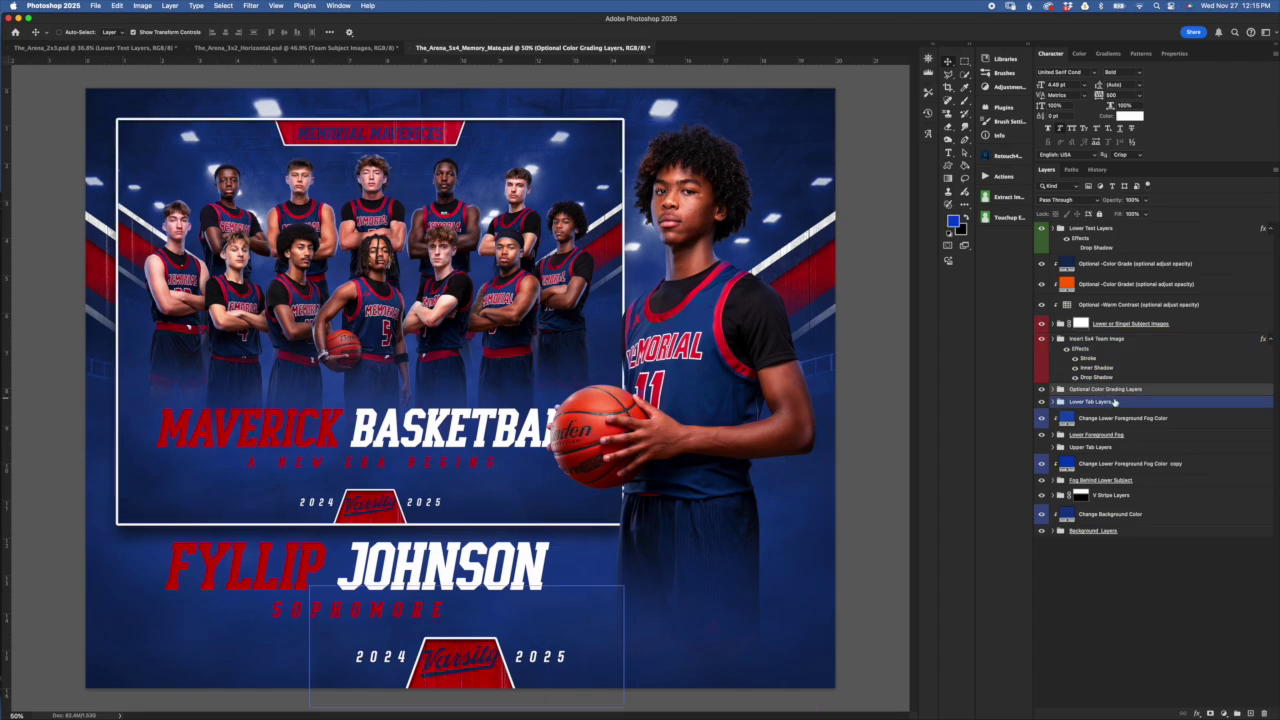
left_click(1104, 240)
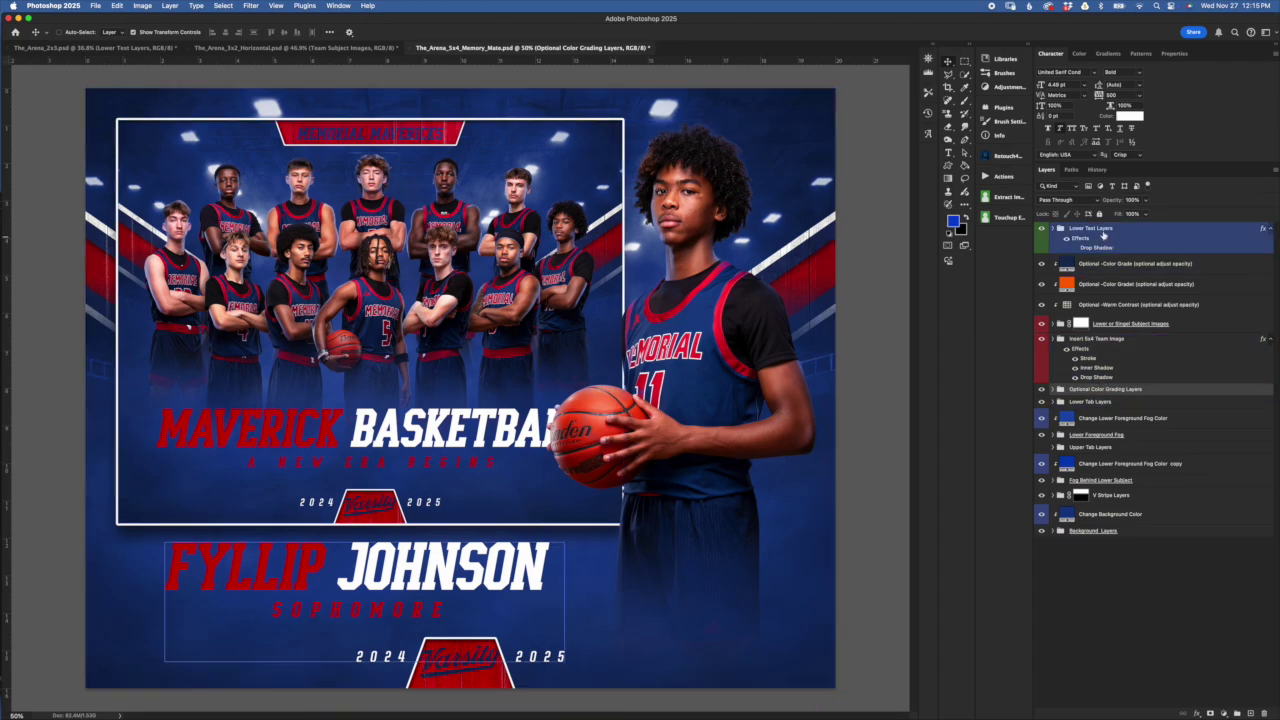
left_click(1112, 401)
left_click(1116, 360)
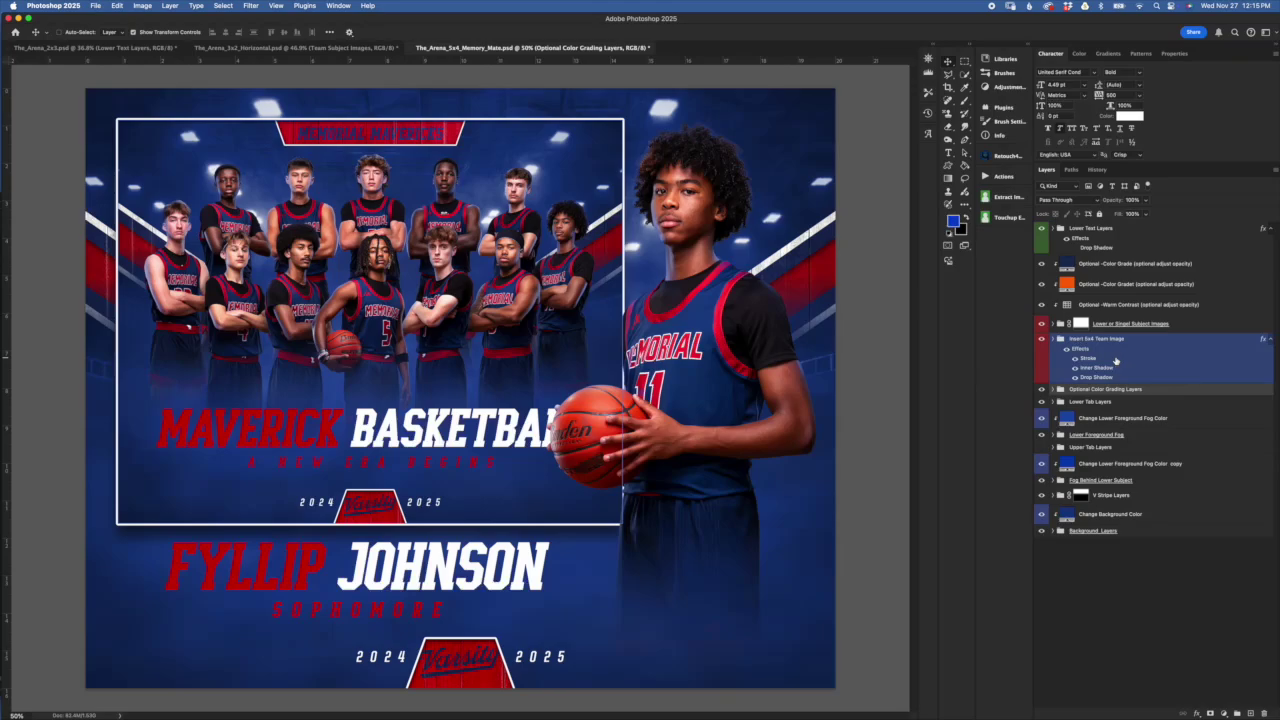
left_click(840, 368)
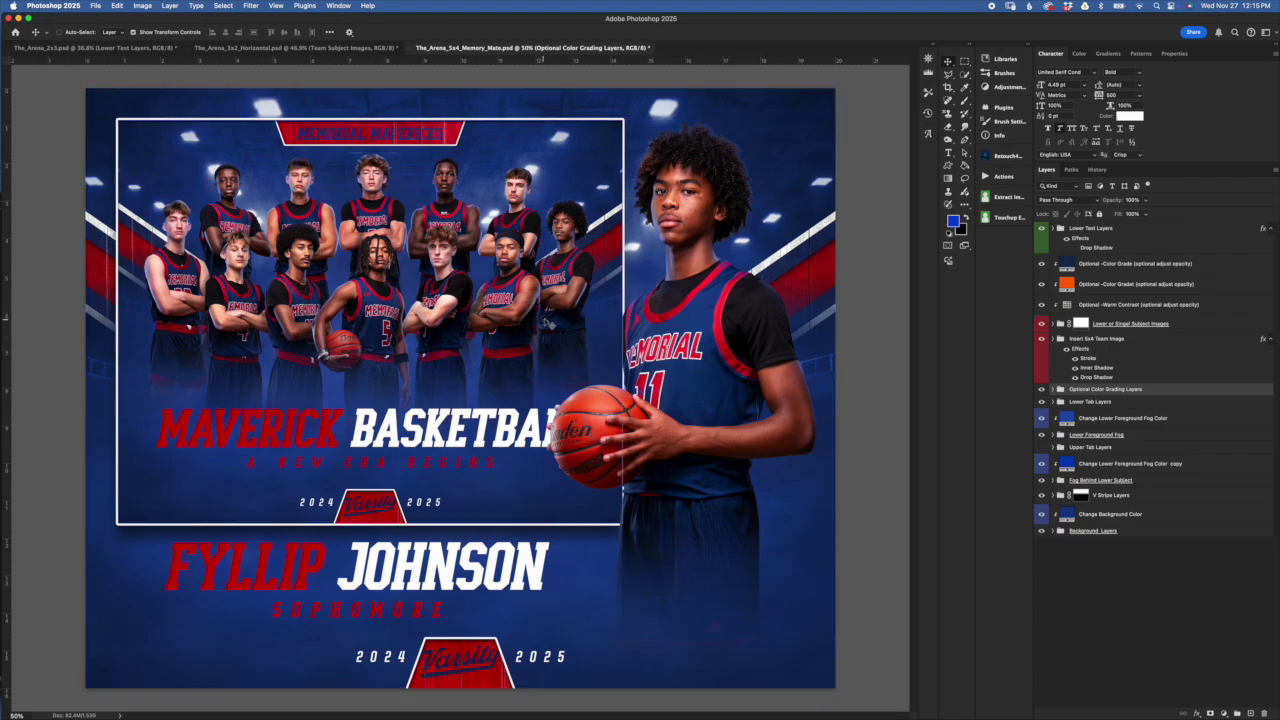
left_click(1067, 351)
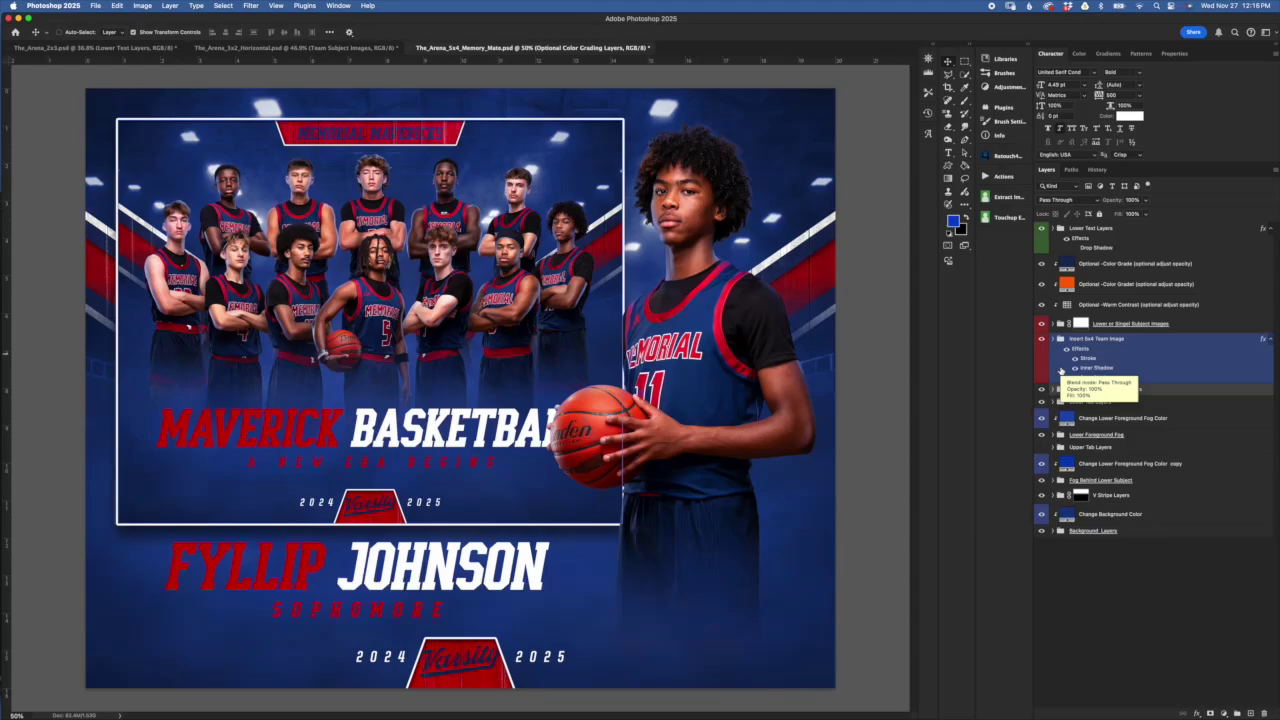
left_click_drag(988, 285, 1105, 256)
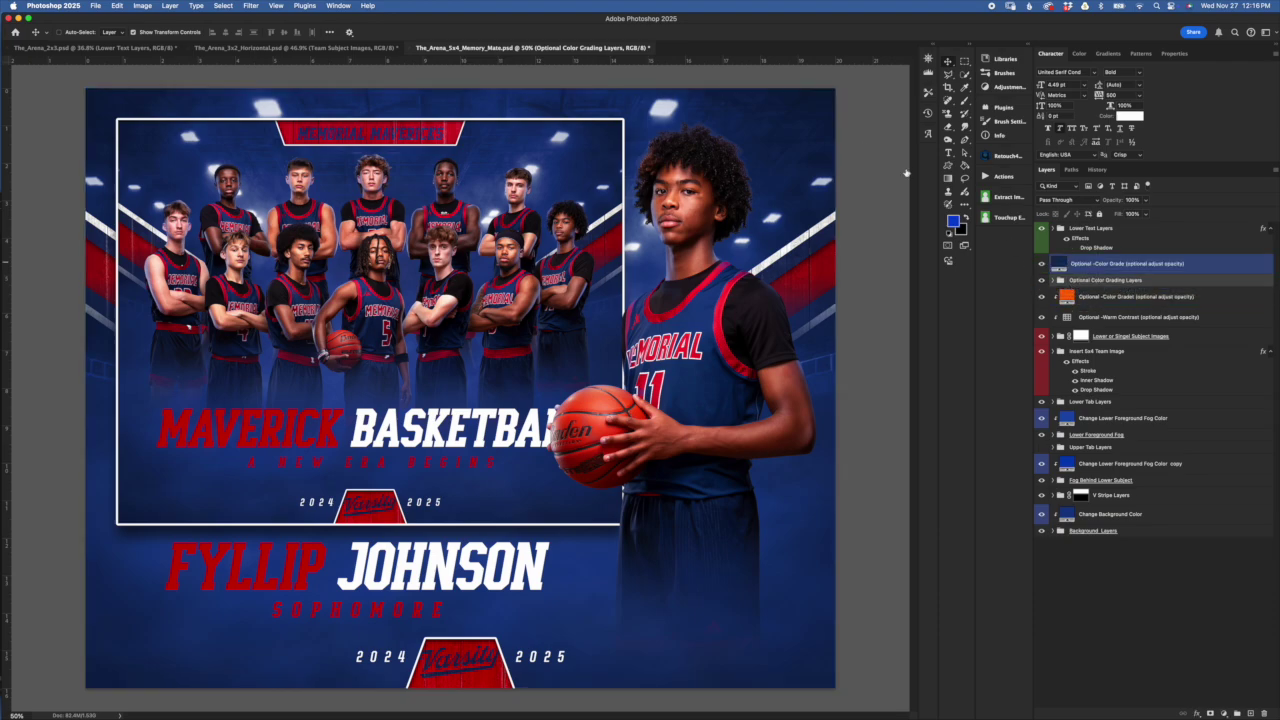
Undo the group move so Optional Color Grading Layers returns below the team image group
key("super+bracketleft")
key("super+bracketleft")
key("super+bracketleft")
key("super+bracketleft")
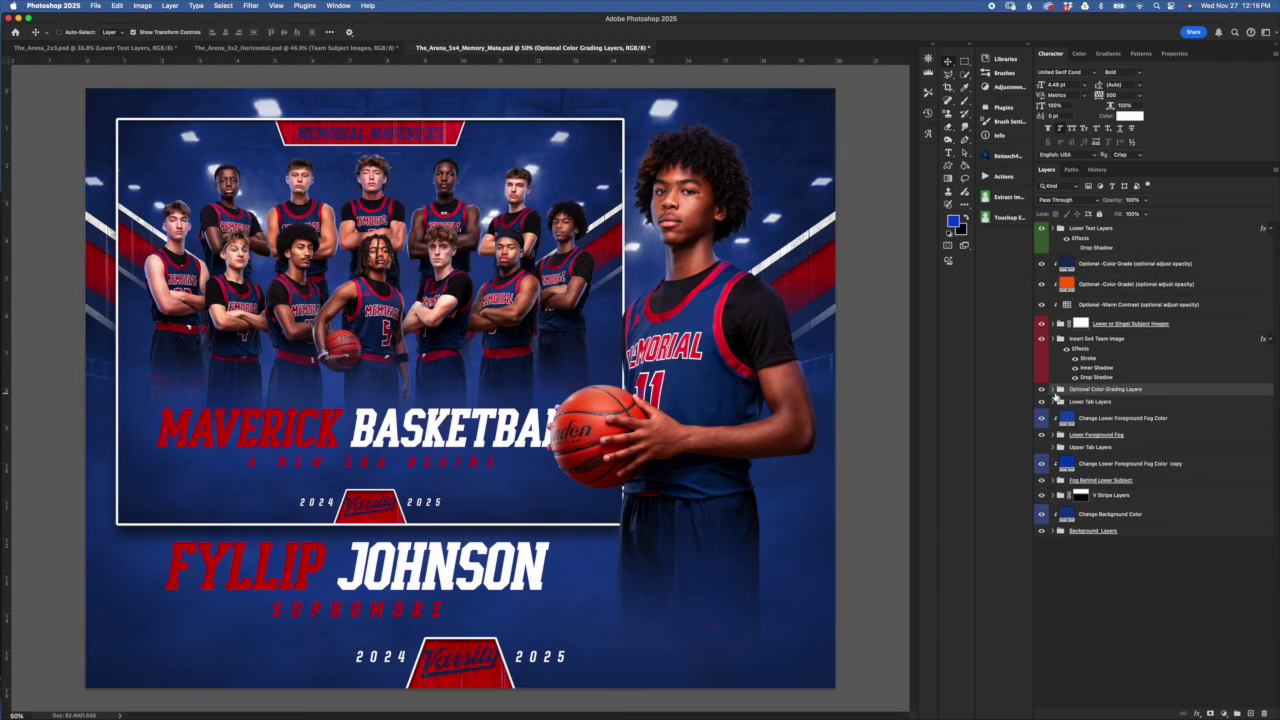
left_click(1054, 389)
left_click(1066, 389)
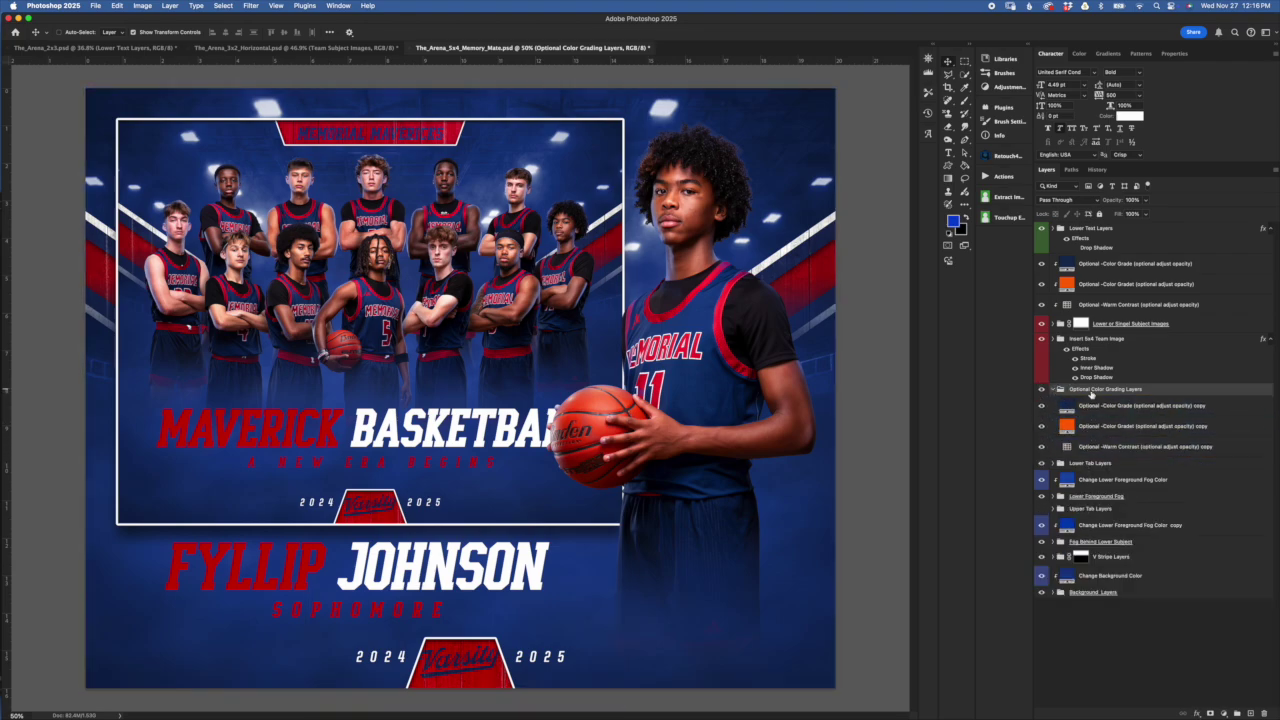
left_click(1058, 389)
Select the Optional -Color Grade and -Warm Contrast layers and drag a layer upward in Layers
left_click(1095, 346)
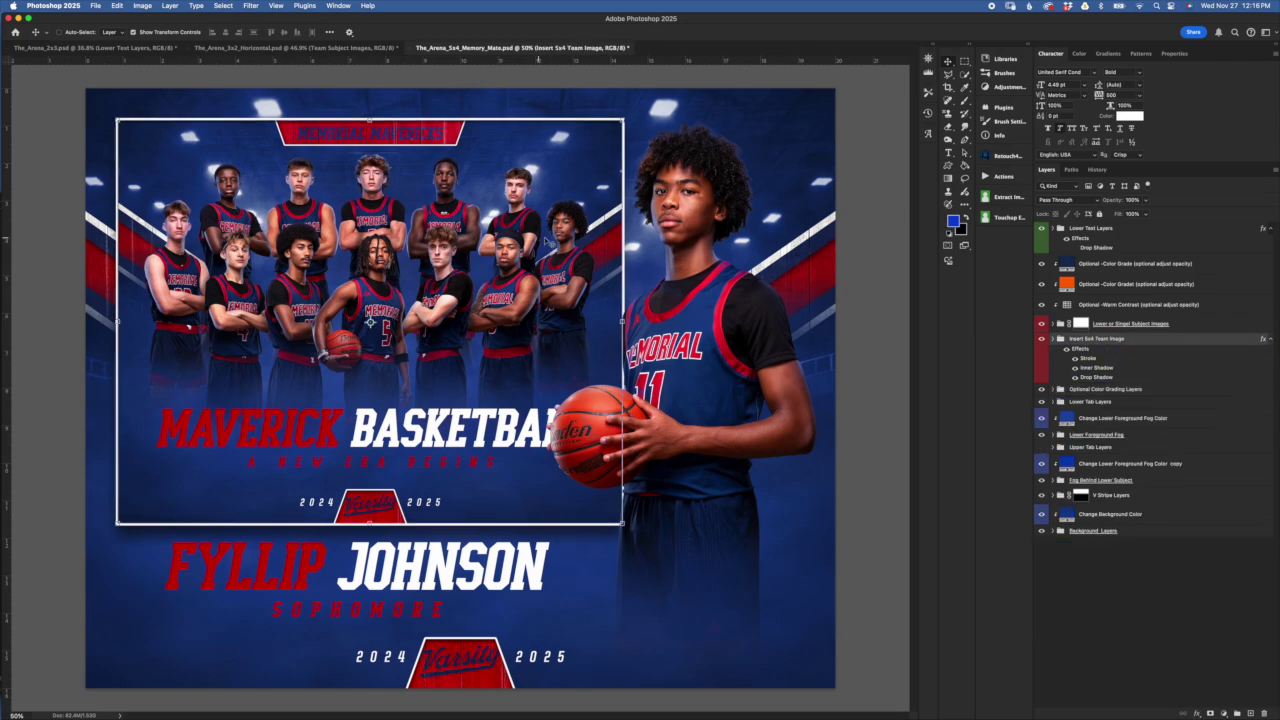
left_click(1093, 265)
left_click(1095, 290, "shift")
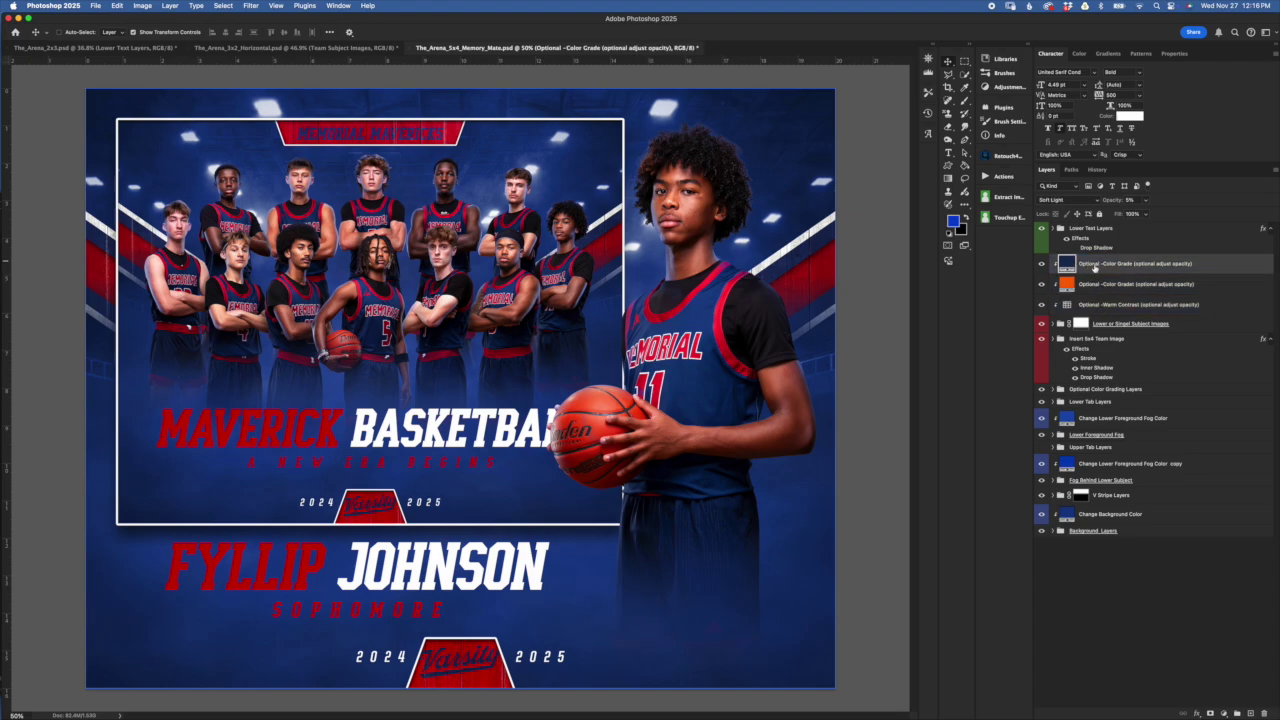
left_click(1100, 304)
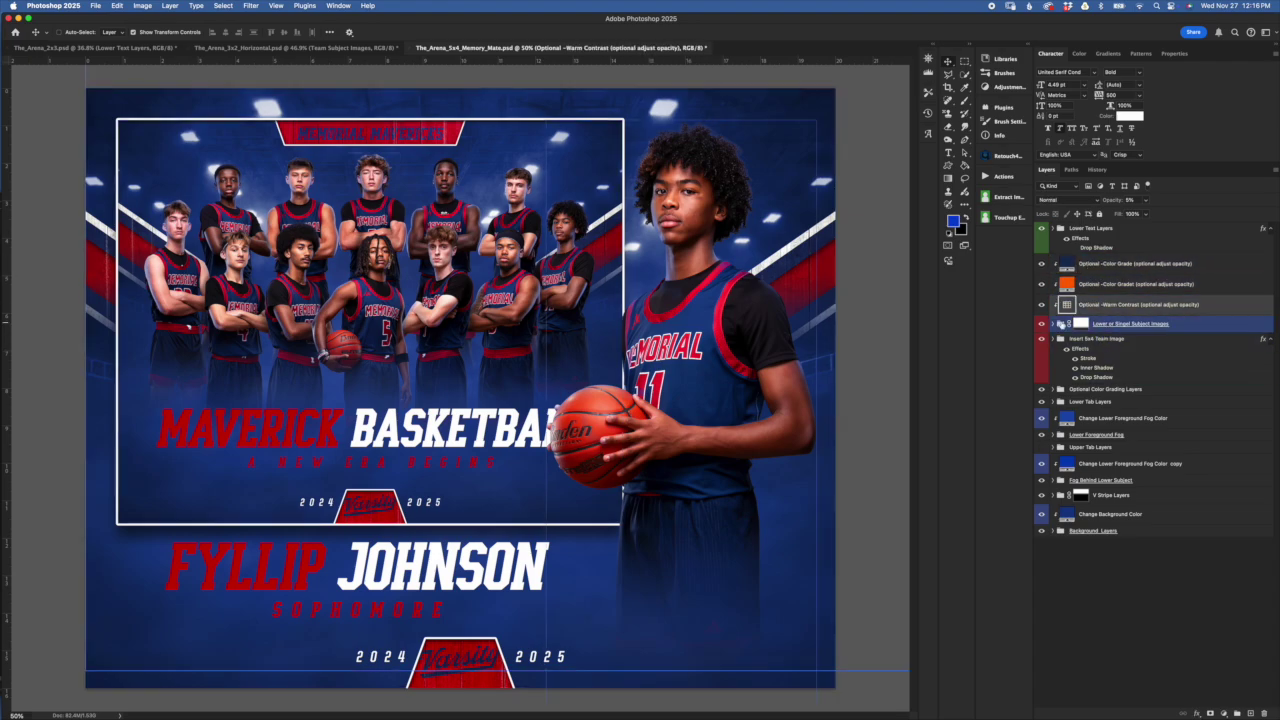
left_click(1079, 323)
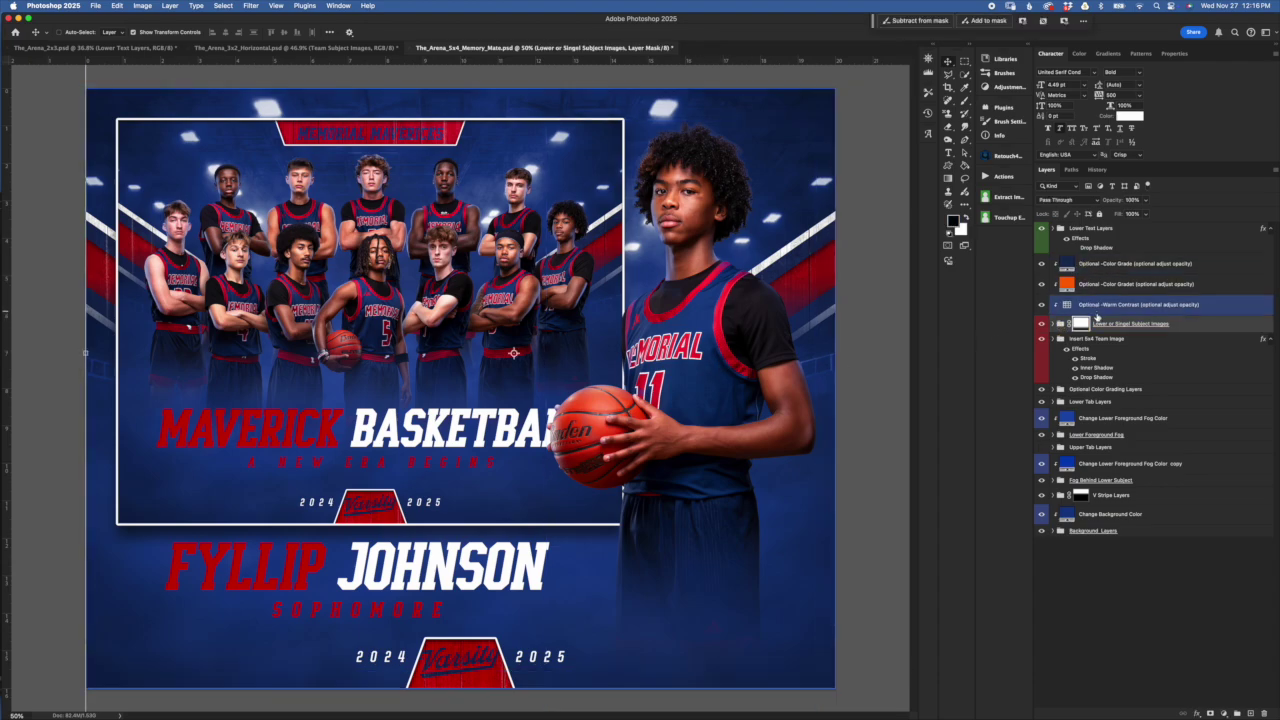
left_click(1099, 341)
left_click_drag(1095, 355, 1066, 300)
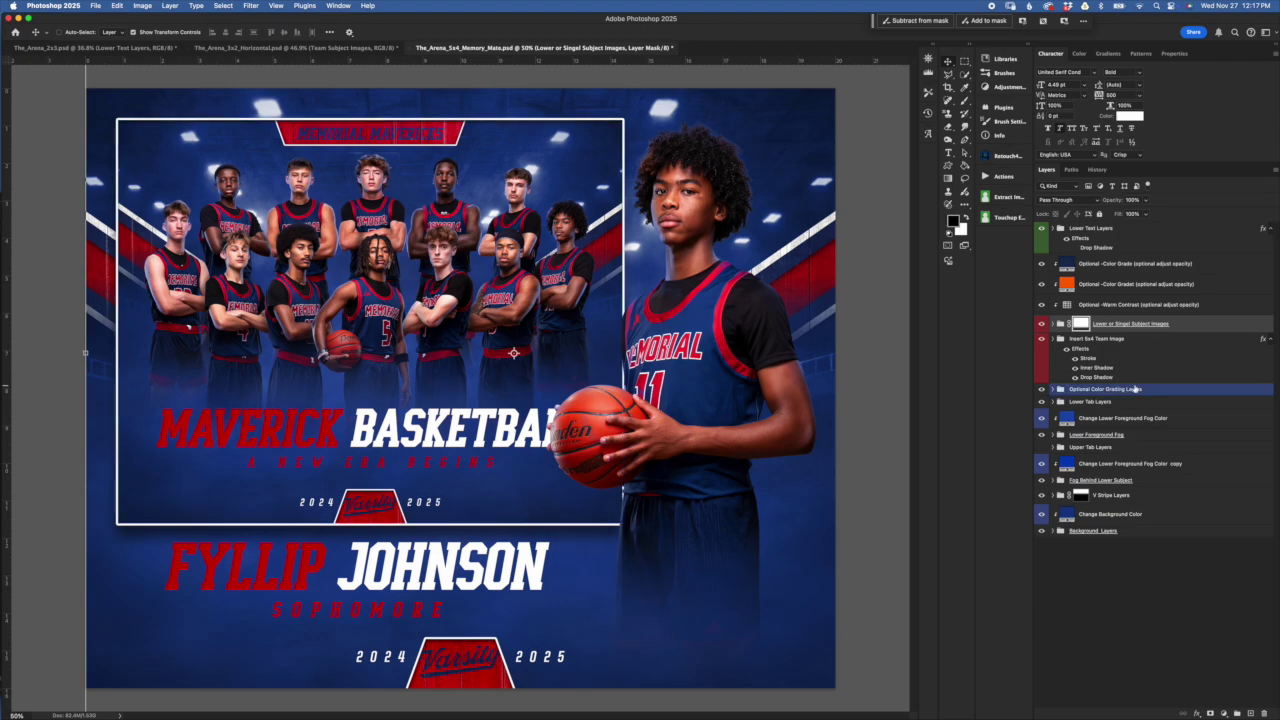
Expand the Optional Color Grading Layers group to check its three grading layers, then reselect the team image
left_click(1082, 390)
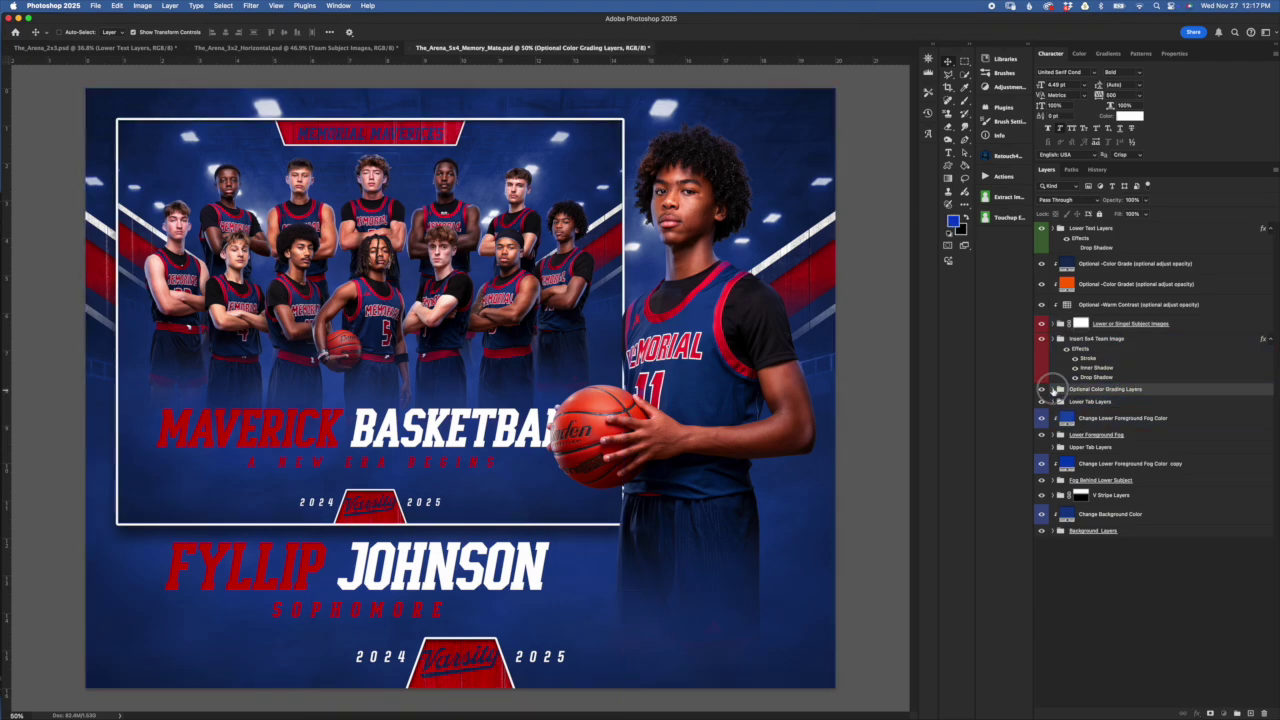
left_click(1058, 390)
left_click(1140, 304)
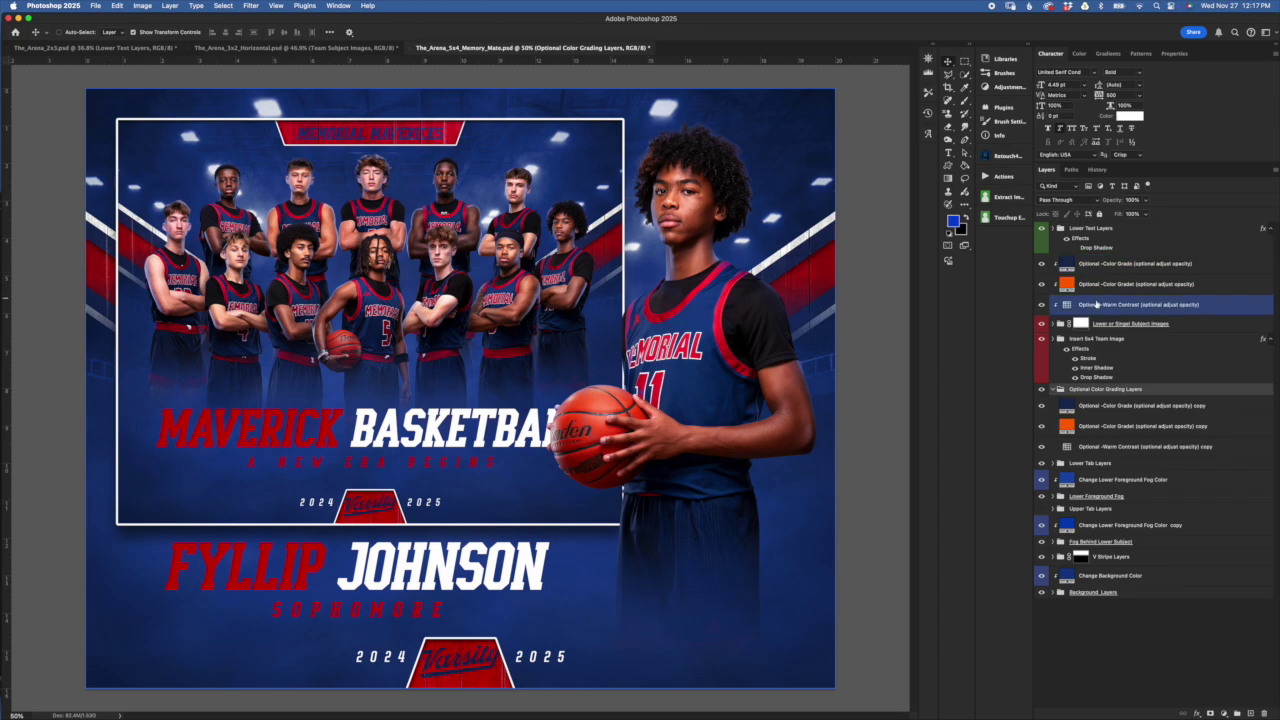
left_click(1160, 426)
left_click(1223, 466)
left_click(1223, 466, "super")
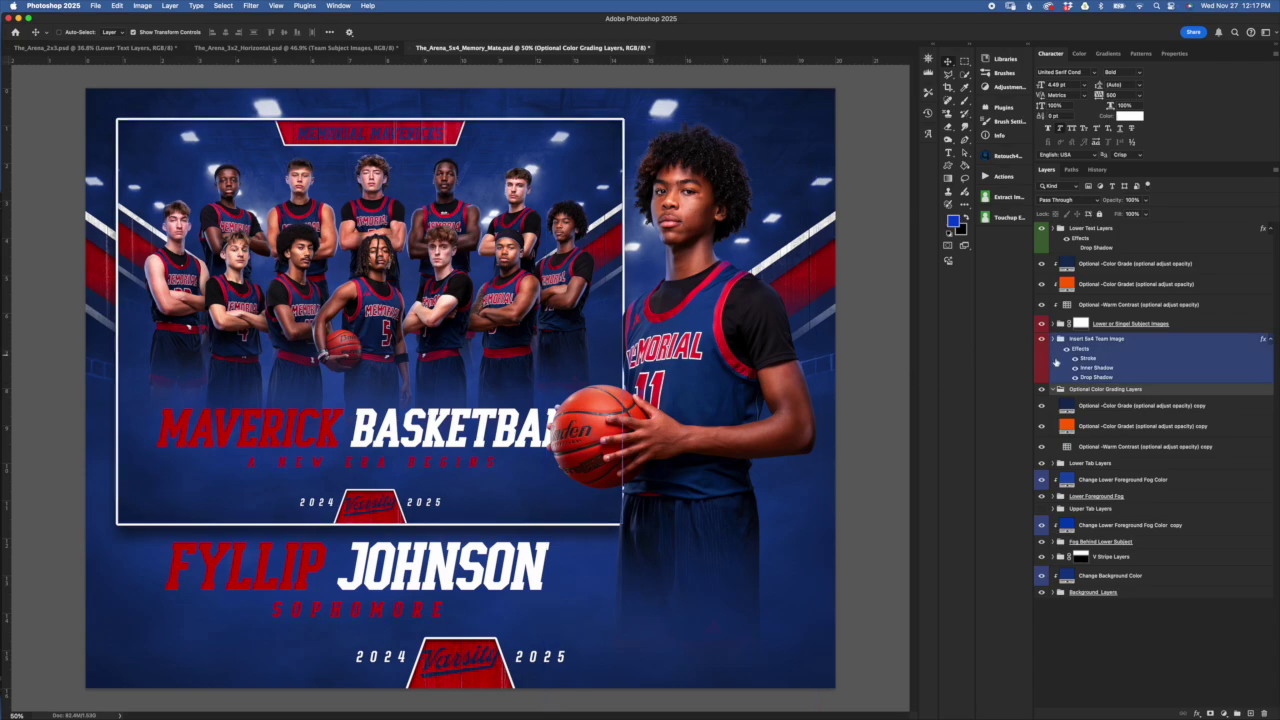
left_click(1054, 389)
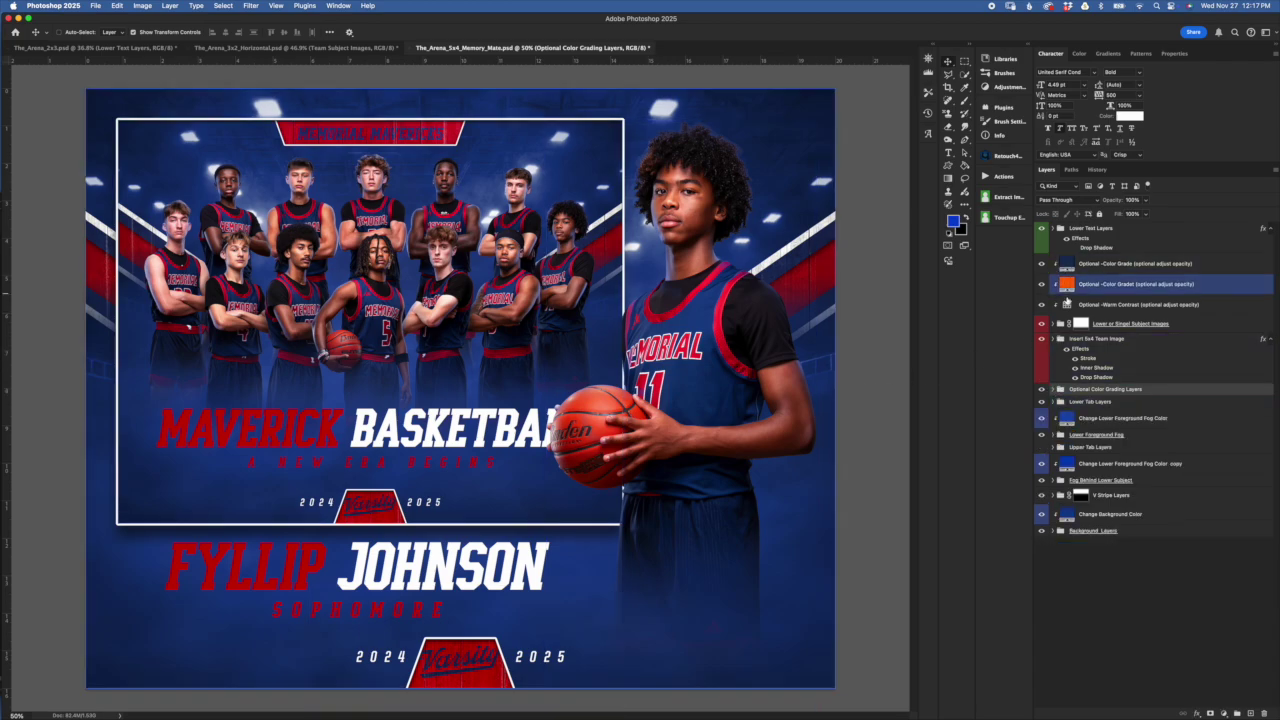
left_click(1065, 252)
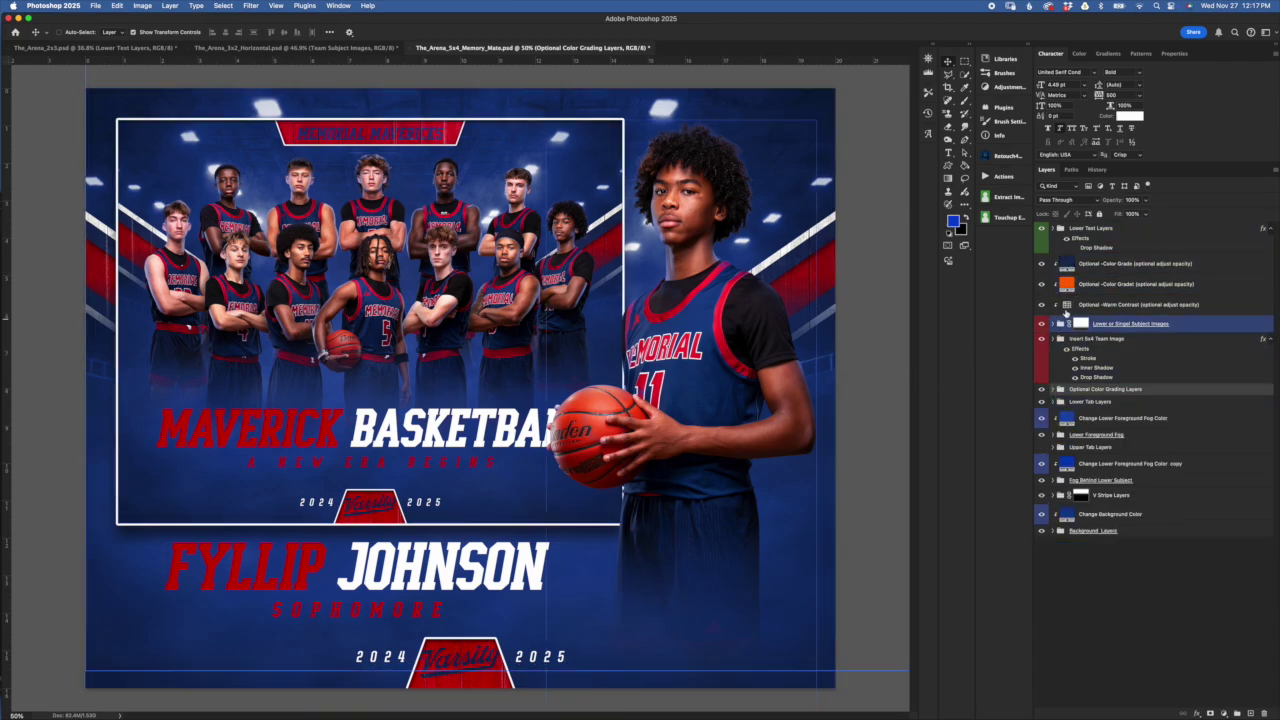
left_click(1100, 349)
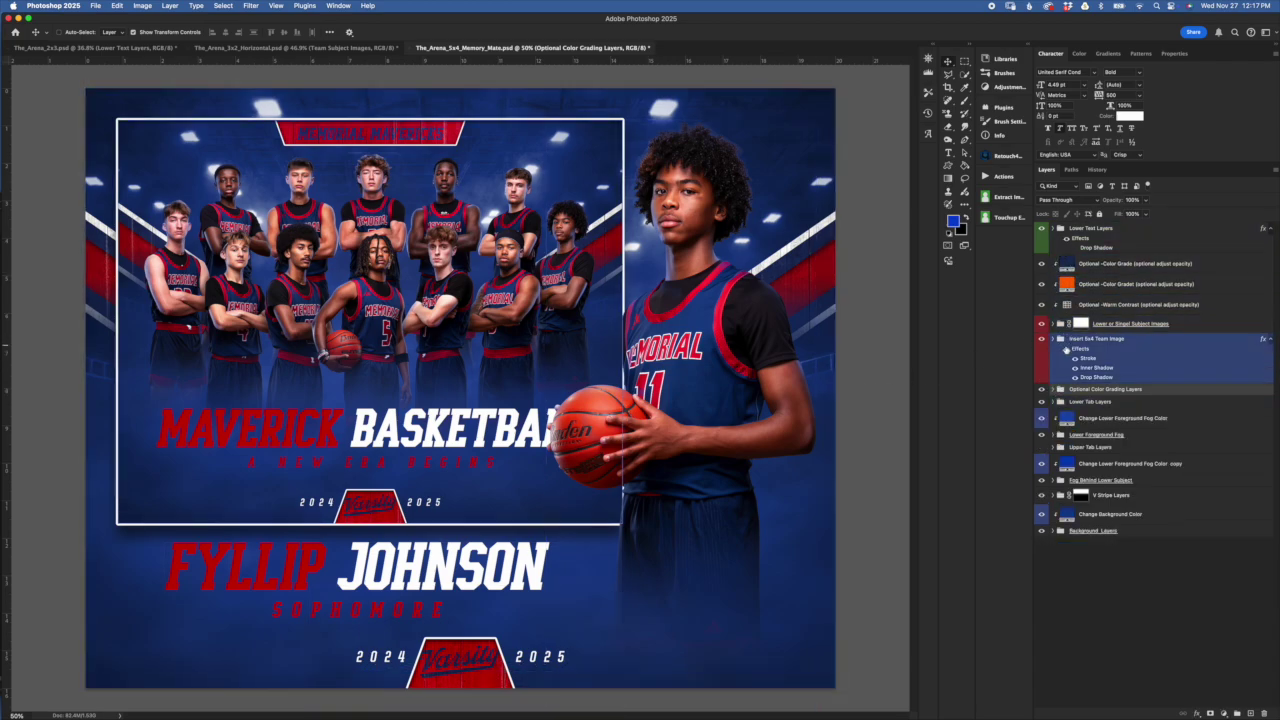
left_click(1128, 343)
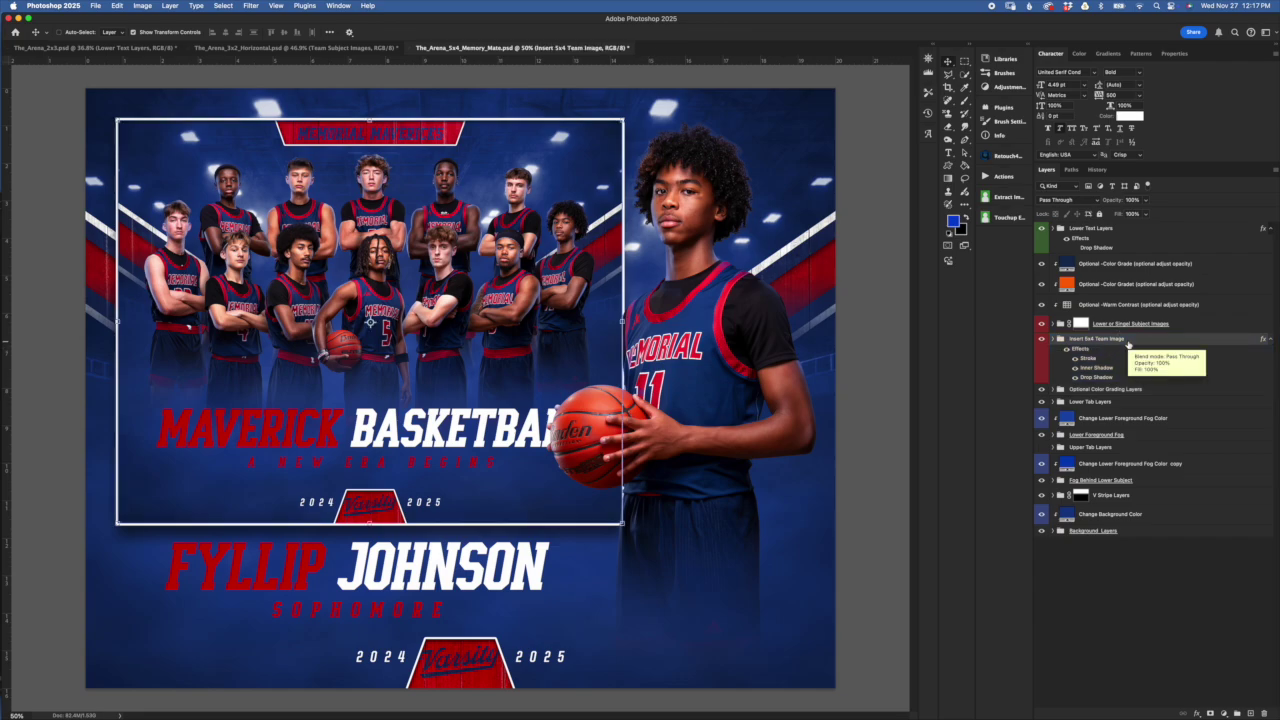